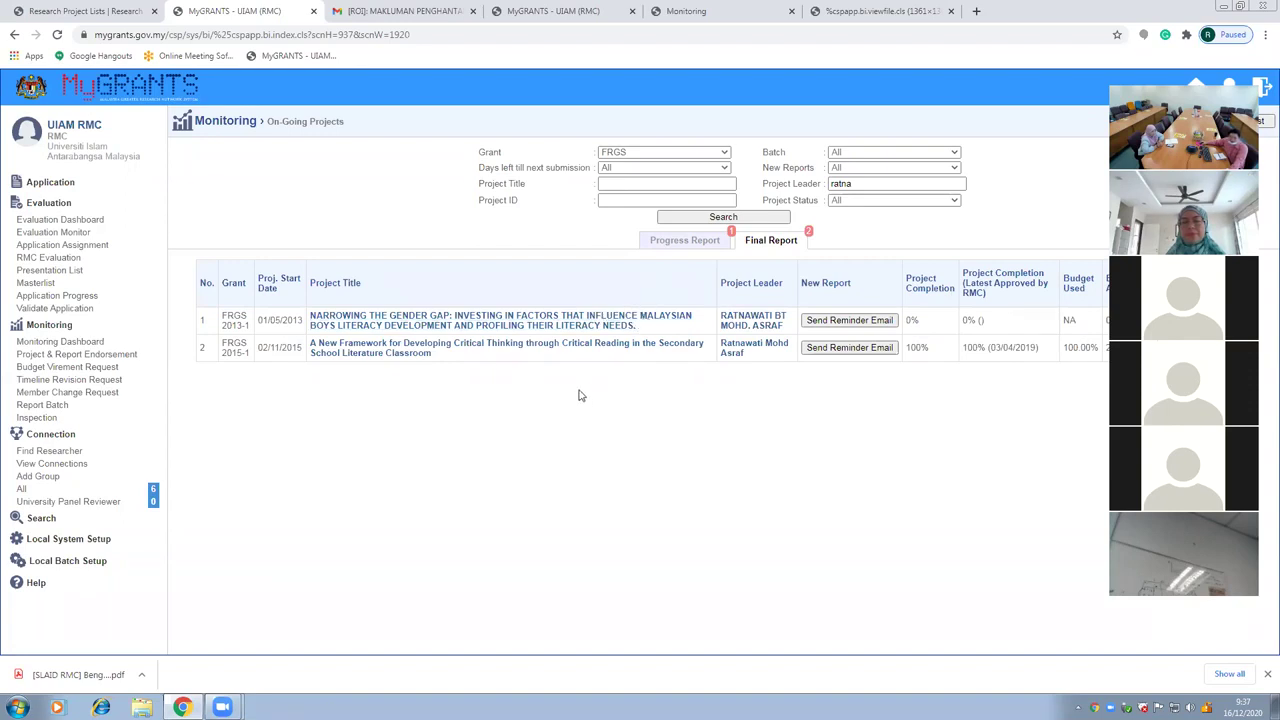
Open the FRGS 2013-1 project on narrowing the gender gap and view its progress summary
click(604, 330)
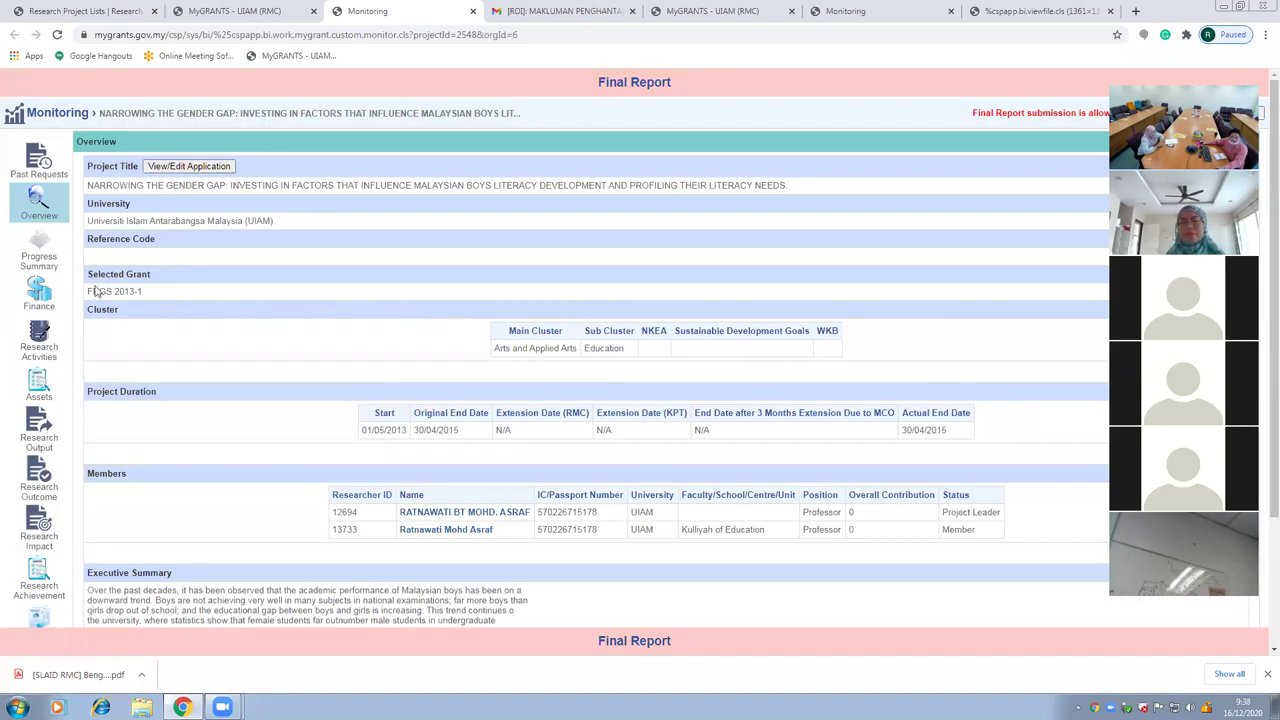
click(40, 250)
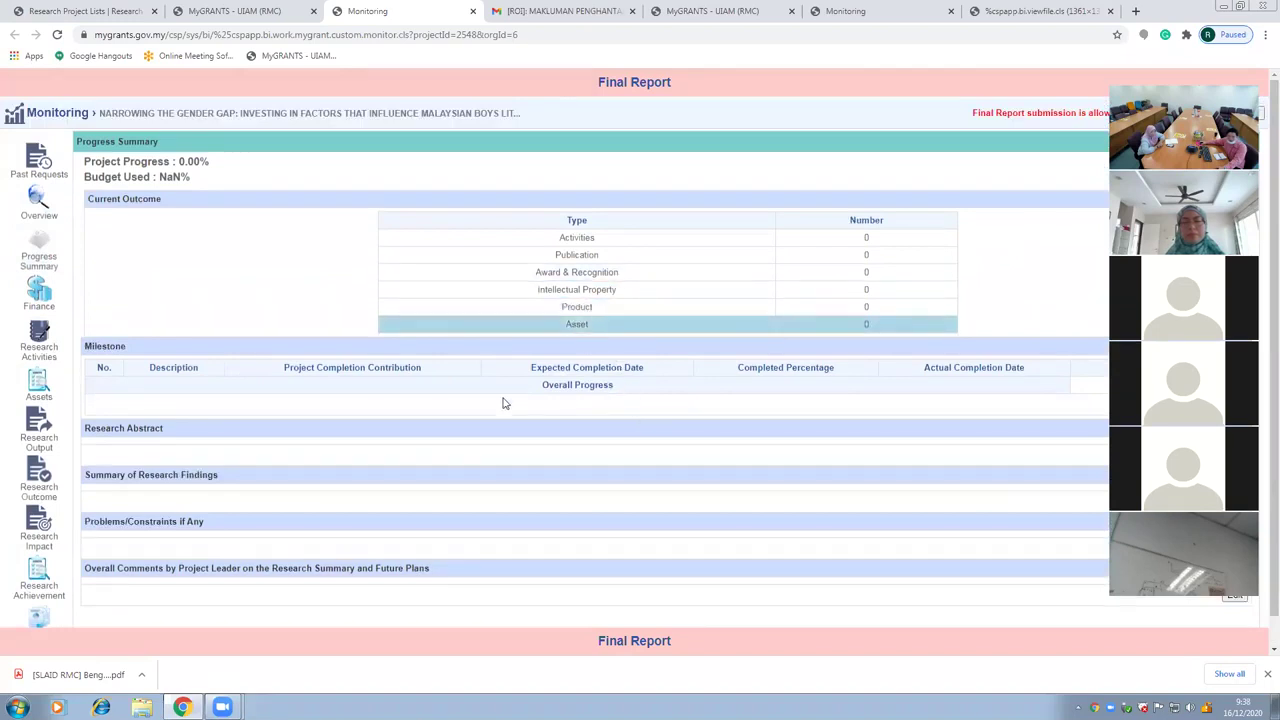
scroll(215, 383, down, 1)
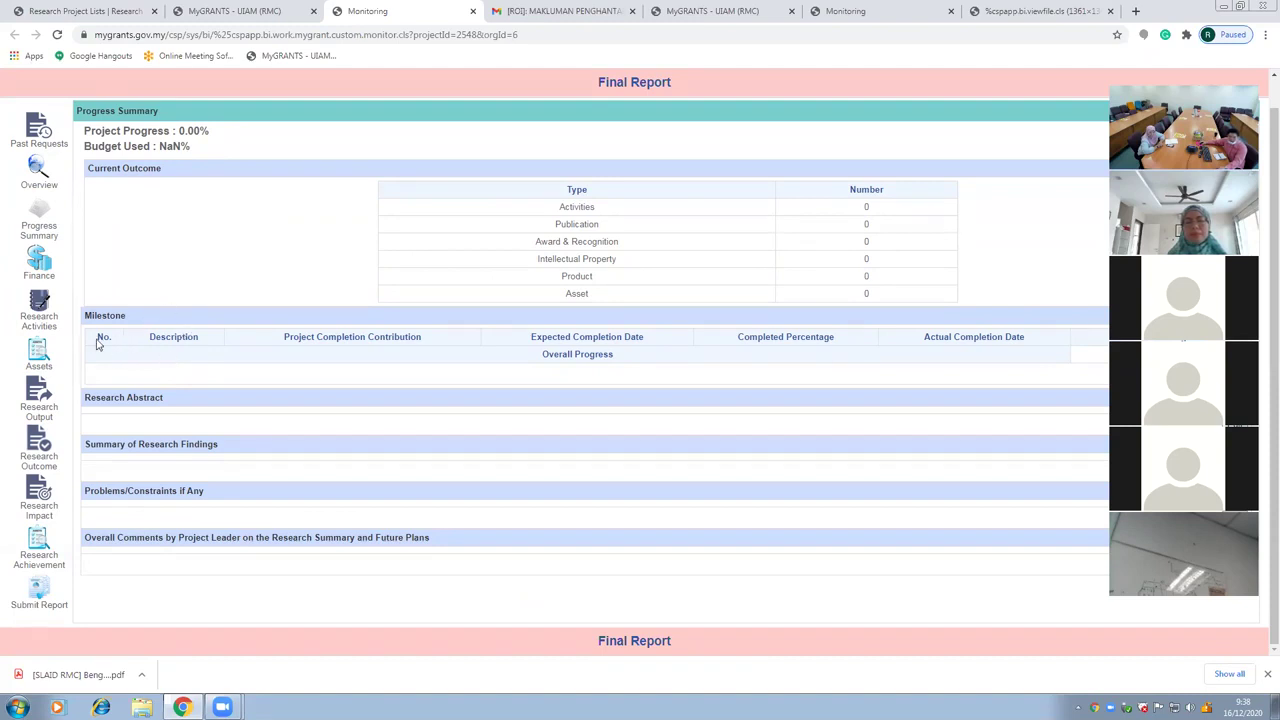
scroll(95, 335, up, 1)
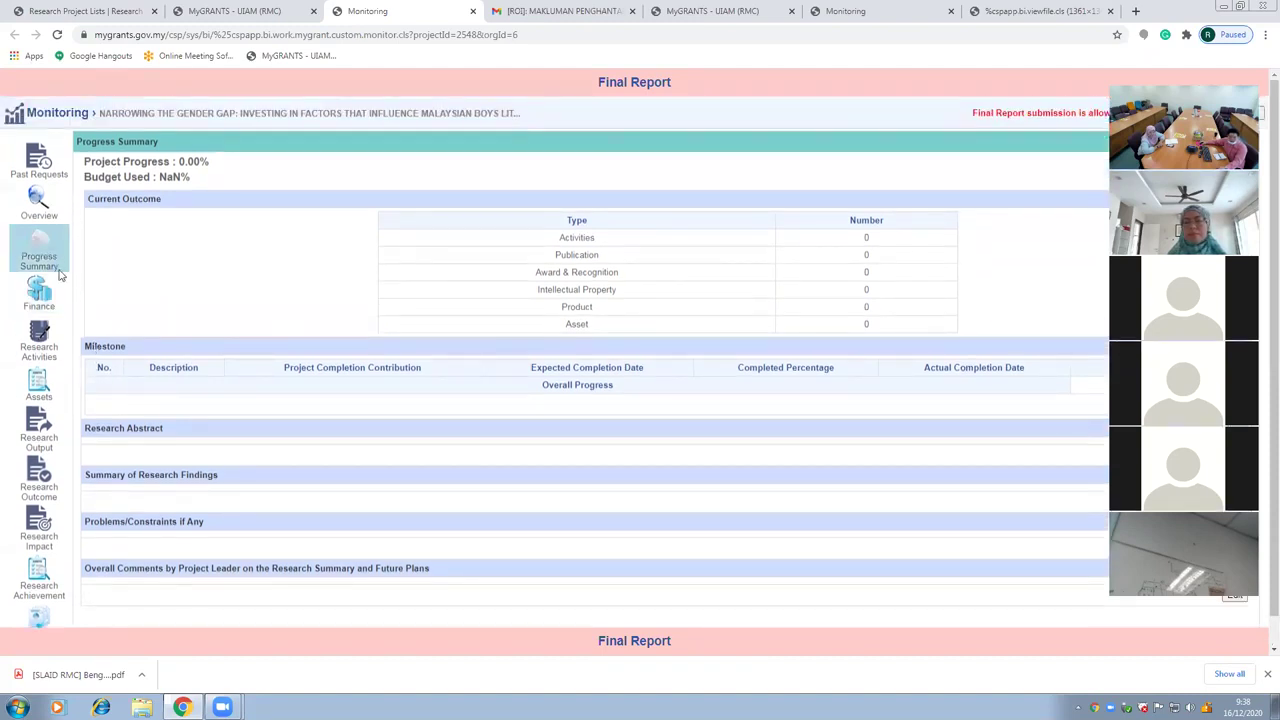
Start a timeline revision request from the project overview and set its type to Revision Only
click(40, 205)
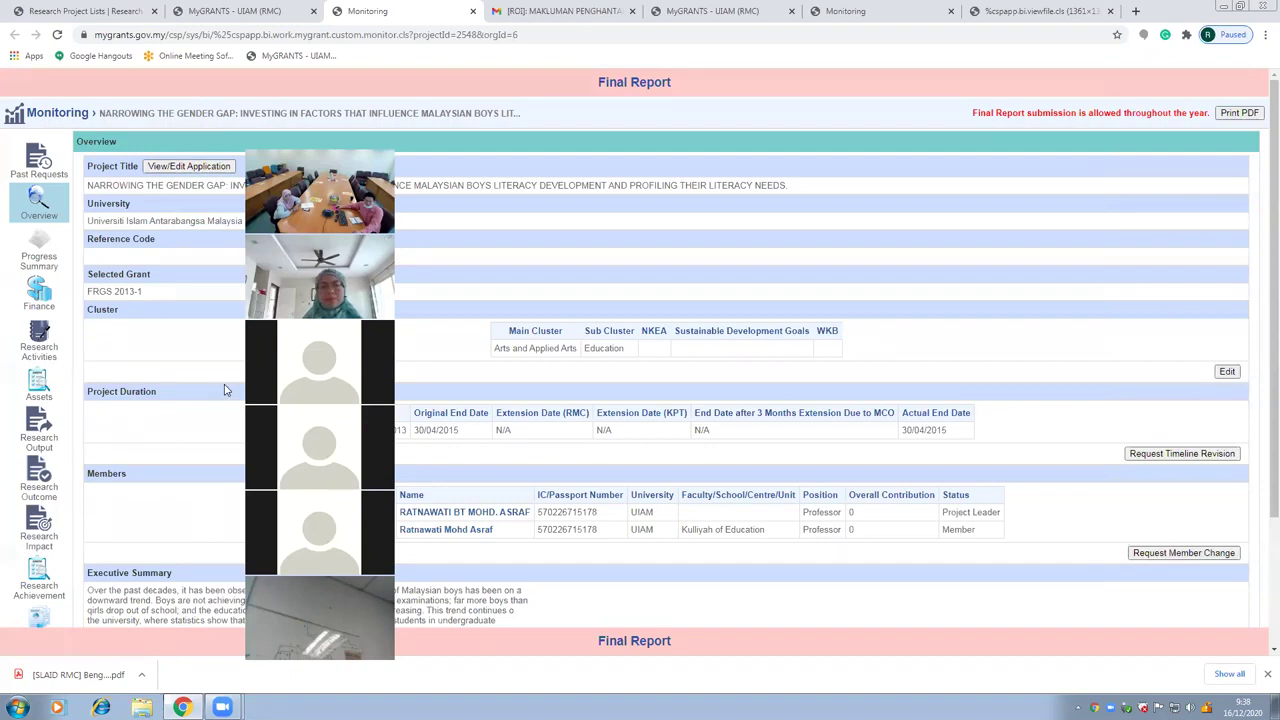
click(1185, 456)
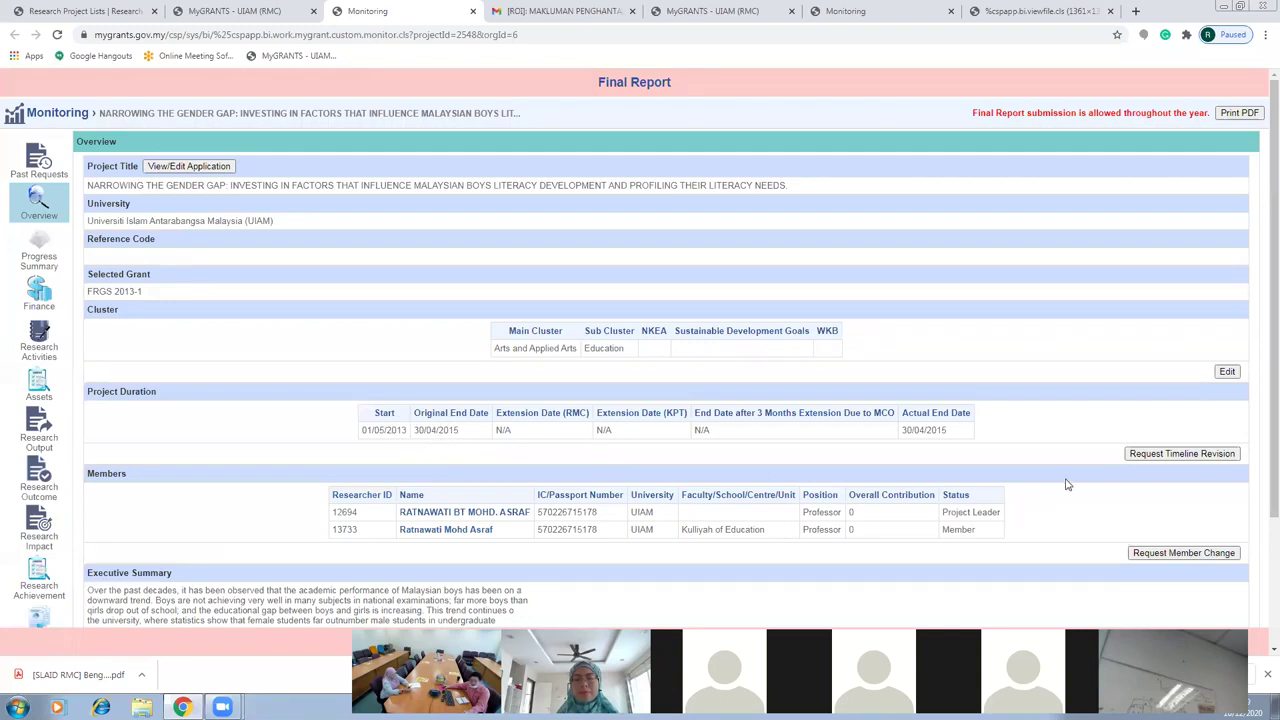
click(1136, 456)
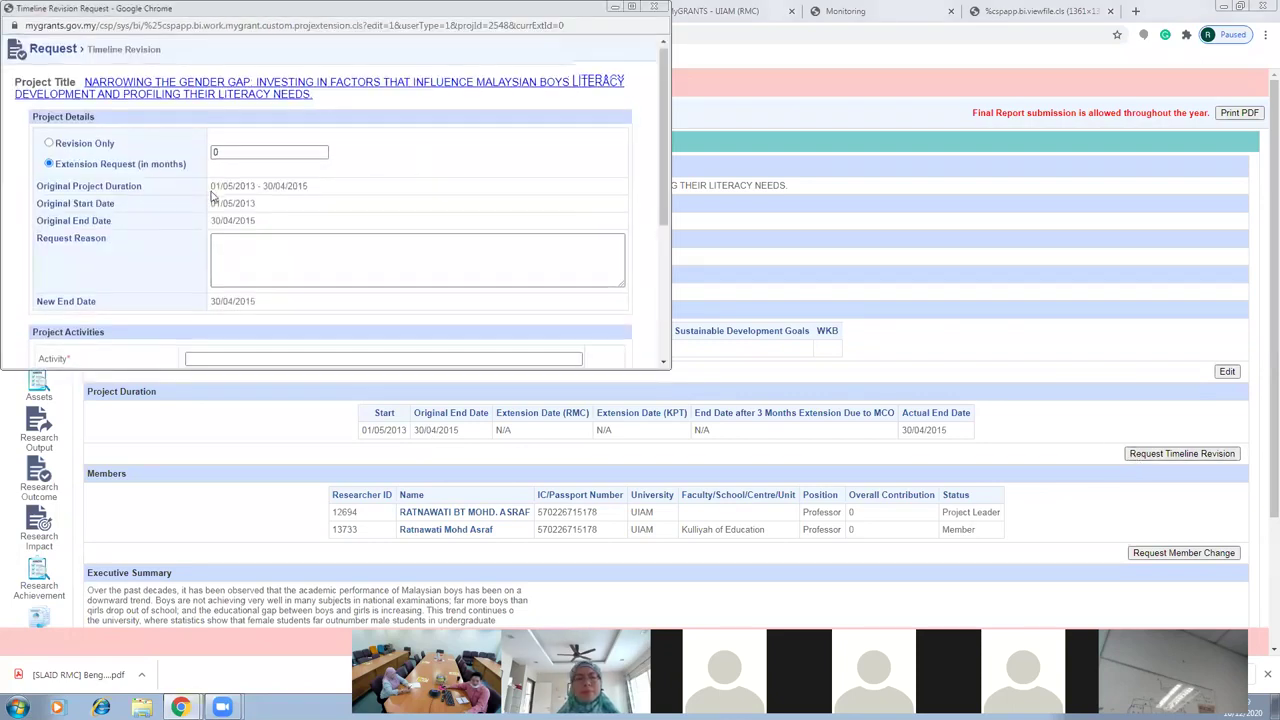
click(50, 145)
scroll(52, 147, down, 1)
click(238, 187)
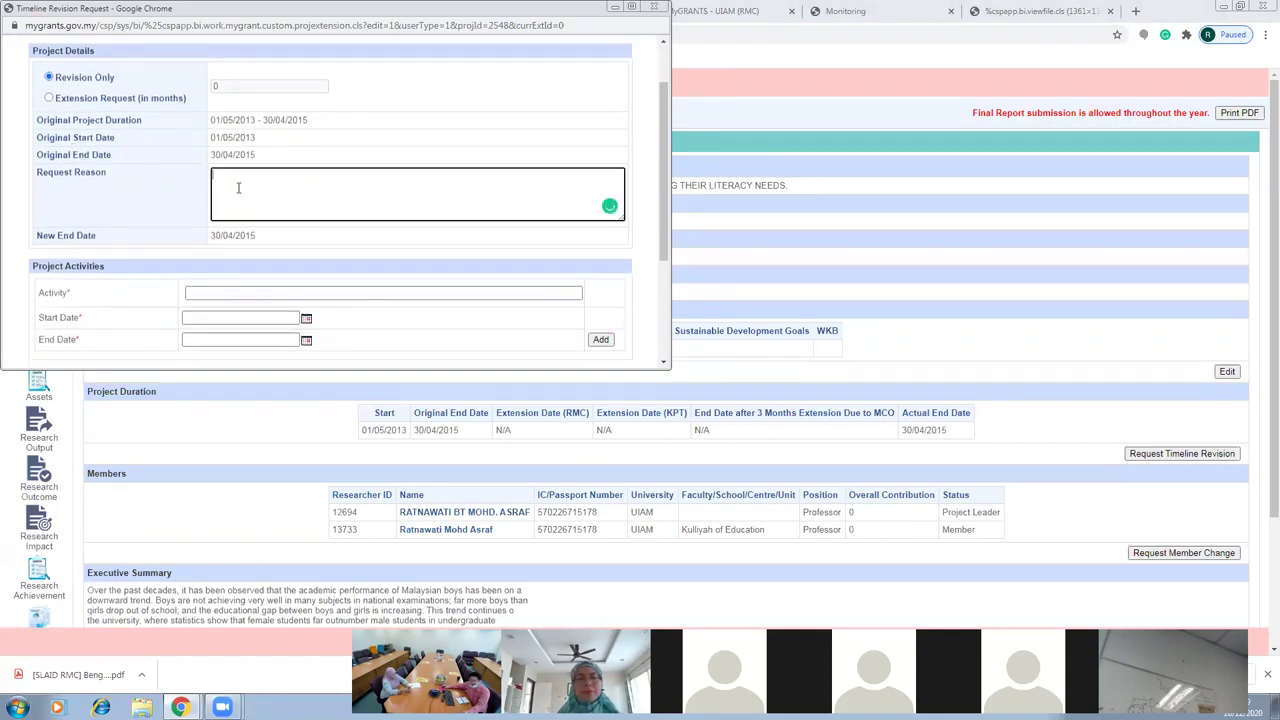
text(This appli)
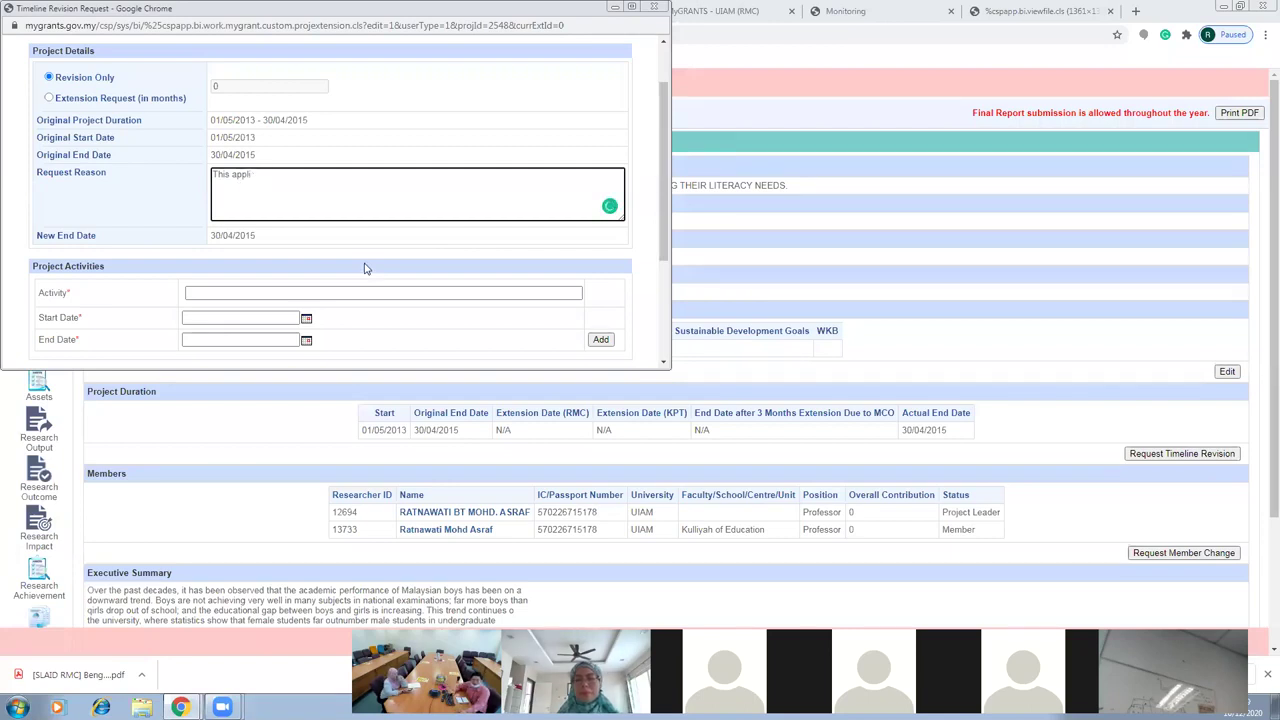
scroll(417, 204, down, 1)
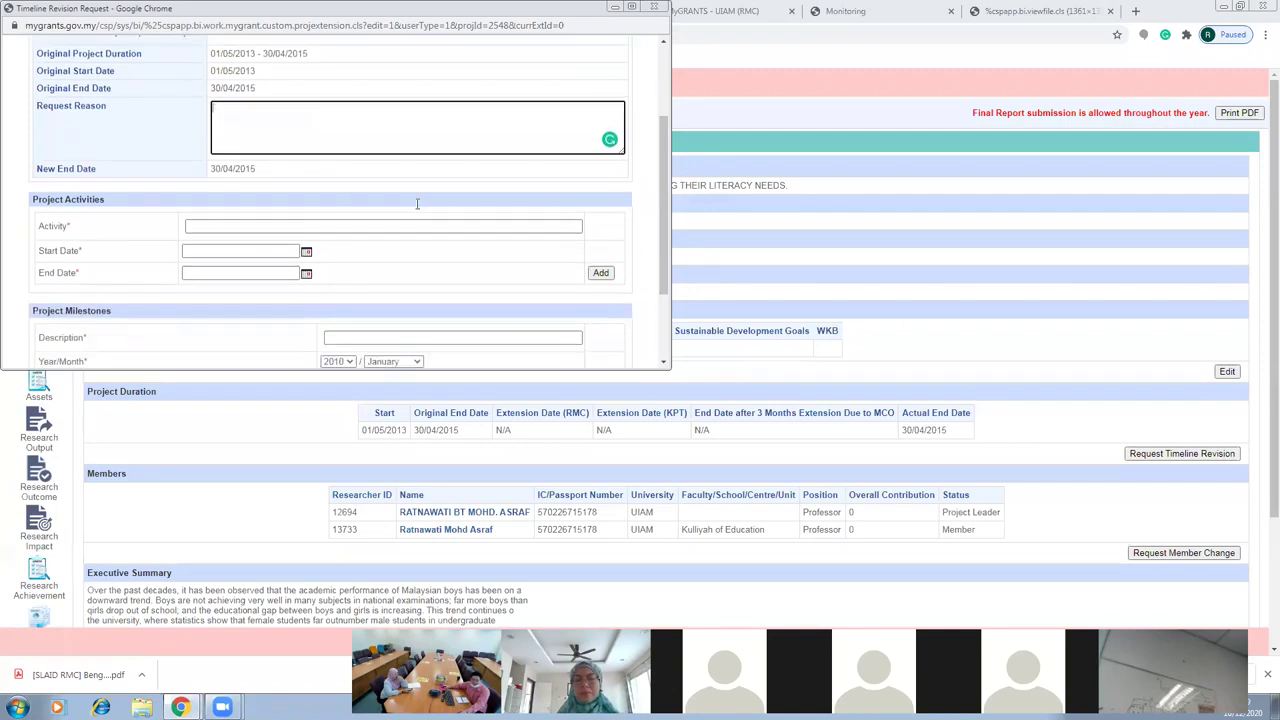
Try to add a project milestone with its description and completion percentage left blank
scroll(358, 249, down, 1)
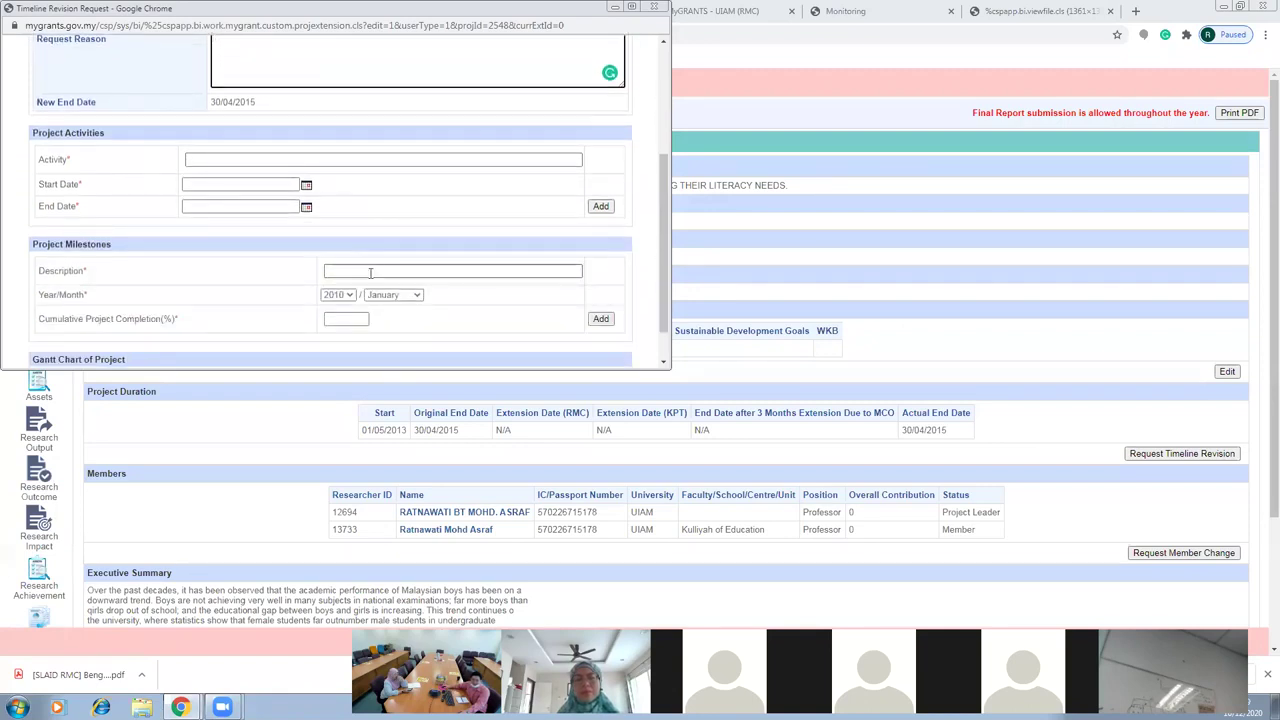
click(350, 271)
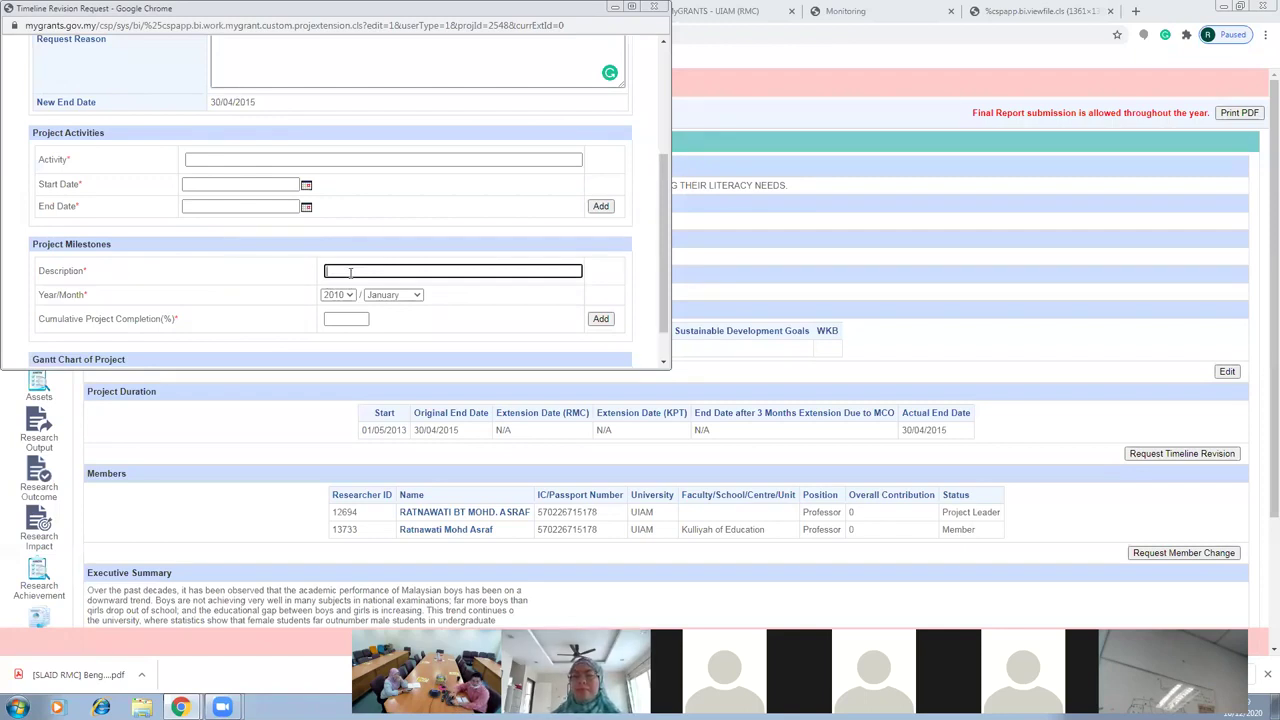
scroll(381, 235, down, 1)
click(600, 274)
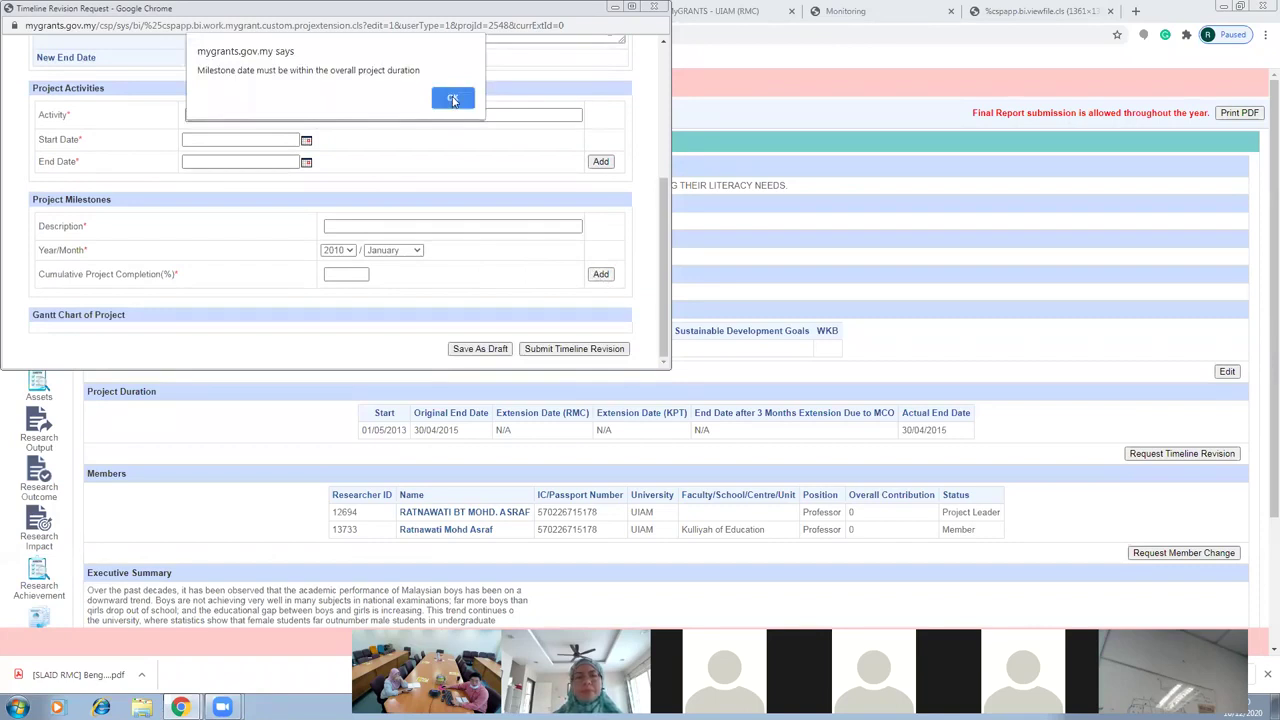
click(453, 100)
Set the project milestone's date to May 2013 and try to add the milestone
scroll(380, 177, up, 1)
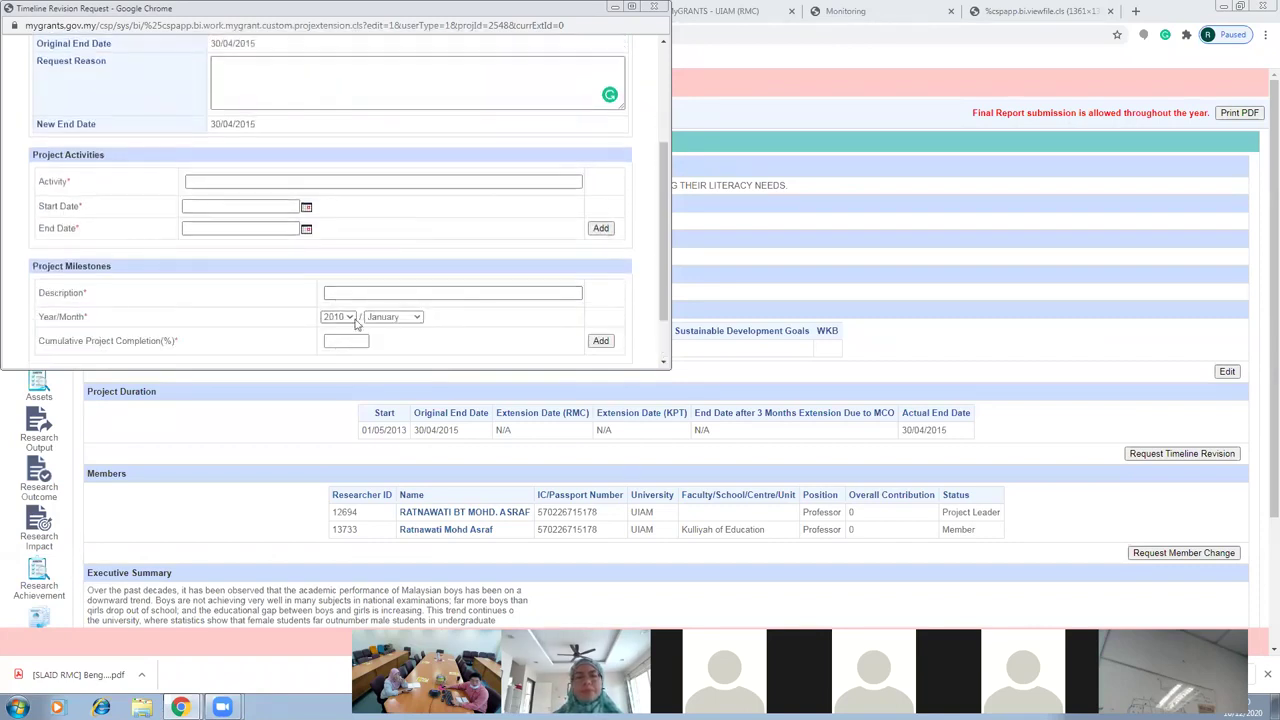
click(352, 320)
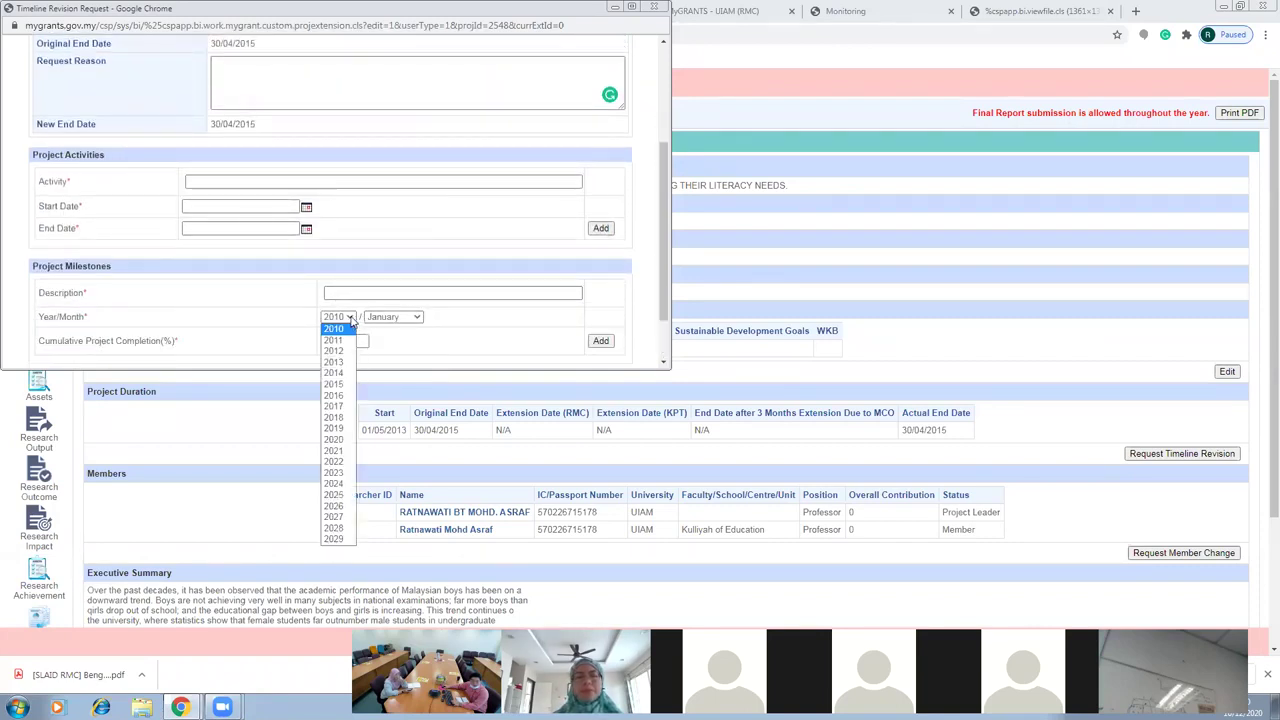
click(341, 339)
click(410, 317)
click(414, 317)
click(414, 320)
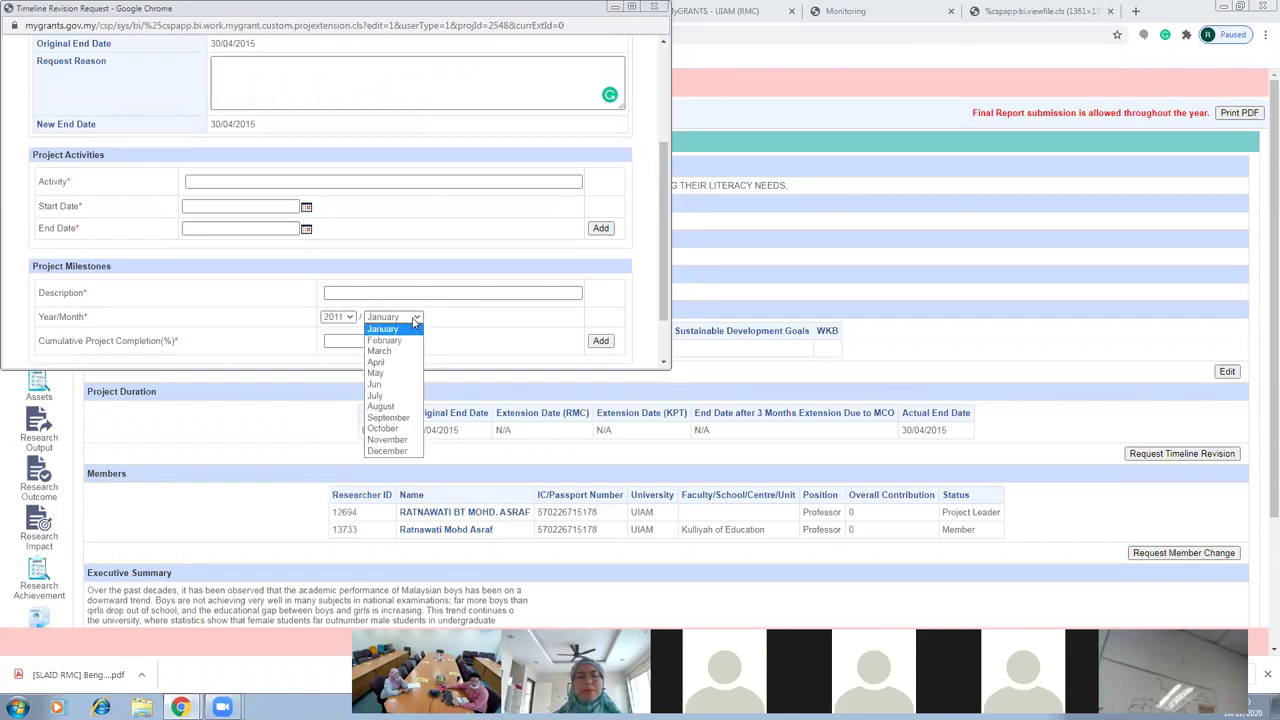
click(388, 373)
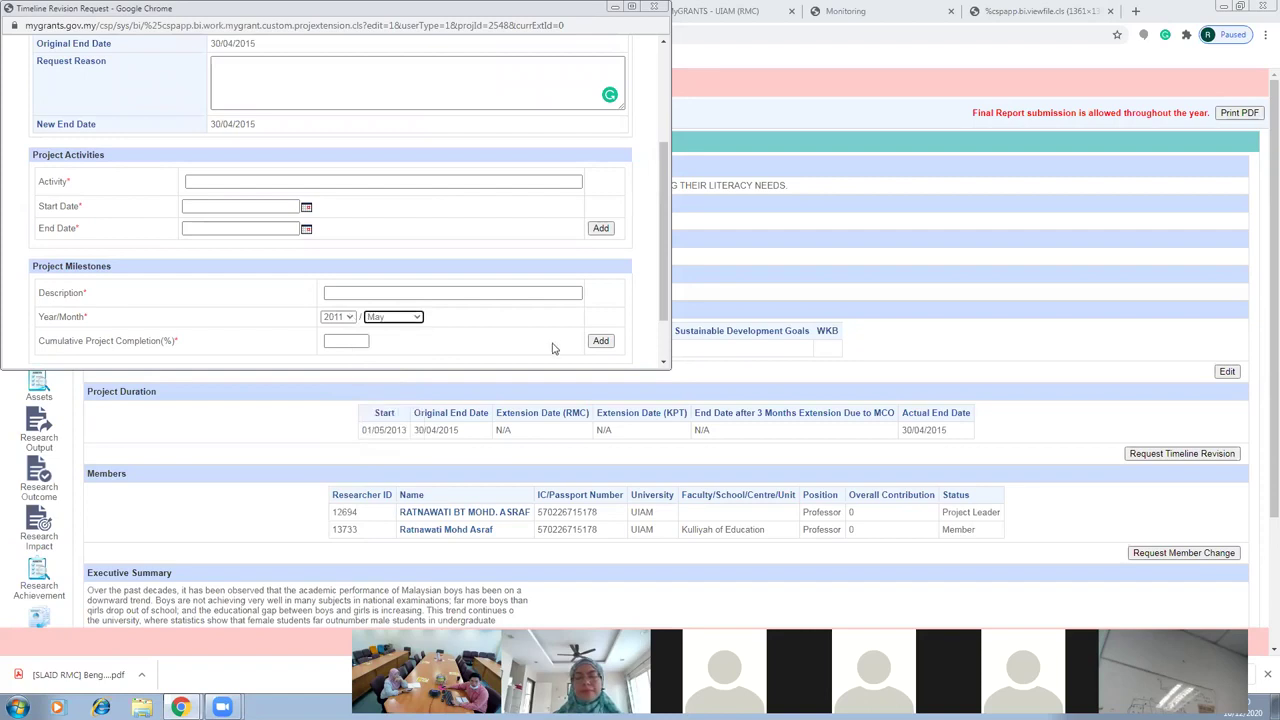
click(349, 318)
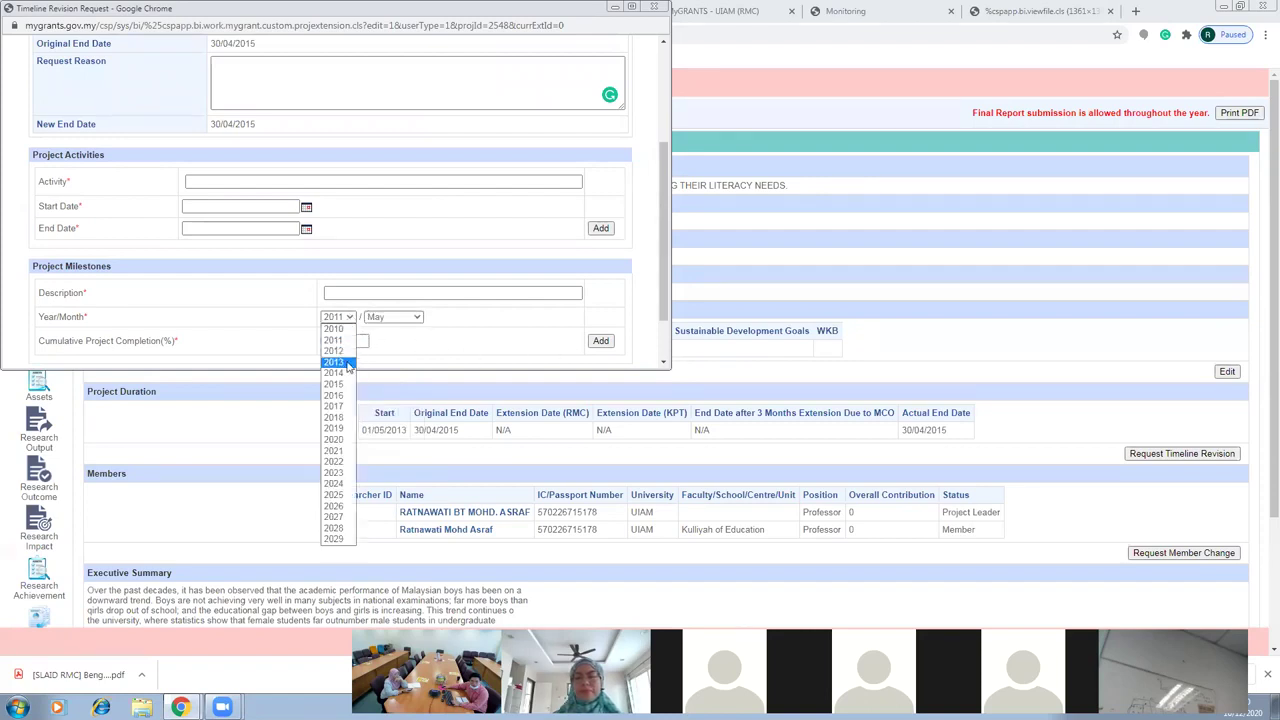
click(340, 364)
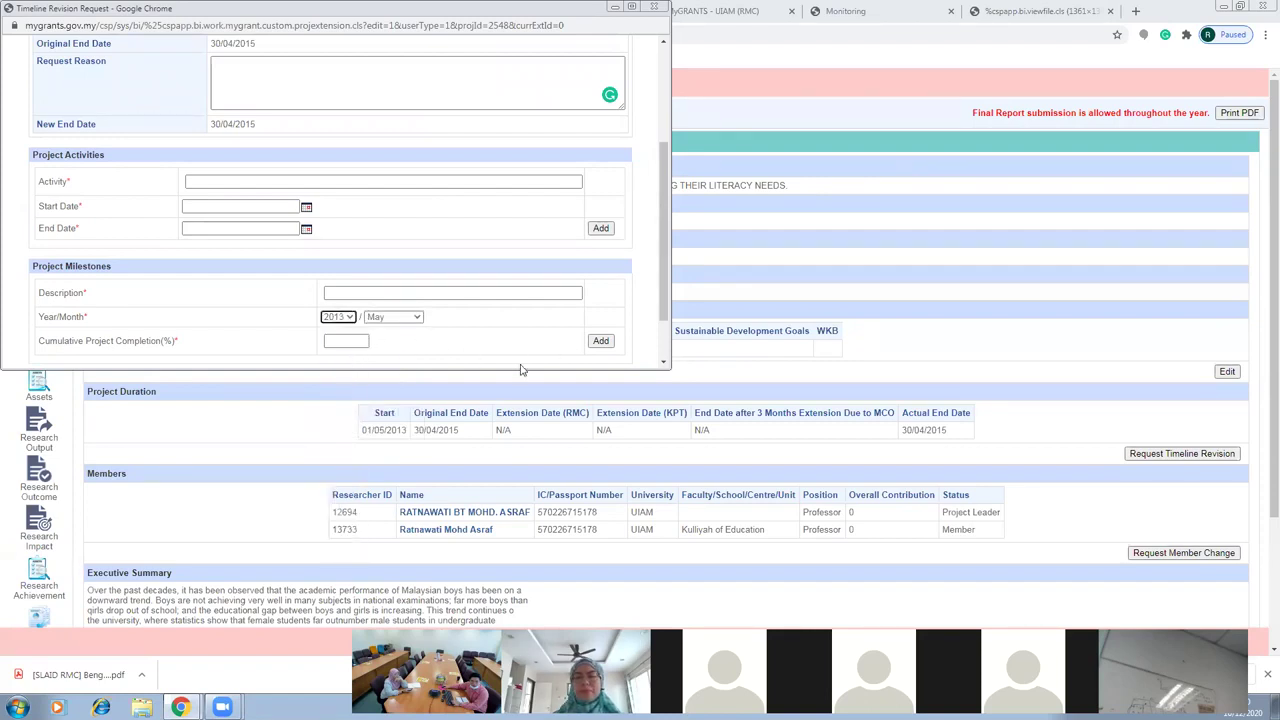
click(600, 341)
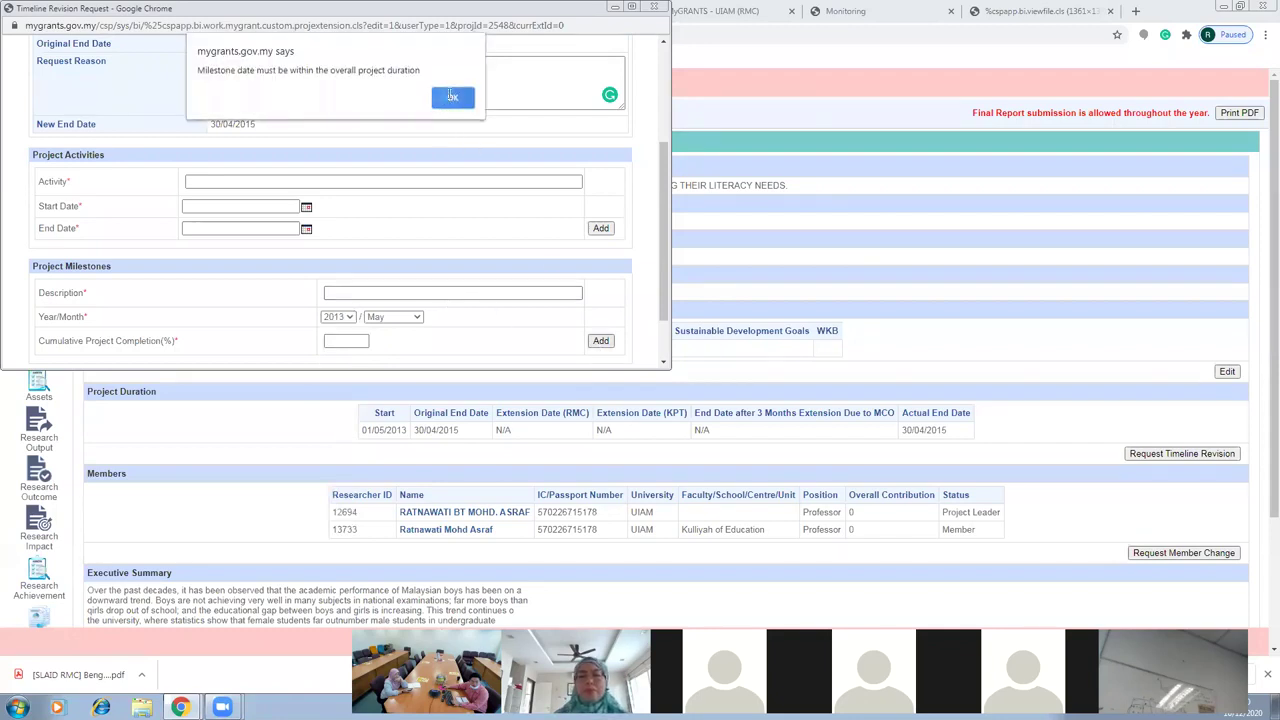
click(452, 98)
Enter "Data Collection" as the project milestone's description
scroll(510, 220, down, 2)
click(403, 228)
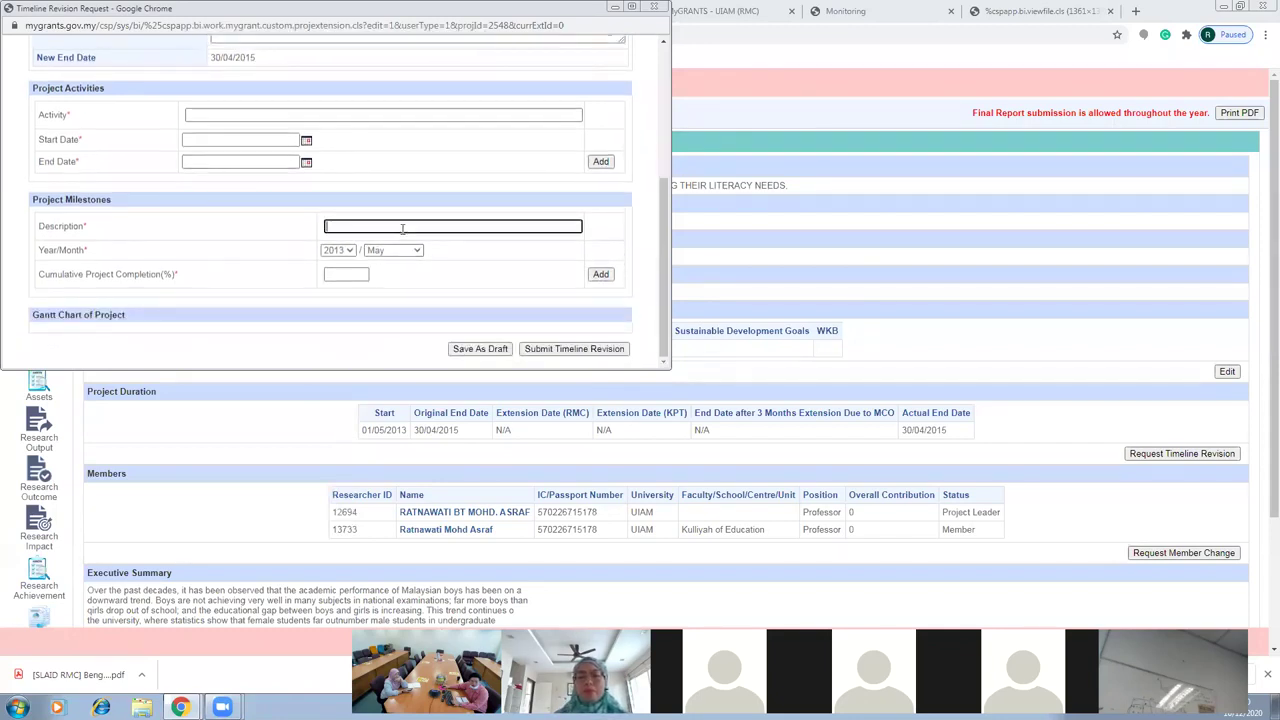
text(Prem)
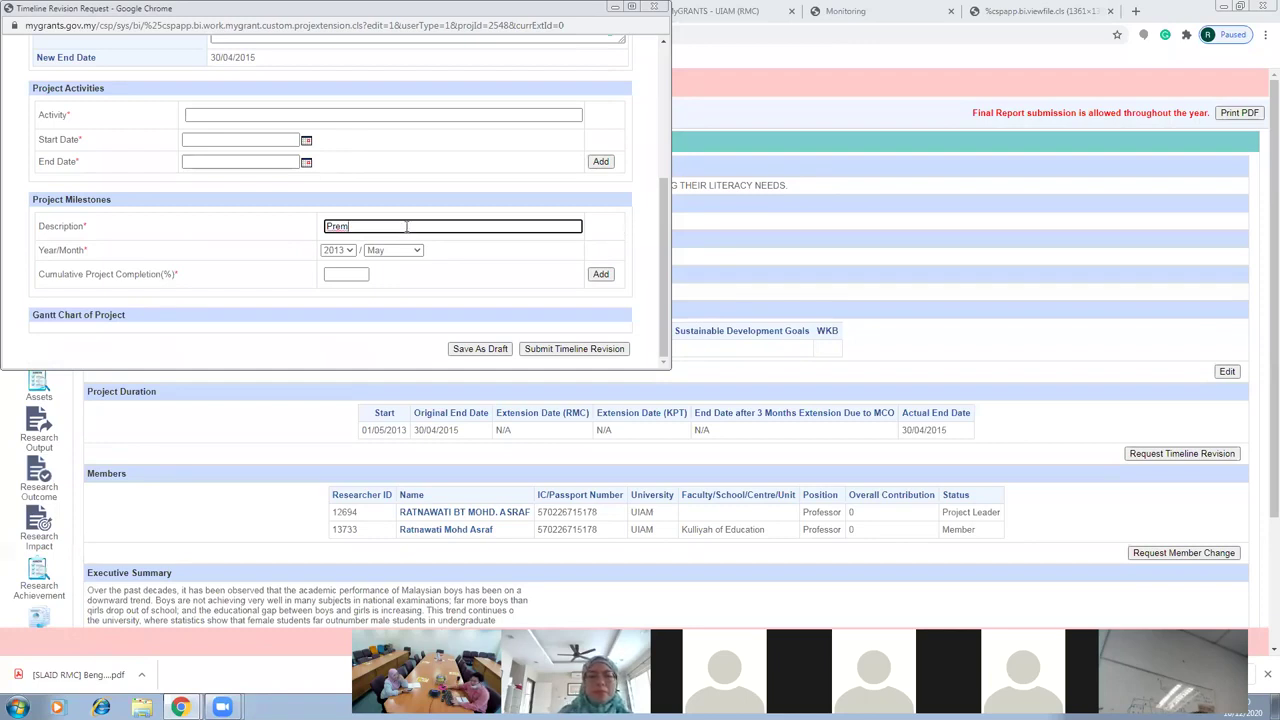
key(BackSpace)
key(BackSpace)
key(BackSpace)
key(BackSpace)
text(Data )
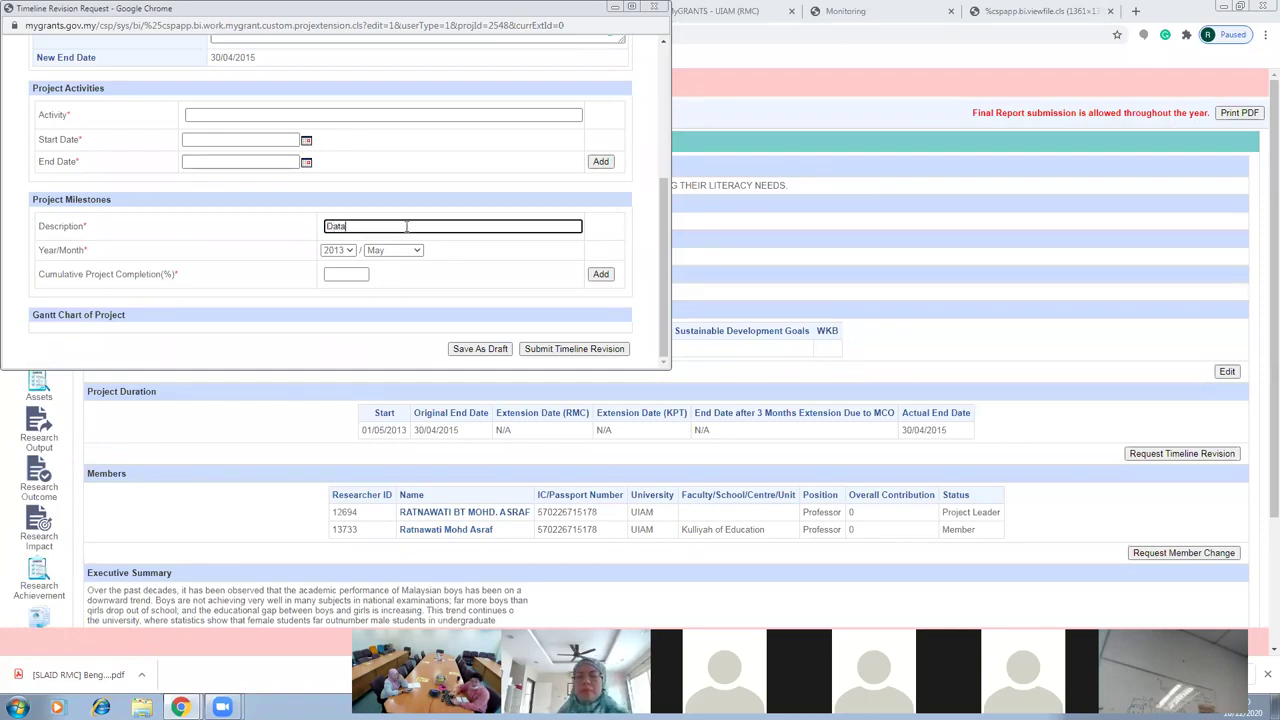
text(Cool)
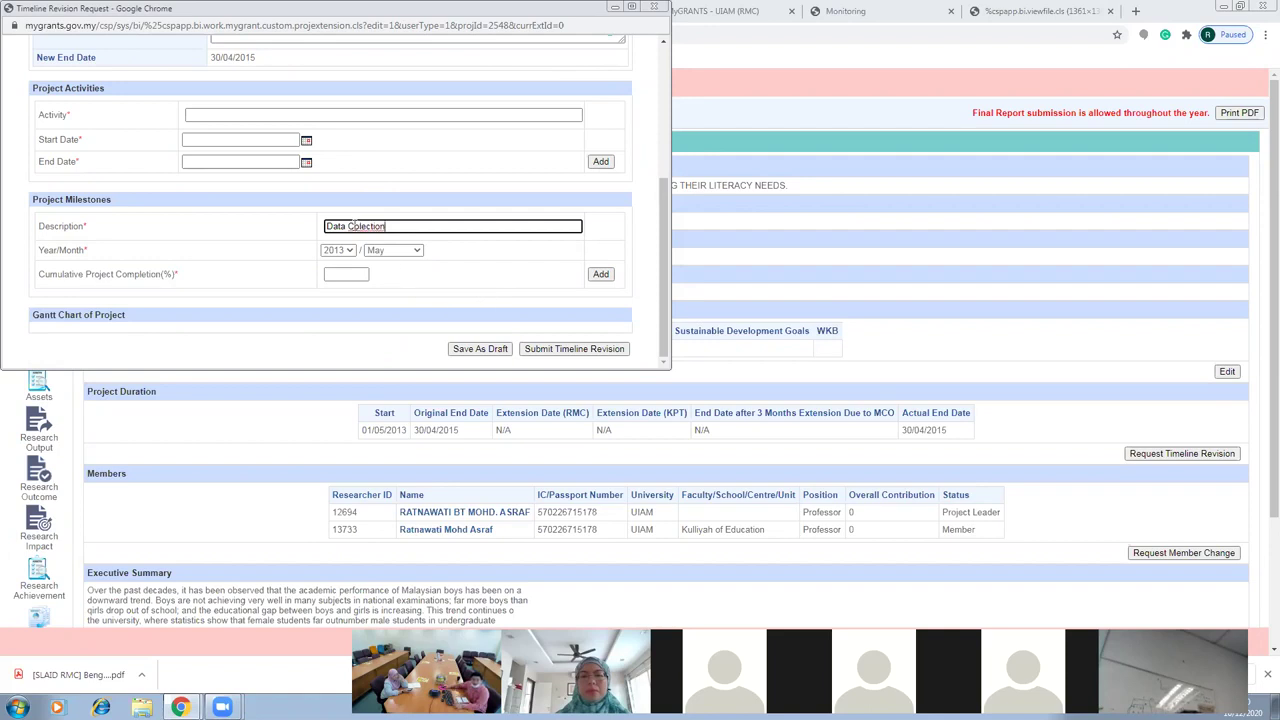
text(l)
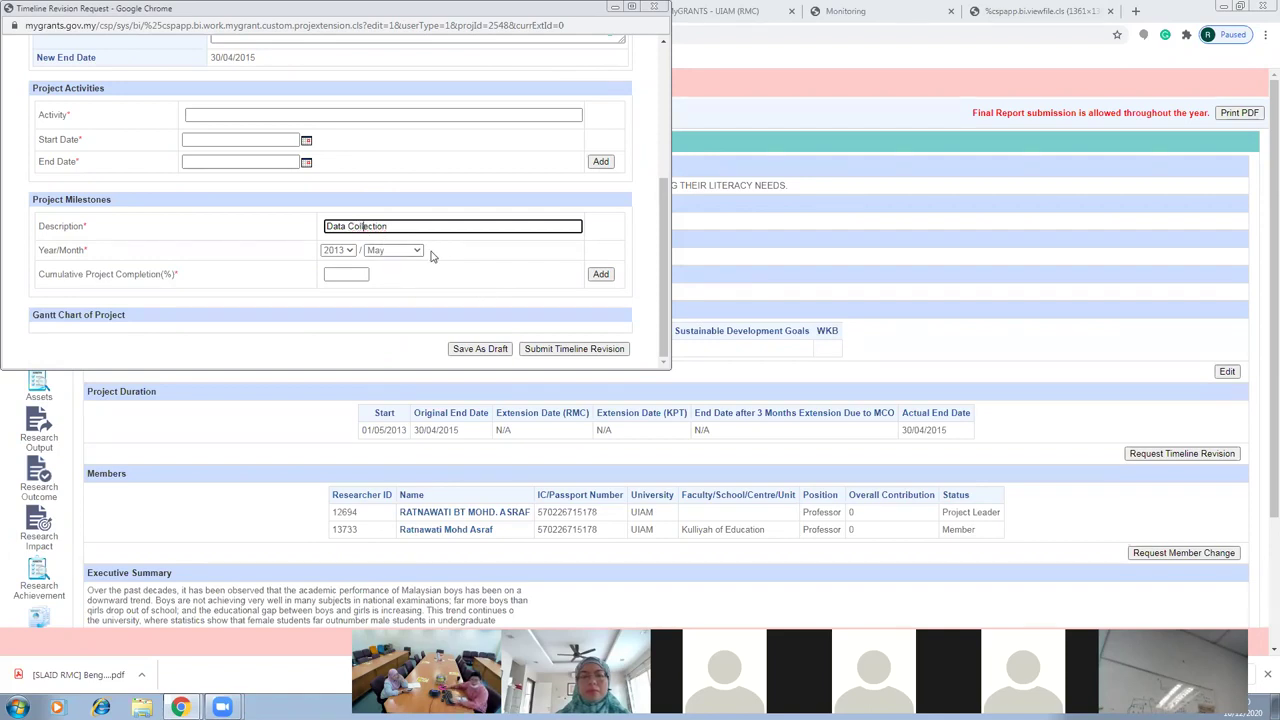
Name the new project activity "Data Collection"
scroll(458, 300, up, 1)
scroll(459, 306, down, 1)
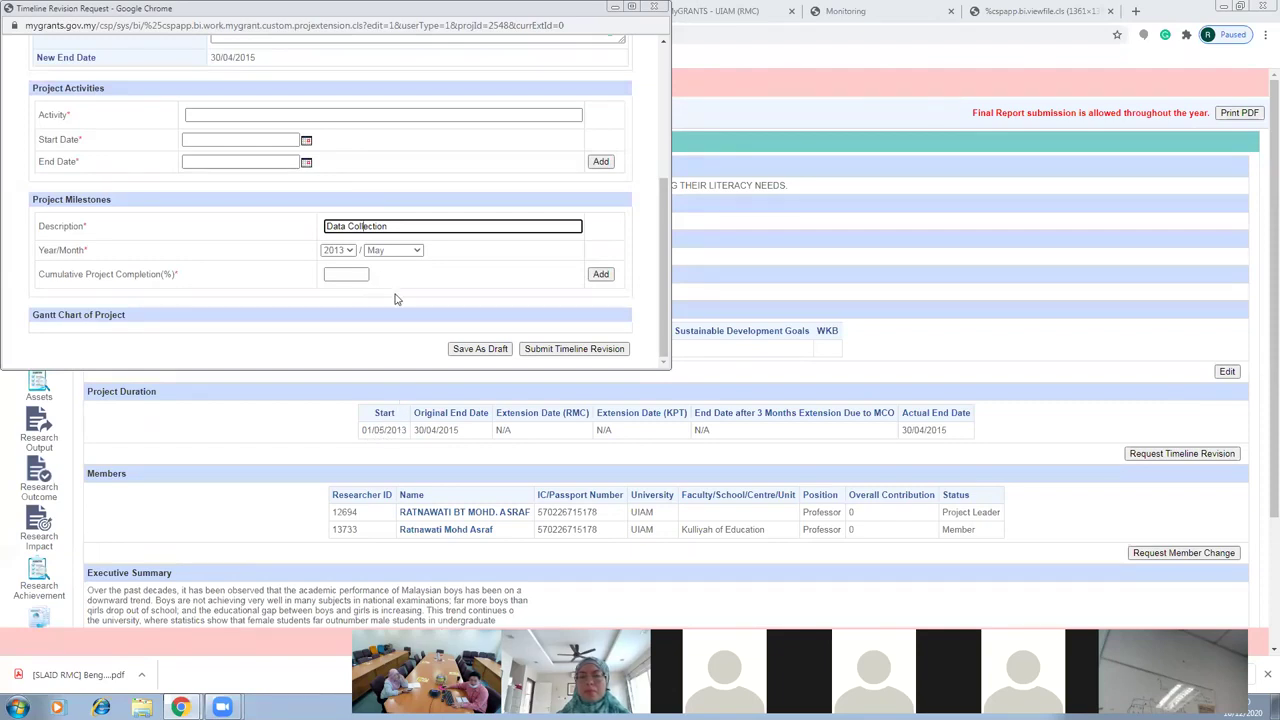
scroll(395, 299, up, 2)
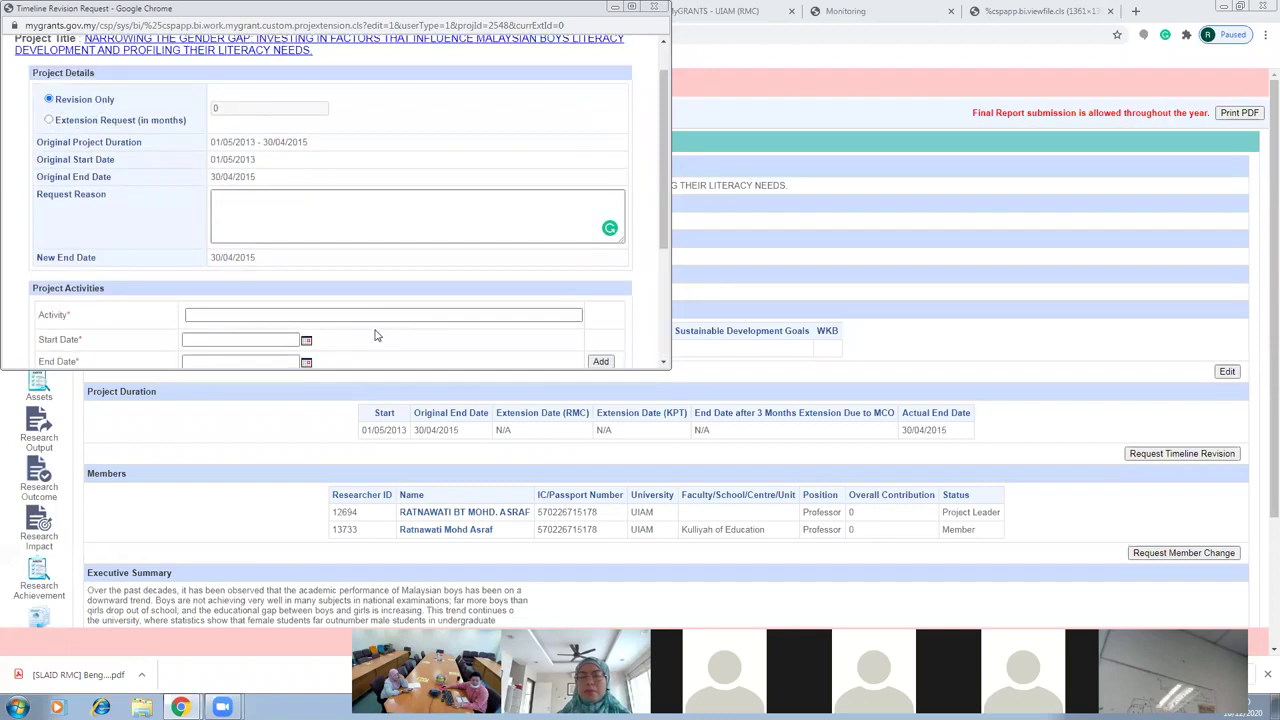
scroll(376, 336, down, 1)
scroll(376, 336, down, 2)
scroll(375, 334, up, 1)
scroll(394, 294, down, 1)
click(221, 114)
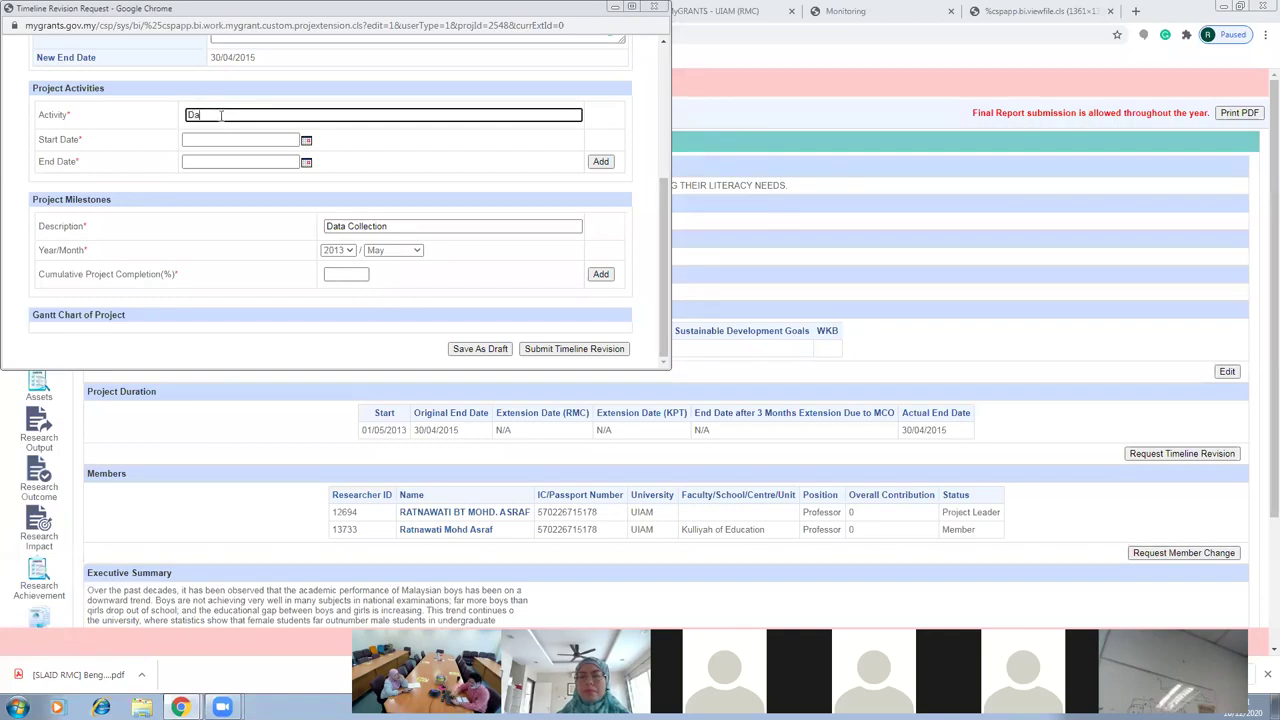
text(Data Collection)
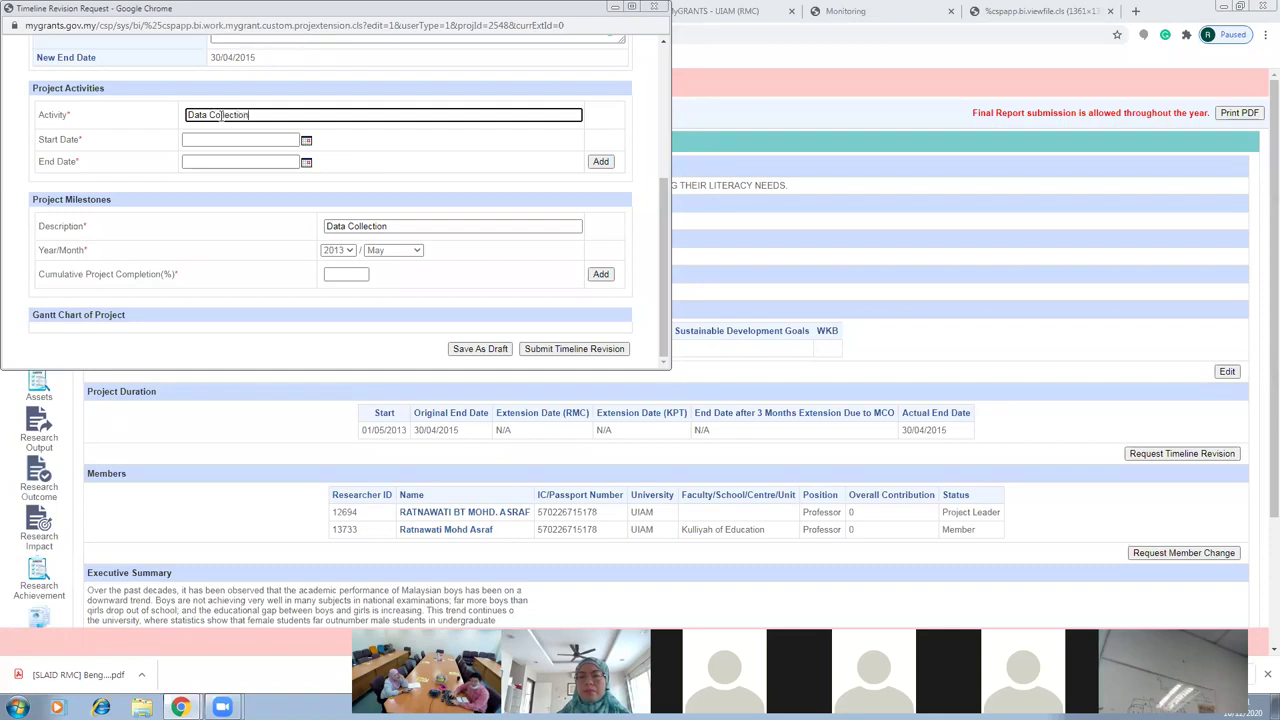
Set the Data Collection activity's start date to 01/05/2013 using the calendar
click(306, 141)
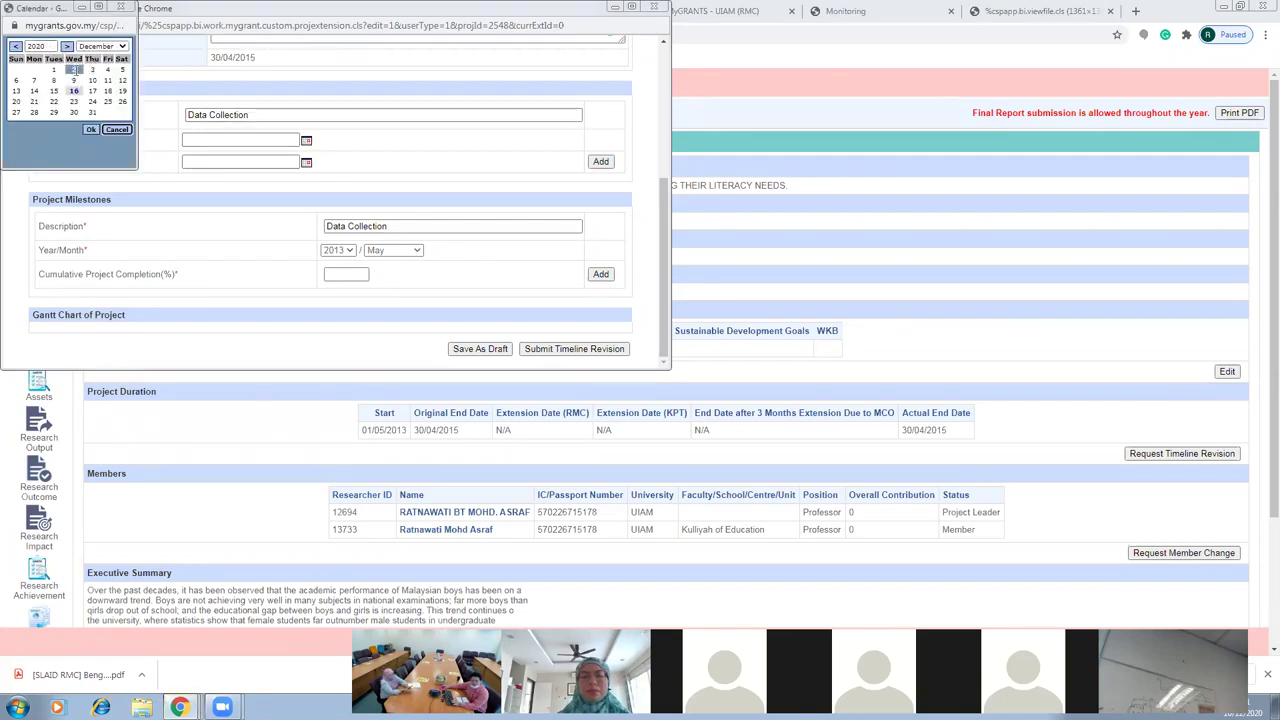
click(41, 46)
text(2013)
key(Tab)
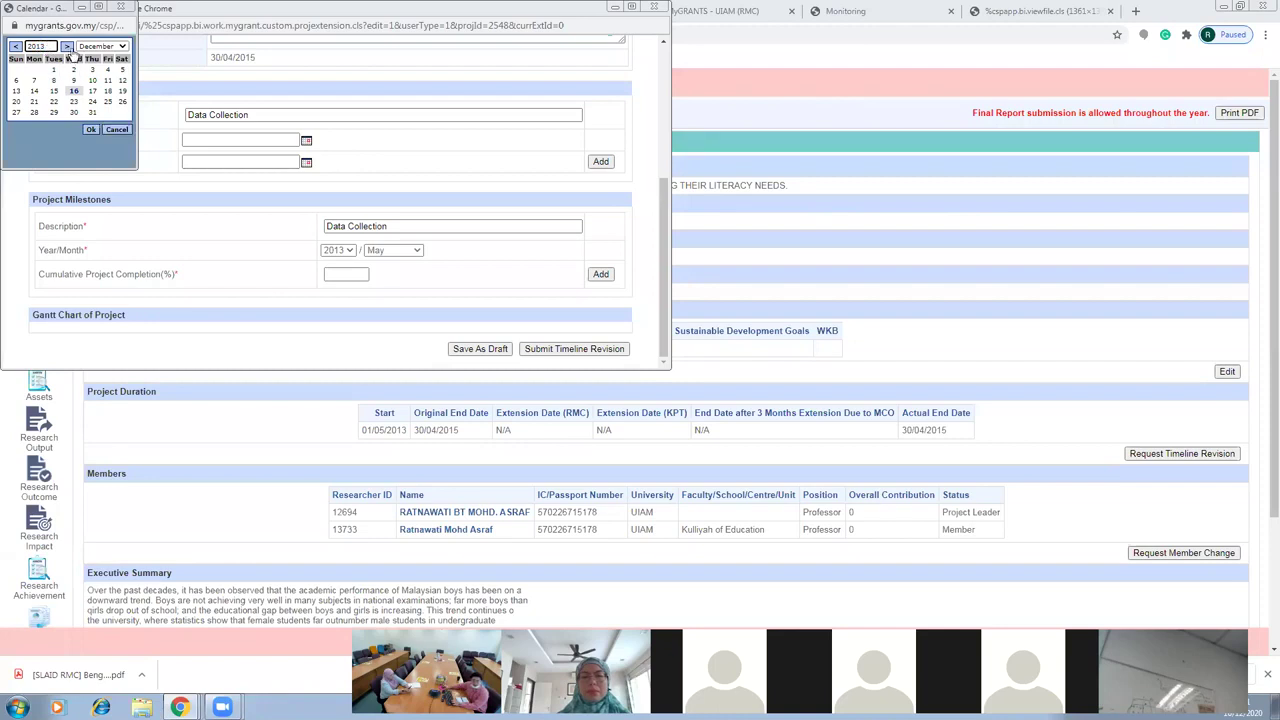
click(104, 46)
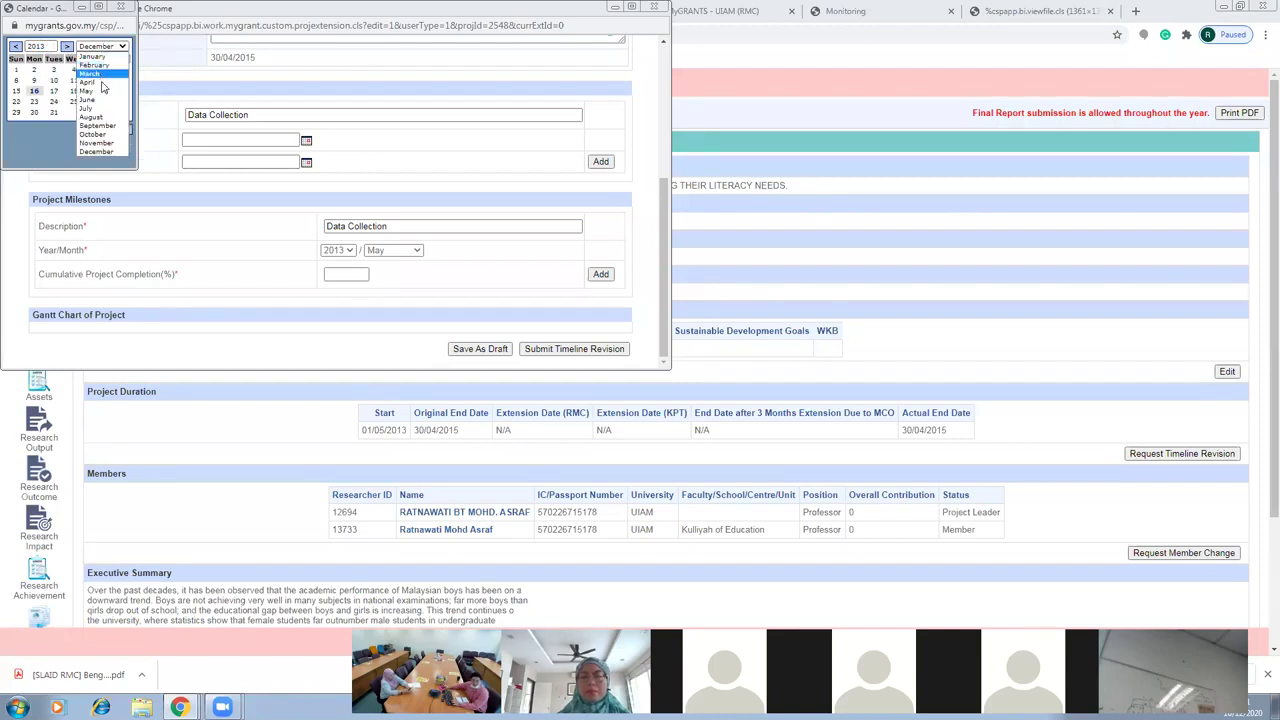
click(101, 90)
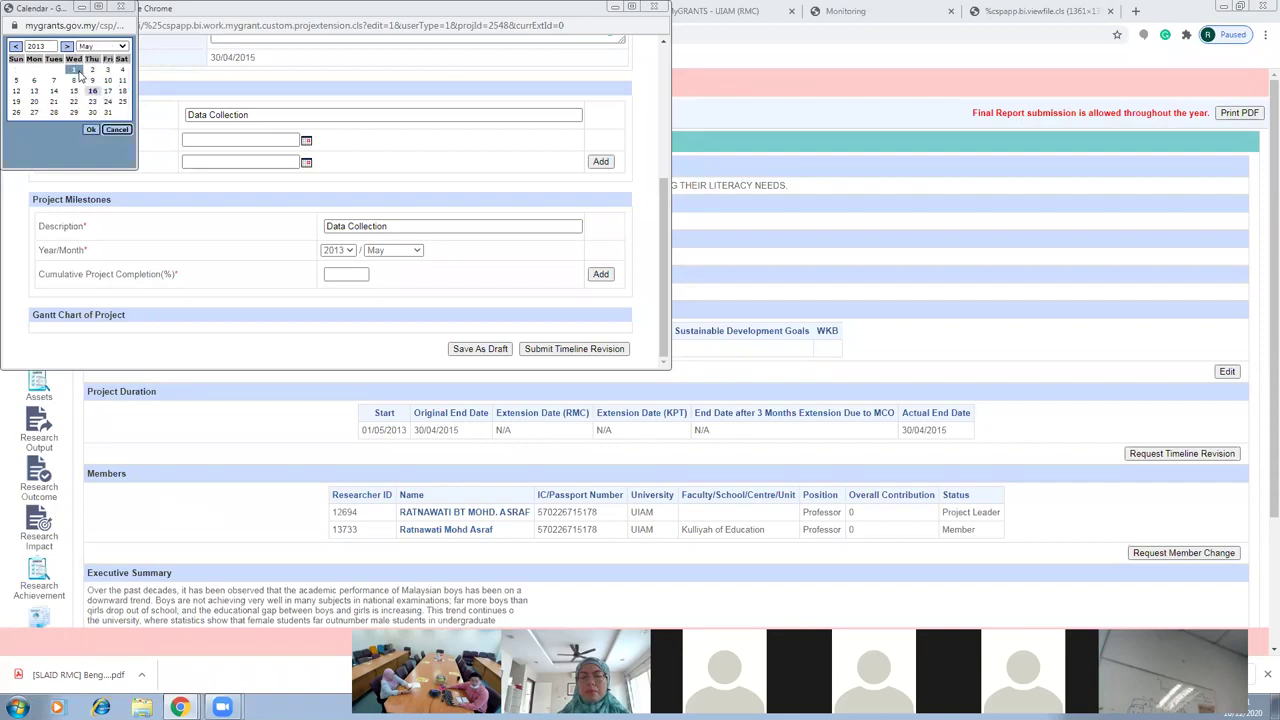
click(78, 71)
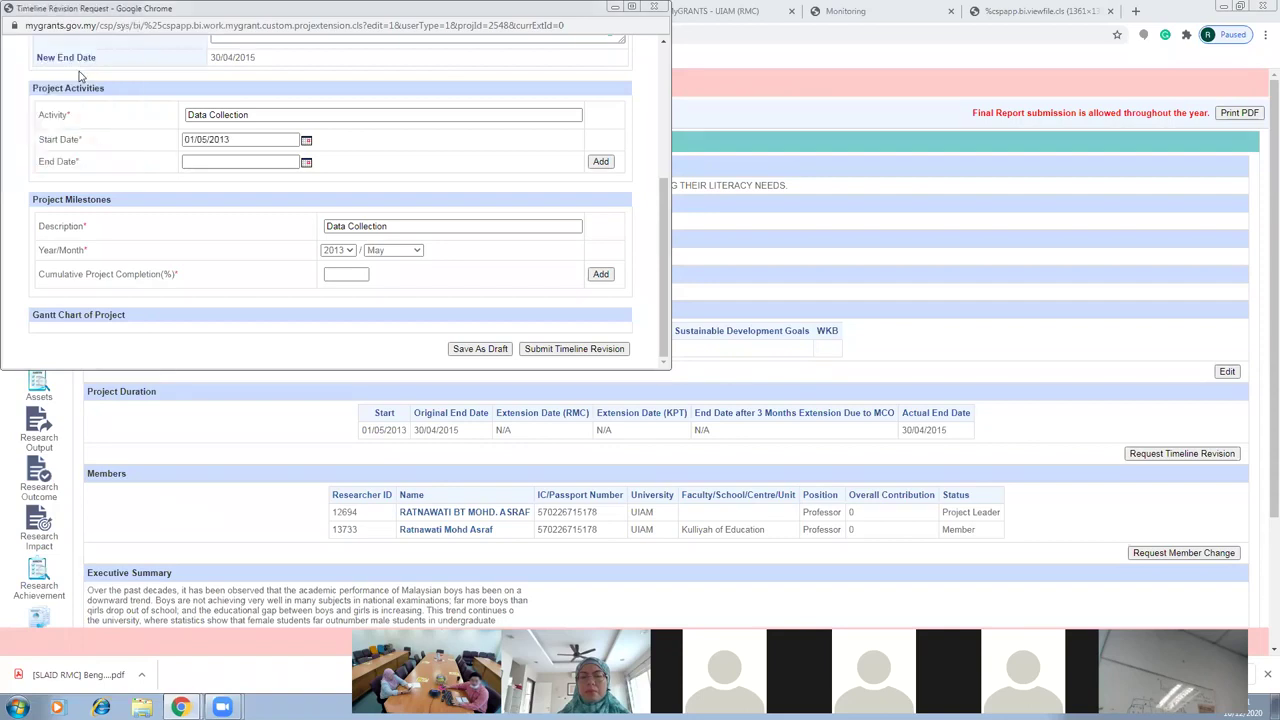
Set the Data Collection activity's end date to 16/08/2013 using the calendar and add the activity to the project
click(307, 163)
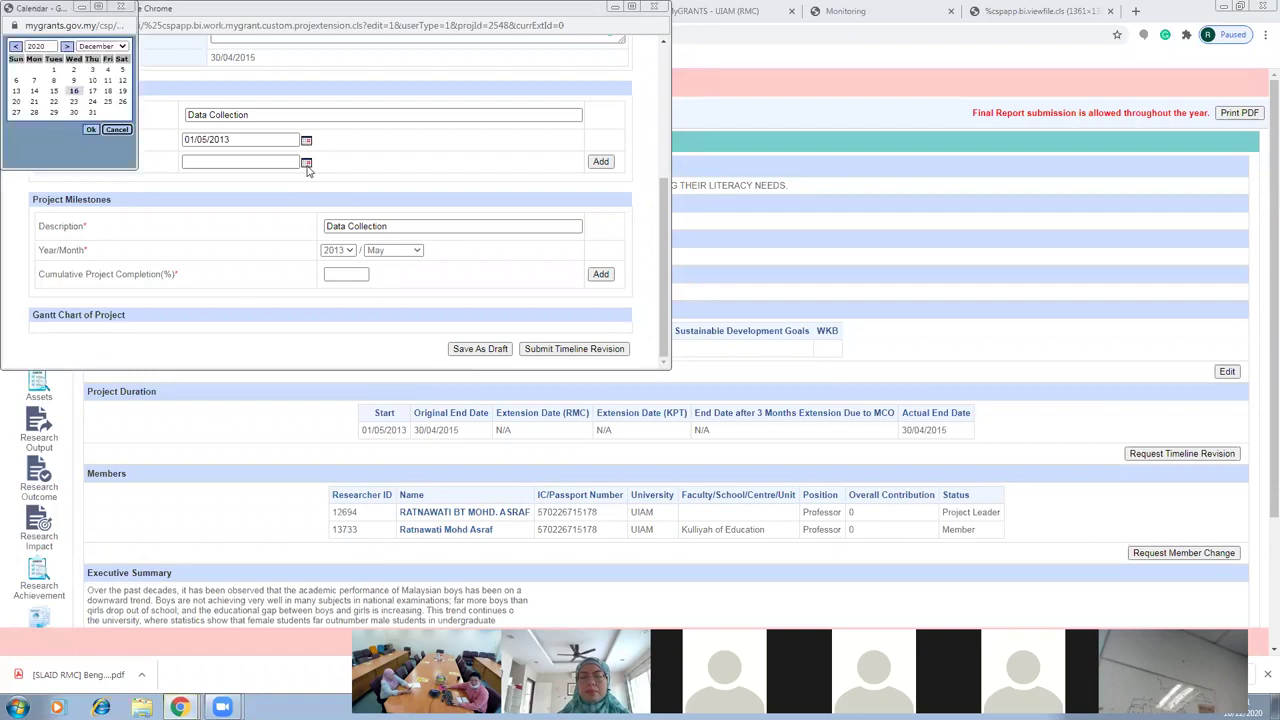
double_click(50, 46)
text(2013)
click(100, 46)
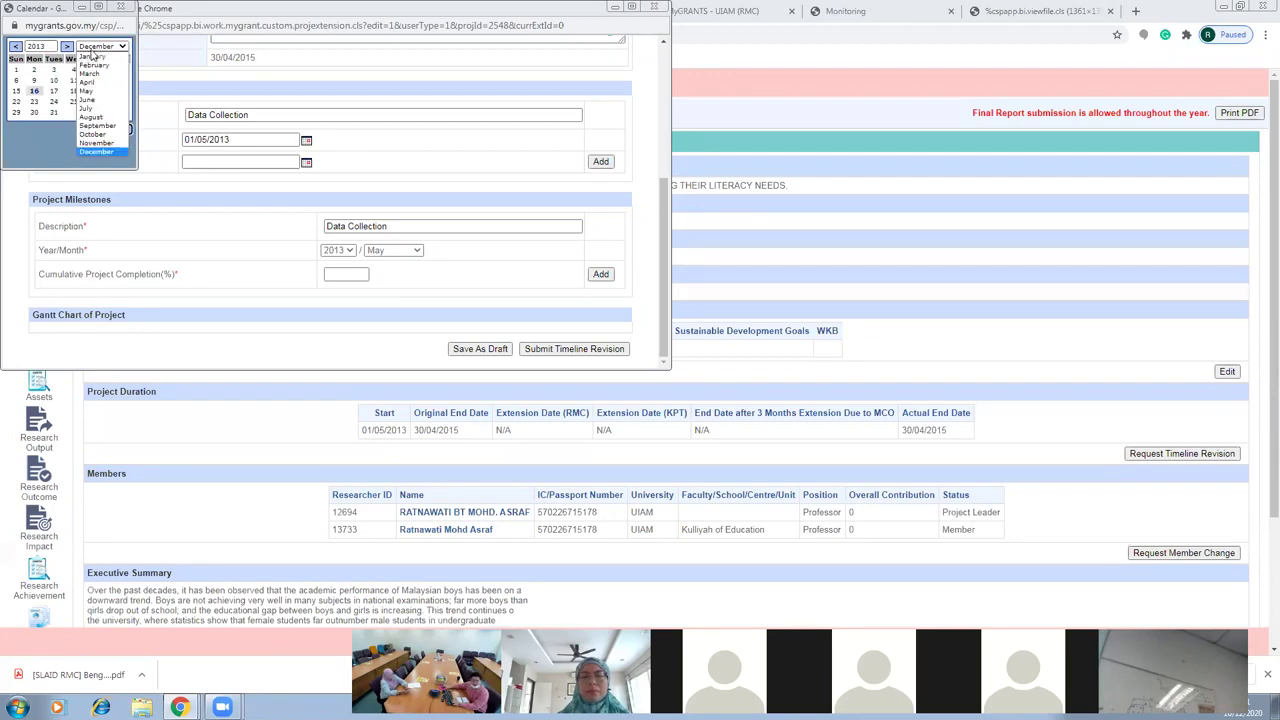
click(103, 118)
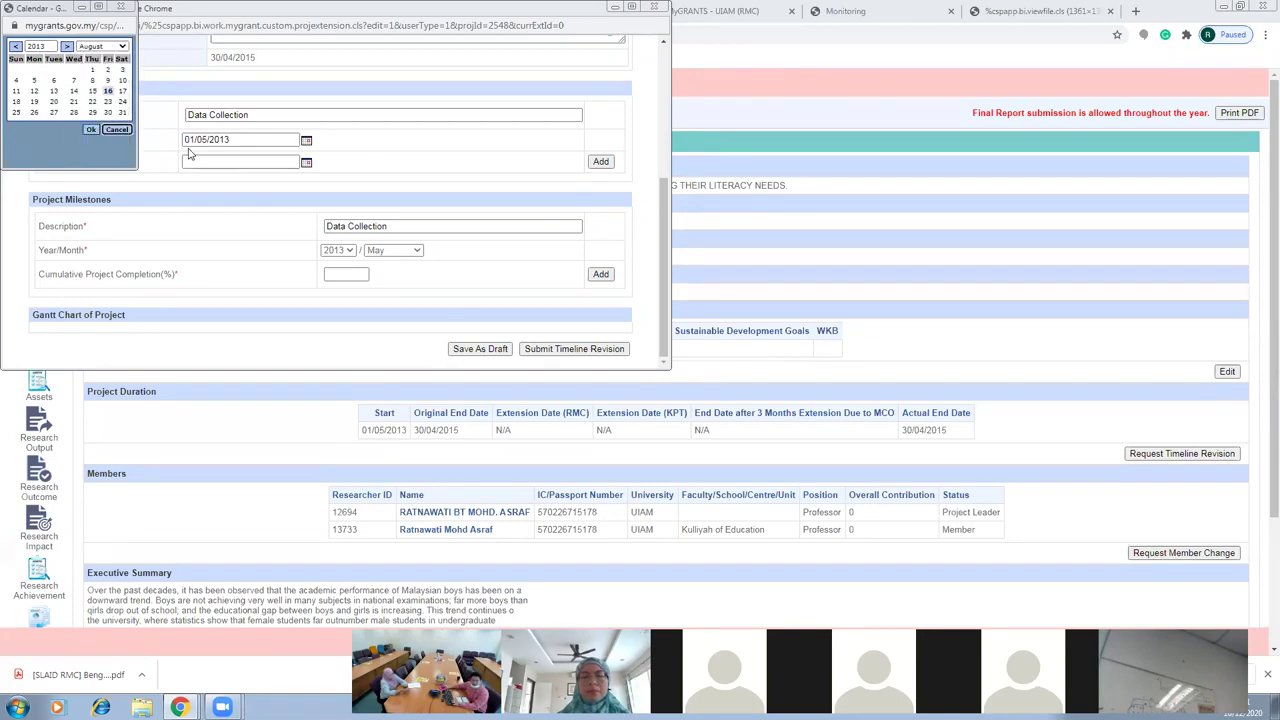
click(89, 129)
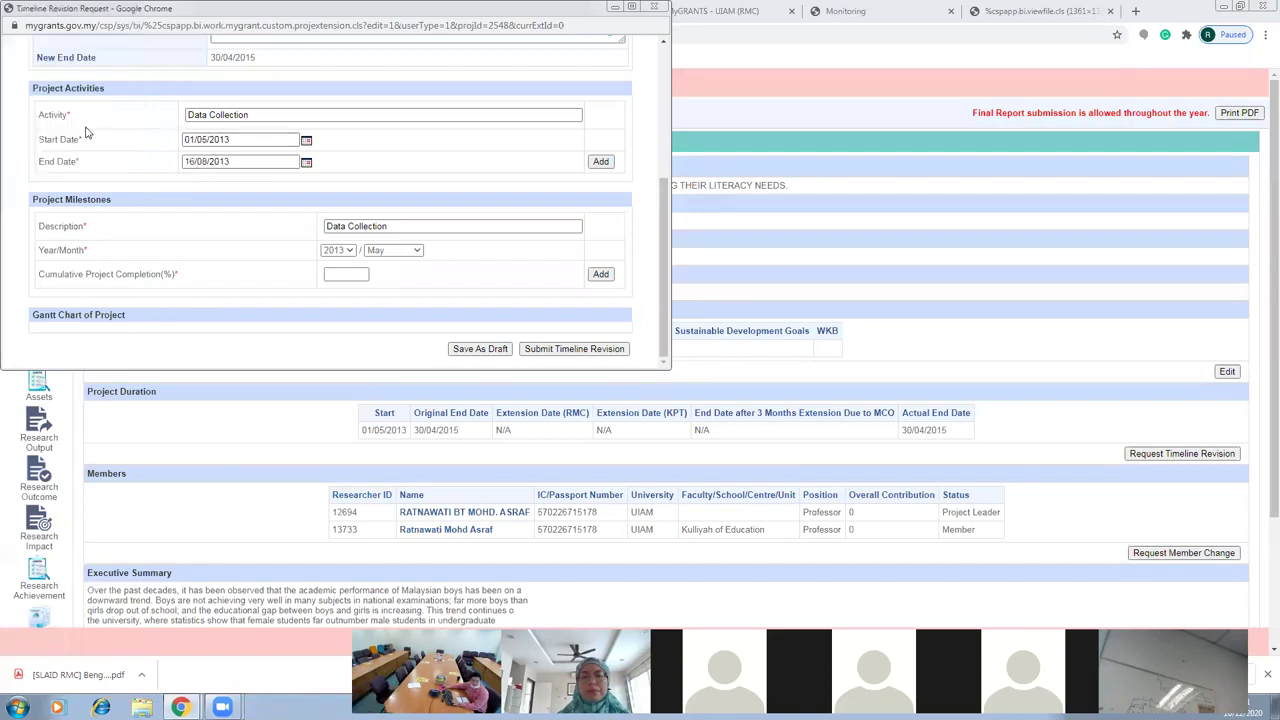
scroll(515, 200, up, 1)
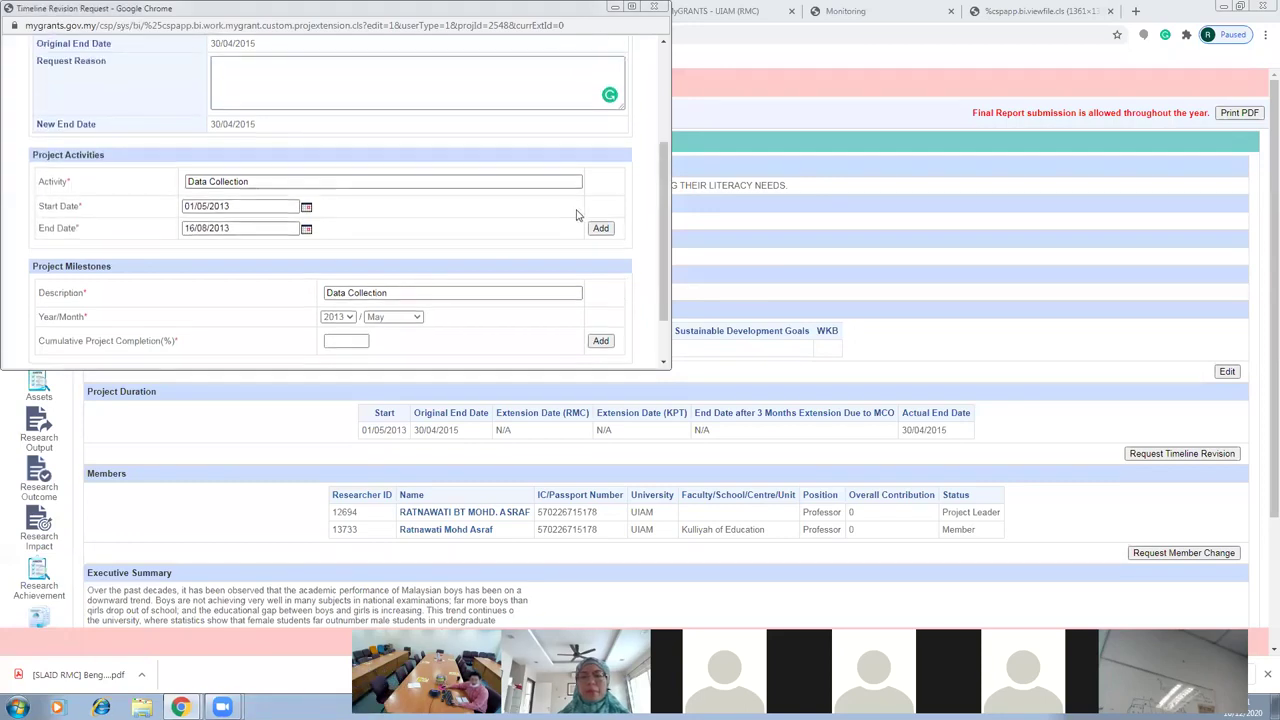
click(601, 229)
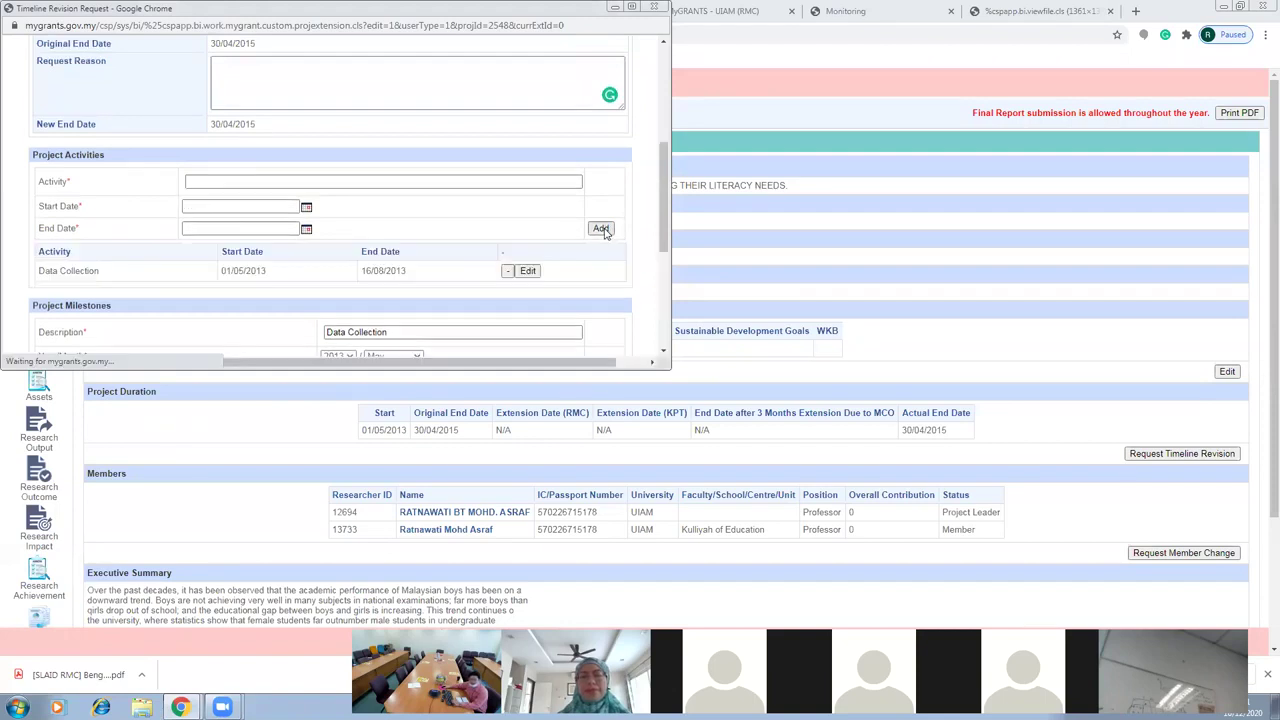
Try to add a blank project activity, and enter "Lit" as the activity name
scroll(530, 285, down, 1)
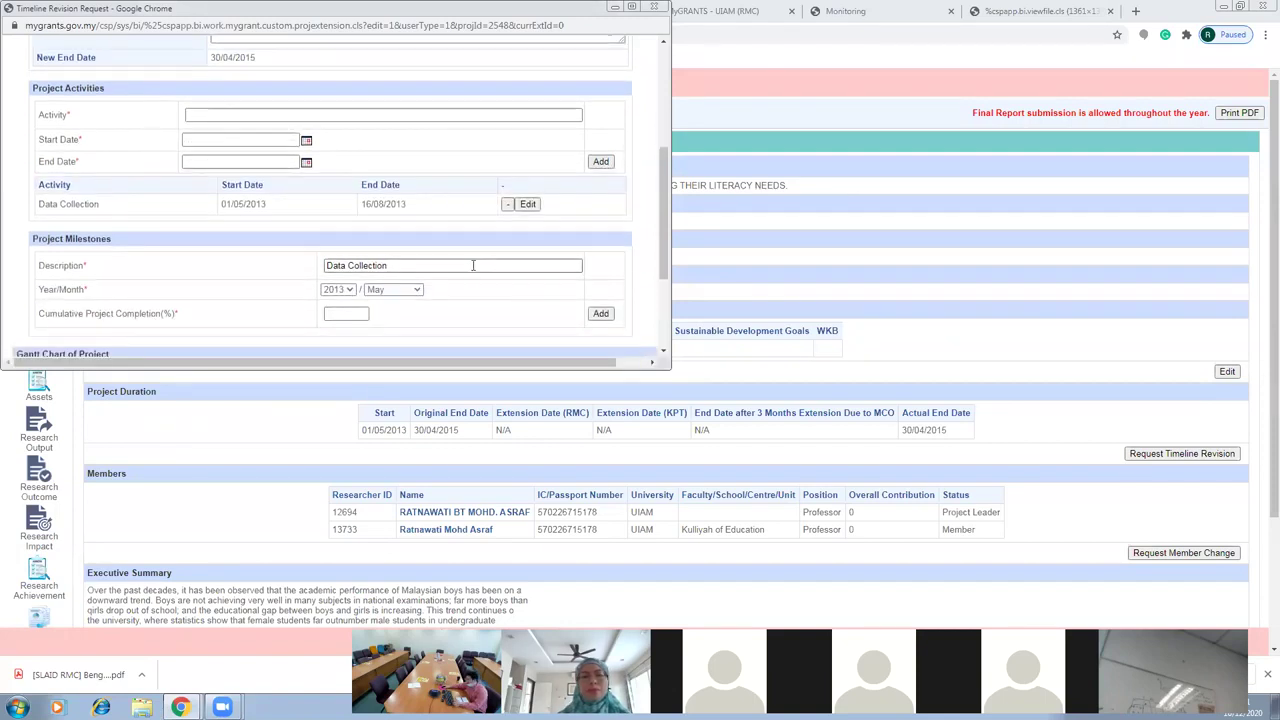
click(598, 162)
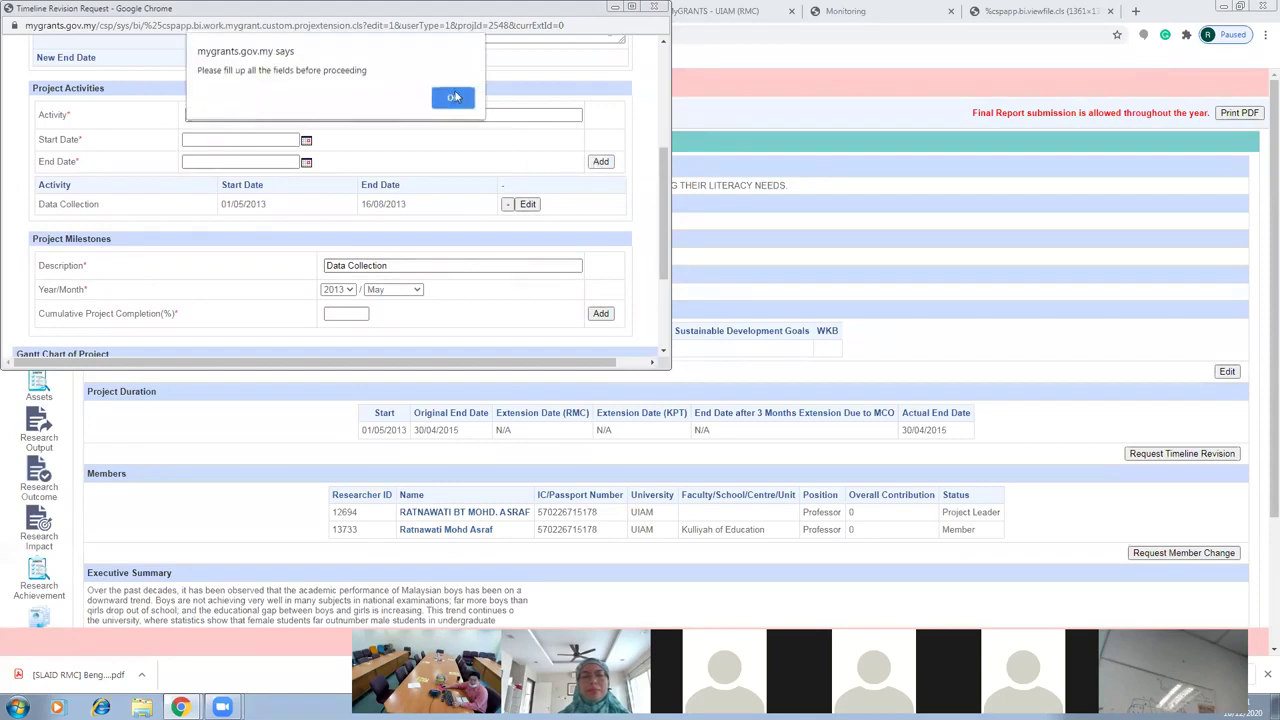
click(455, 97)
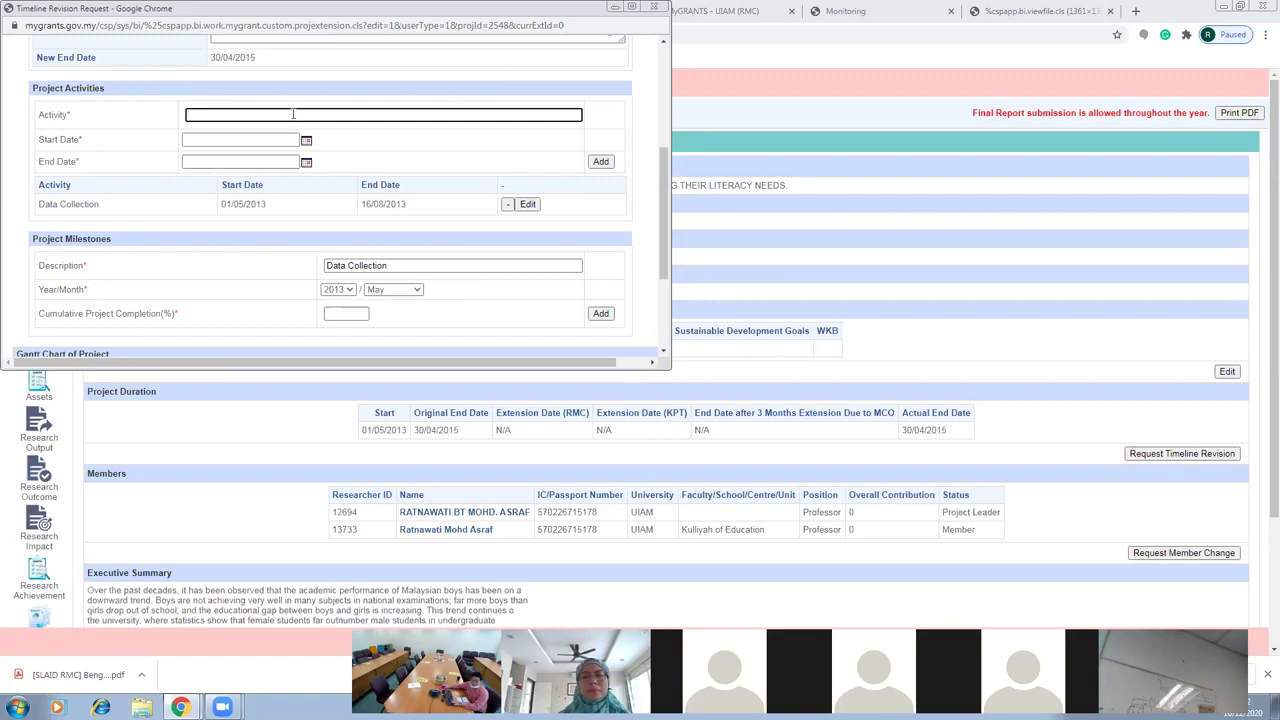
text(it)
Review the timeline revision form's request details, project activities, milestones and Gantt chart section
scroll(237, 223, down, 1)
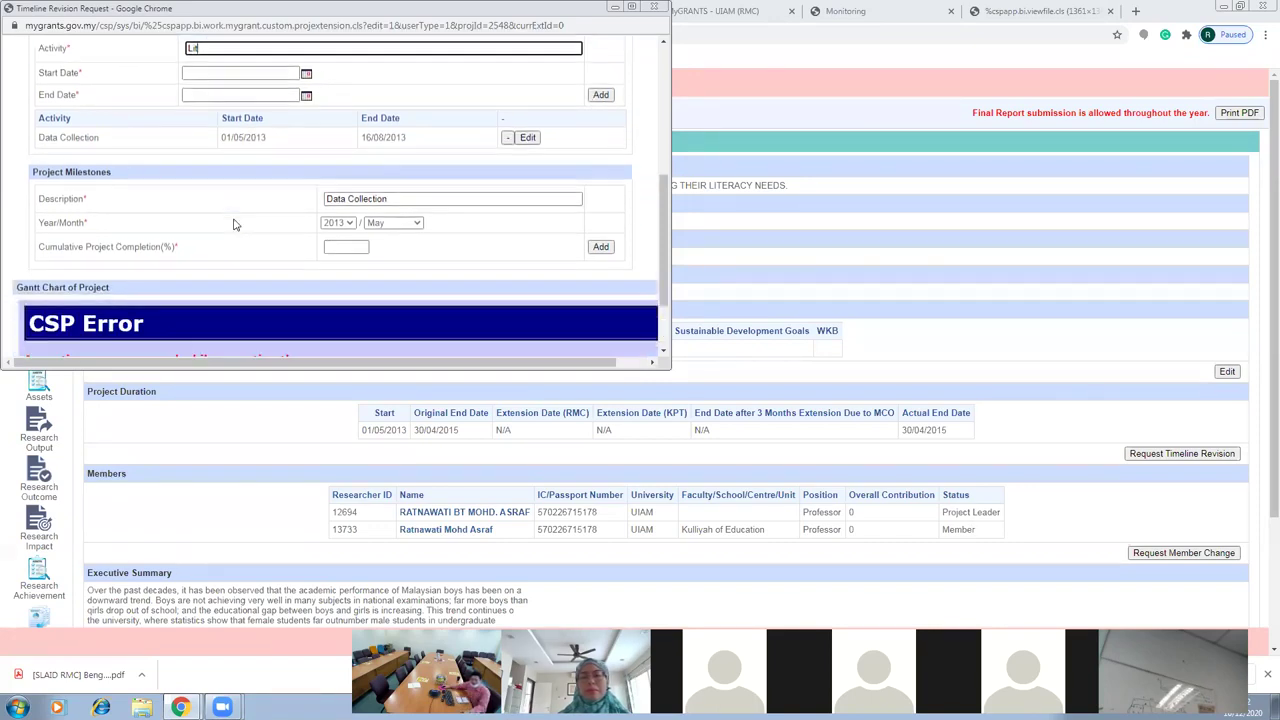
scroll(234, 245, up, 1)
scroll(238, 240, up, 1)
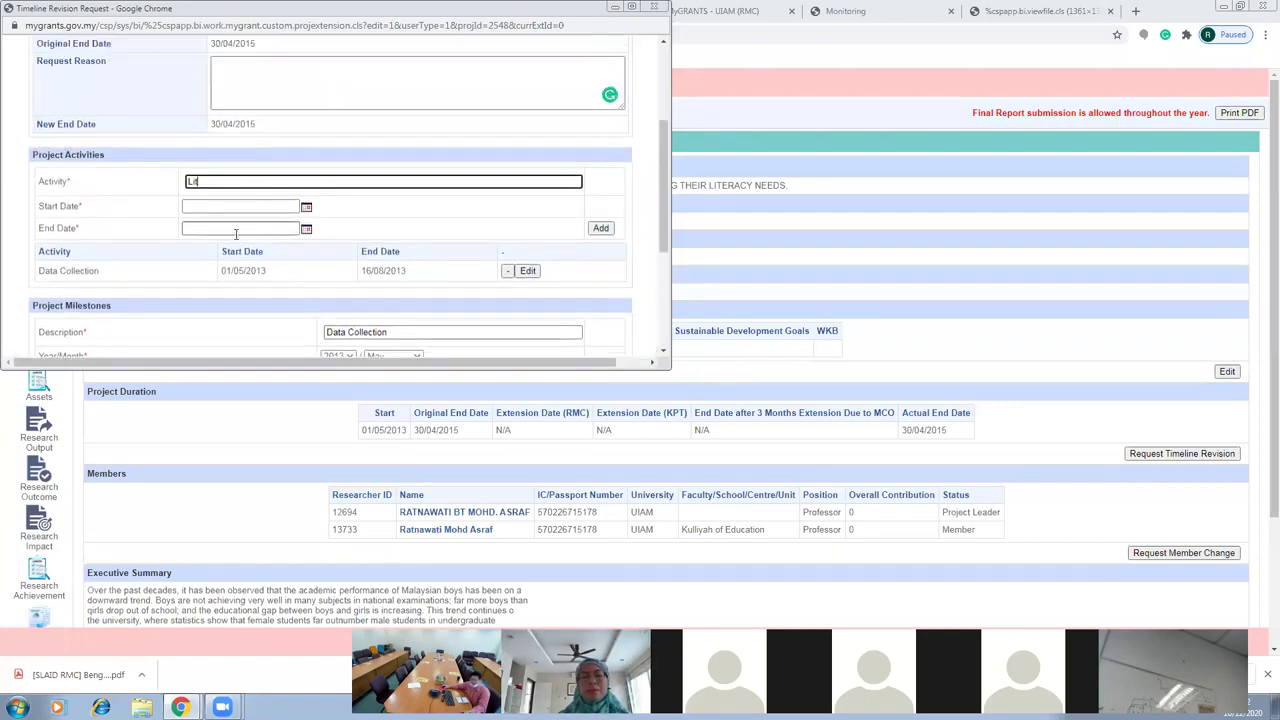
scroll(228, 295, up, 1)
scroll(228, 295, down, 2)
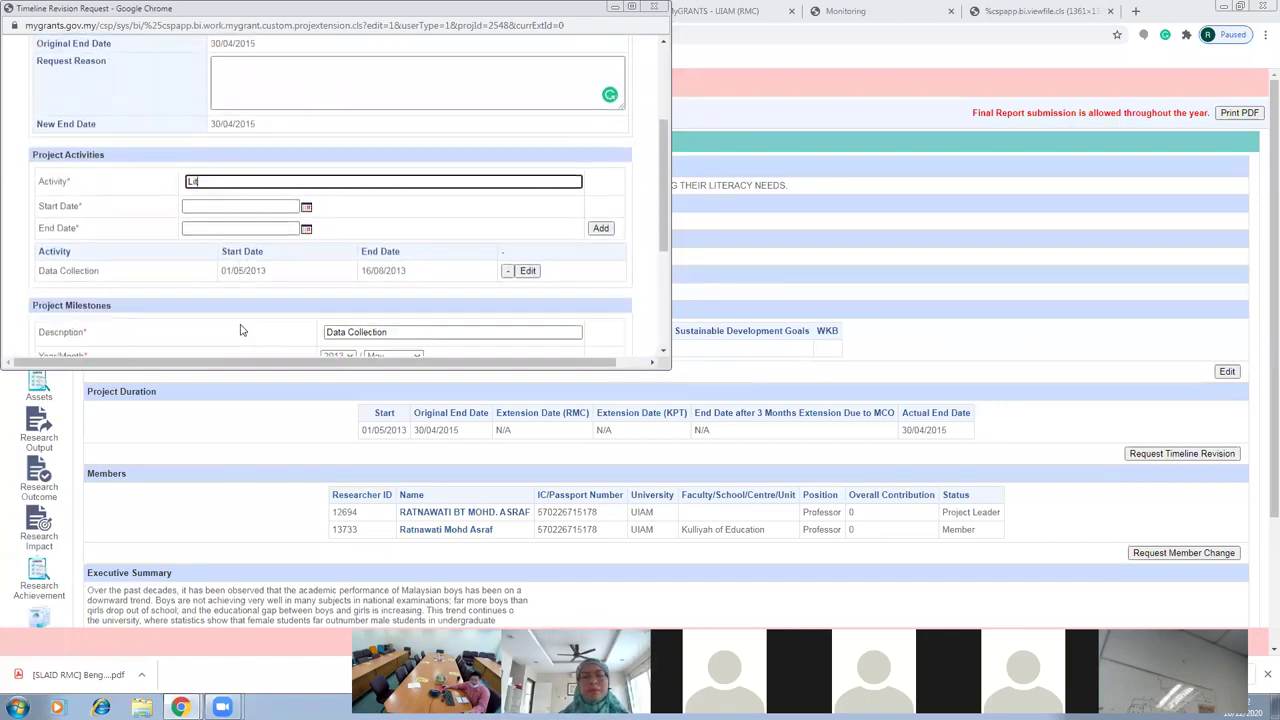
scroll(234, 318, up, 1)
scroll(91, 143, up, 2)
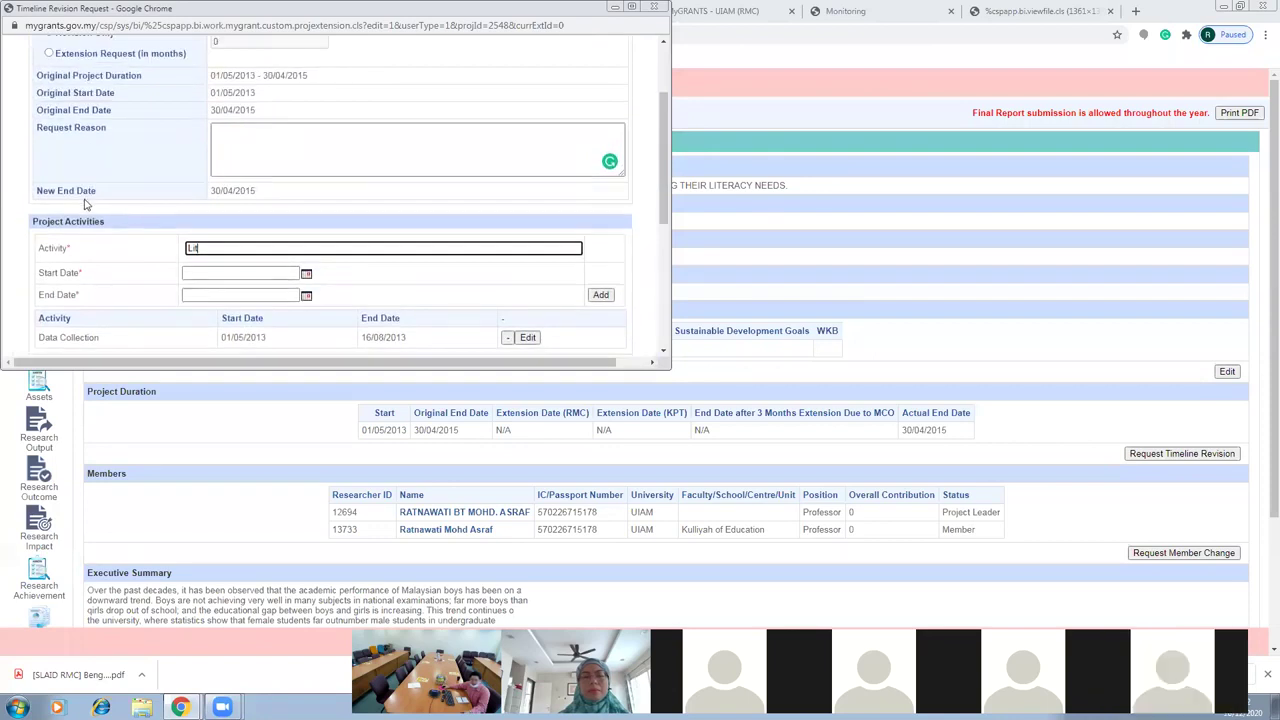
scroll(217, 208, down, 4)
scroll(269, 205, down, 1)
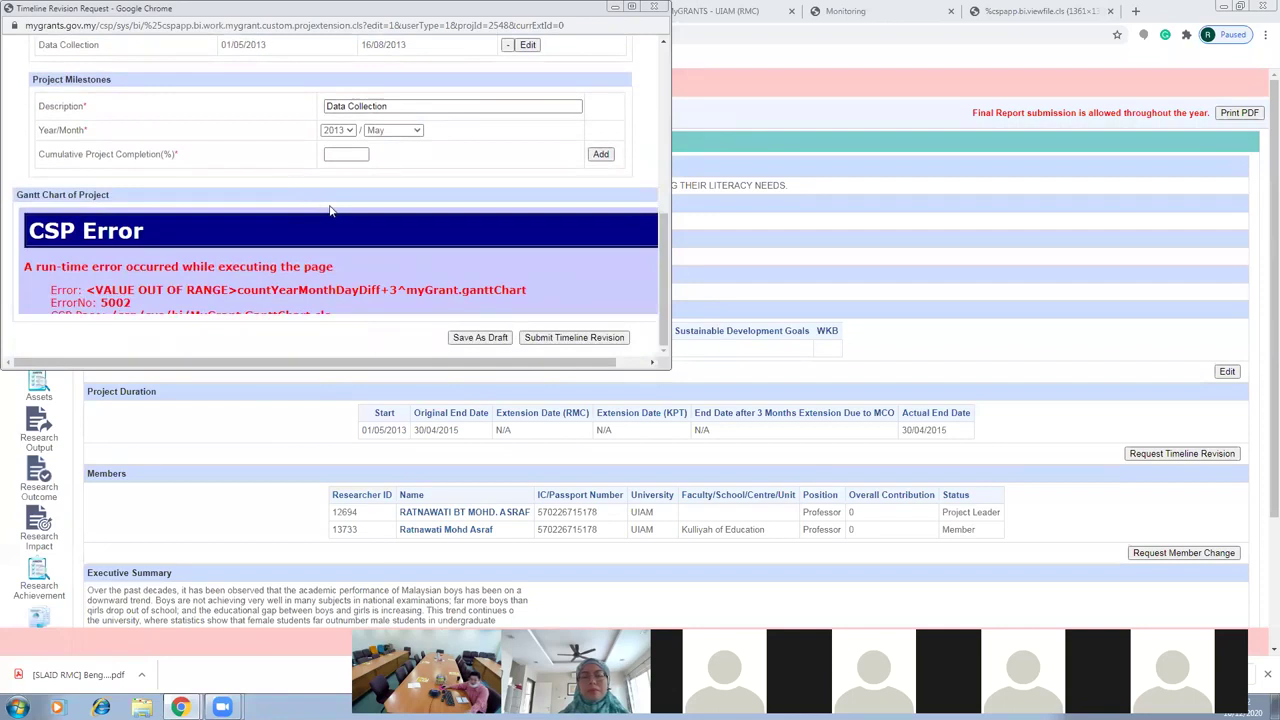
scroll(330, 210, up, 1)
scroll(330, 210, up, 1)
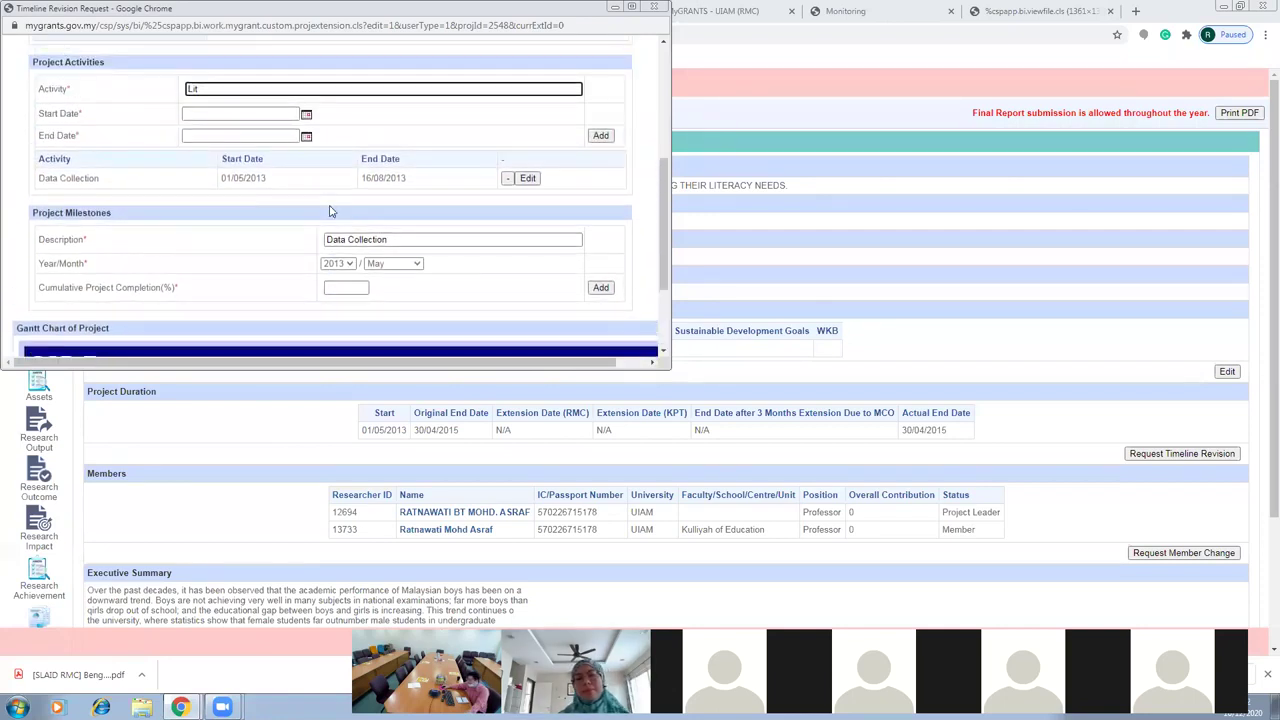
scroll(330, 210, down, 2)
scroll(369, 209, down, 1)
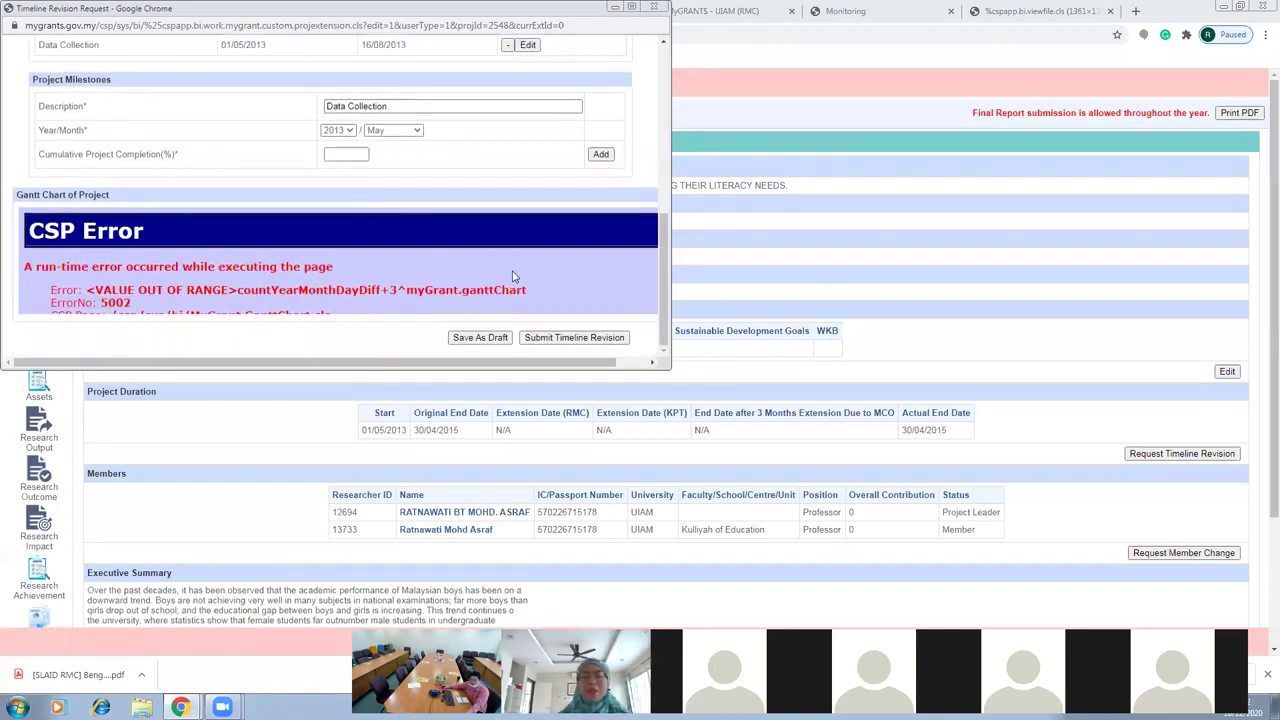
scroll(500, 270, up, 2)
scroll(474, 240, down, 2)
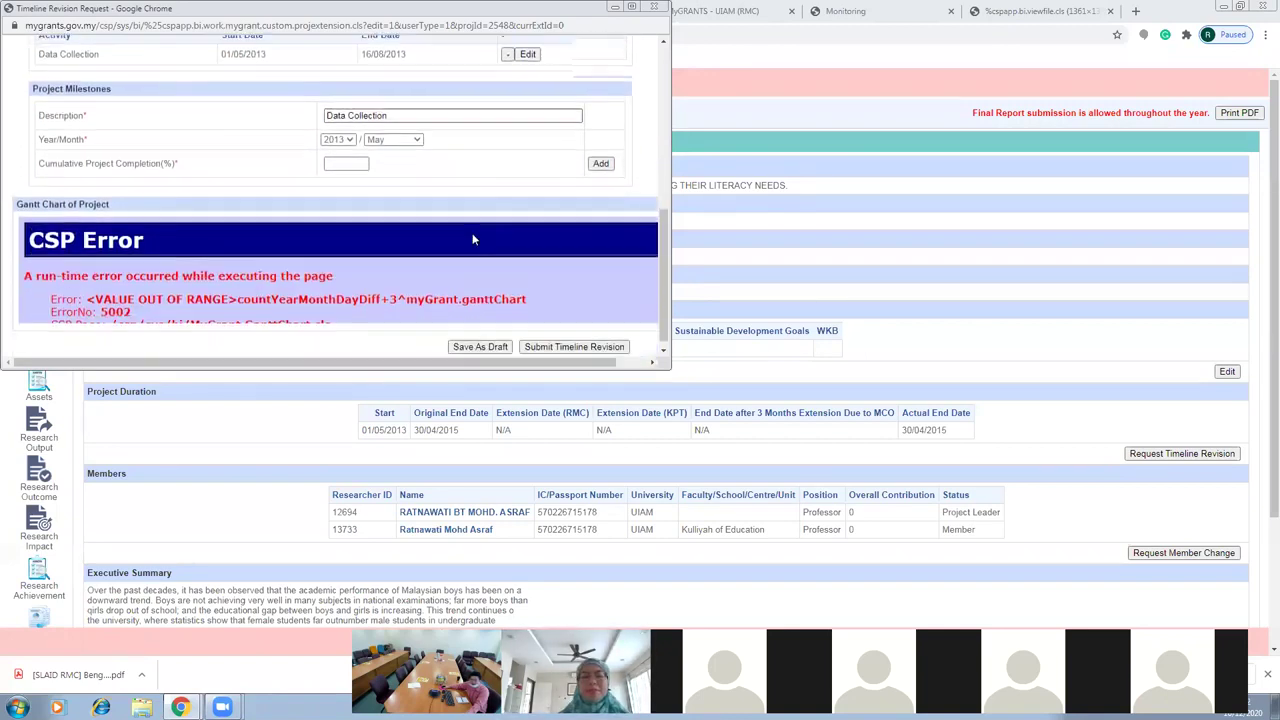
scroll(474, 240, up, 1)
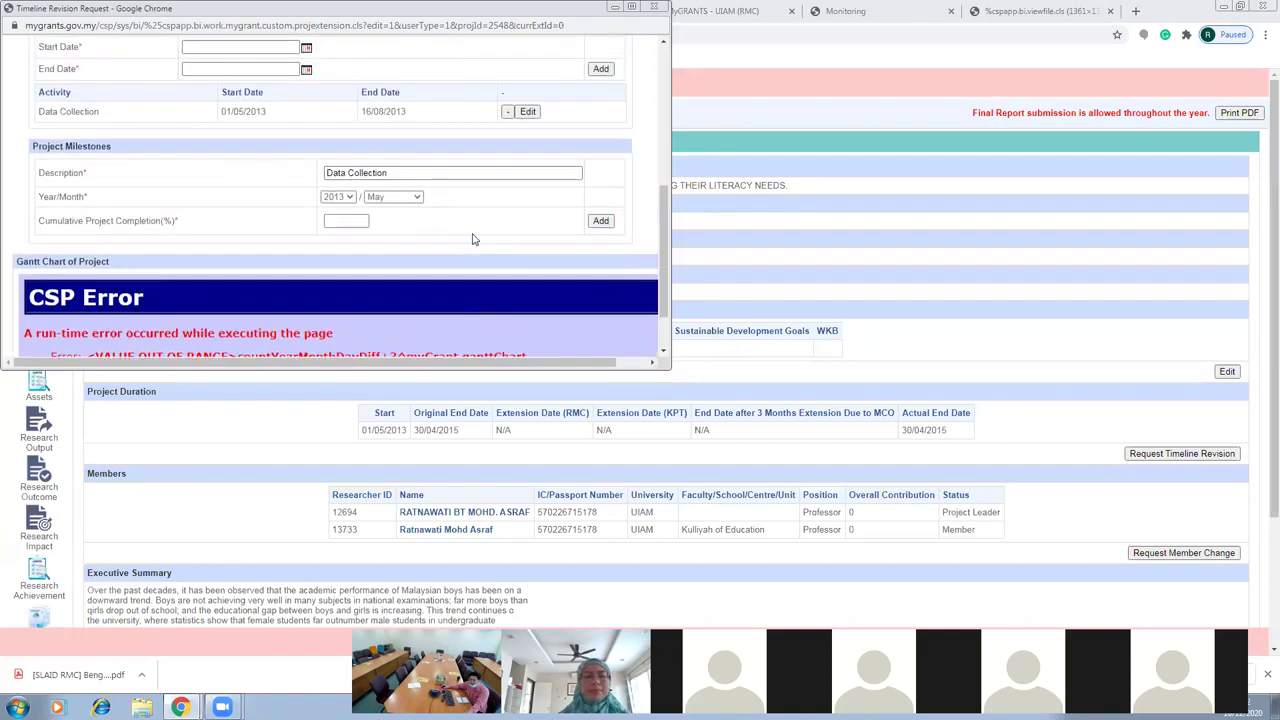
scroll(474, 240, down, 1)
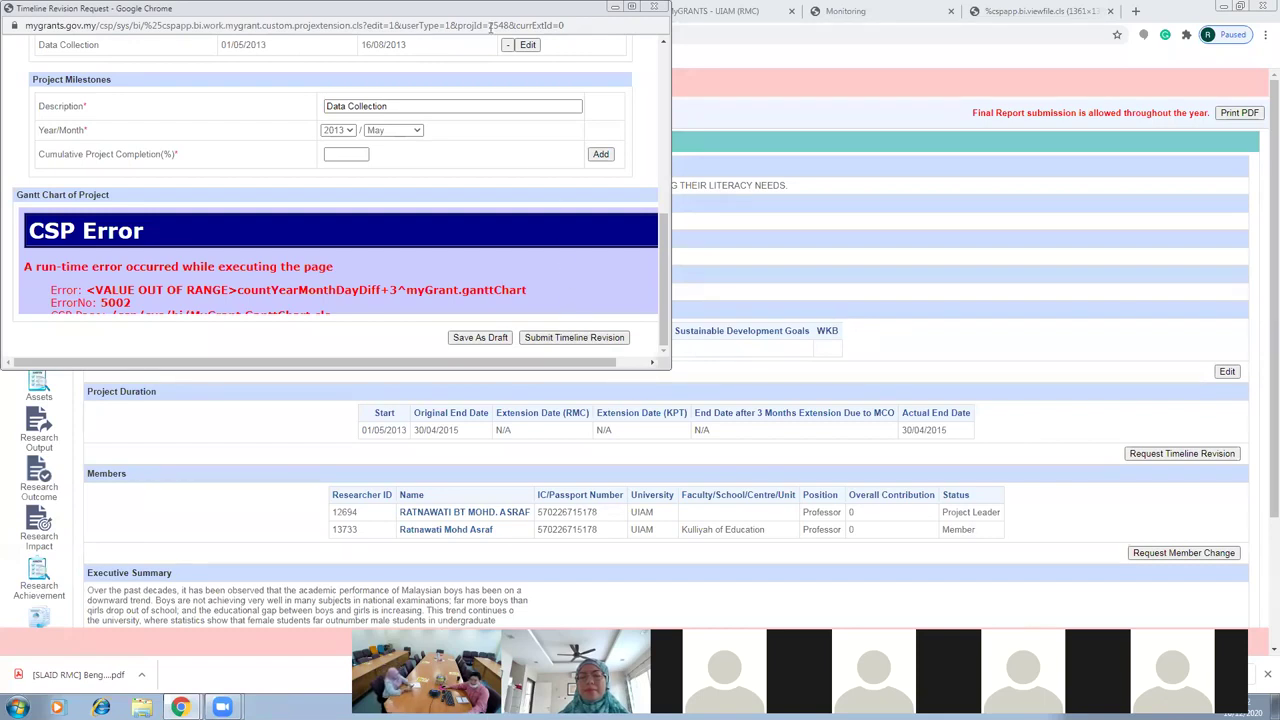
Reposition the timeline revision request window and try to save the request as a draft
drag(501, 13, 511, 27)
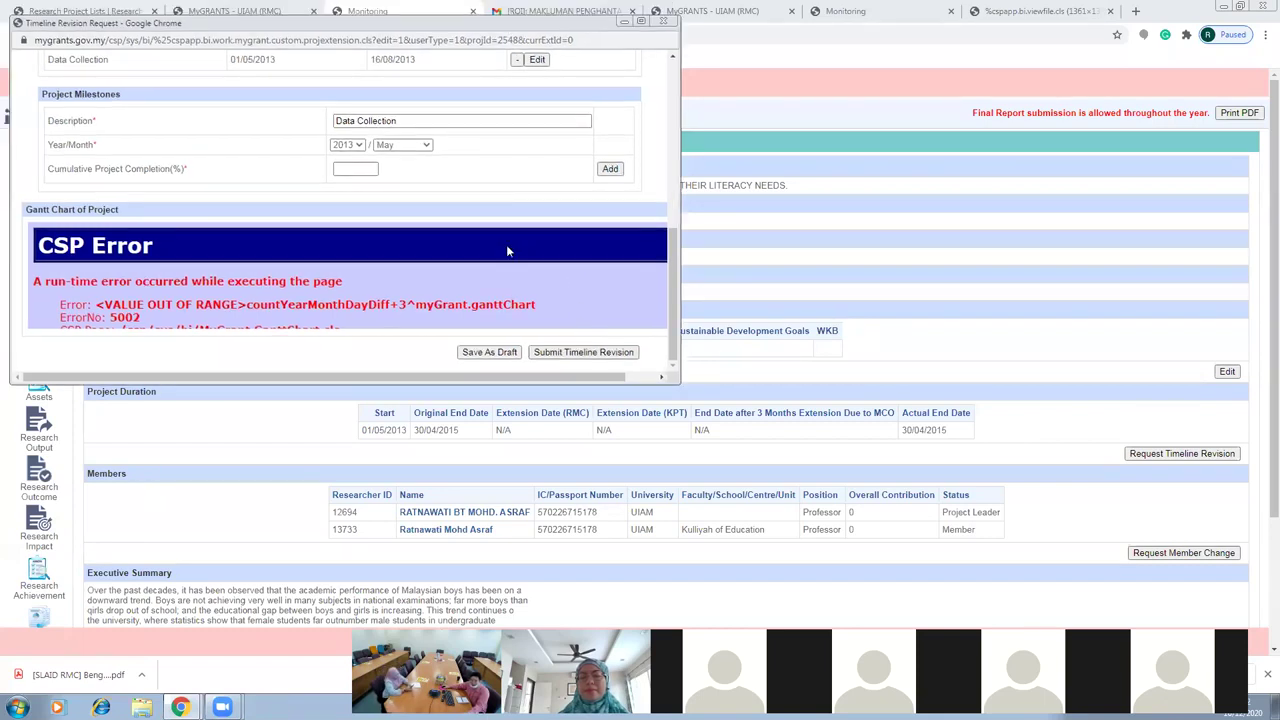
scroll(506, 250, up, 1)
scroll(508, 251, down, 1)
click(495, 352)
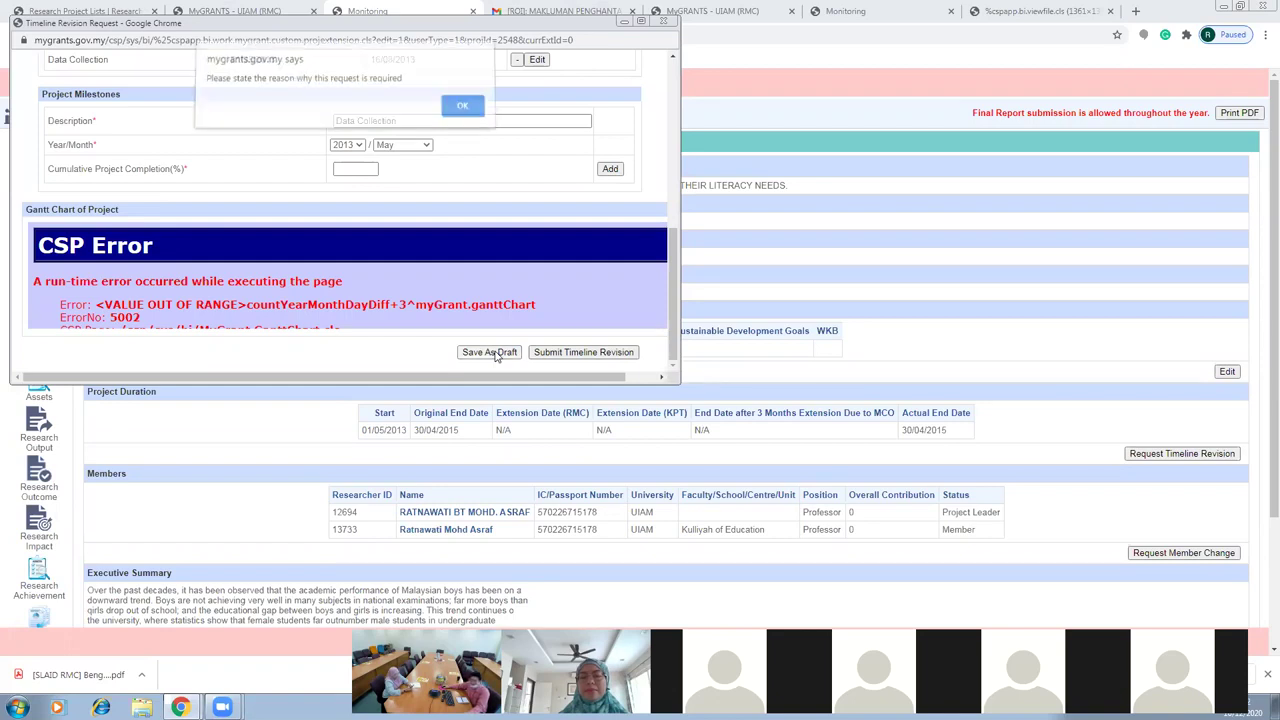
click(461, 112)
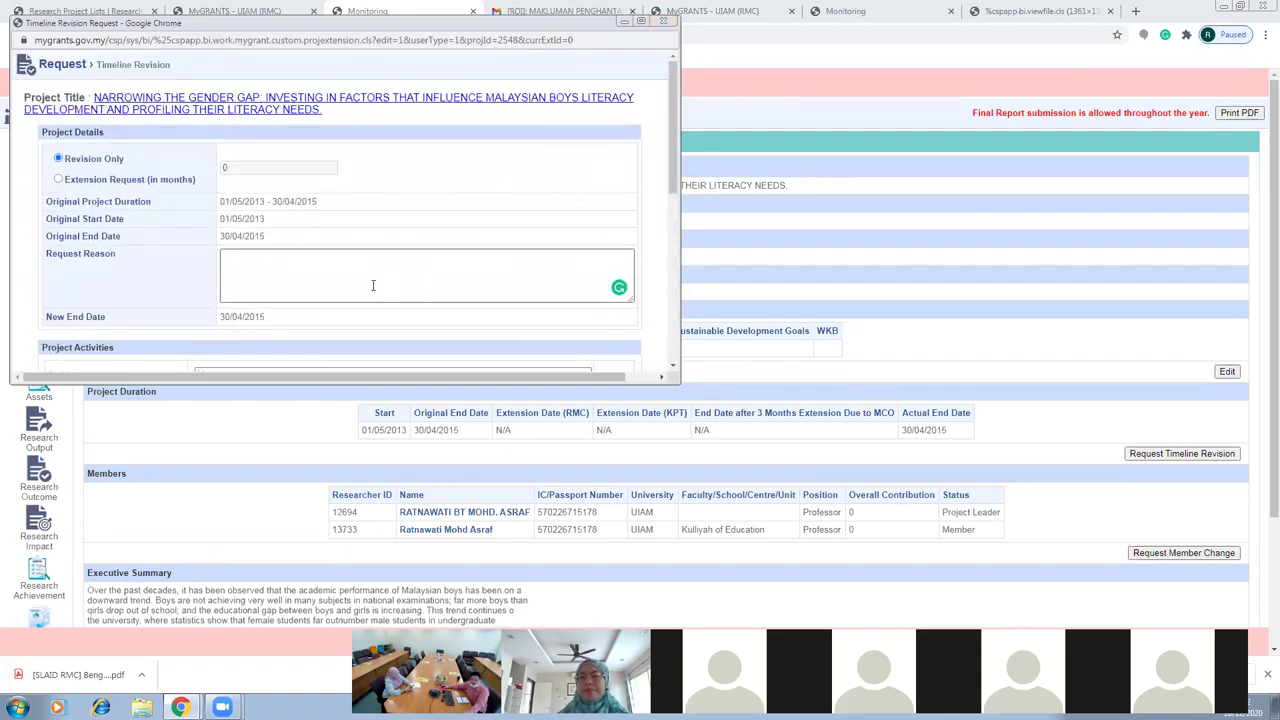
Close the timeline revision request, leaving the request reason empty
click(320, 280)
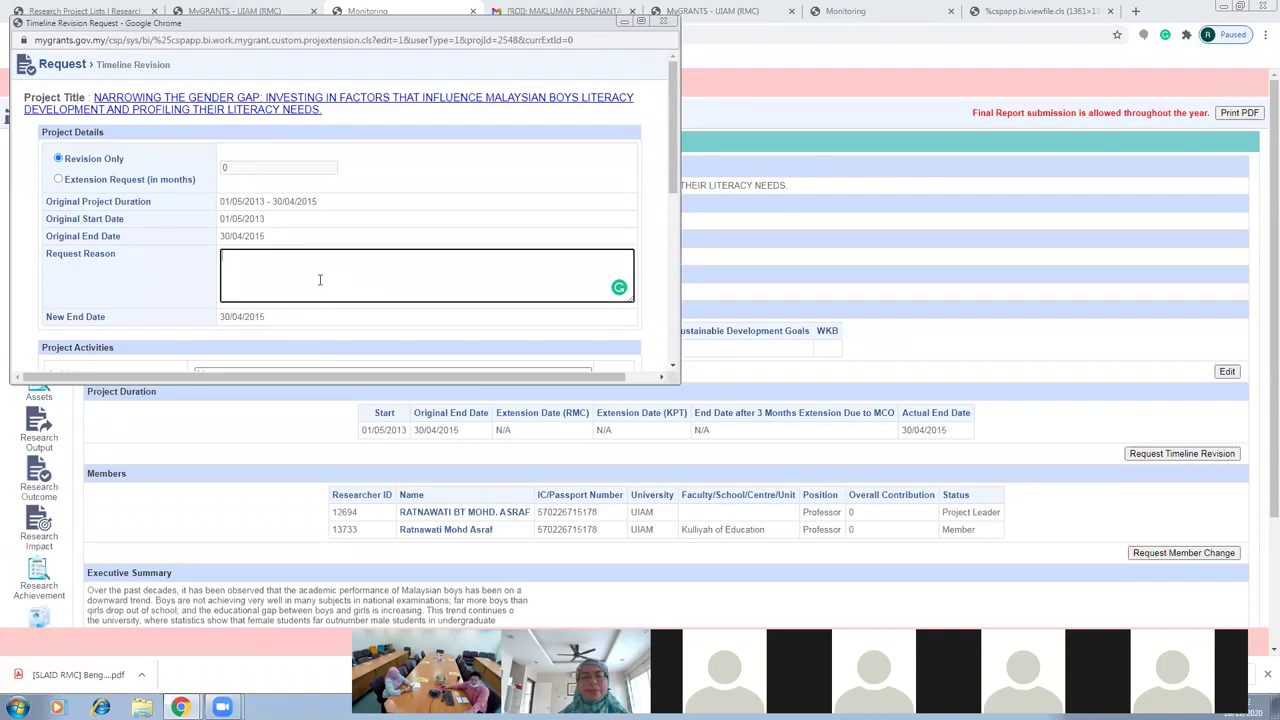
scroll(320, 280, down, 1)
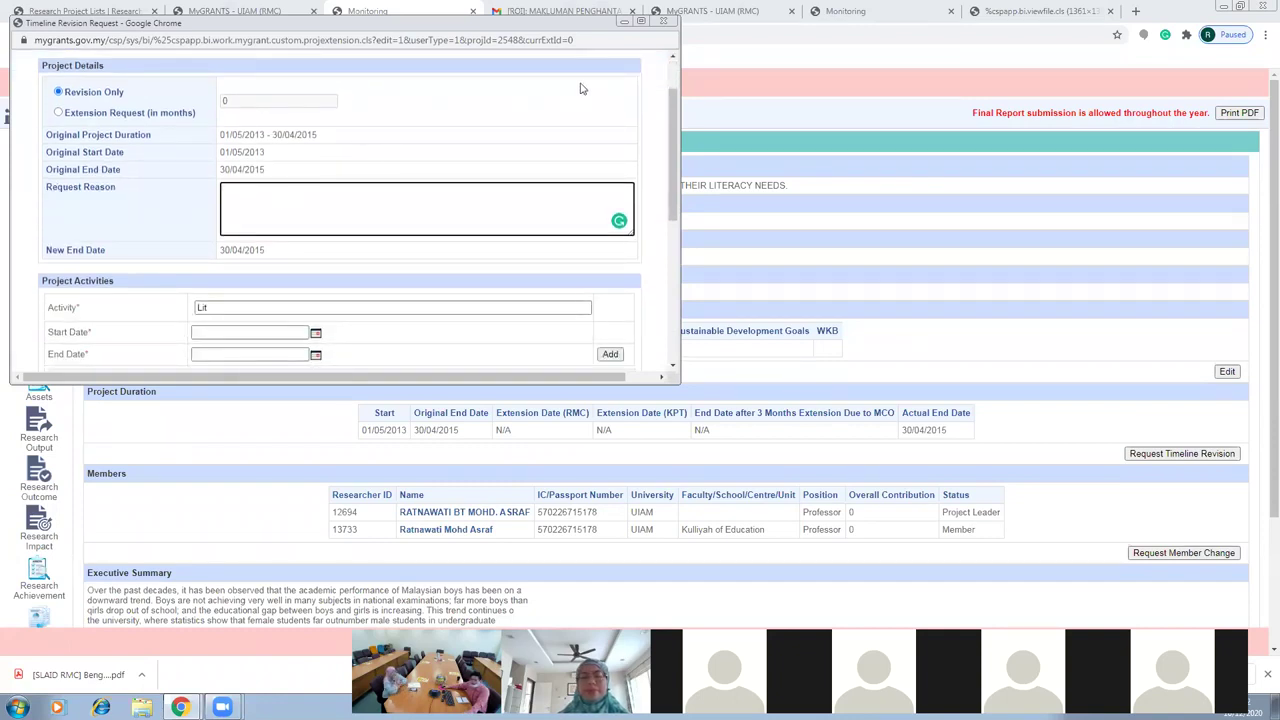
click(663, 21)
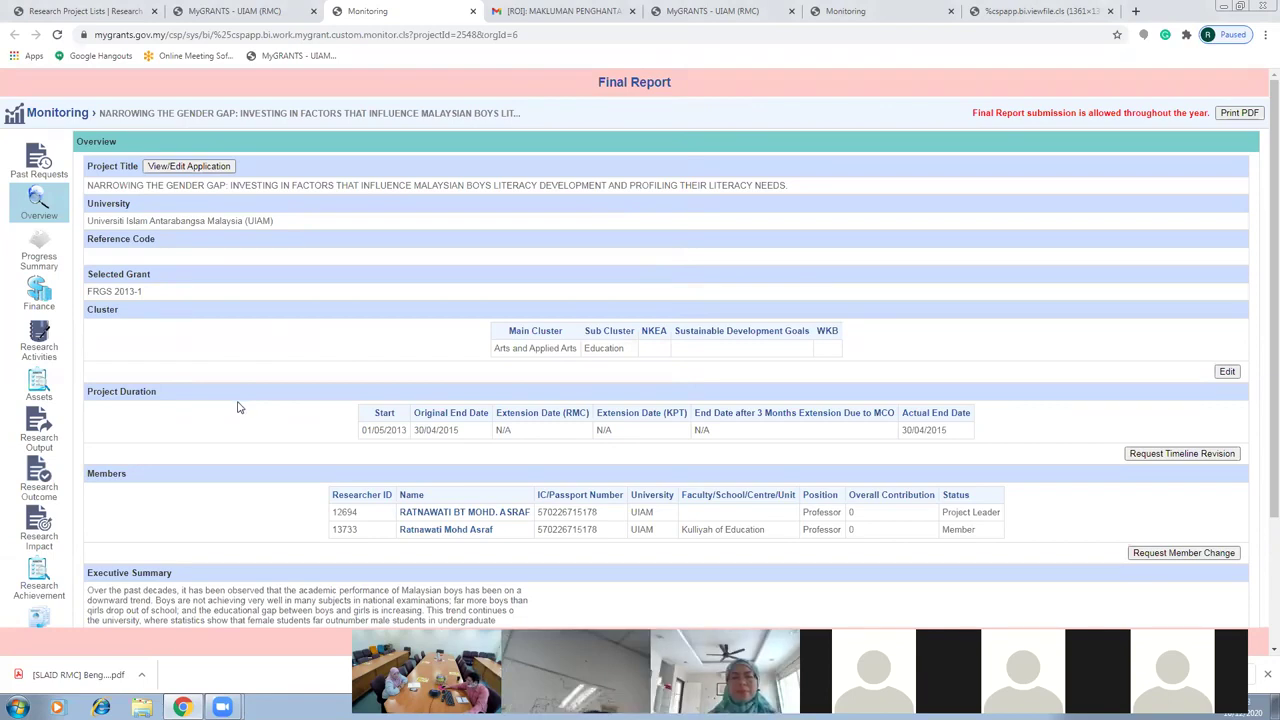
Look through the project overview, and open the project's Finance section to examine the budget by vote
scroll(238, 407, down, 1)
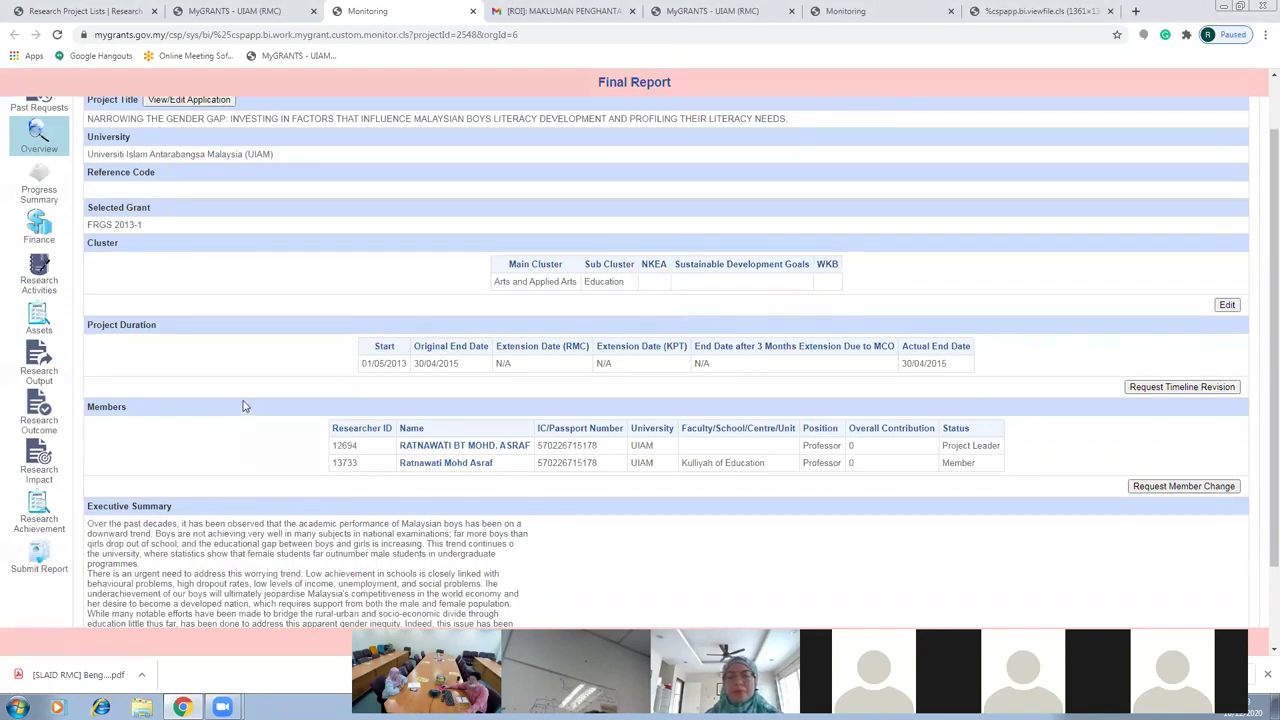
scroll(242, 406, up, 2)
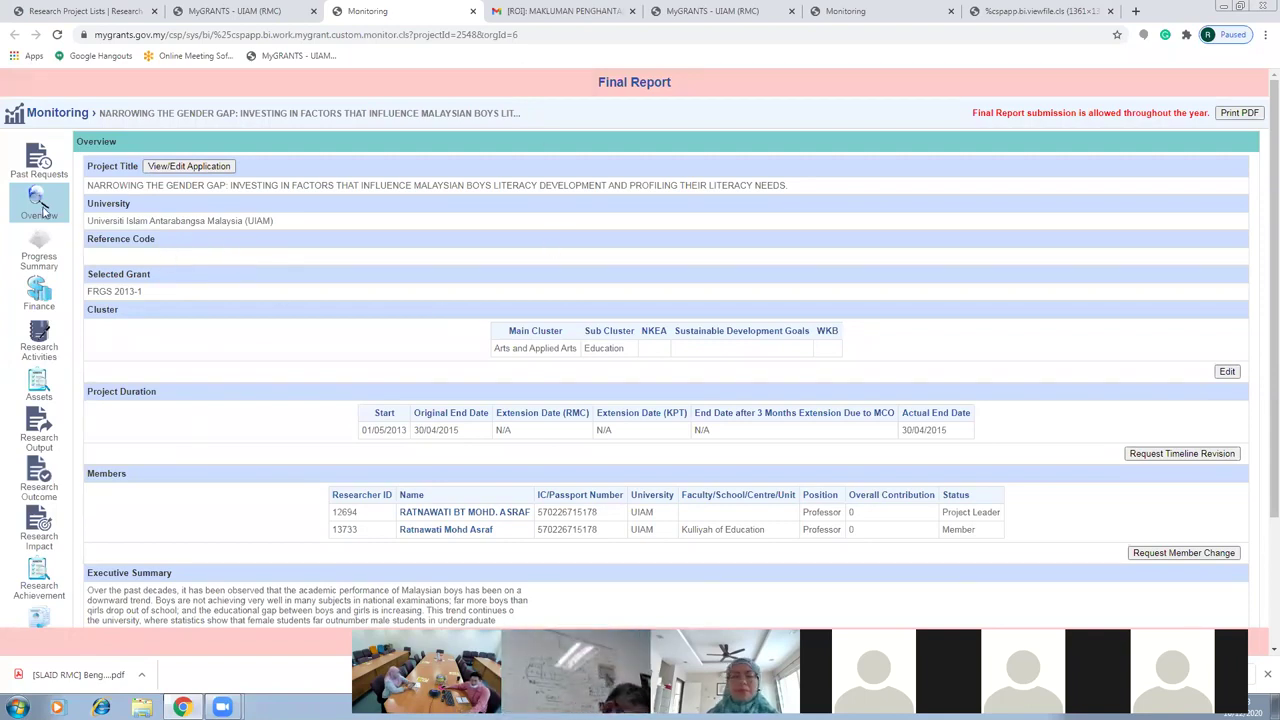
scroll(42, 210, down, 1)
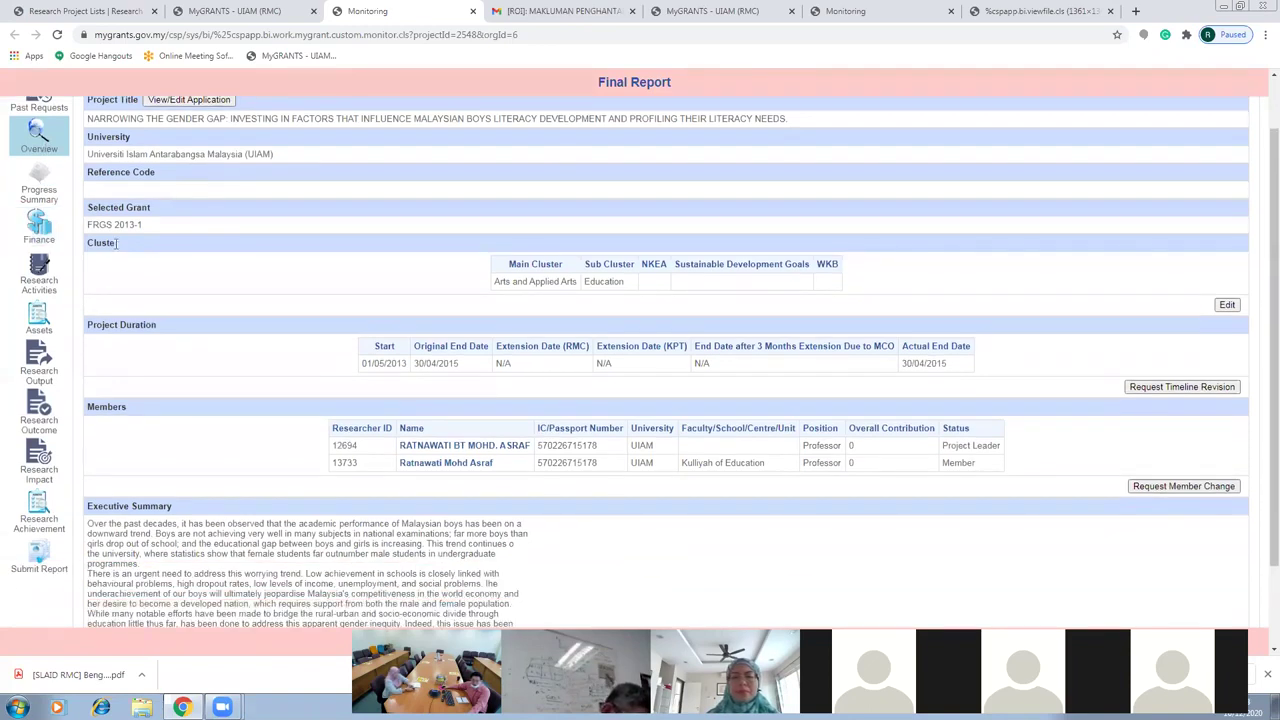
click(54, 234)
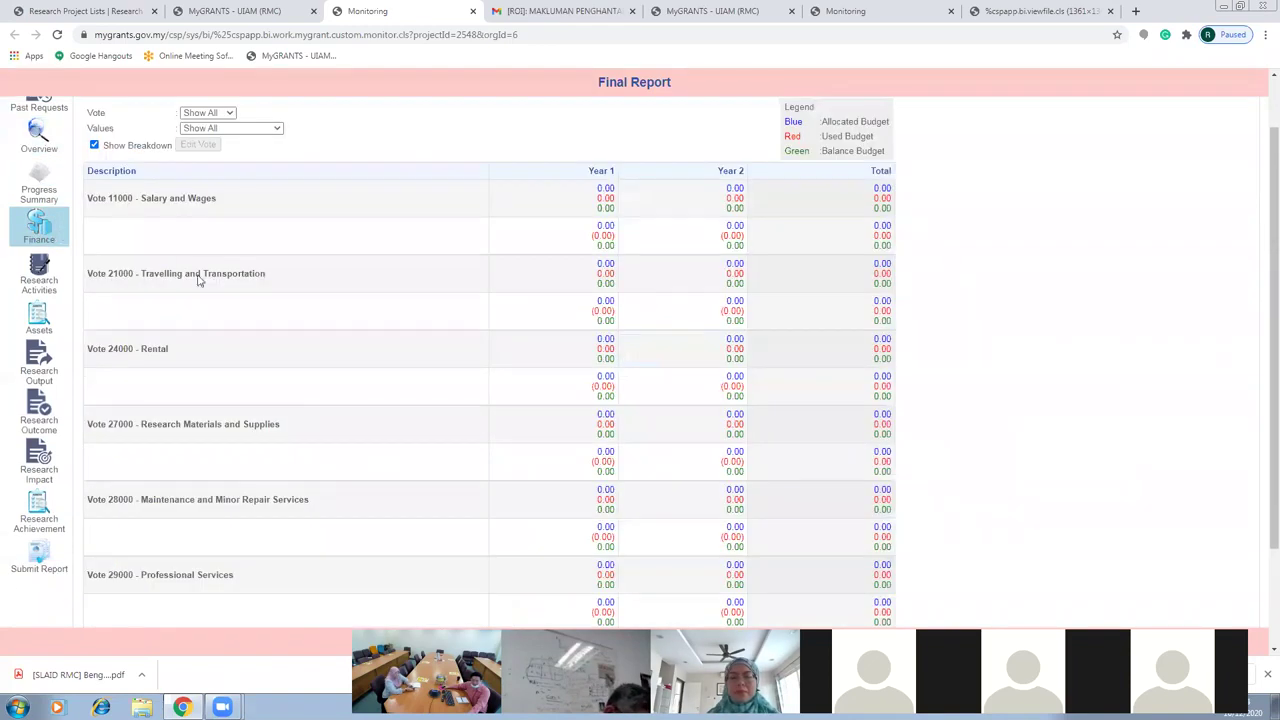
scroll(484, 376, down, 1)
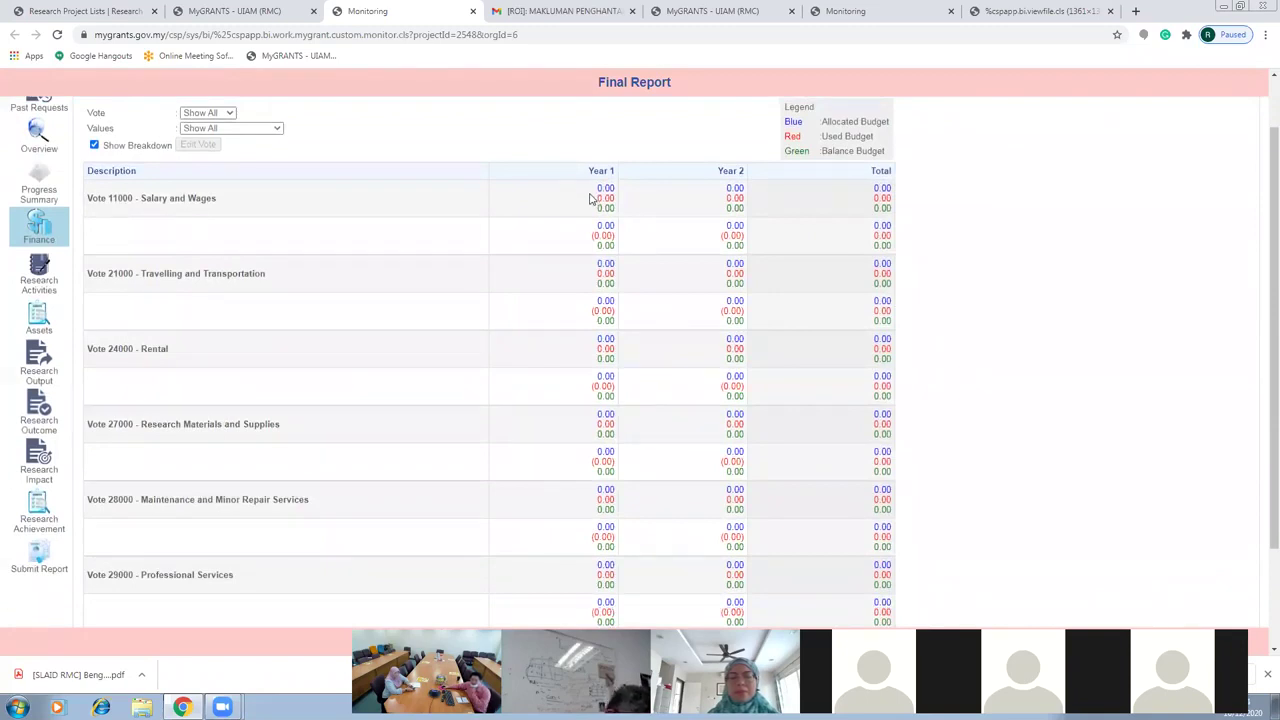
scroll(591, 199, up, 1)
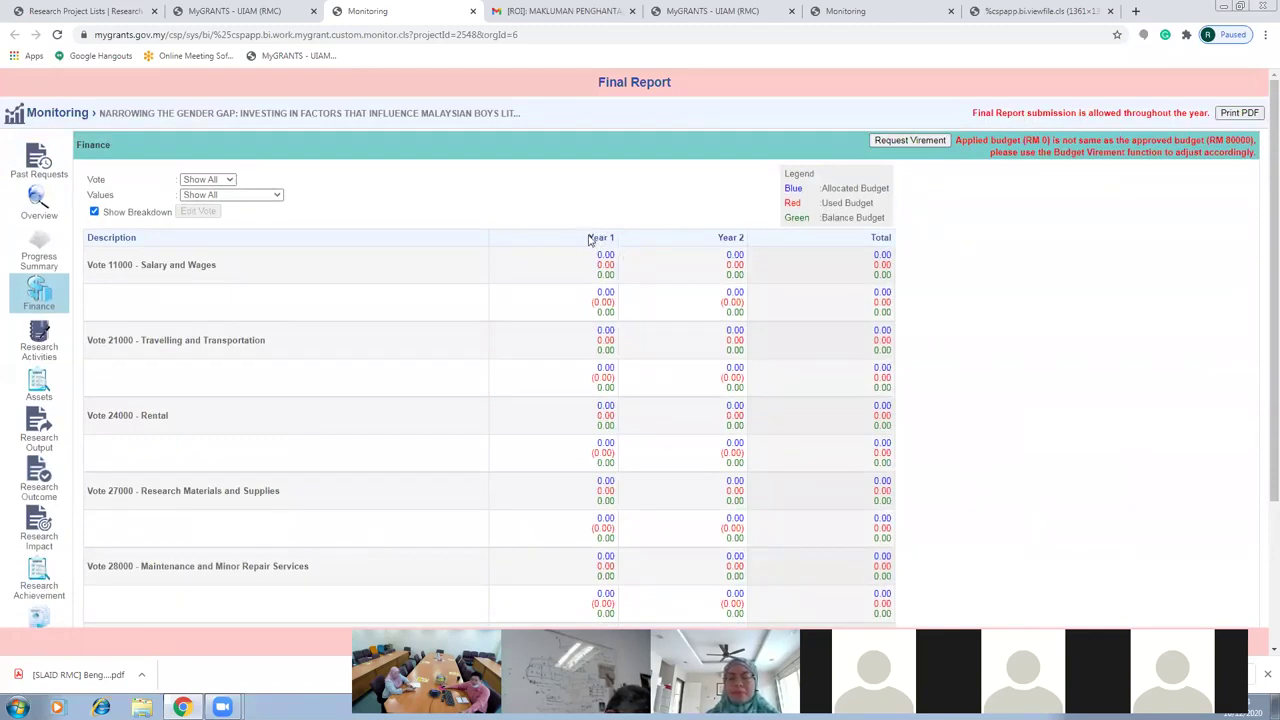
Open a budget virement request for the project and reposition its window over the Finance page
click(907, 144)
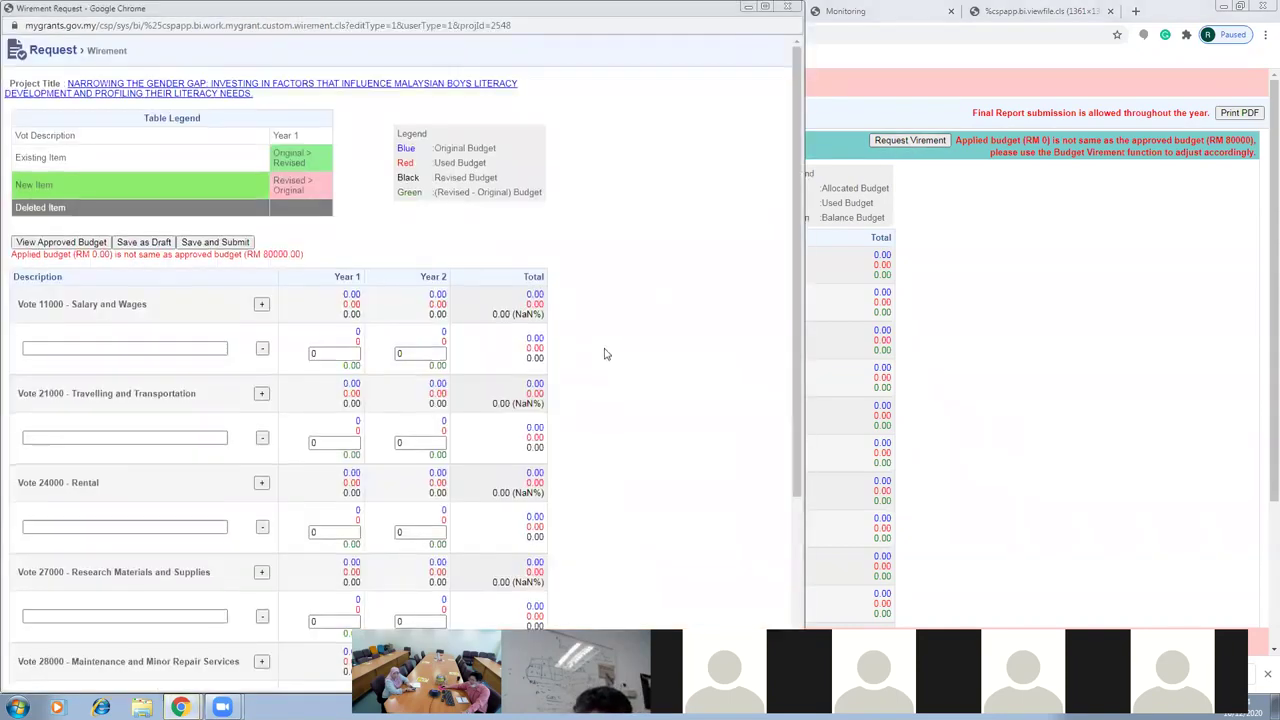
scroll(605, 354, down, 3)
scroll(606, 354, up, 3)
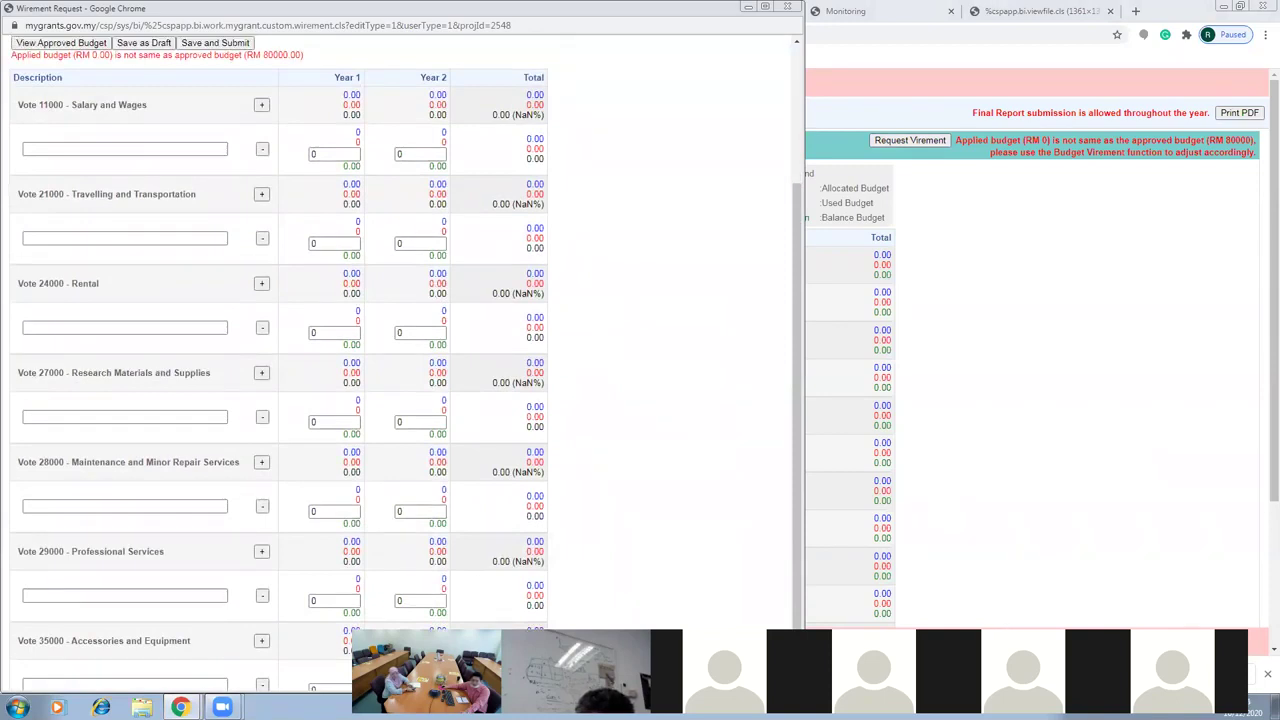
double_click(658, 14)
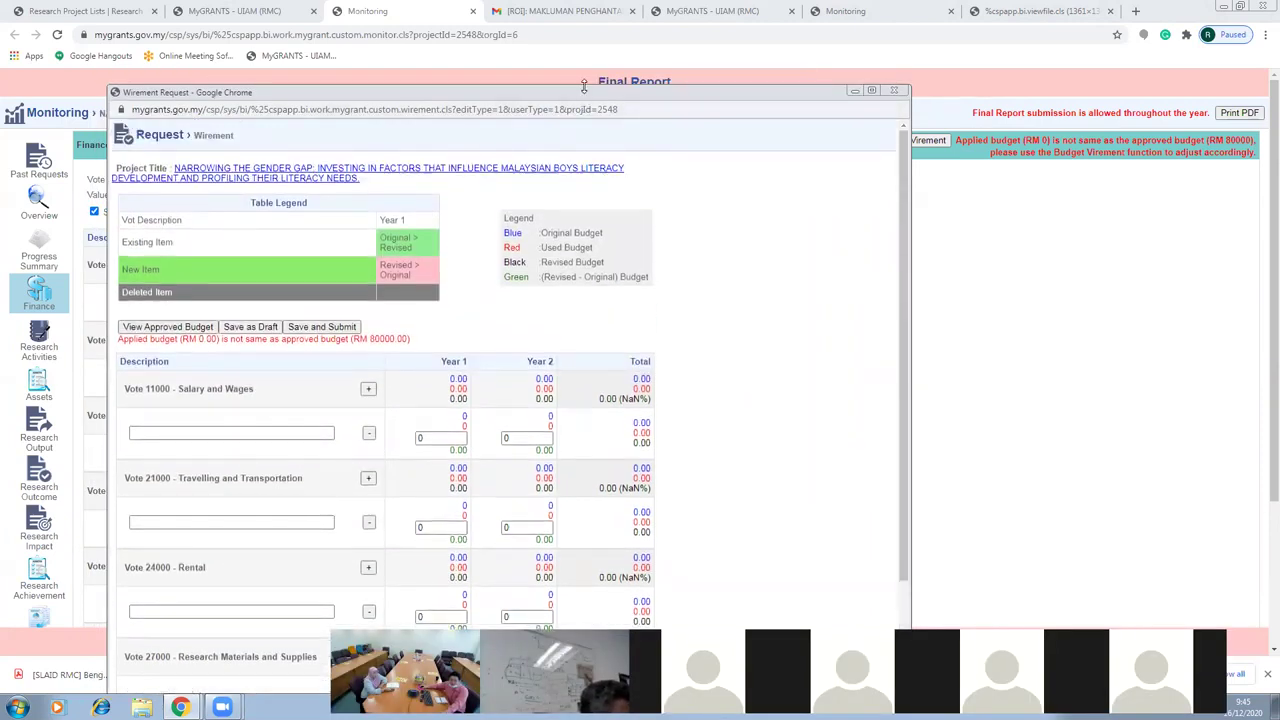
drag(584, 87, 584, 94)
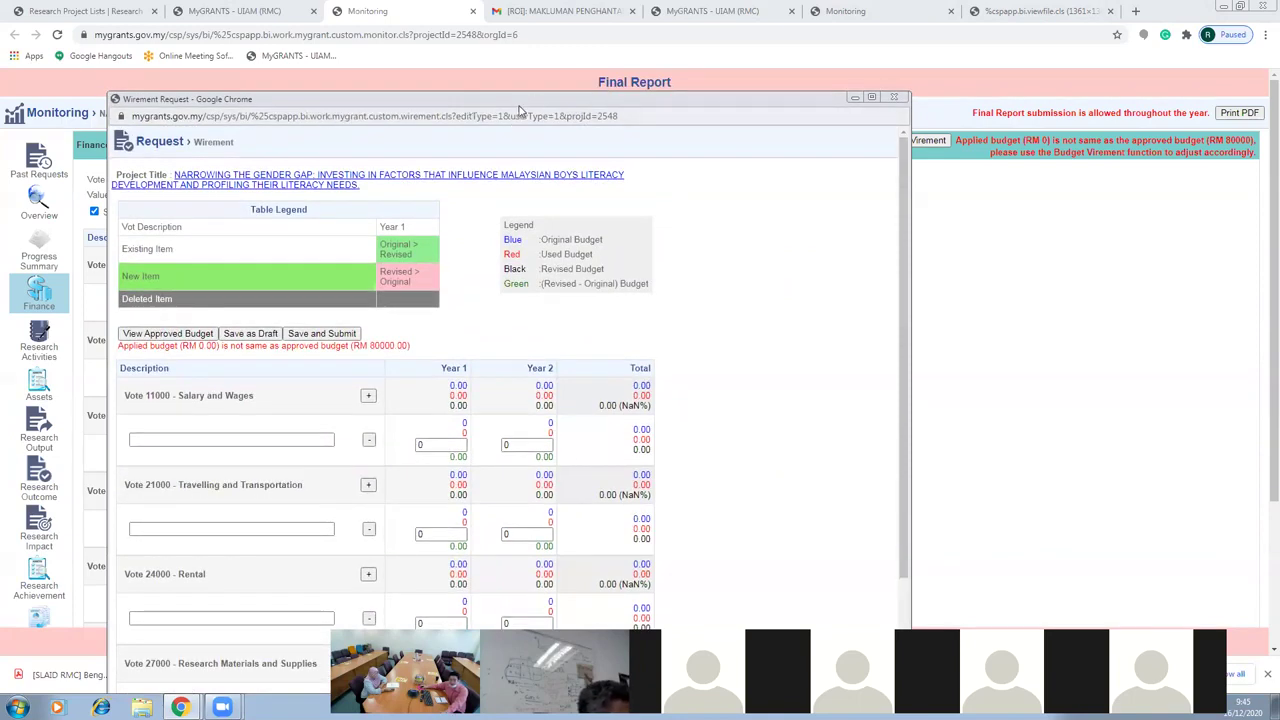
Switch to the IIUM research management site, reload the researcher's project list and show 100 entries
click(100, 11)
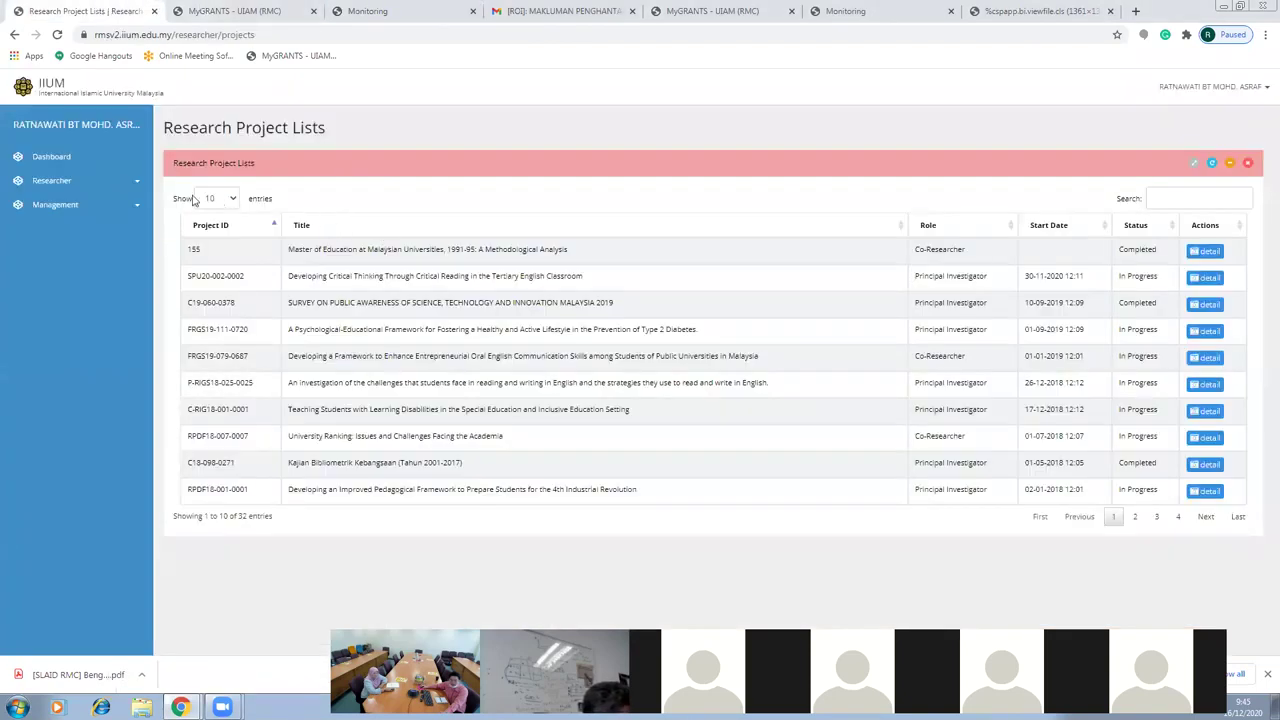
click(131, 191)
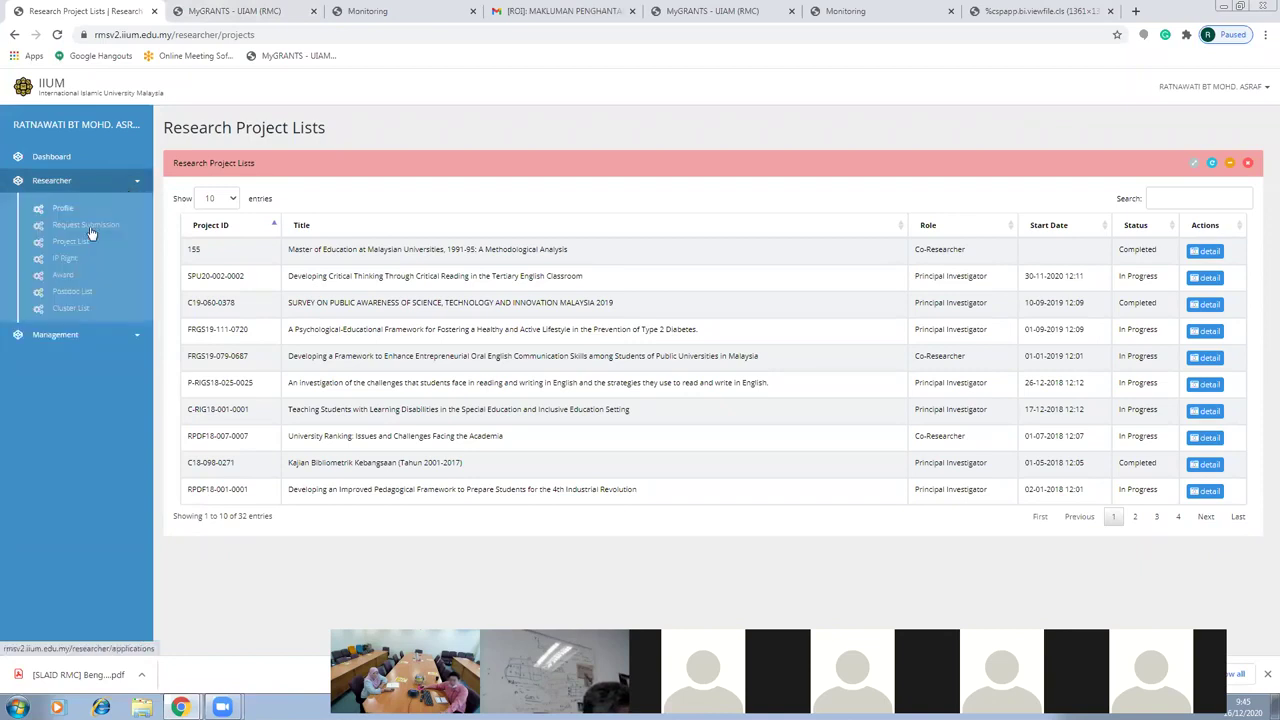
click(80, 245)
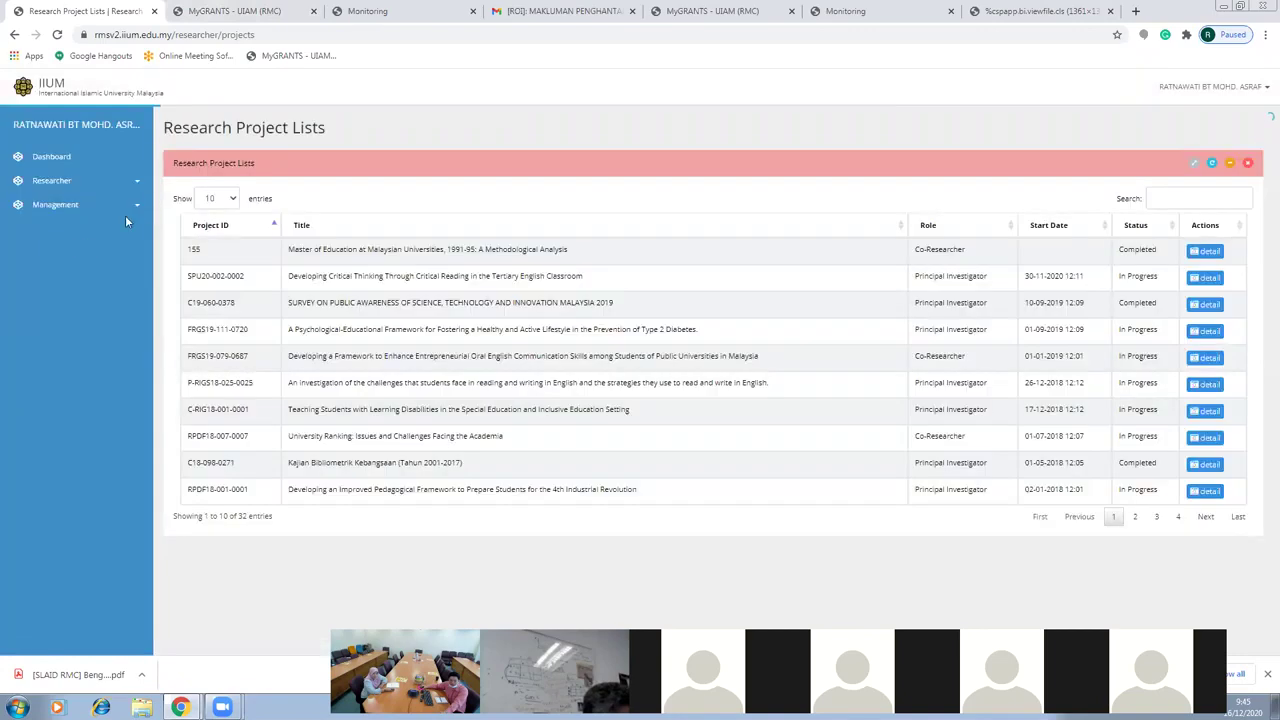
click(229, 200)
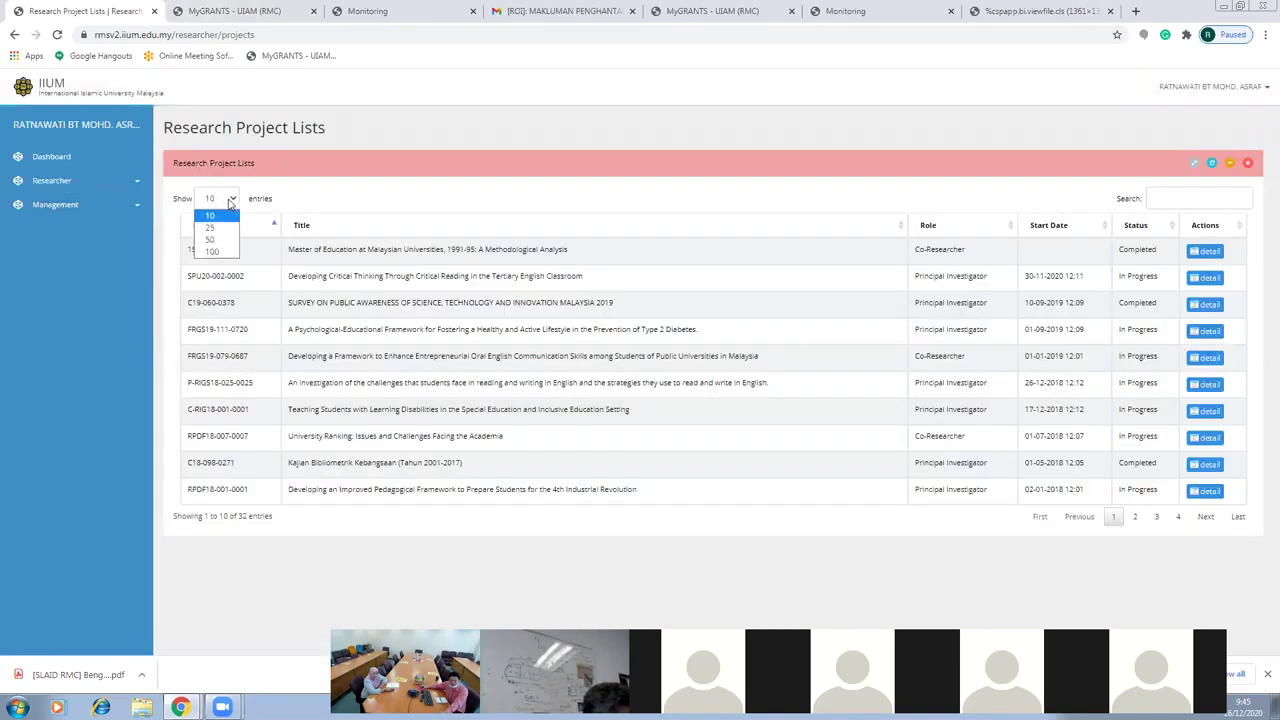
click(212, 251)
Search the project list for "frgs" and open the details of the Narrowing the Gender Gap project
click(1167, 199)
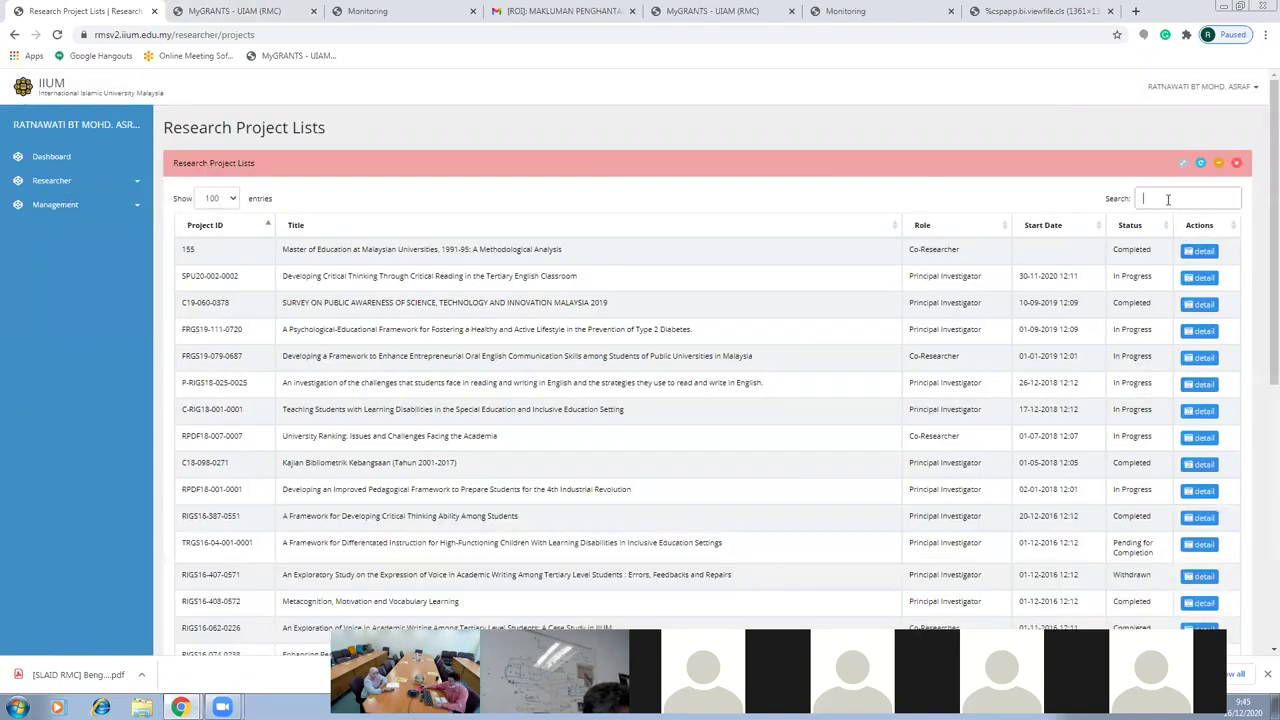
text(frgs)
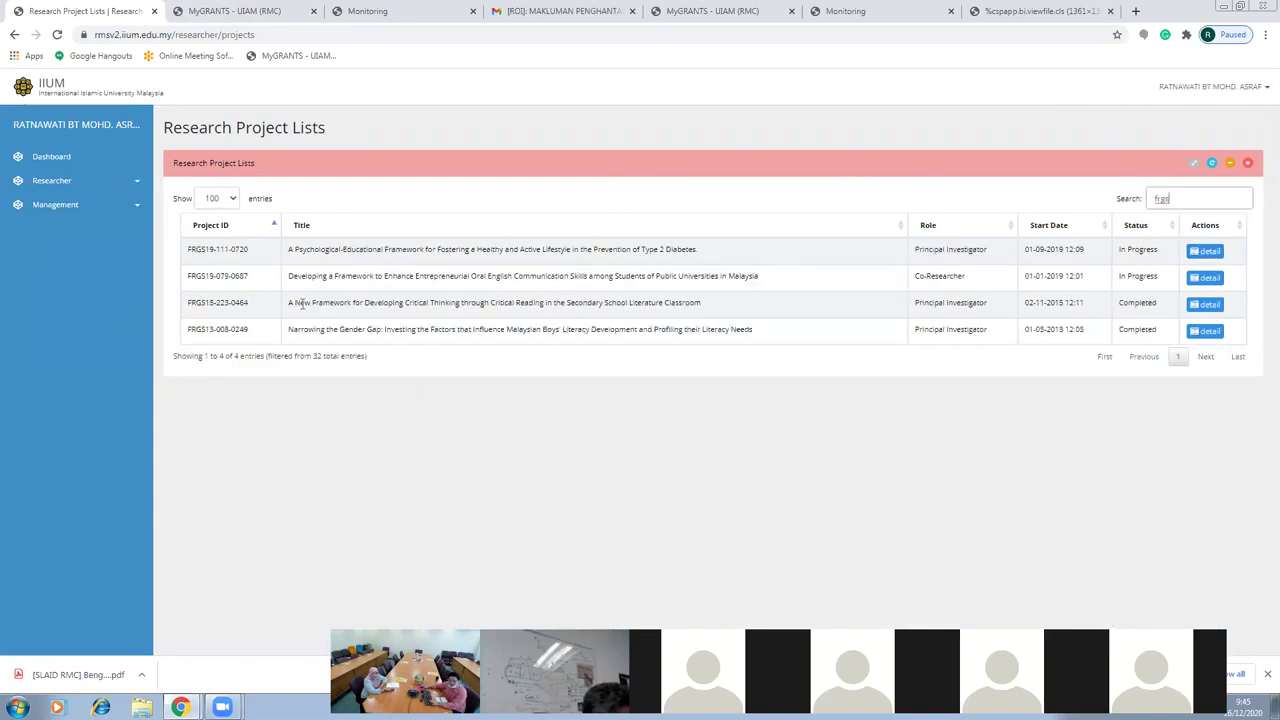
click(1207, 331)
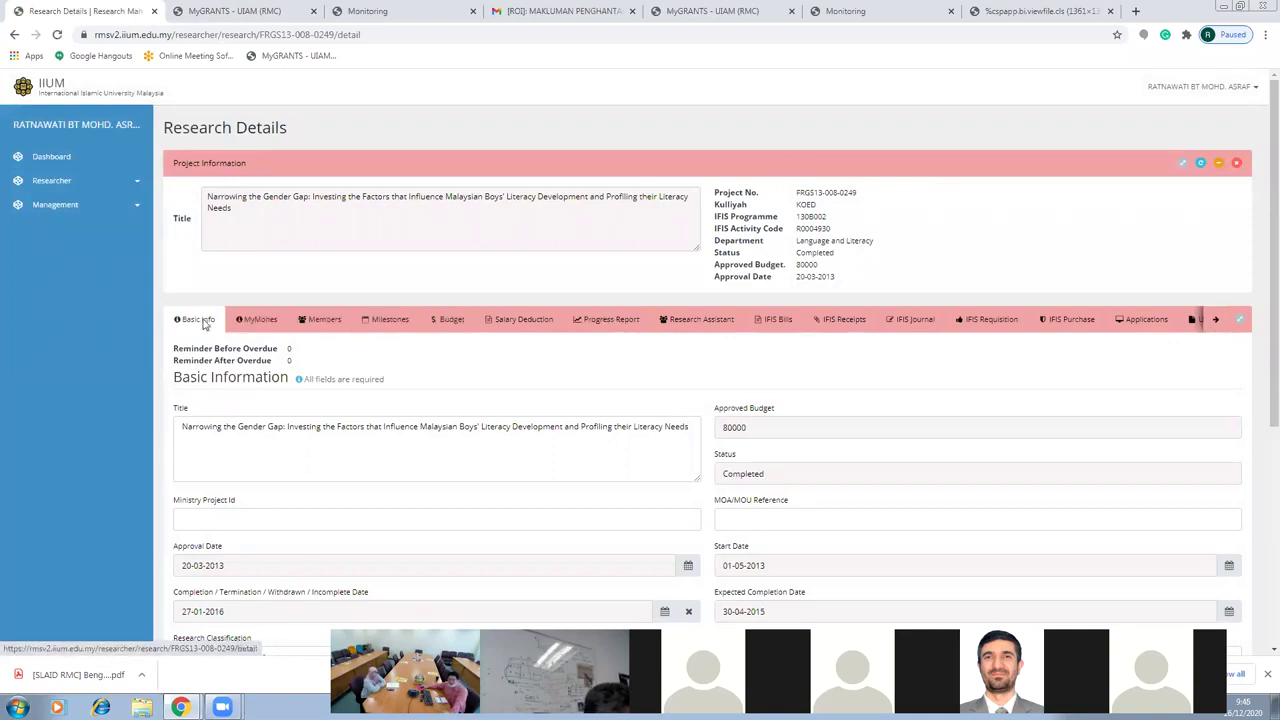
Open the project's Budget section and examine the allocation, disbursement and balance of each vote
click(452, 320)
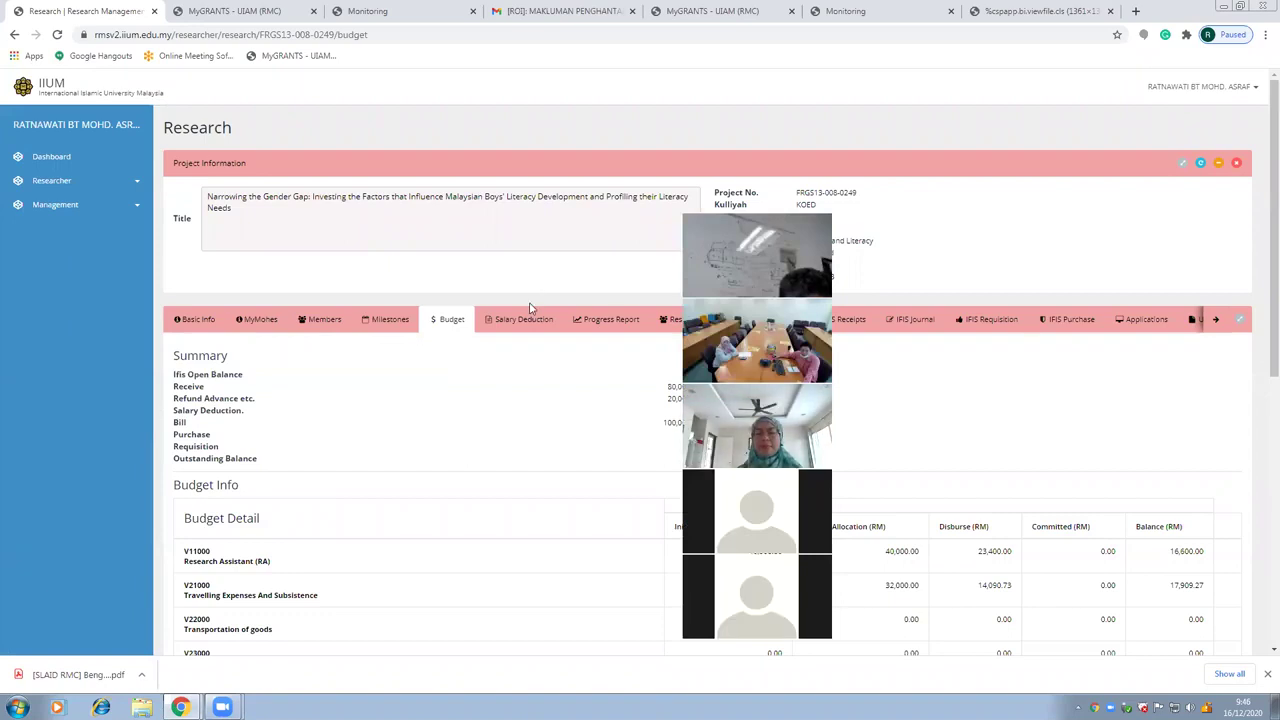
scroll(811, 497, down, 1)
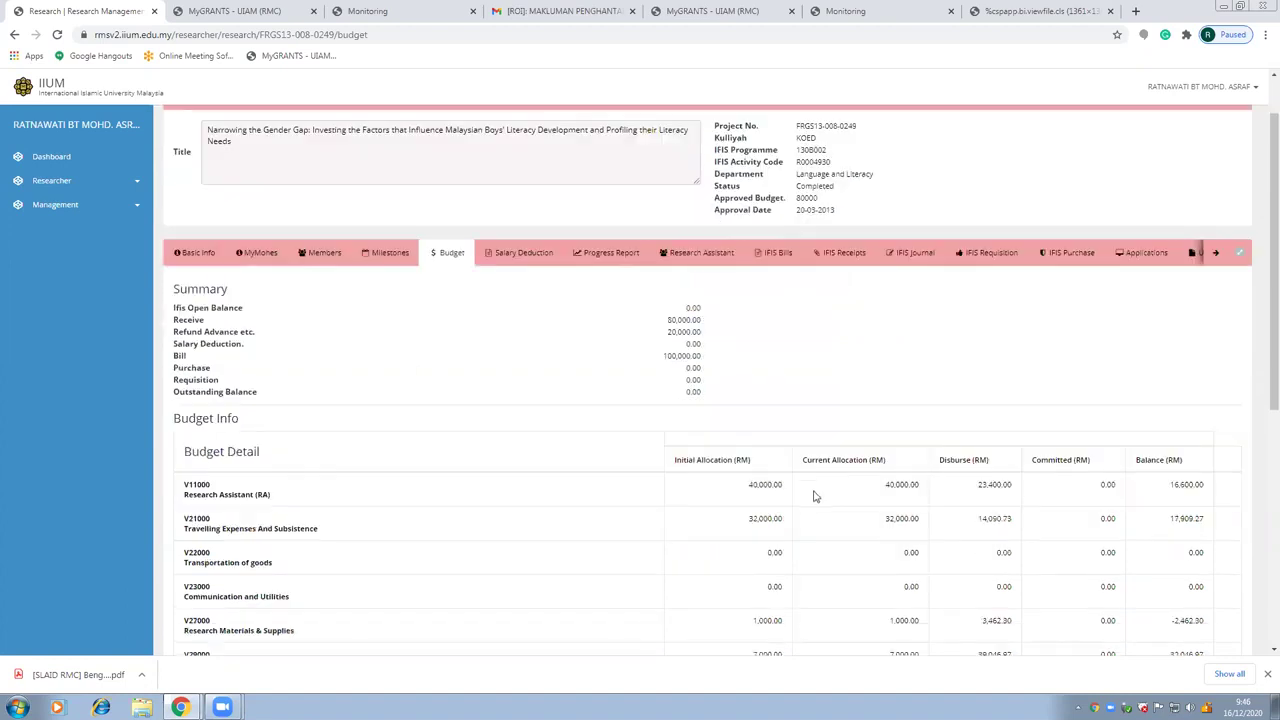
scroll(815, 500, down, 1)
scroll(817, 497, down, 1)
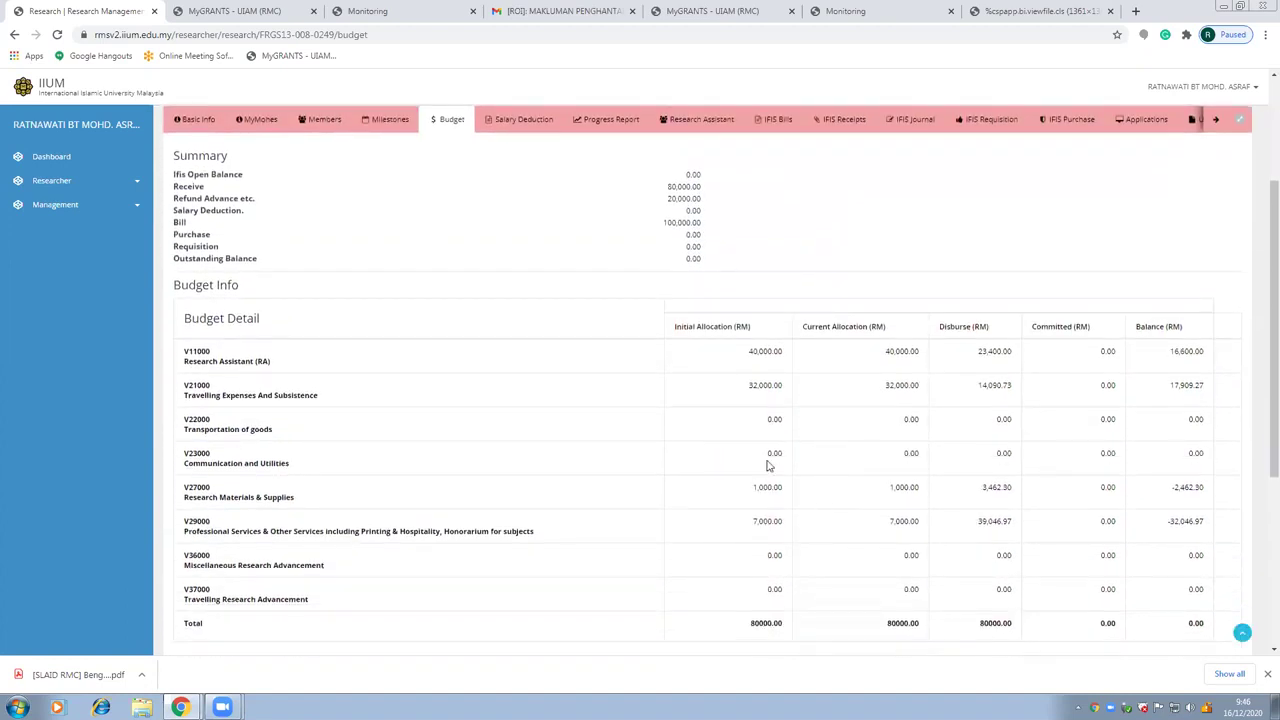
scroll(771, 466, down, 1)
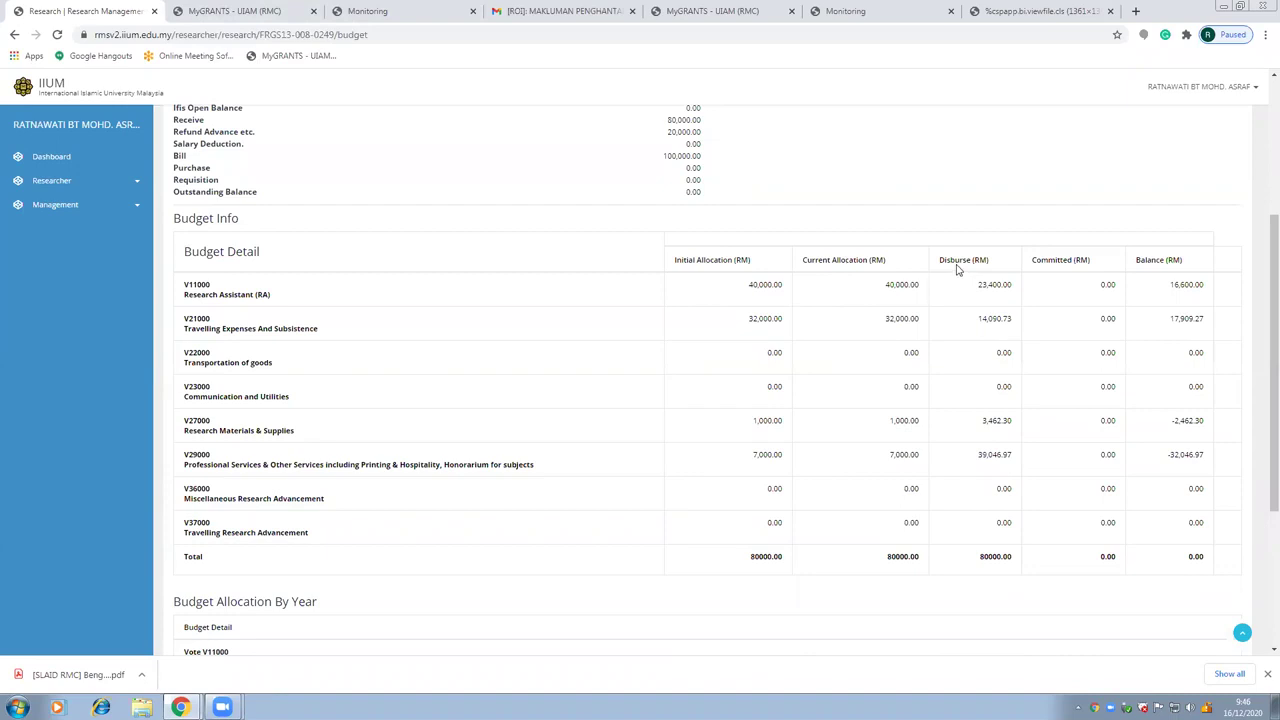
scroll(945, 275, up, 4)
scroll(940, 288, down, 1)
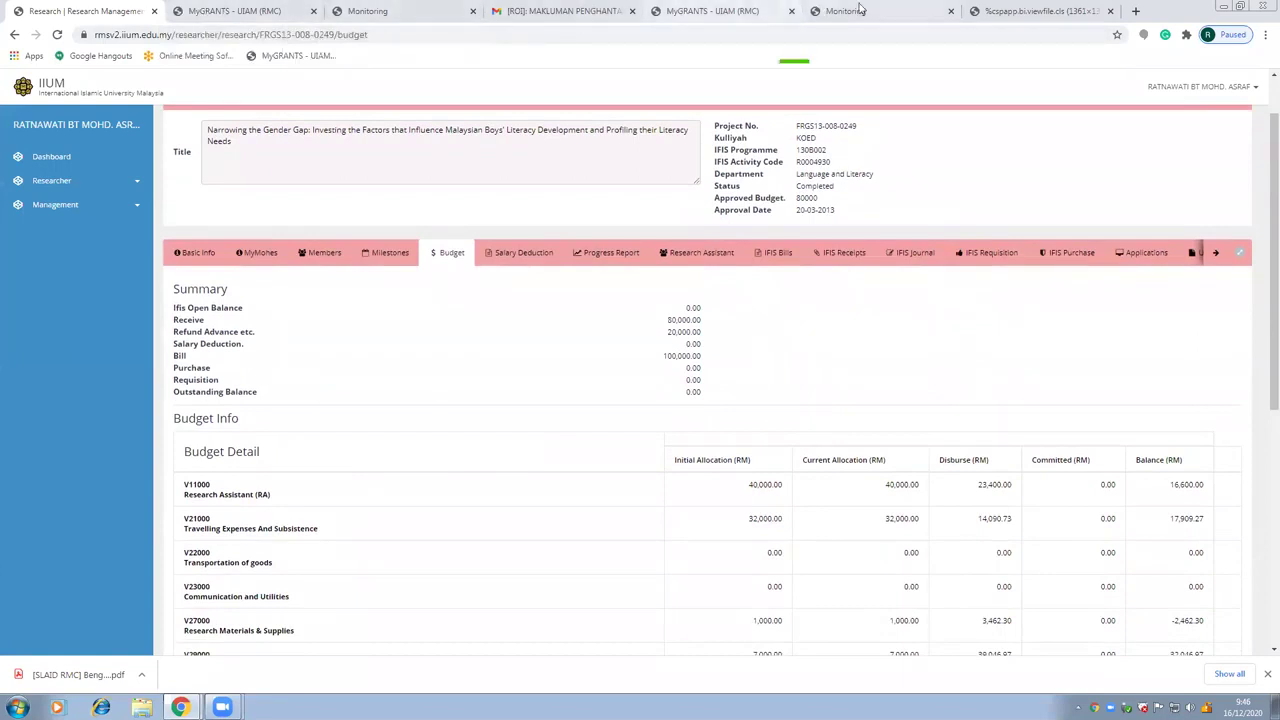
Return to the project's MyGRANTS Finance page, open another virement request, reposition its window and minimize it
click(372, 12)
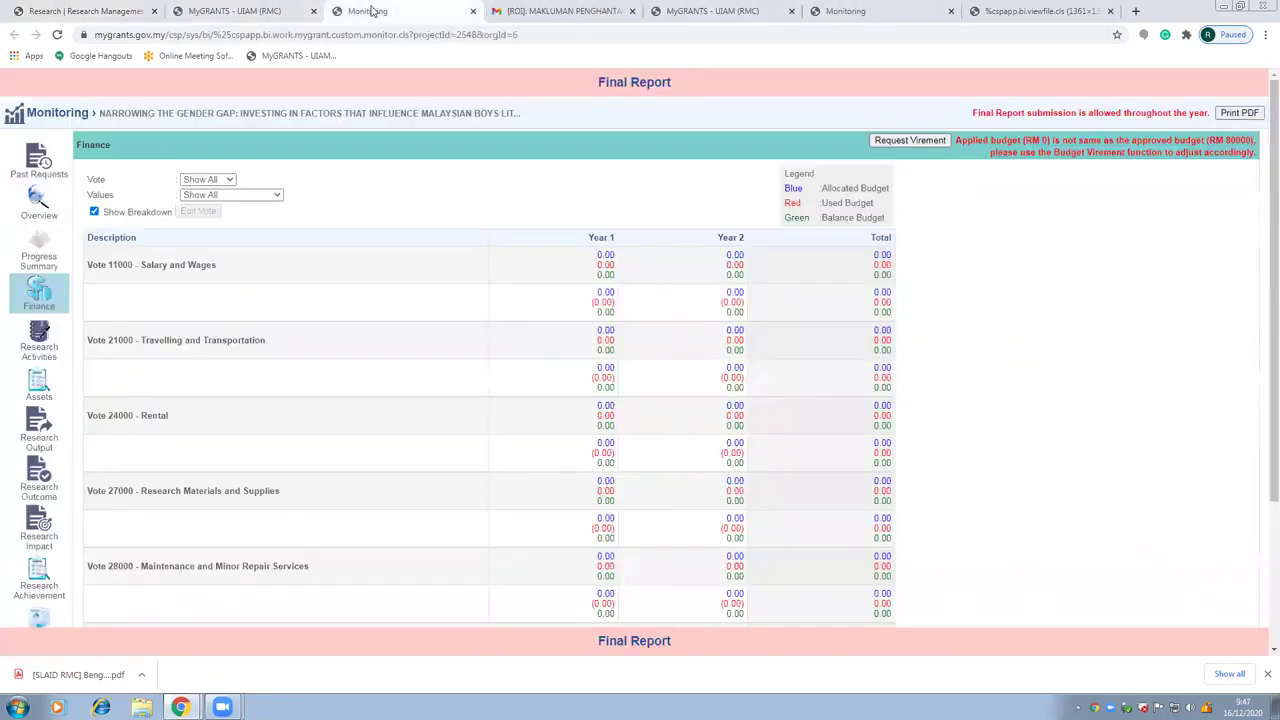
scroll(660, 324, down, 1)
scroll(654, 320, up, 1)
scroll(180, 215, down, 1)
scroll(160, 198, up, 1)
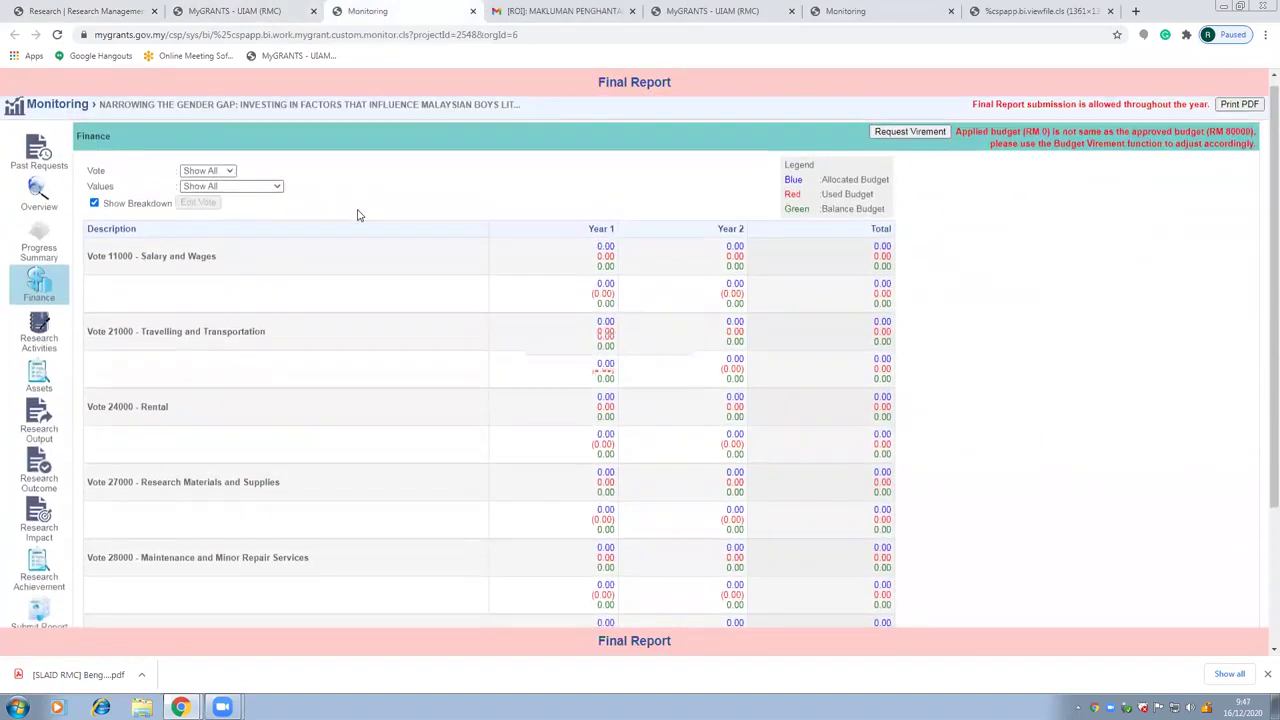
scroll(380, 215, up, 1)
click(892, 142)
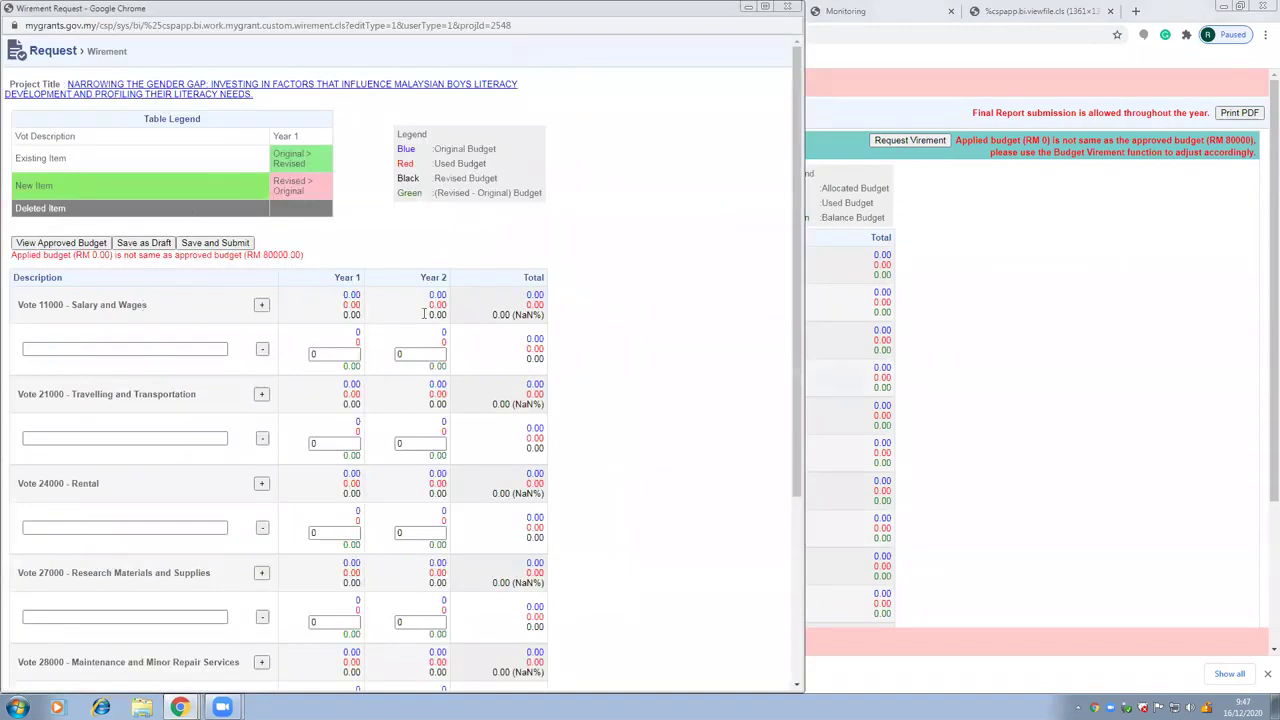
drag(524, 13, 570, 40)
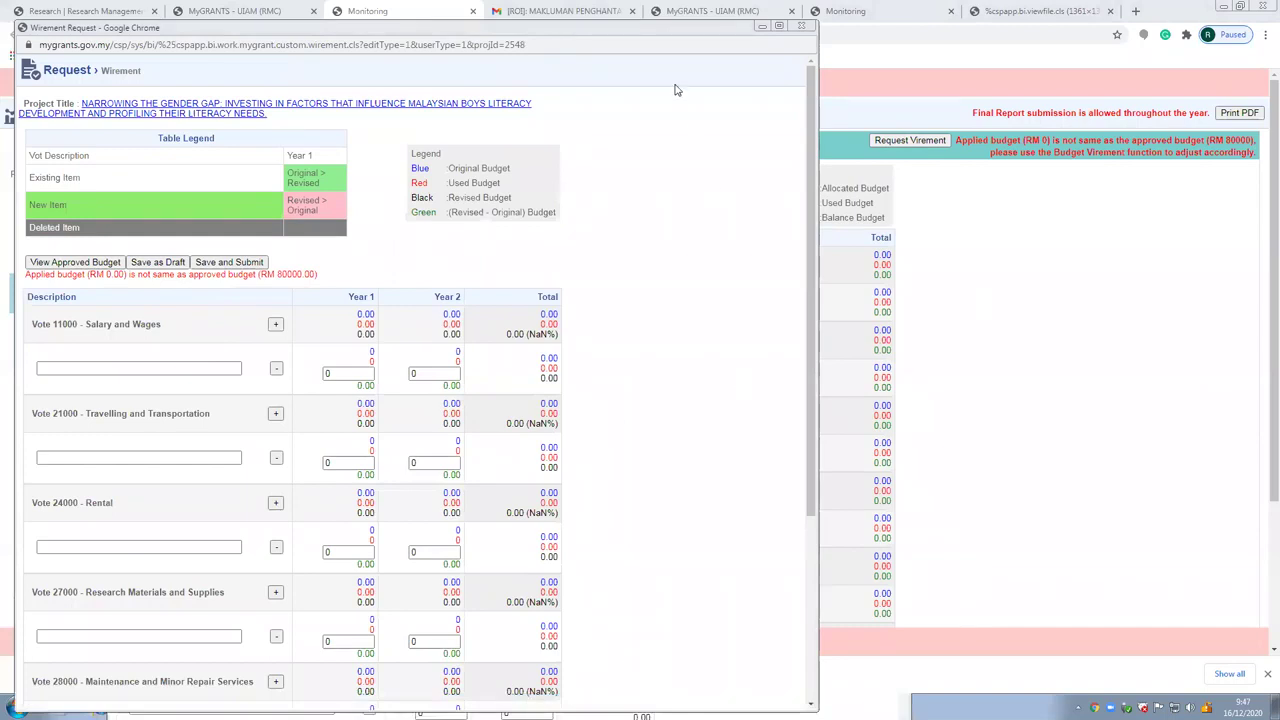
click(762, 25)
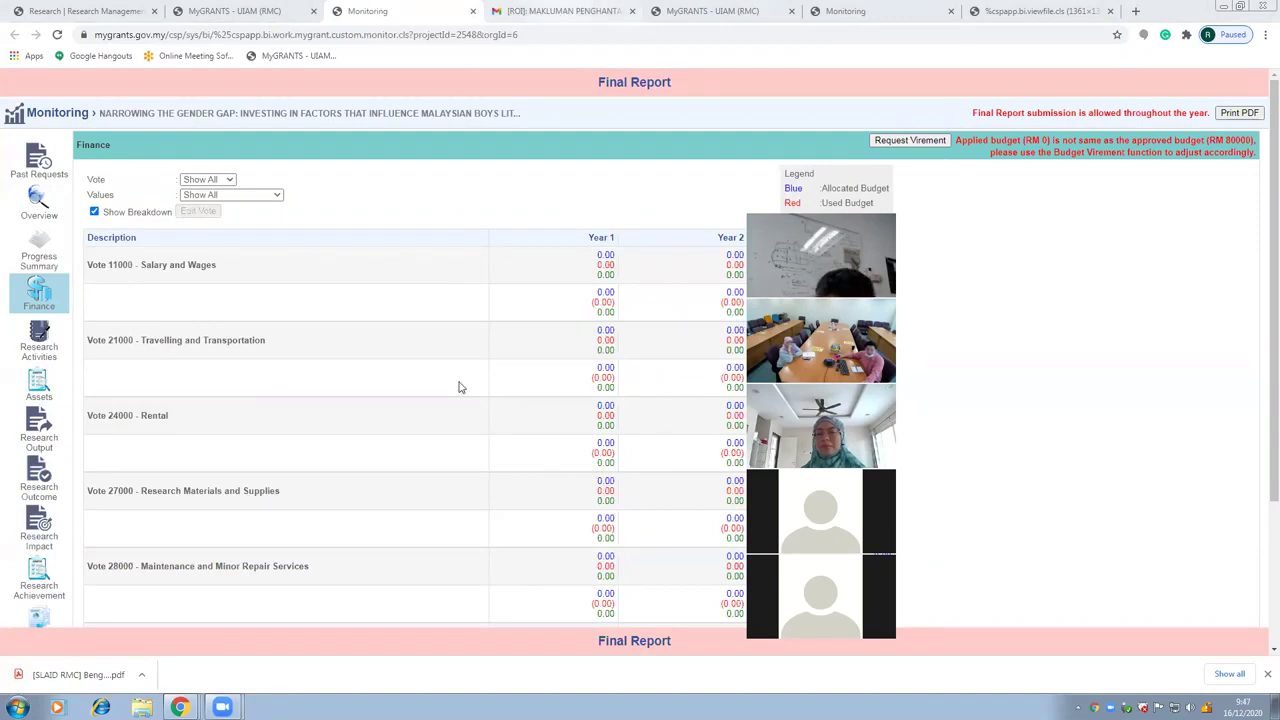
Bring back the earlier virement request window, and review the project's vote allocations on the IIUM Budget page
mouse_move(180, 707)
click(225, 676)
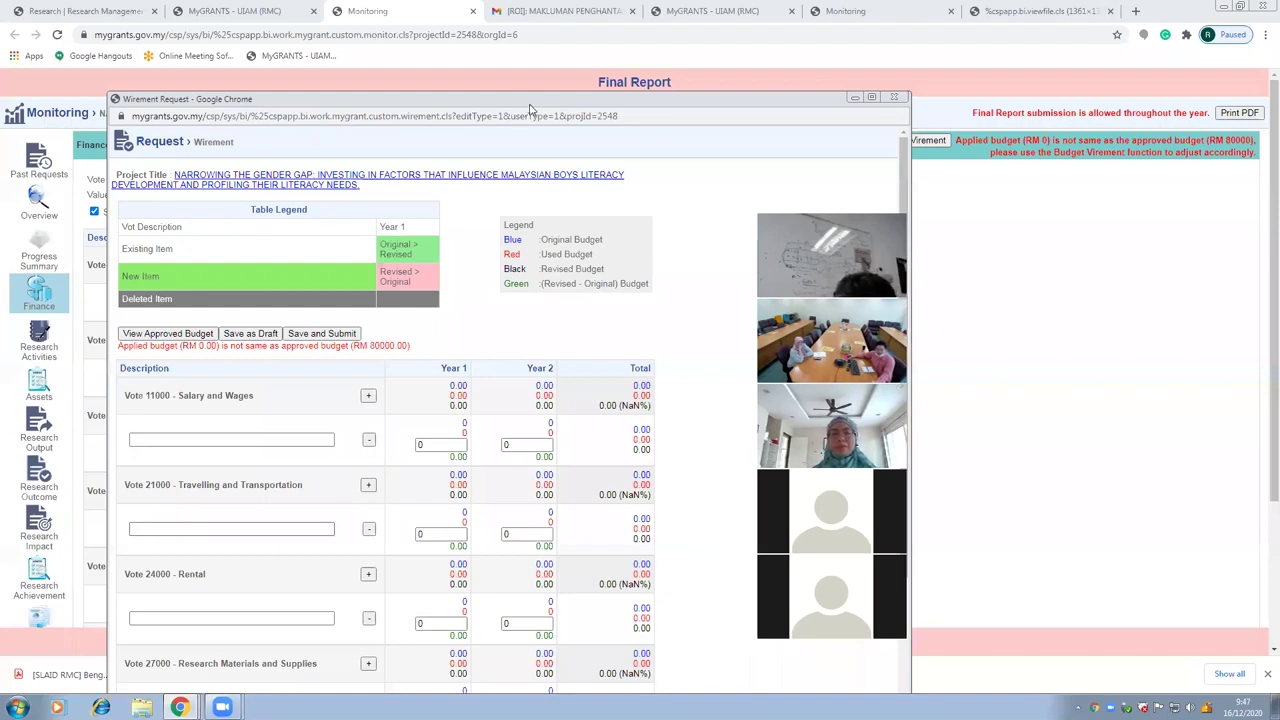
drag(527, 103, 530, 106)
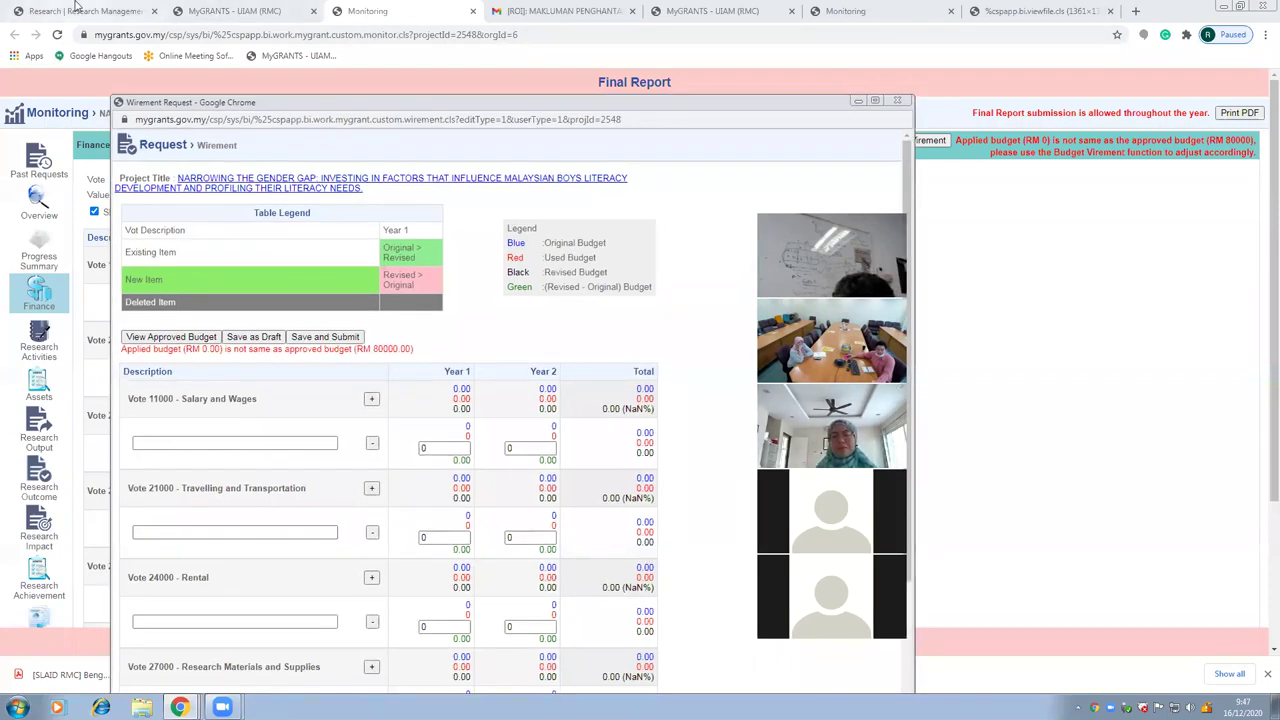
click(75, 10)
scroll(576, 436, down, 3)
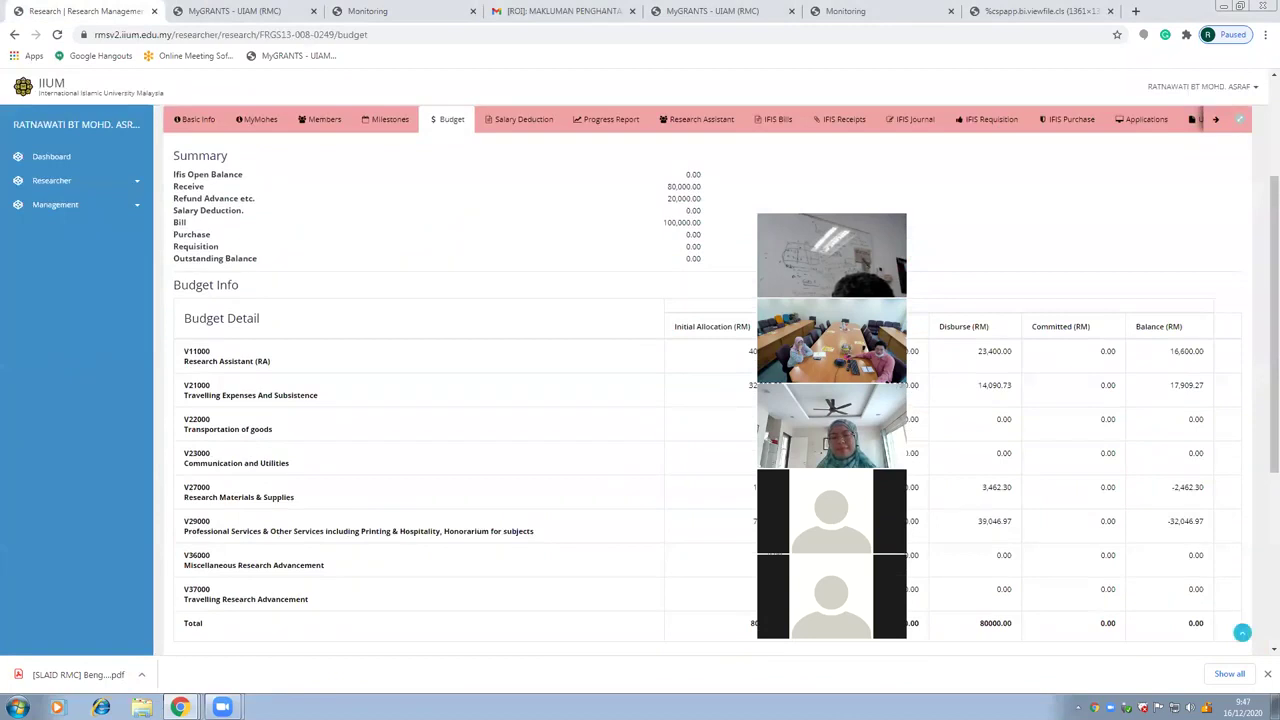
scroll(576, 436, up, 2)
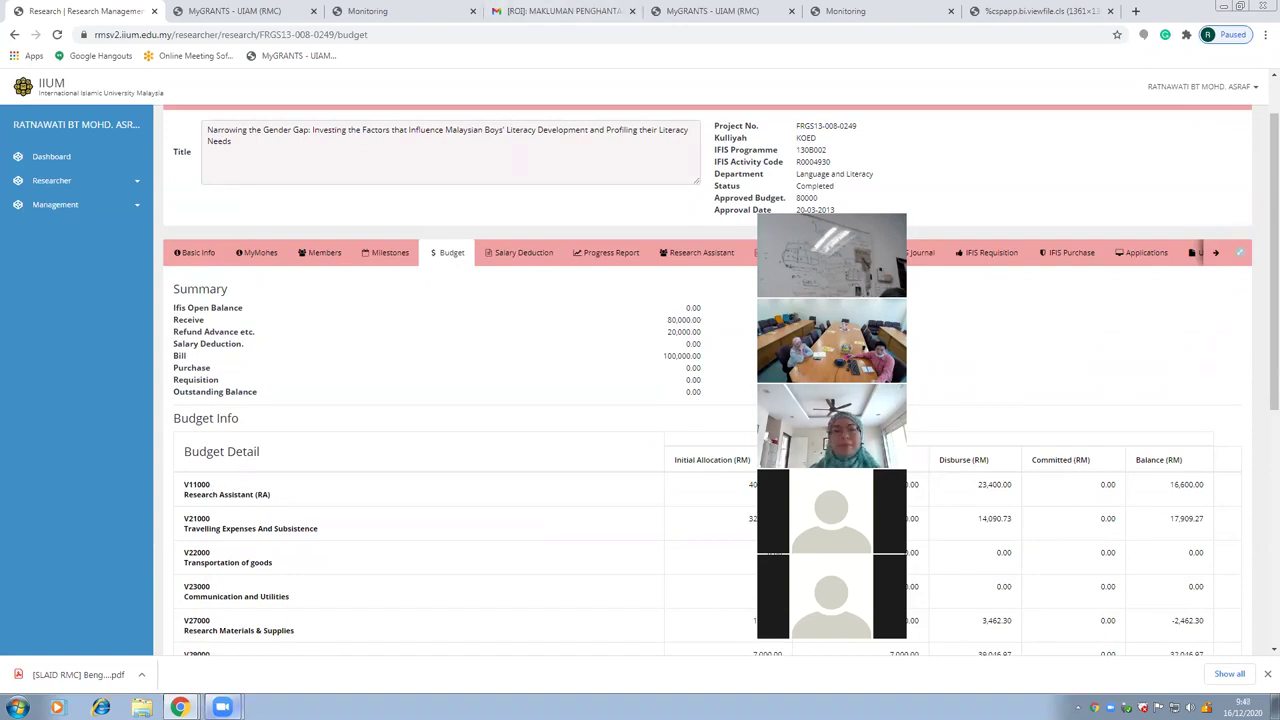
In the virement request, enter "GRA Salary" under Vote 11000 with 20000 for Year 1 and 20000 for Year 2
mouse_move(179, 706)
click(183, 660)
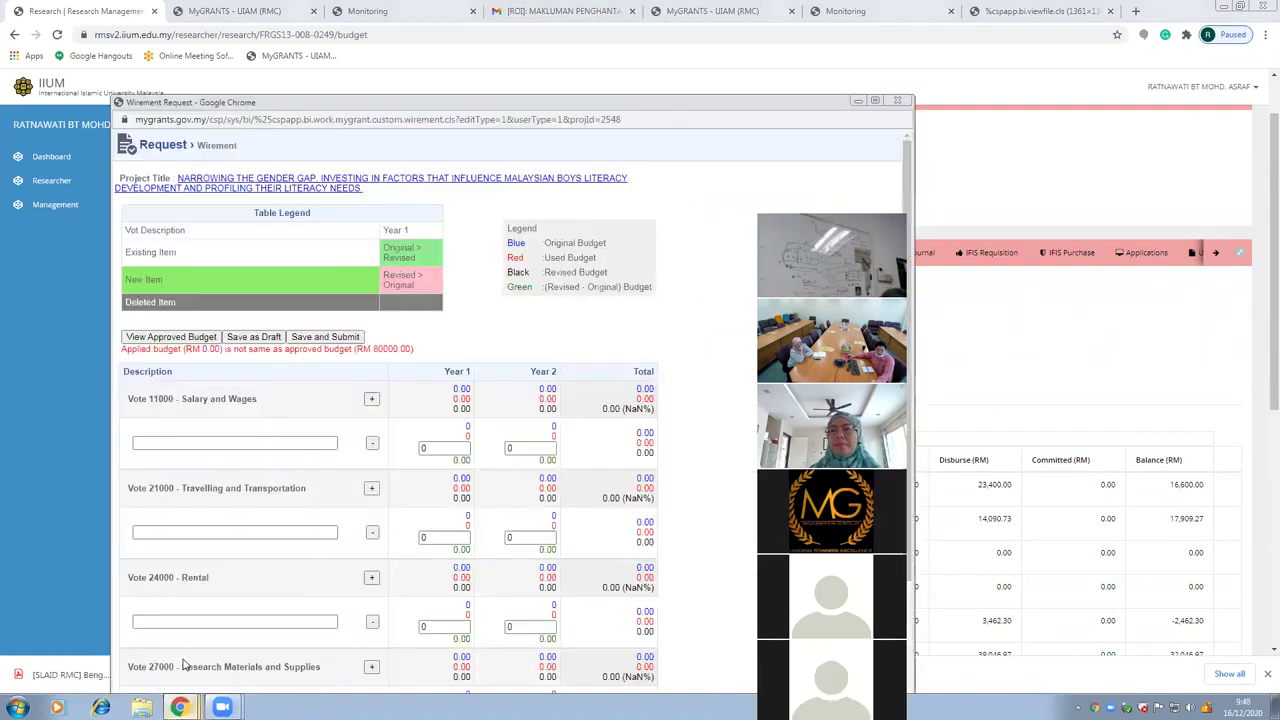
click(258, 449)
text(GRA Salary)
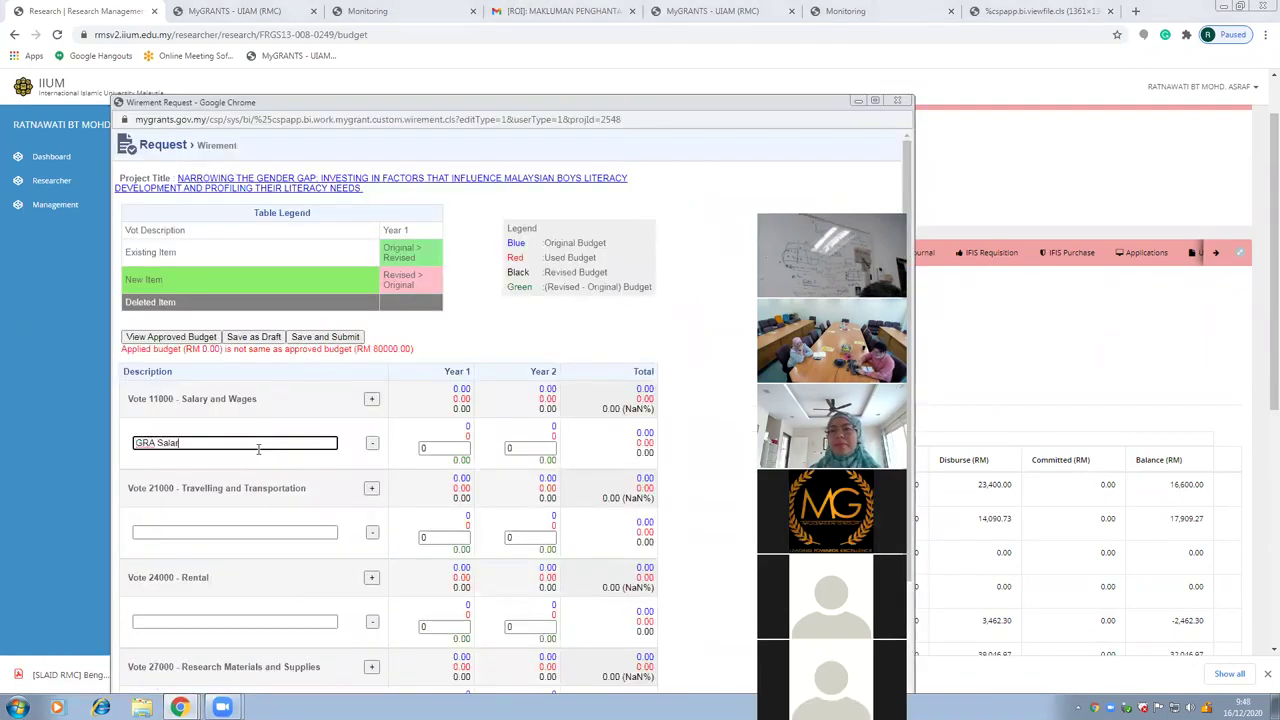
click(444, 447)
text(20000)
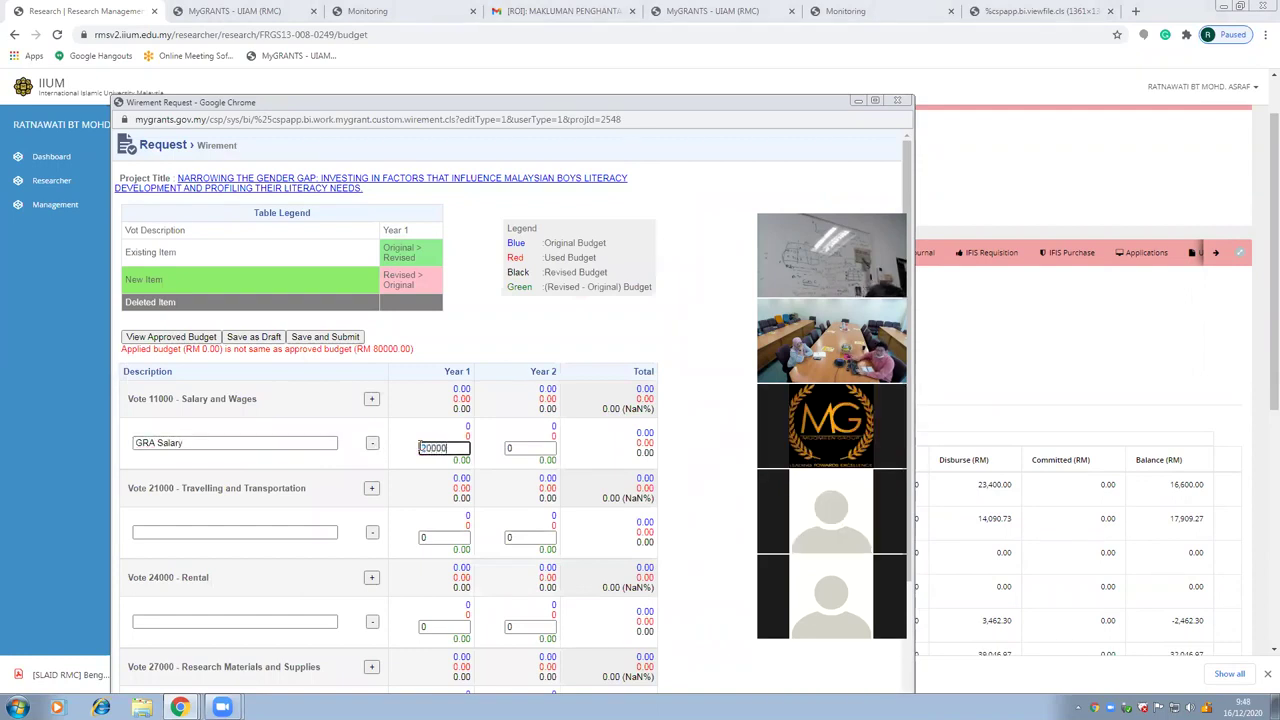
click(544, 448)
text(2000)
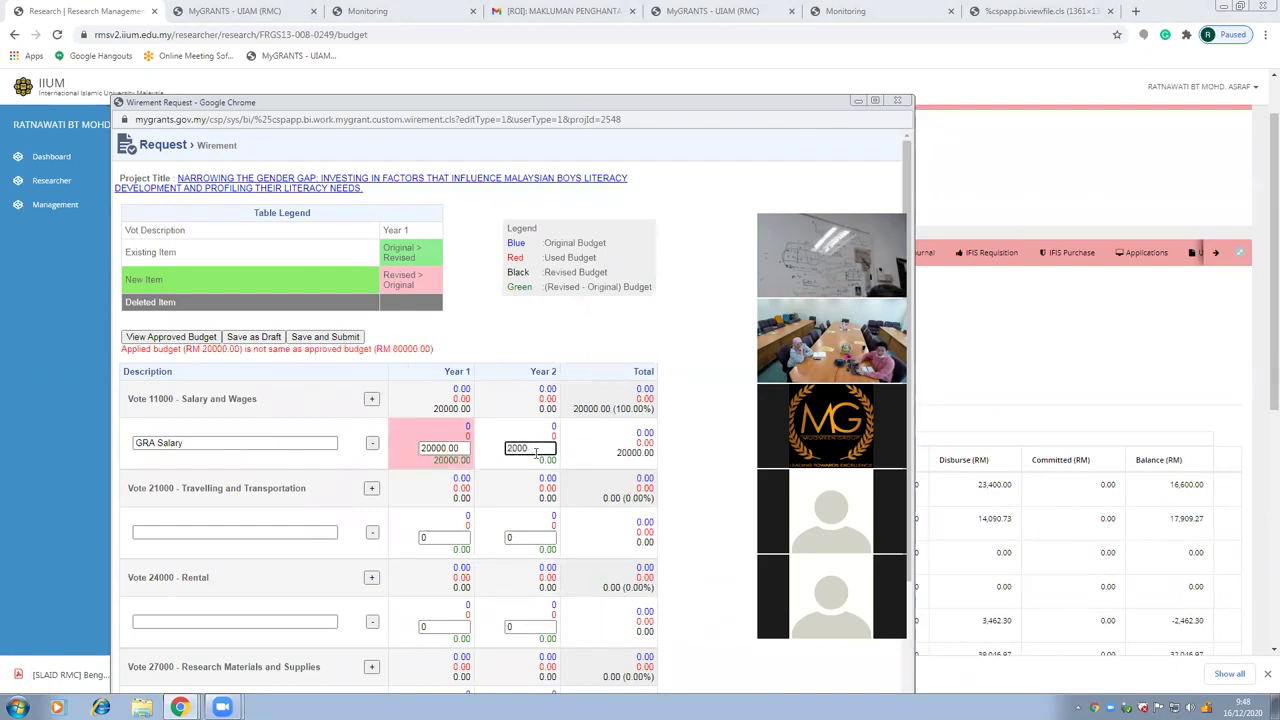
text(0)
click(530, 522)
scroll(490, 535, down, 1)
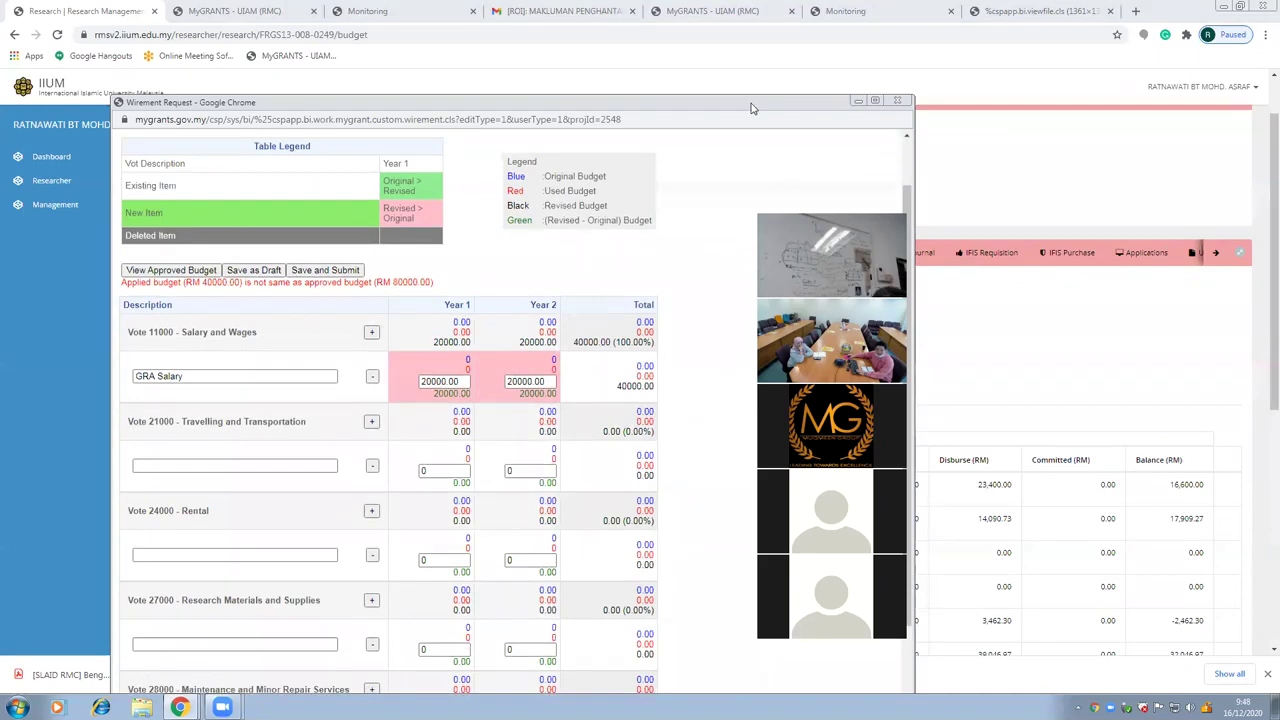
Minimize the virement request to check the Vote 21000 allocation on the Budget page, and restore the request
drag(752, 107, 733, 206)
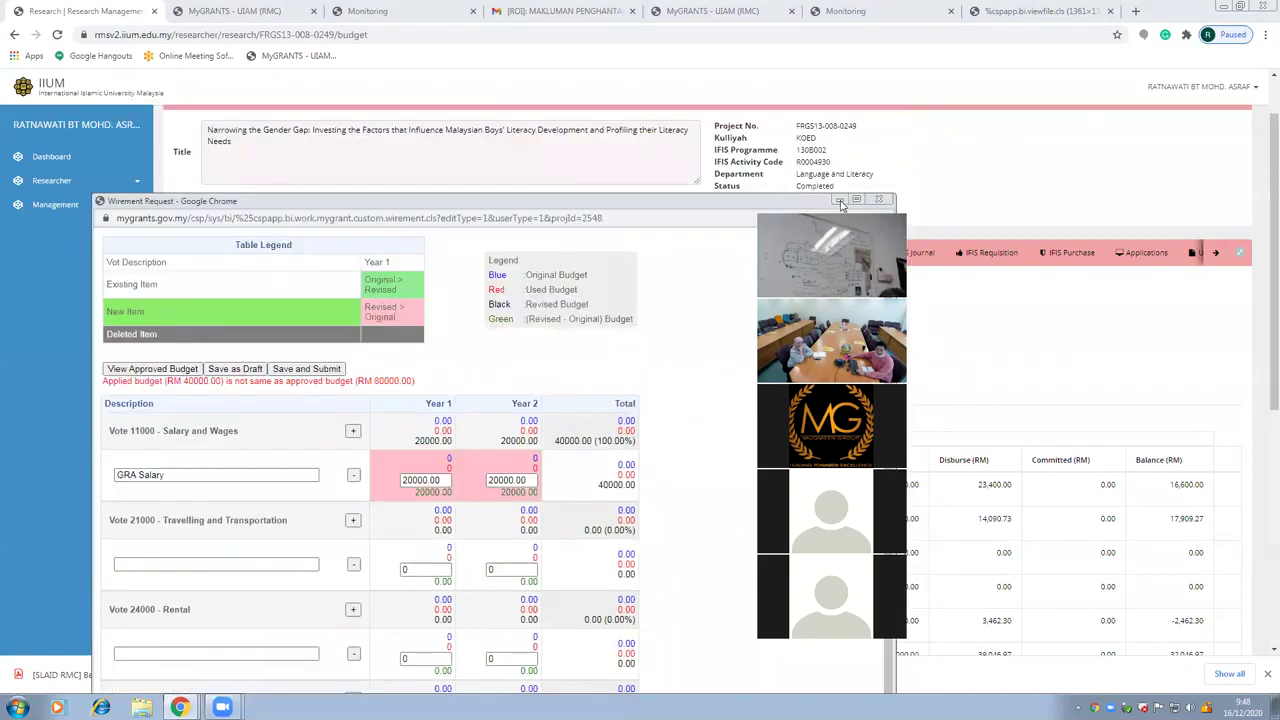
click(839, 200)
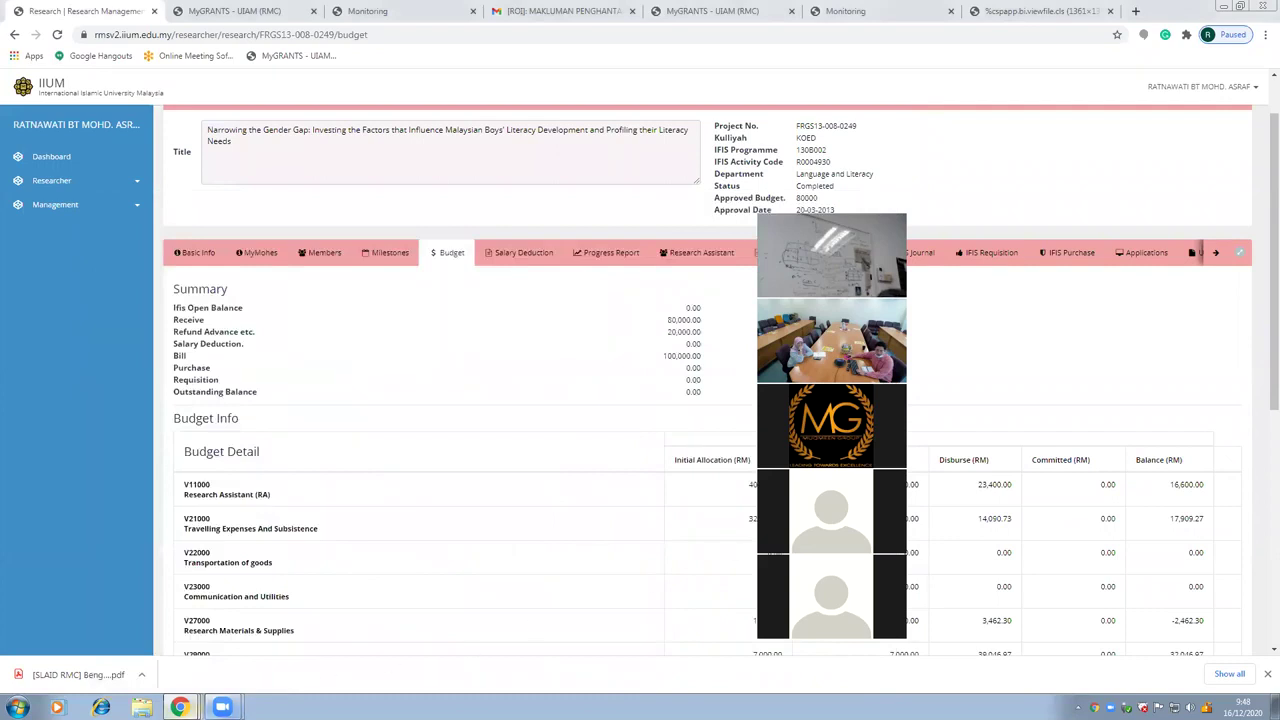
mouse_move(178, 704)
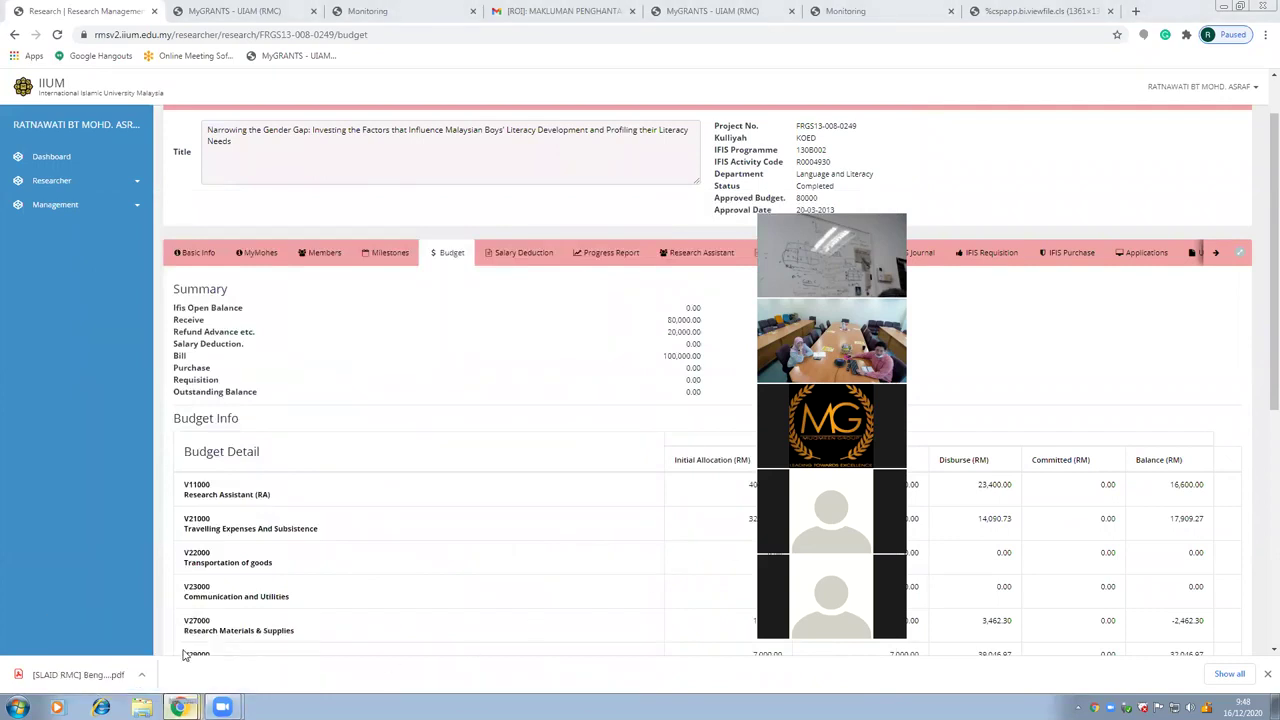
click(140, 654)
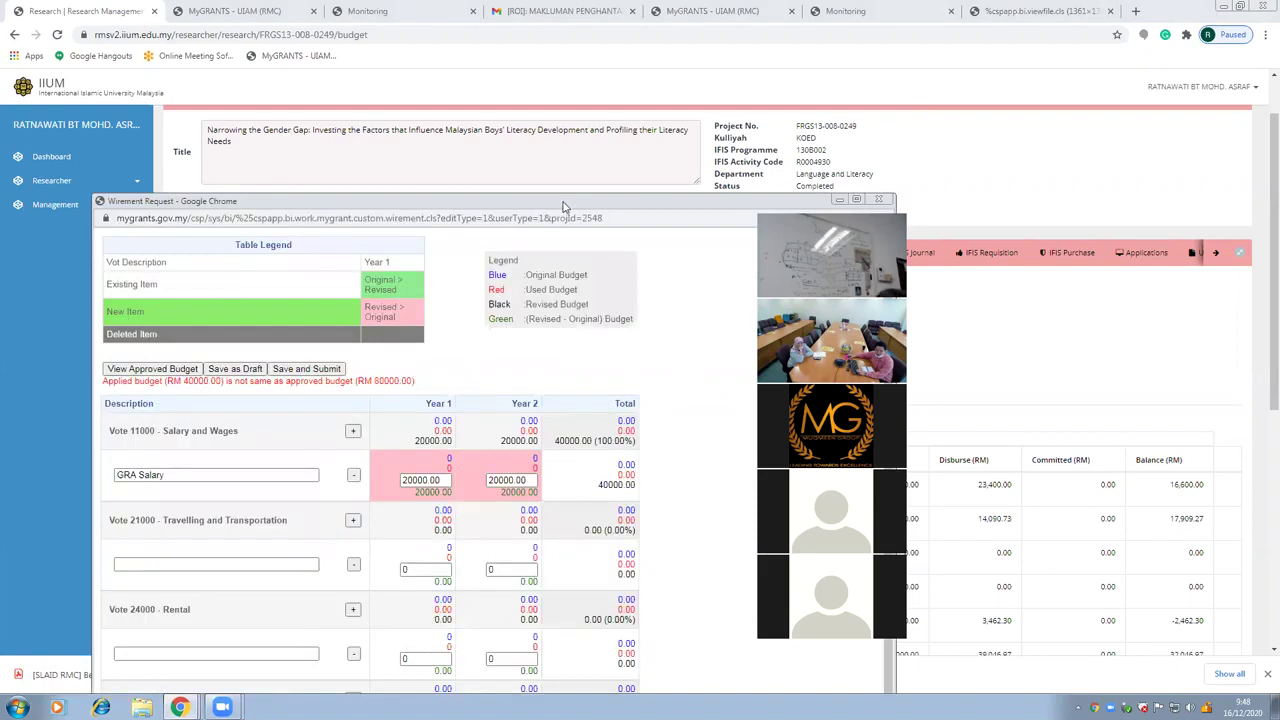
In the virement request, enter "Local Conference" under Vote 21000 with 18000 for Year 1
drag(563, 207, 473, 112)
click(337, 472)
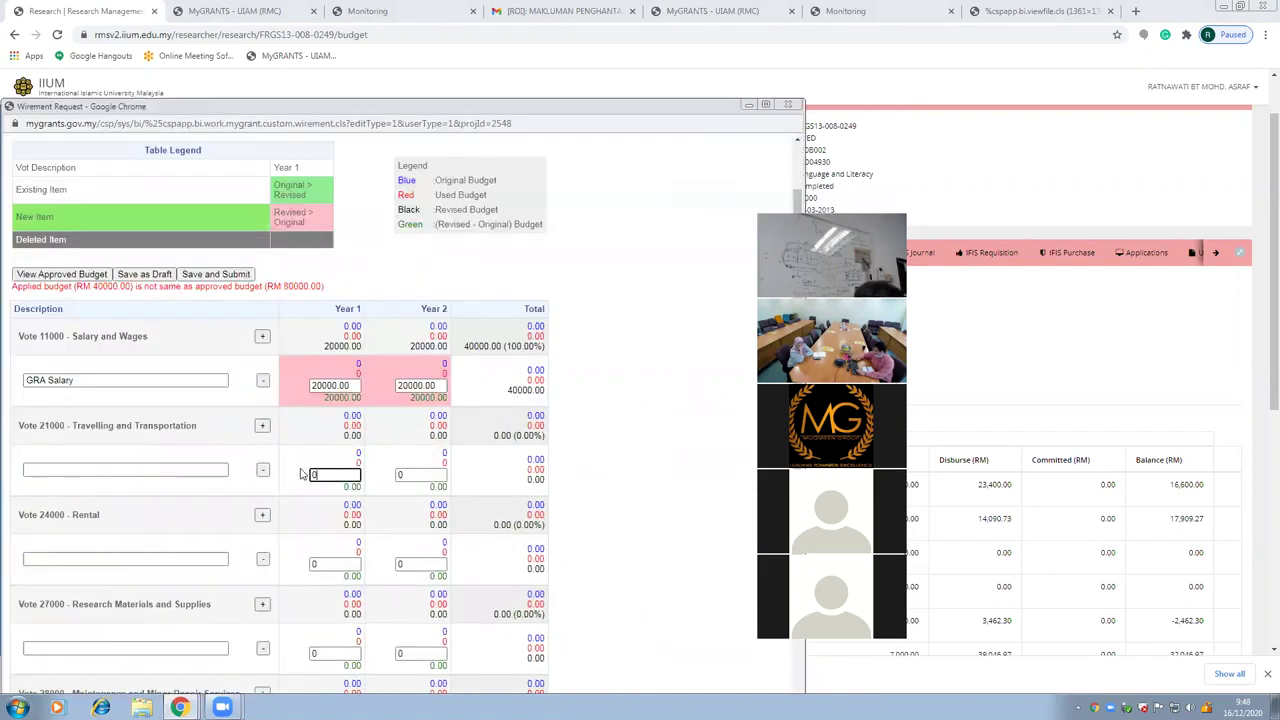
click(166, 467)
text(Loca)
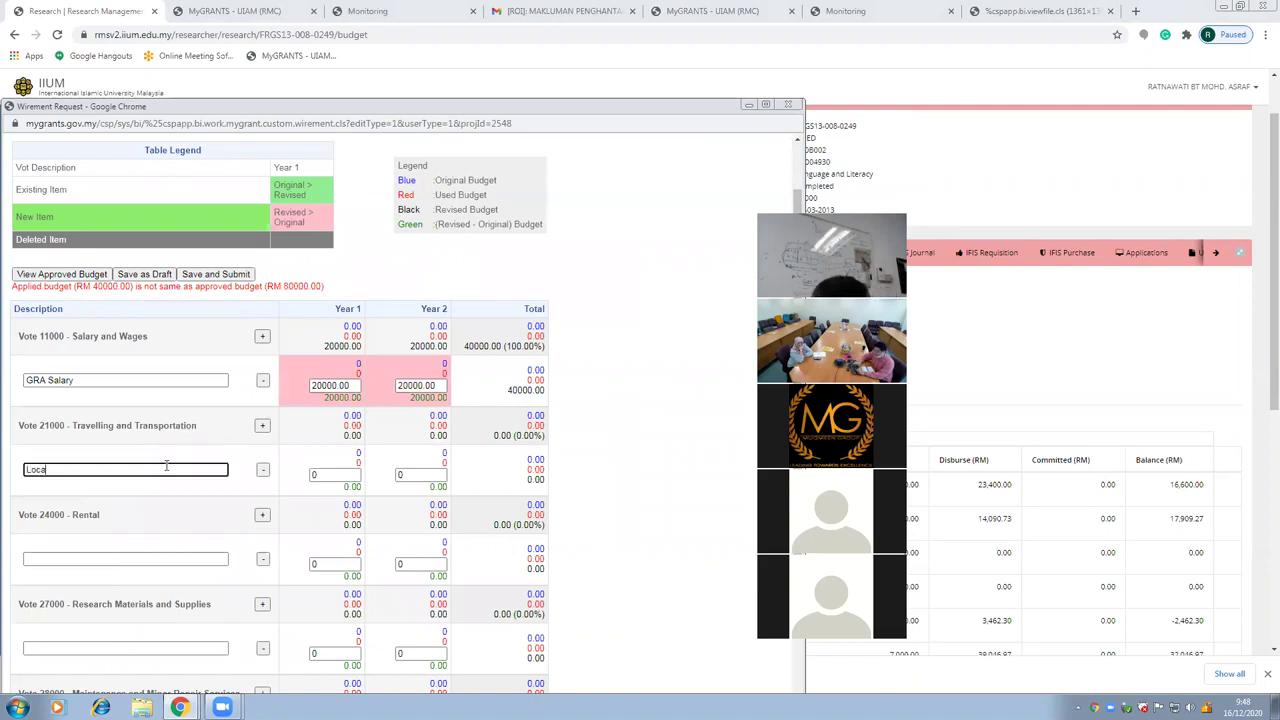
text(l Conferenfe)
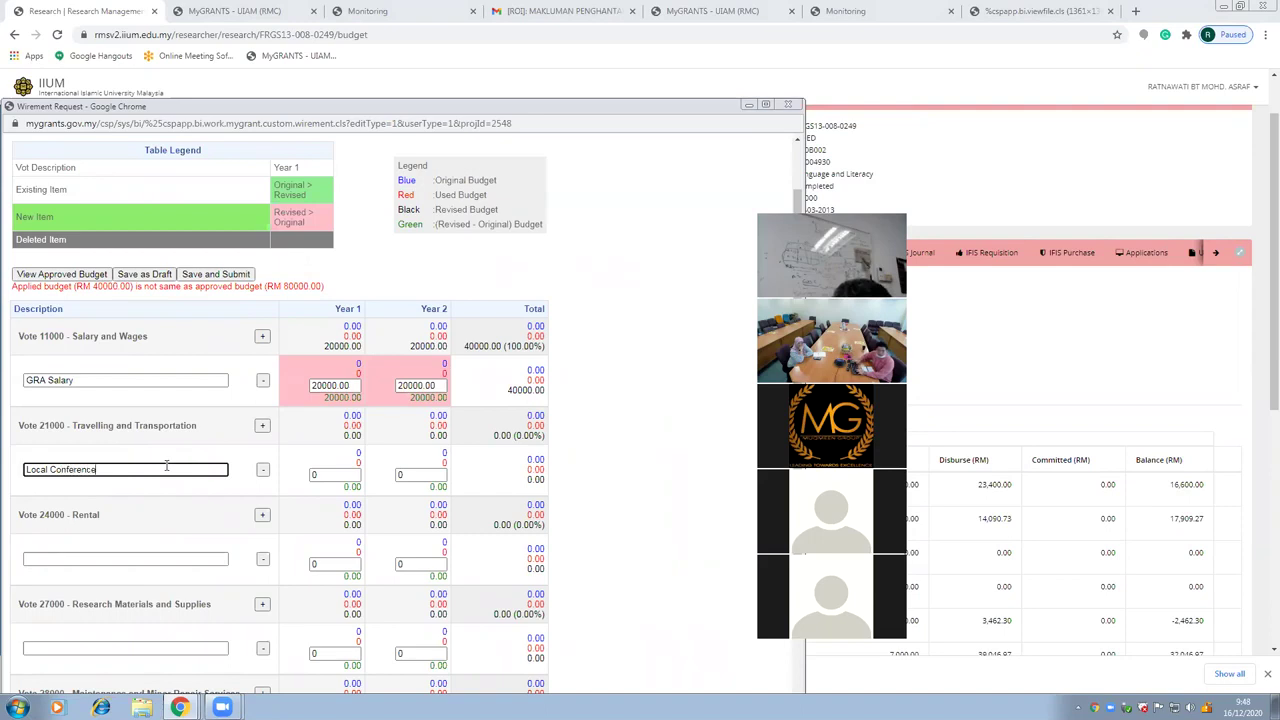
click(333, 475)
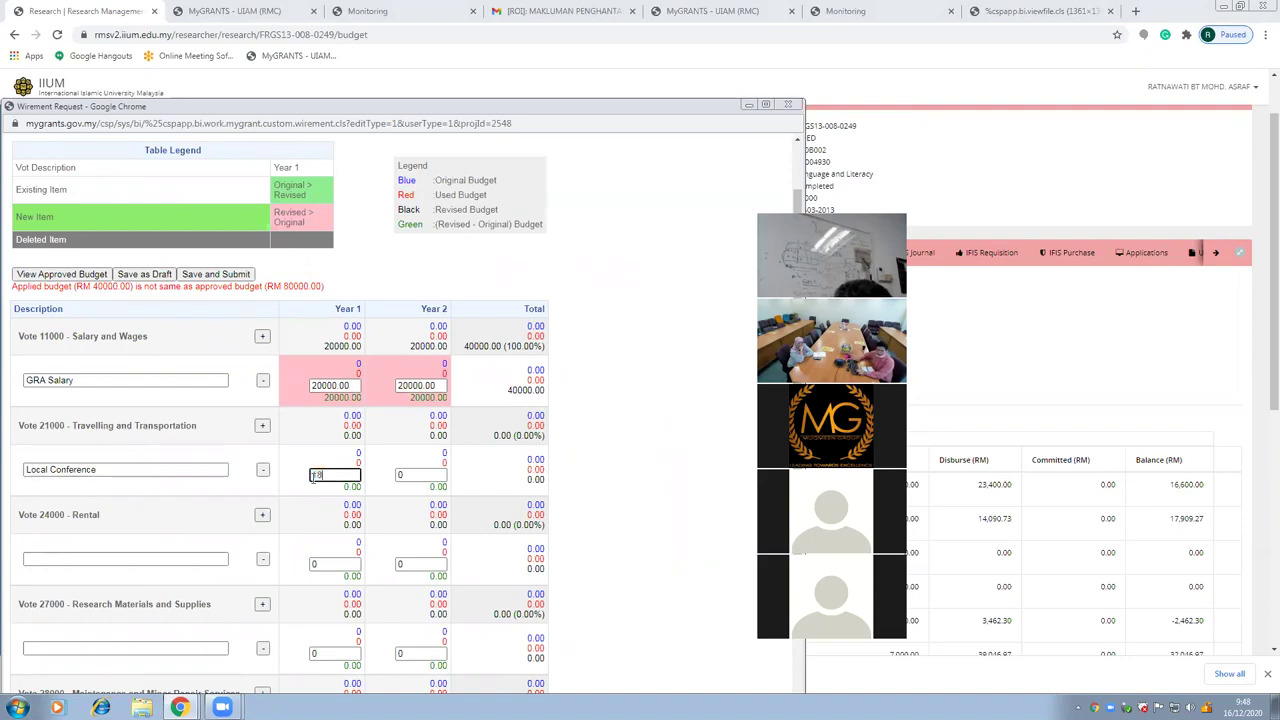
click(400, 475)
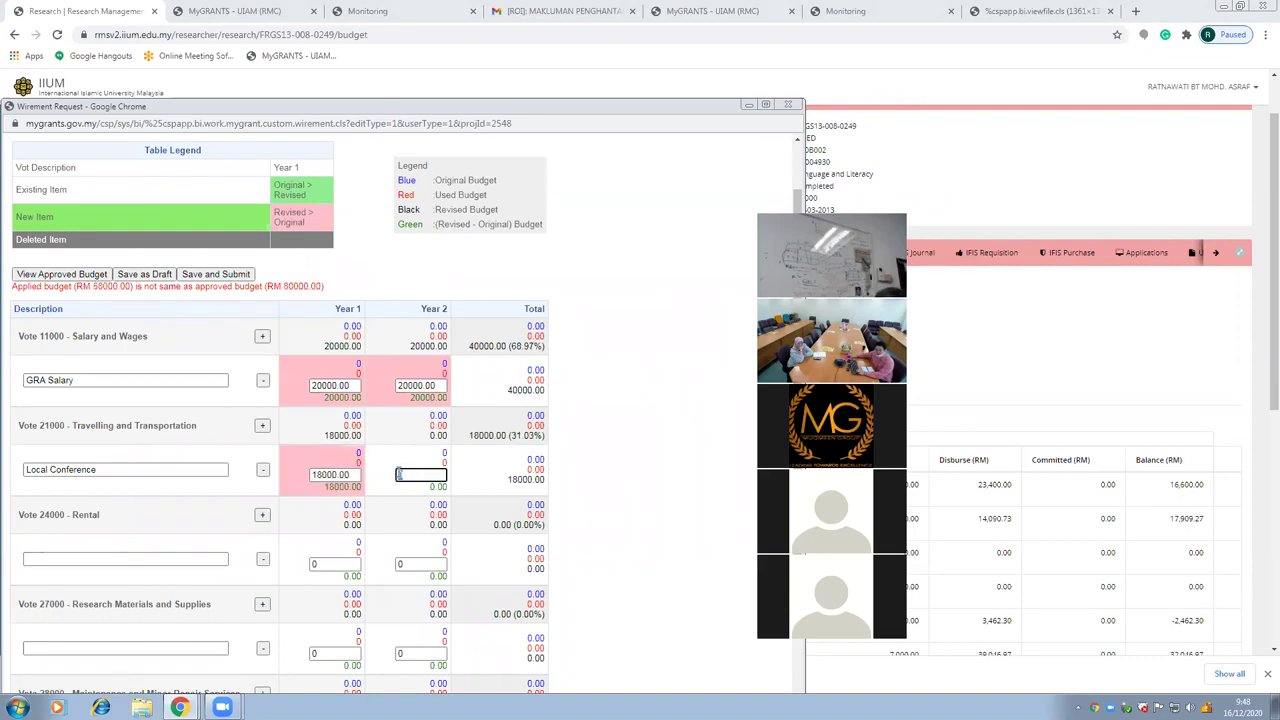
Set the Local Conference amounts under Vote 21000 to 12000 for Year 1 and 20000 for Year 2
click(316, 475)
text(20)
click(399, 476)
text(20000)
click(651, 418)
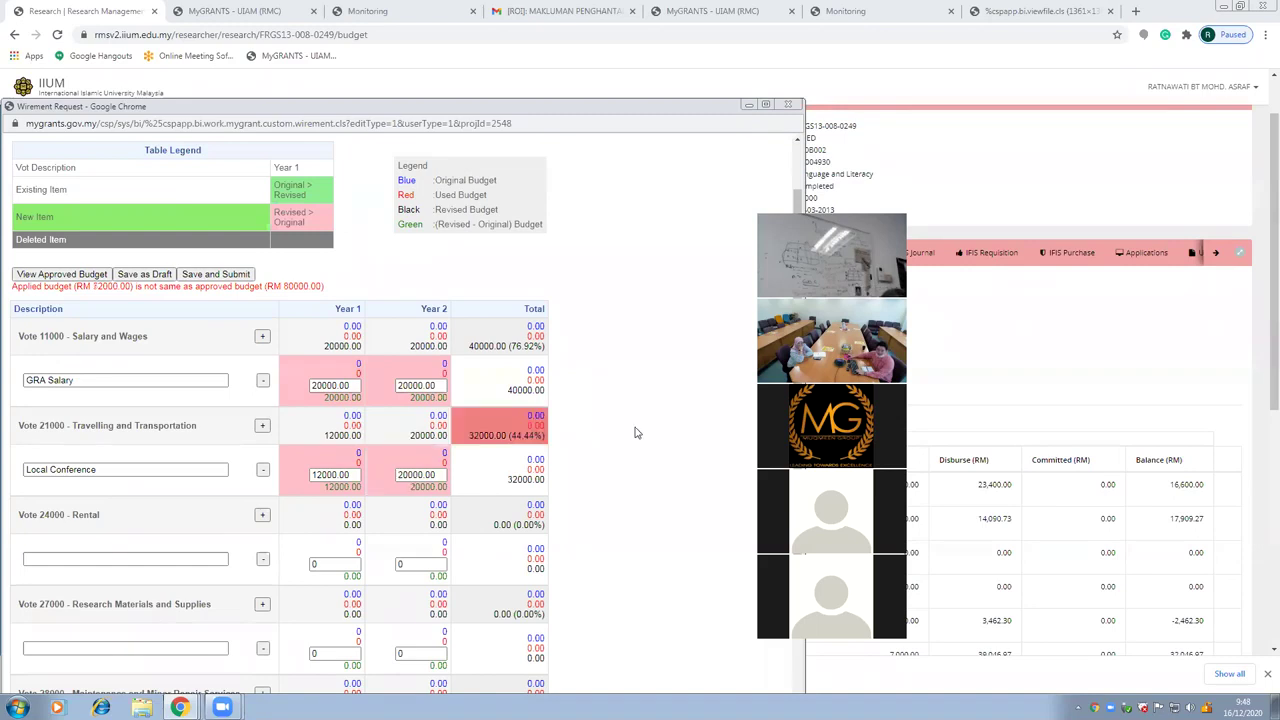
Review the virement request's grand total and its applied and approved budgets, and close the request window without saving
scroll(630, 432, down, 3)
scroll(372, 395, down, 2)
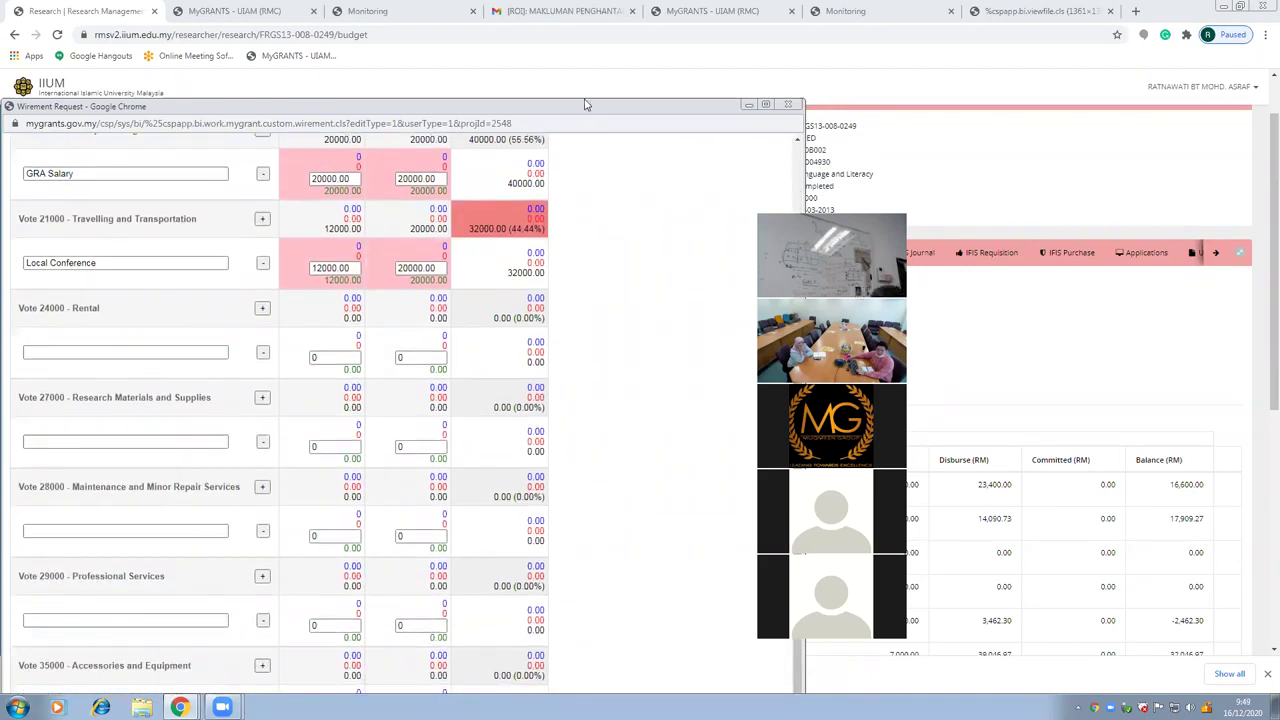
drag(586, 100, 586, 2)
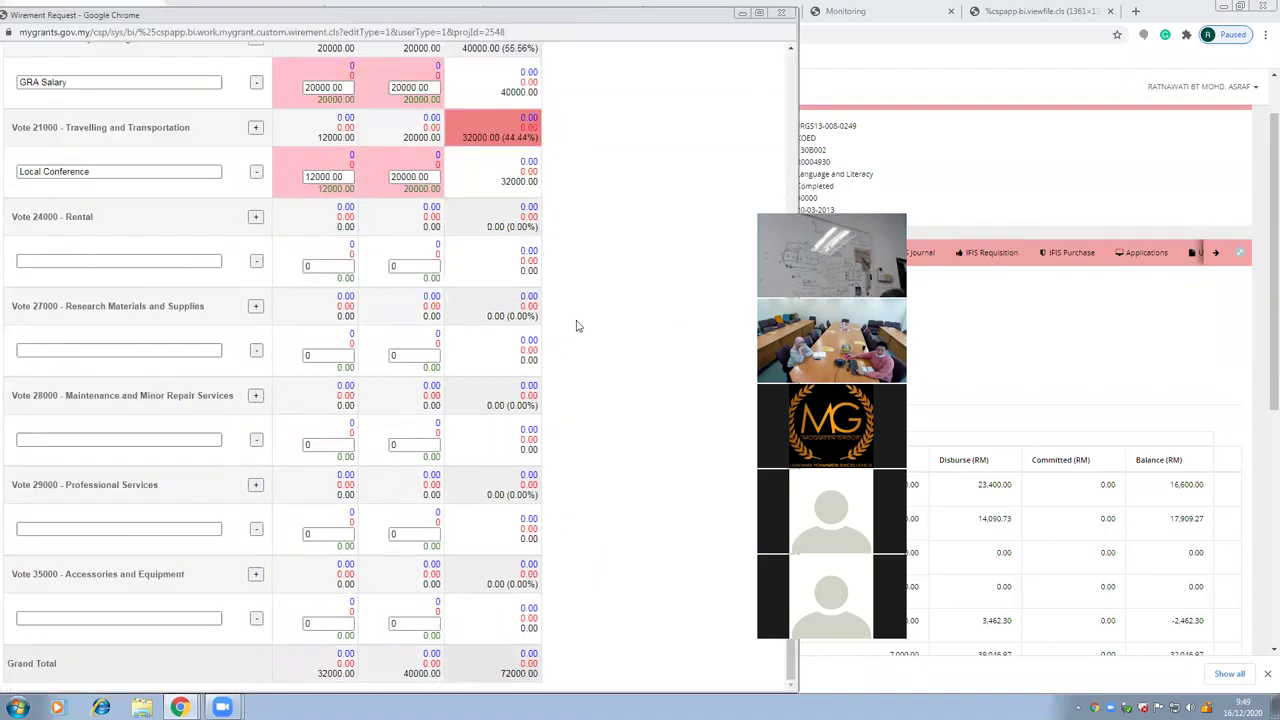
click(764, 8)
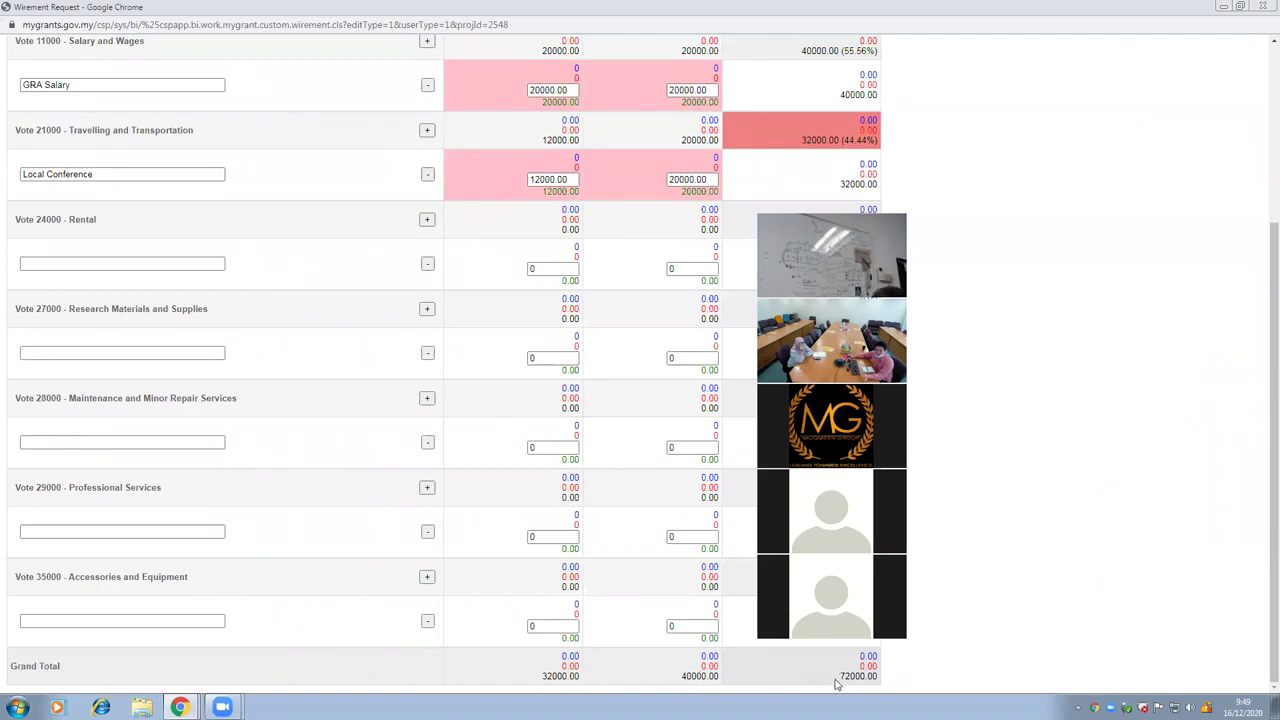
click(1240, 7)
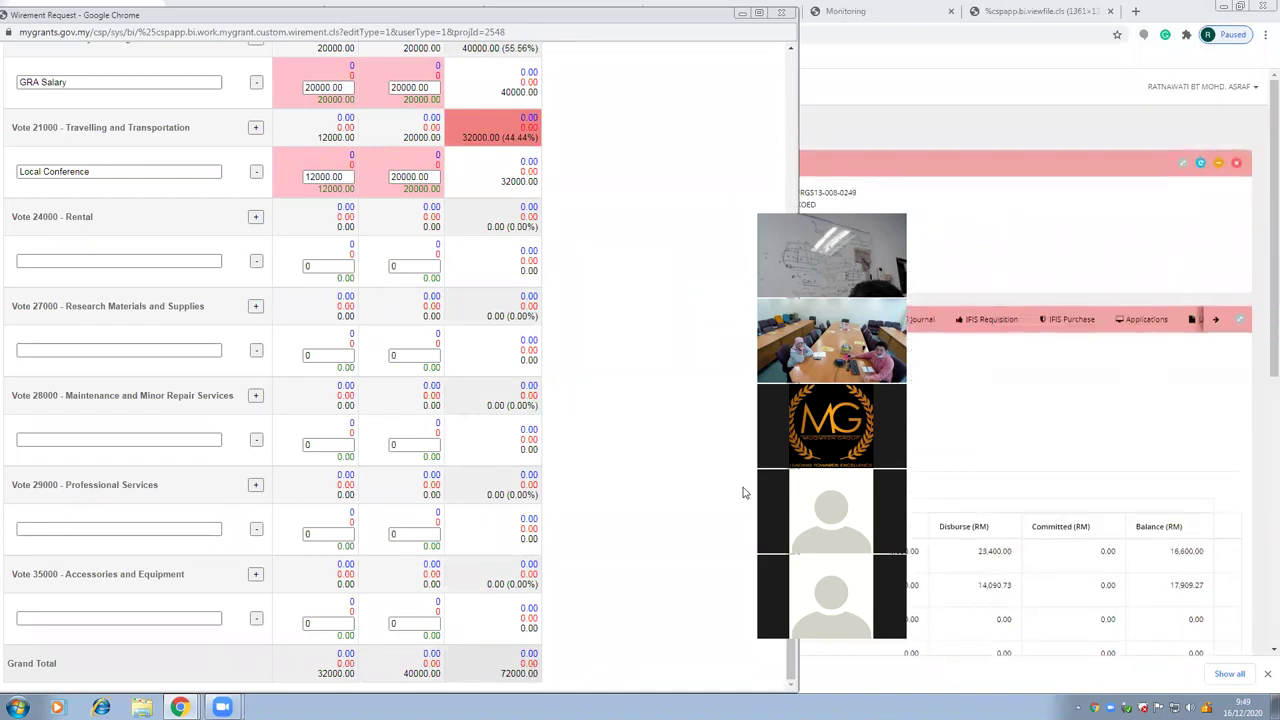
scroll(640, 334, up, 3)
drag(557, 16, 643, 14)
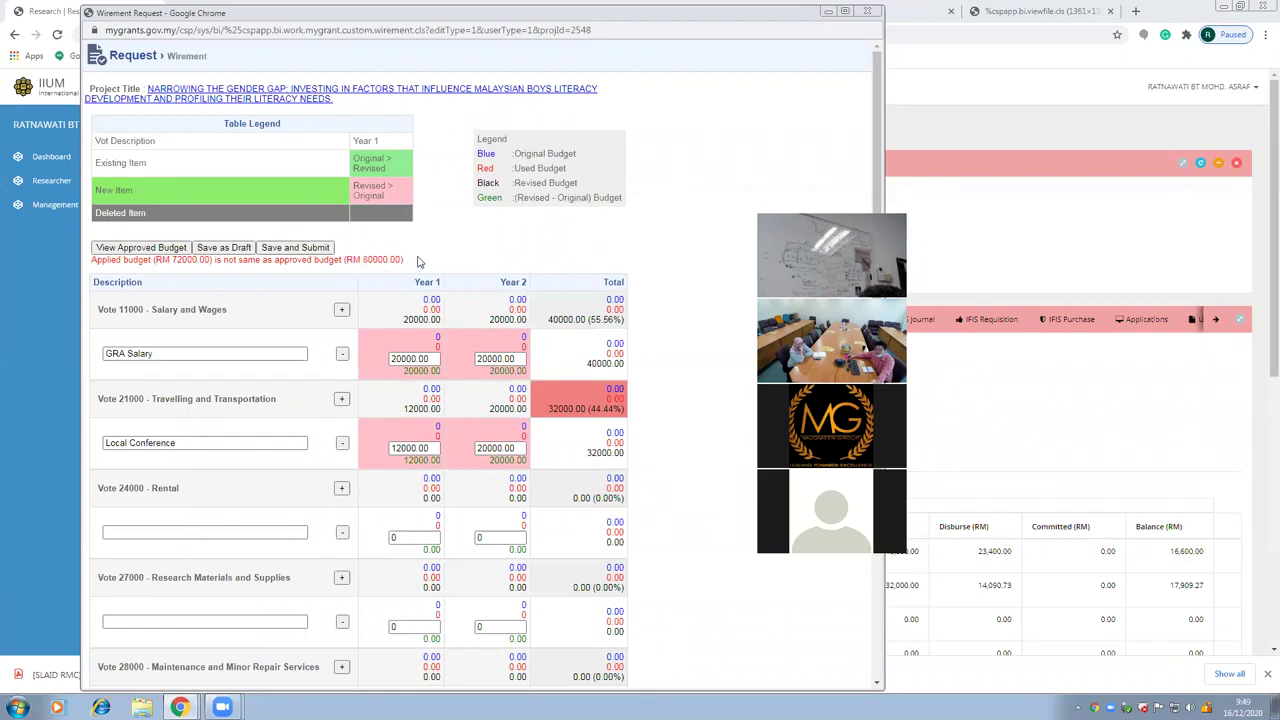
click(869, 12)
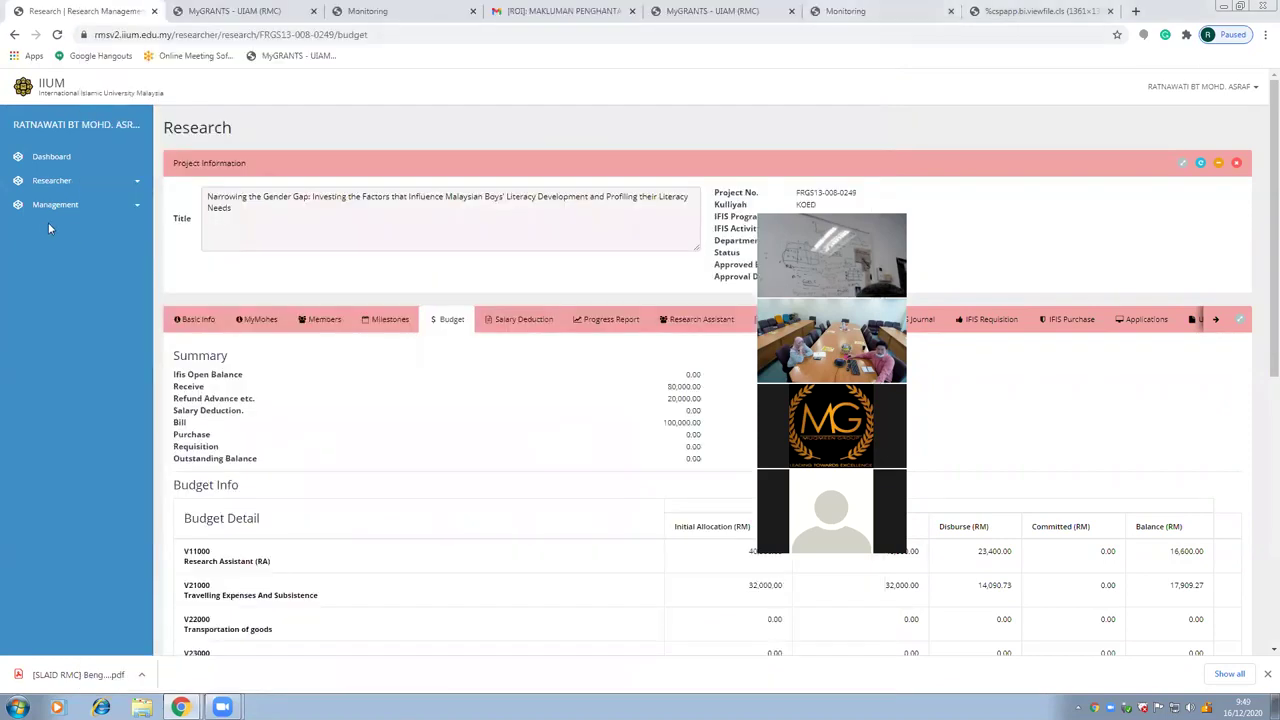
Check the project's Finance page in MyGRANTS, and compare it with the allocations and disbursements on the IIUM Budget page
mouse_move(222, 706)
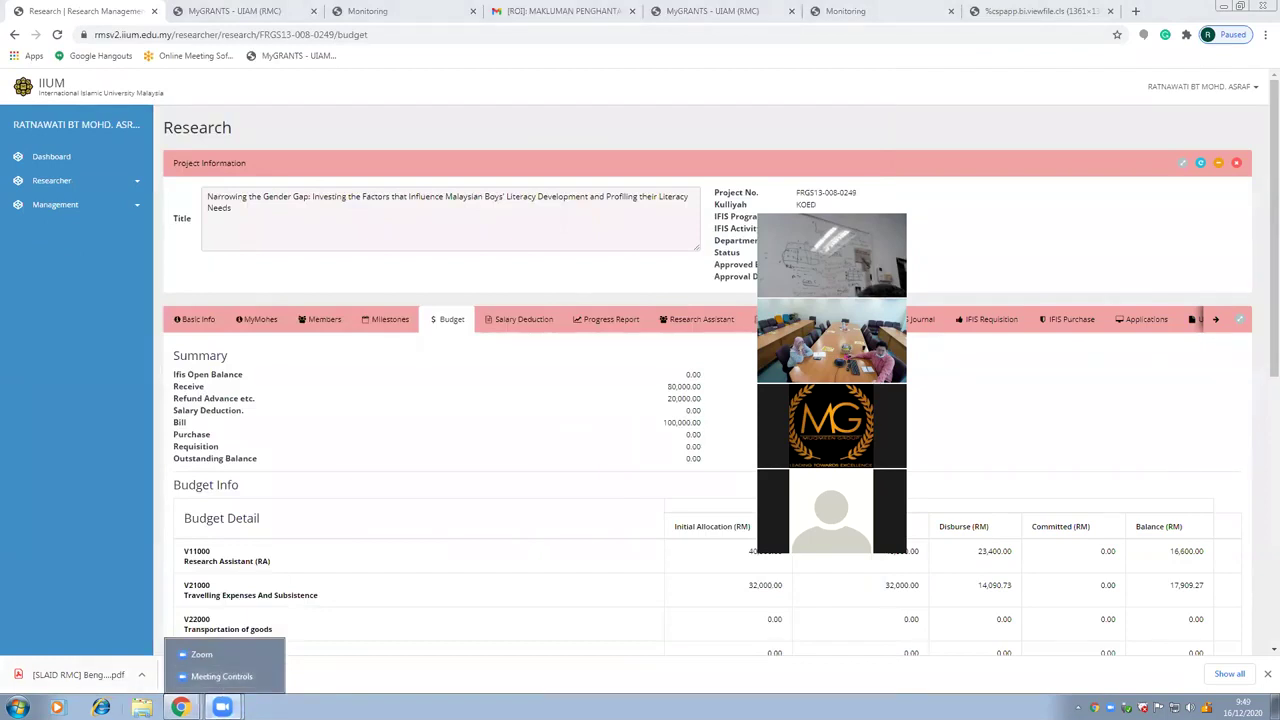
mouse_move(180, 707)
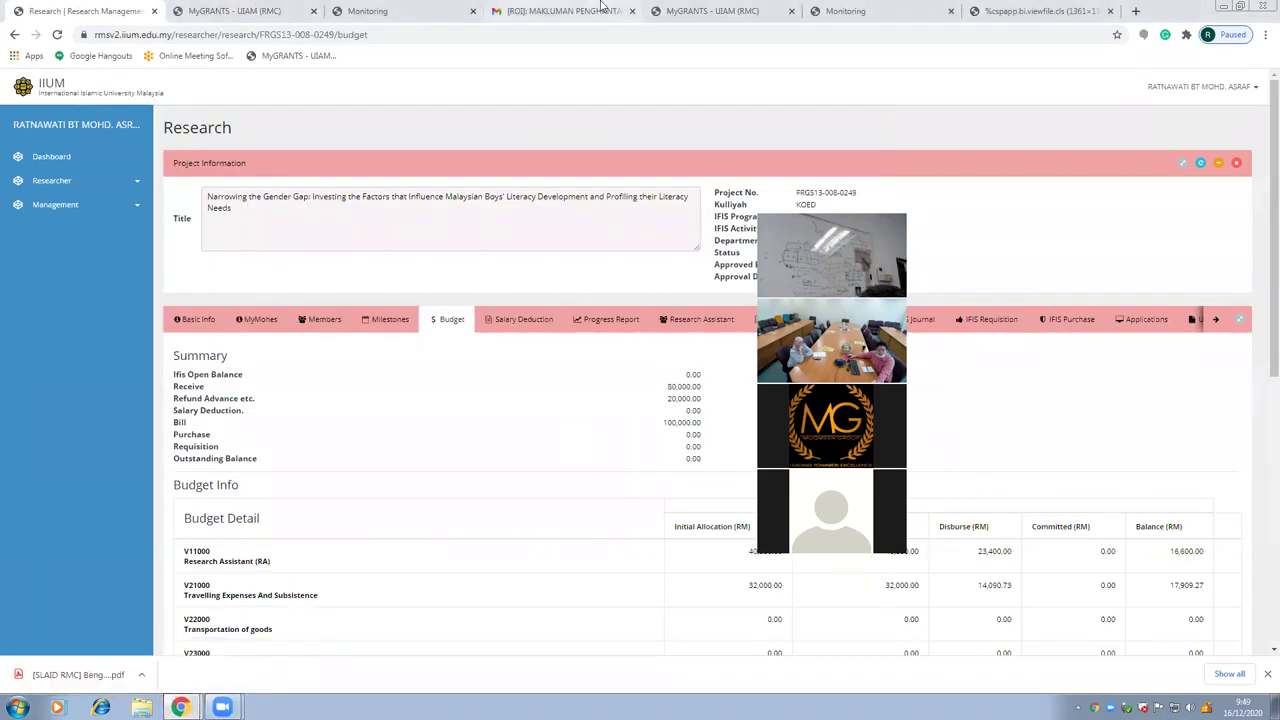
click(333, 8)
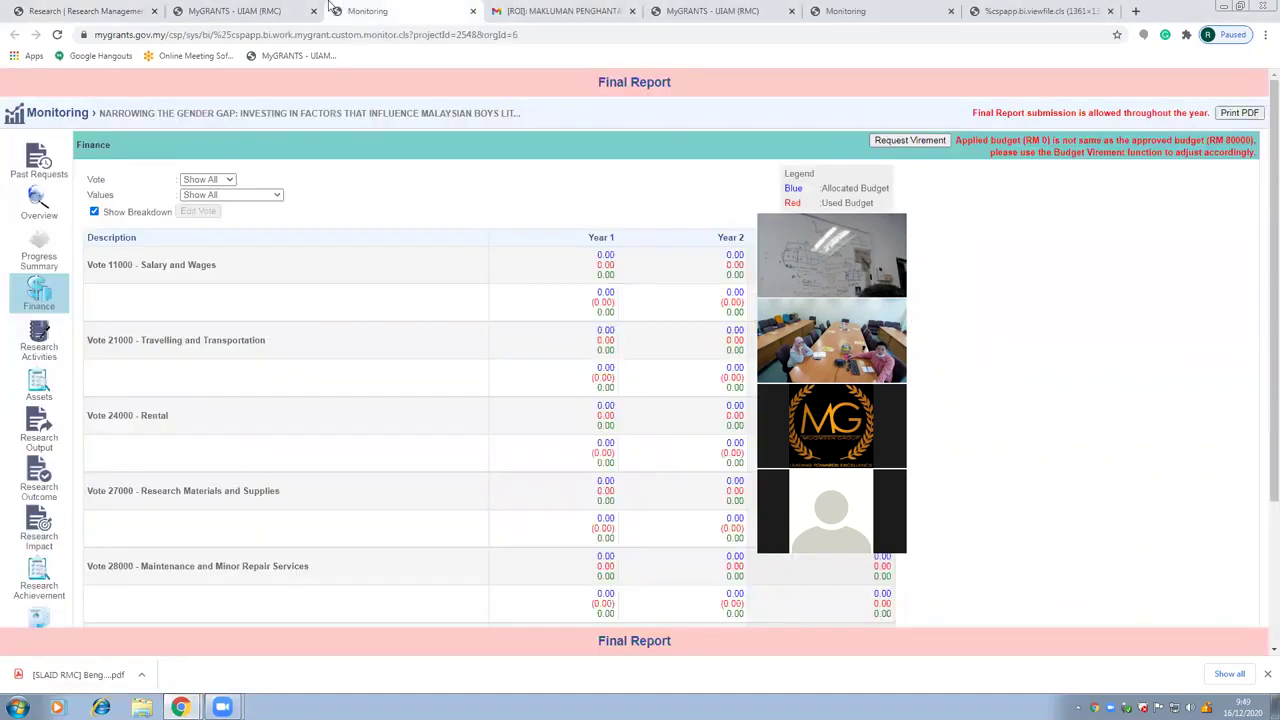
scroll(48, 347, down, 1)
scroll(78, 264, up, 1)
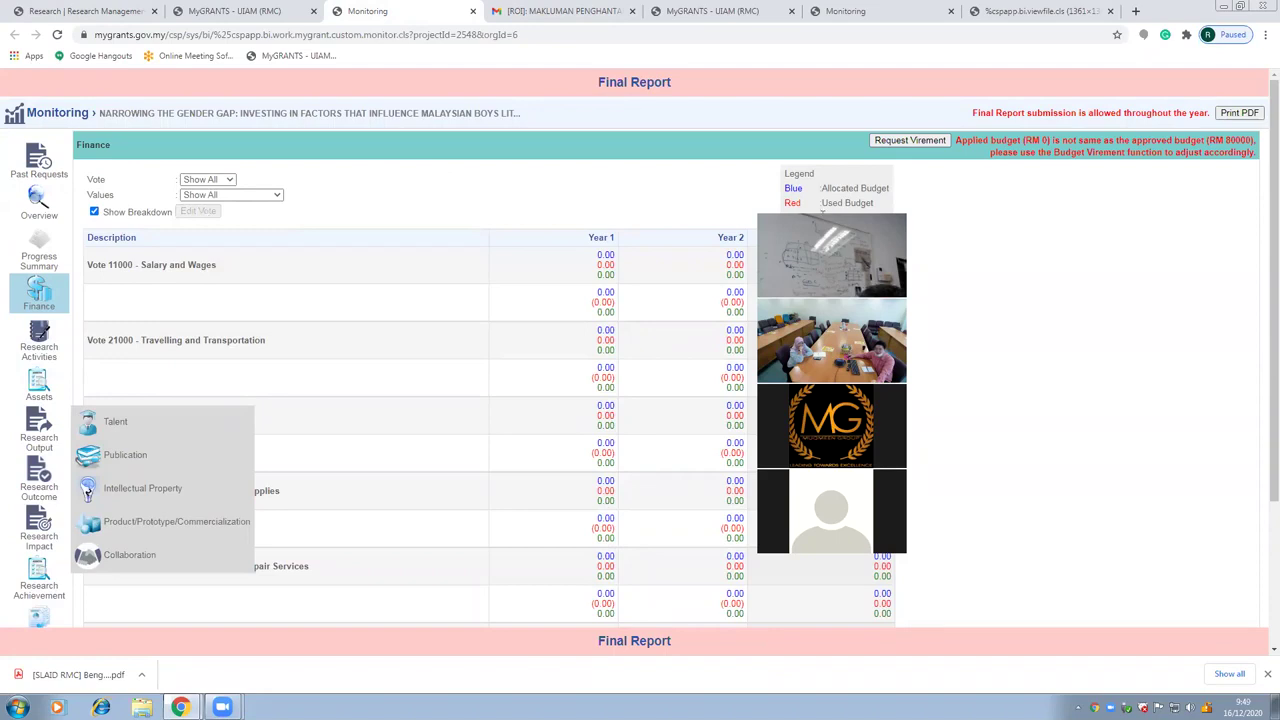
mouse_move(181, 707)
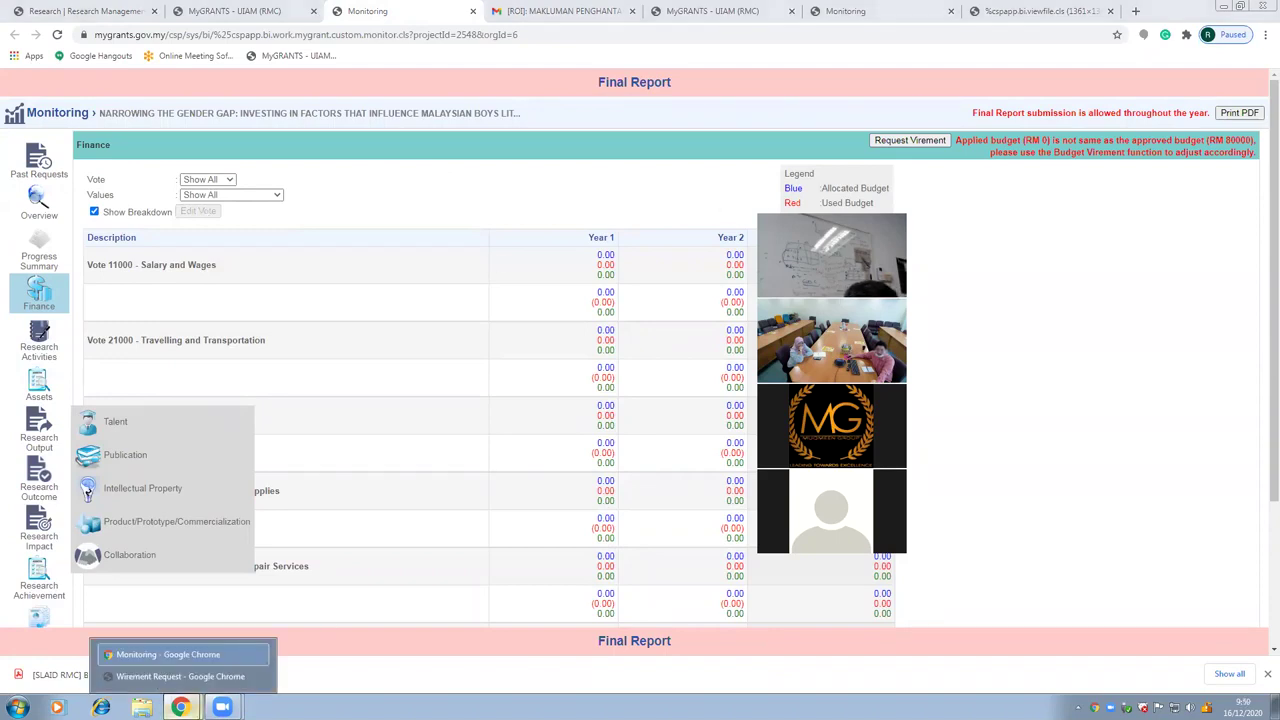
click(130, 10)
scroll(957, 489, down, 1)
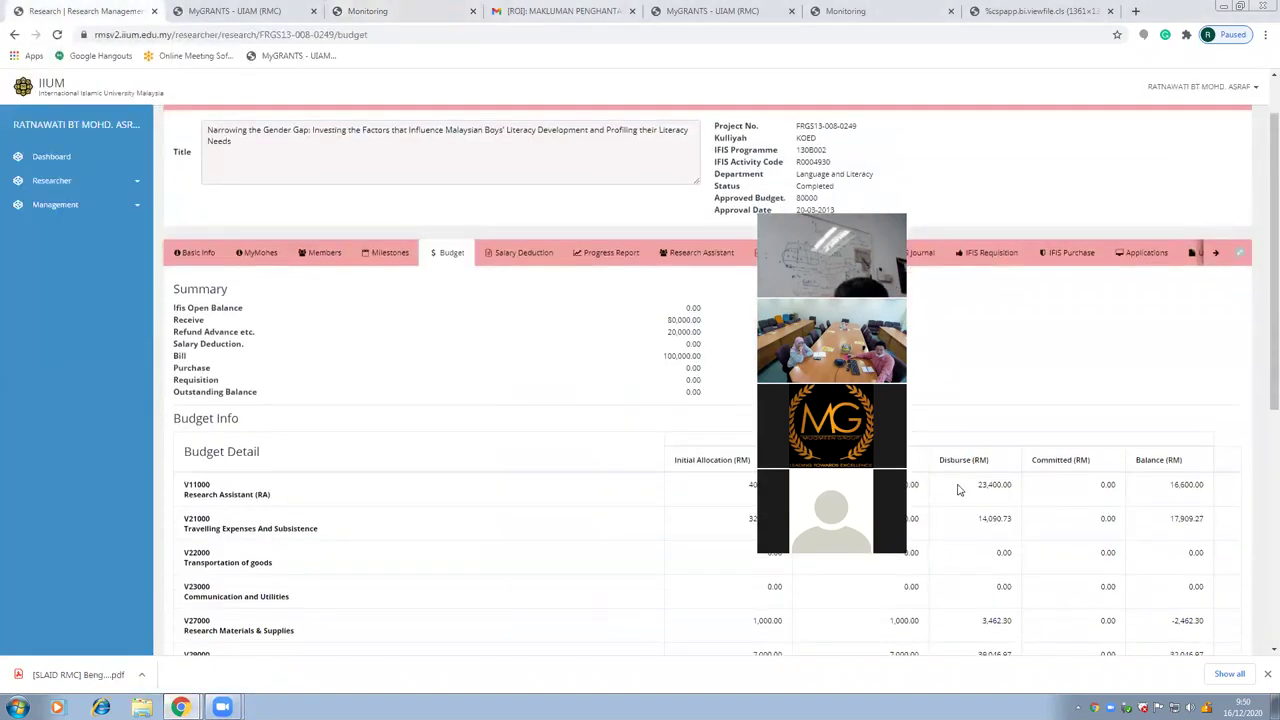
scroll(972, 503, up, 1)
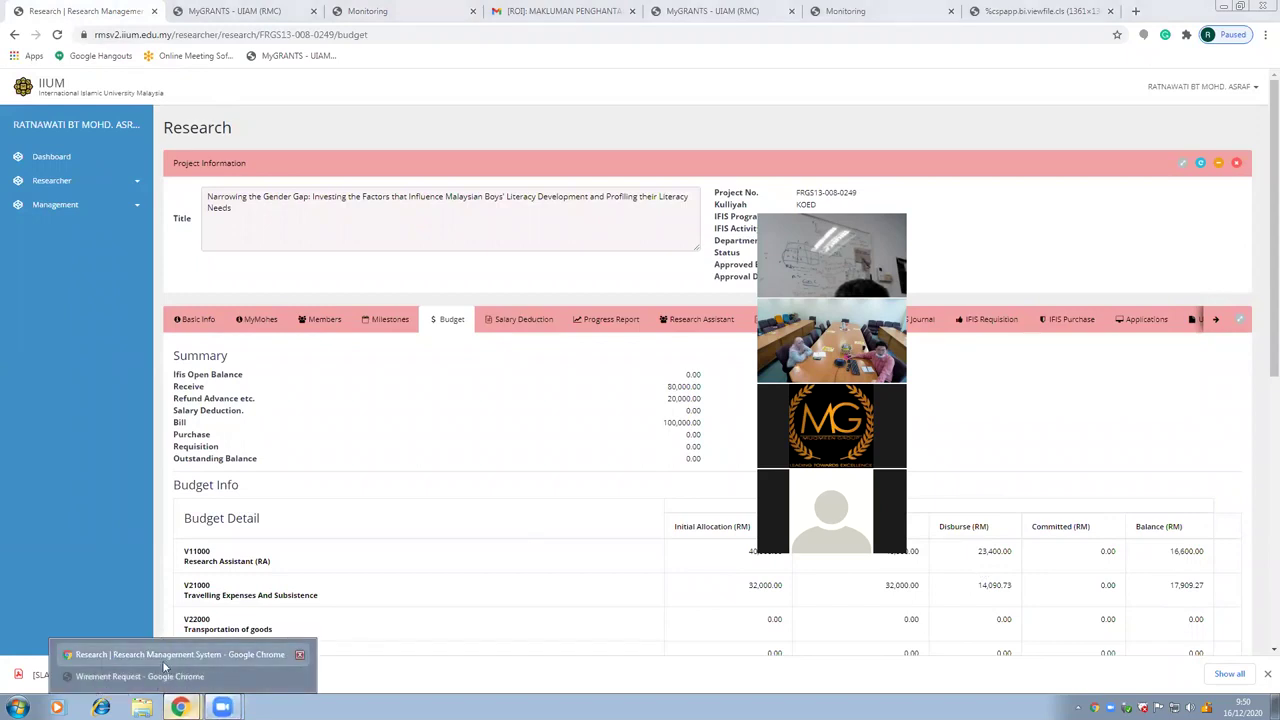
Return to the project's MyGRANTS monitoring record and view its Research Activities, Progress Summary and Overview sections
click(280, 10)
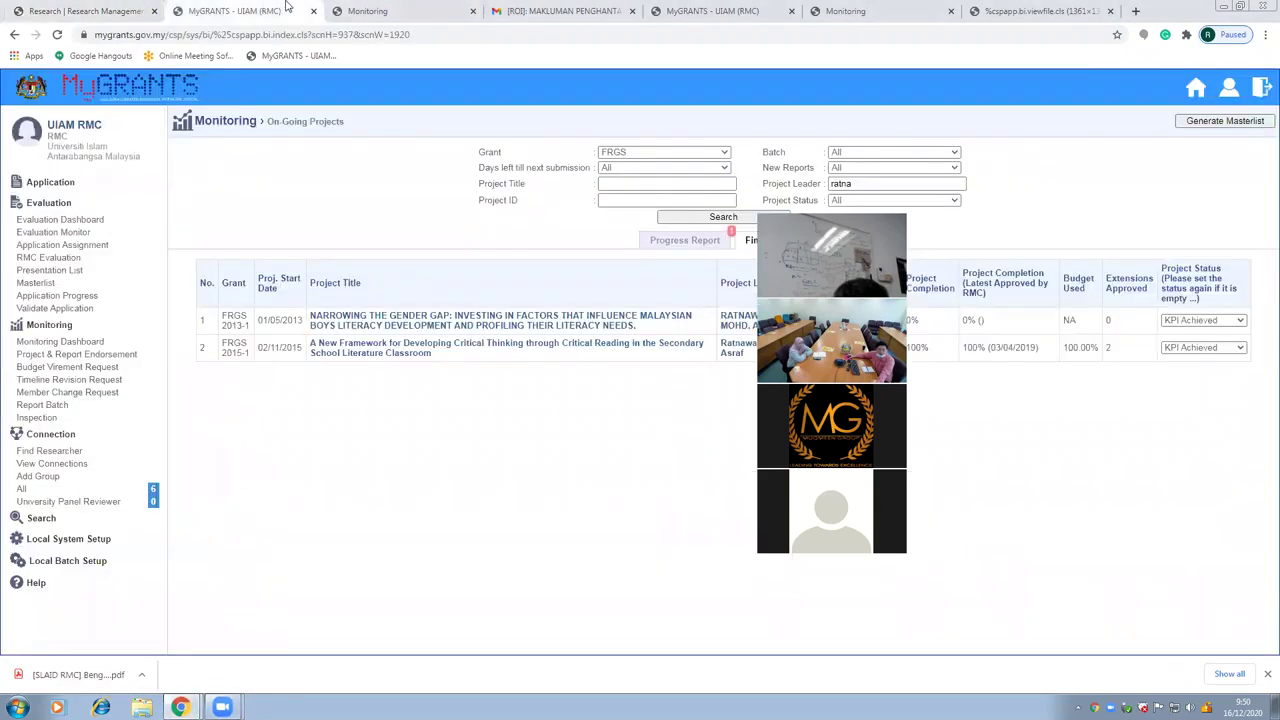
click(373, 12)
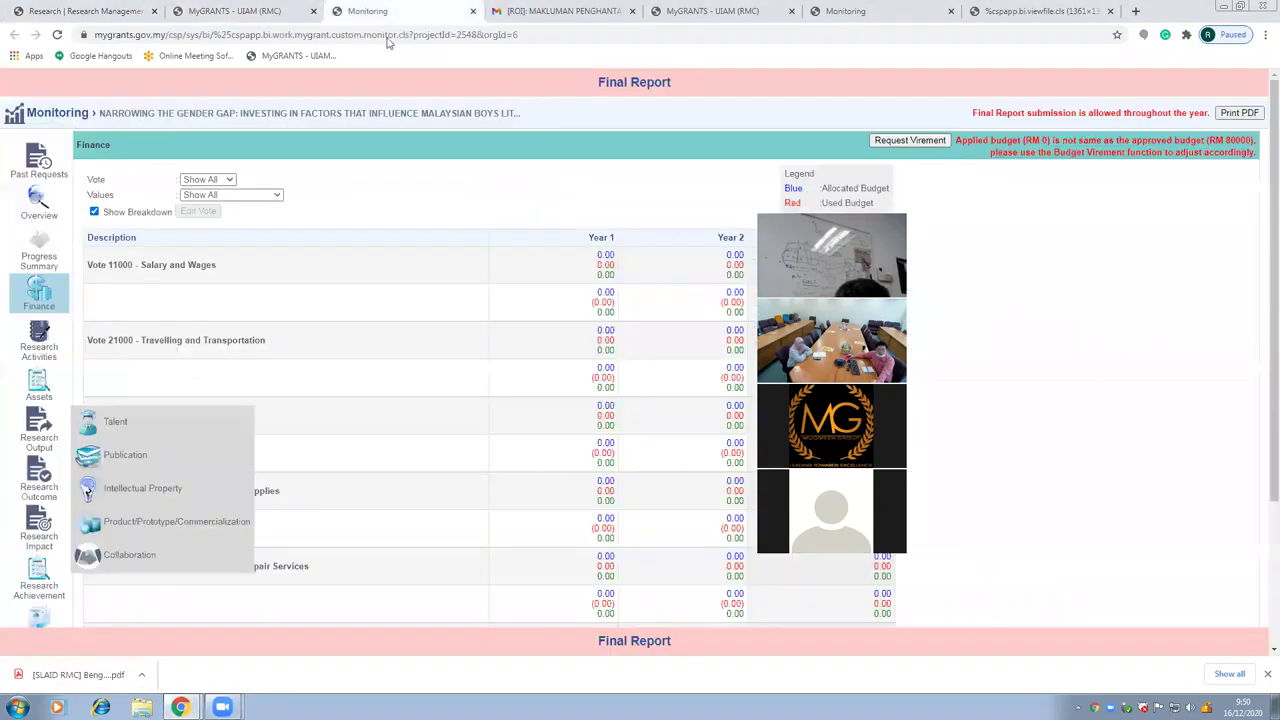
click(41, 330)
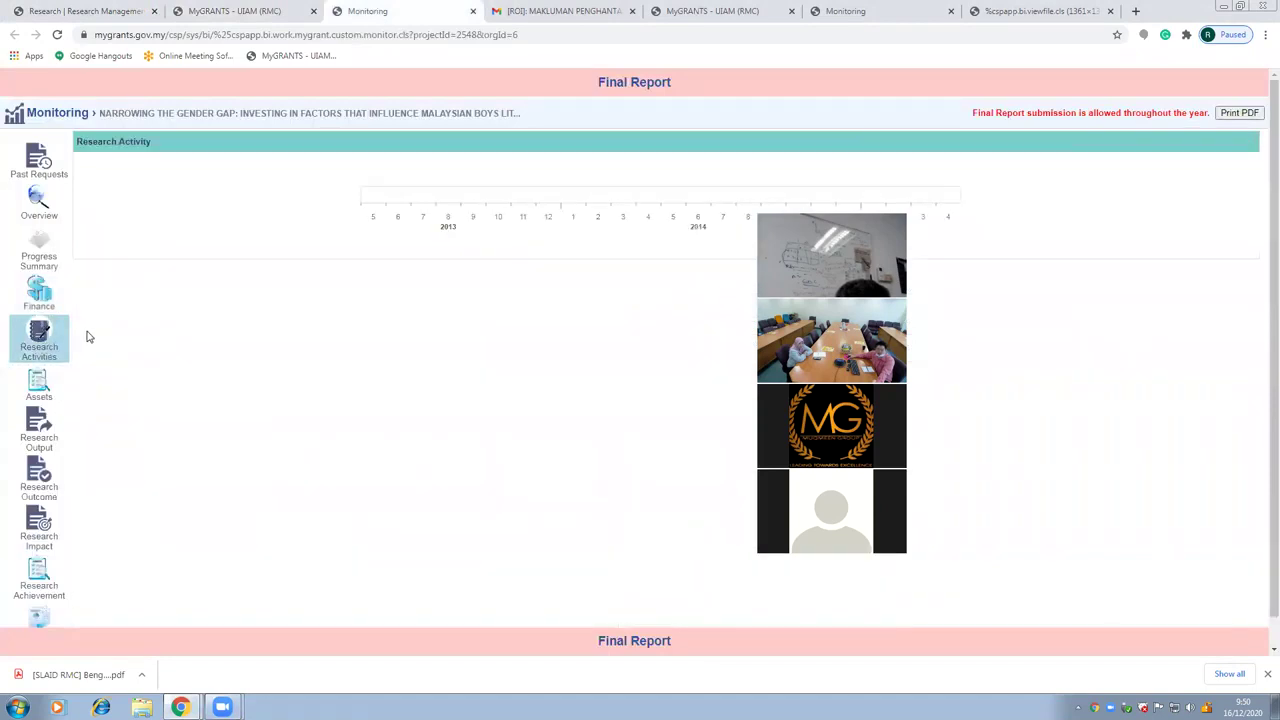
click(39, 252)
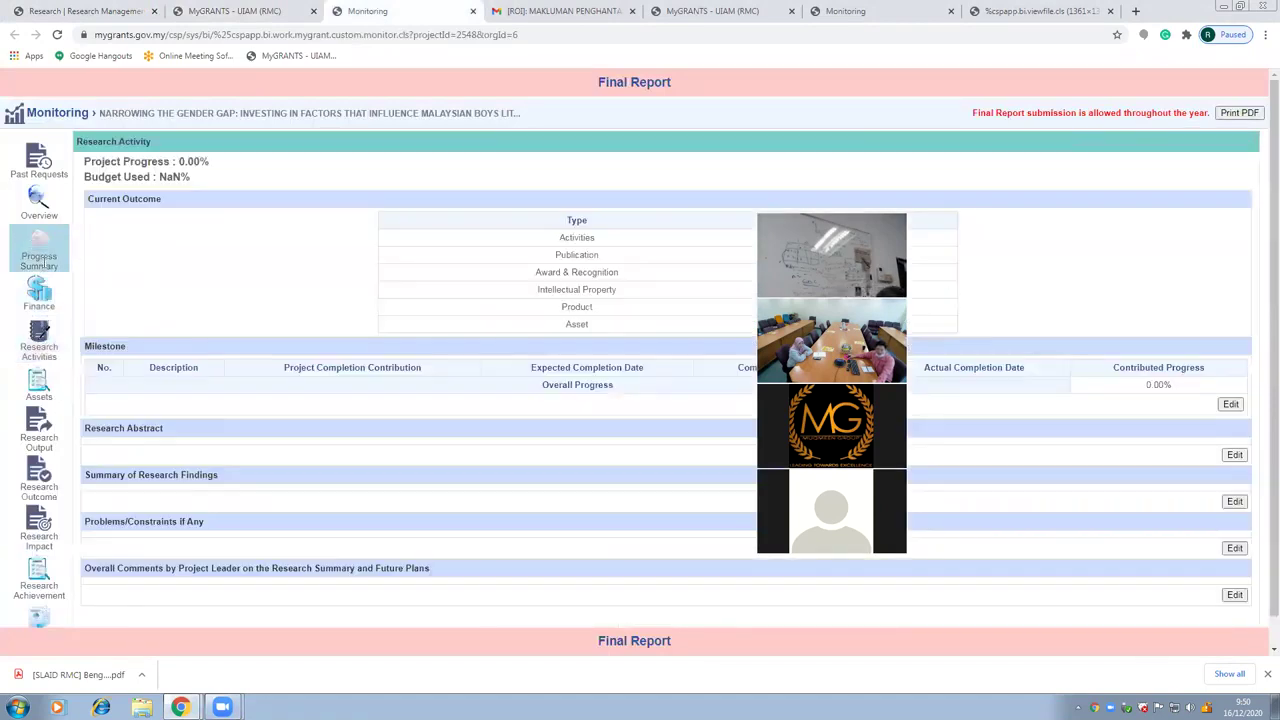
scroll(256, 331, down, 1)
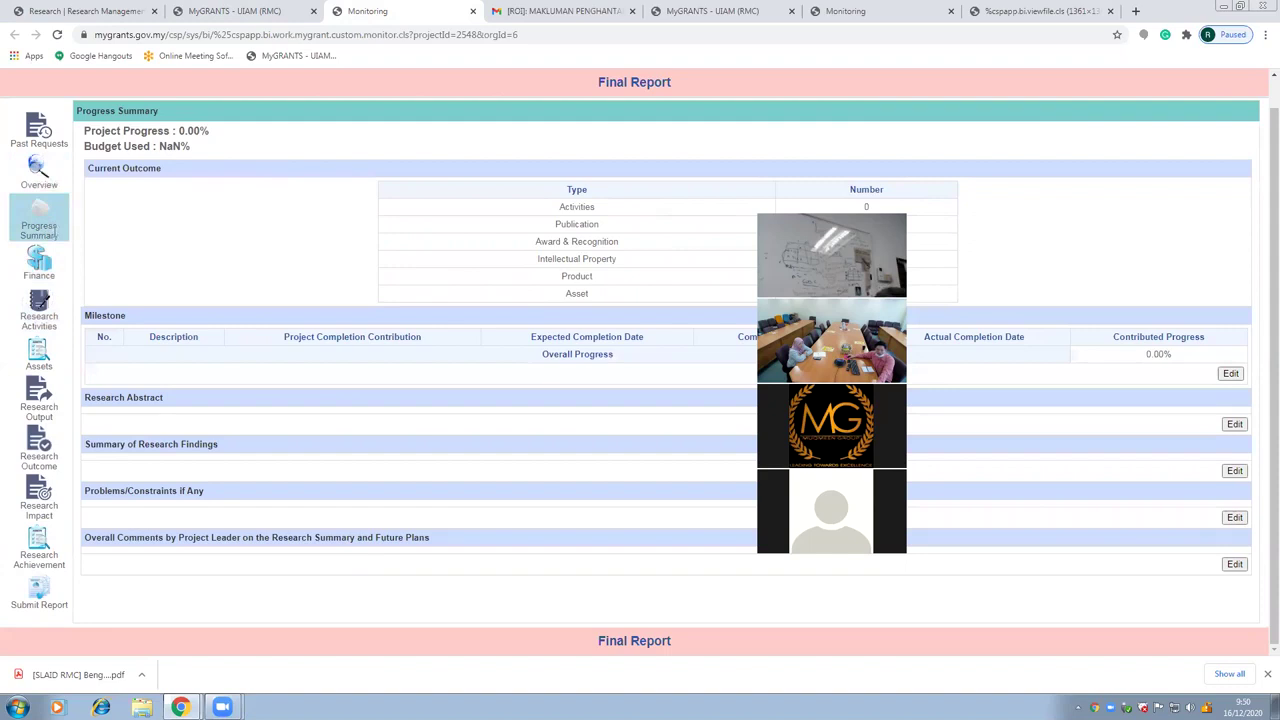
click(42, 178)
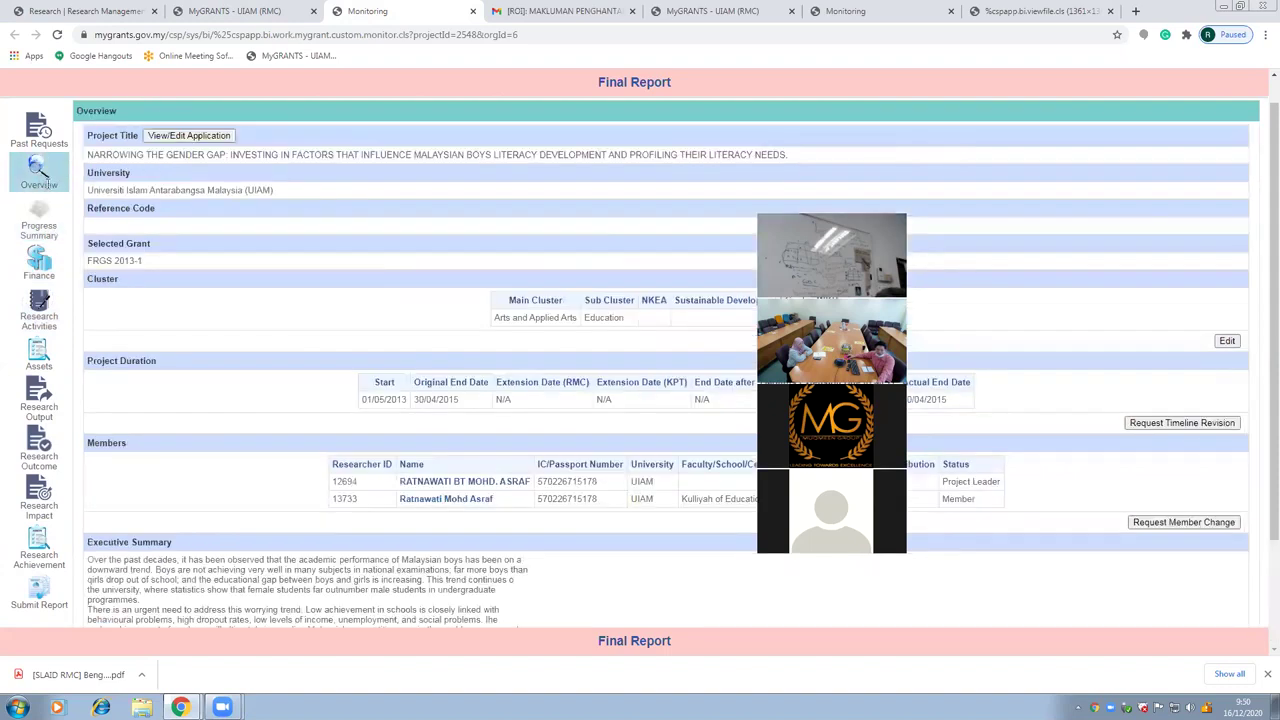
Add a new asset record in the project's Assets section in MyGRANTS and open it for editing
click(39, 354)
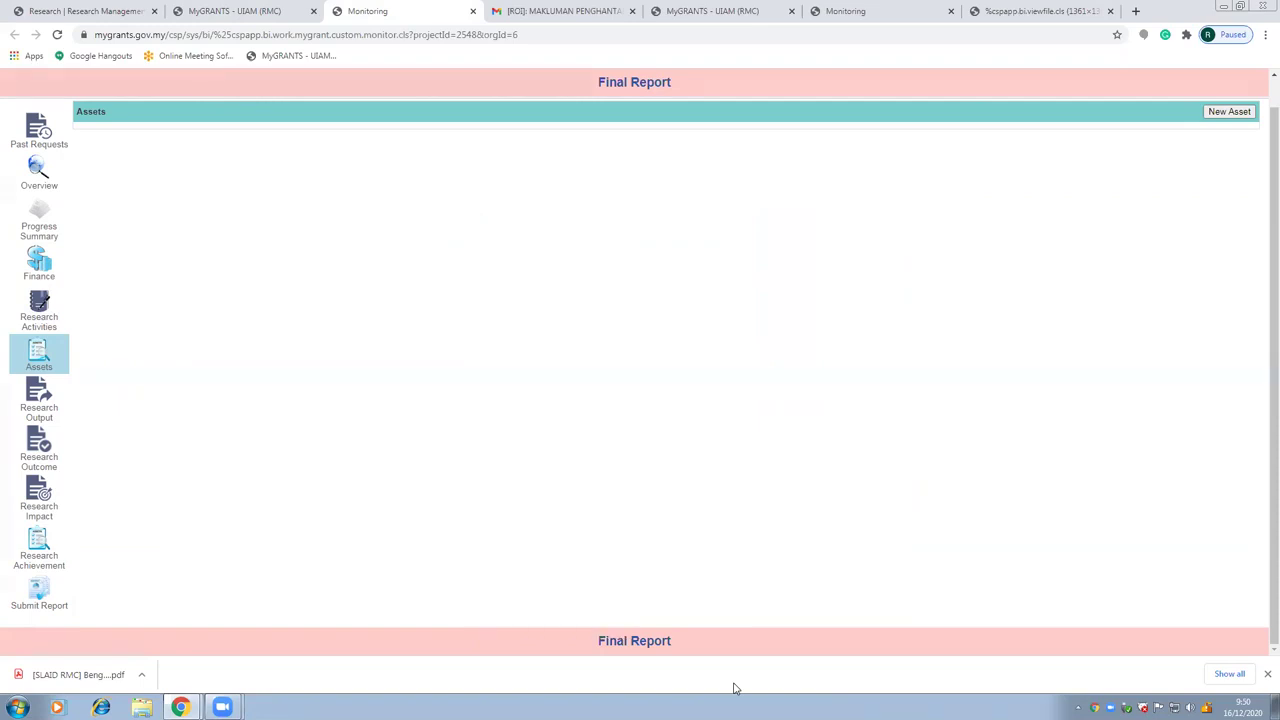
click(39, 310)
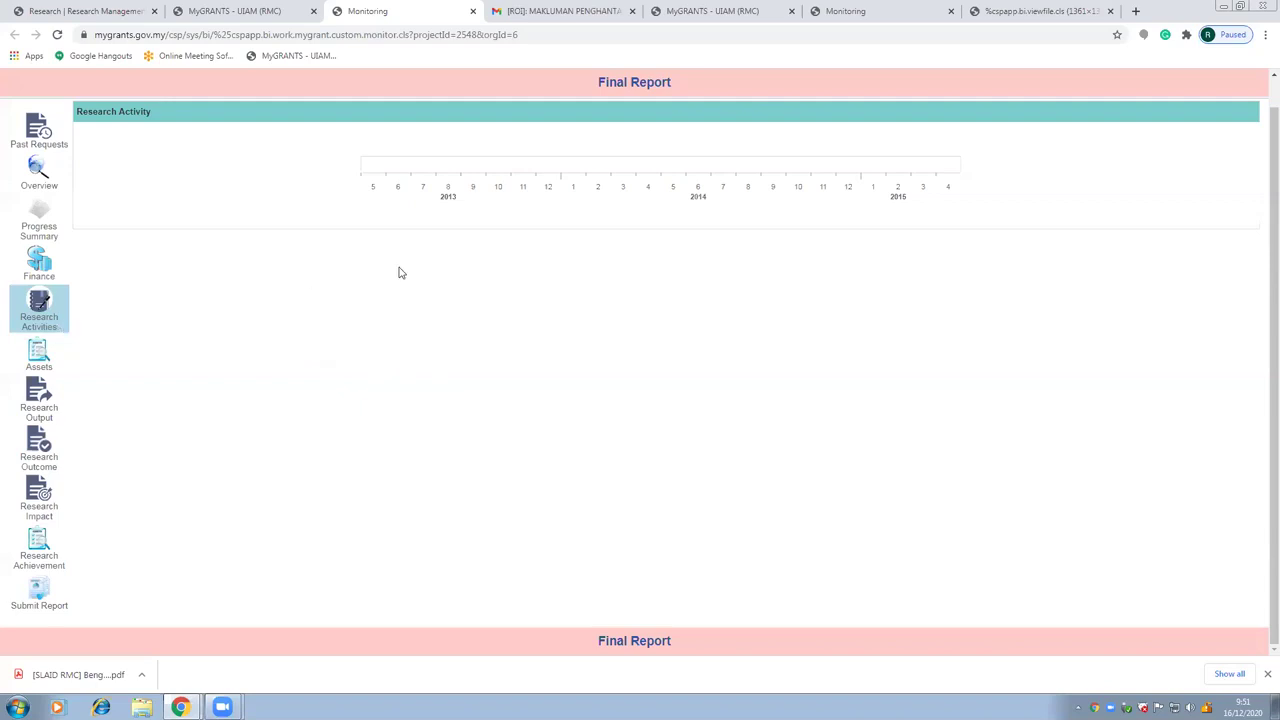
click(53, 359)
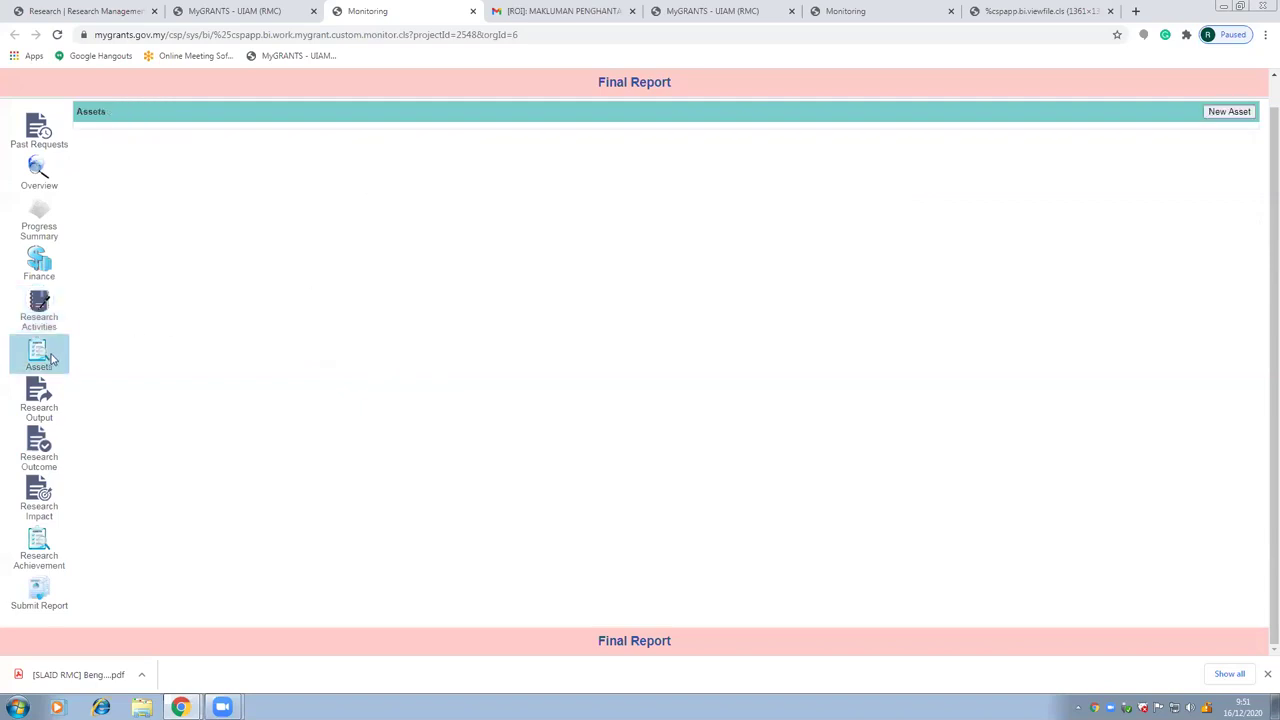
click(46, 362)
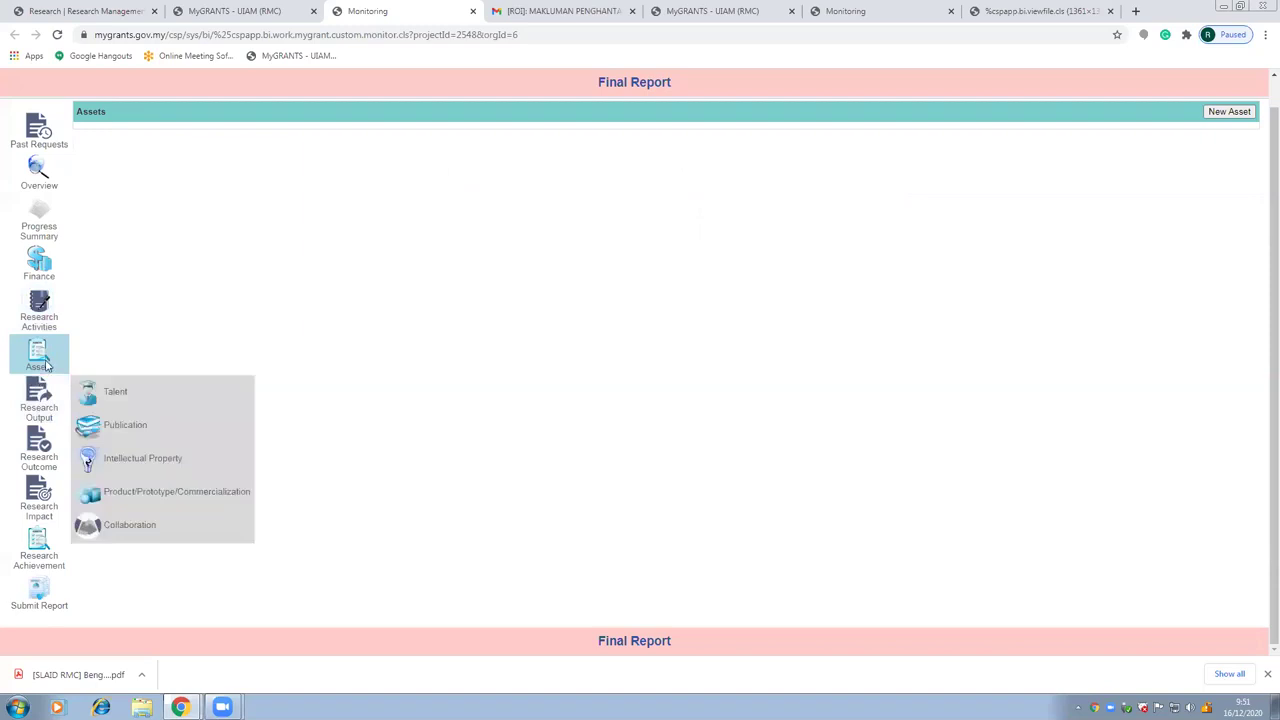
click(1226, 116)
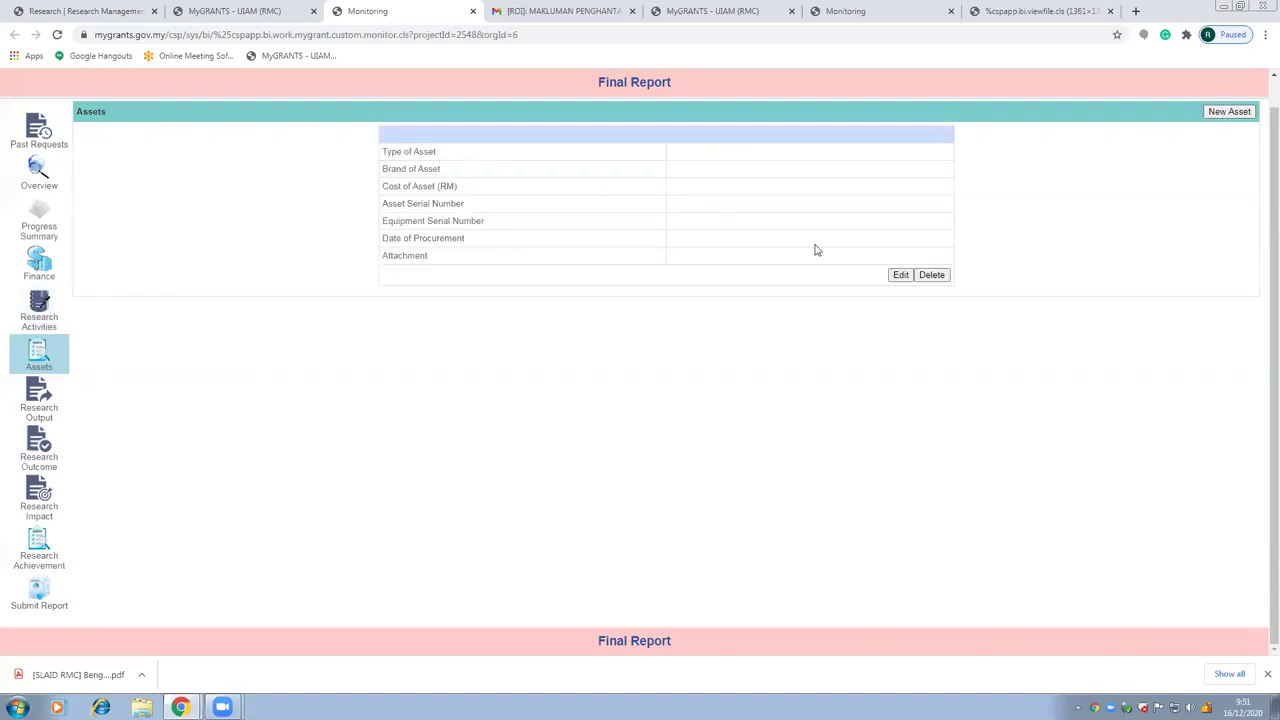
click(899, 276)
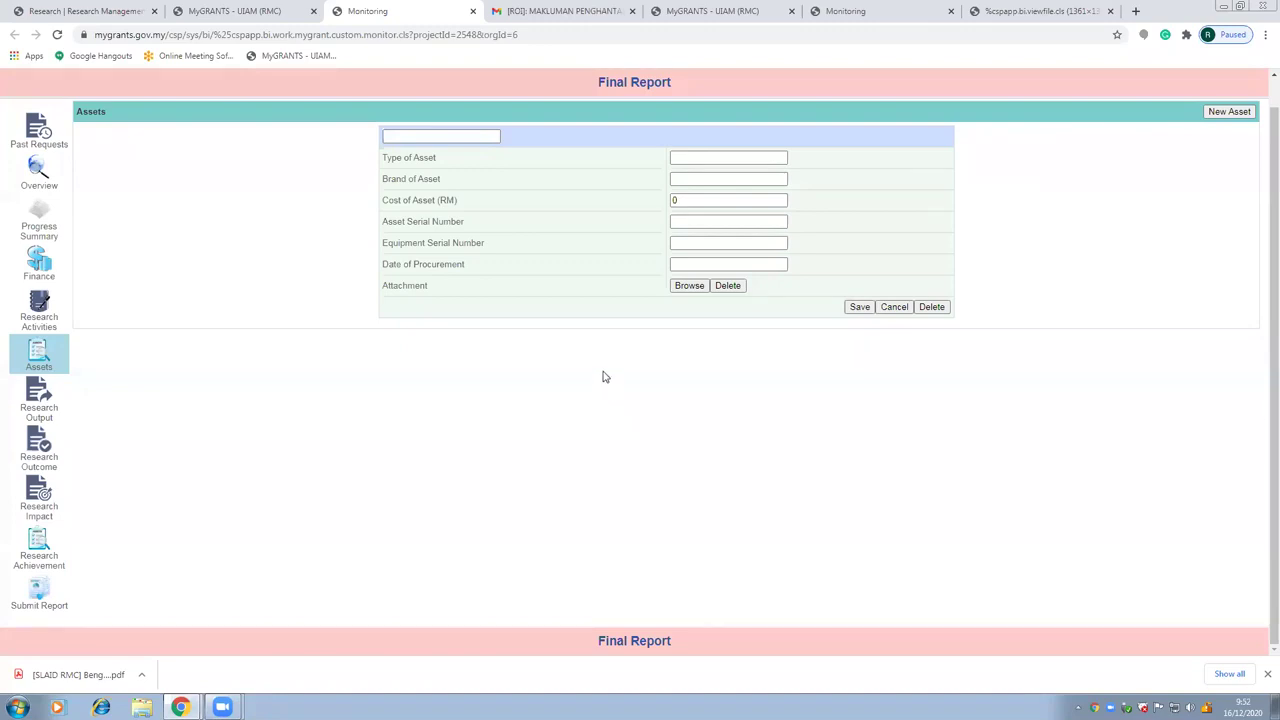
click(436, 137)
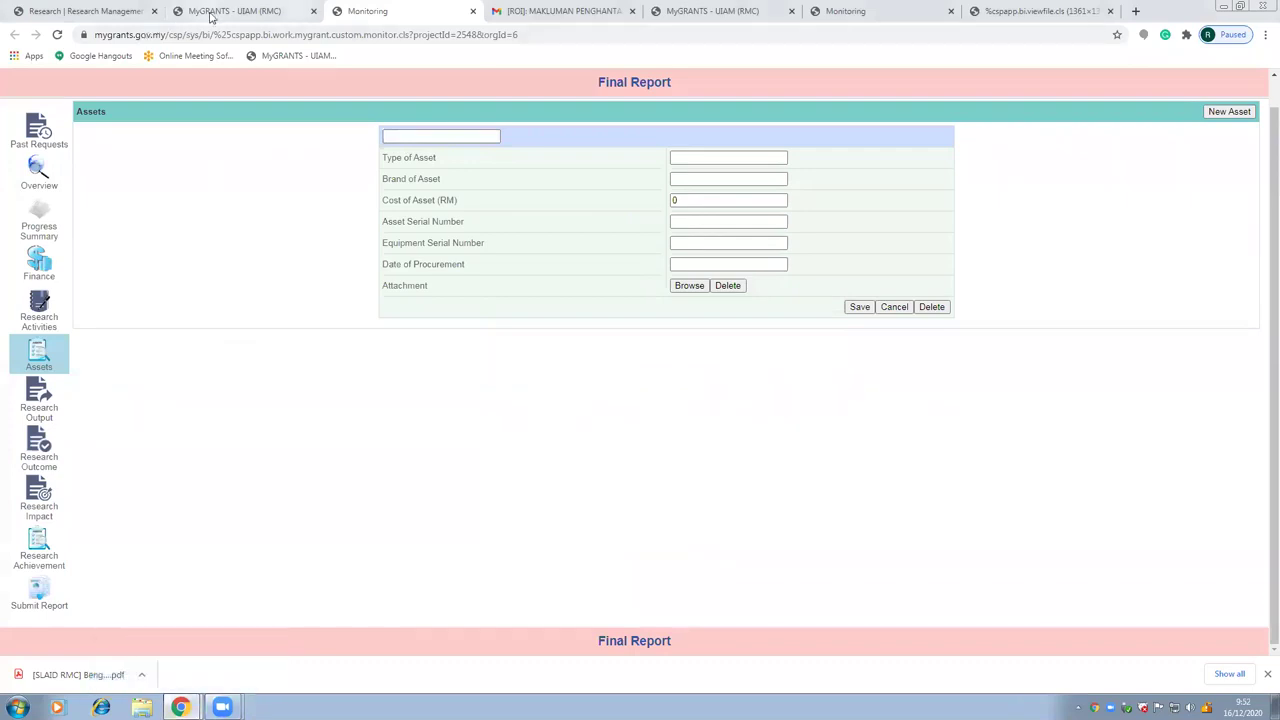
Switch to the IIUM research system and view the project's Asset page with its asset and equipment serial fields
click(134, 11)
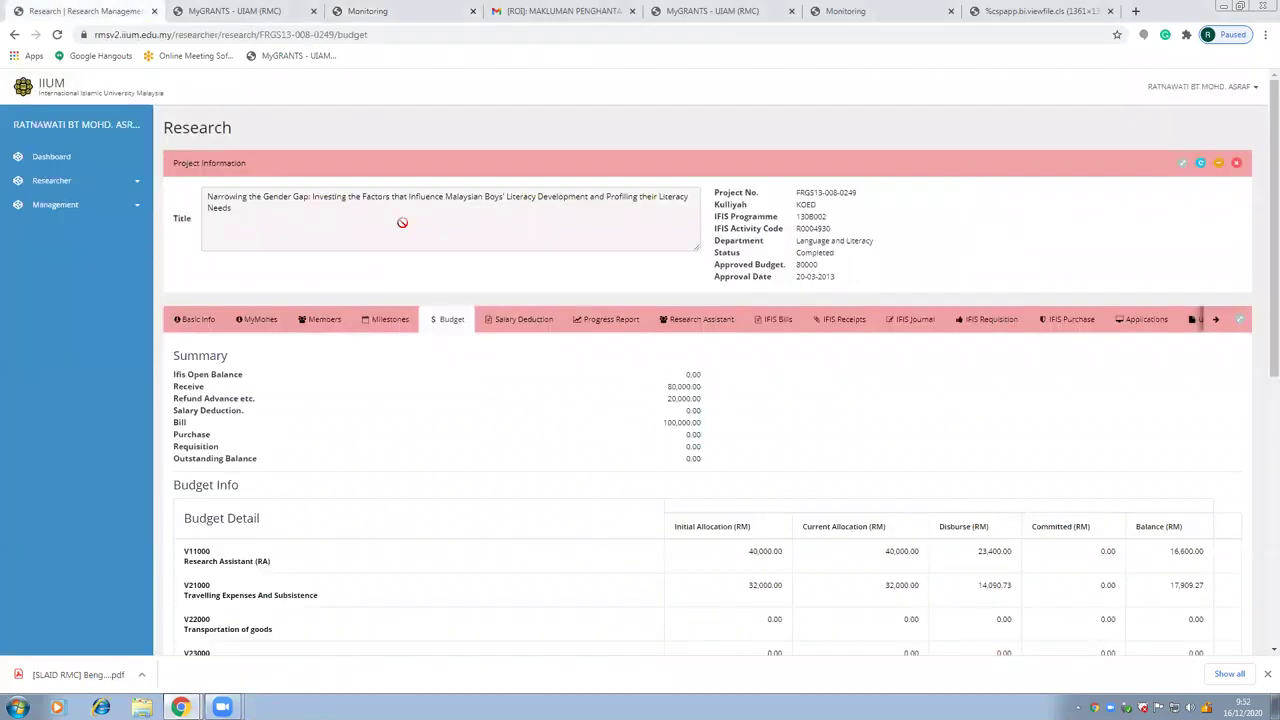
click(1214, 322)
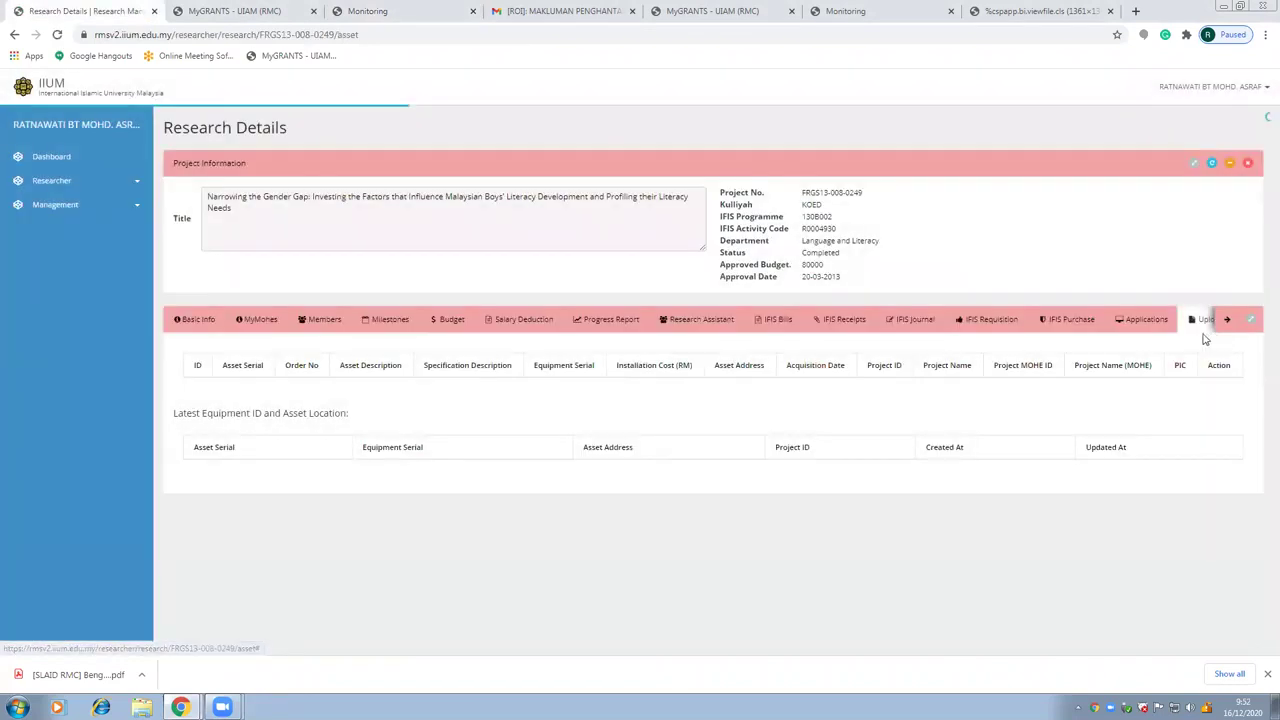
click(1225, 320)
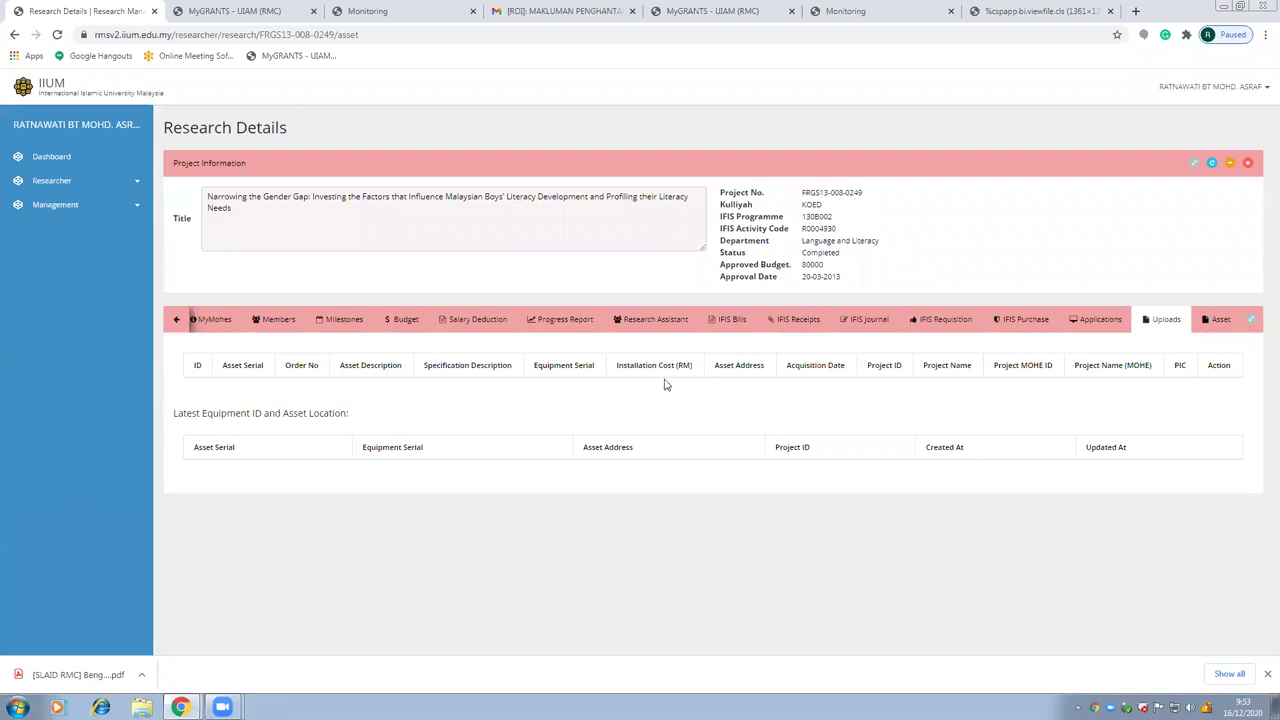
Return to the project's MyGRANTS monitoring record and save the new asset record with its fields left blank
click(360, 12)
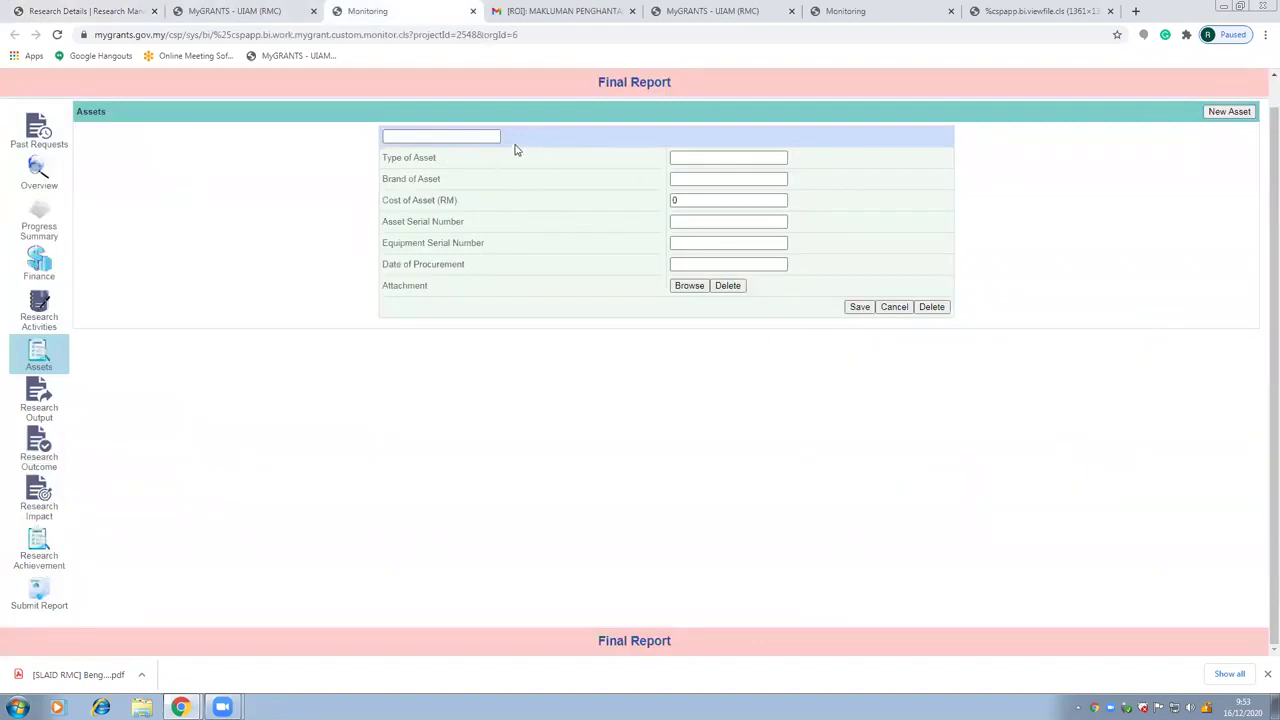
click(858, 307)
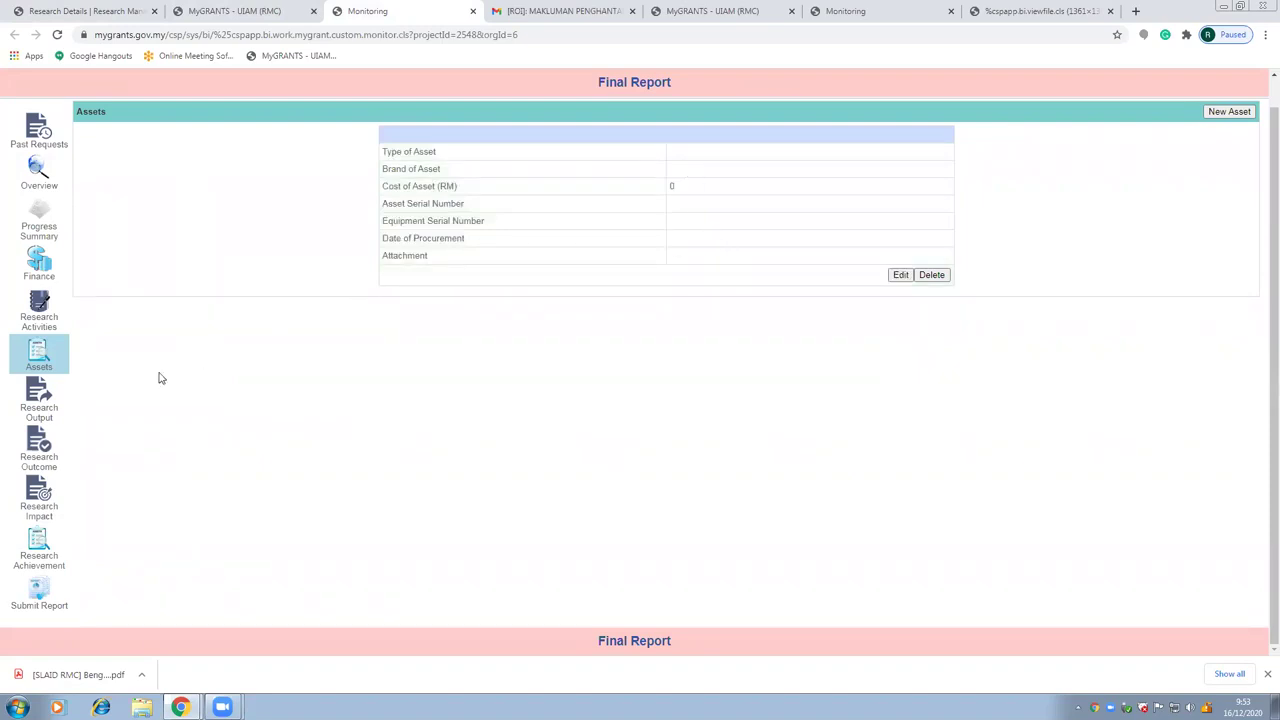
Add a new GRA record in the Talent section of Research Output and open it for editing
mouse_move(45, 400)
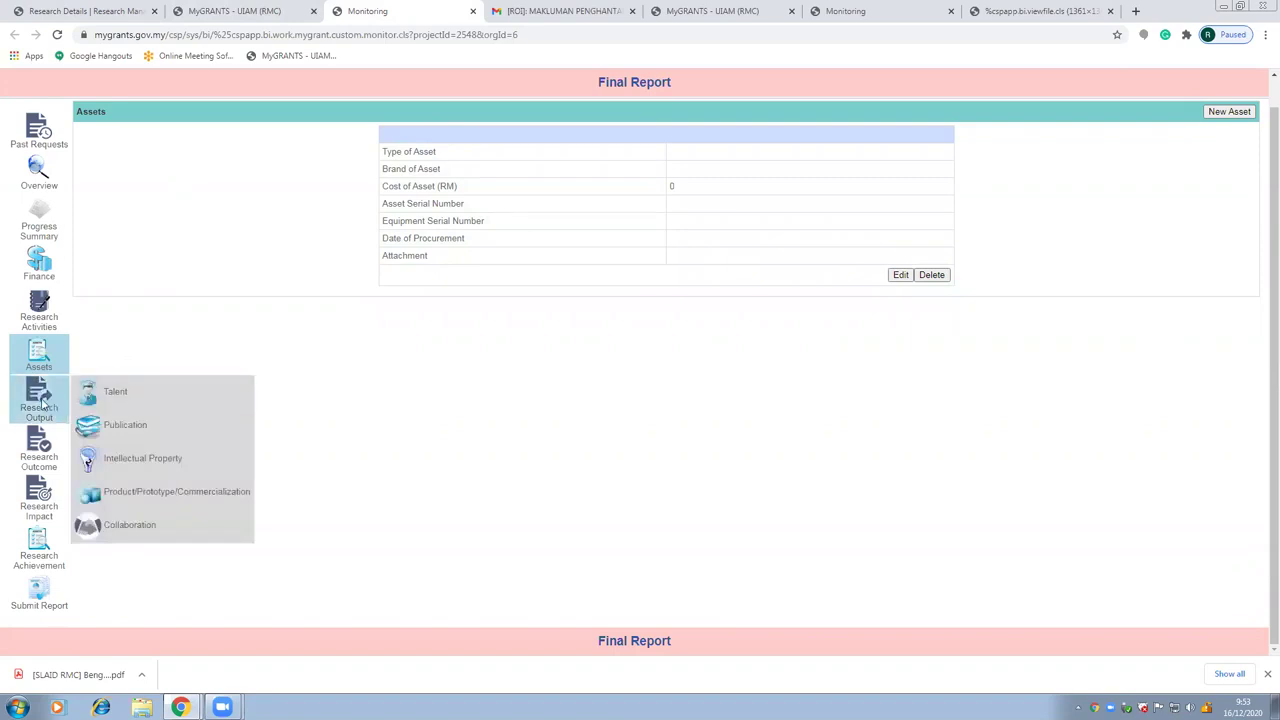
click(97, 402)
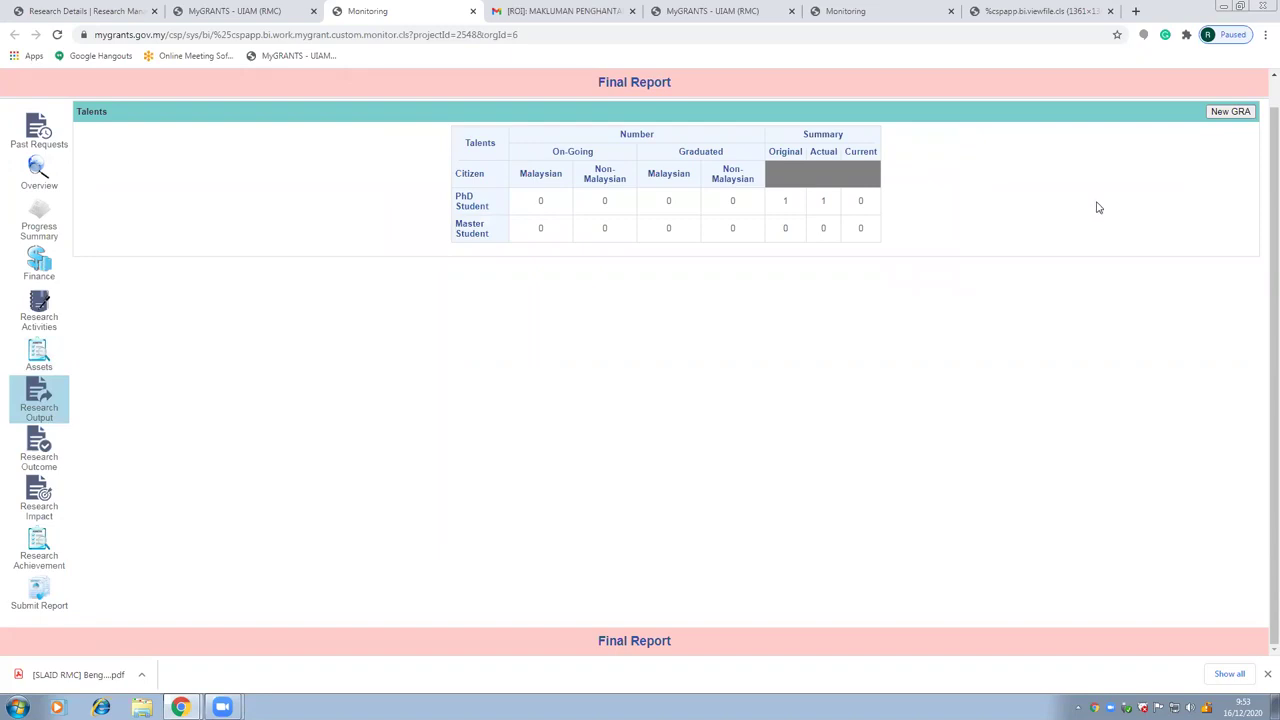
click(1223, 115)
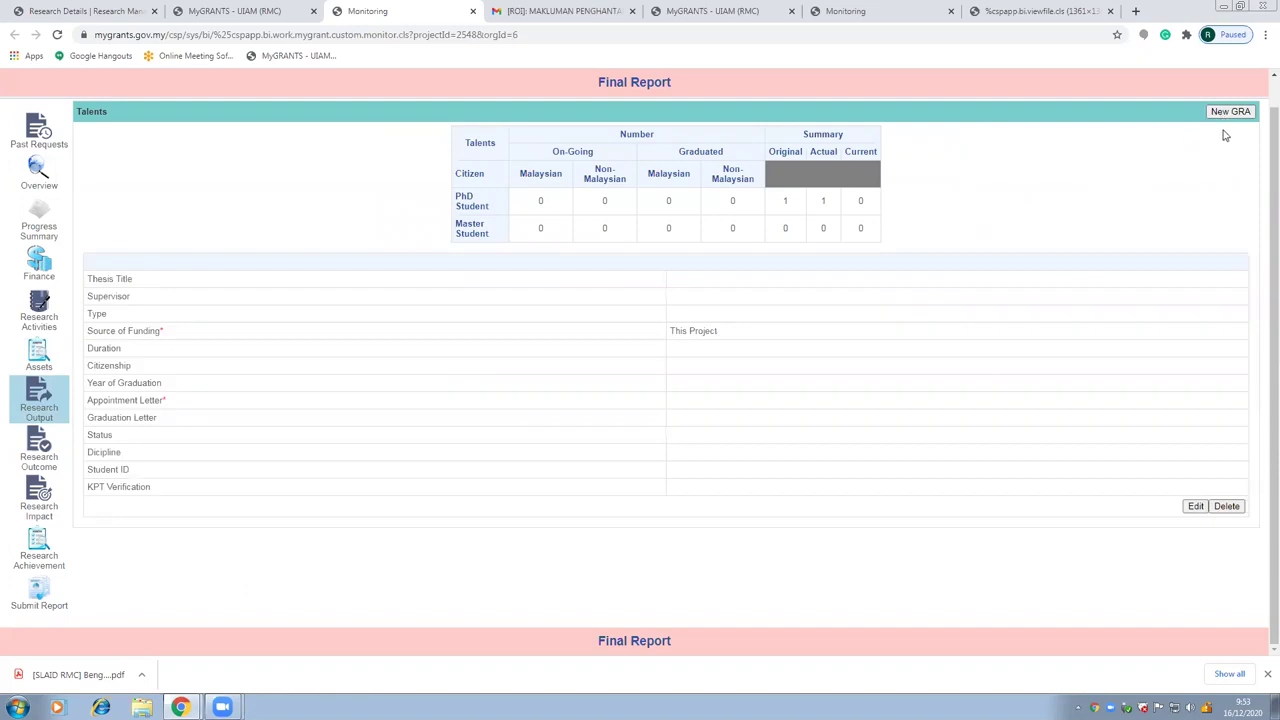
click(1195, 506)
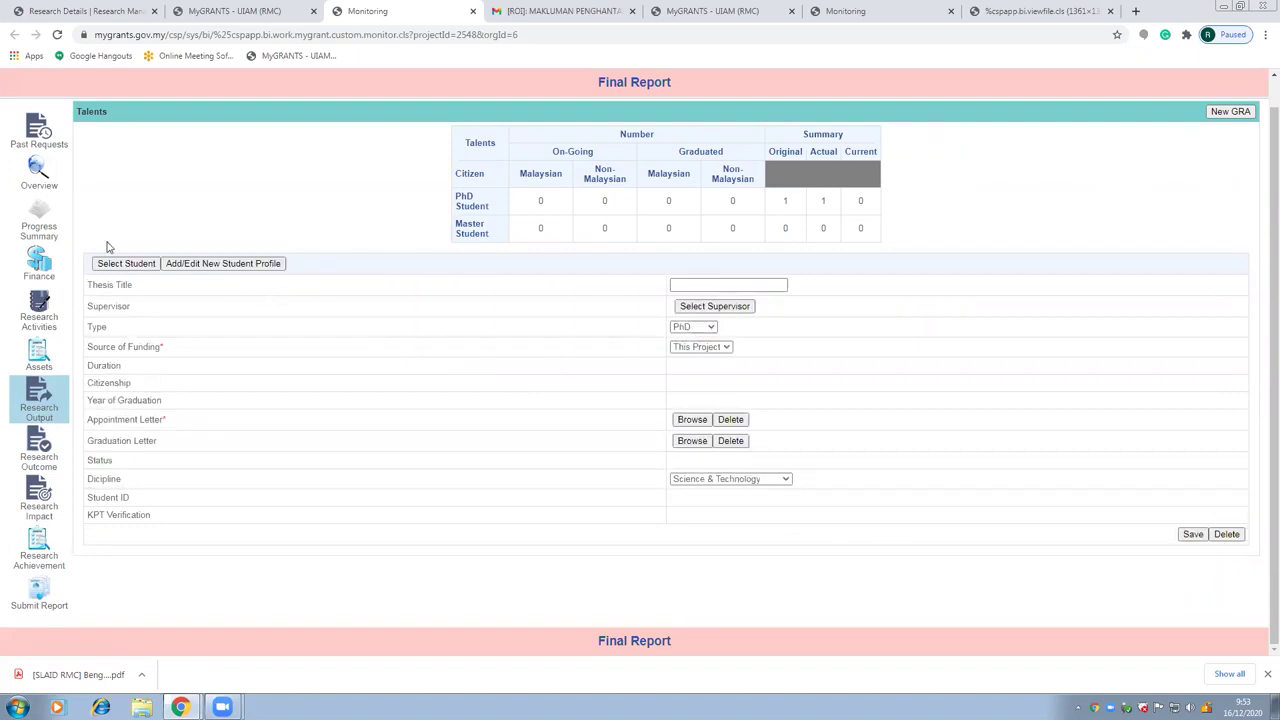
View the student selection window for the GRA record with its search by ID or name, and dismiss it
click(124, 267)
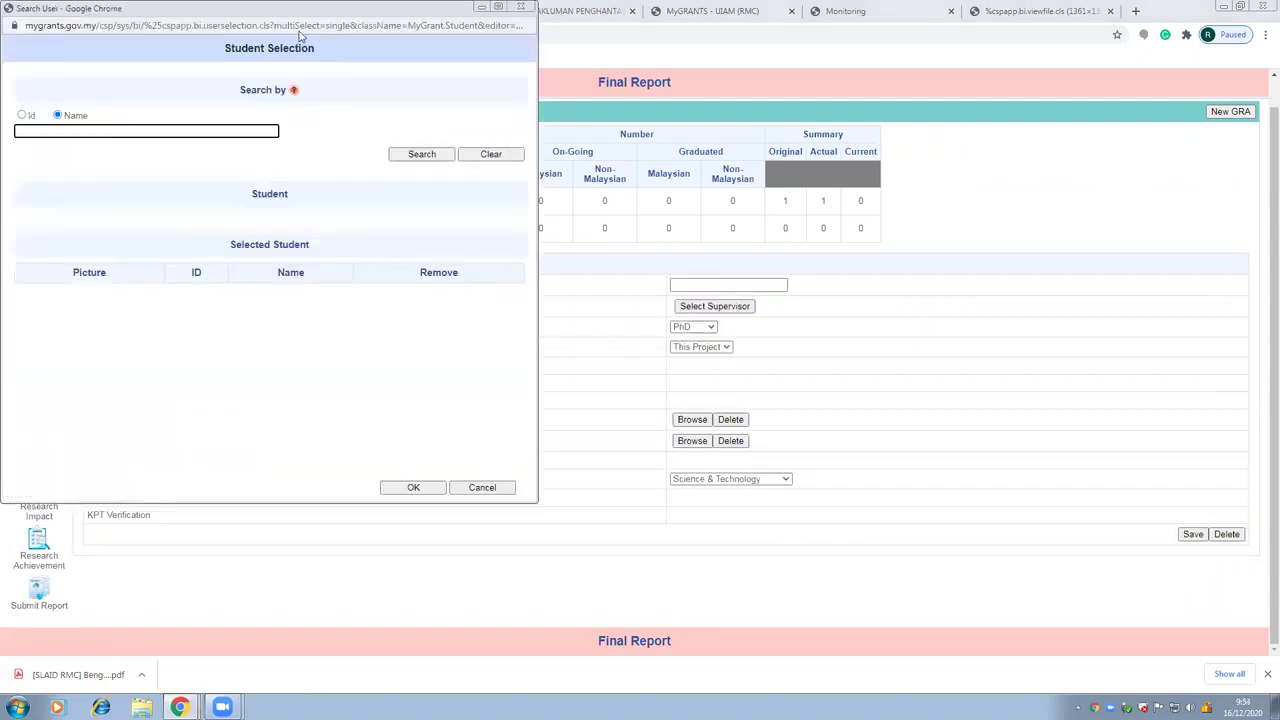
drag(320, 10, 383, 73)
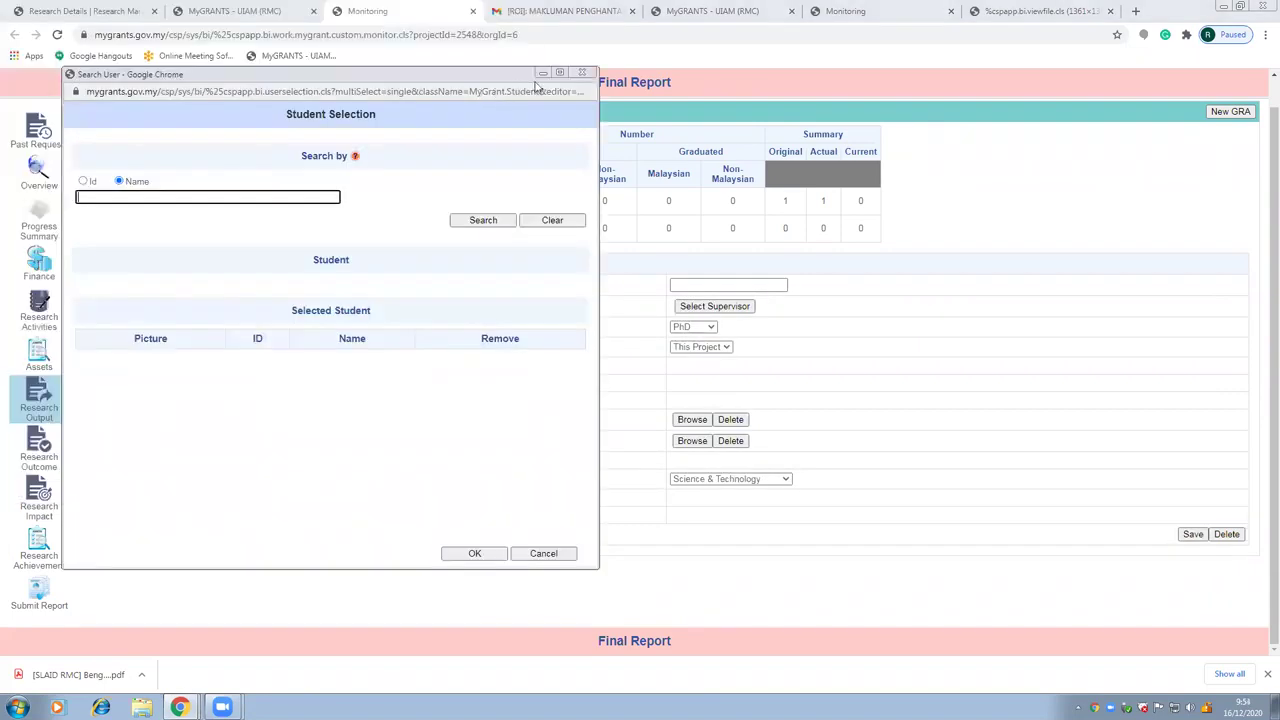
click(545, 73)
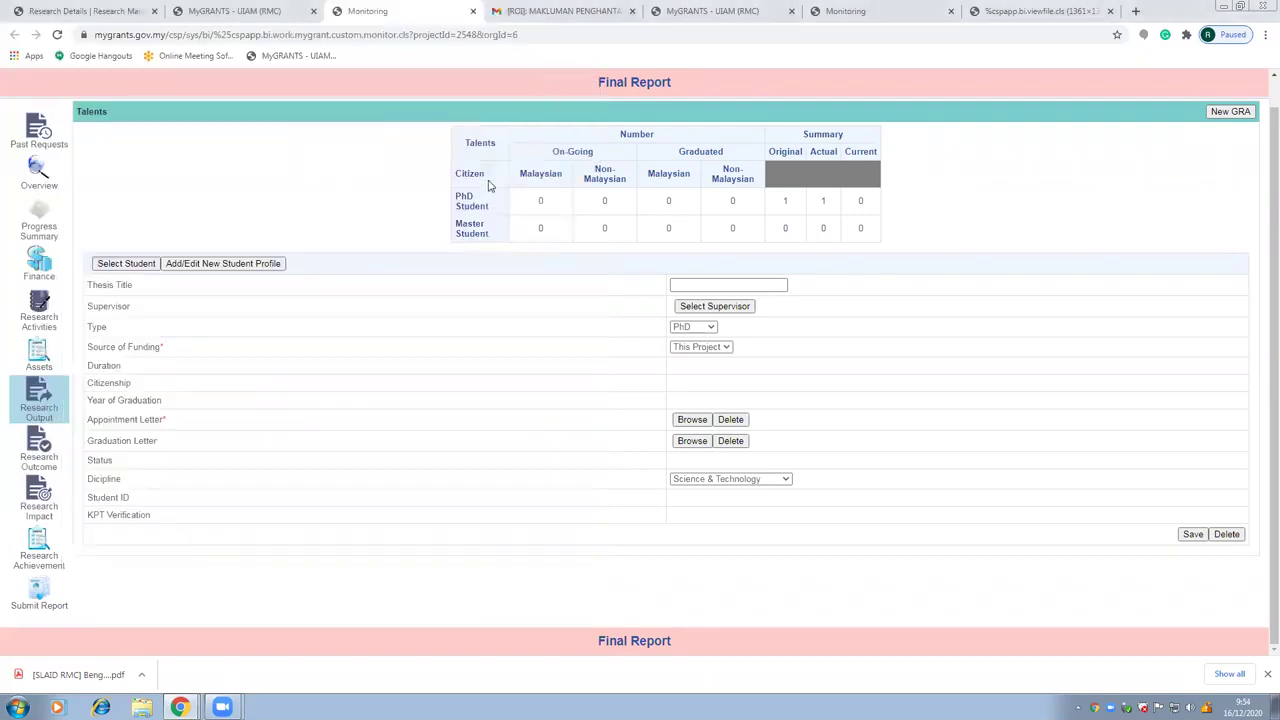
View the student list and the blank form for adding a student profile, and check the student selection window again
click(194, 268)
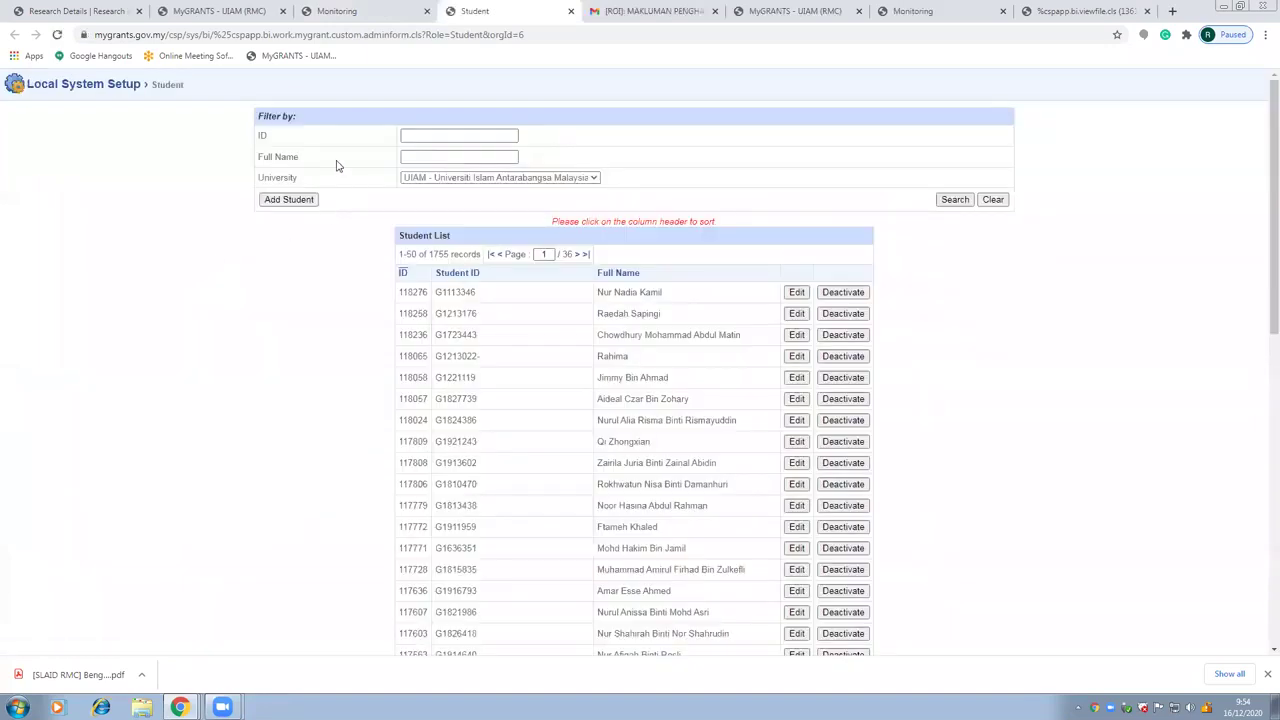
click(416, 156)
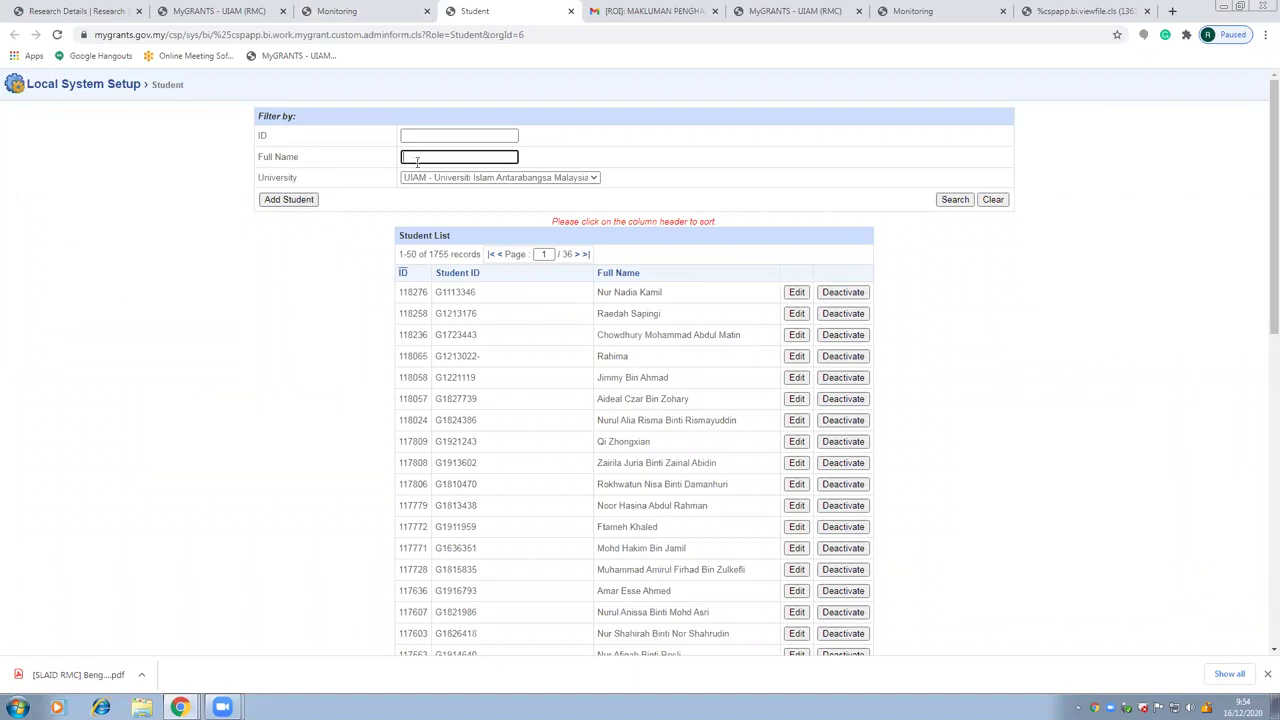
click(299, 202)
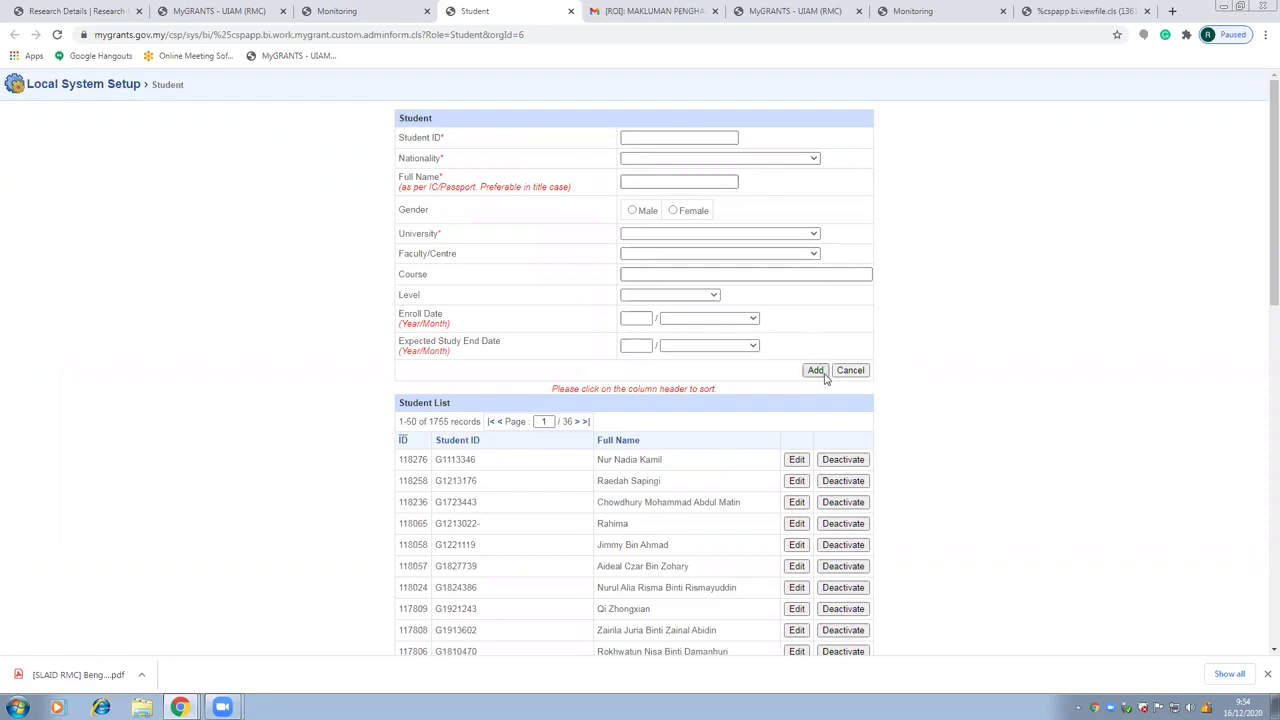
click(570, 13)
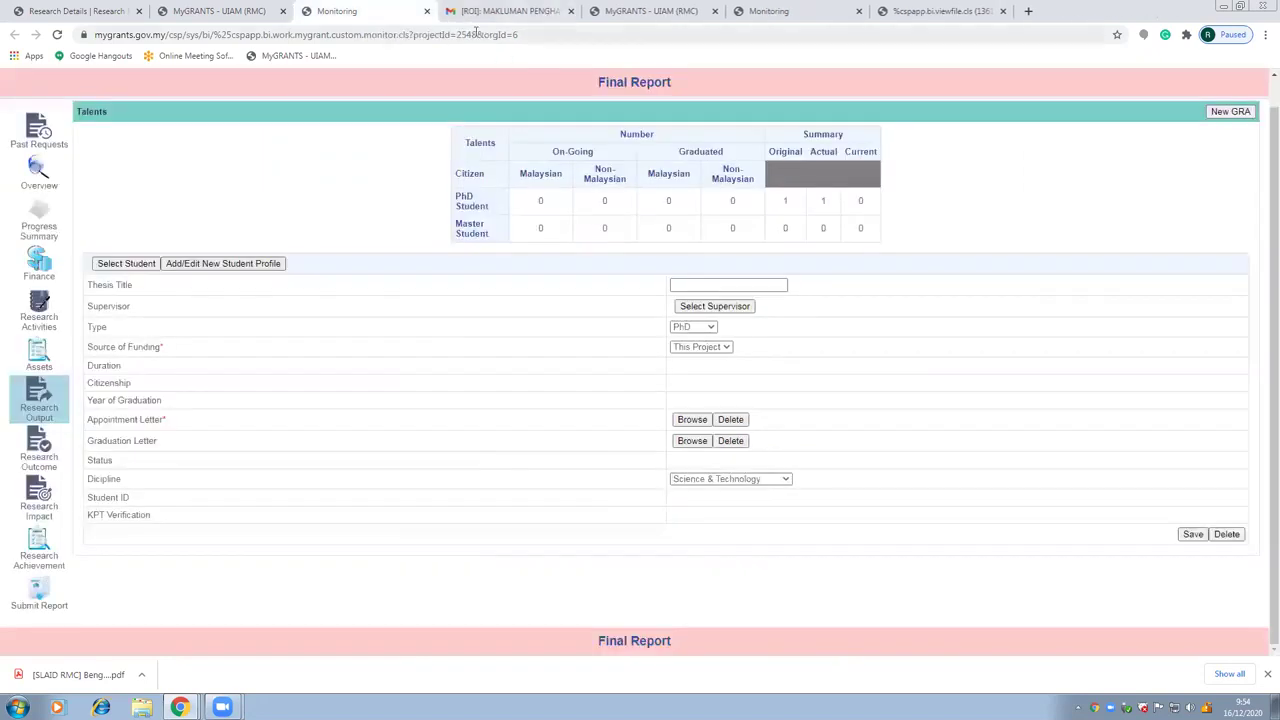
click(131, 263)
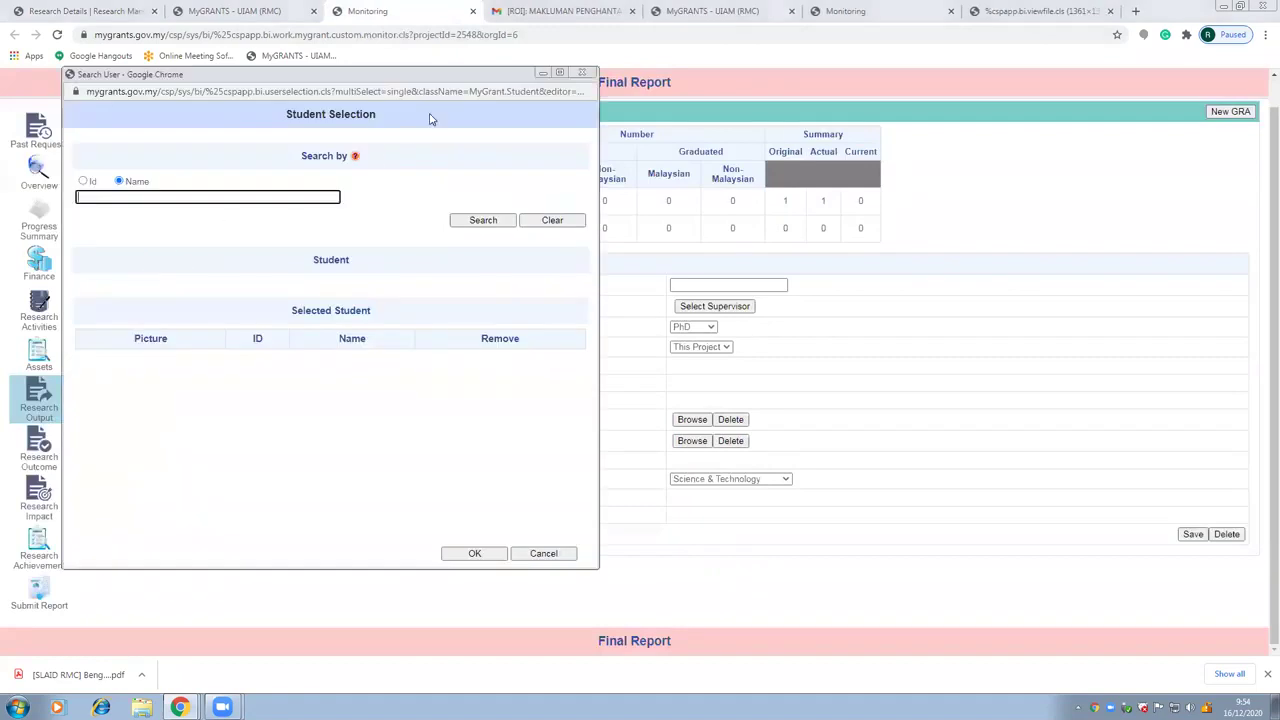
click(555, 75)
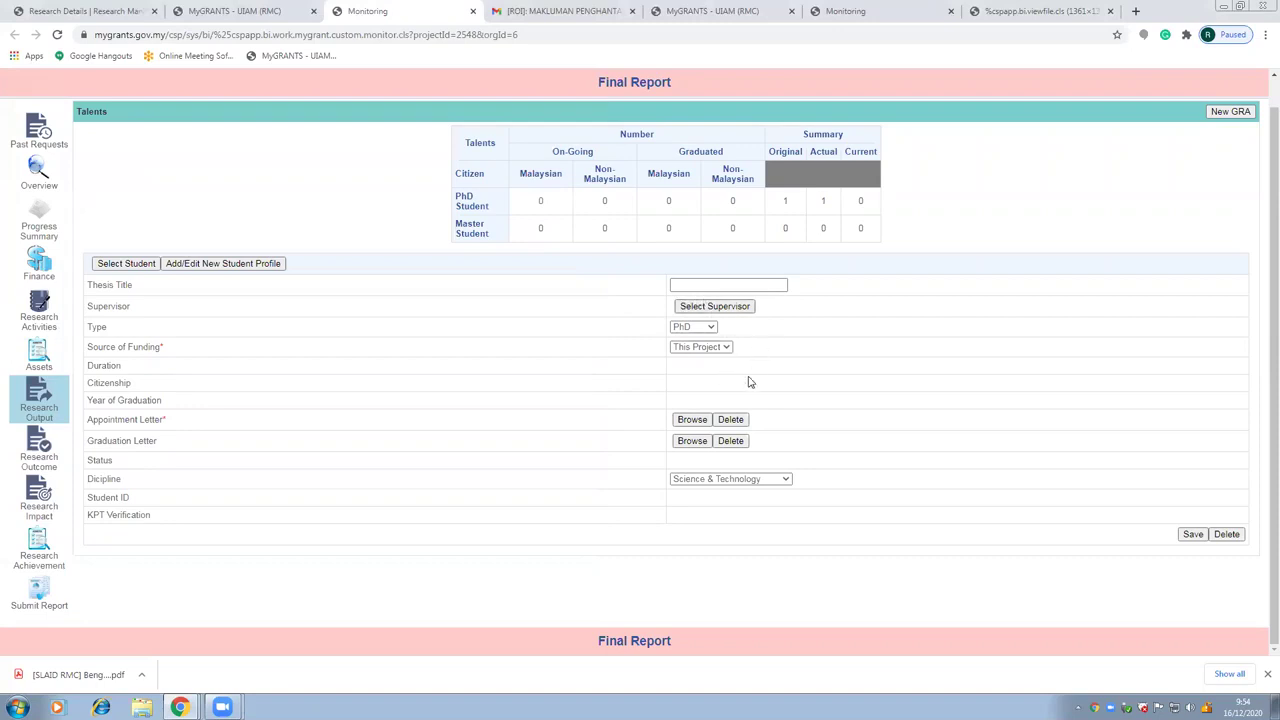
View the file attachment forms for the GRA's appointment letter and graduation letter without uploading anything
click(690, 420)
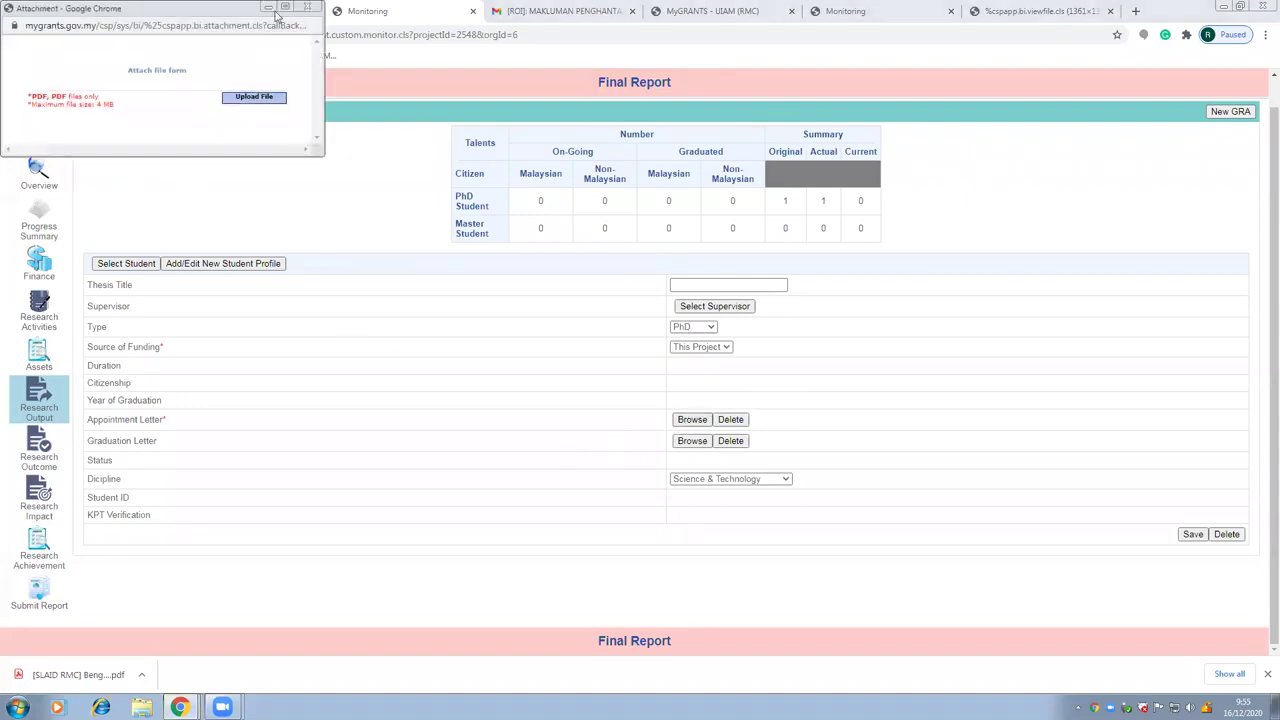
click(307, 7)
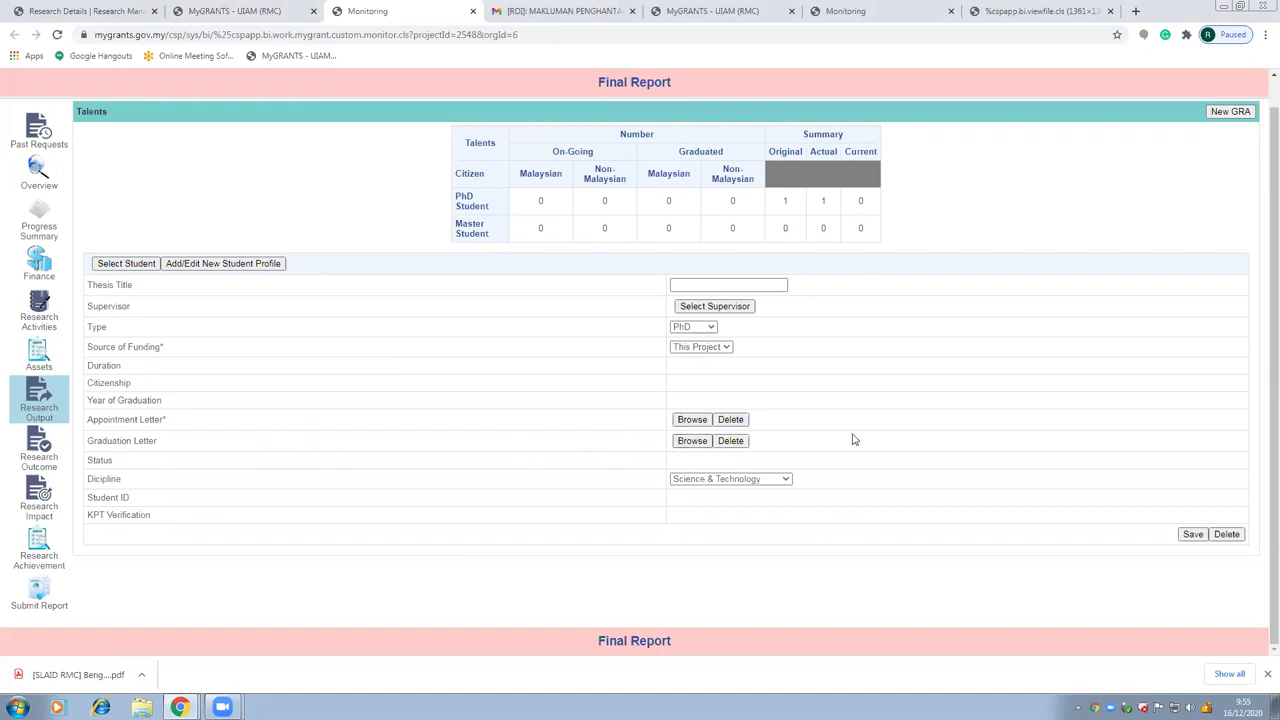
click(701, 445)
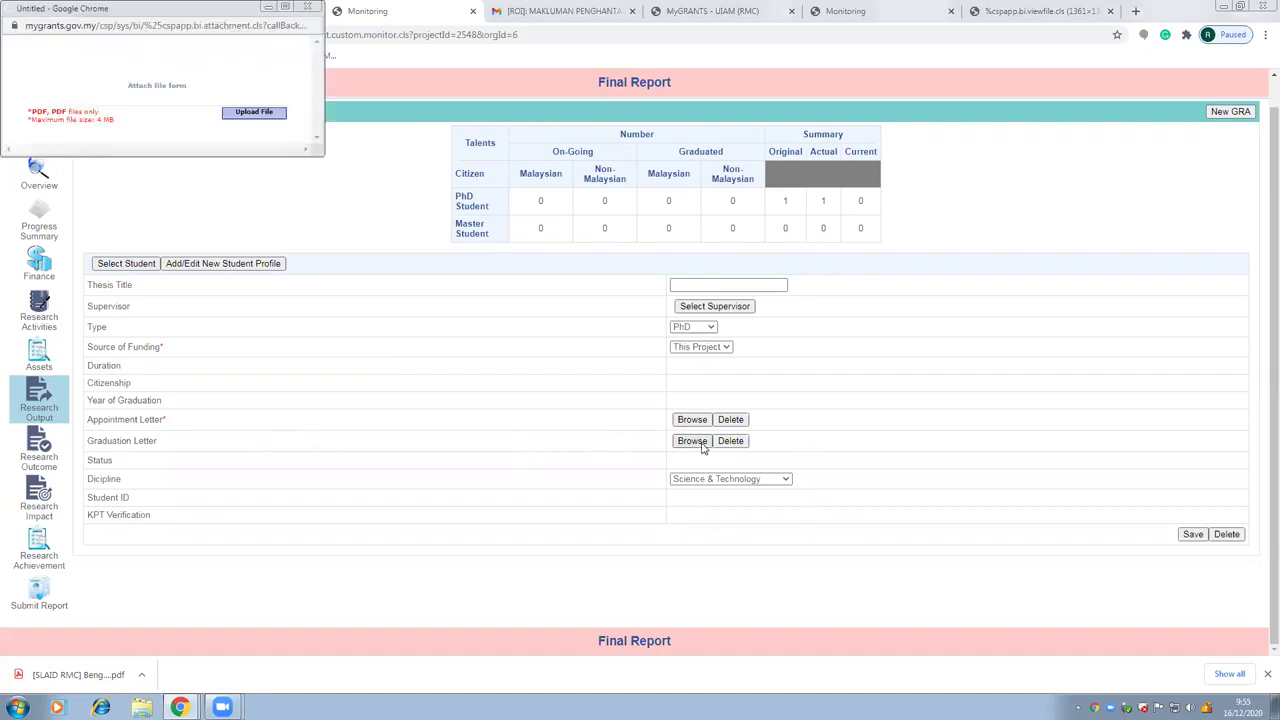
drag(237, 12, 294, 77)
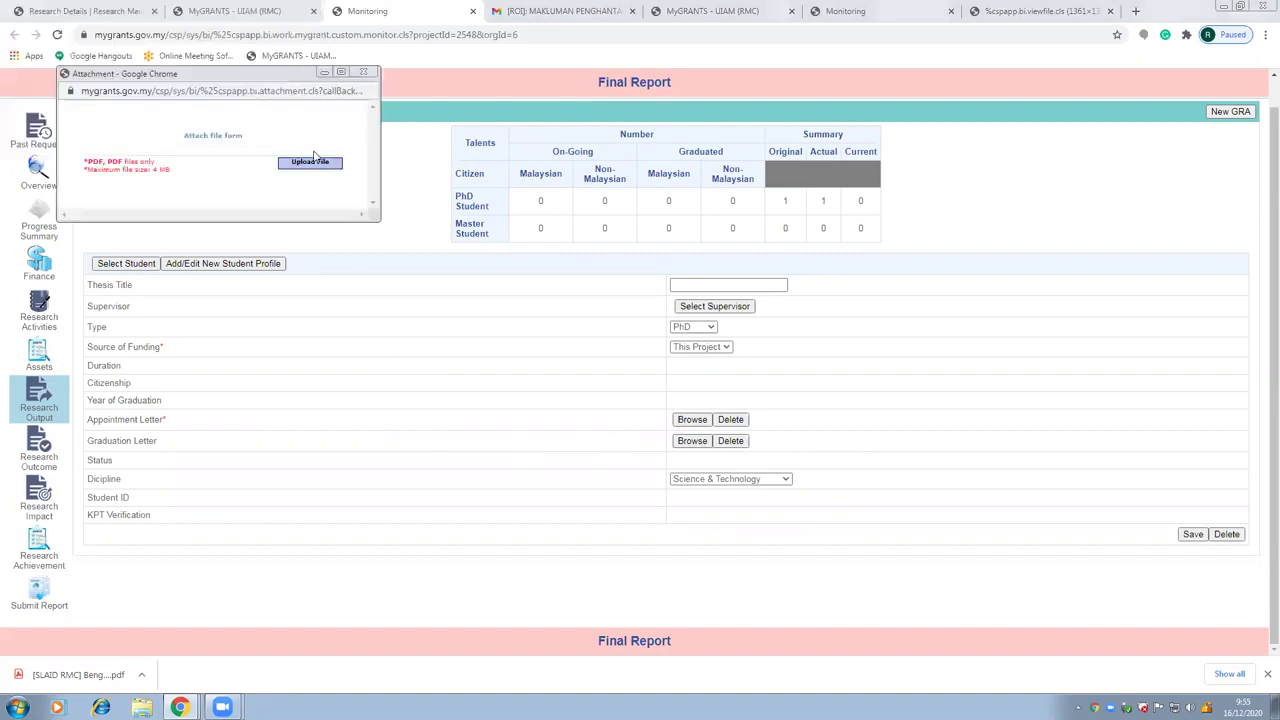
click(367, 75)
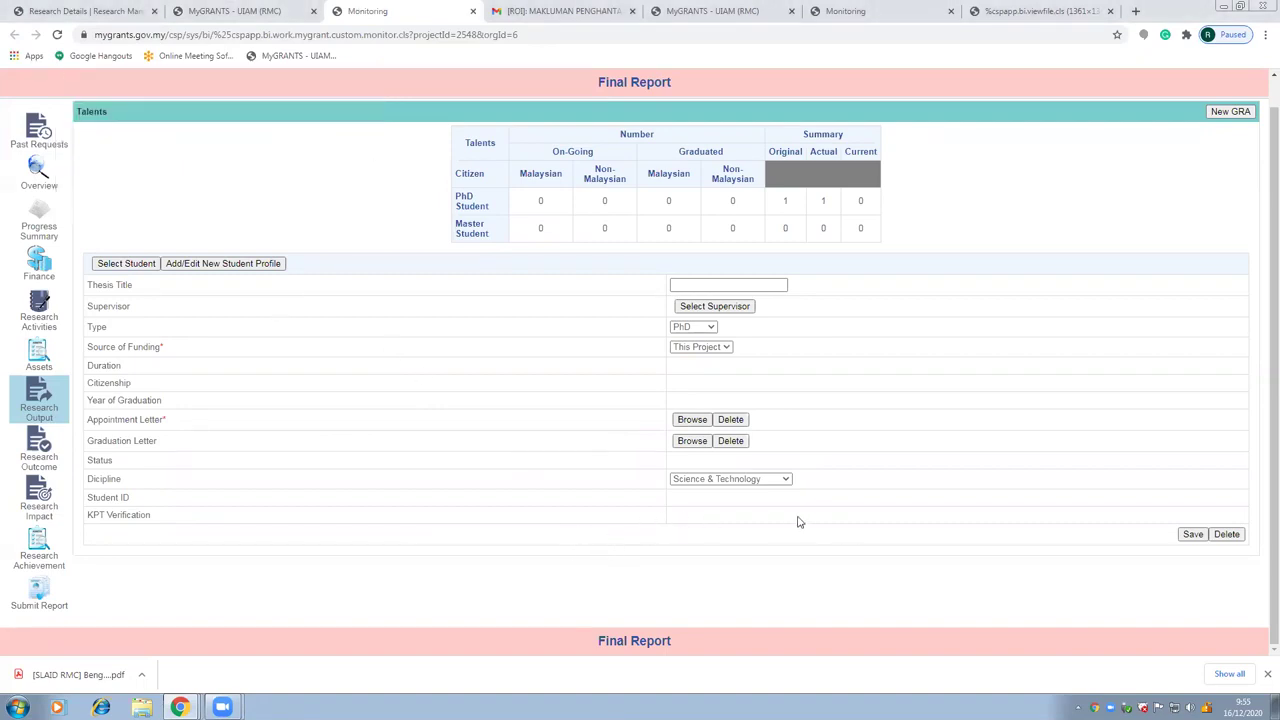
Delete the blank GRA record from the Talents section
click(1224, 535)
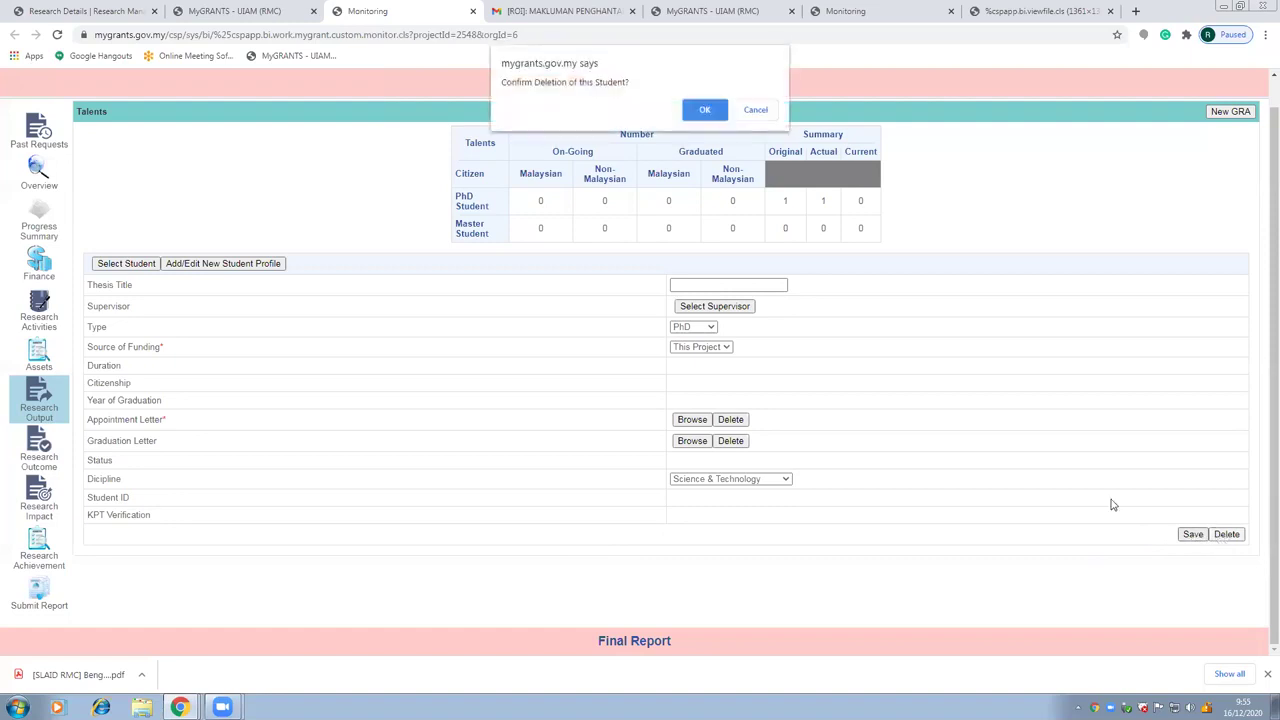
click(697, 110)
Add a new publication record in the Publication section of Research Output and open it for editing
mouse_move(43, 400)
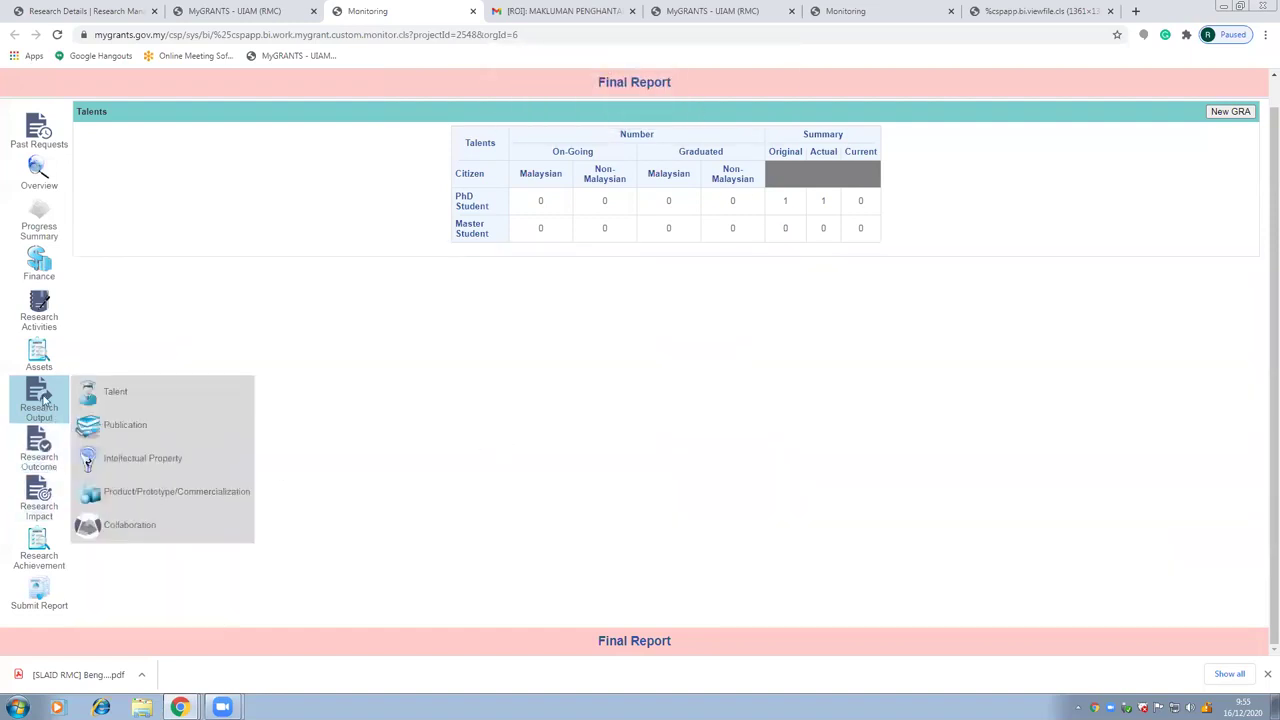
click(128, 426)
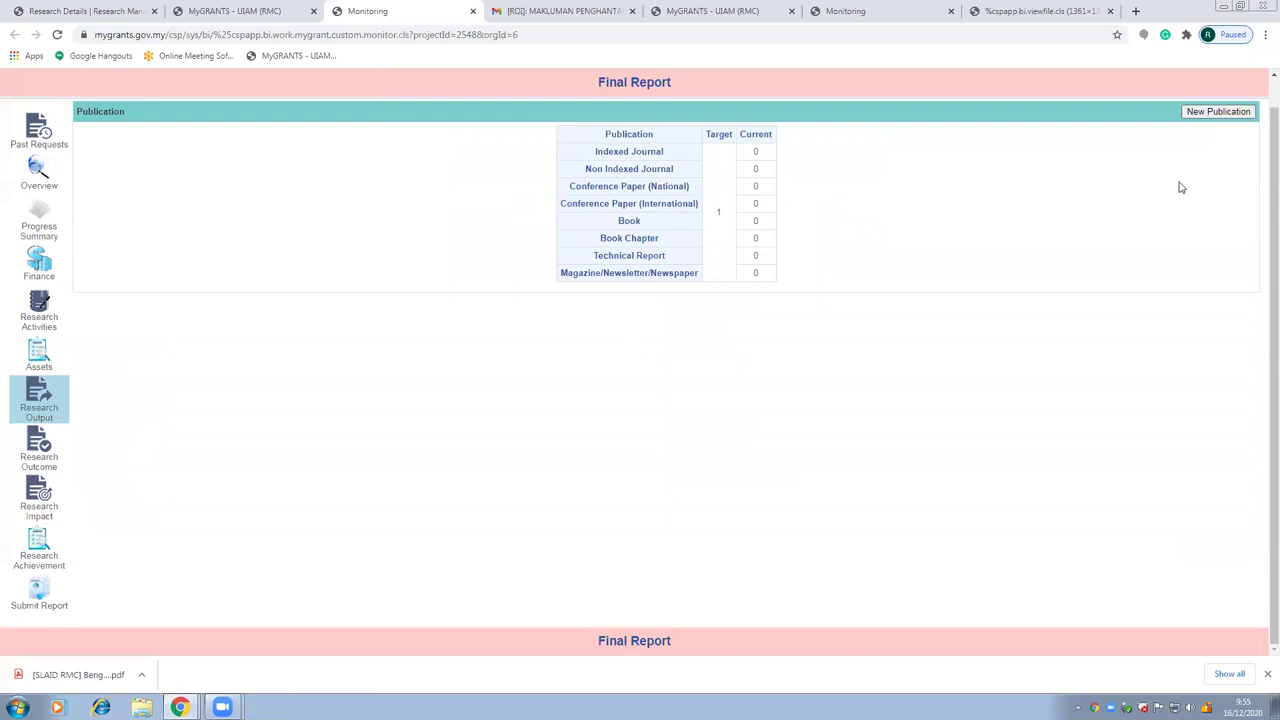
click(1211, 117)
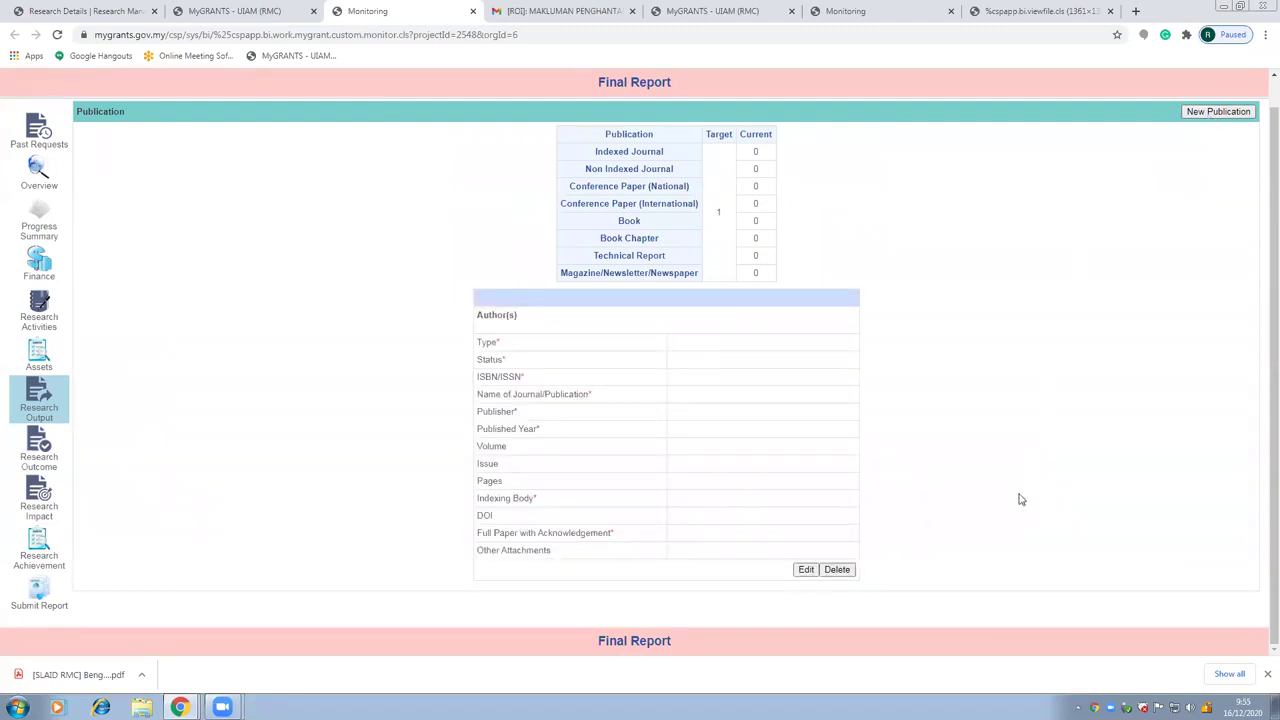
click(805, 570)
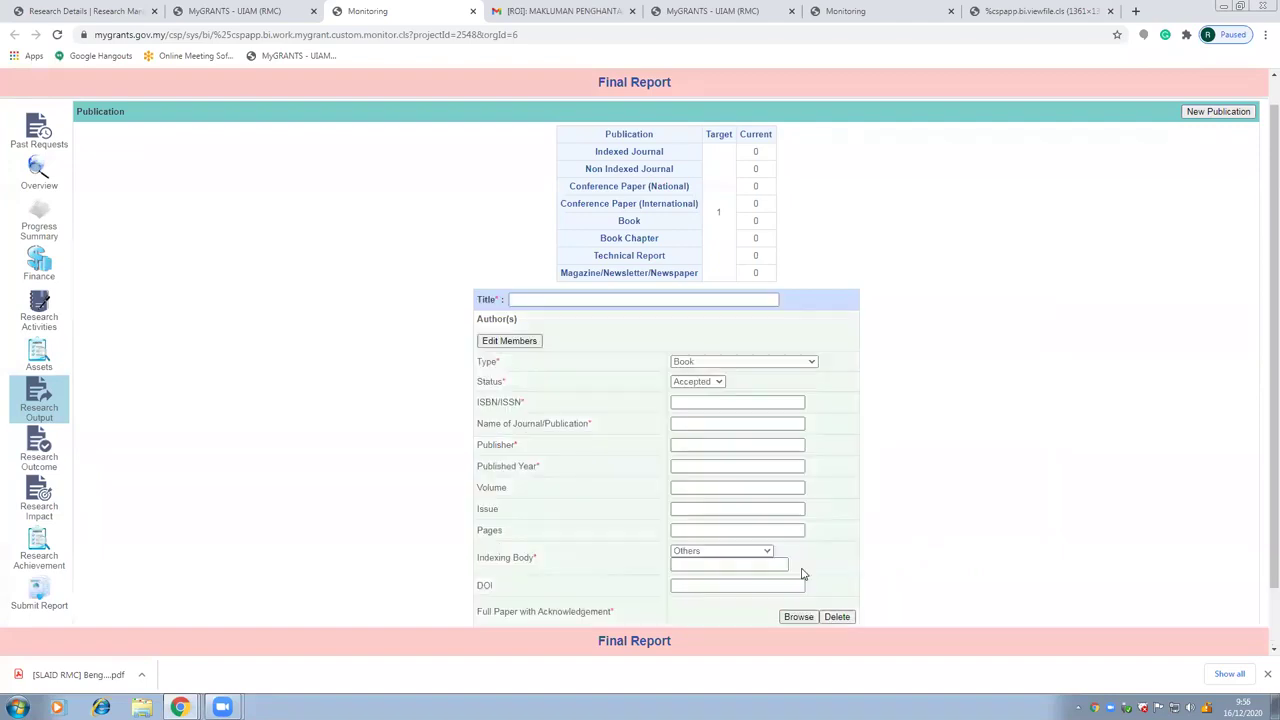
Examine the publication form's title field and the available choices for publication type and status
scroll(930, 418, down, 1)
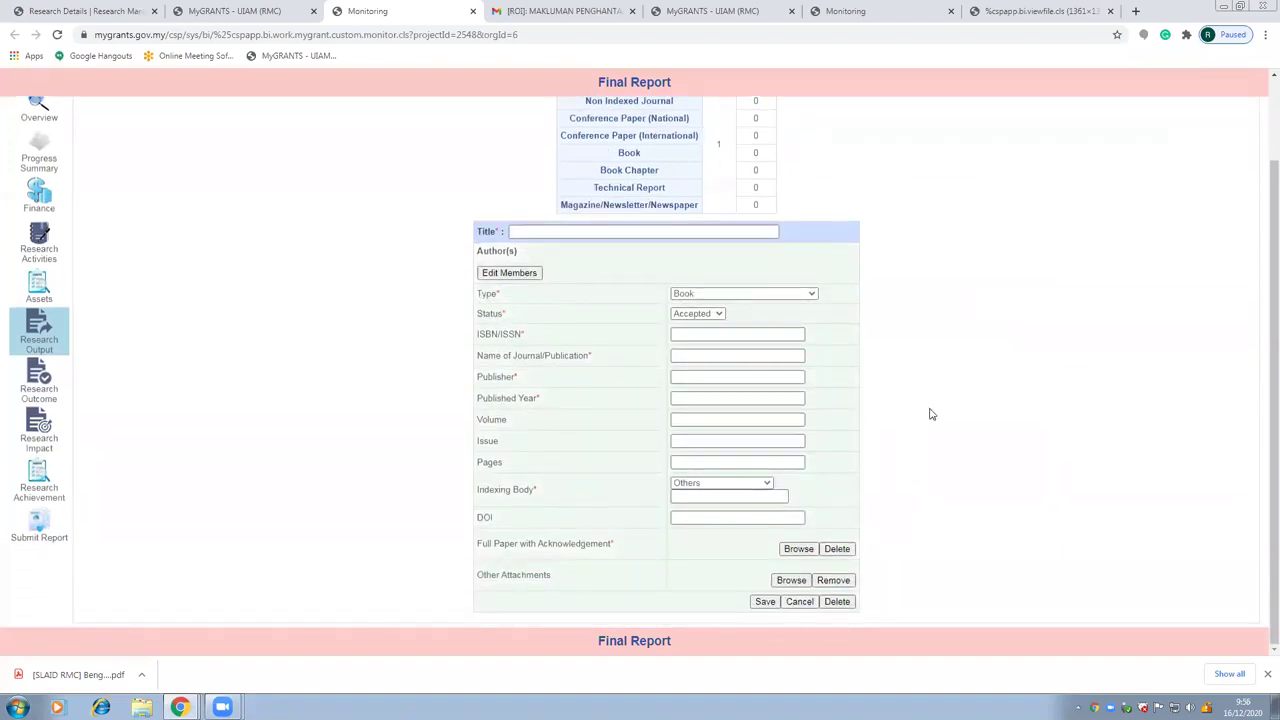
click(673, 233)
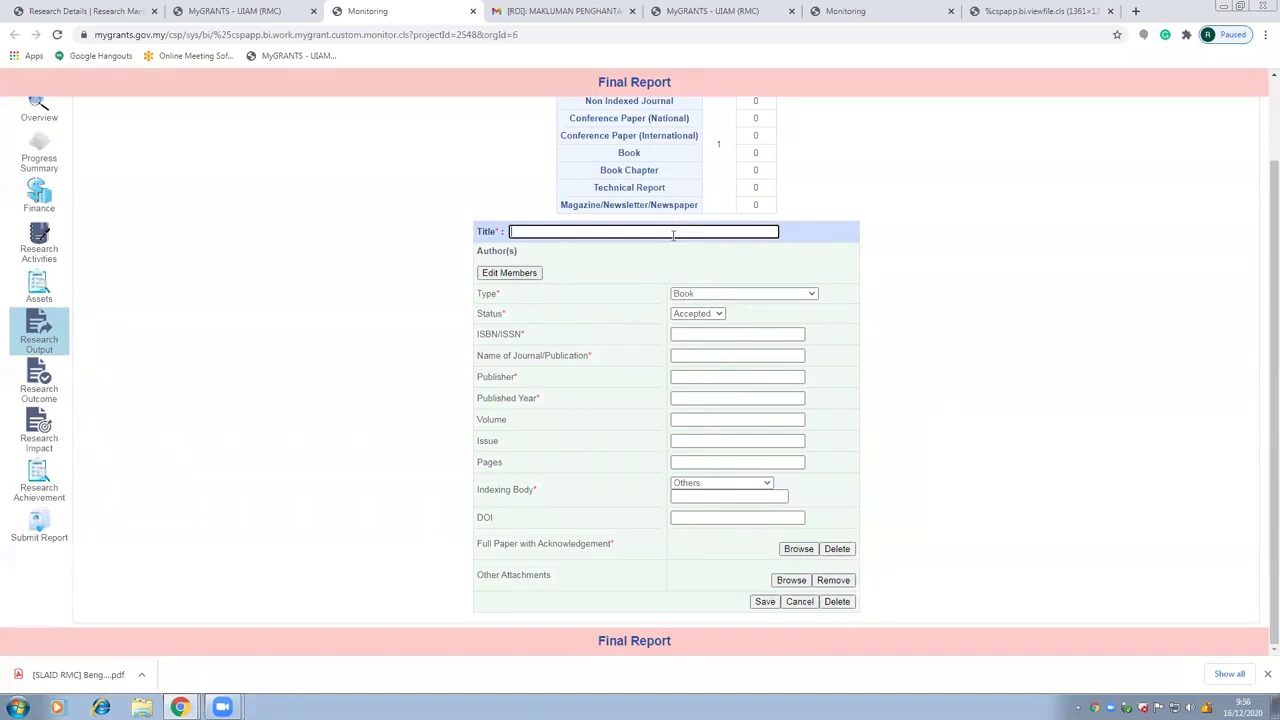
click(760, 296)
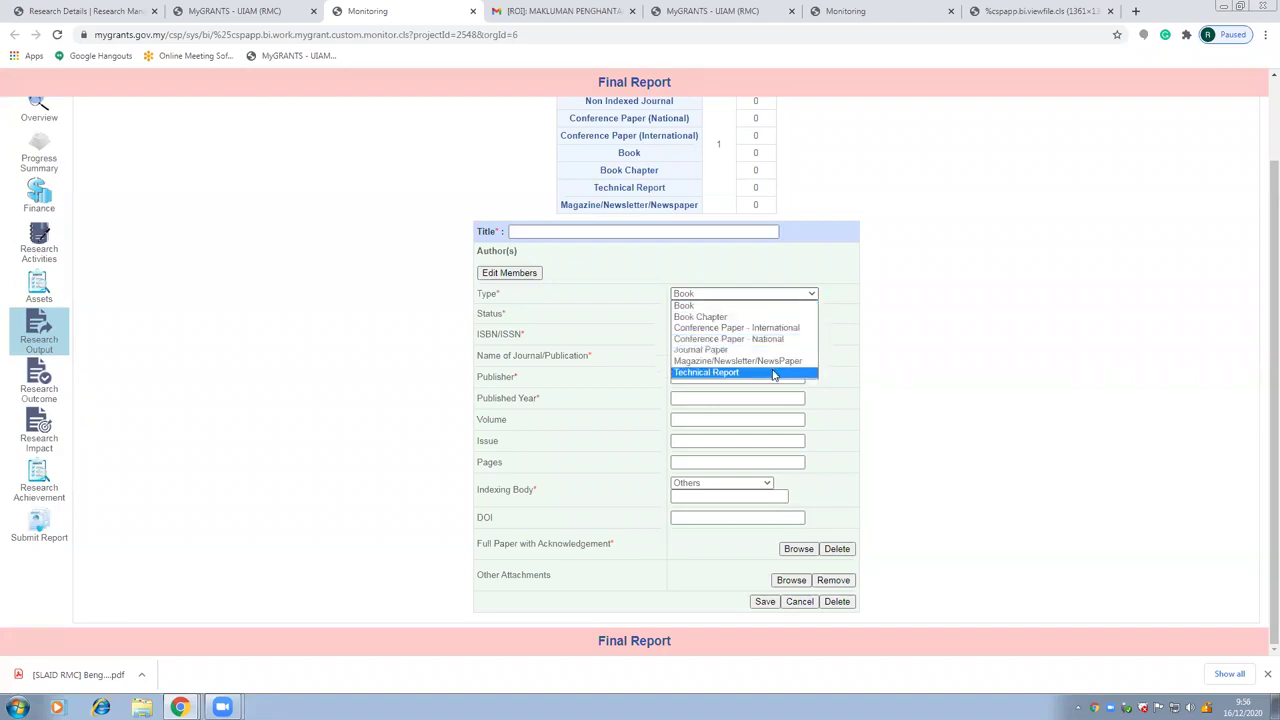
click(889, 348)
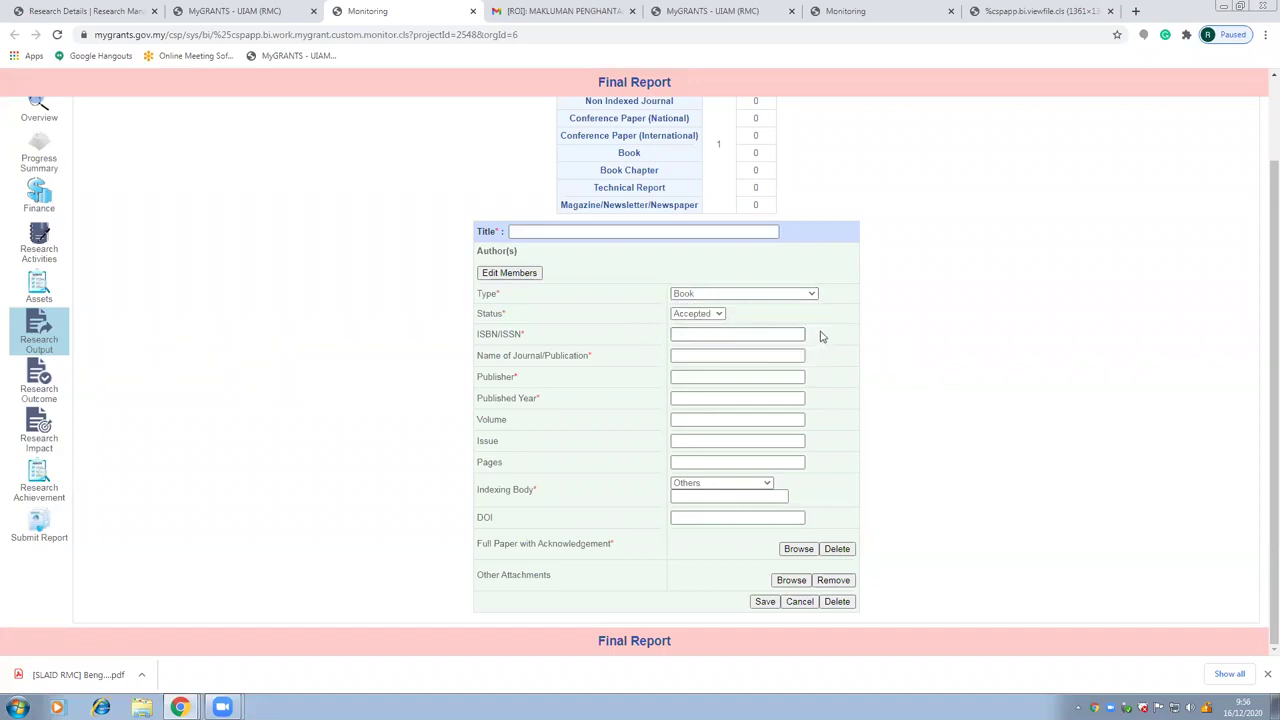
click(716, 316)
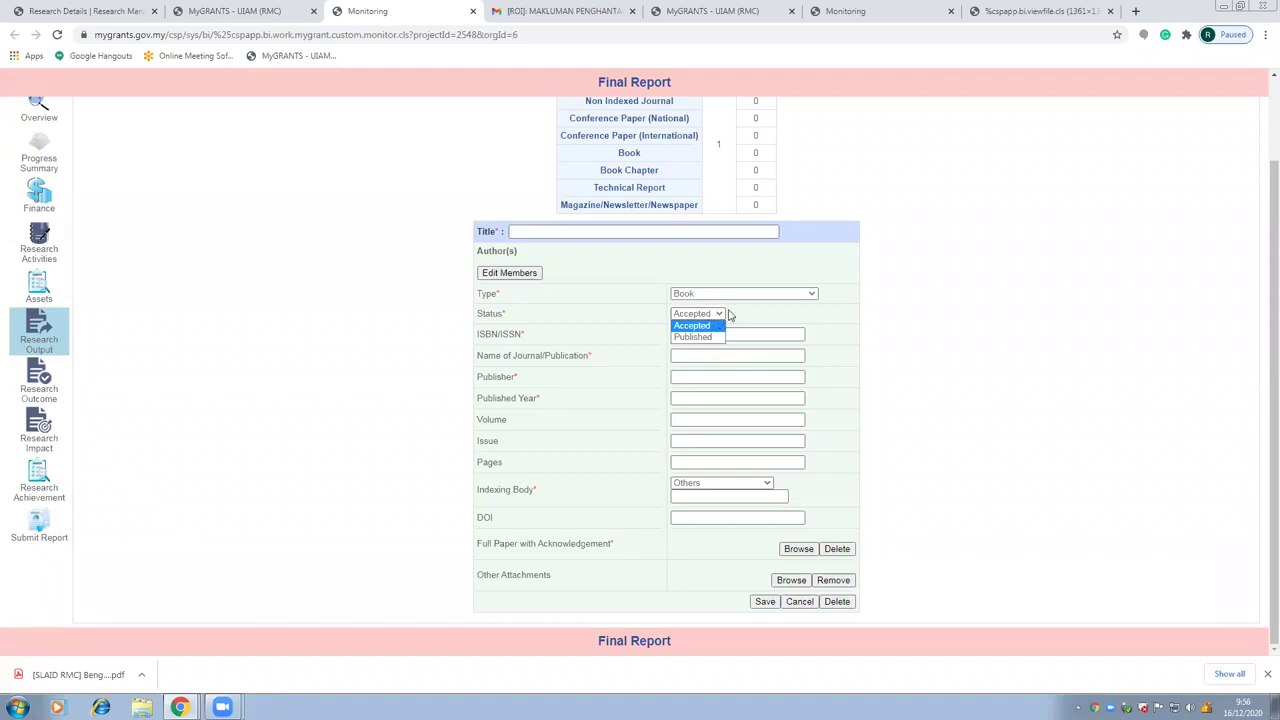
click(720, 316)
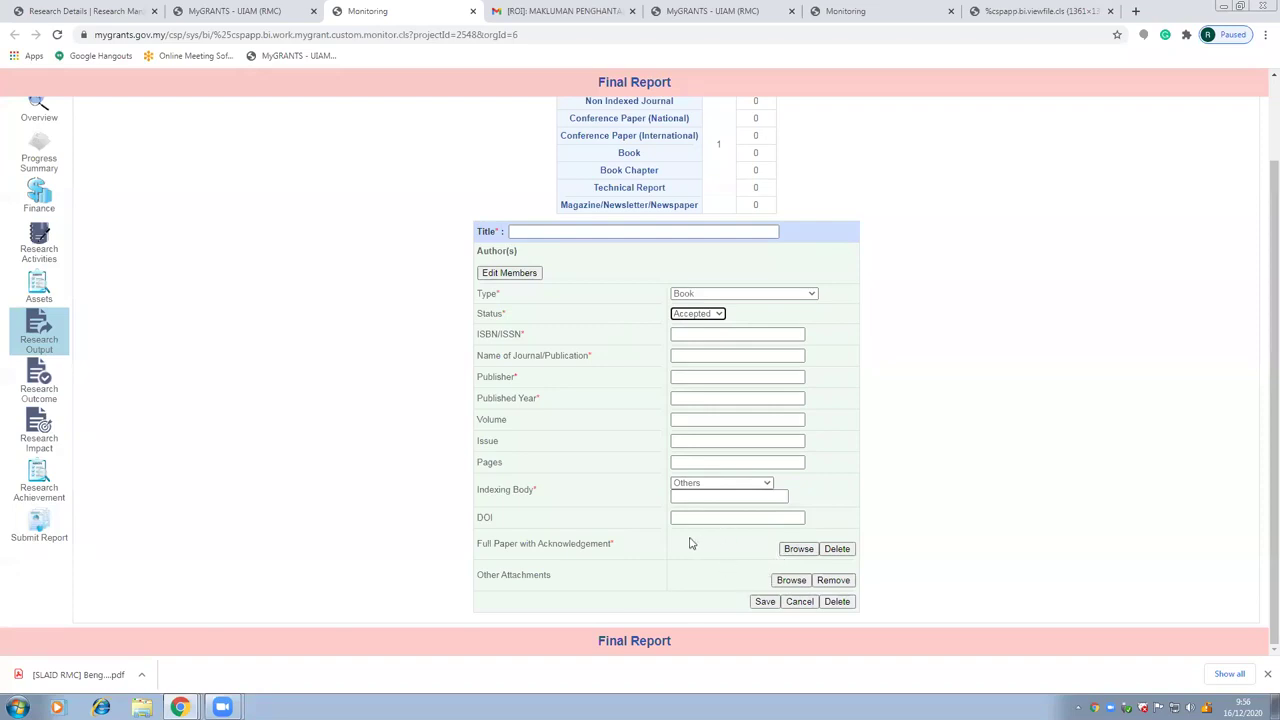
View the attachment form for the publication's full paper with acknowledgement, and bring up the list of Research Output sections
click(795, 550)
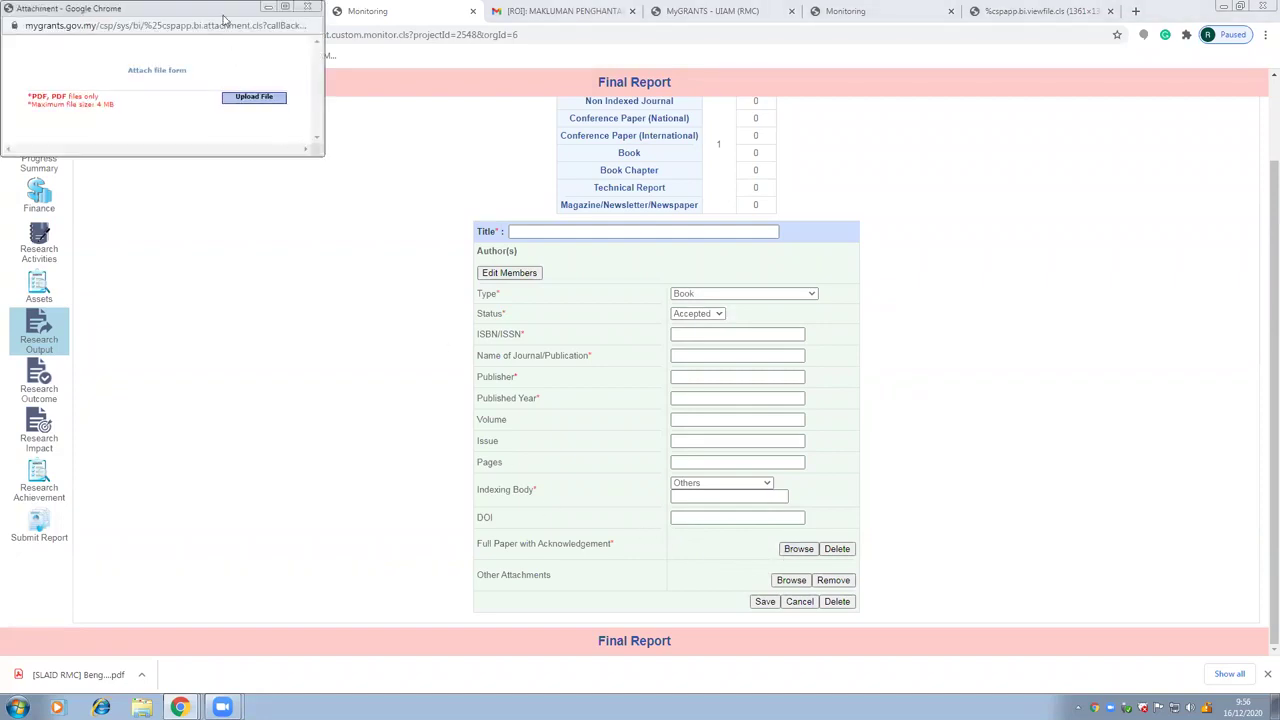
drag(225, 12, 275, 82)
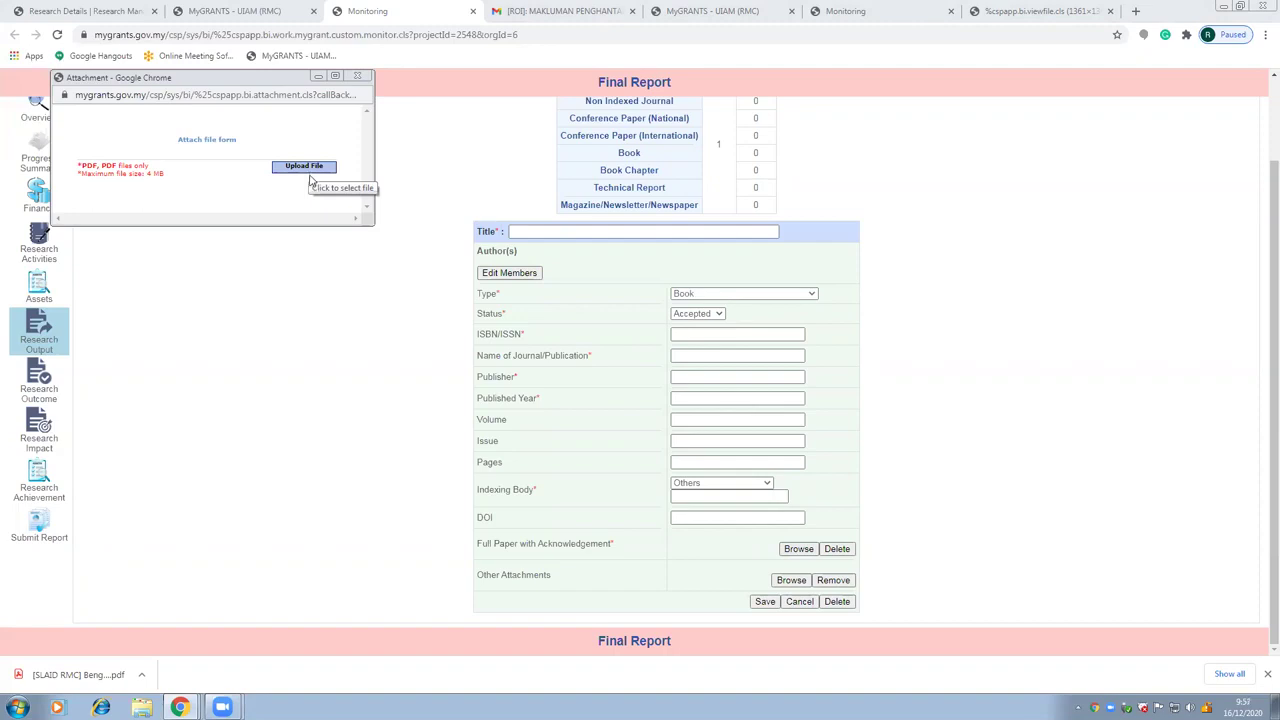
click(356, 77)
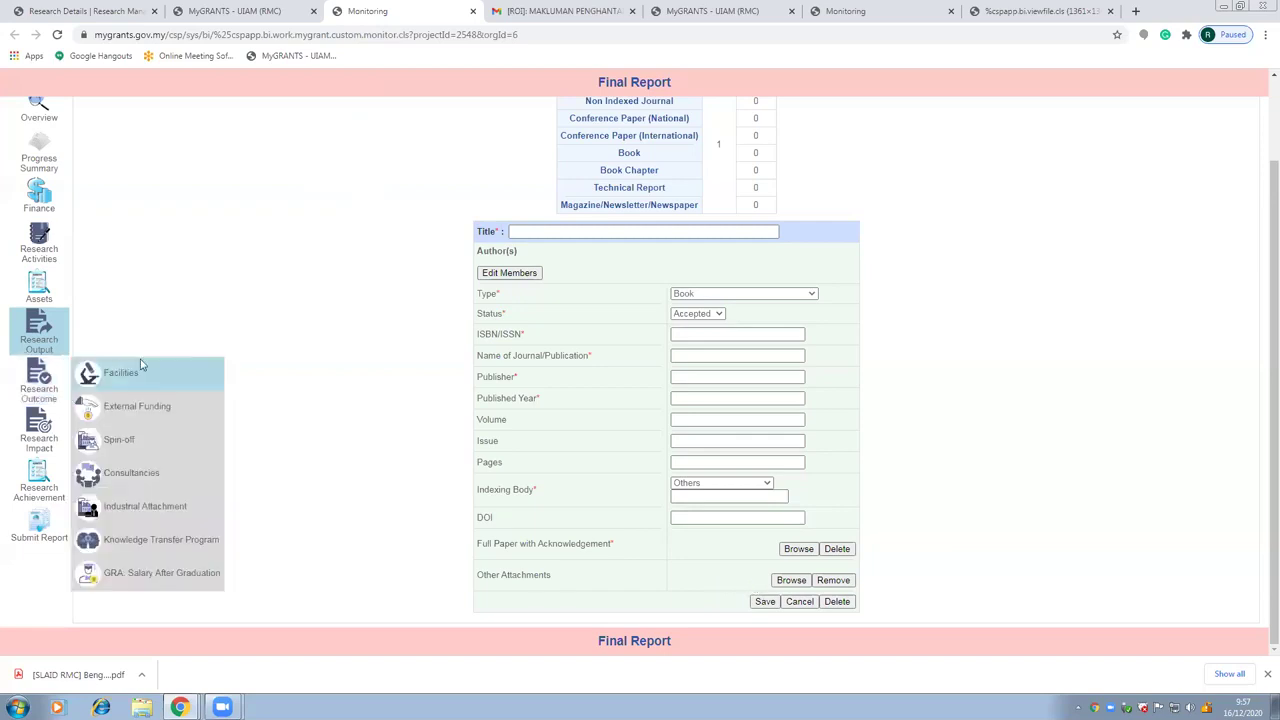
mouse_move(32, 328)
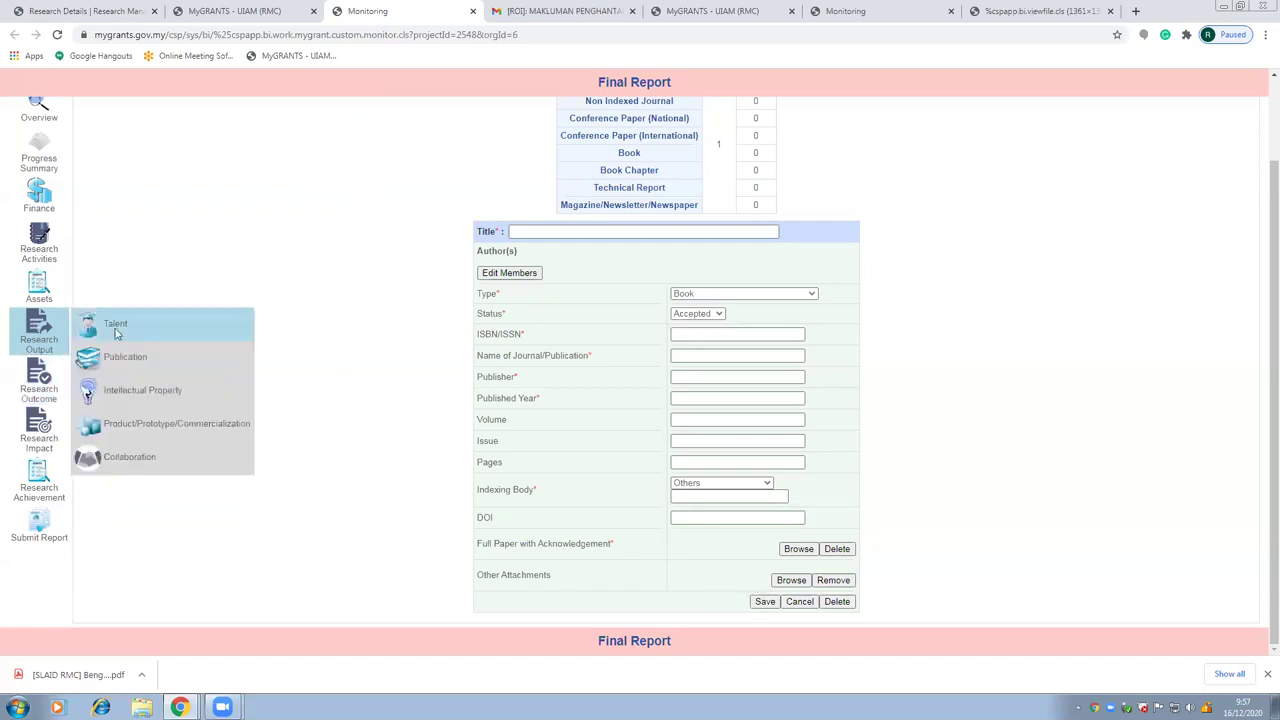
Add a new intellectual property record in the Intellectual Property section of Research Output and open it for editing
click(141, 398)
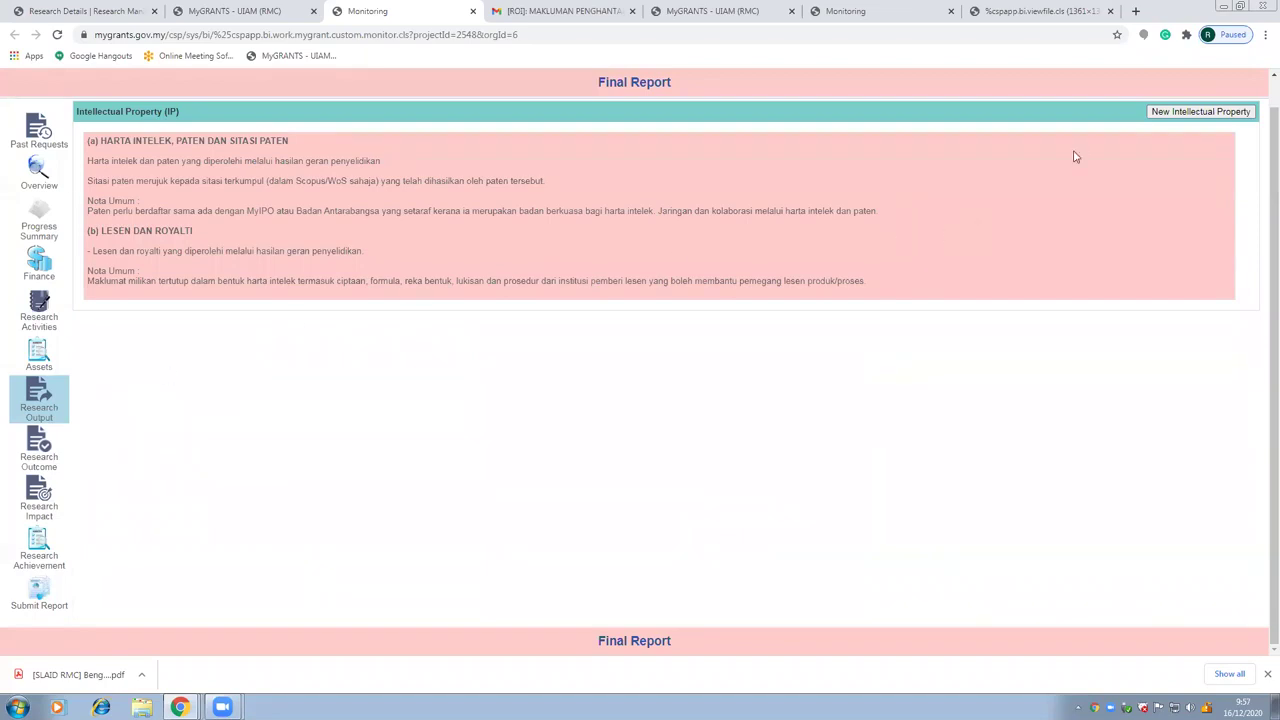
click(1168, 118)
scroll(658, 401, down, 1)
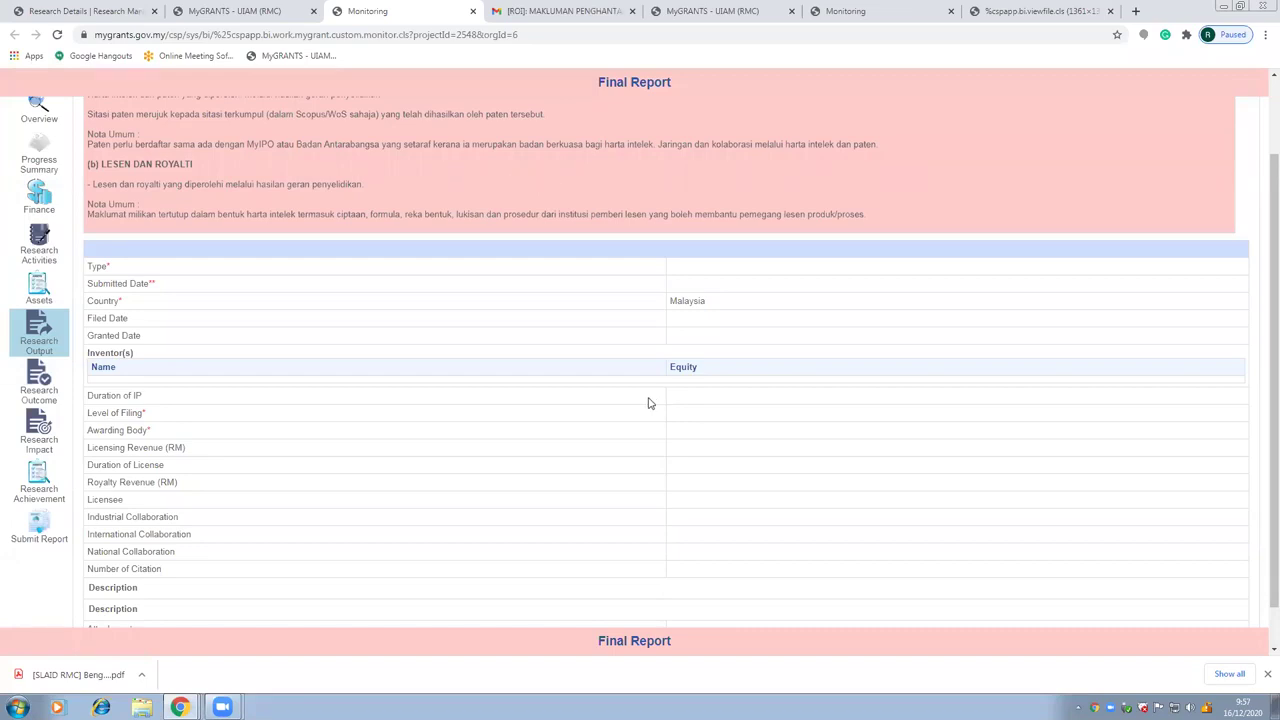
scroll(646, 404, down, 1)
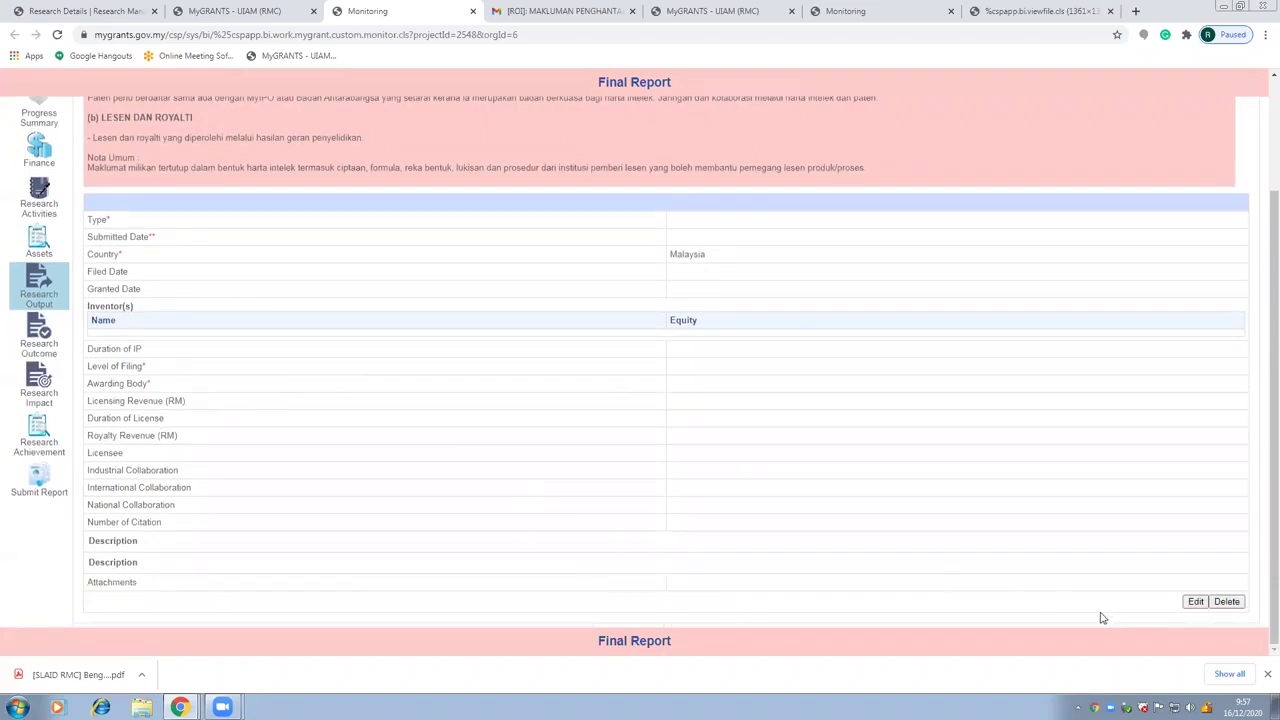
click(1195, 601)
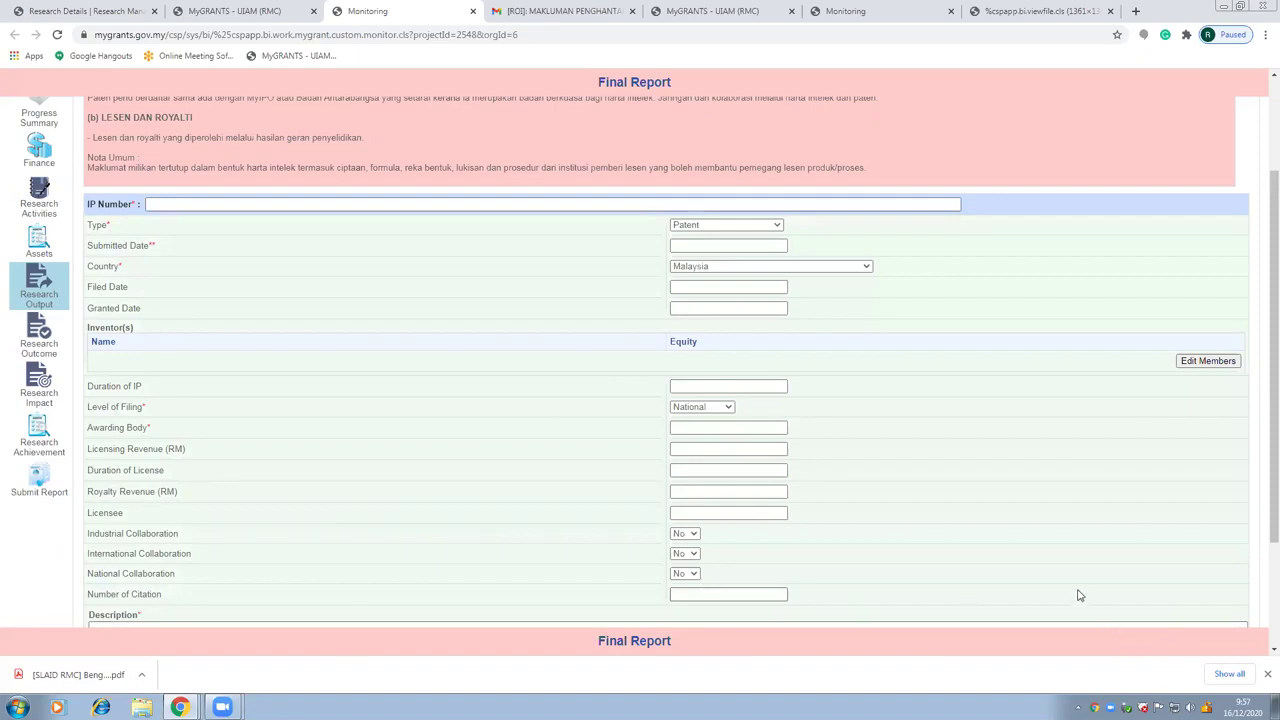
scroll(1077, 593, down, 3)
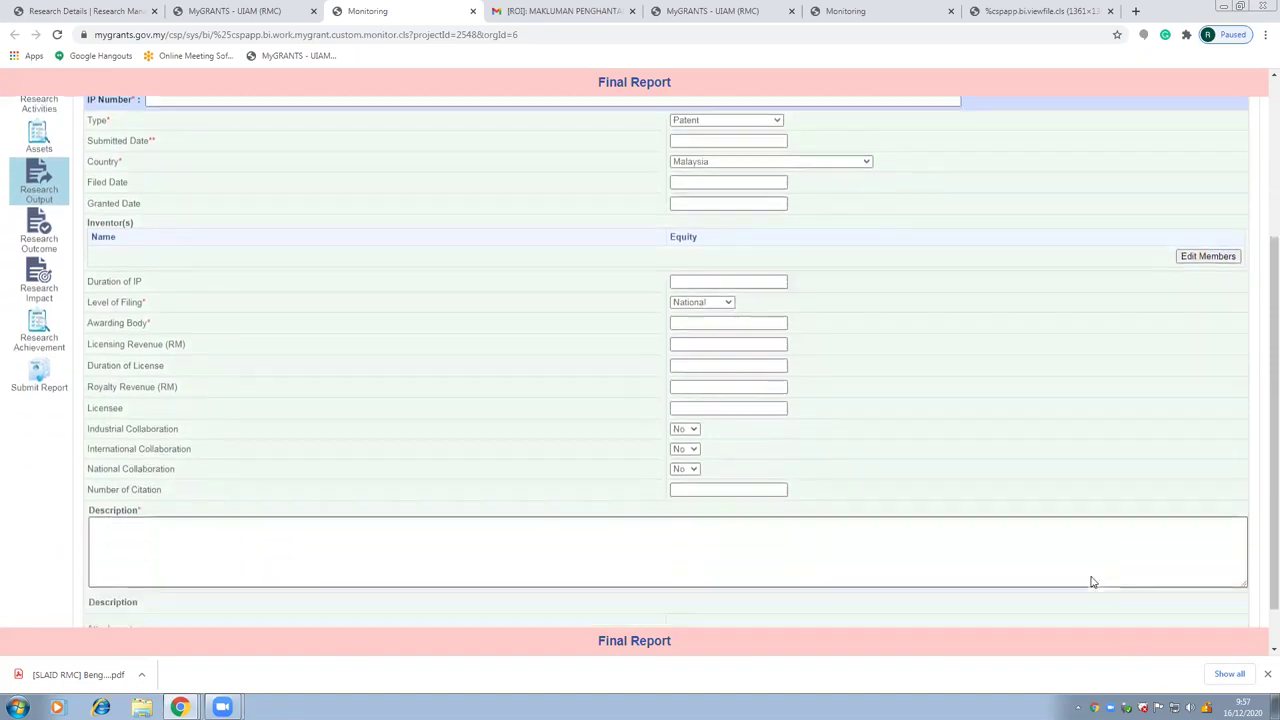
Delete the blank intellectual property record and confirm its deletion
click(1224, 602)
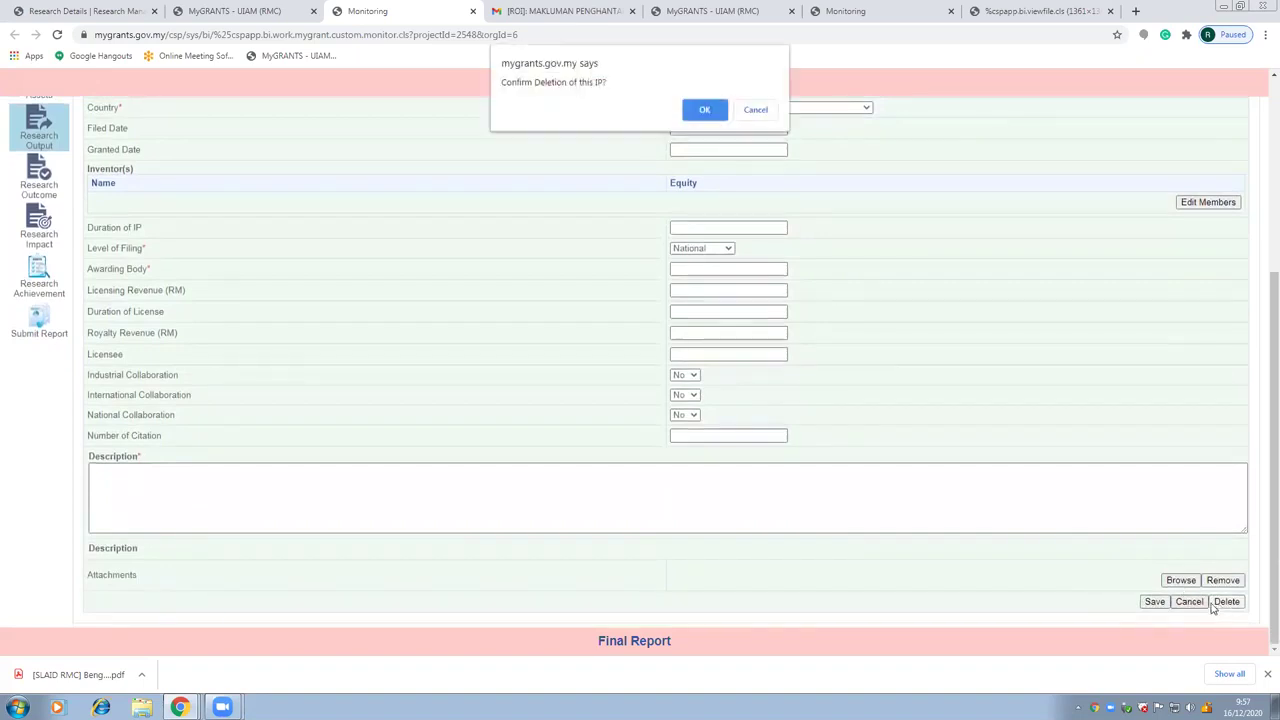
click(698, 110)
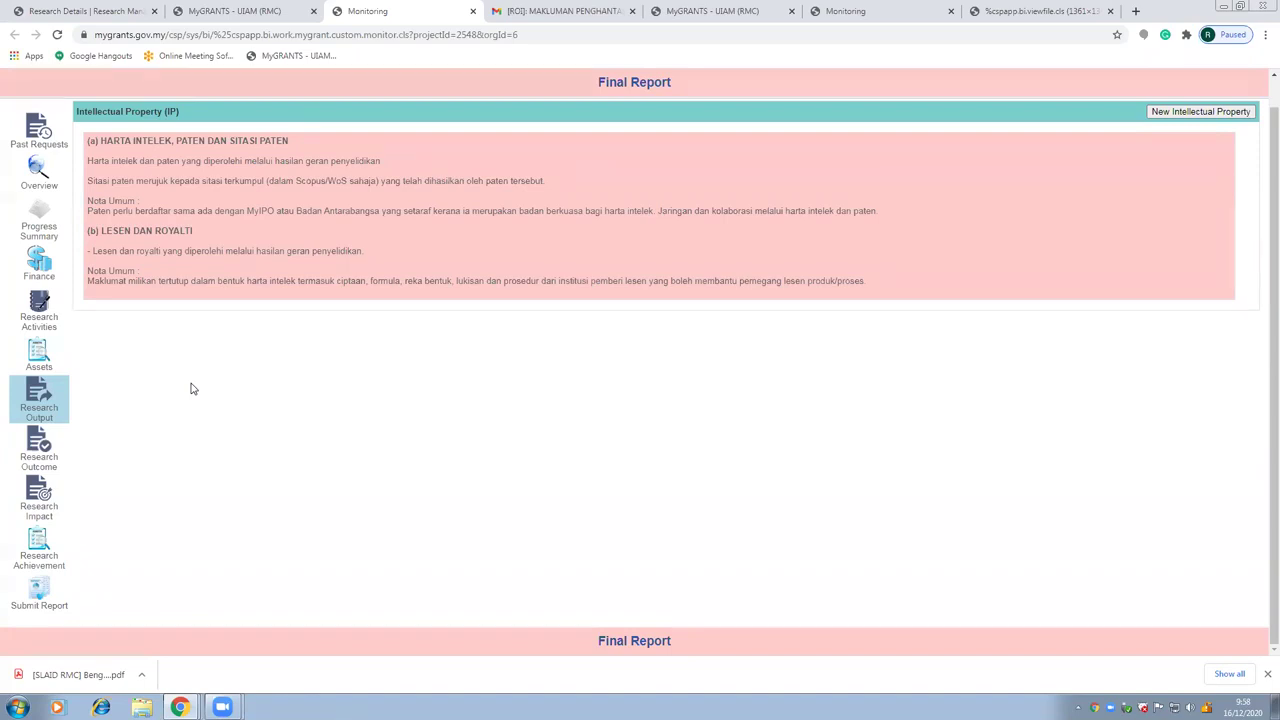
mouse_move(53, 397)
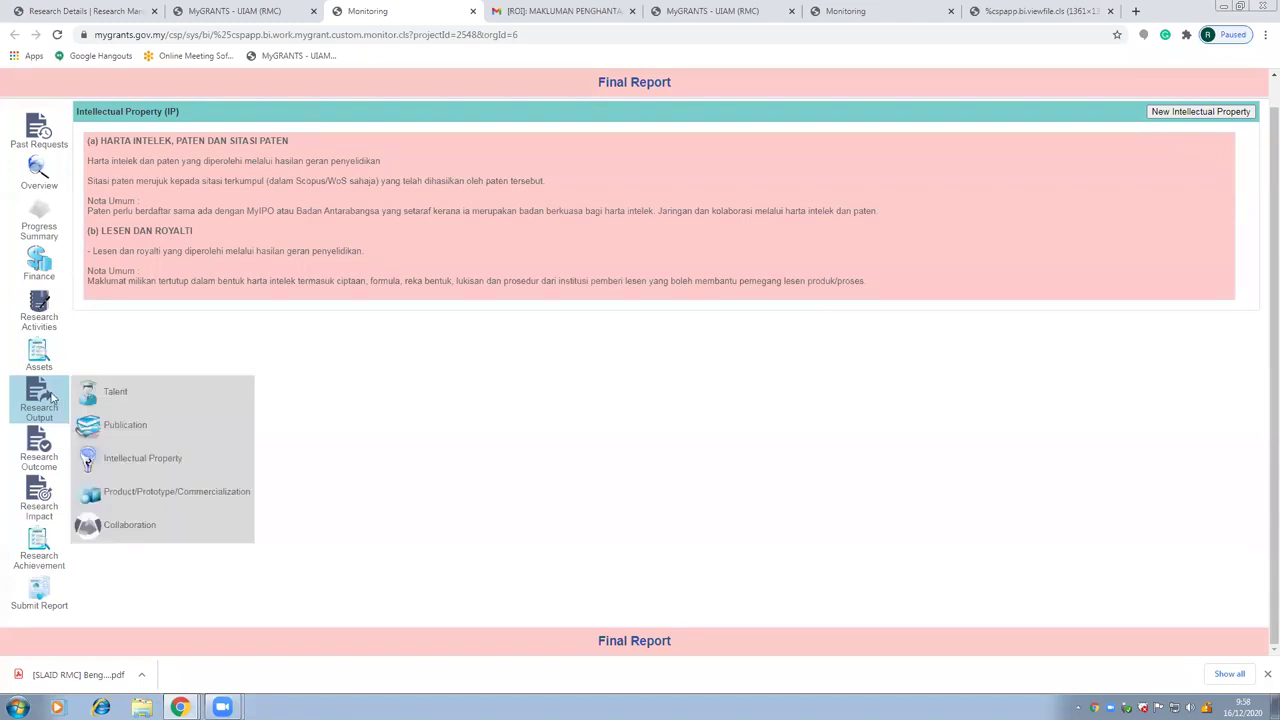
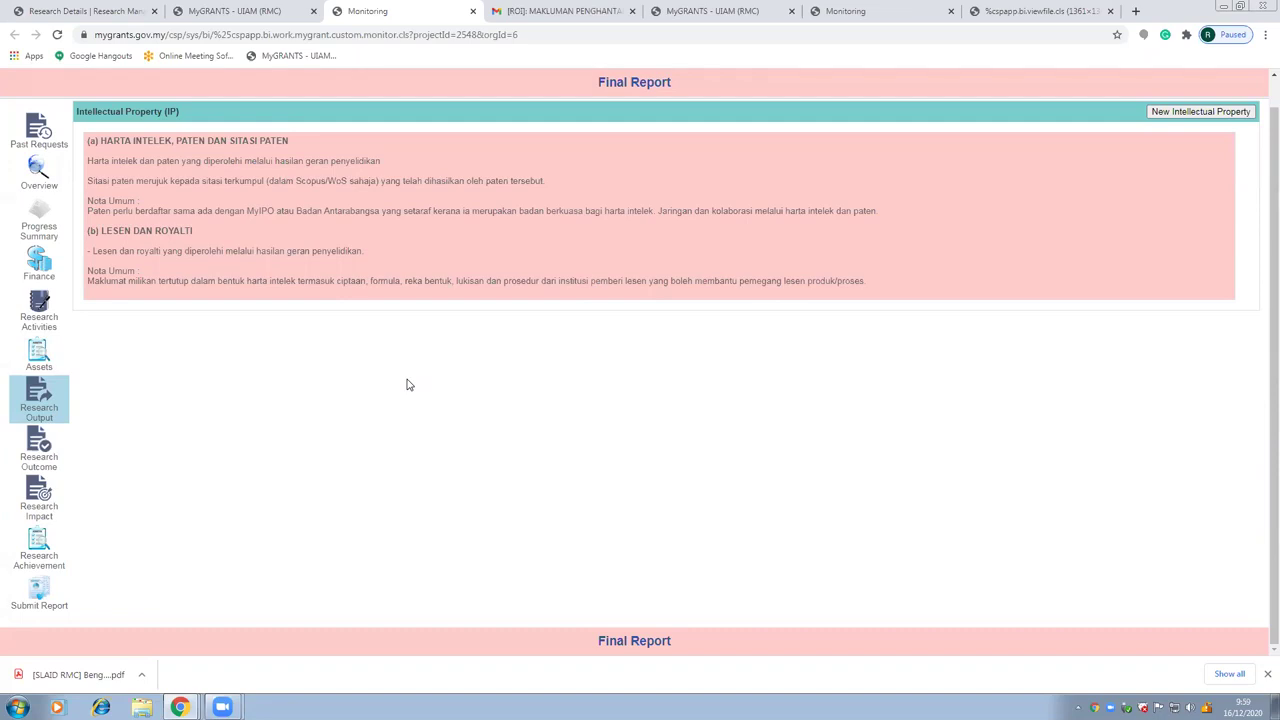
scroll(407, 385, up, 1)
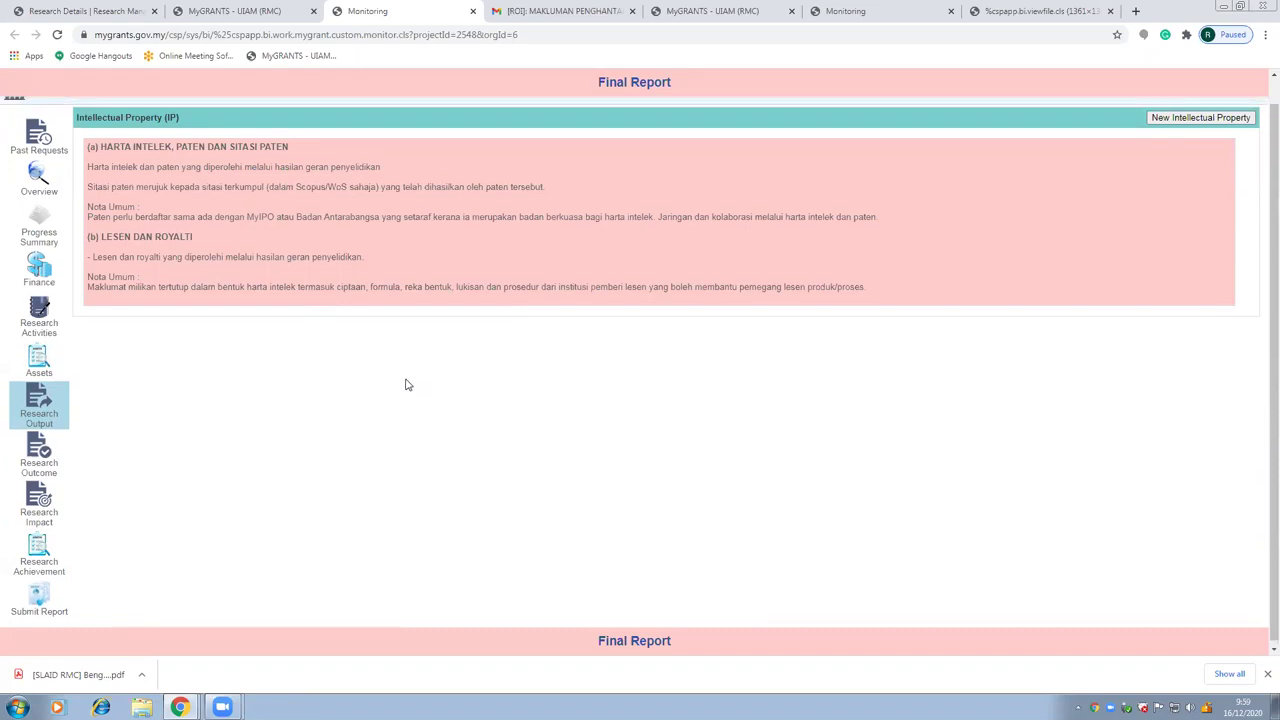
scroll(407, 385, down, 1)
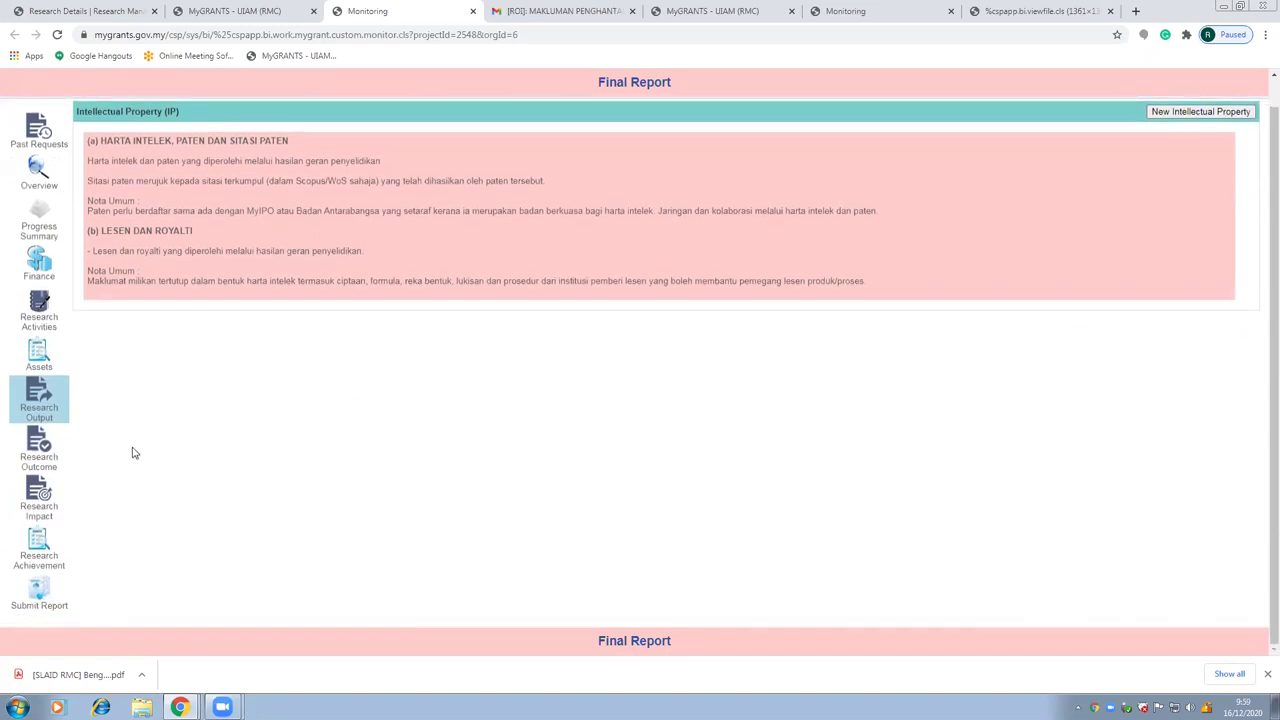
Add a new product record in the Product/Prototype/Commercialization section of Research Output and open it for editing
mouse_move(41, 405)
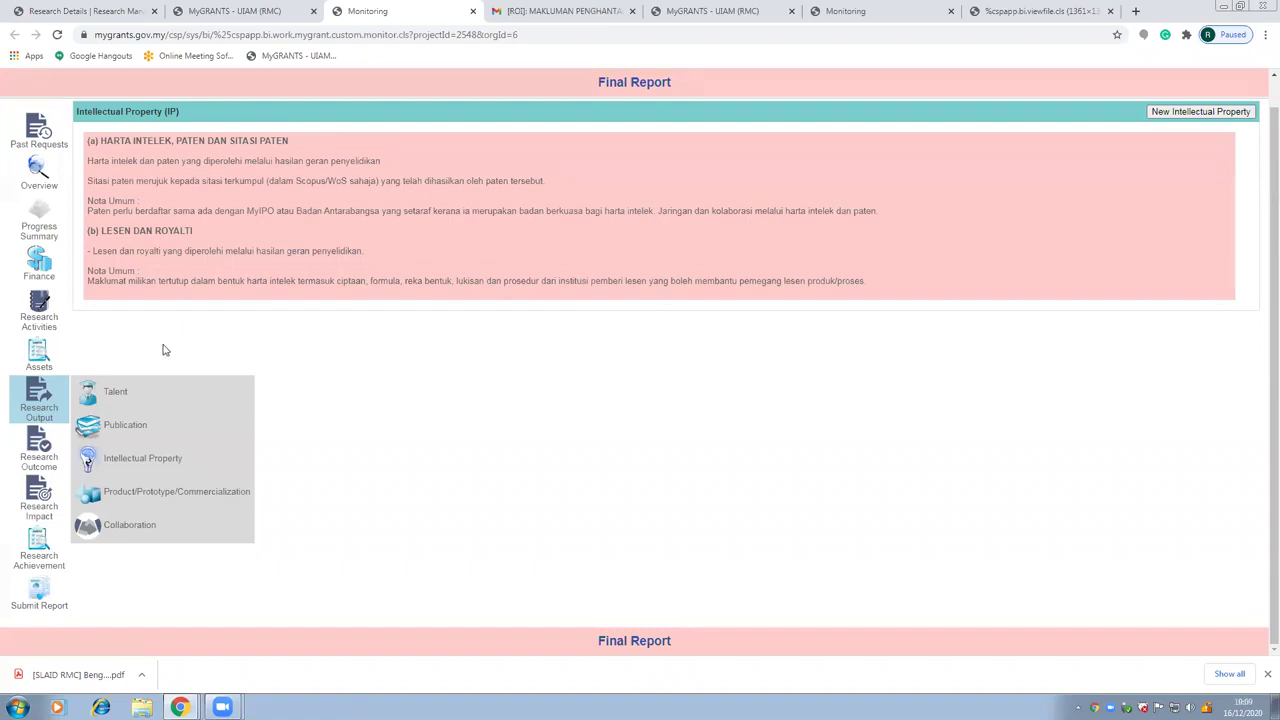
click(127, 504)
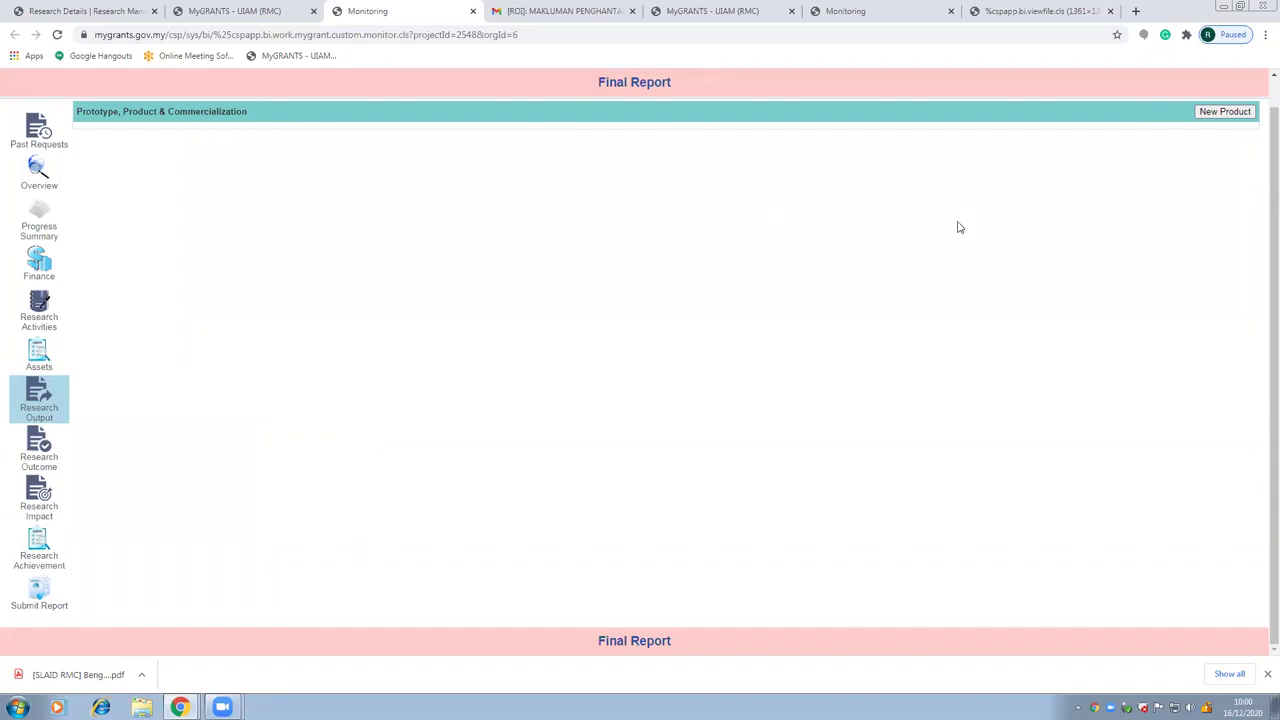
click(1215, 116)
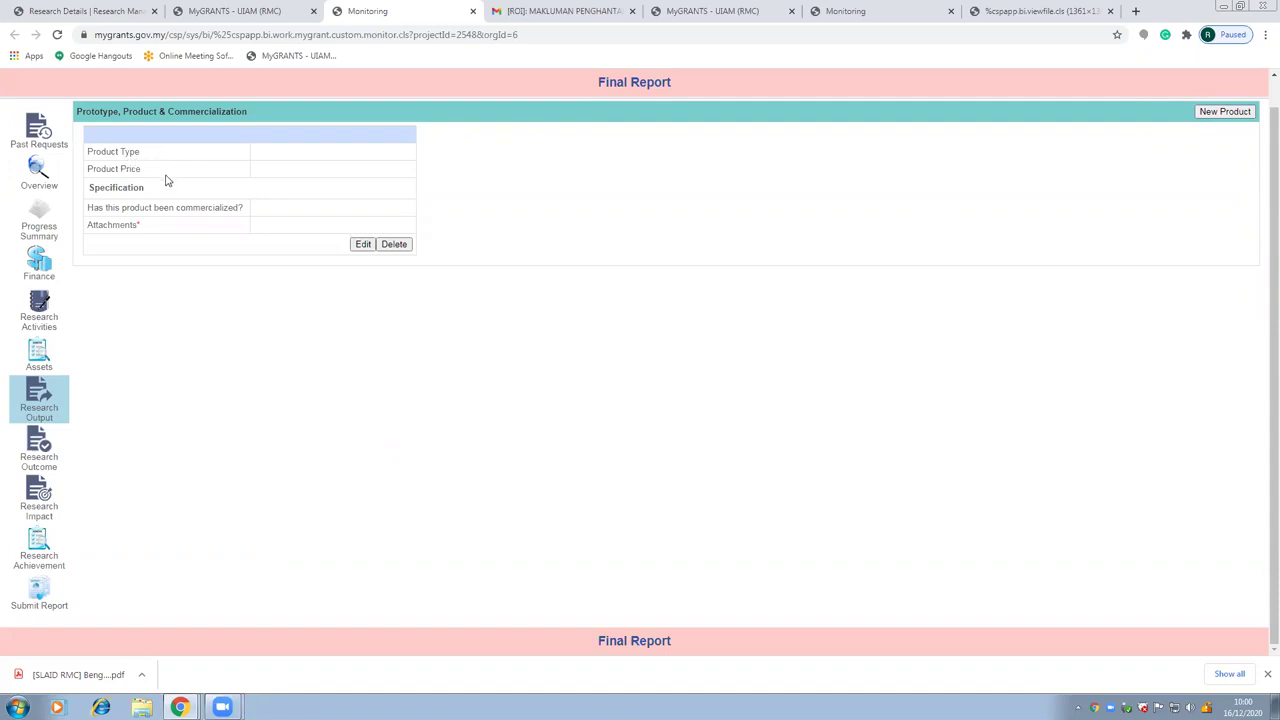
click(364, 245)
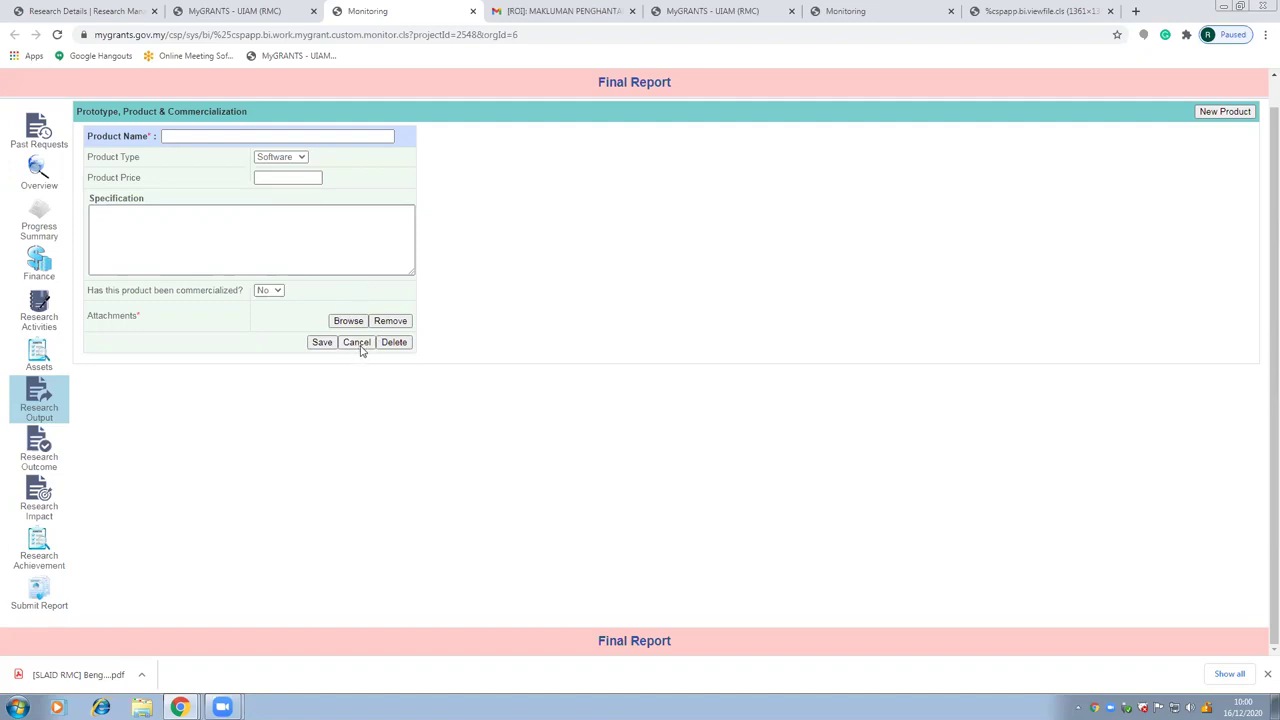
Delete the blank product record and confirm its deletion
click(392, 343)
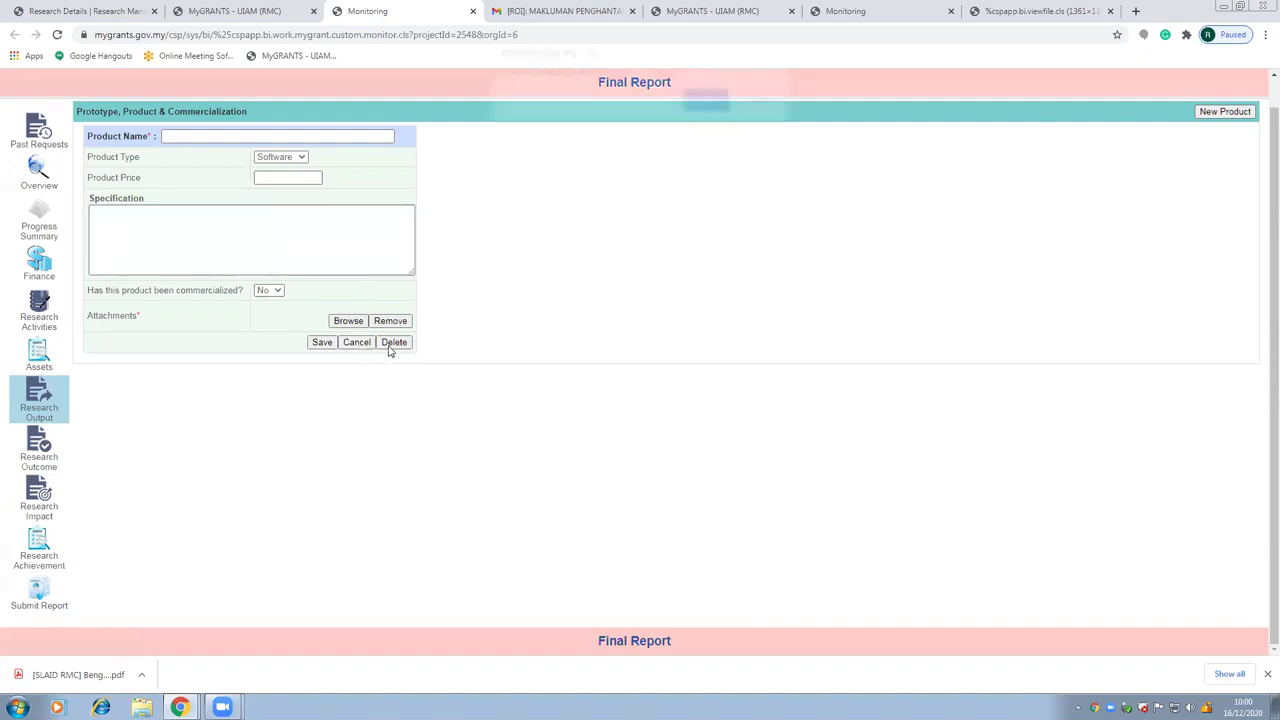
click(704, 110)
Add a new record in the Collaboration section of Research Output and open it for editing at the Type field
mouse_move(45, 398)
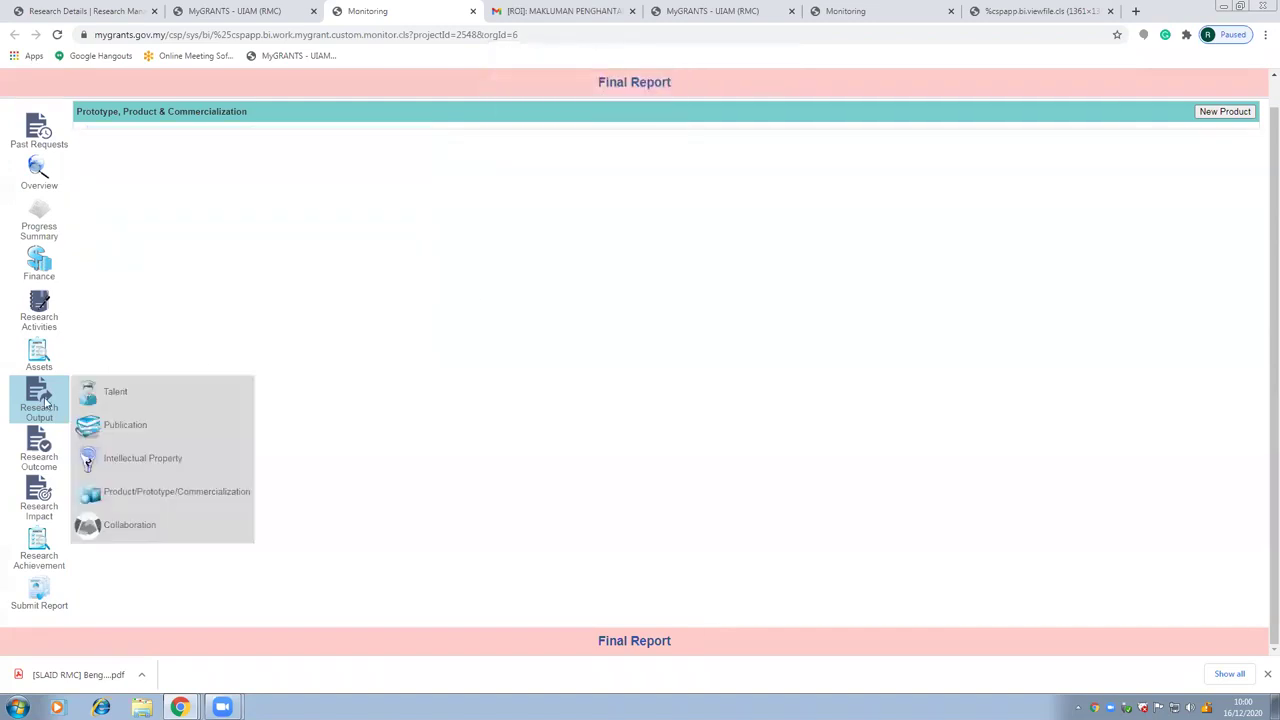
click(166, 526)
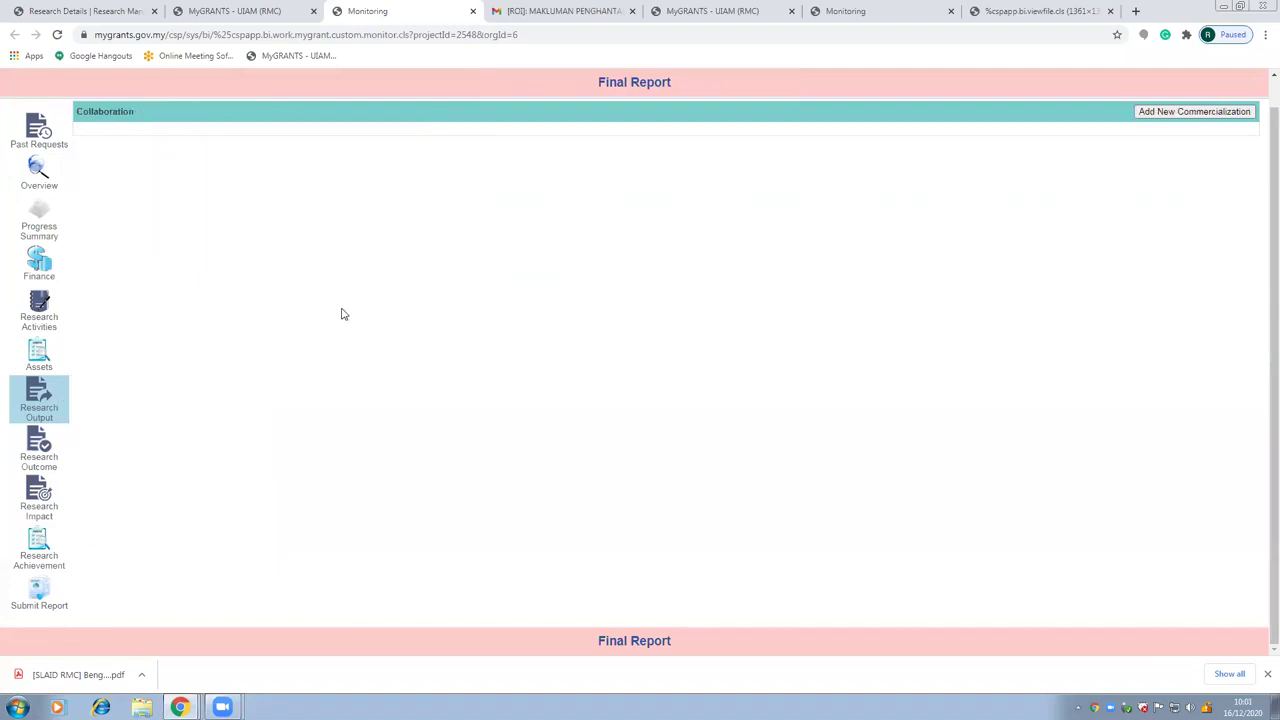
click(1191, 110)
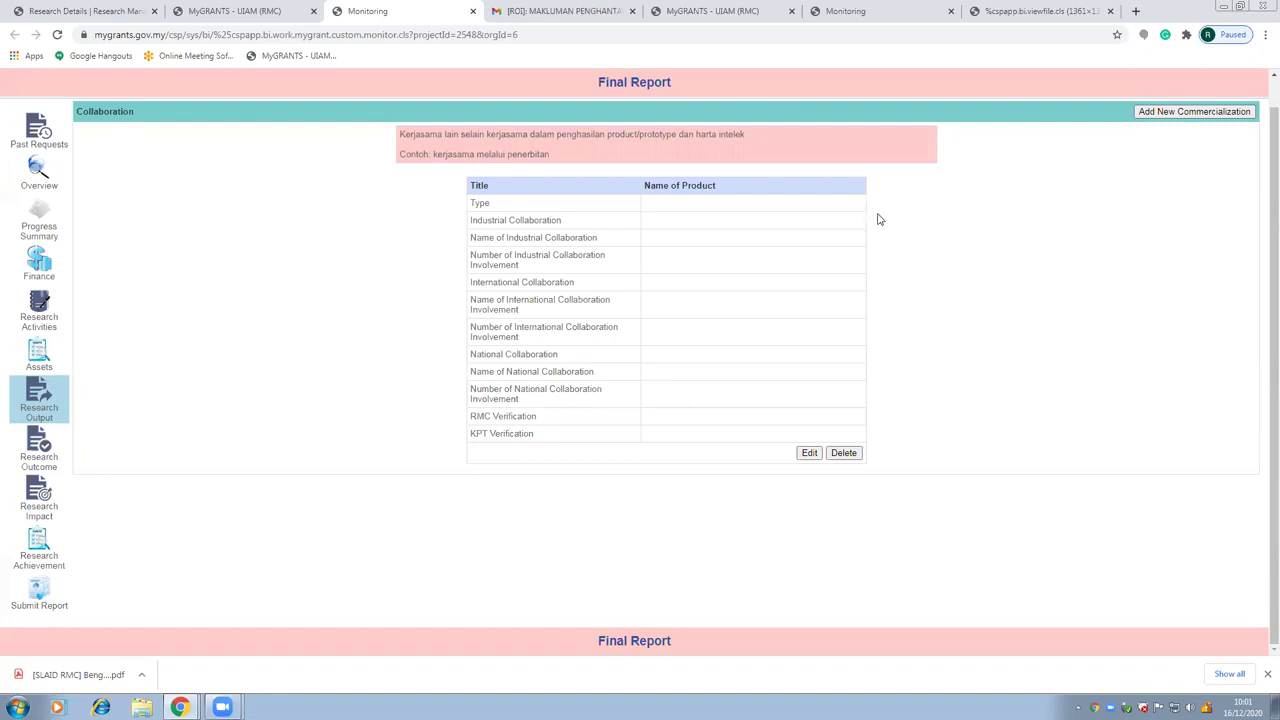
click(809, 453)
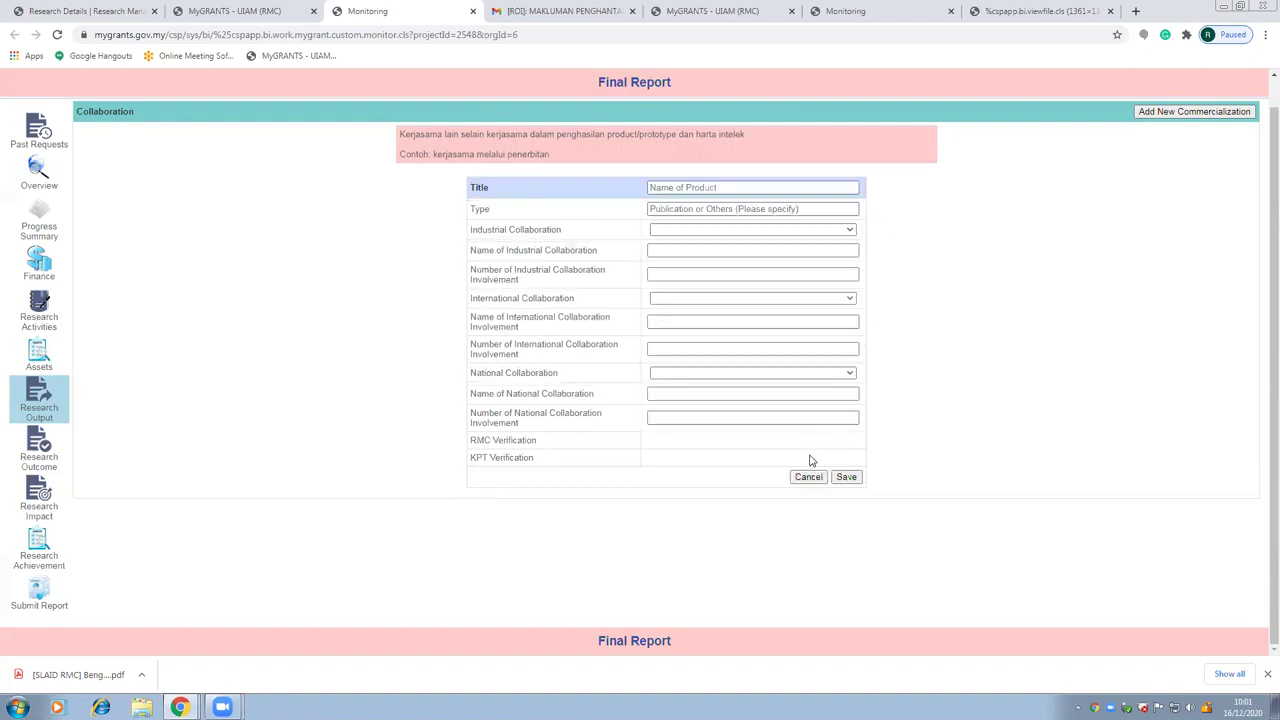
click(661, 211)
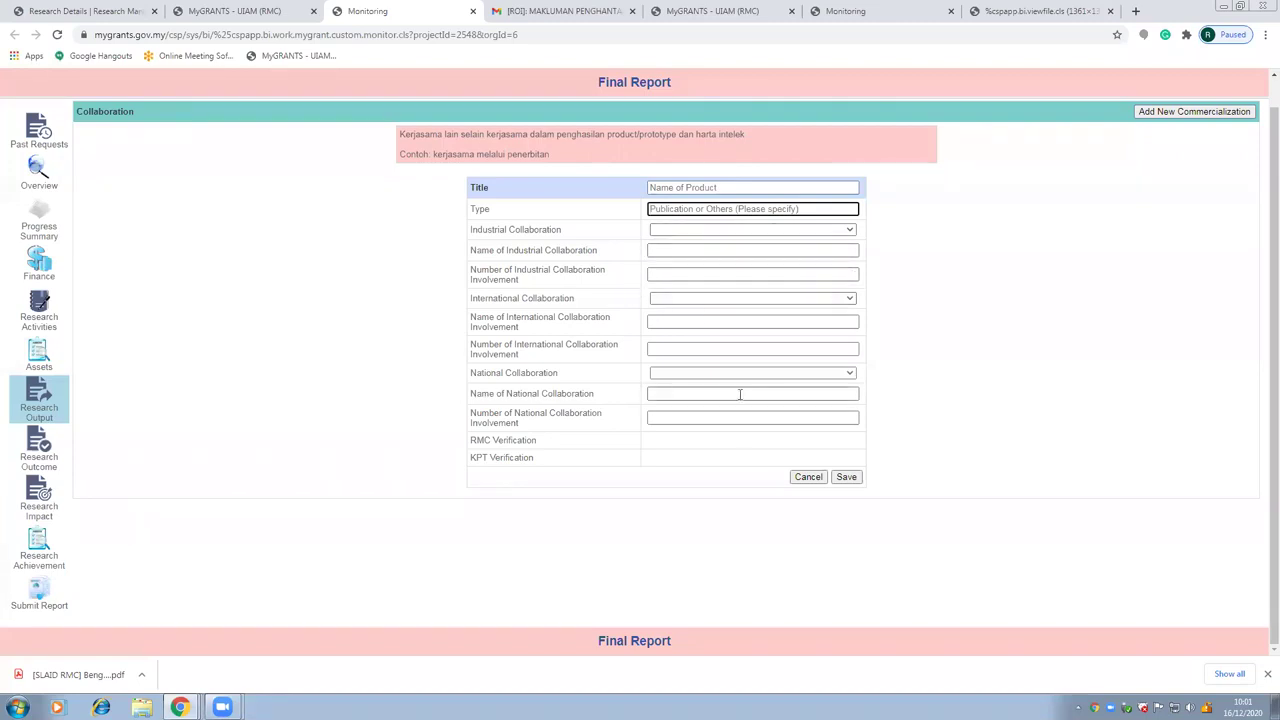
Cancel editing the blank collaboration record and delete it
click(799, 479)
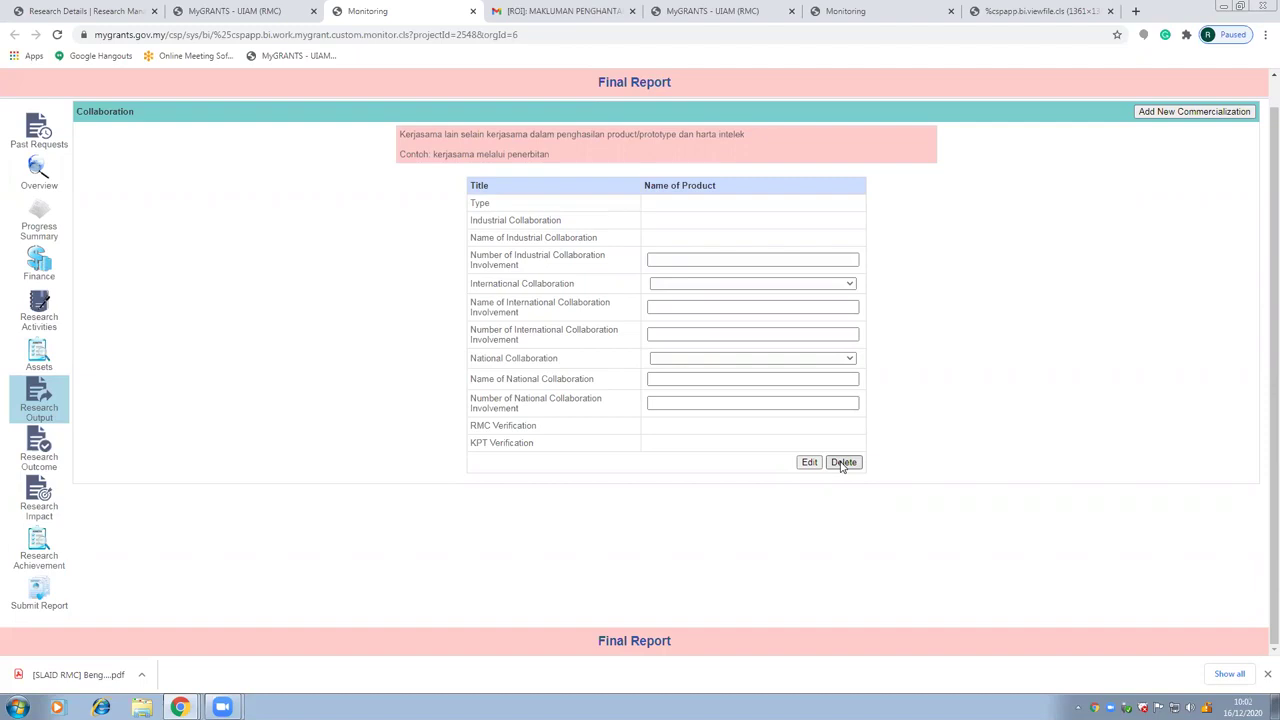
click(843, 463)
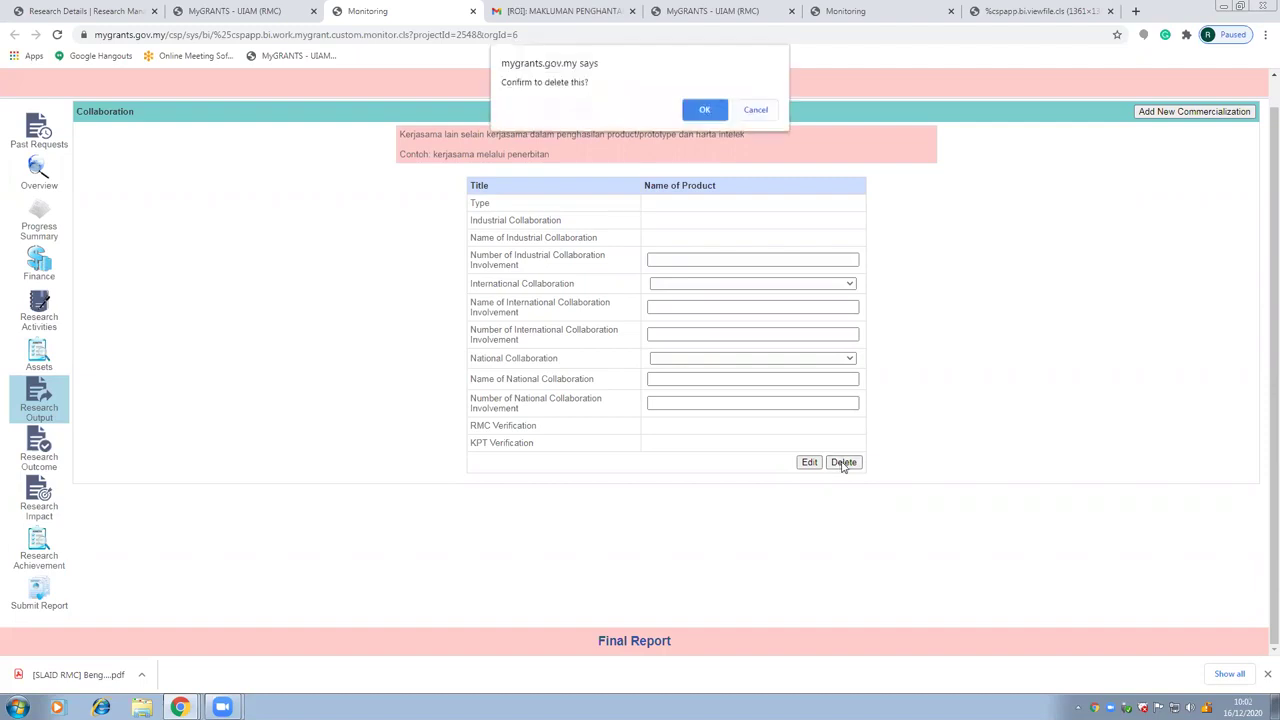
click(706, 109)
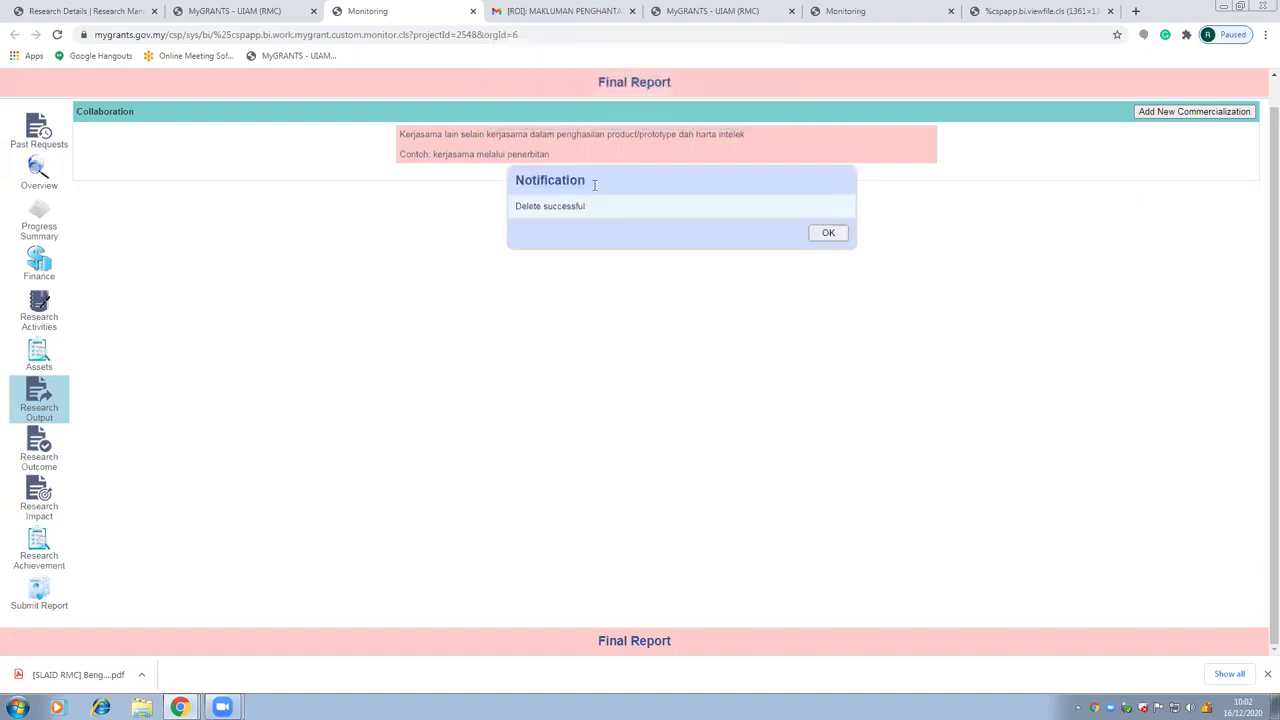
Add a new facility record in the Facilities section of Research Outcome and open it for editing
mouse_move(60, 402)
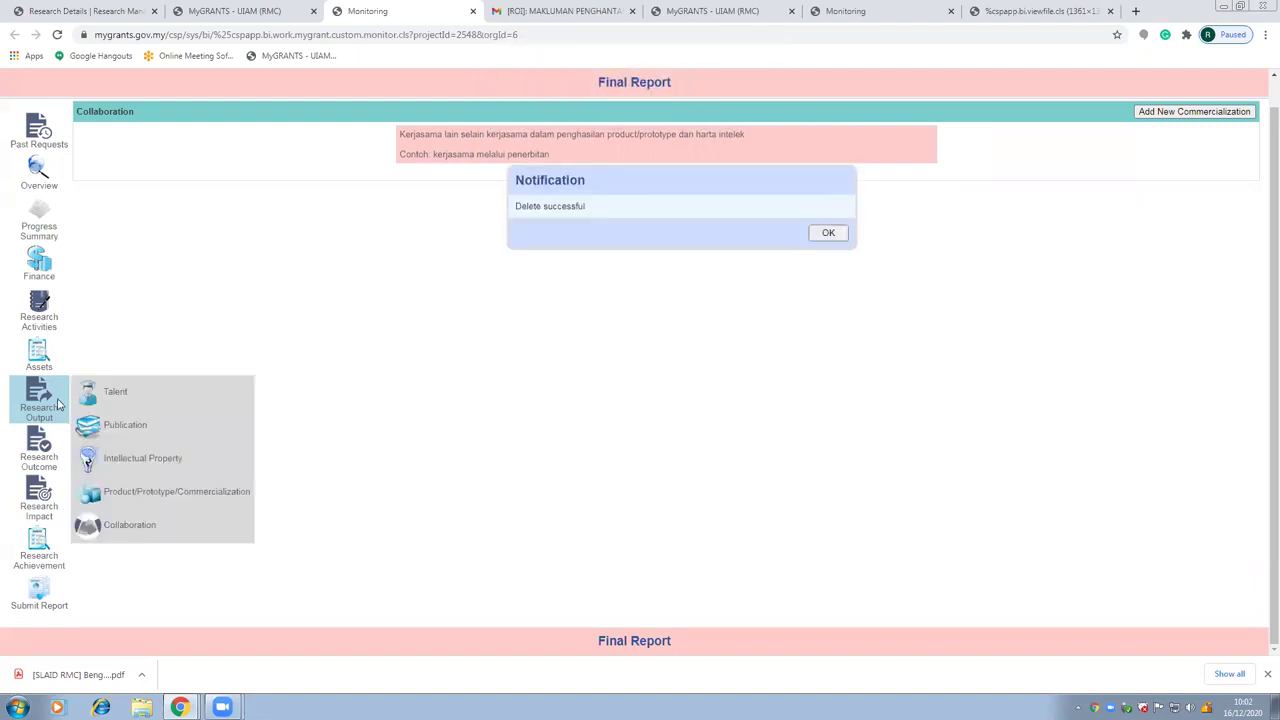
mouse_move(35, 456)
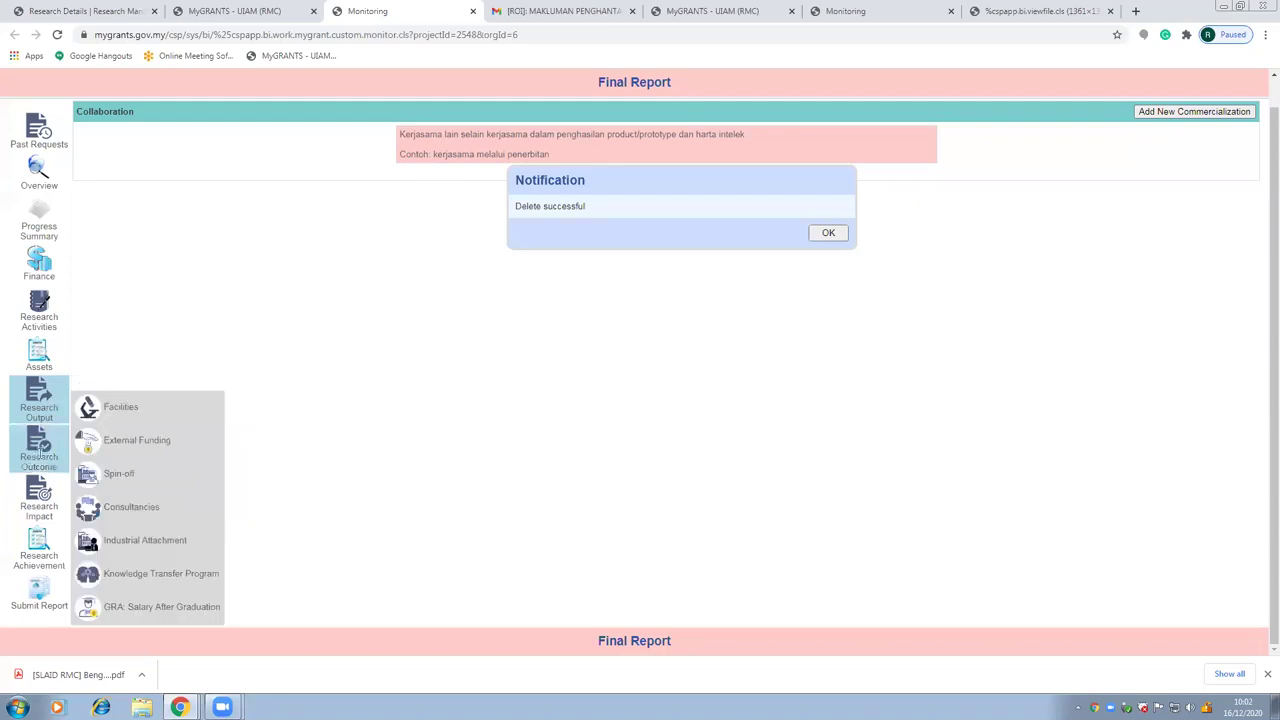
click(97, 411)
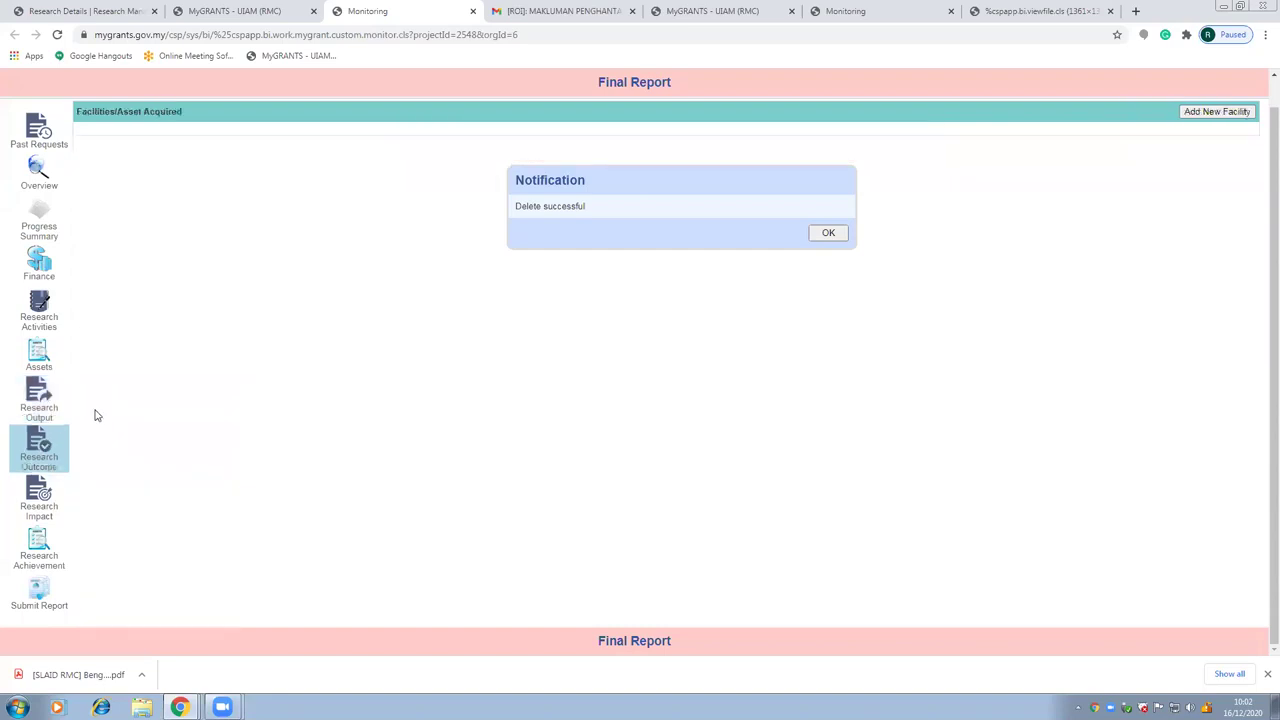
click(828, 233)
click(1209, 117)
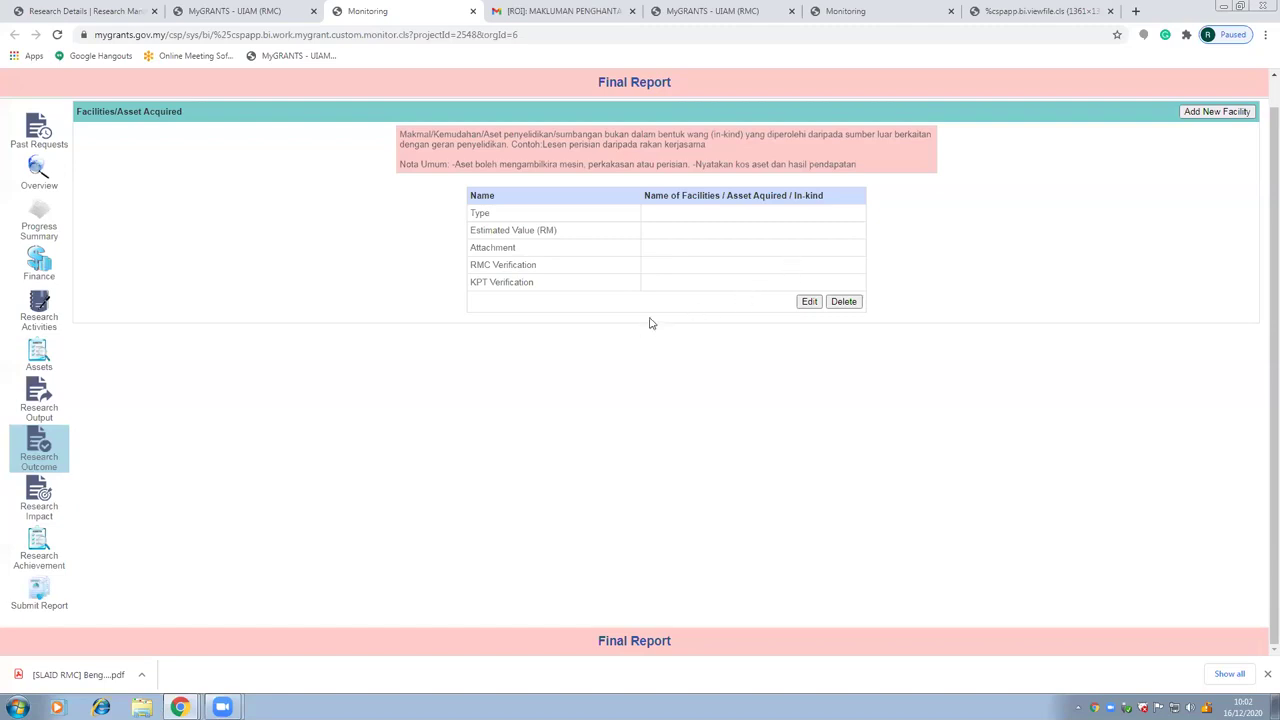
mouse_move(55, 372)
click(807, 302)
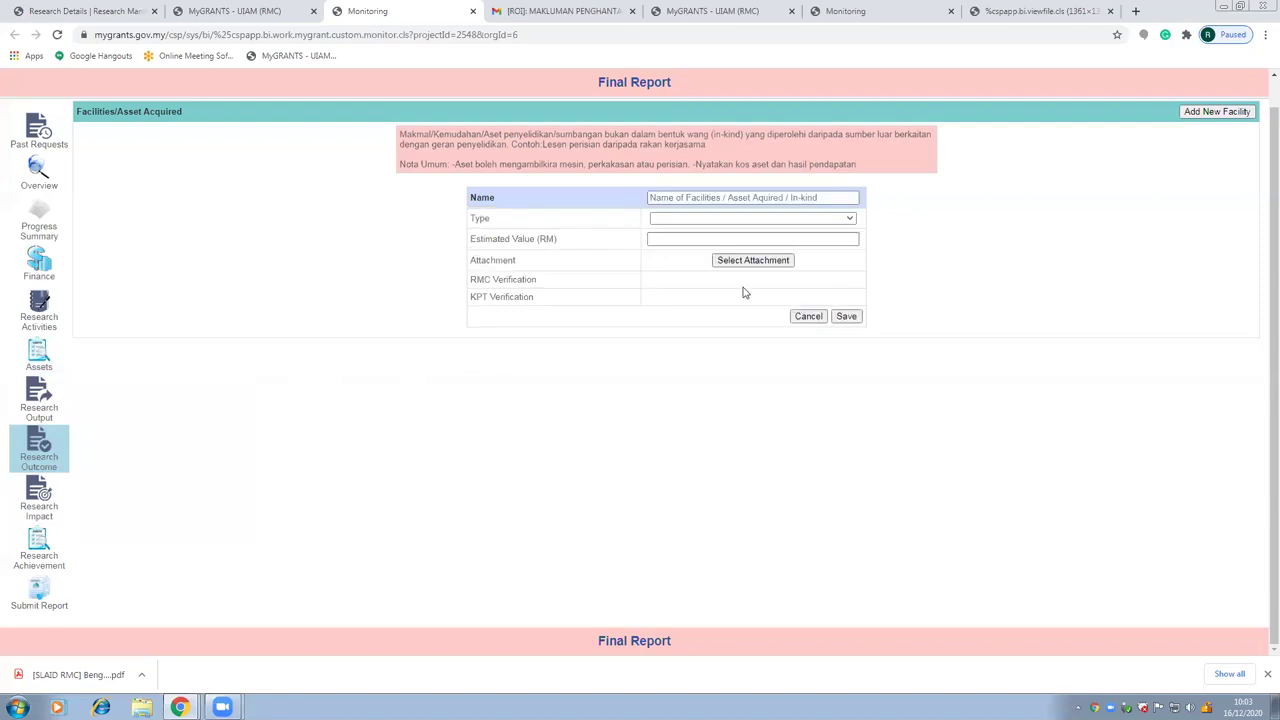
Examine the available choices for the facility's type and cancel editing the record
click(696, 219)
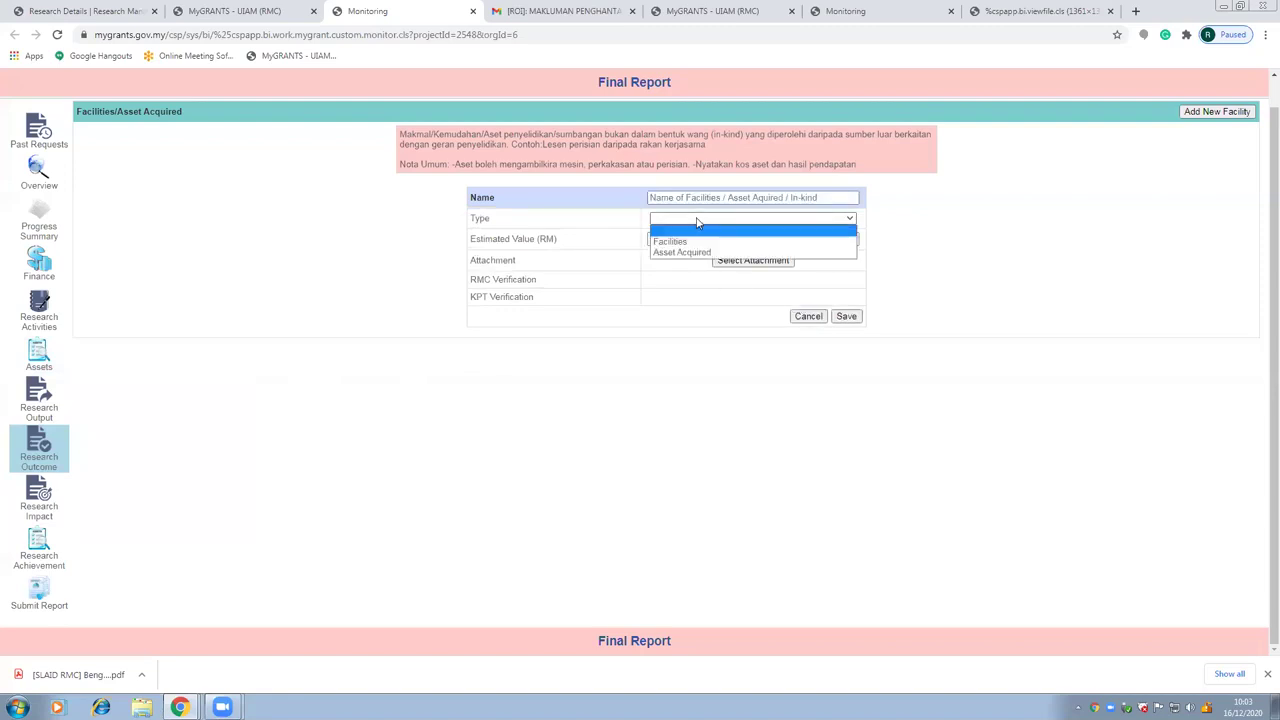
click(697, 220)
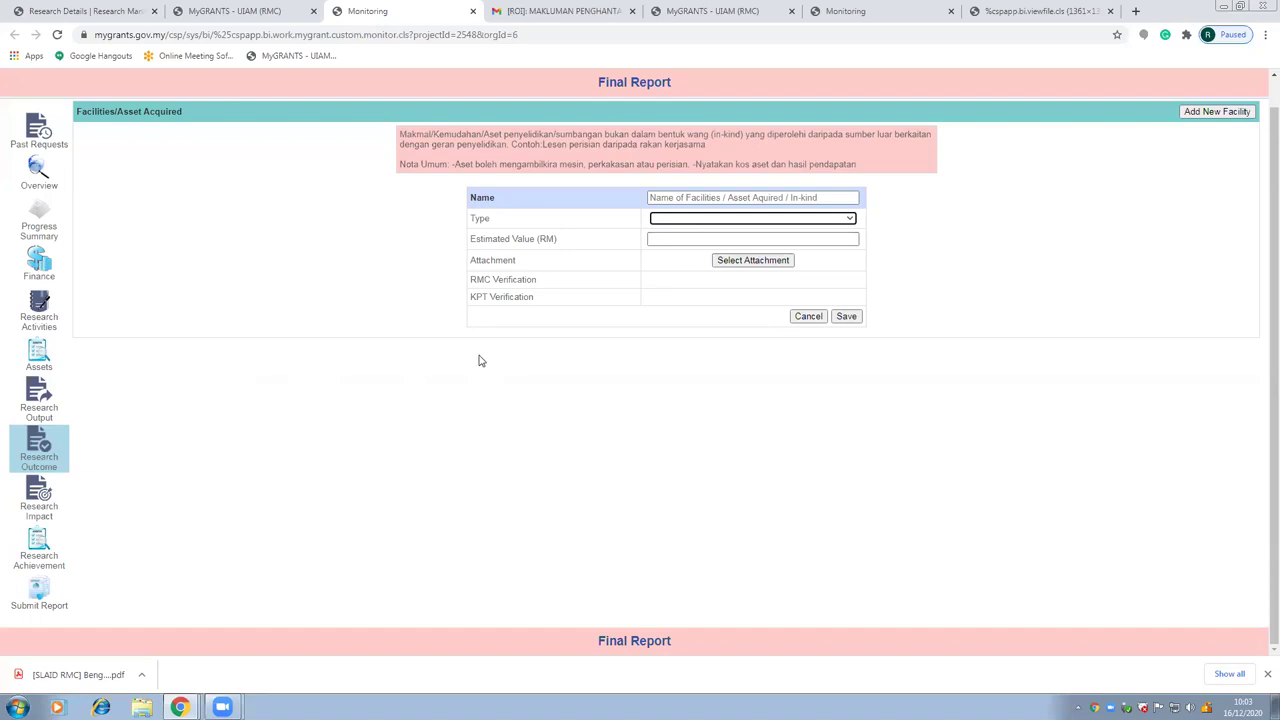
click(808, 322)
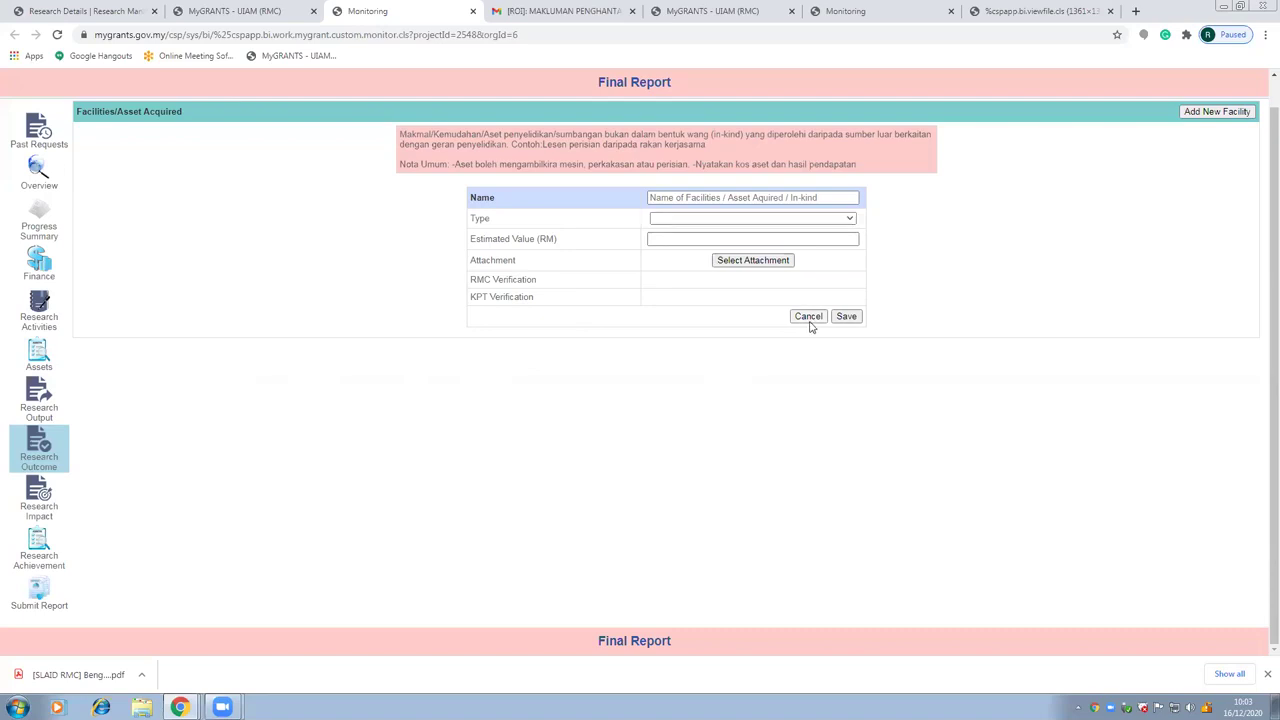
Add a new record in the External Funding section of Research Outcome and open it for editing
mouse_move(52, 443)
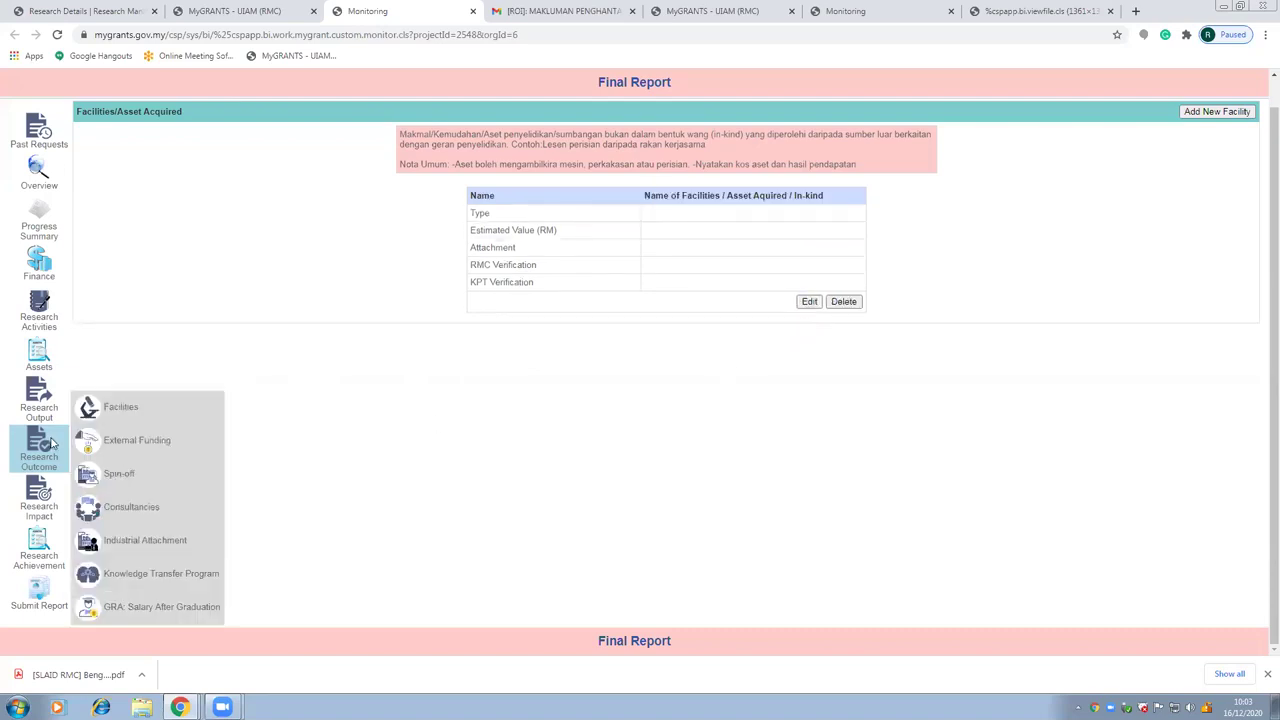
click(108, 440)
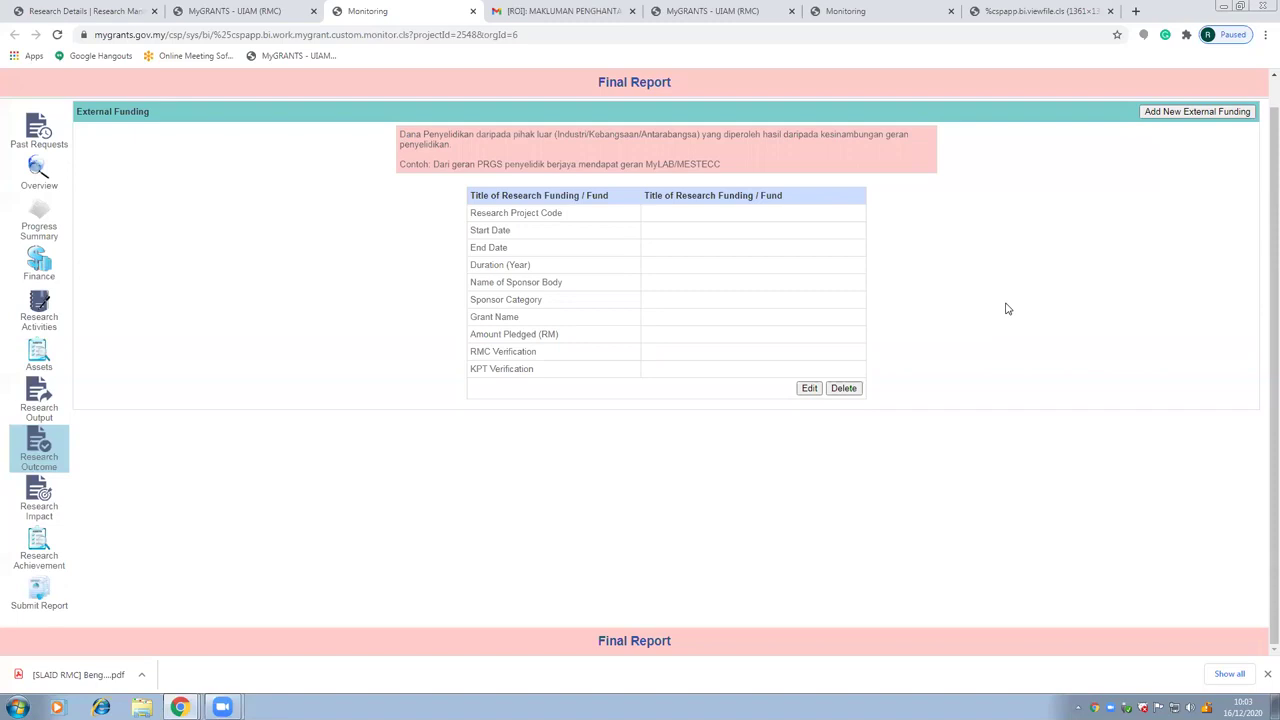
click(809, 388)
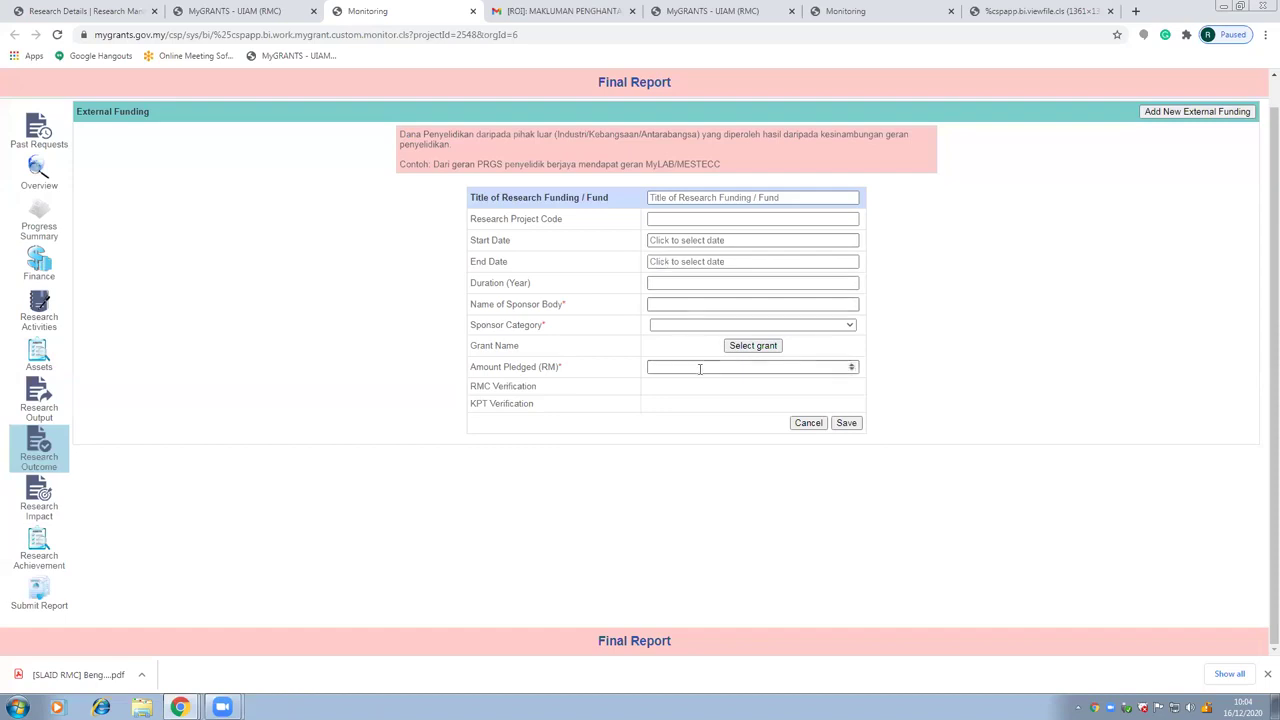
Examine the grant type and source choices in the external funding record's grant selection, and close it without choosing a grant
click(753, 348)
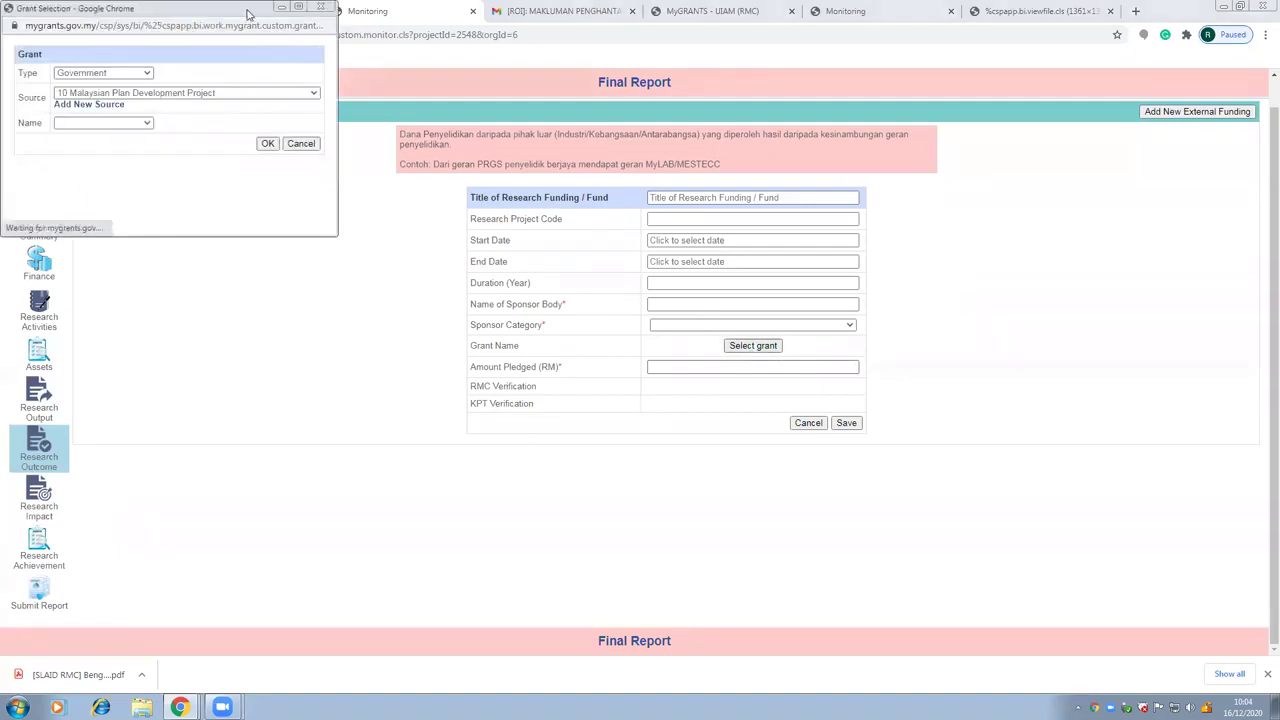
drag(248, 14, 349, 80)
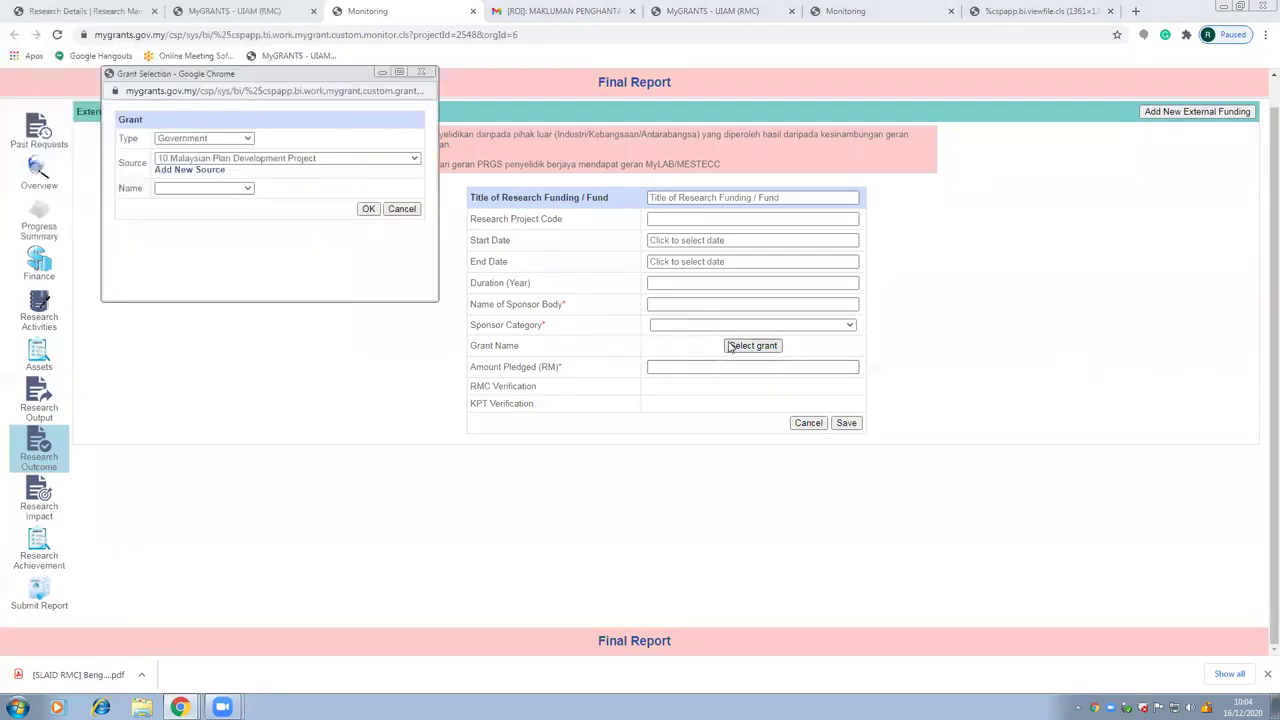
click(237, 139)
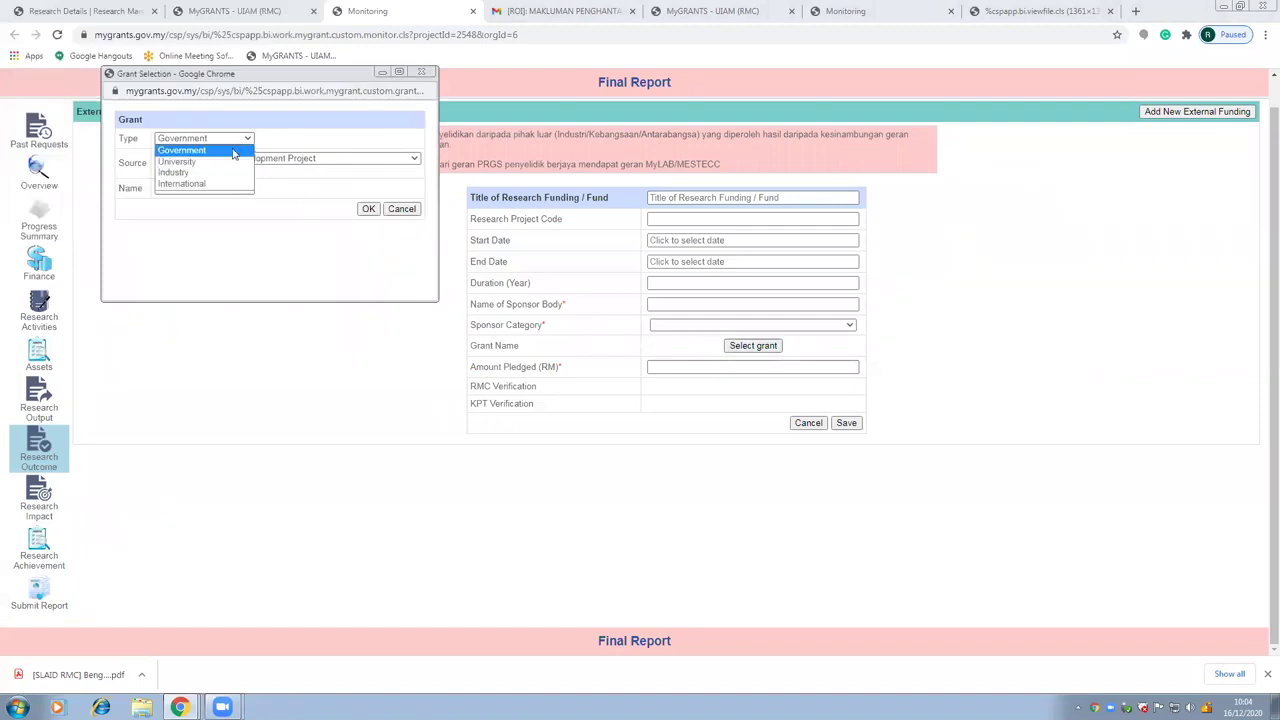
click(231, 157)
click(262, 162)
click(262, 166)
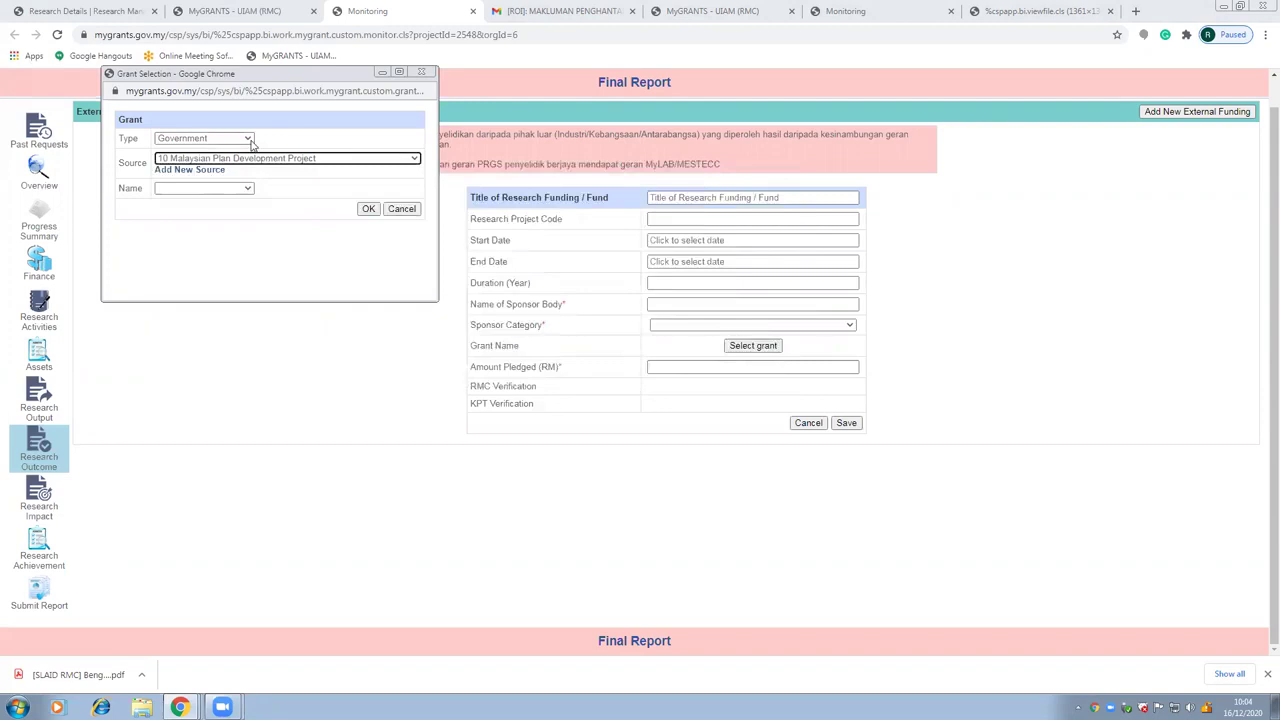
click(248, 139)
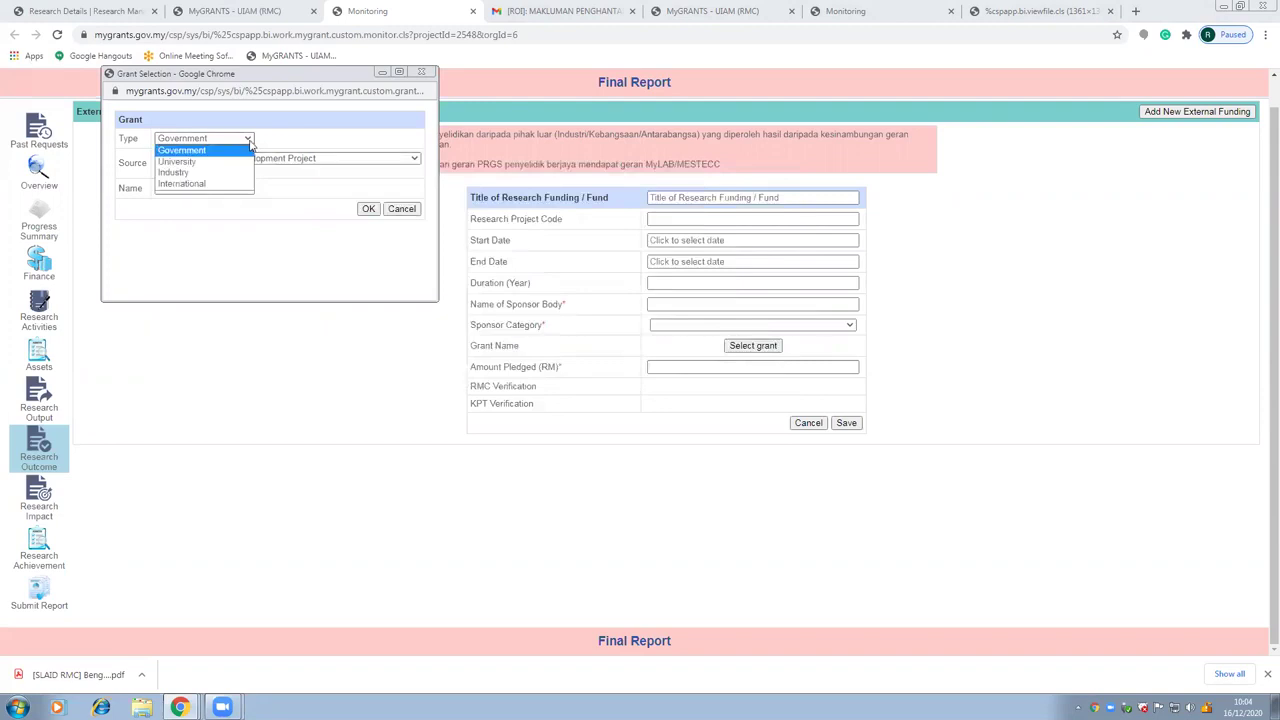
click(251, 145)
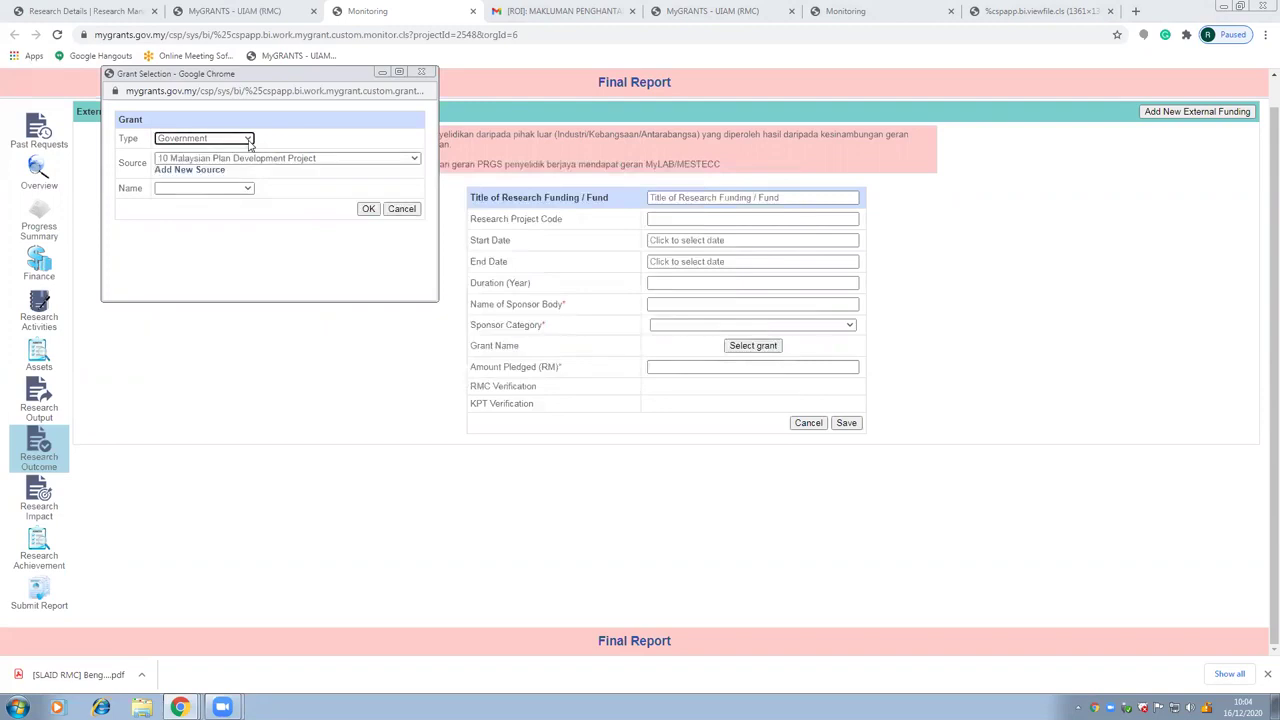
click(249, 143)
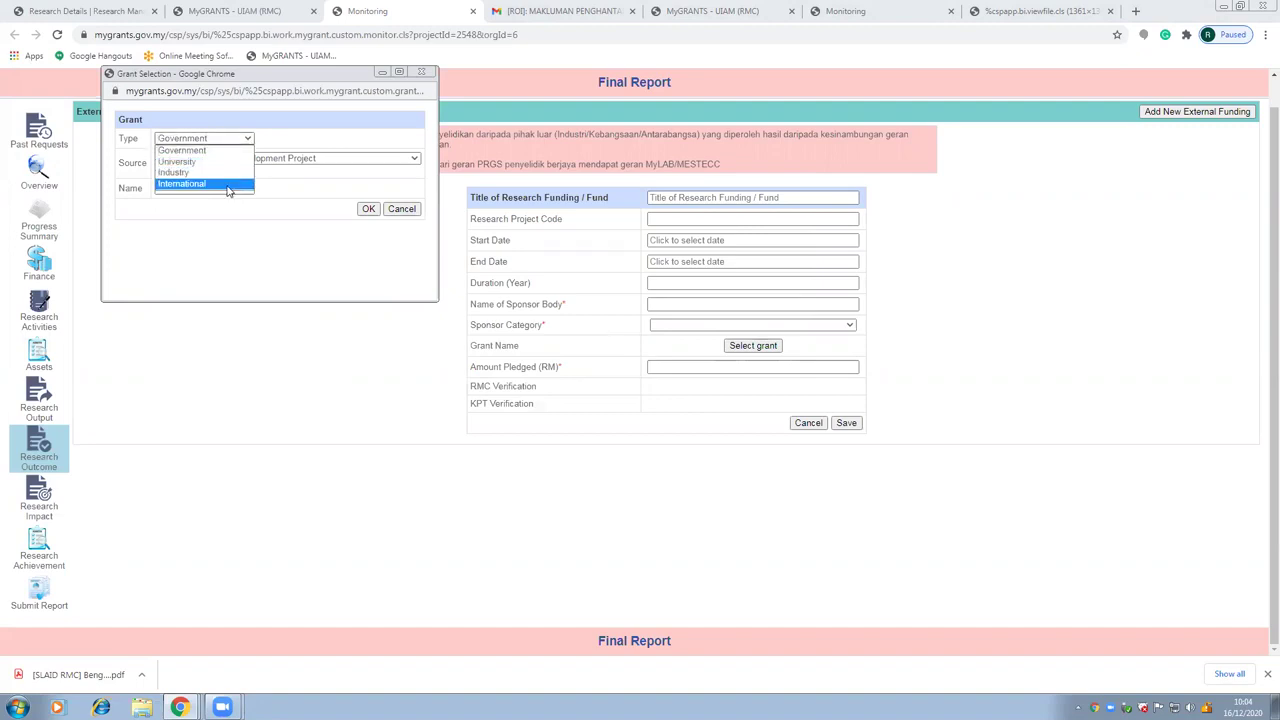
click(421, 72)
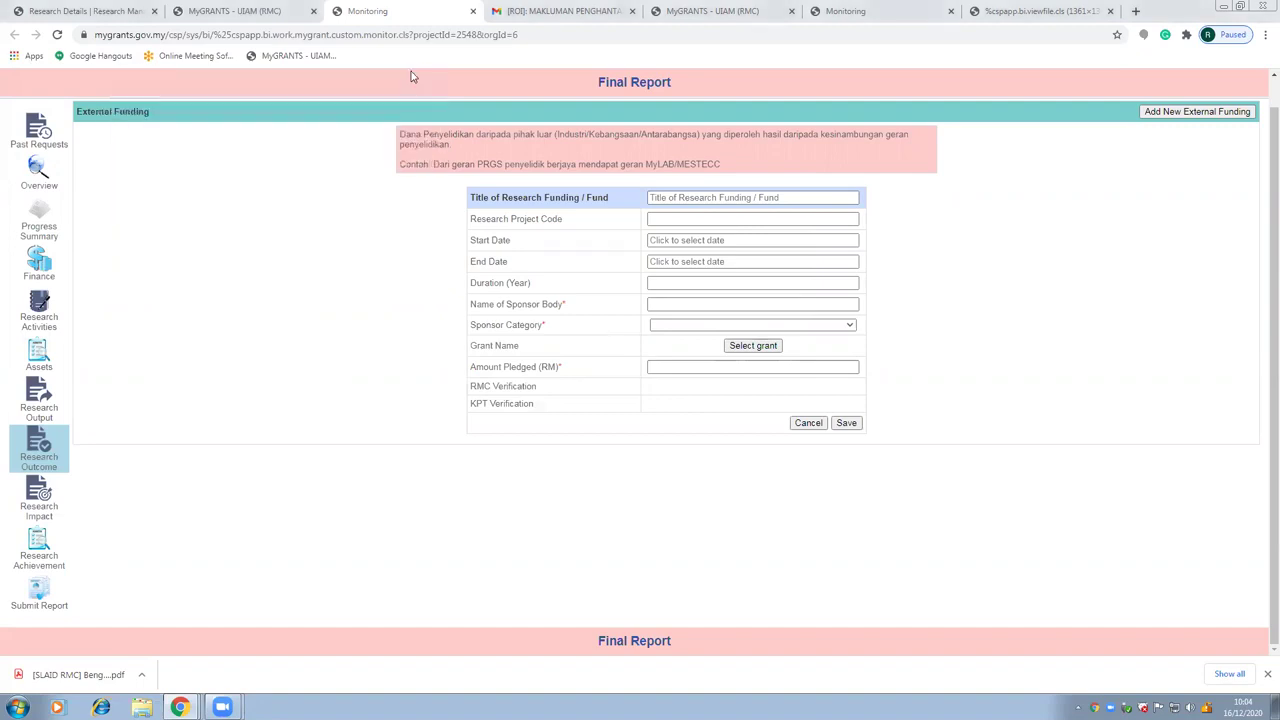
Cancel editing the blank external funding record and delete it
click(798, 428)
click(840, 388)
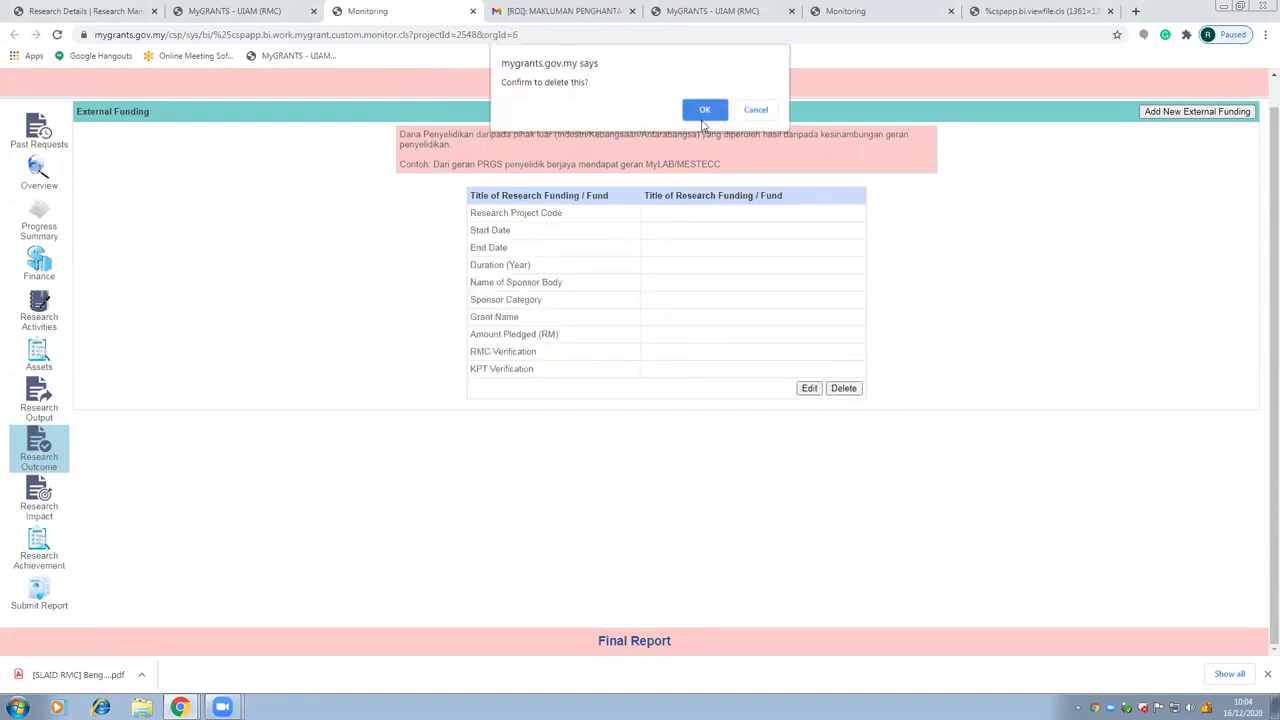
Confirm deleting the blank external funding entry and open the Spin-off section under Research Outcome
click(704, 112)
click(829, 240)
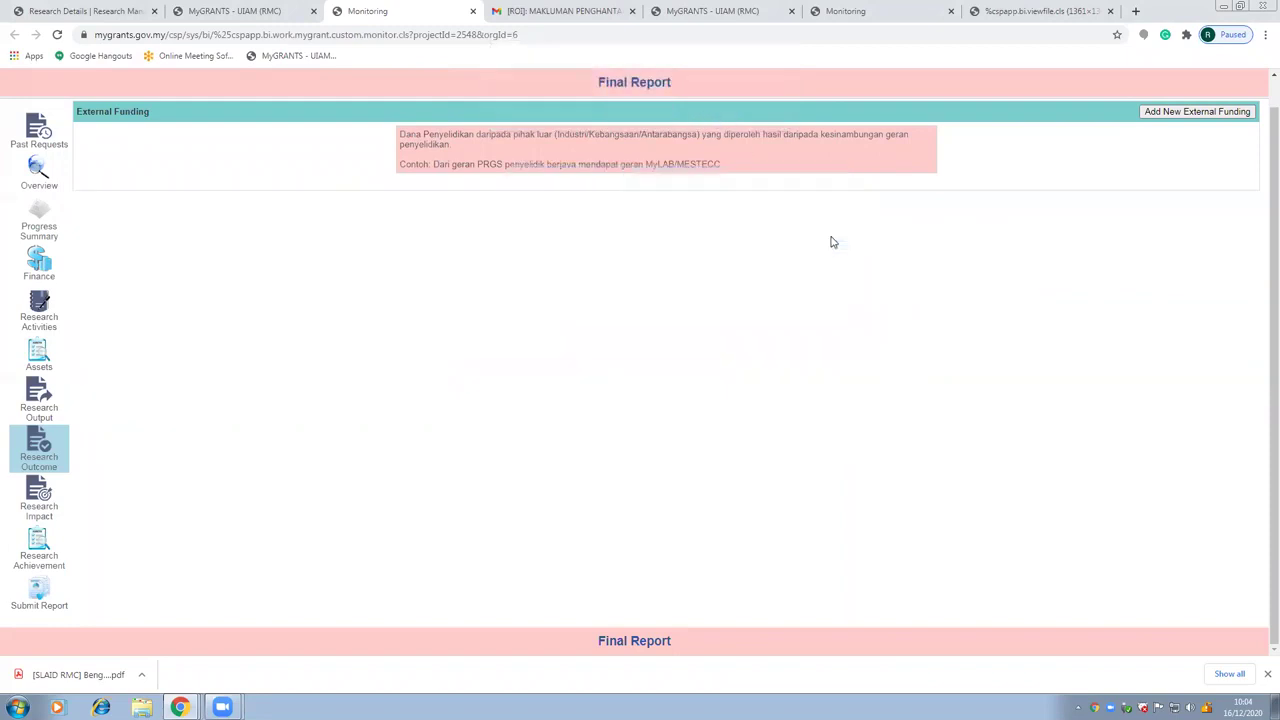
mouse_move(48, 450)
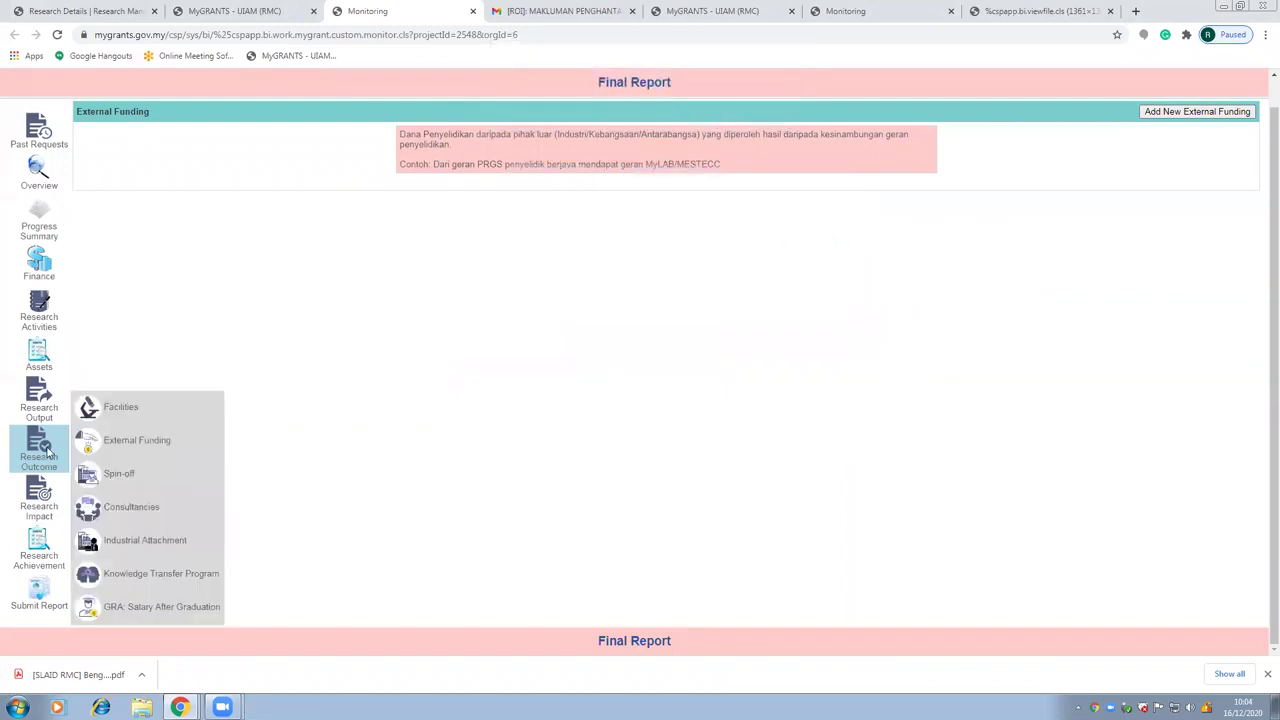
click(116, 472)
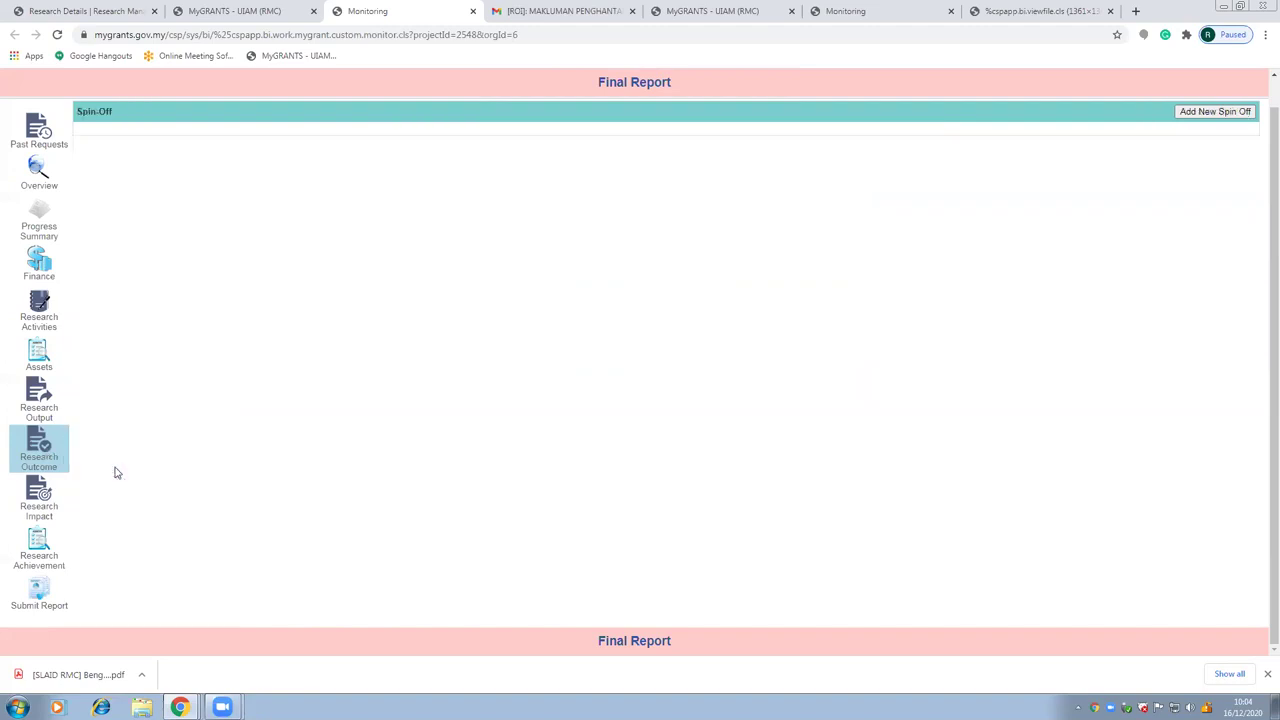
Add a new spin-off entry, view its edit form, and cancel without saving
click(1210, 114)
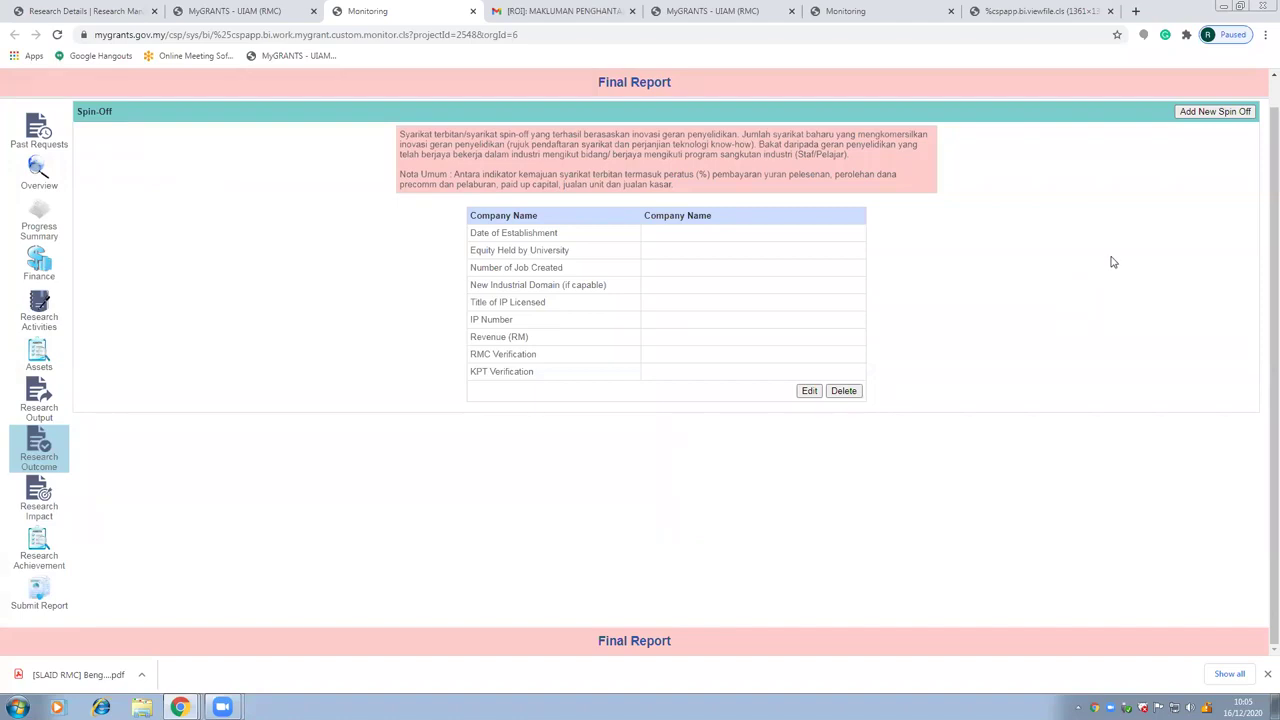
click(808, 391)
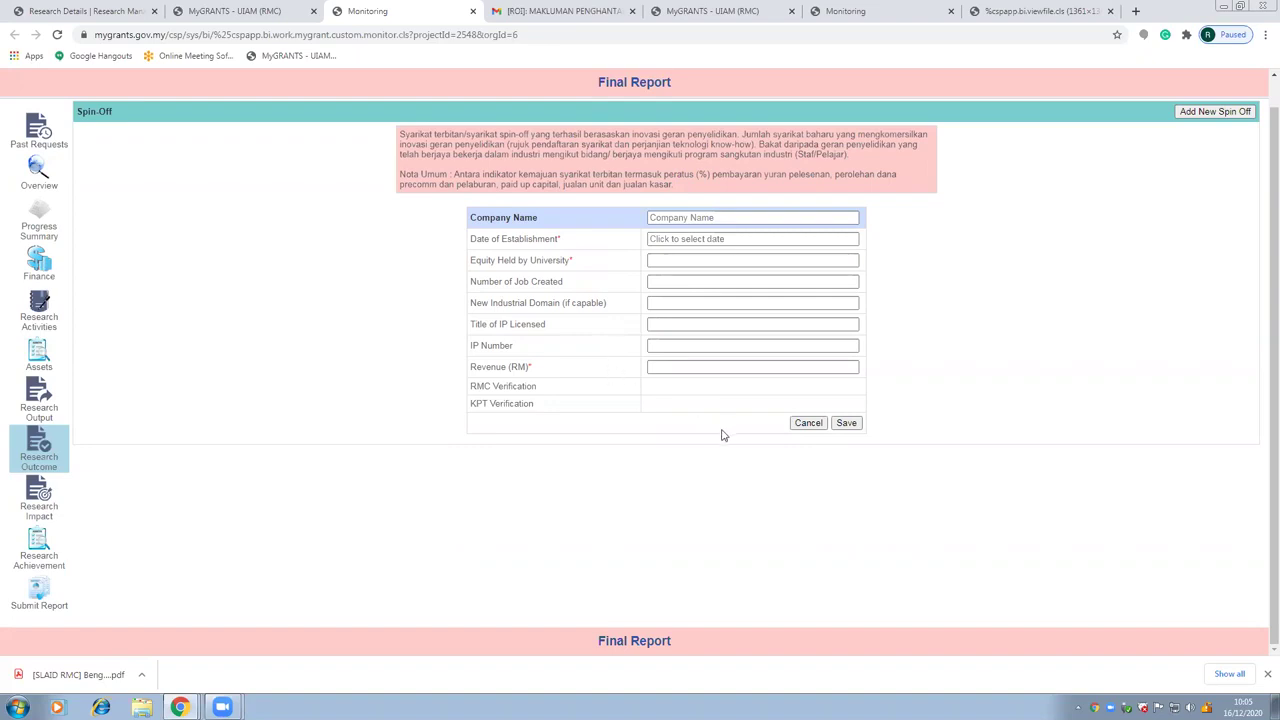
click(808, 423)
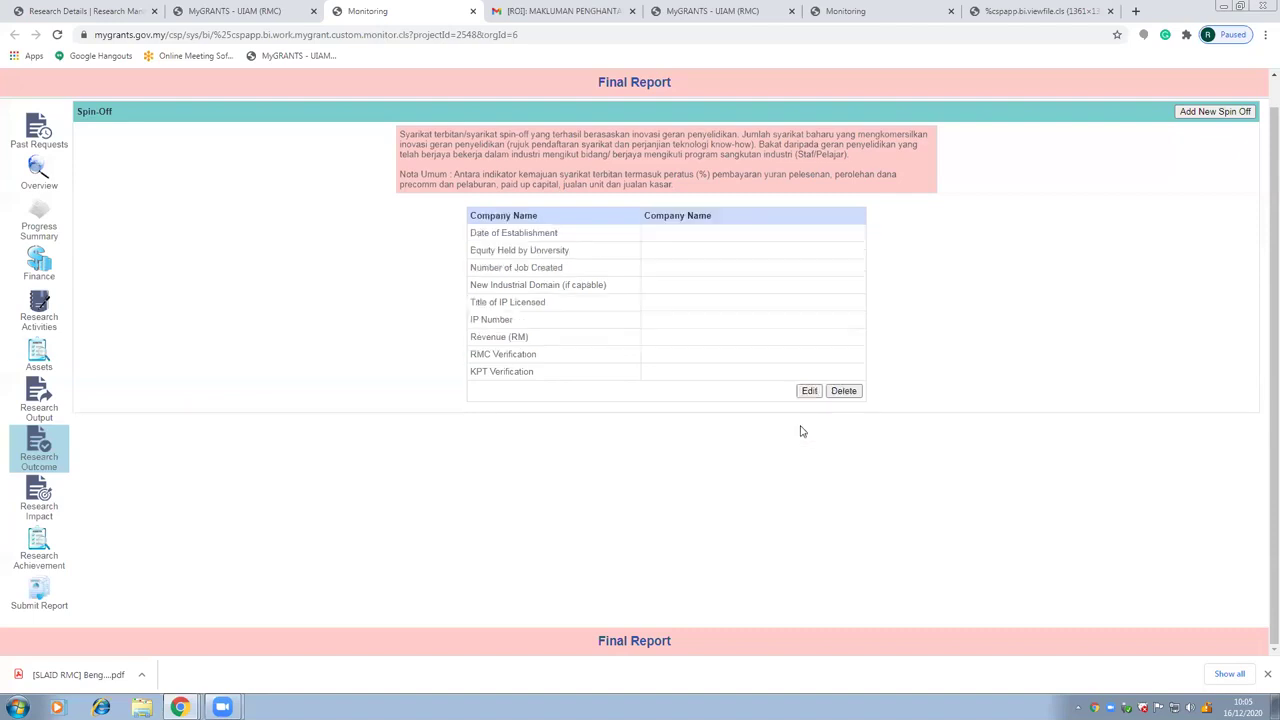
Delete the blank spin-off entry and open the Consultancies section under Research Outcome
click(855, 393)
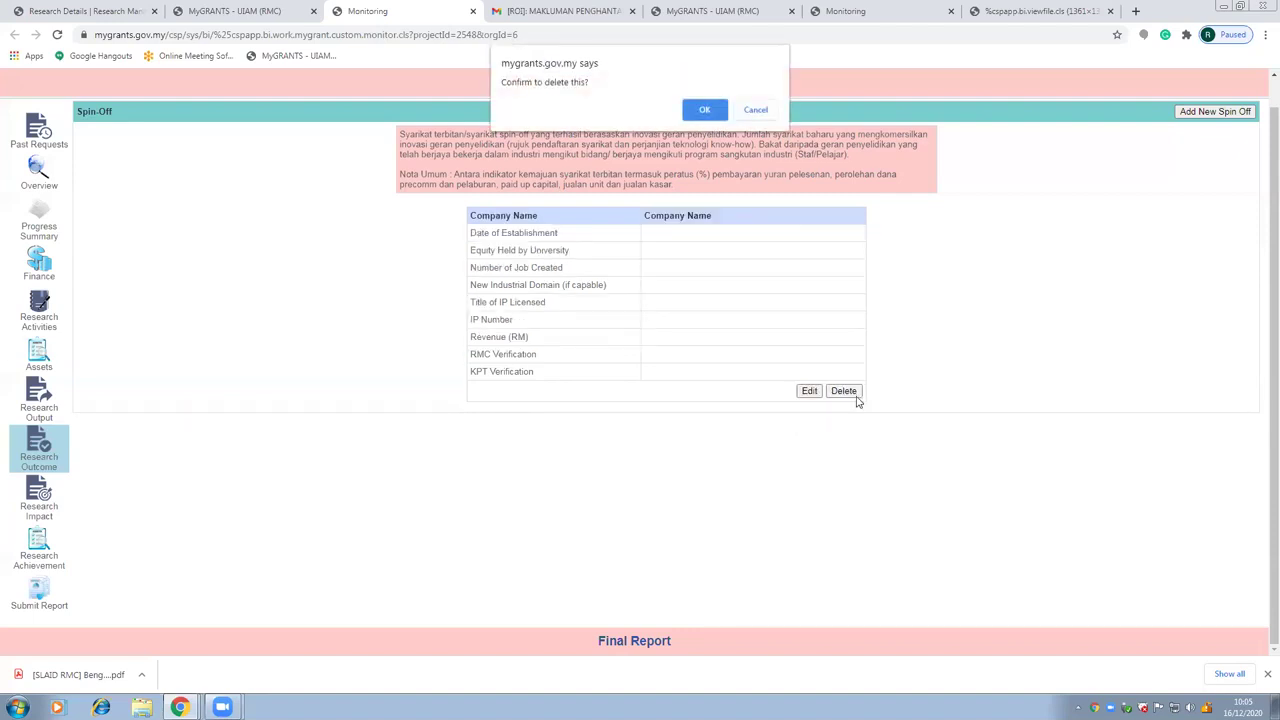
click(706, 110)
mouse_move(62, 458)
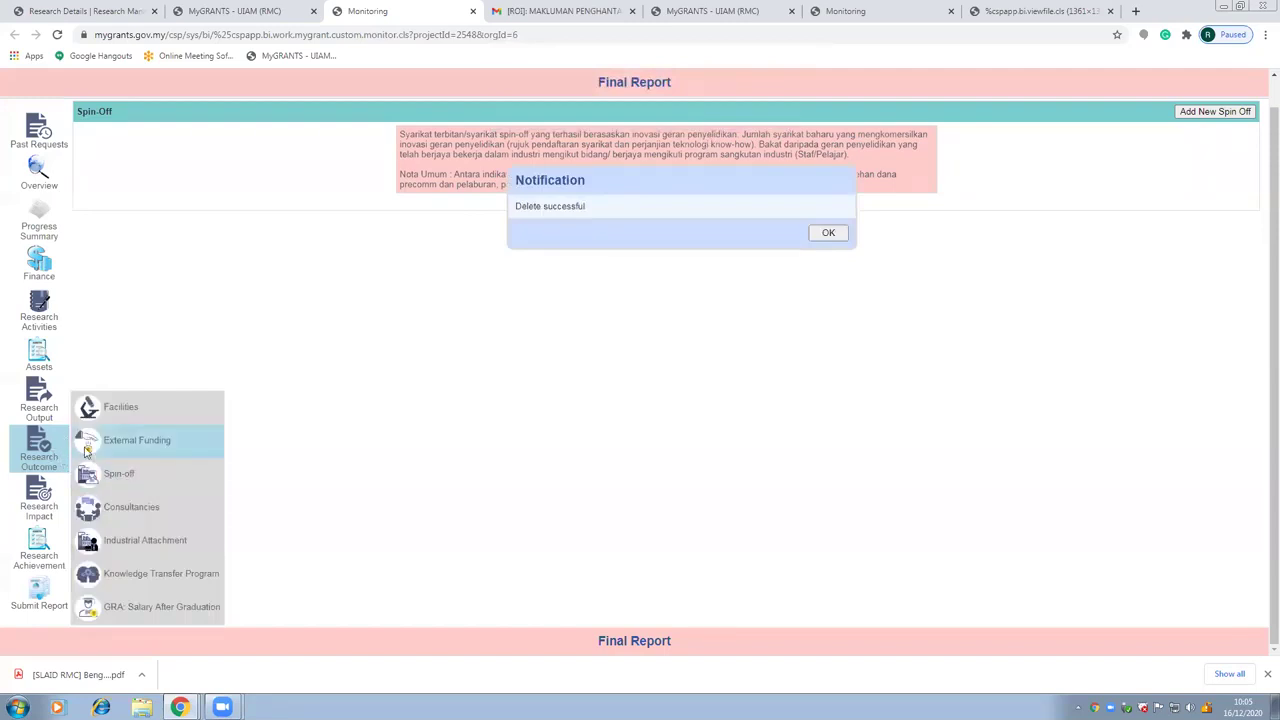
click(125, 507)
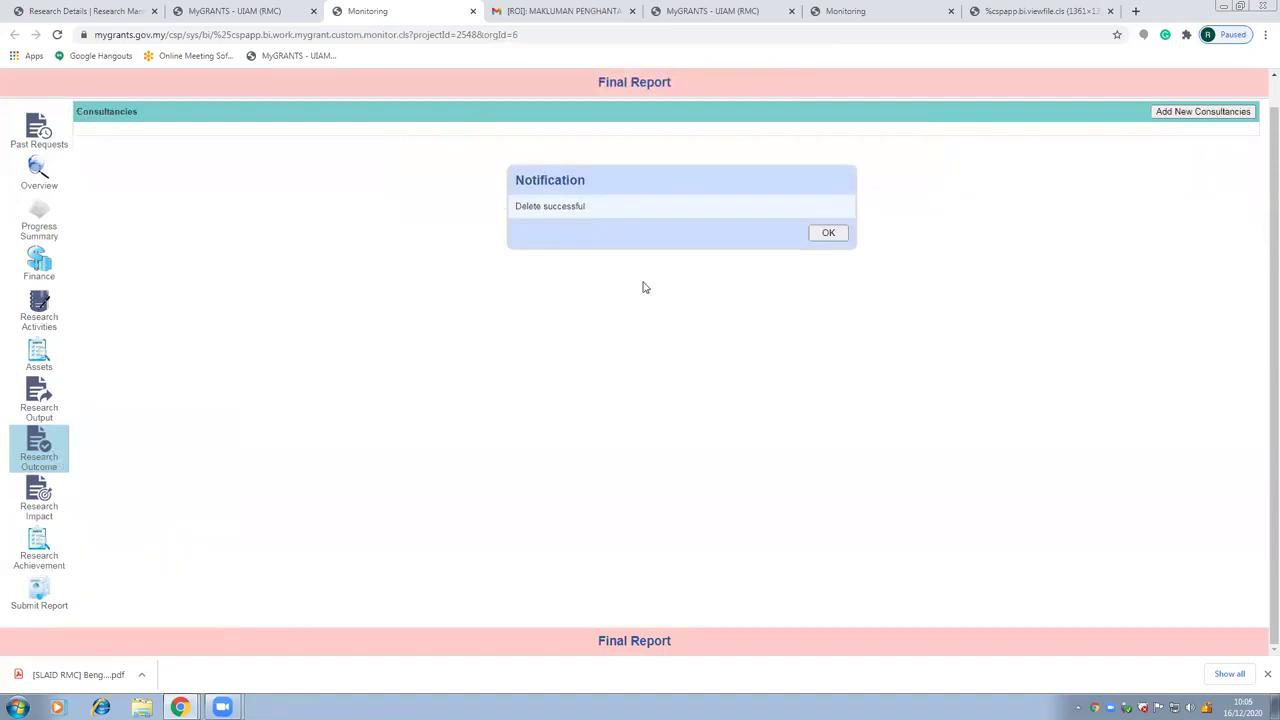
click(826, 236)
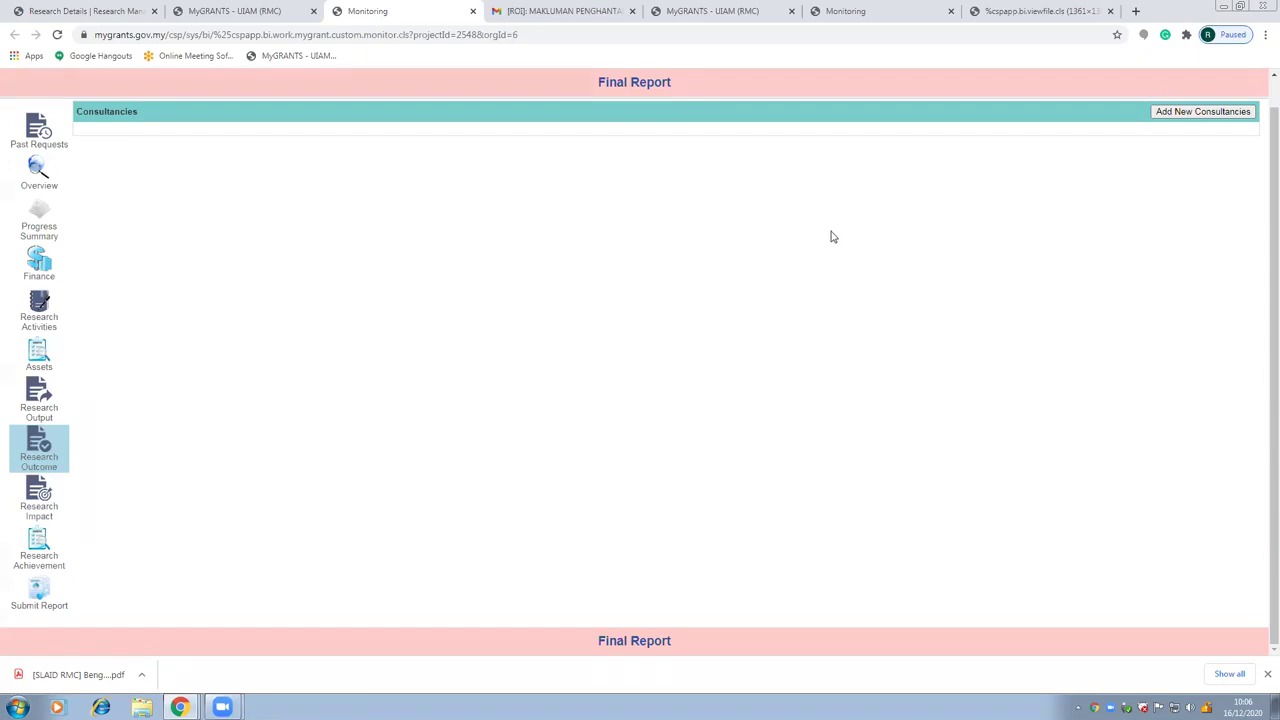
Add a new consultancies entry, view its edit form, and cancel without saving
click(1195, 113)
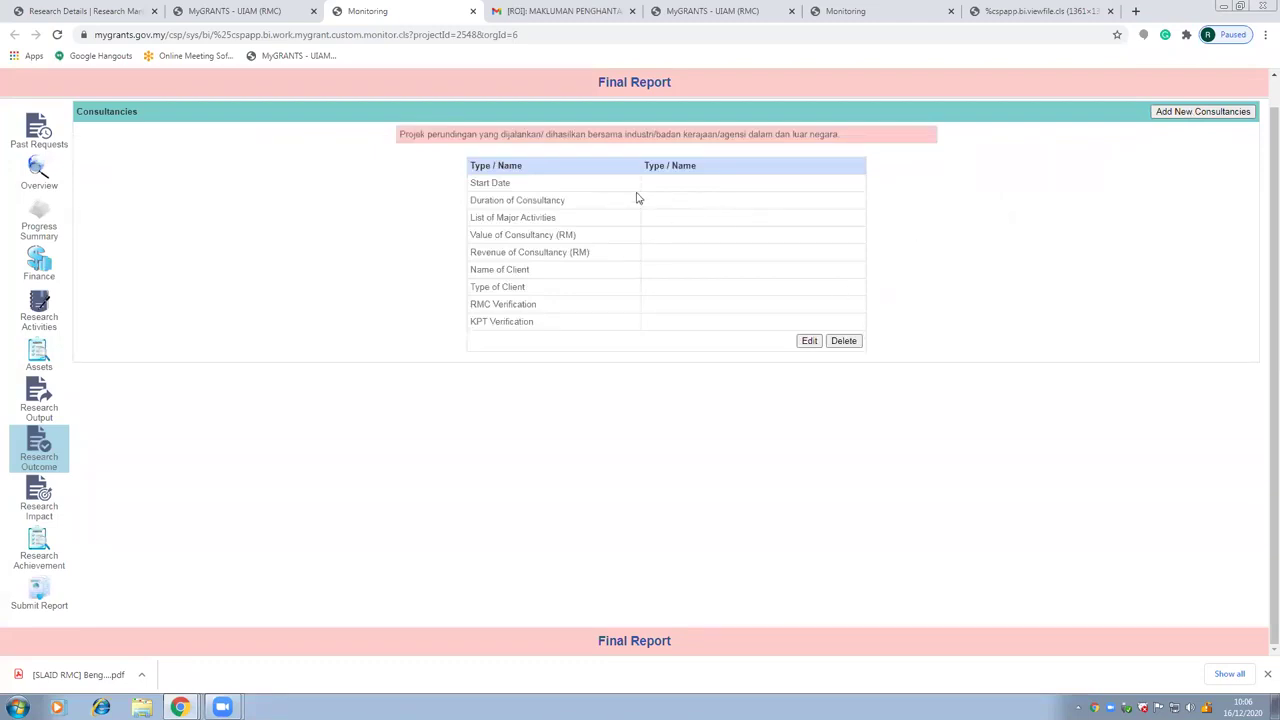
click(810, 342)
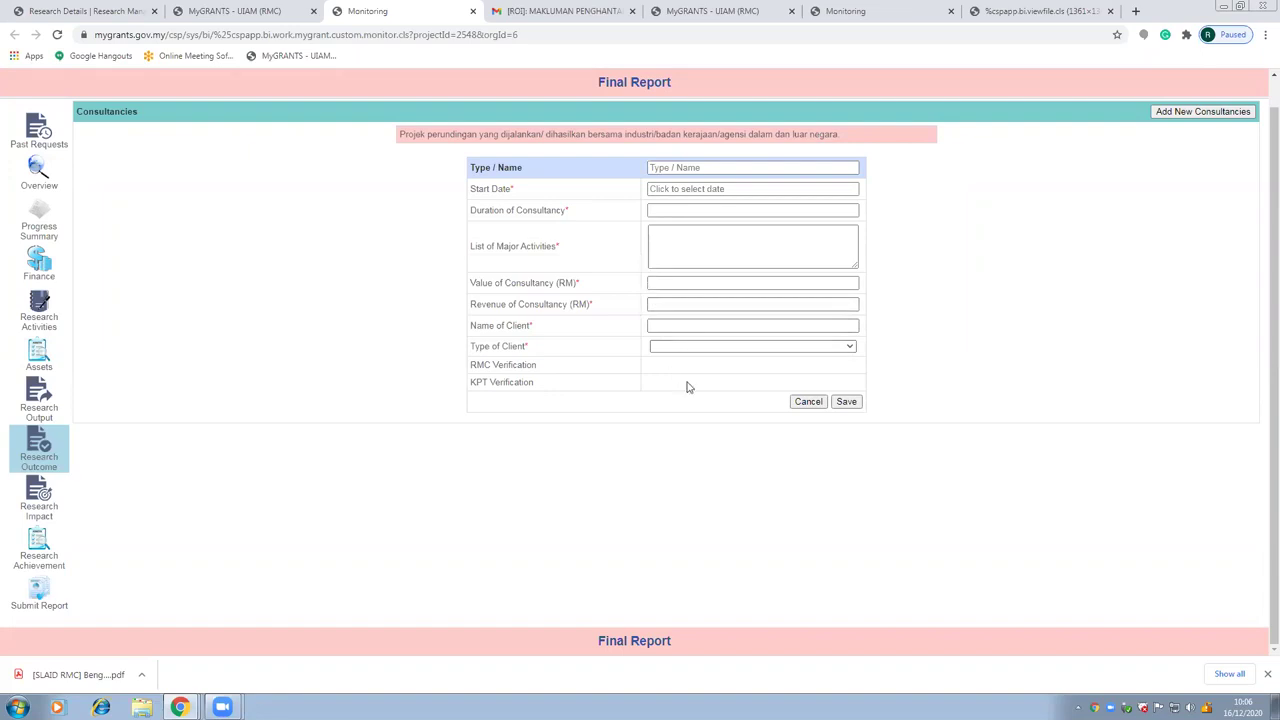
click(806, 405)
Delete the blank consultancies entry and open the Industrial Attachment section under Research Outcome
click(845, 341)
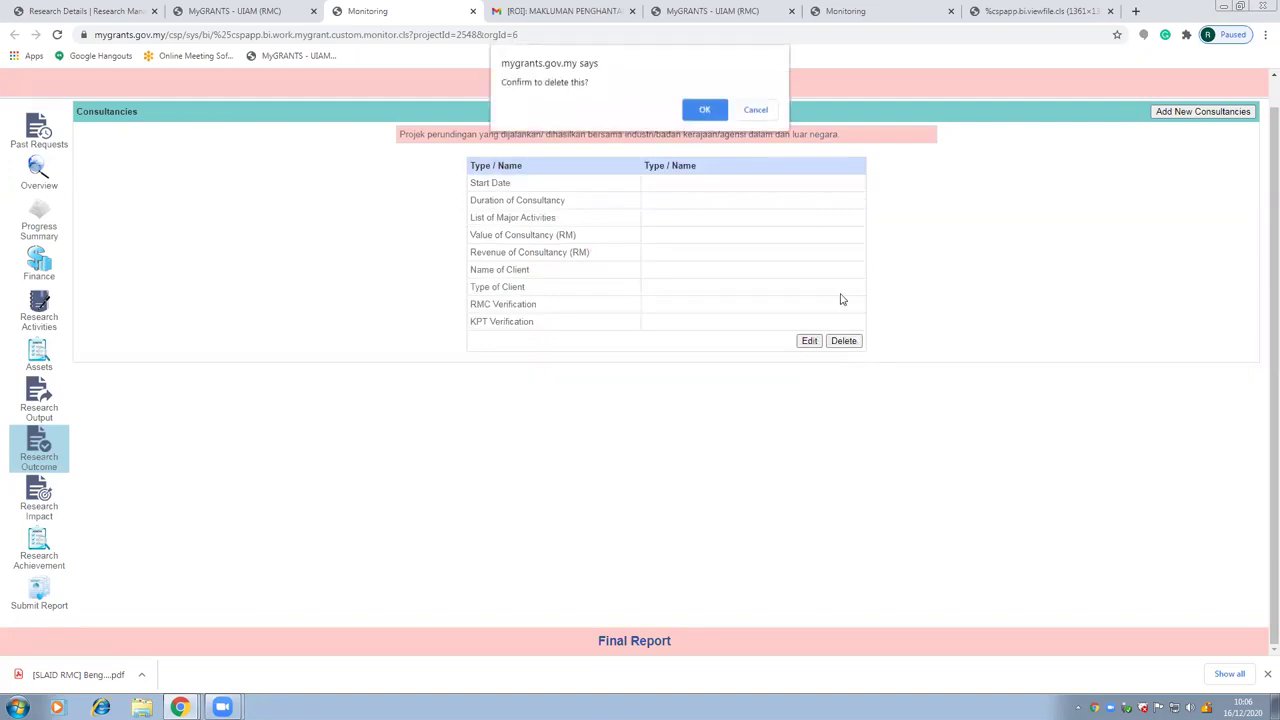
click(716, 110)
mouse_move(50, 450)
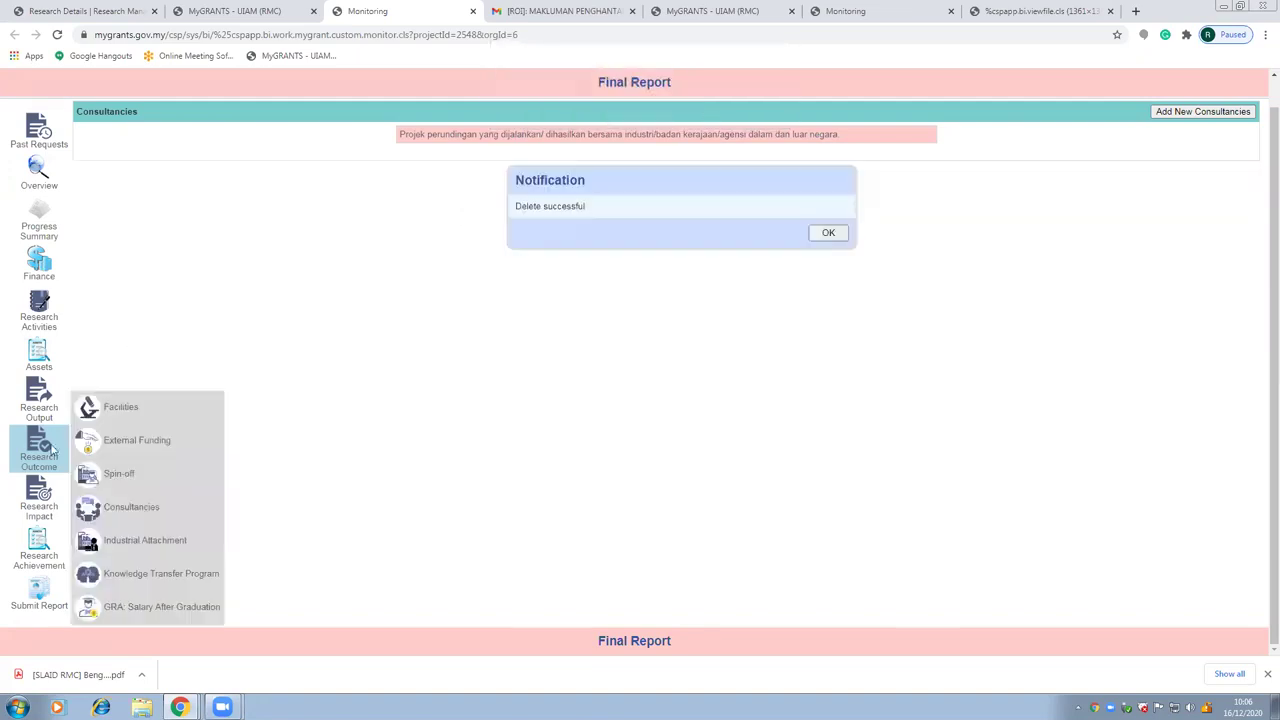
click(145, 541)
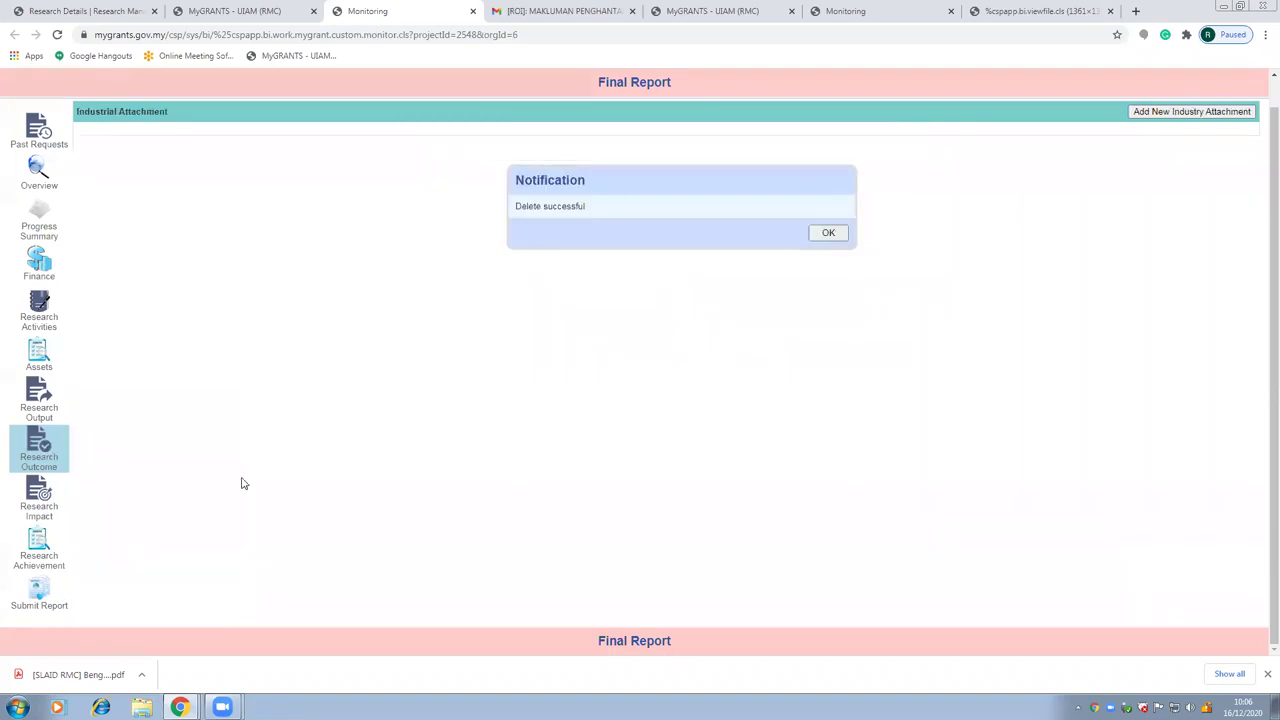
click(828, 233)
Add a new industry attachment entry, view its edit form, and cancel without saving
click(1137, 113)
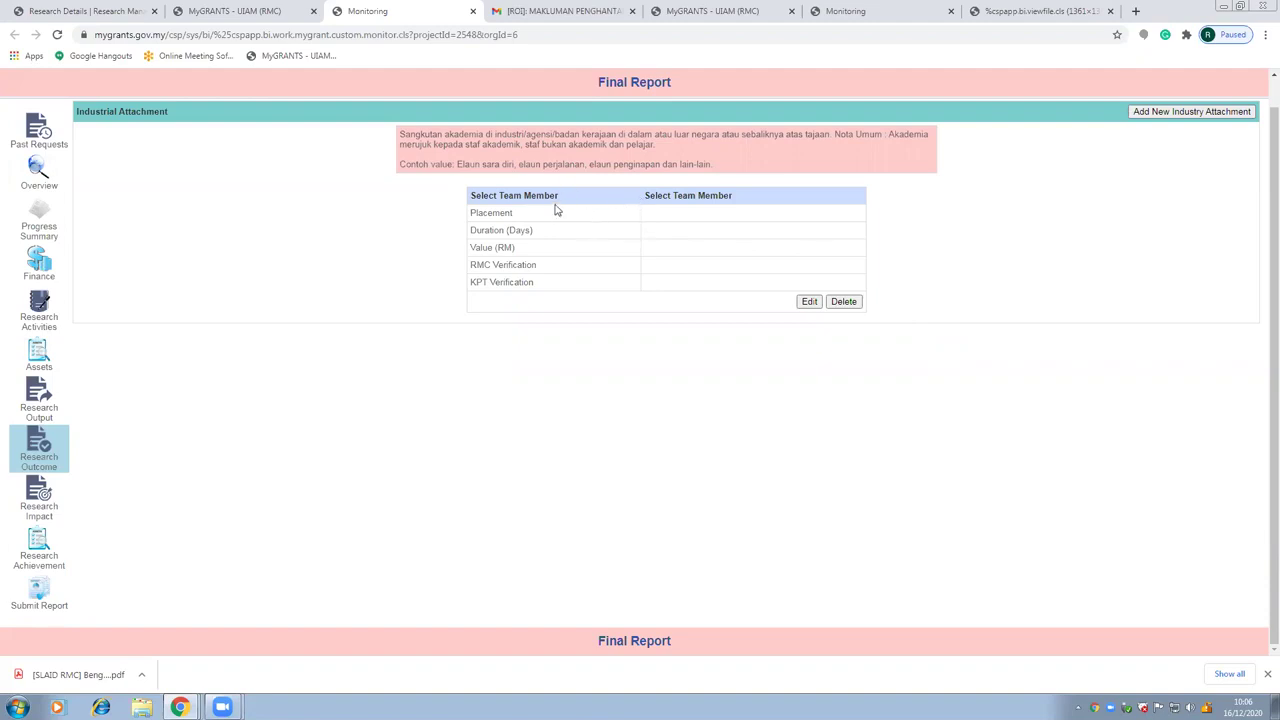
click(806, 302)
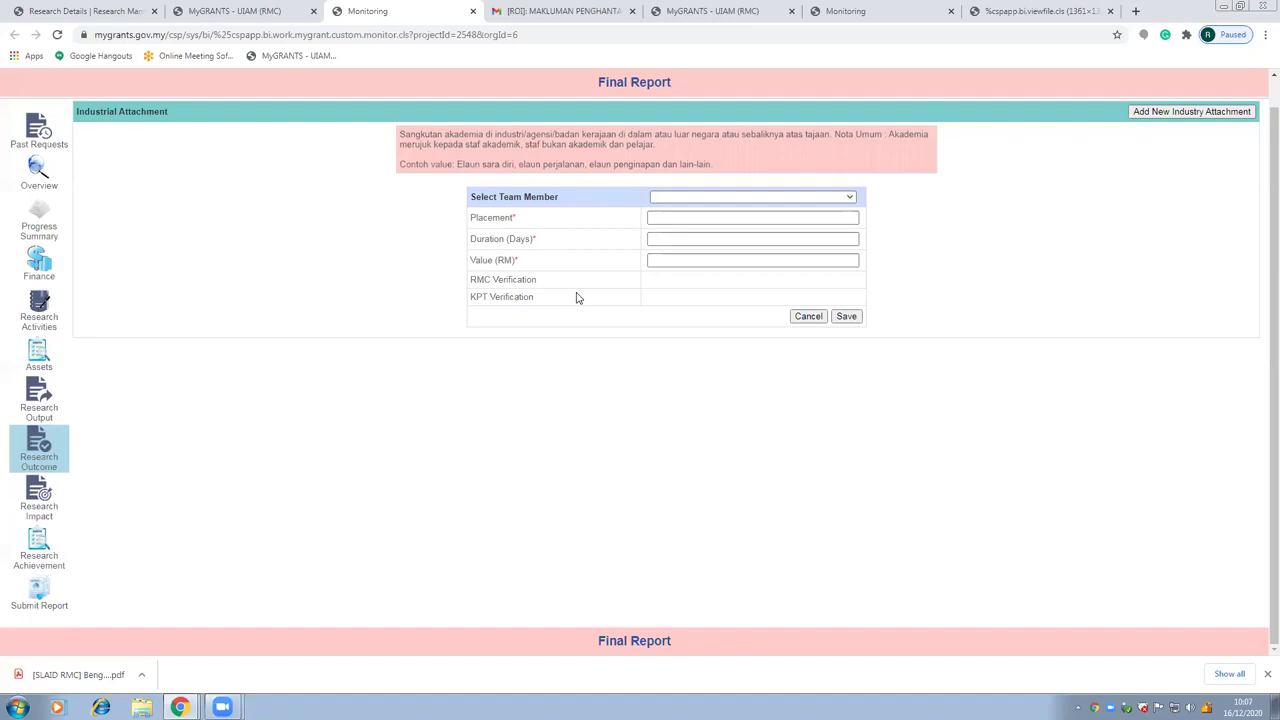
click(810, 320)
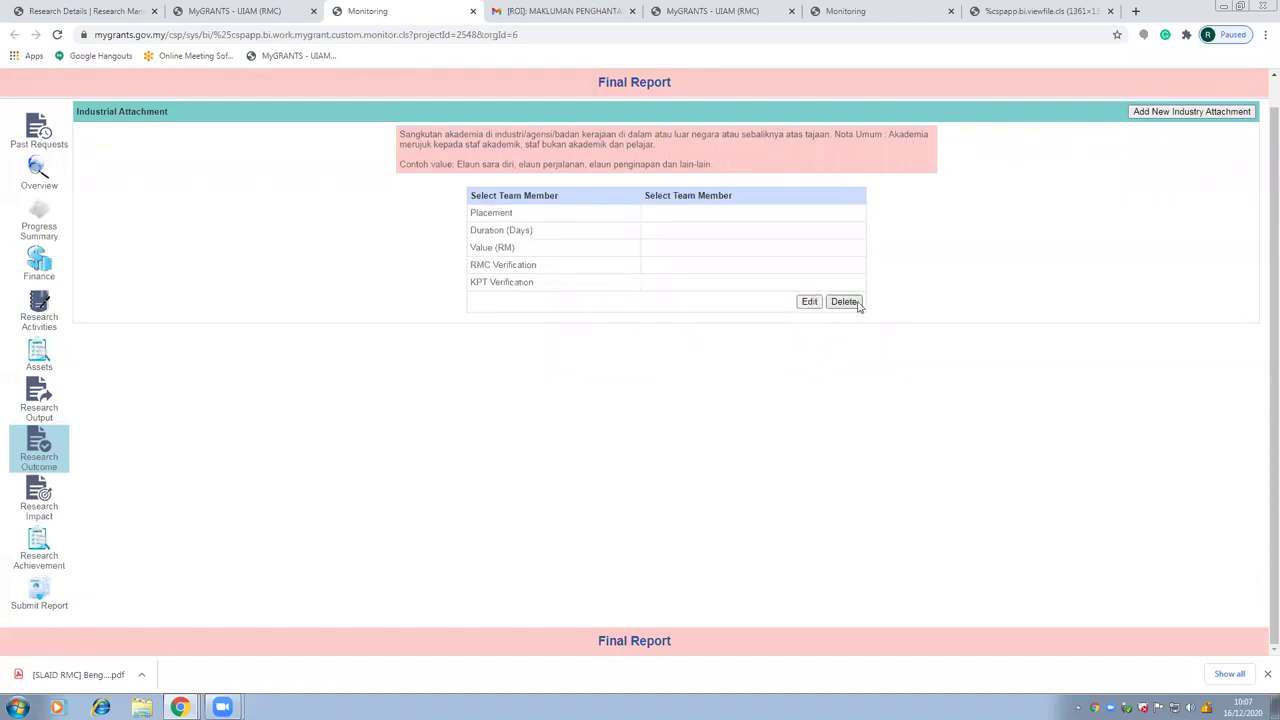
Delete the blank industry attachment entry and open the Knowledge Transfer Program section under Research Outcome
click(848, 304)
click(700, 112)
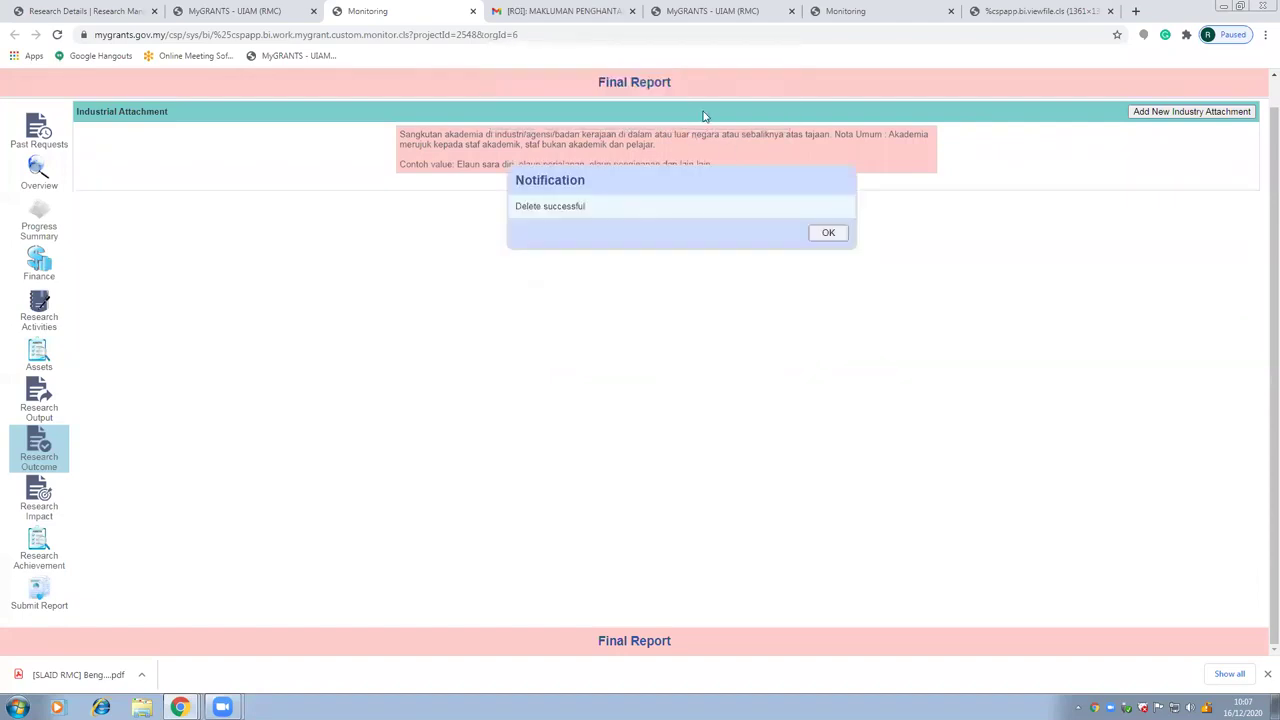
mouse_move(17, 457)
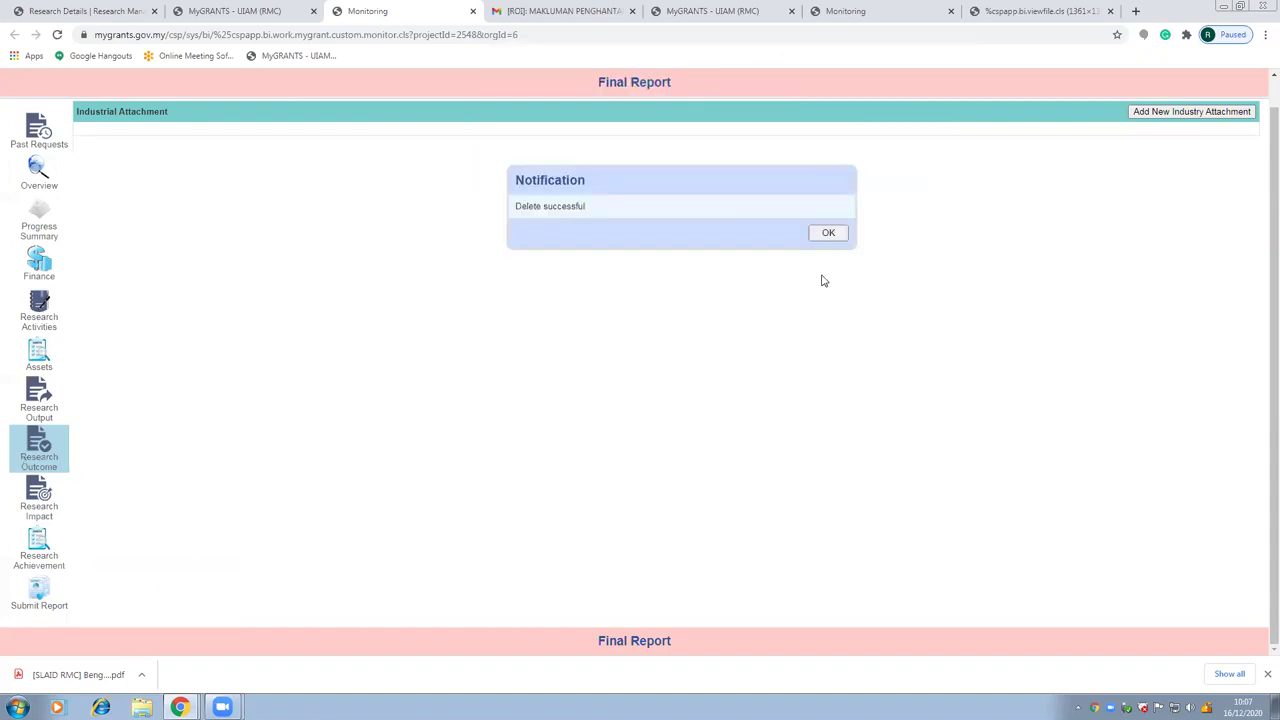
click(828, 232)
mouse_move(12, 453)
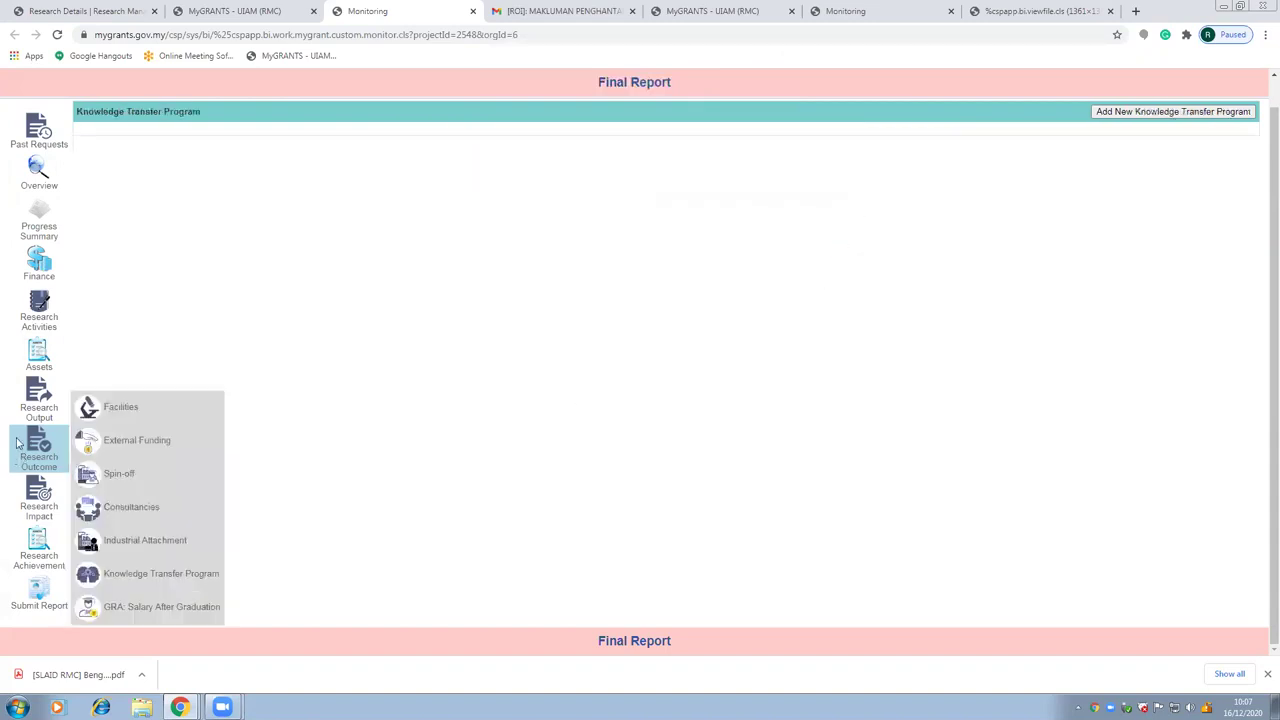
click(129, 576)
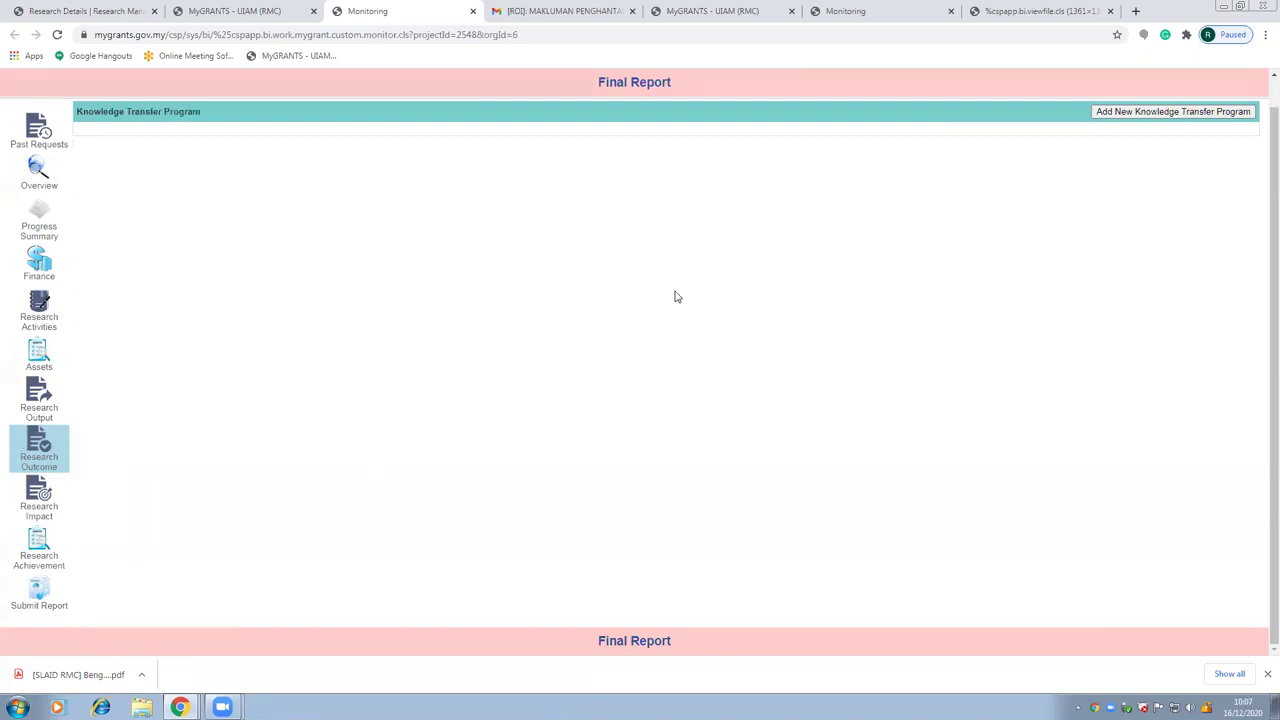
Add a new knowledge transfer program entry, review the Type options in its edit form, and cancel without saving
click(1128, 112)
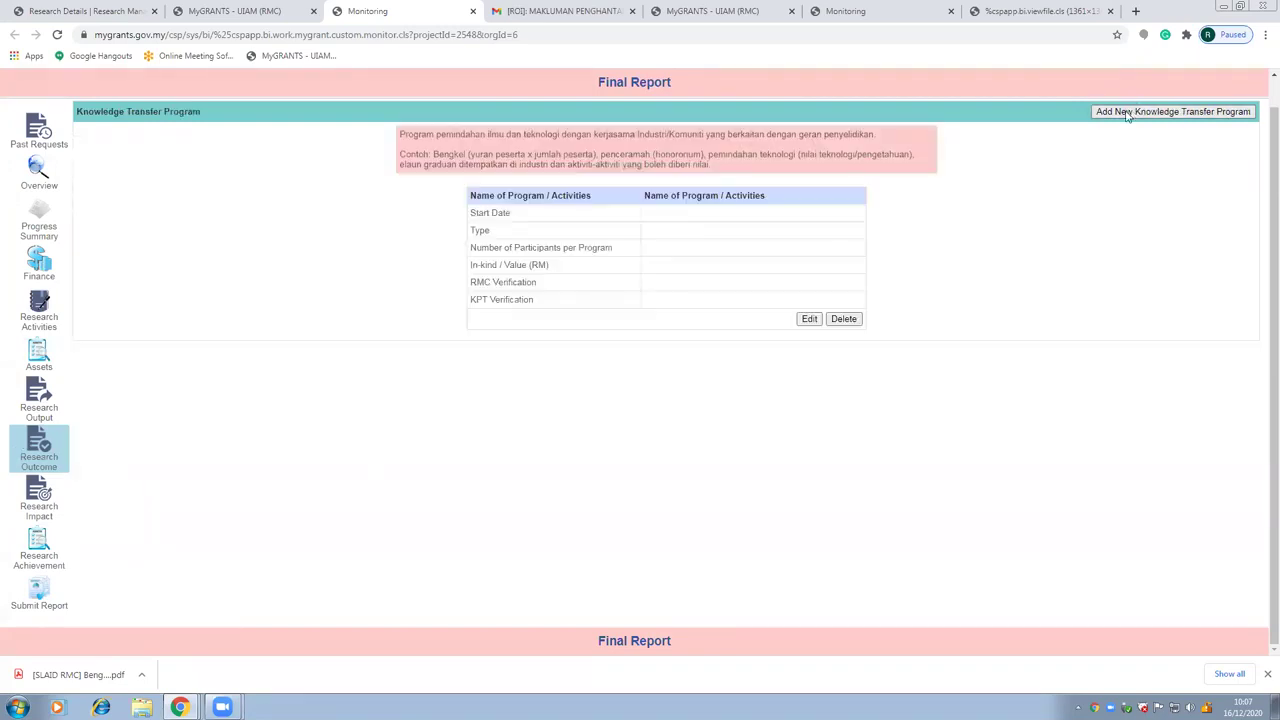
click(809, 318)
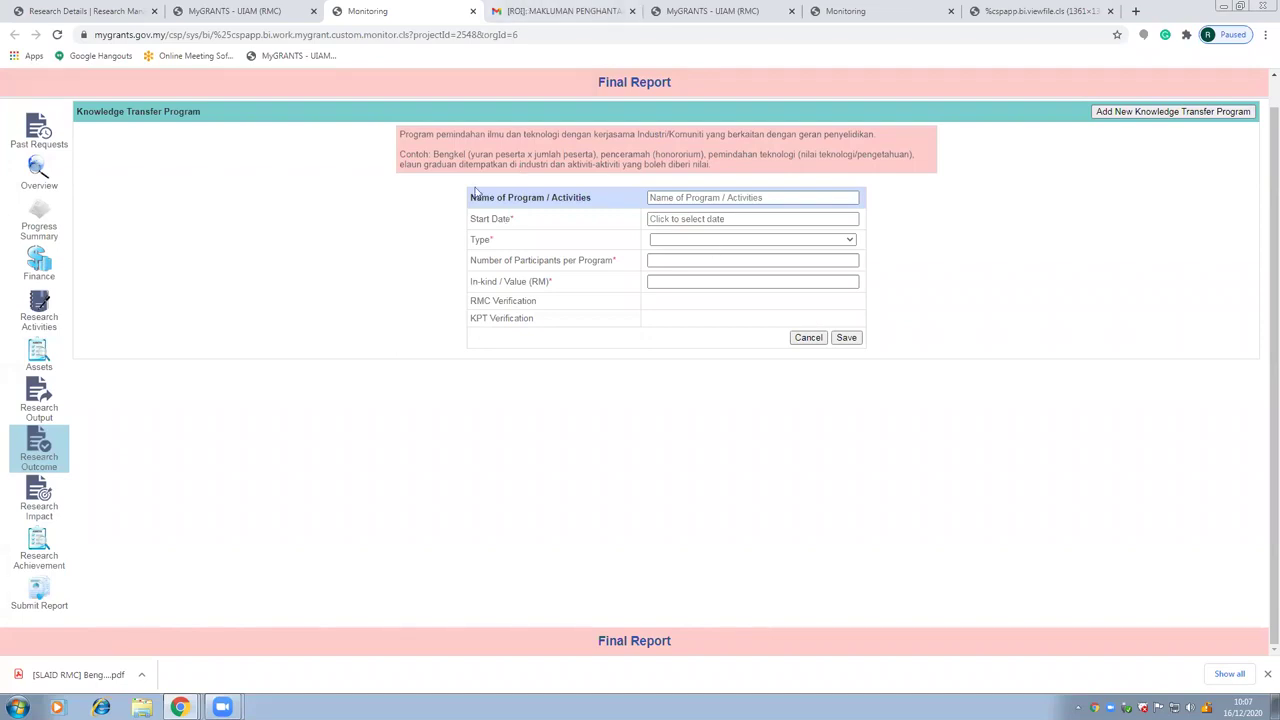
click(39, 447)
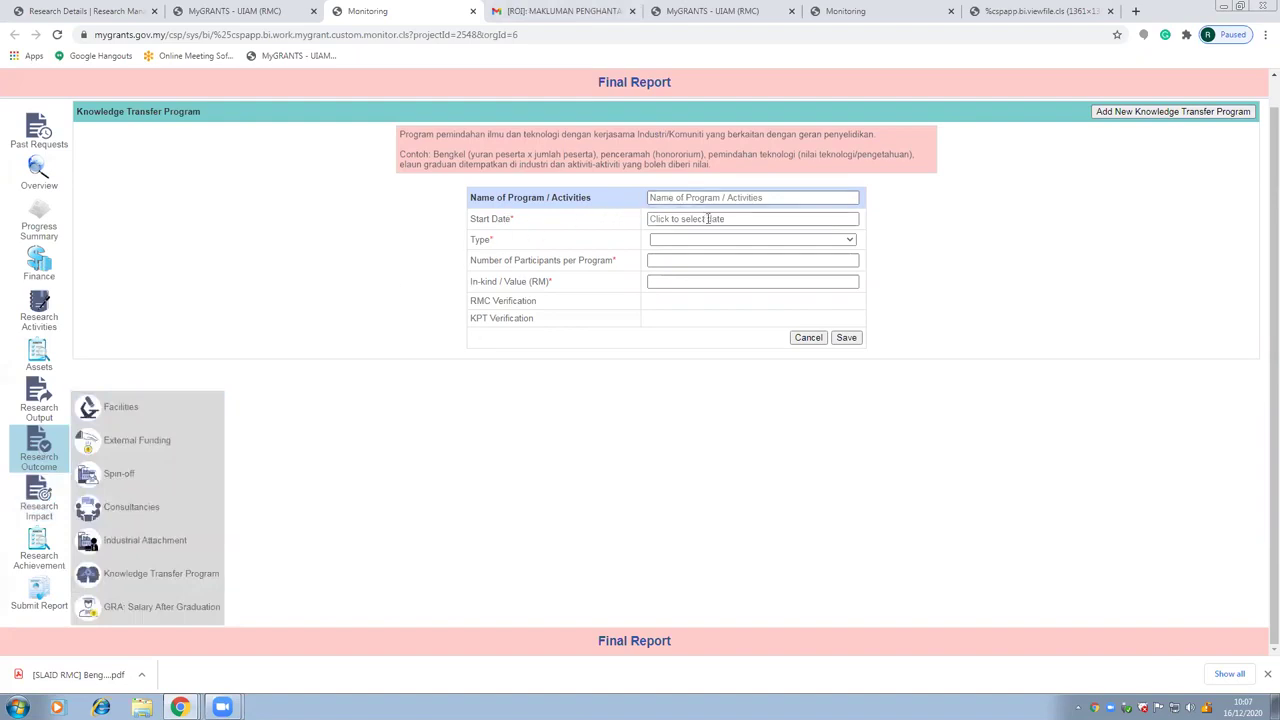
click(690, 243)
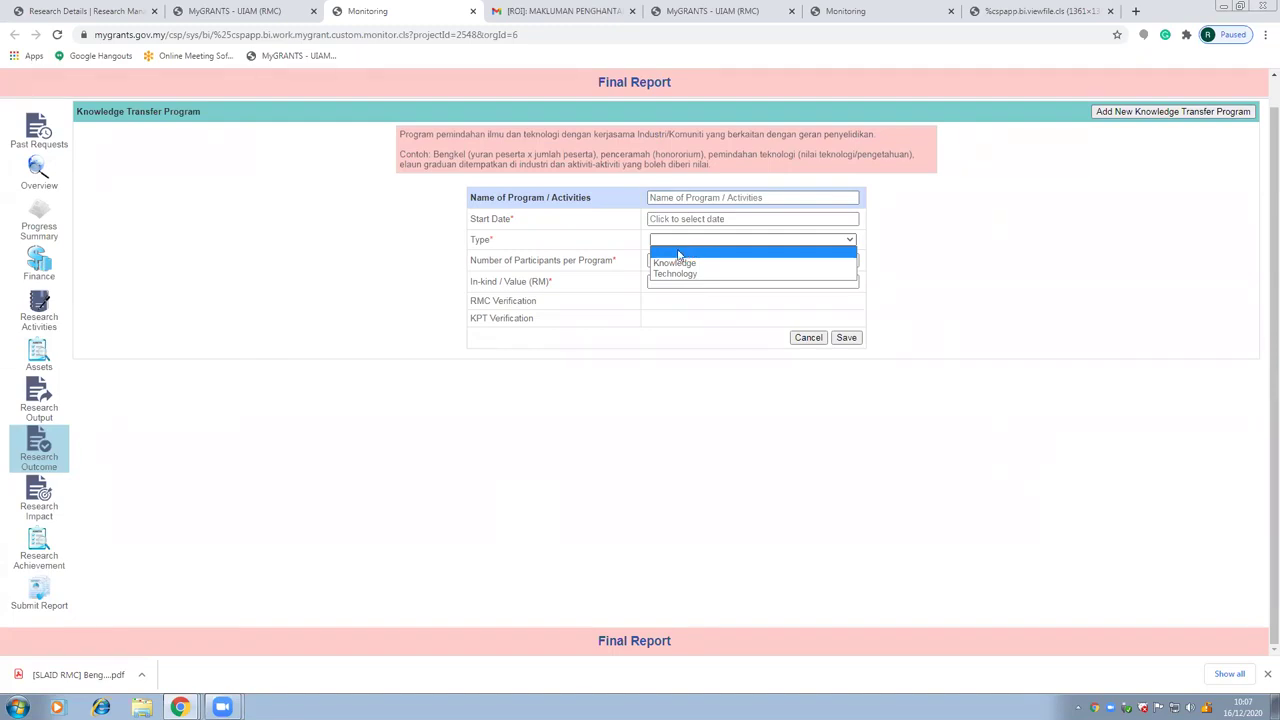
click(601, 293)
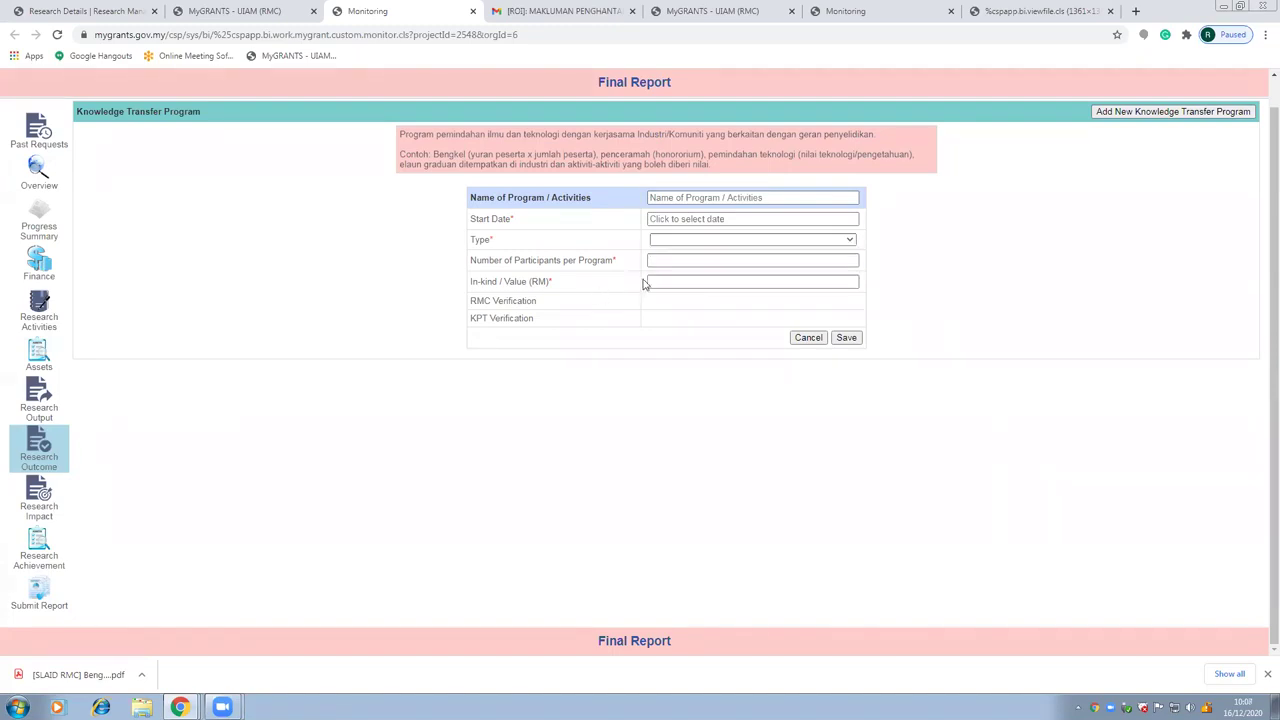
click(650, 281)
click(806, 338)
Delete the blank knowledge transfer program entry and open the GRA: Salary After Graduation section under Research Outcome
click(843, 318)
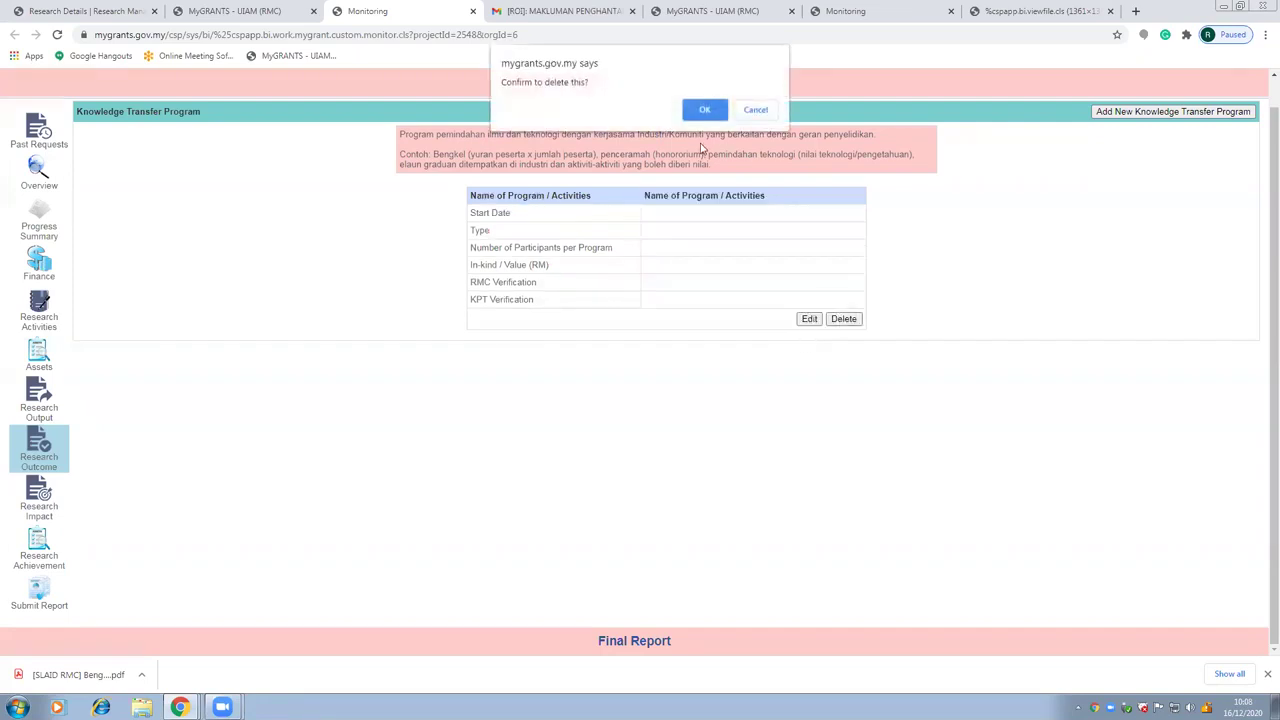
click(702, 115)
click(830, 232)
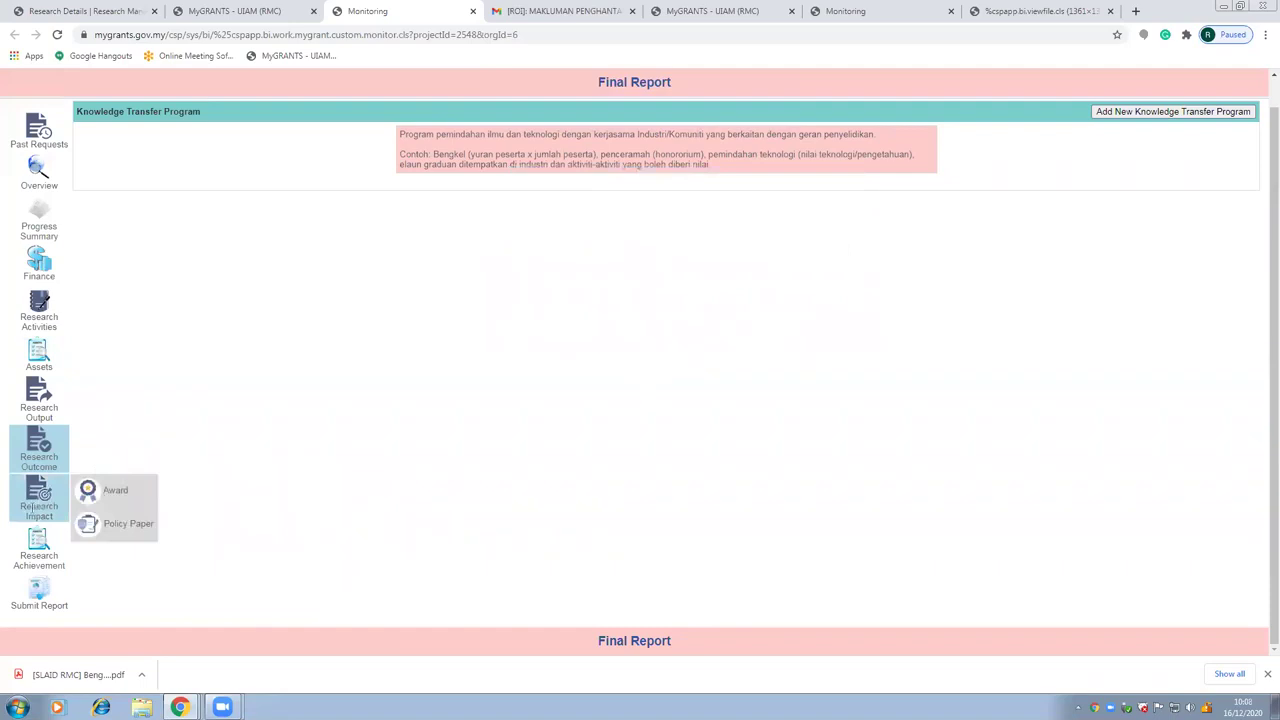
click(39, 448)
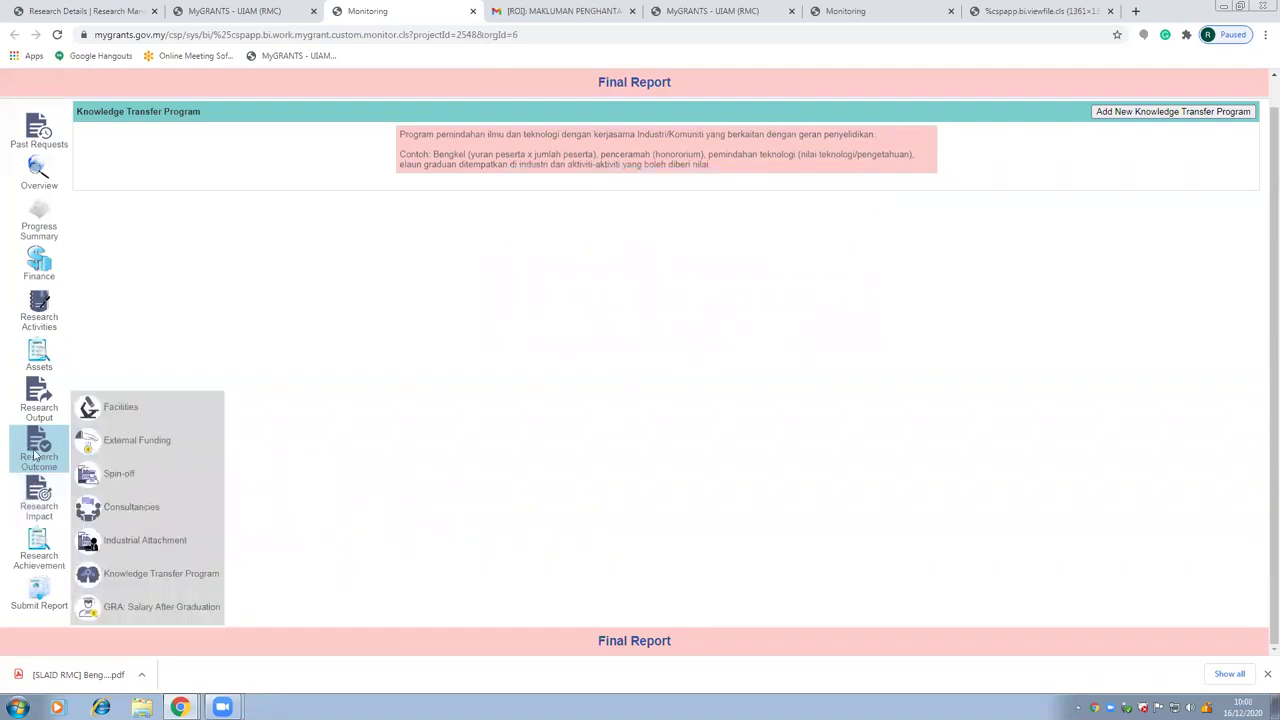
click(180, 608)
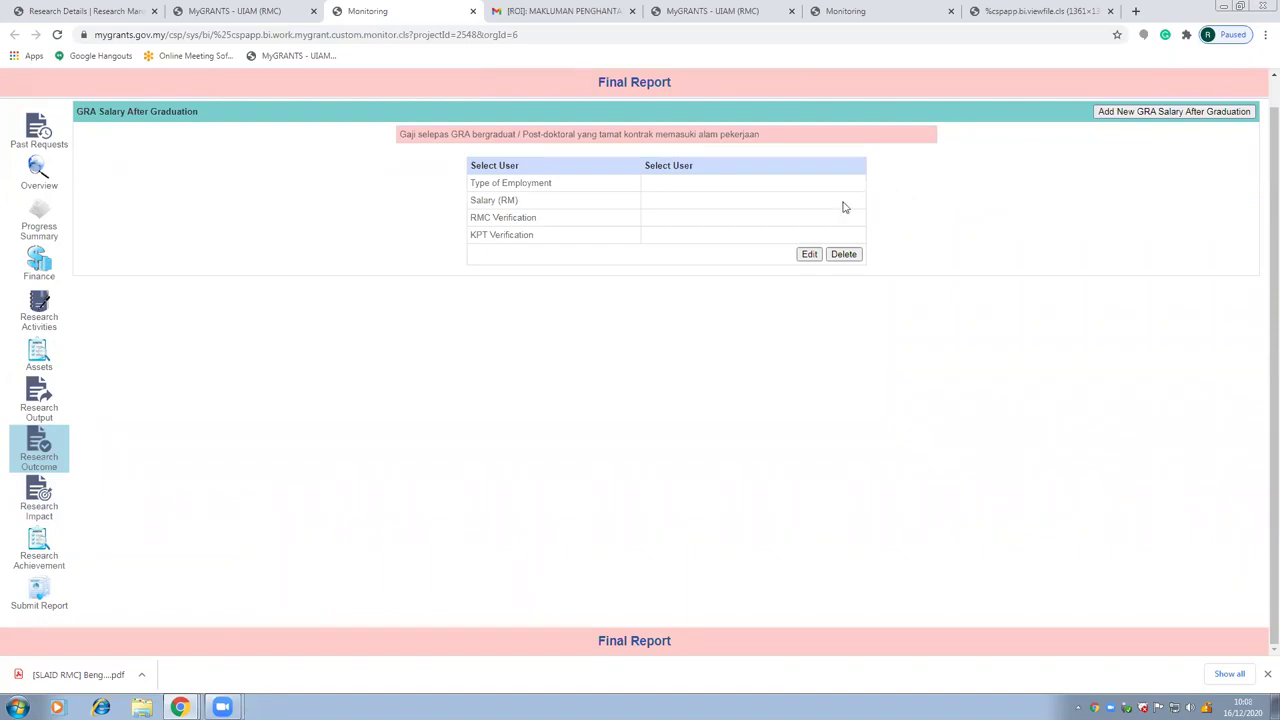
Review the Type of Employment options in the blank GRA salary entry's edit form and cancel without saving
click(806, 254)
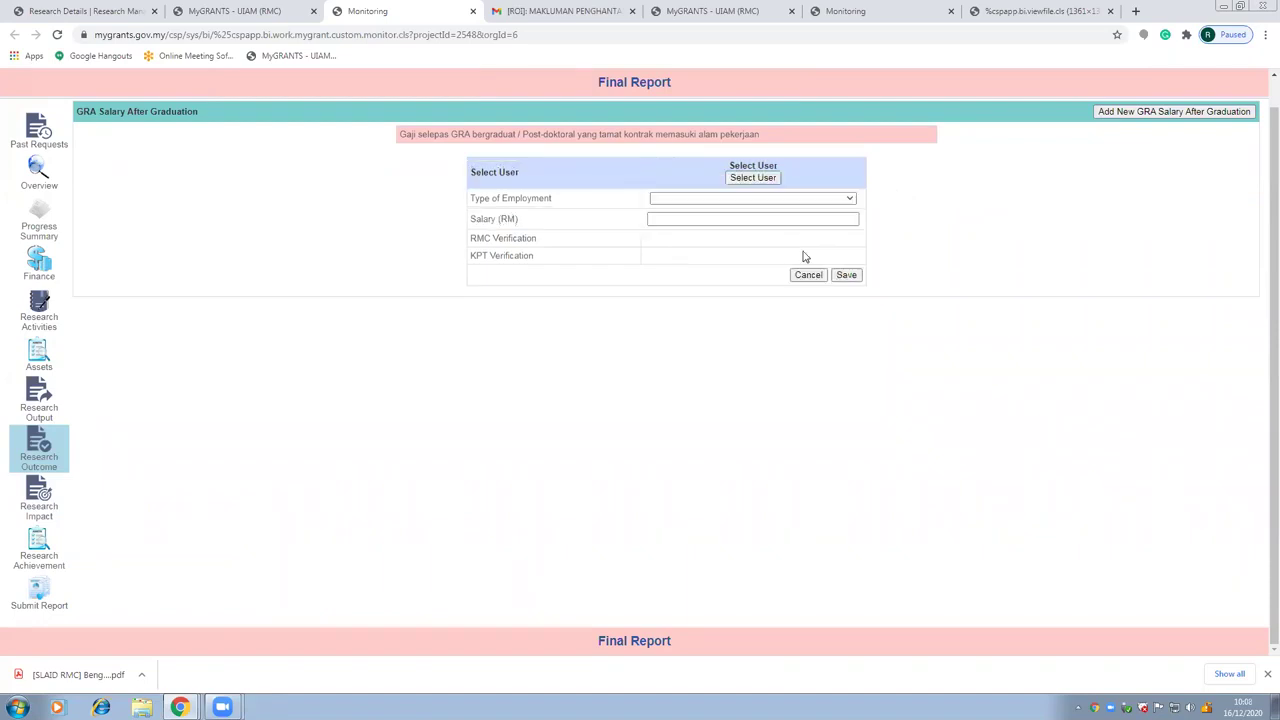
click(785, 199)
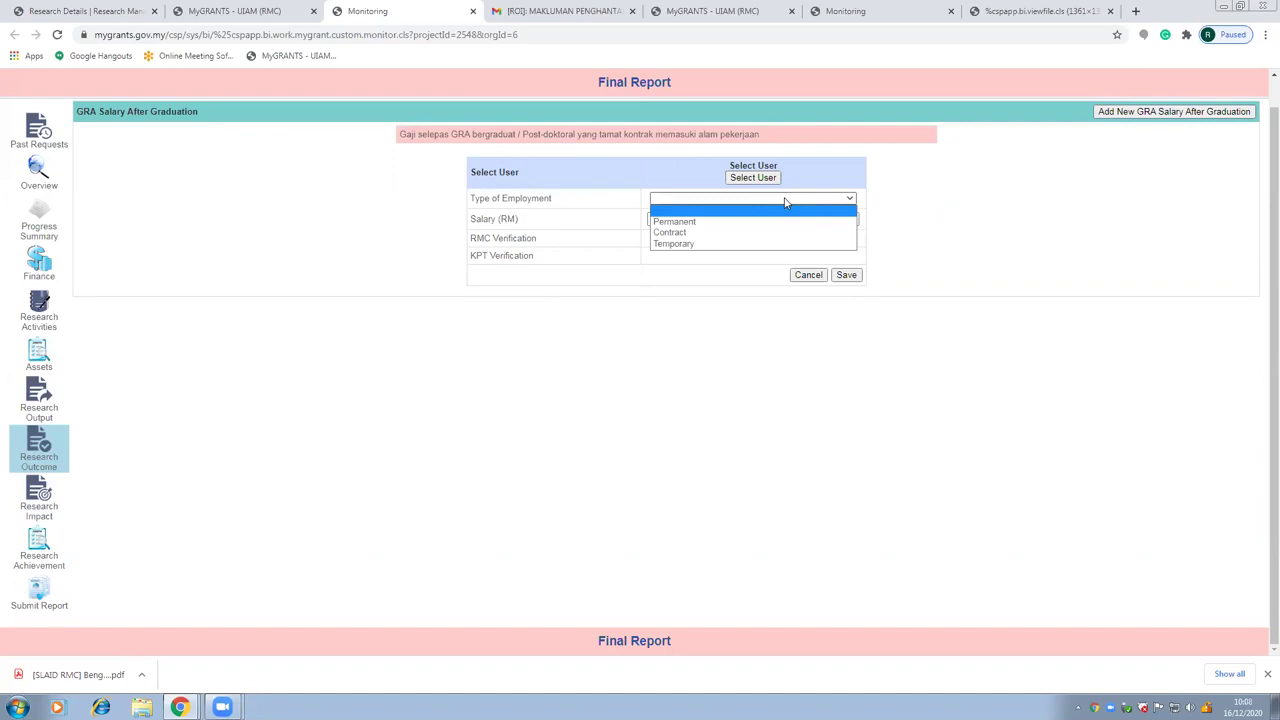
click(785, 203)
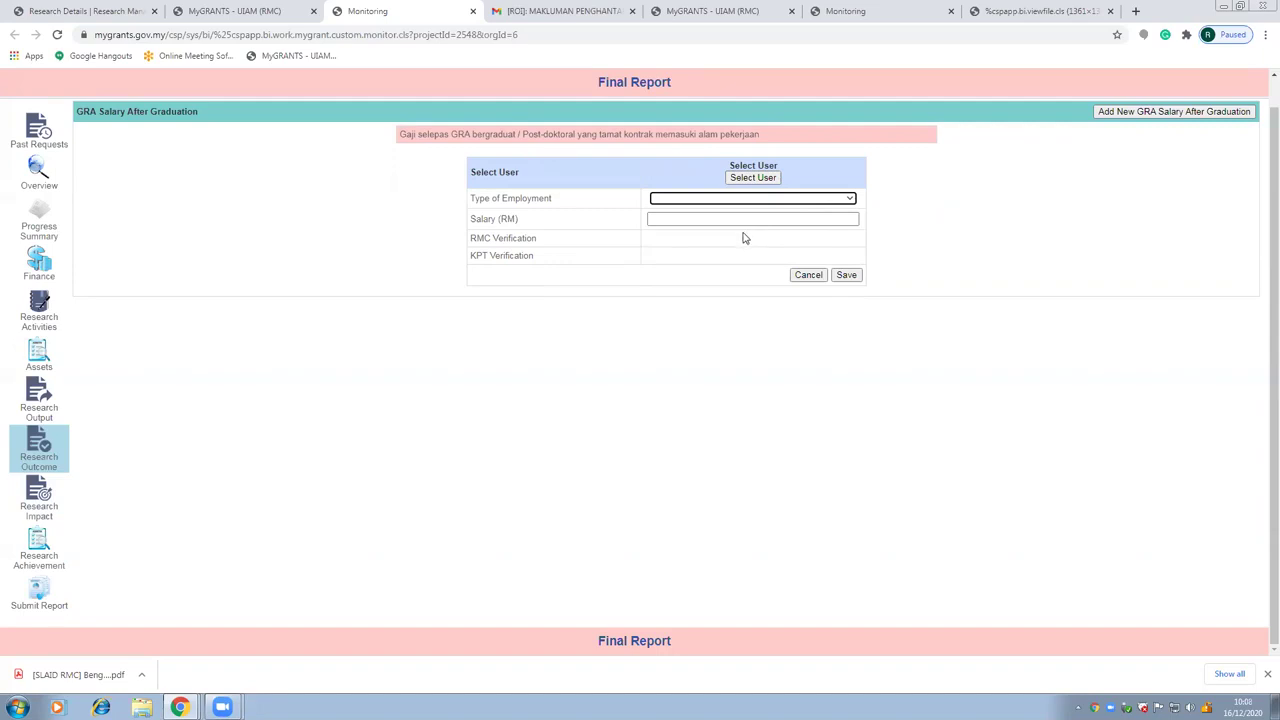
click(807, 279)
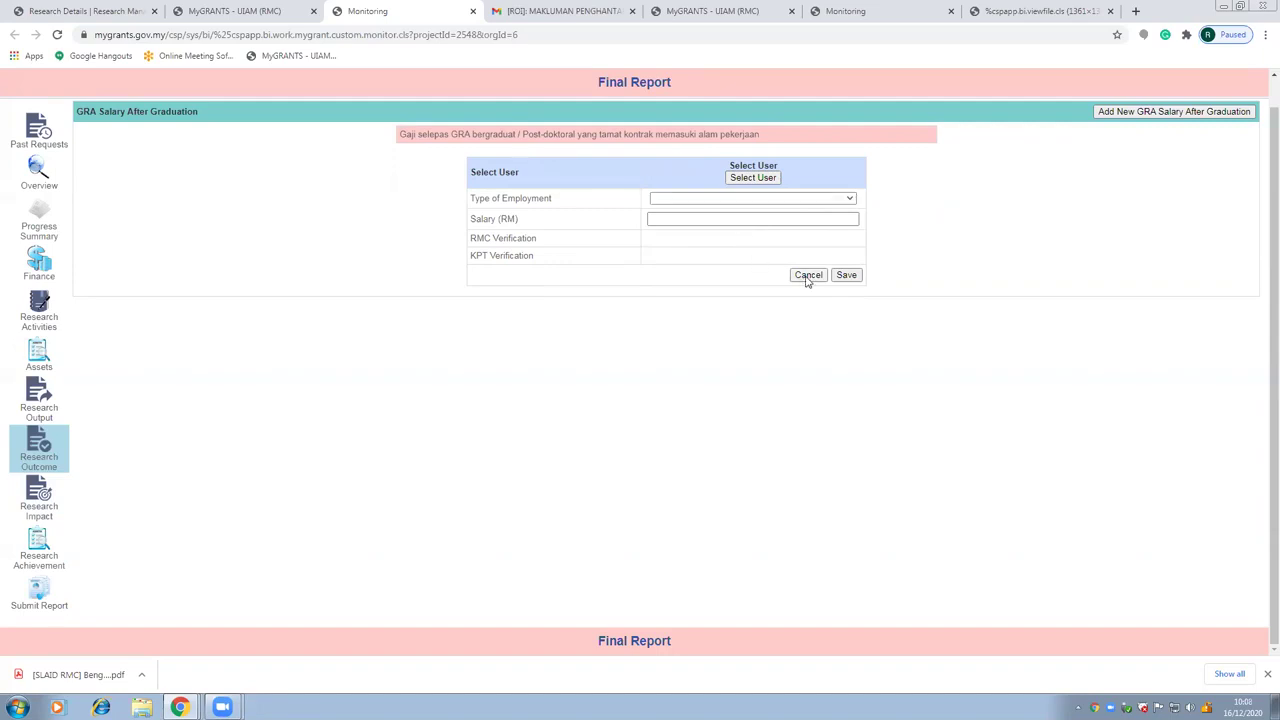
Delete the blank GRA salary after graduation entry and open the Award section under Research Impact
click(842, 257)
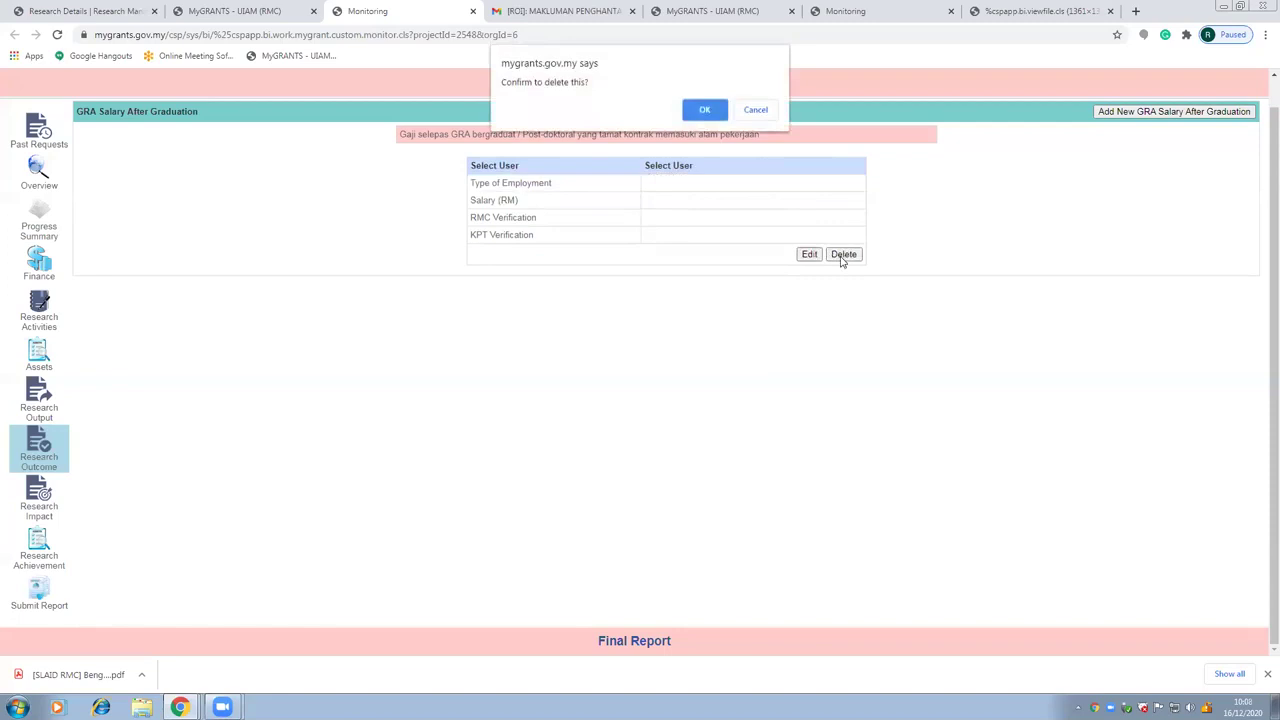
click(714, 117)
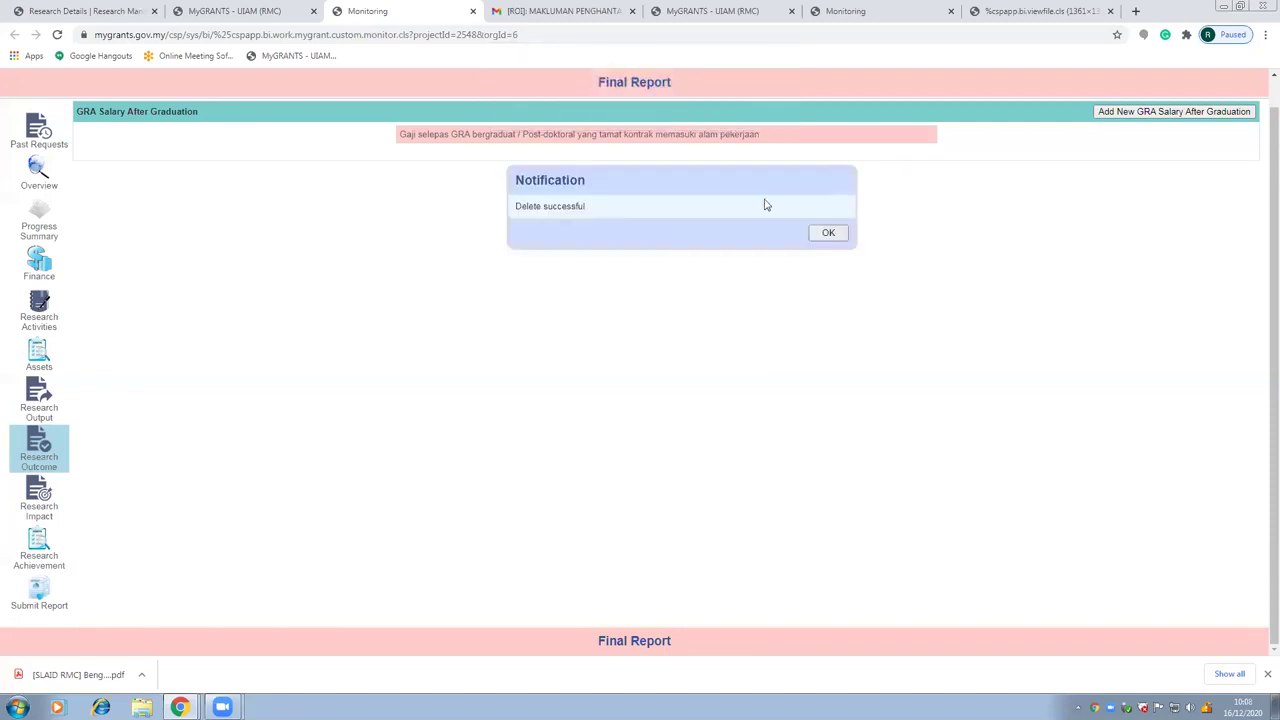
click(834, 238)
mouse_move(16, 503)
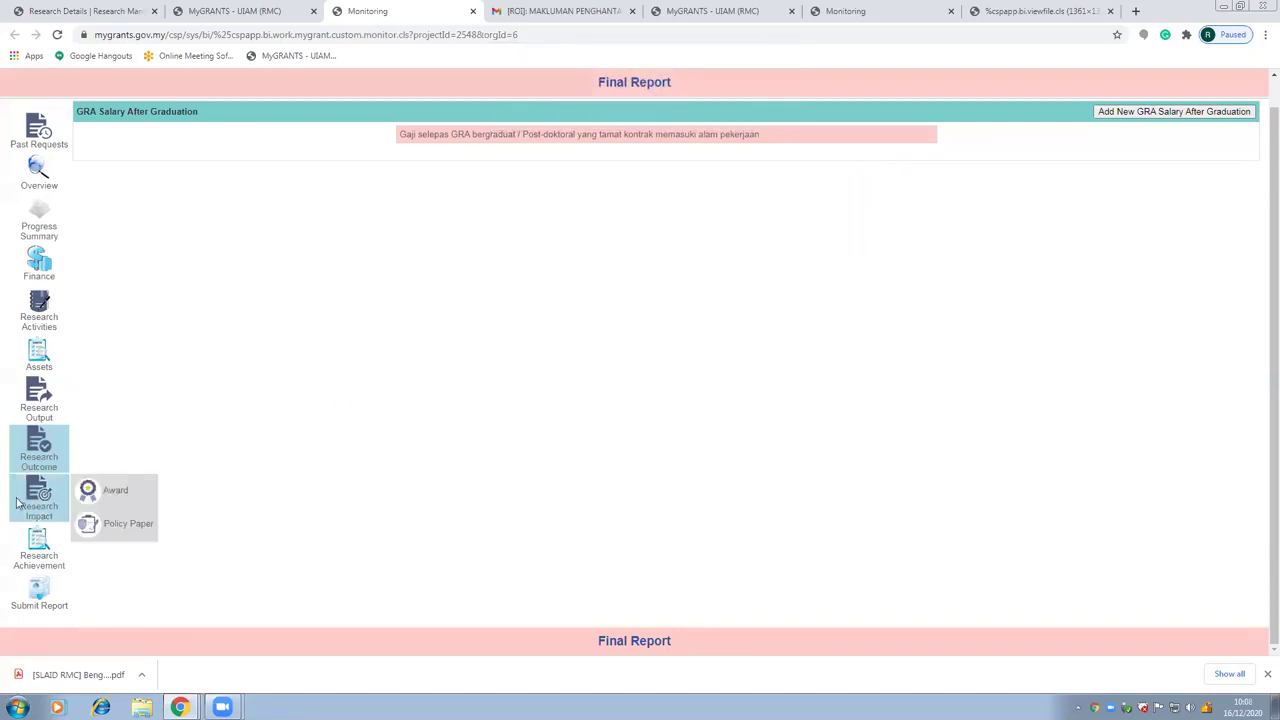
click(88, 500)
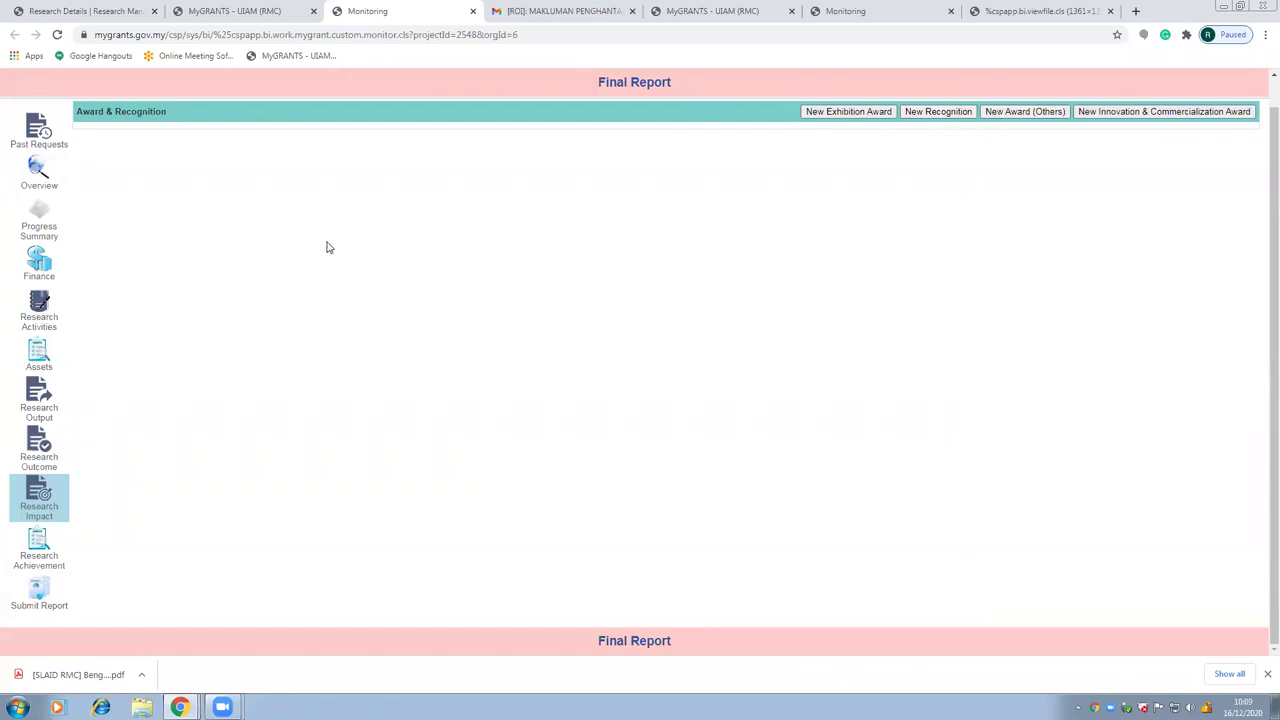
Open the Policy Paper section under Research Impact and add a new policy paper entry
mouse_move(30, 522)
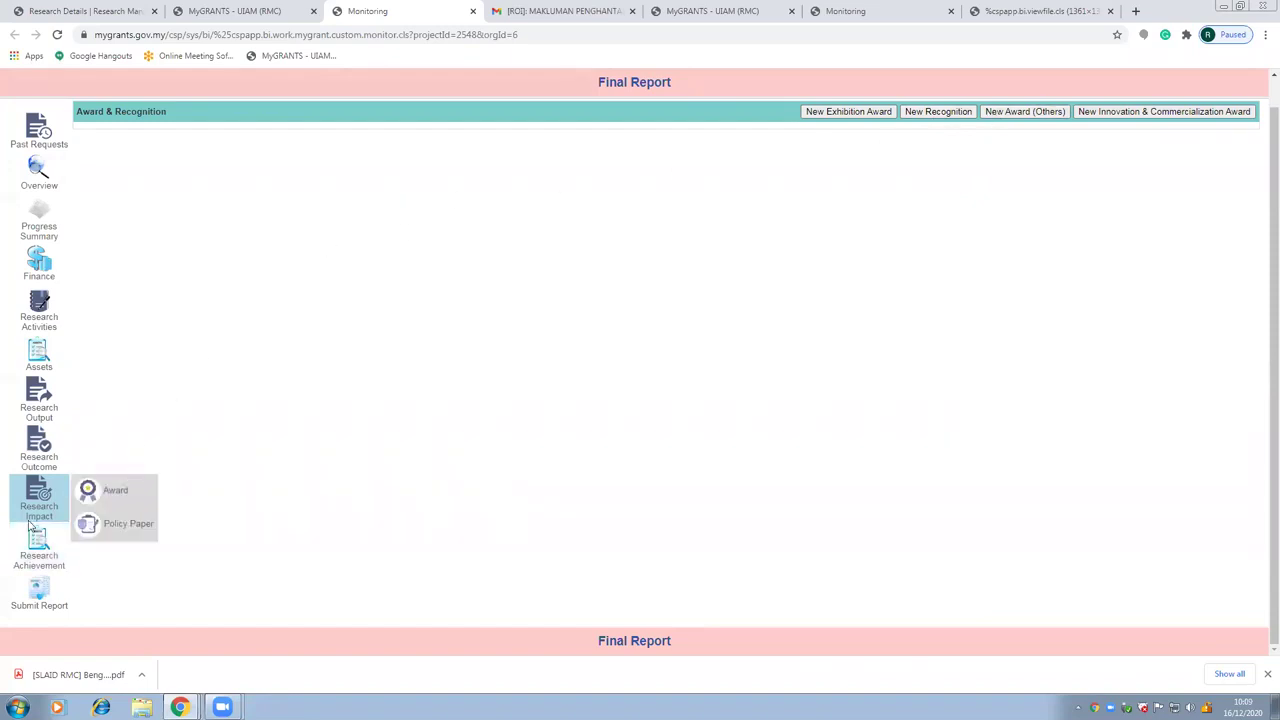
click(108, 526)
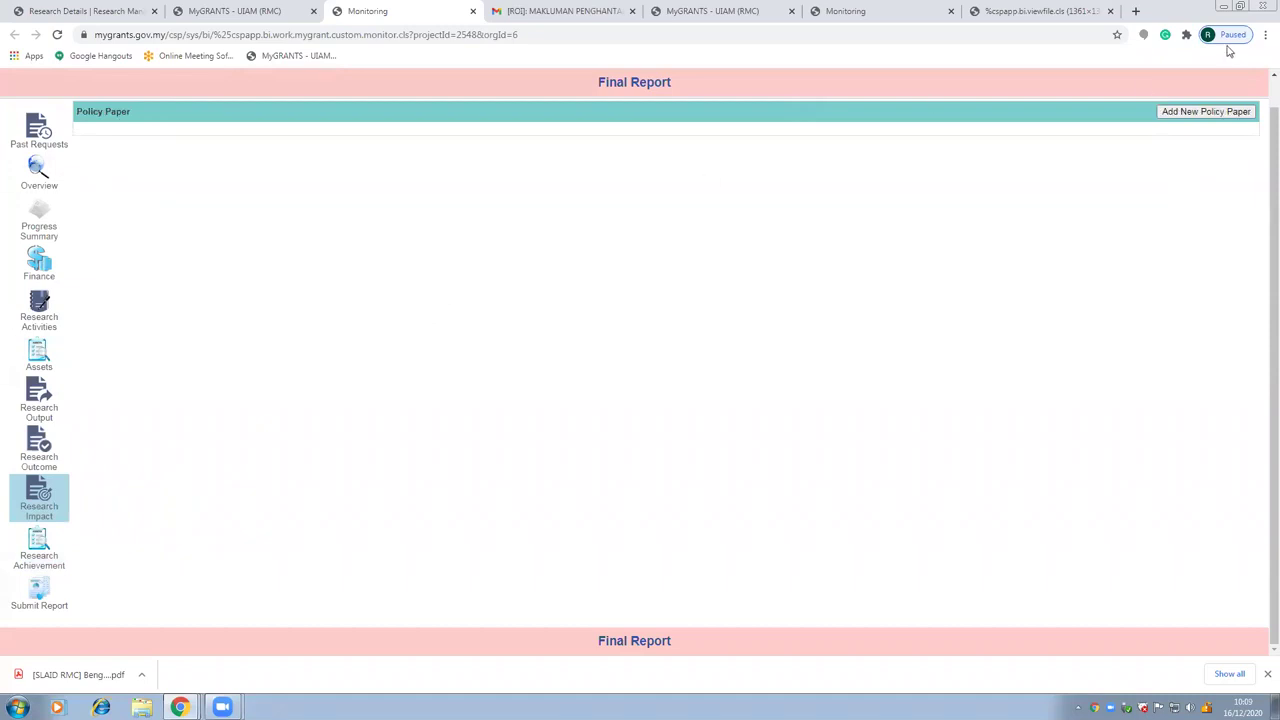
click(1177, 114)
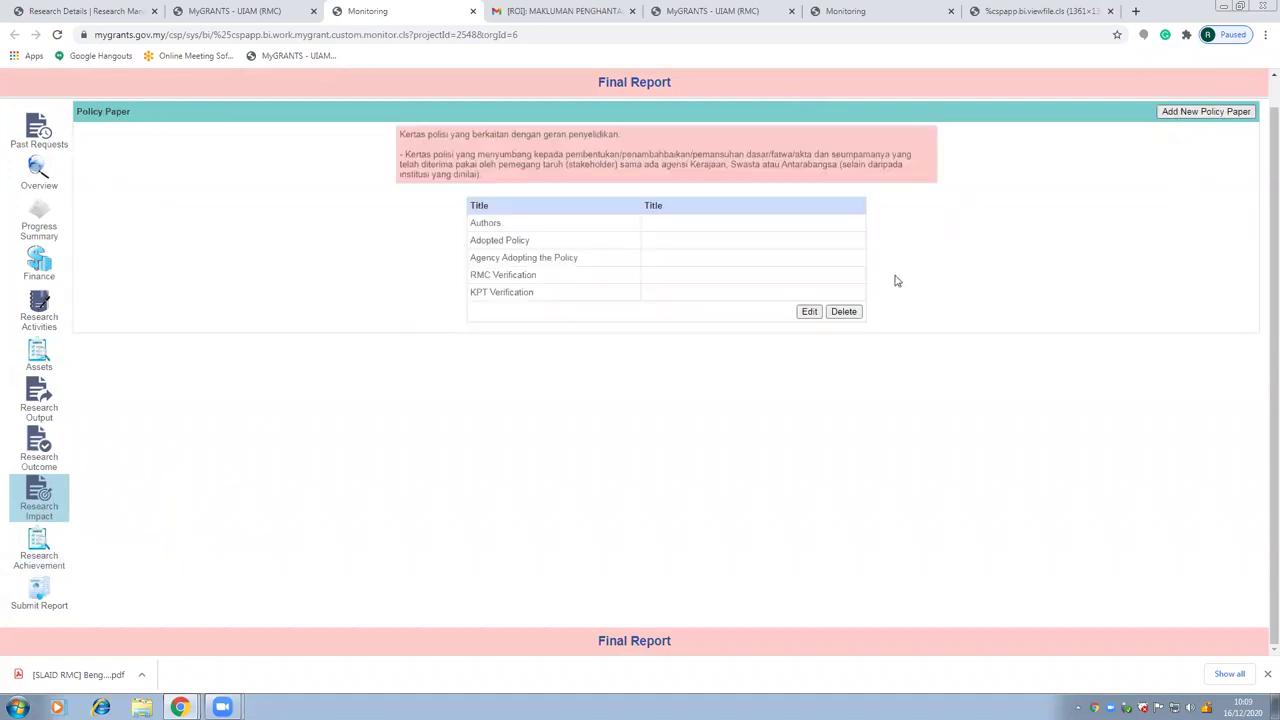
Review the Adopted Policy options in the blank policy paper entry's edit form and cancel without saving
click(812, 314)
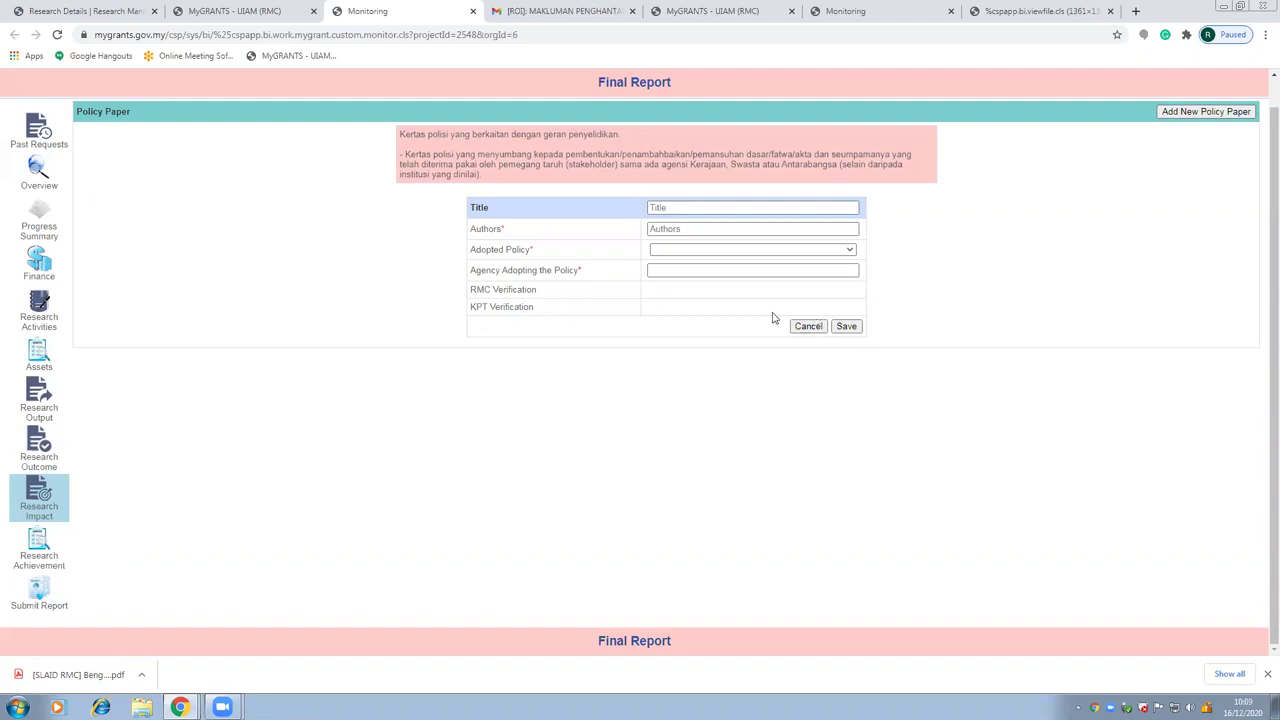
click(697, 270)
click(712, 250)
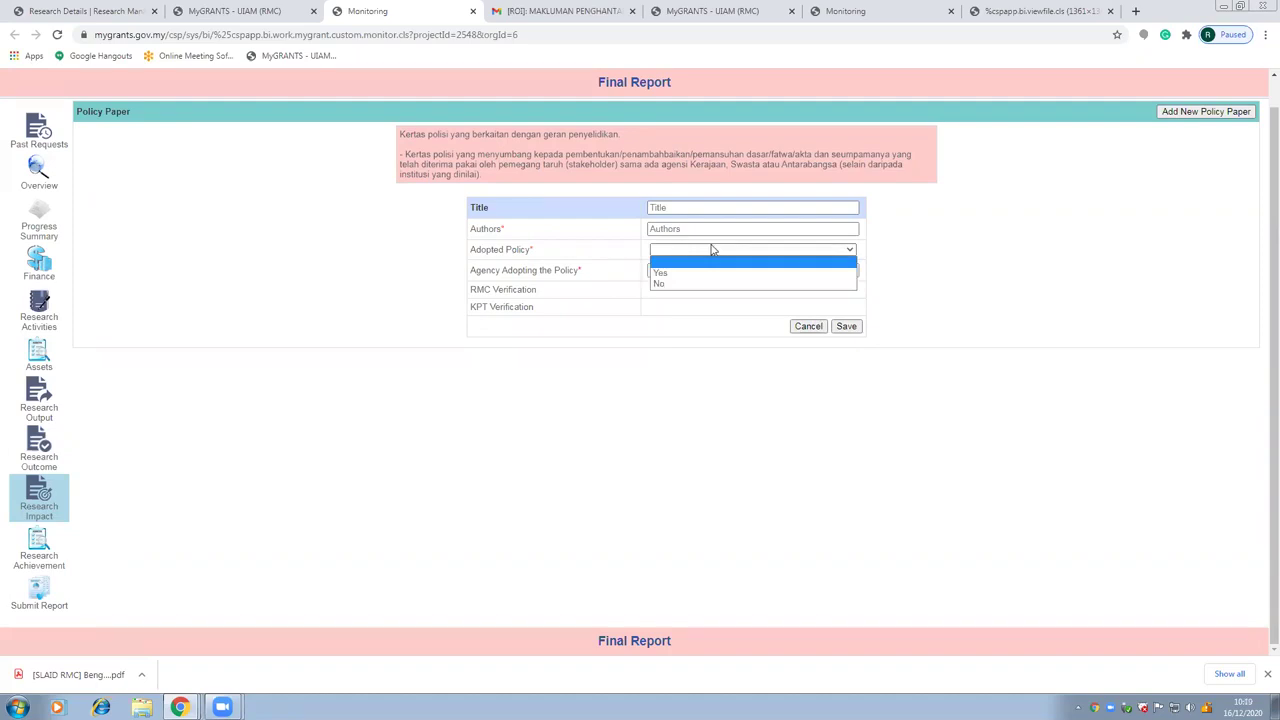
click(766, 330)
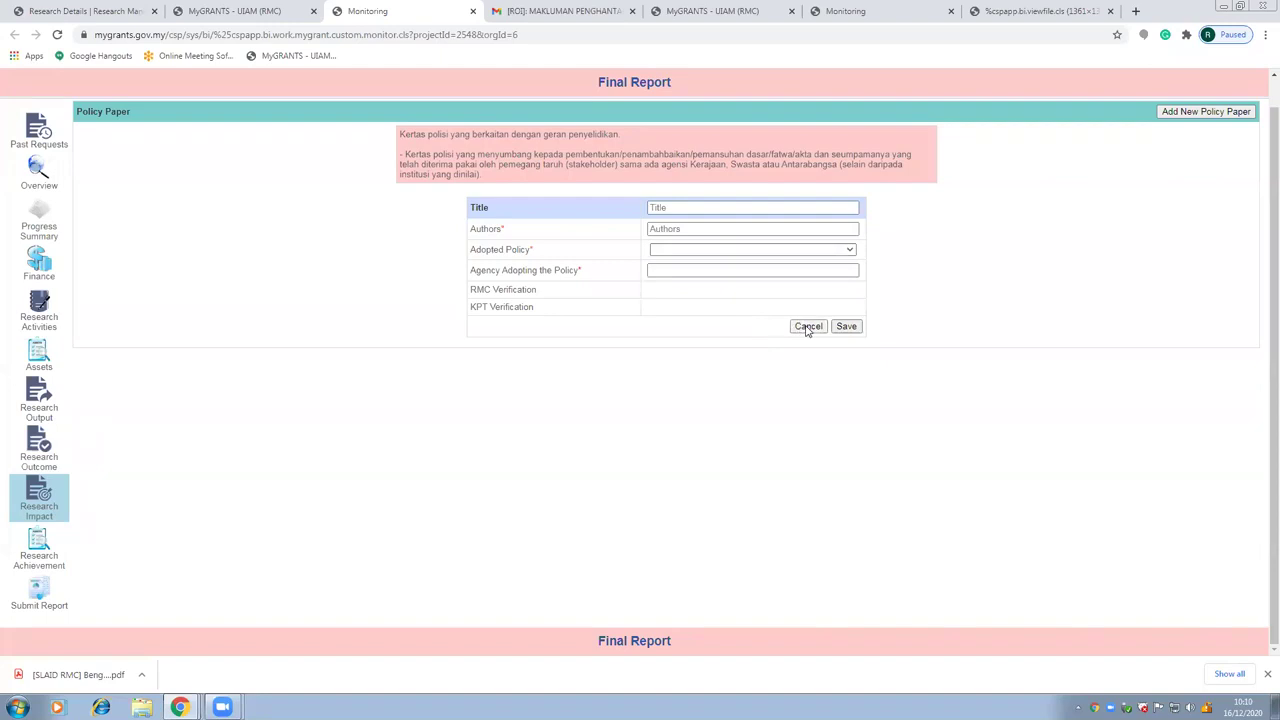
click(806, 328)
Delete the blank policy paper entry and open the Research Achievement section
click(836, 312)
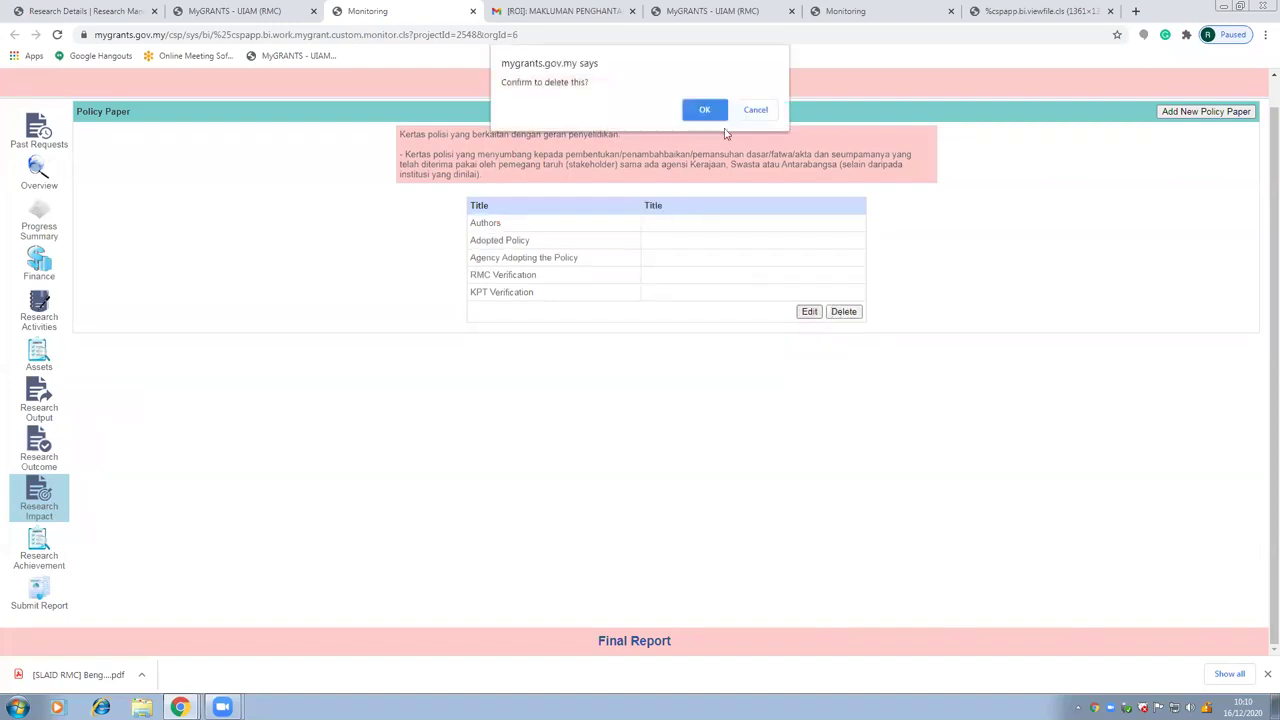
click(704, 111)
click(826, 233)
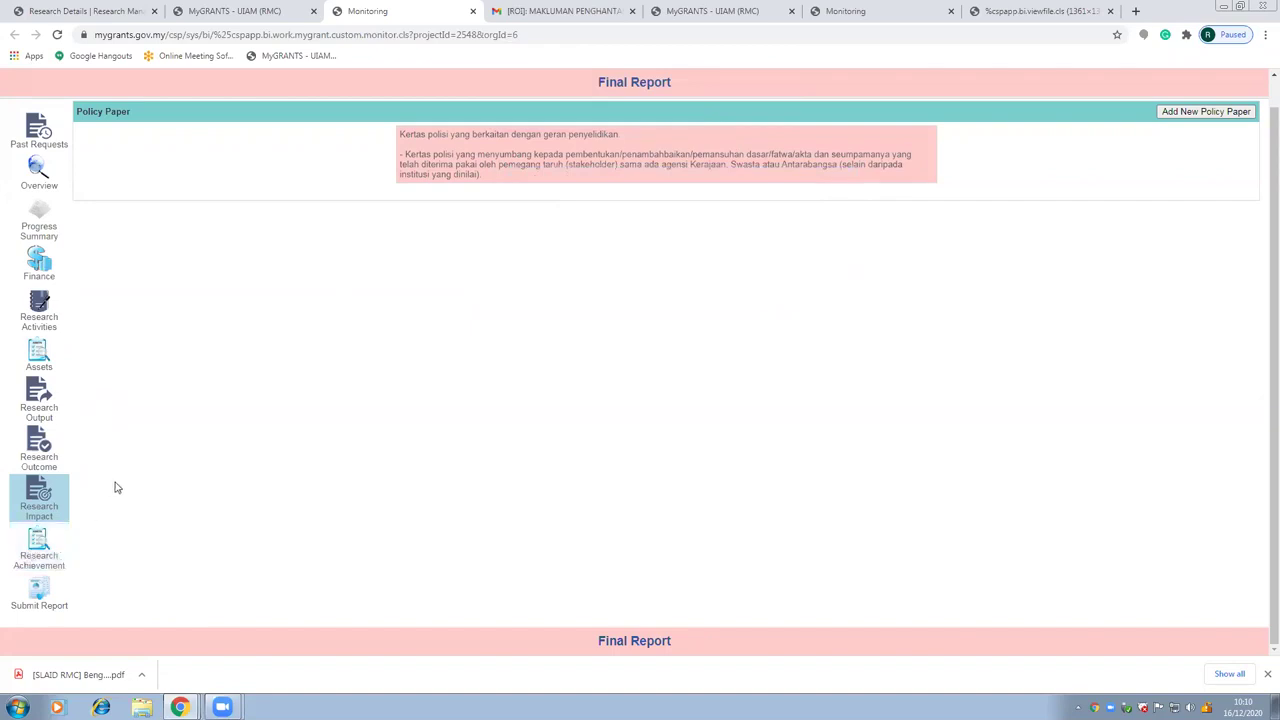
click(33, 548)
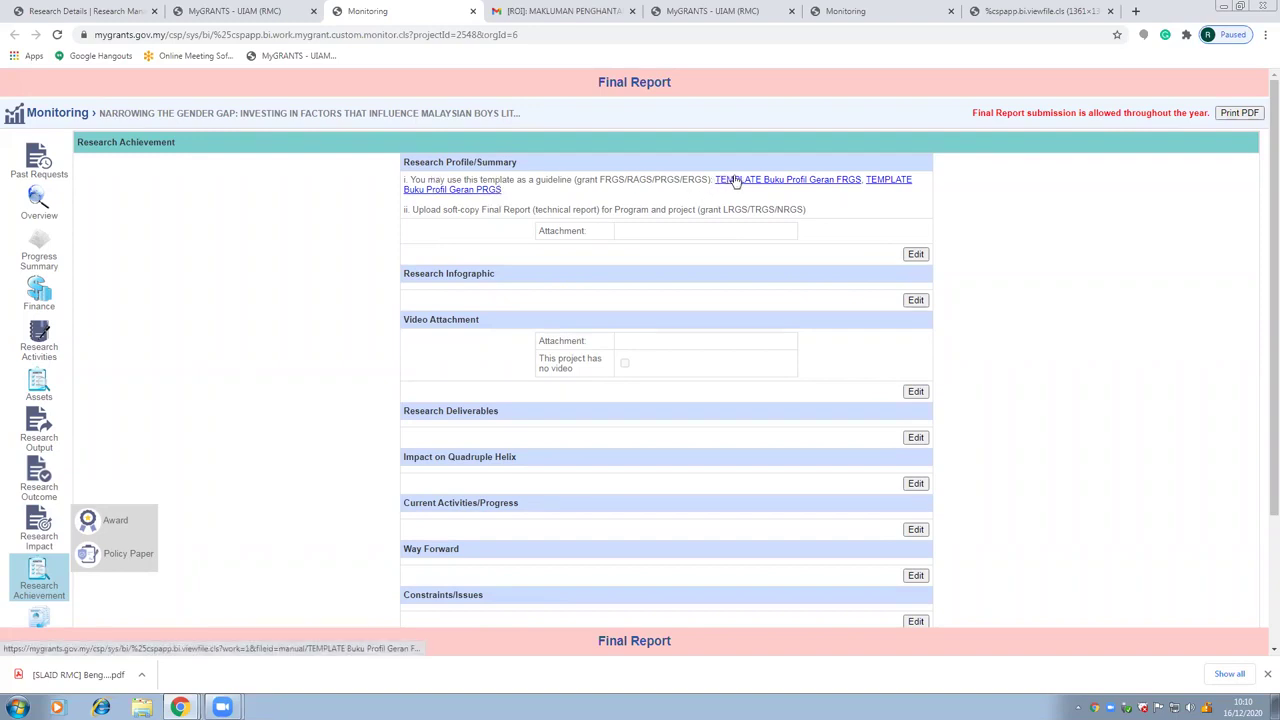
Download the TEMPLATE Buku Profil Geran FRGS document, open it in Word and enable editing
click(830, 186)
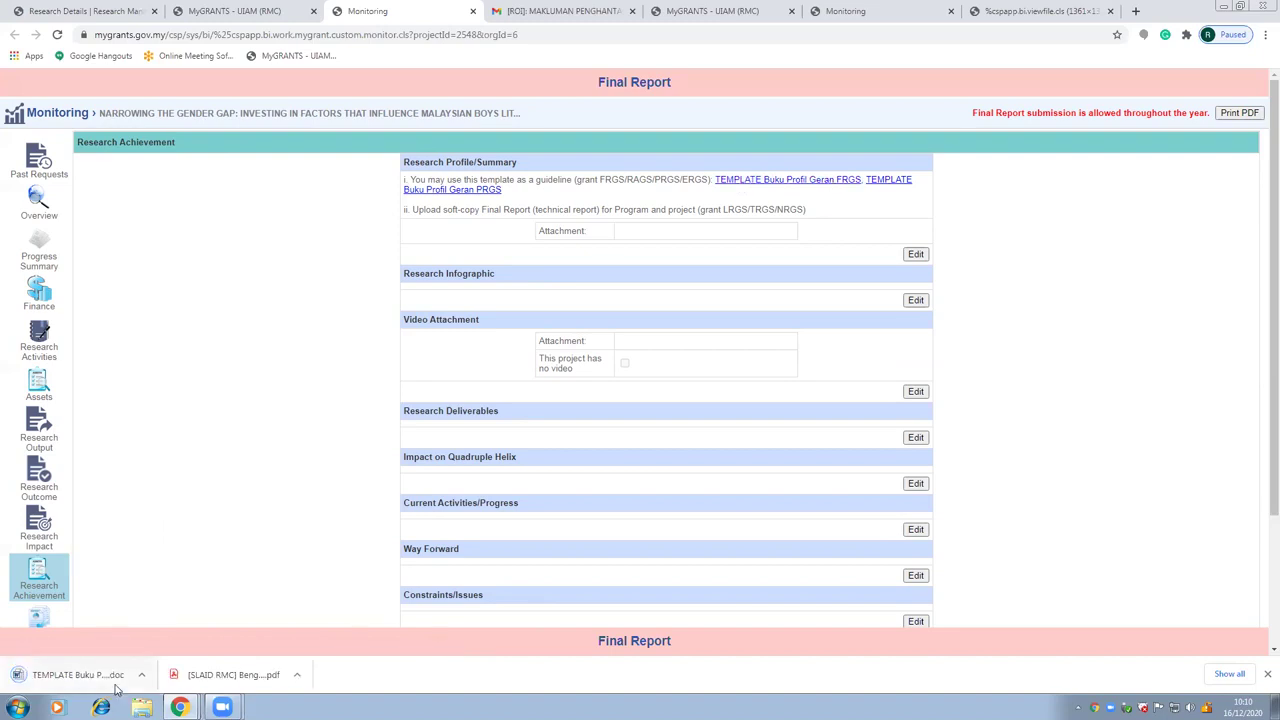
click(113, 680)
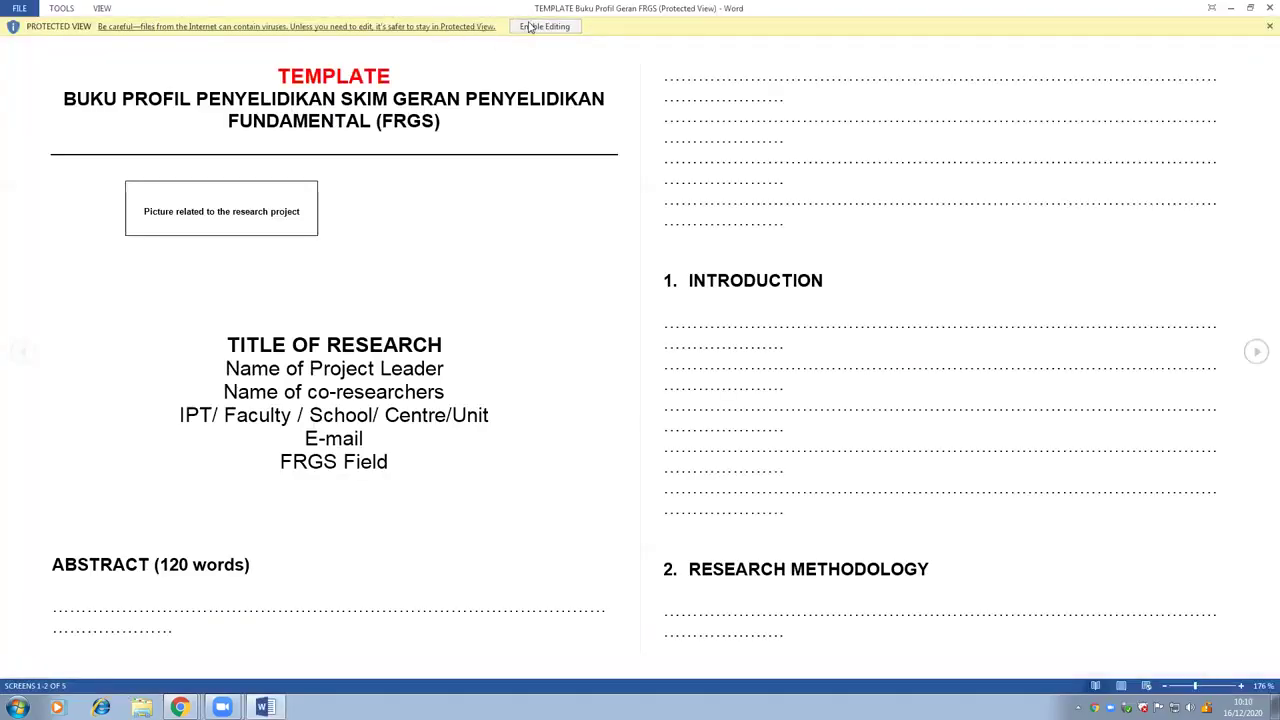
click(524, 28)
Review the FRGS profile template from its title block through the numbered sections, achievement and references
scroll(412, 317, down, 2)
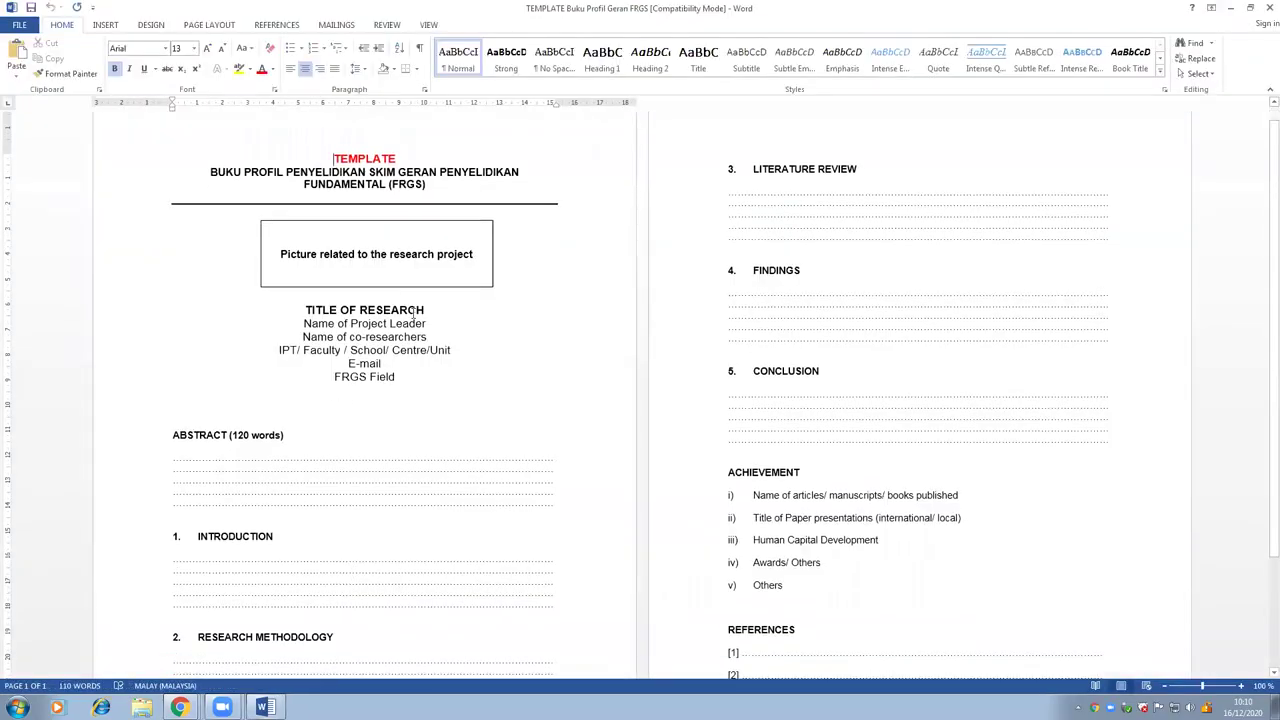
scroll(413, 320, down, 2)
scroll(414, 323, up, 4)
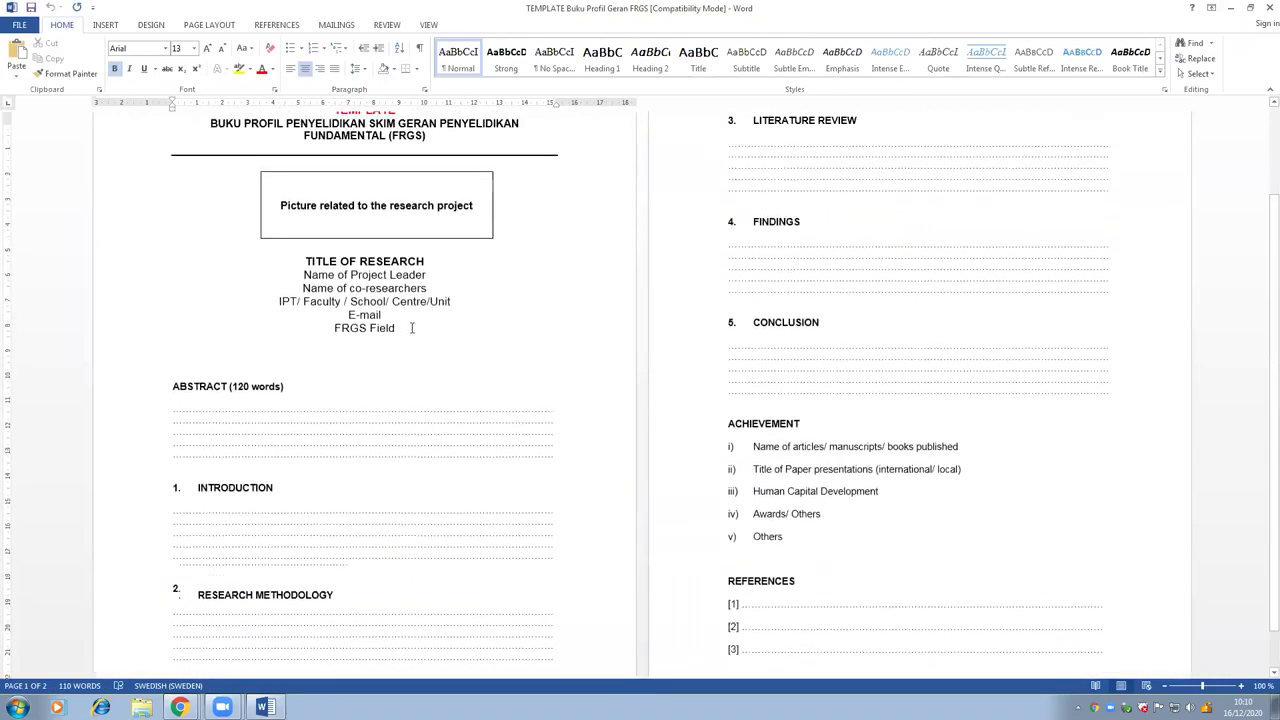
Switch back to the browser's Research Achievement page and view the sample TRGS final poster
click(1234, 9)
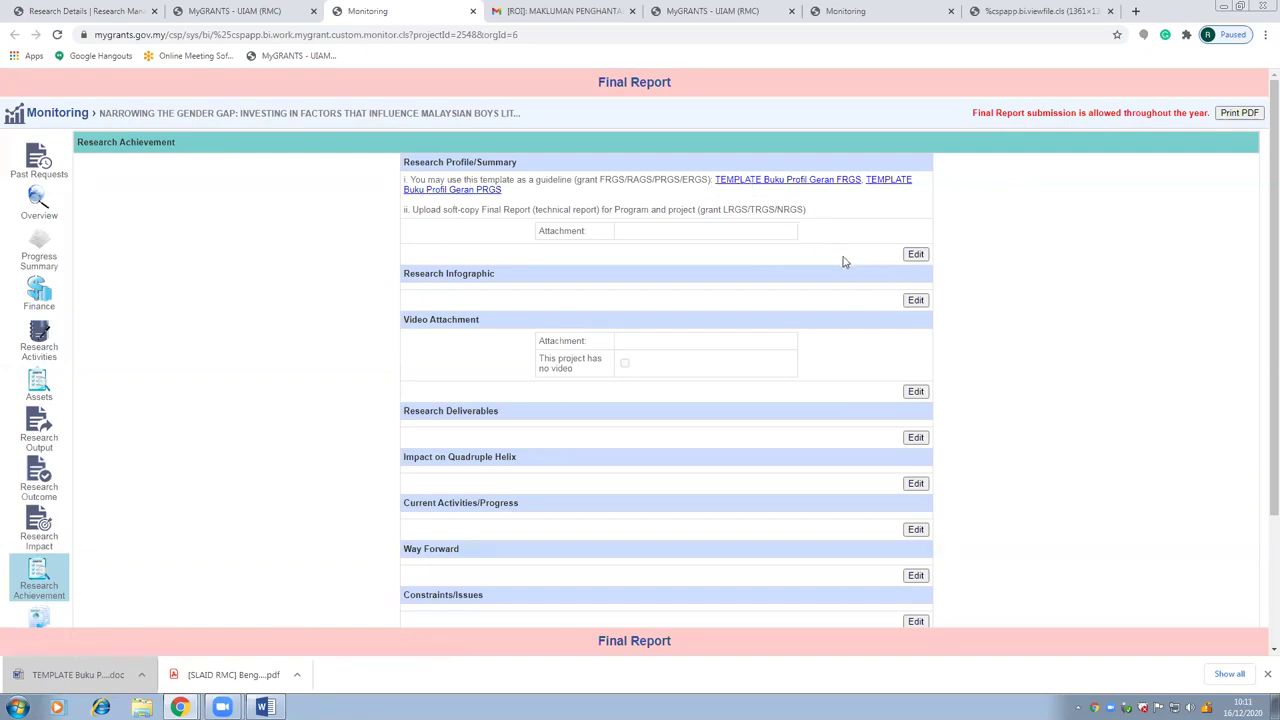
scroll(826, 271, down, 1)
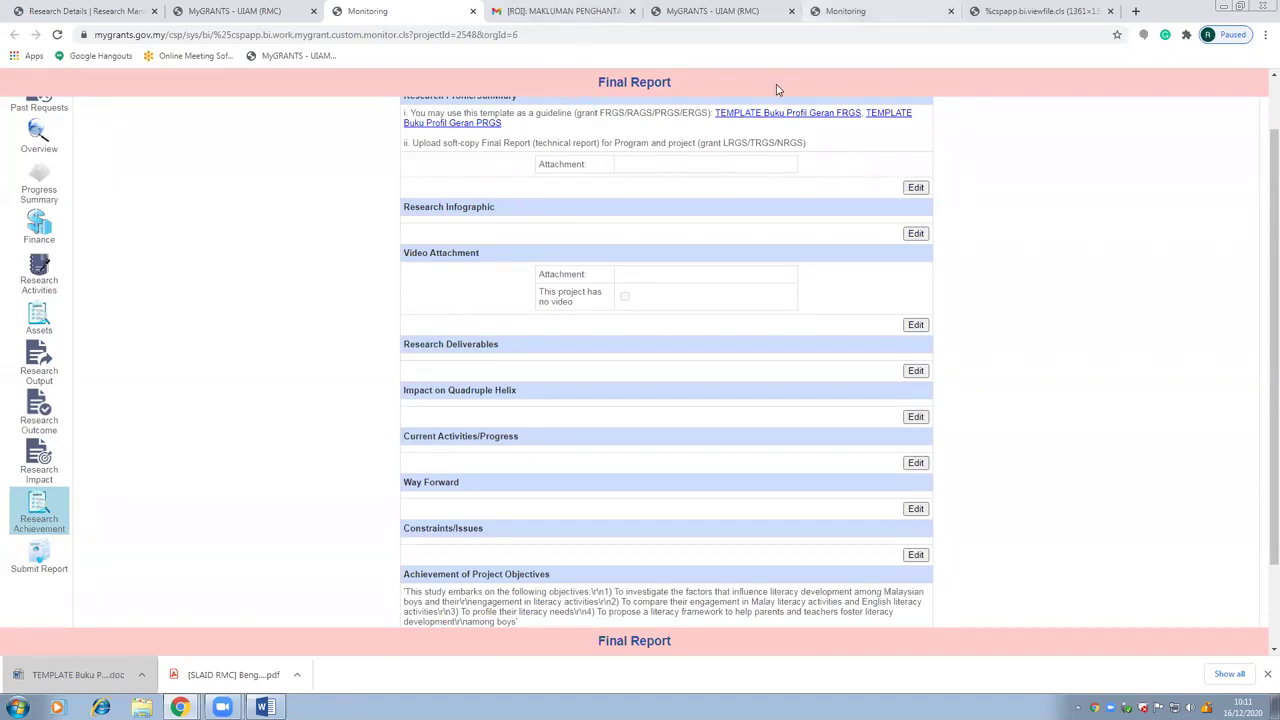
click(988, 10)
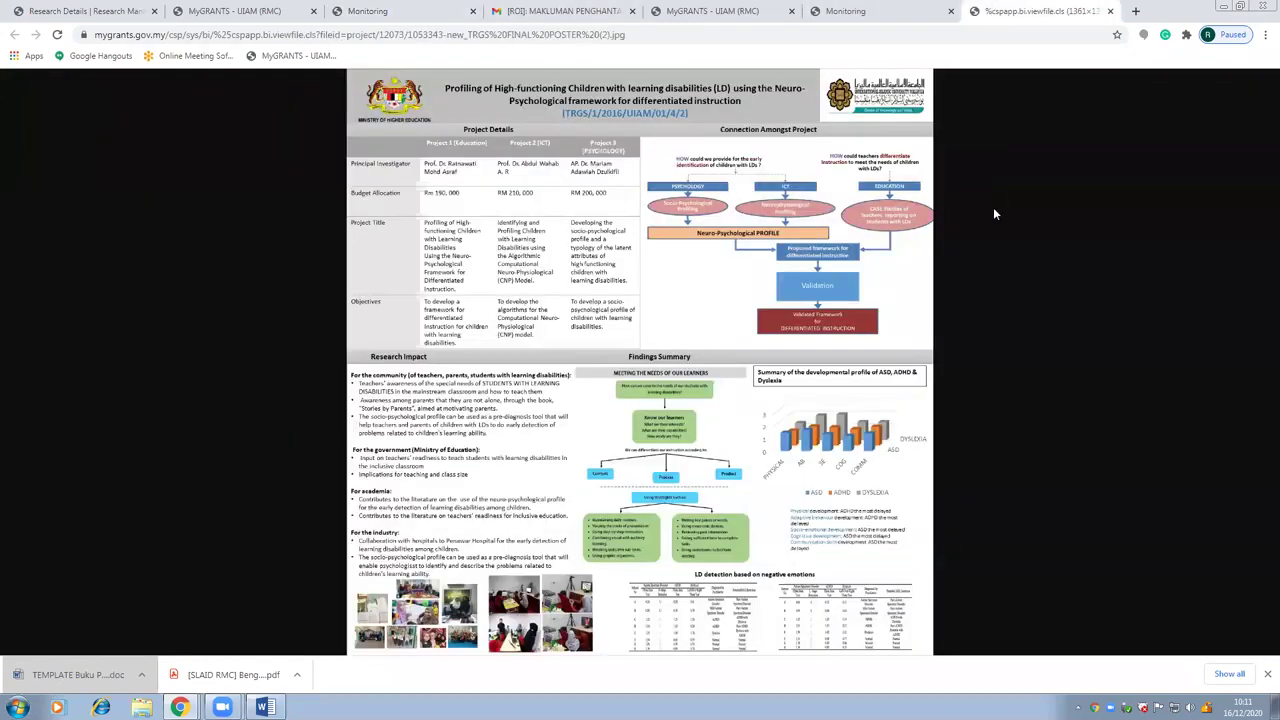
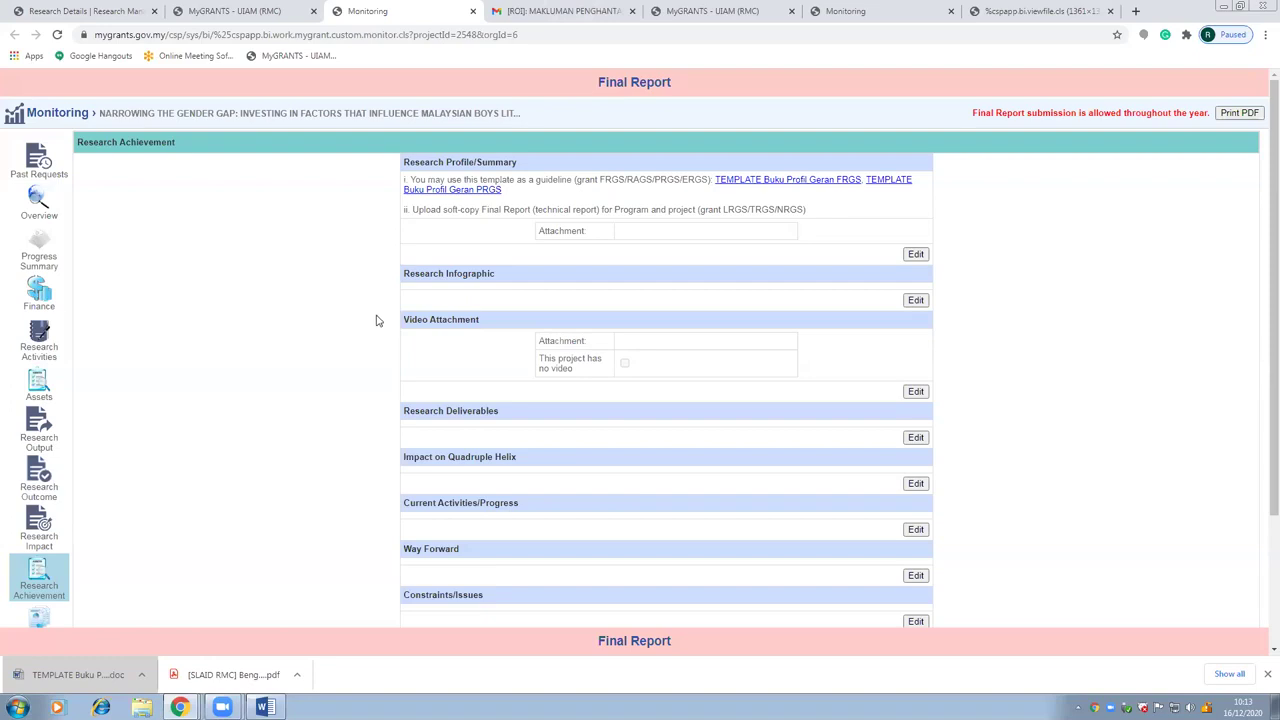
Examine the Research Achievement sections down to Impact Statement, along with the Research Output and Research Outcome submenus
scroll(400, 345, down, 1)
scroll(220, 394, down, 1)
scroll(220, 394, up, 1)
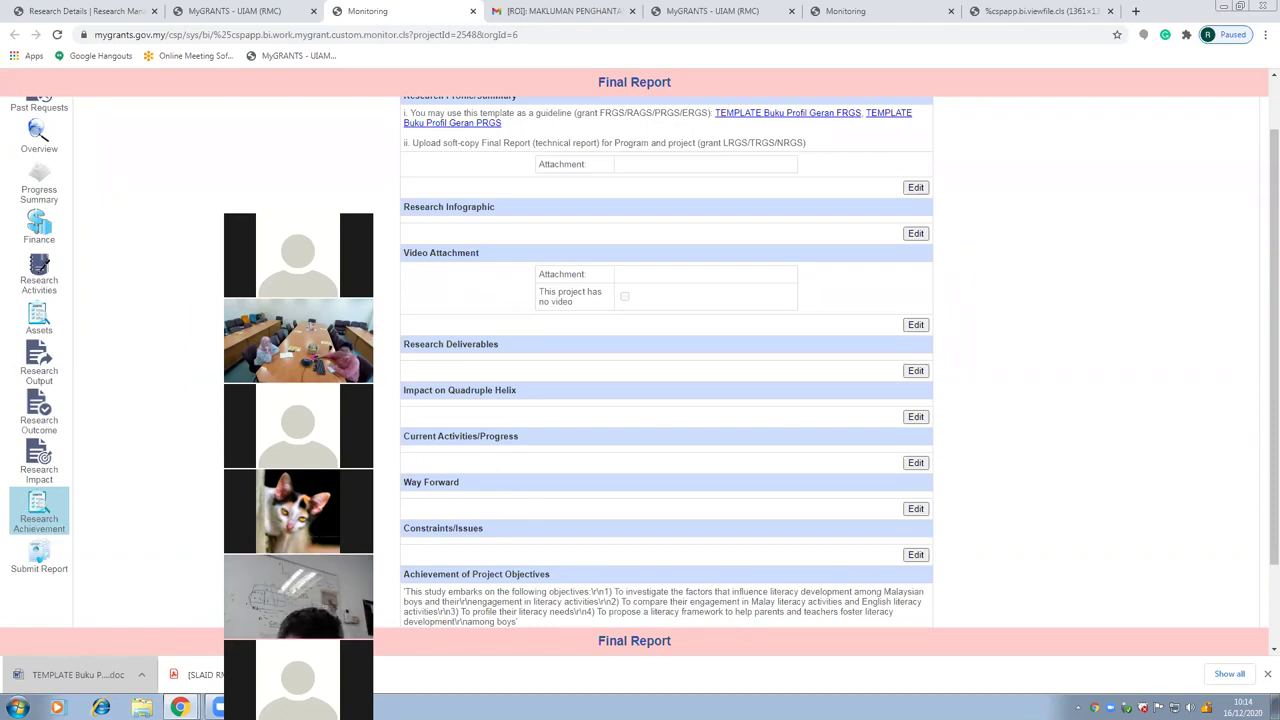
scroll(667, 365, down, 1)
scroll(667, 365, up, 1)
scroll(667, 365, up, 1)
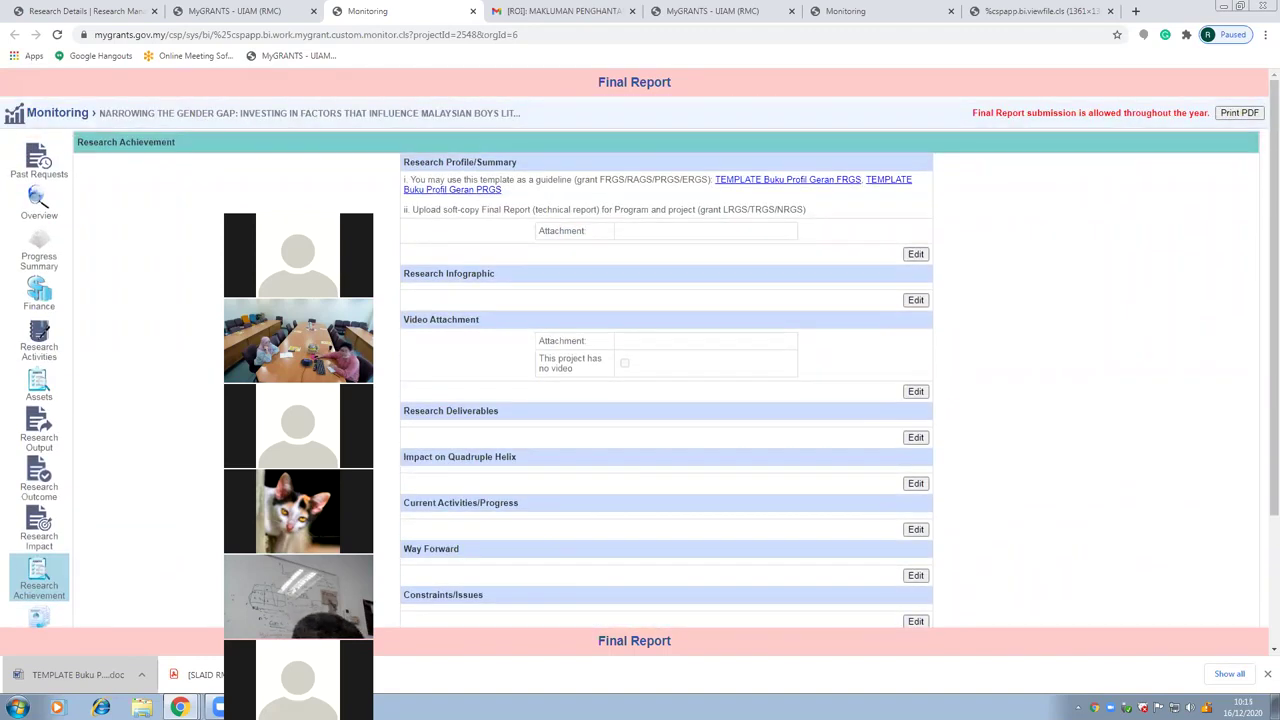
scroll(667, 365, down, 1)
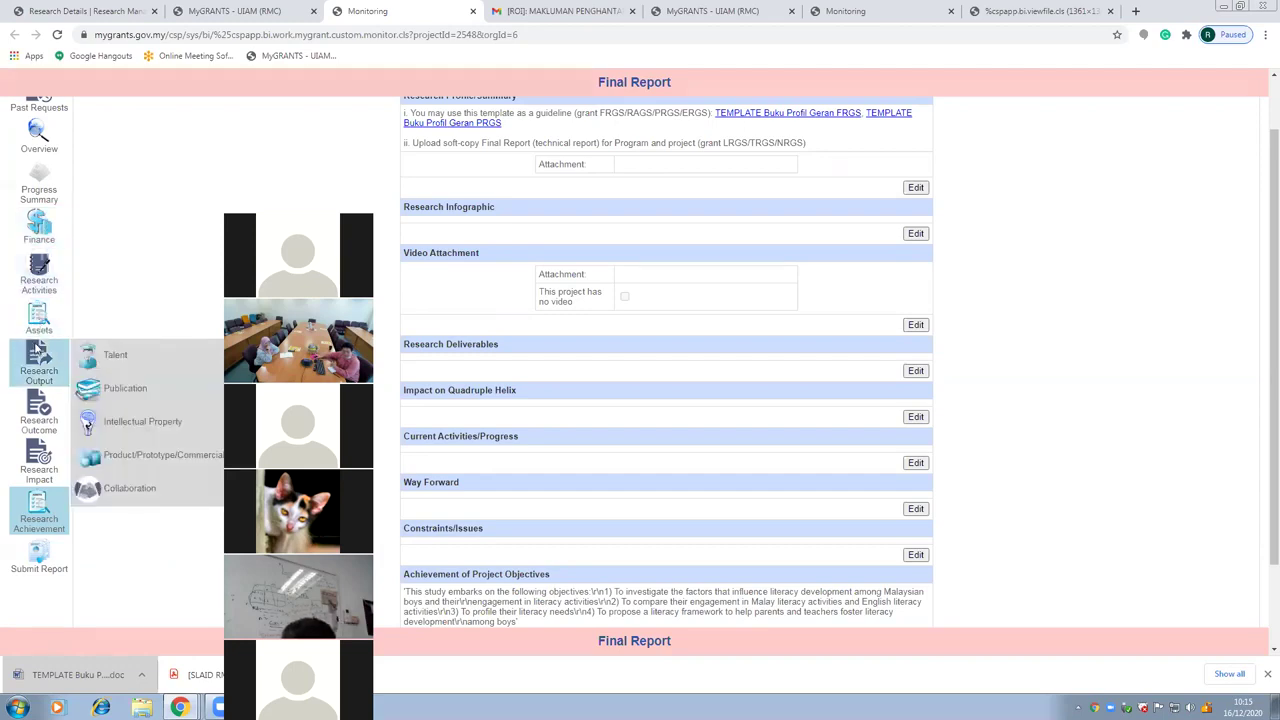
mouse_move(35, 405)
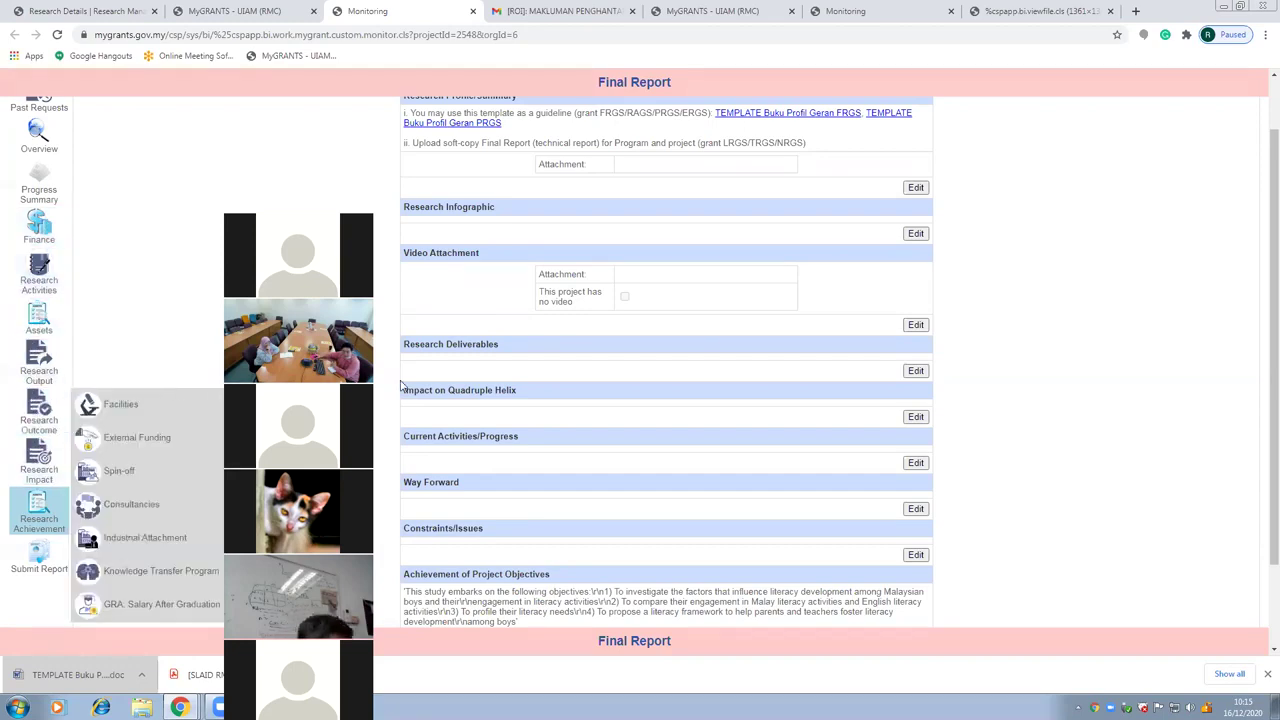
mouse_move(55, 368)
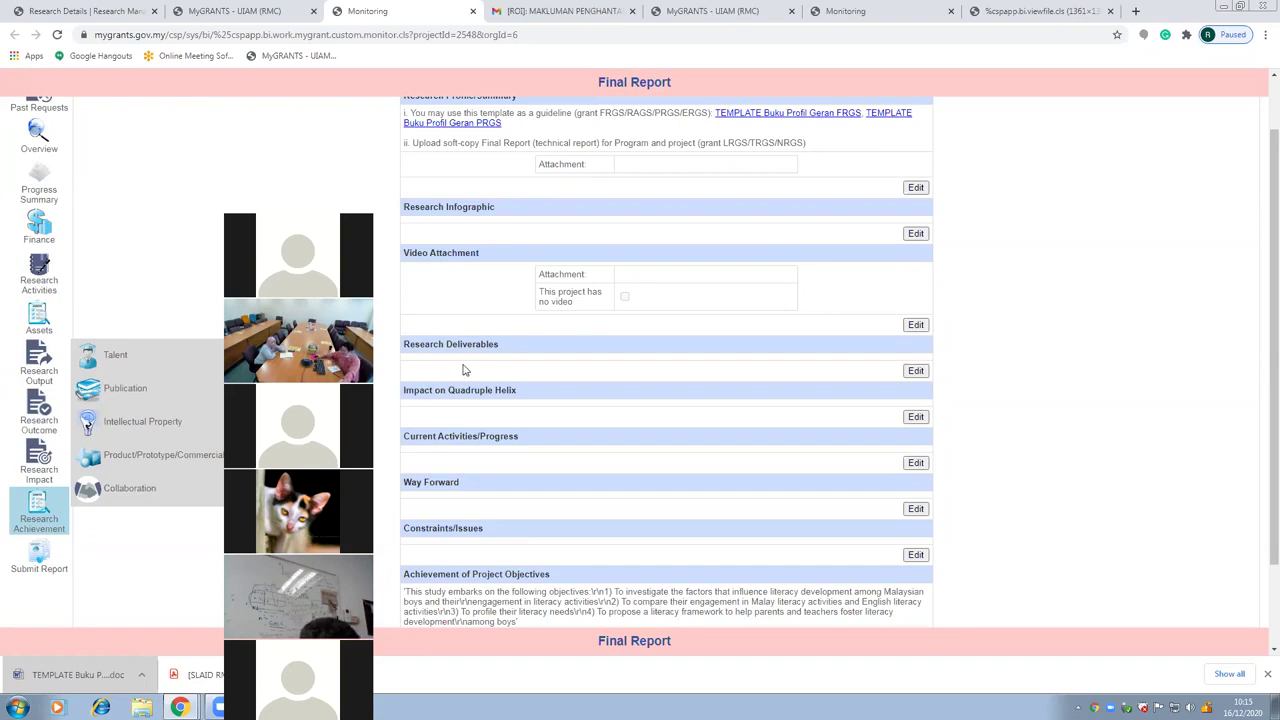
click(87, 424)
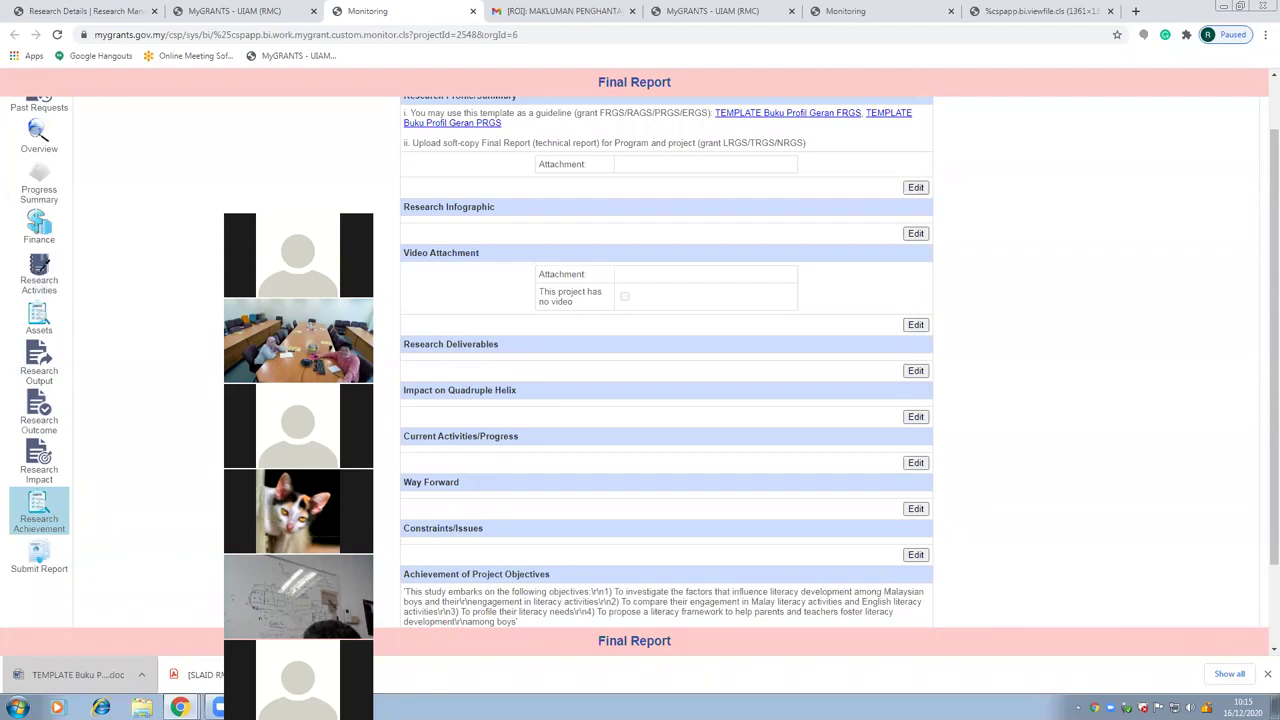
scroll(376, 344, down, 2)
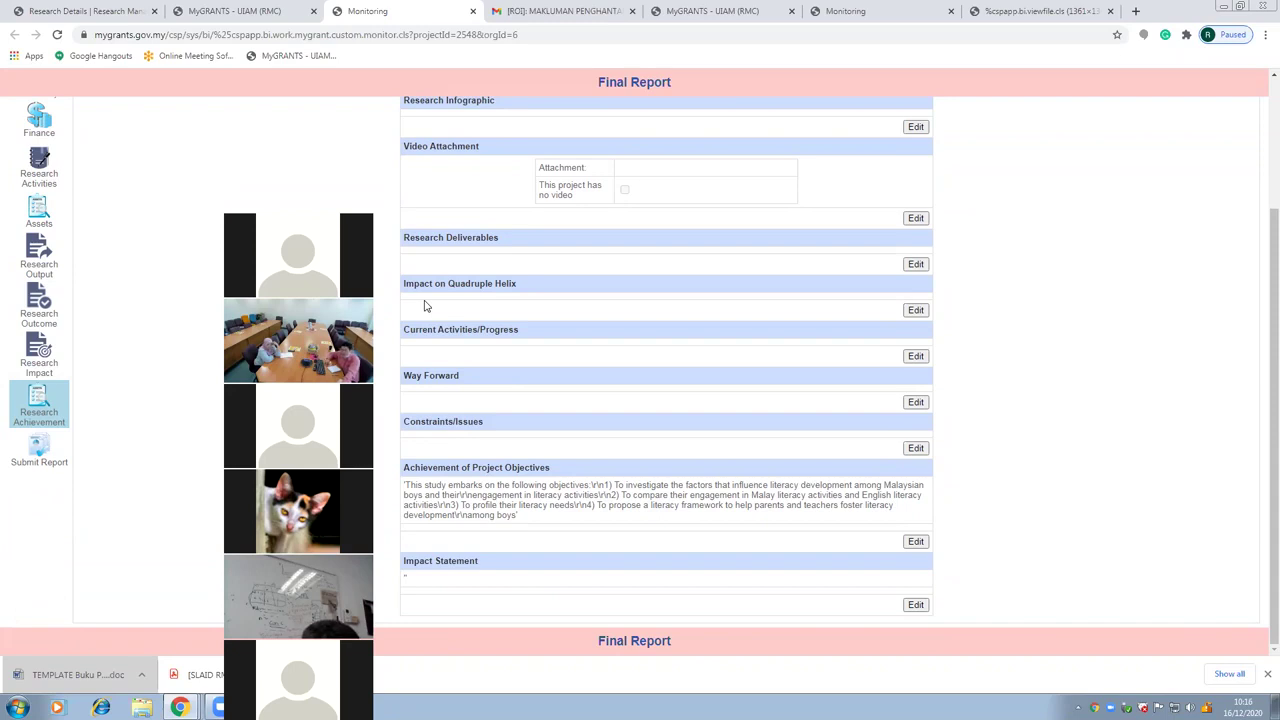
Open the downloaded [SLAID RMC] Bengkel ROI PDF and examine its Framework slide on academia, industry, government and community
click(201, 676)
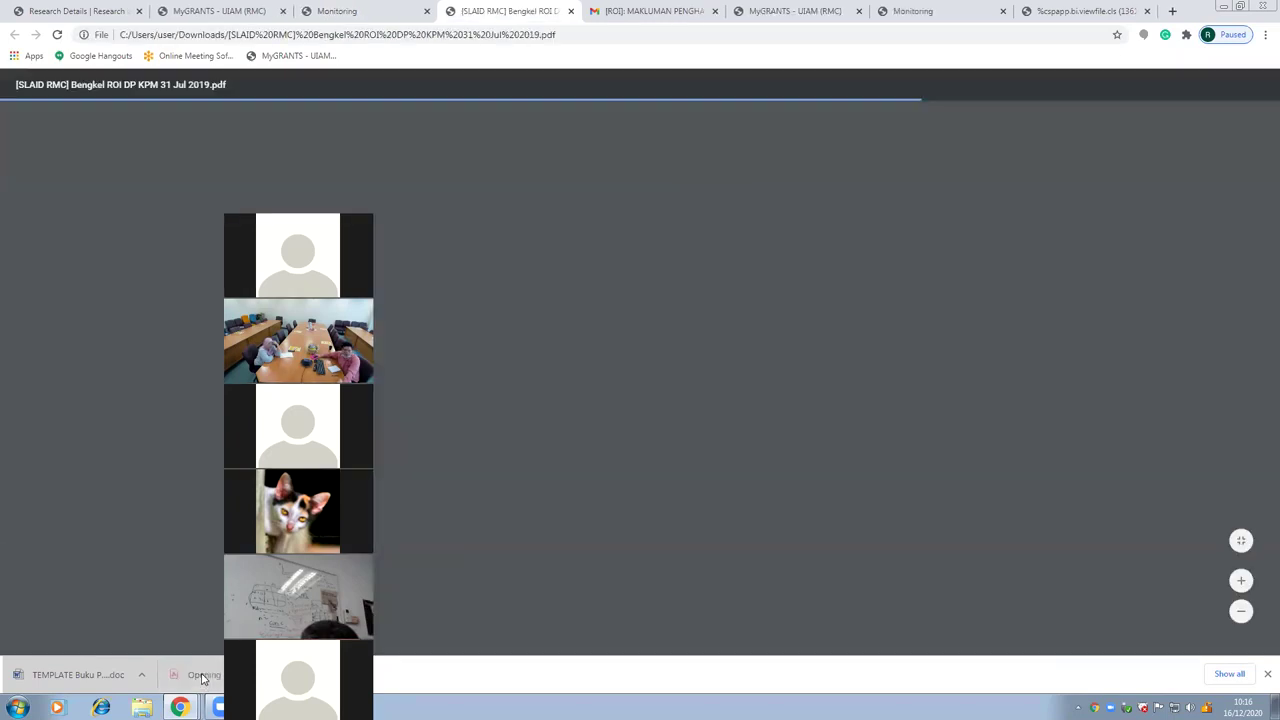
scroll(617, 393, down, 15)
scroll(617, 393, down, 5)
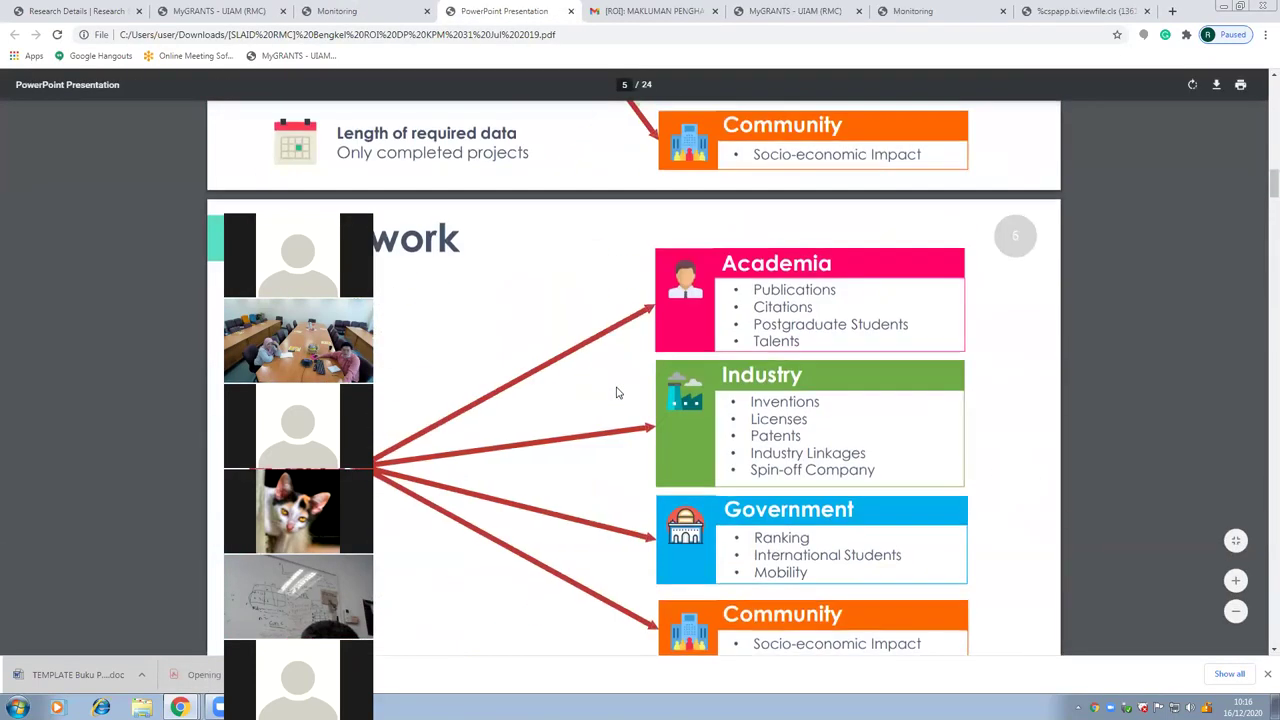
scroll(617, 393, up, 4)
scroll(617, 393, down, 5)
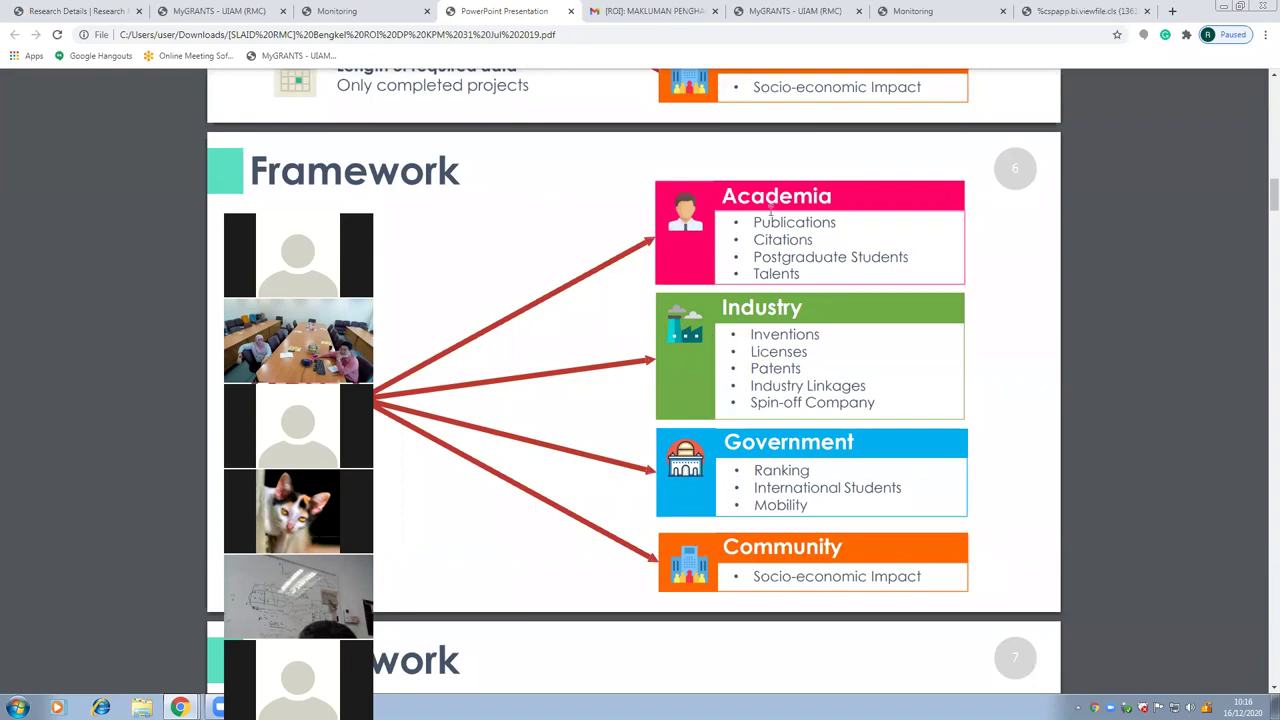
Return from the ROI slides to the Research Achievement page of the open final report
click(336, 11)
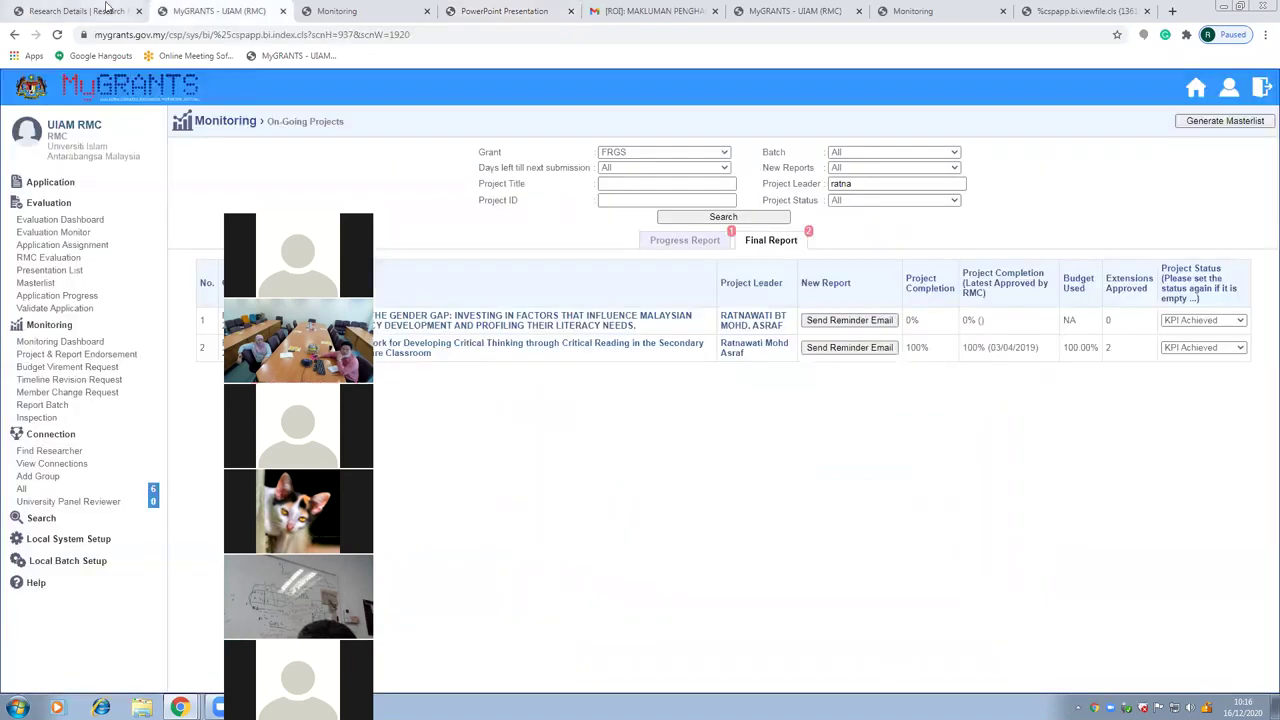
click(75, 11)
click(386, 10)
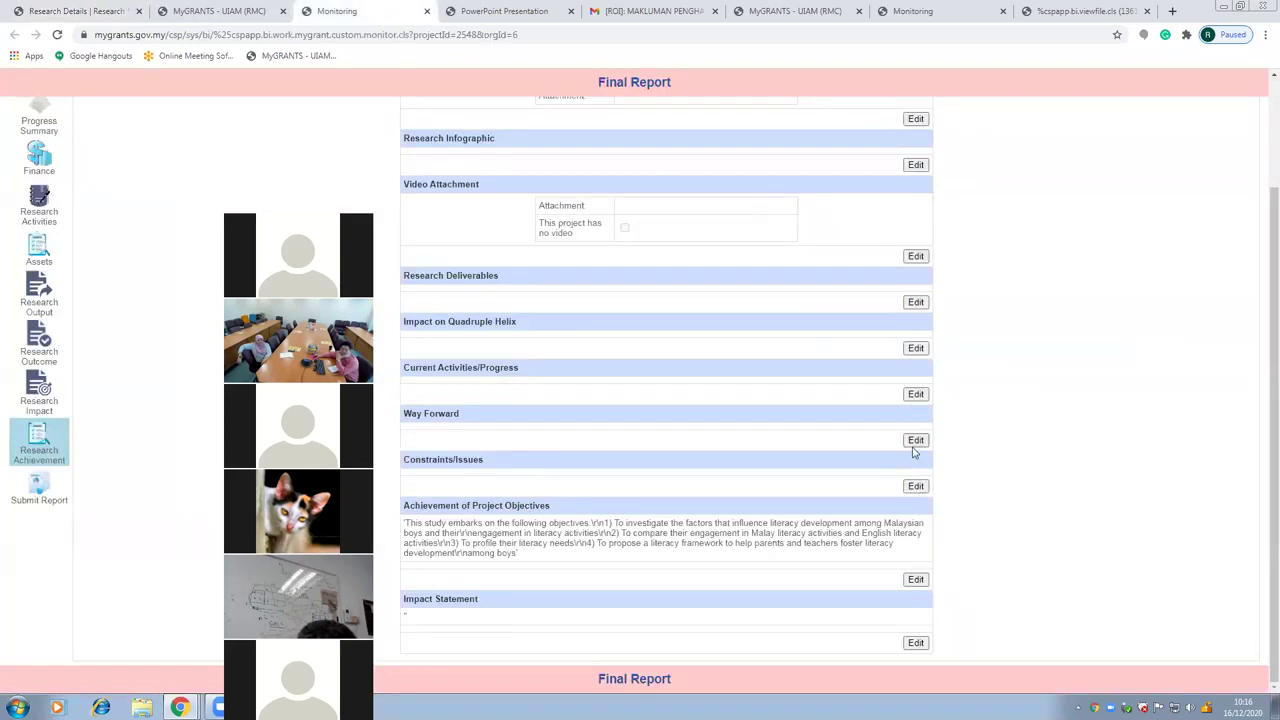
Enter "Impact for Academia:" under Impact on Quadruple Helix and save the entry
click(913, 350)
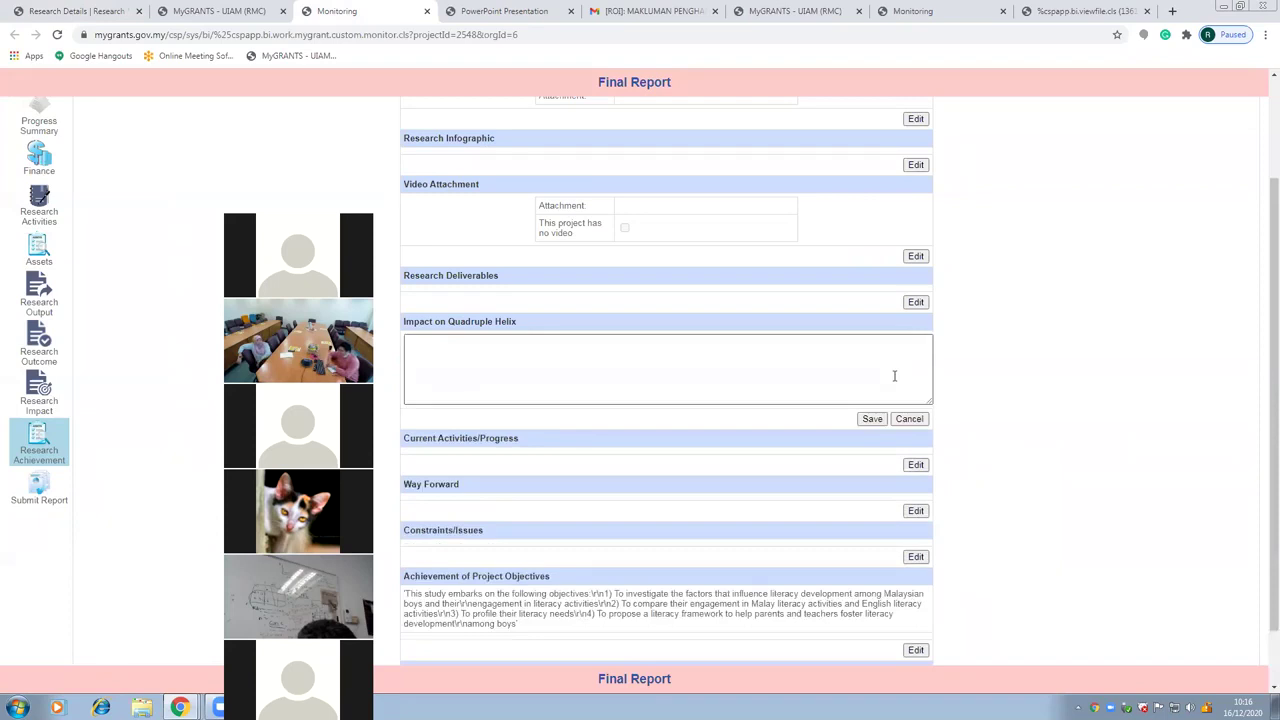
key(Tab)
key(Return)
key(Return)
click(692, 338)
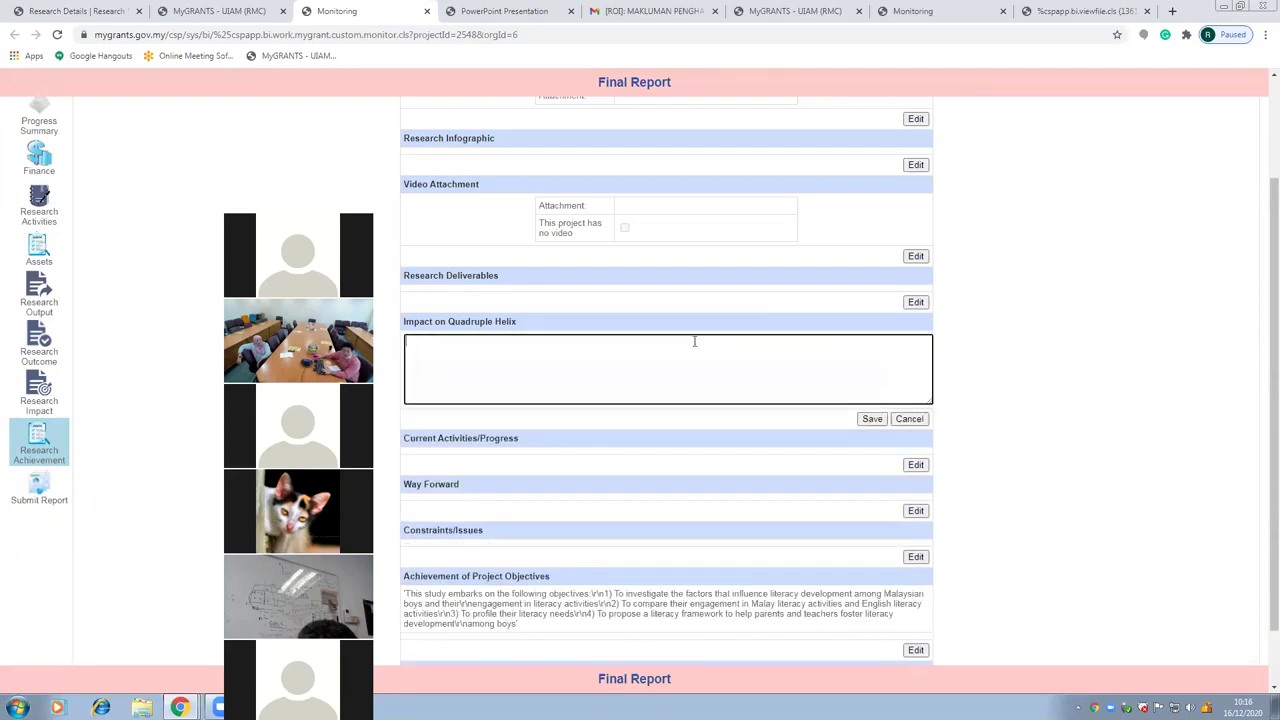
text(Imapct)
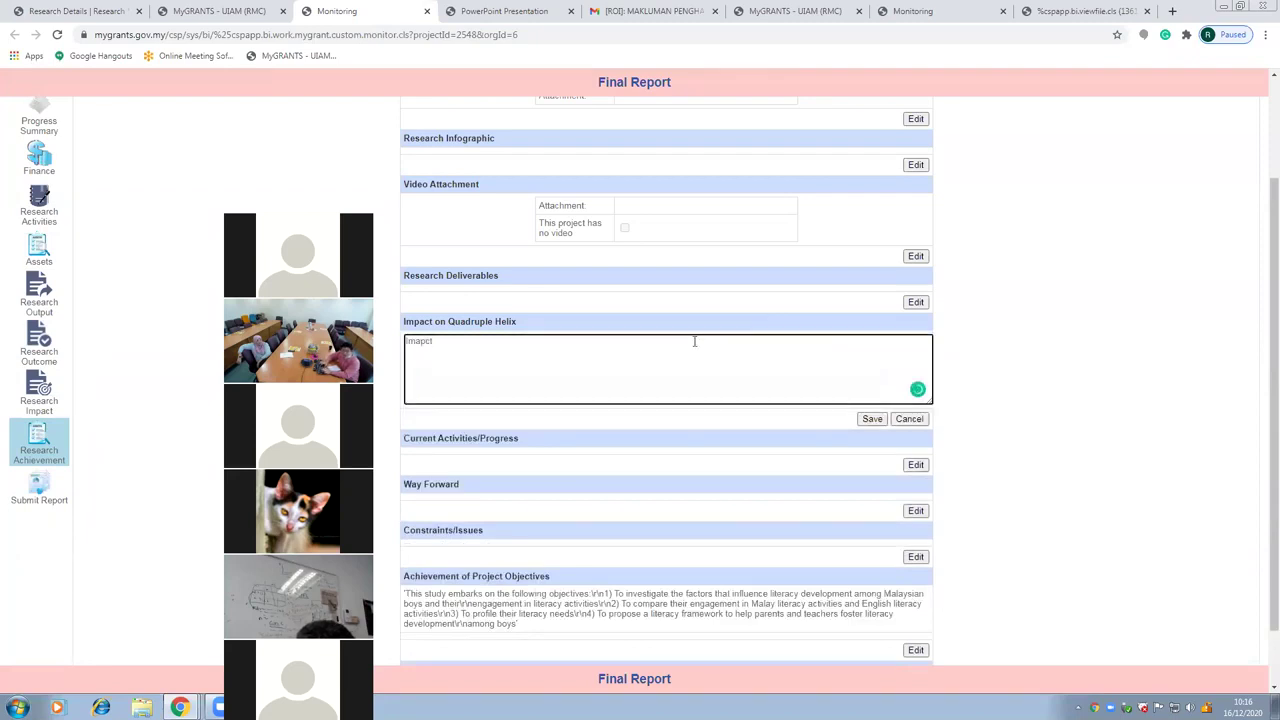
text(pac)
text(ct)
text( for )
text(Academic)
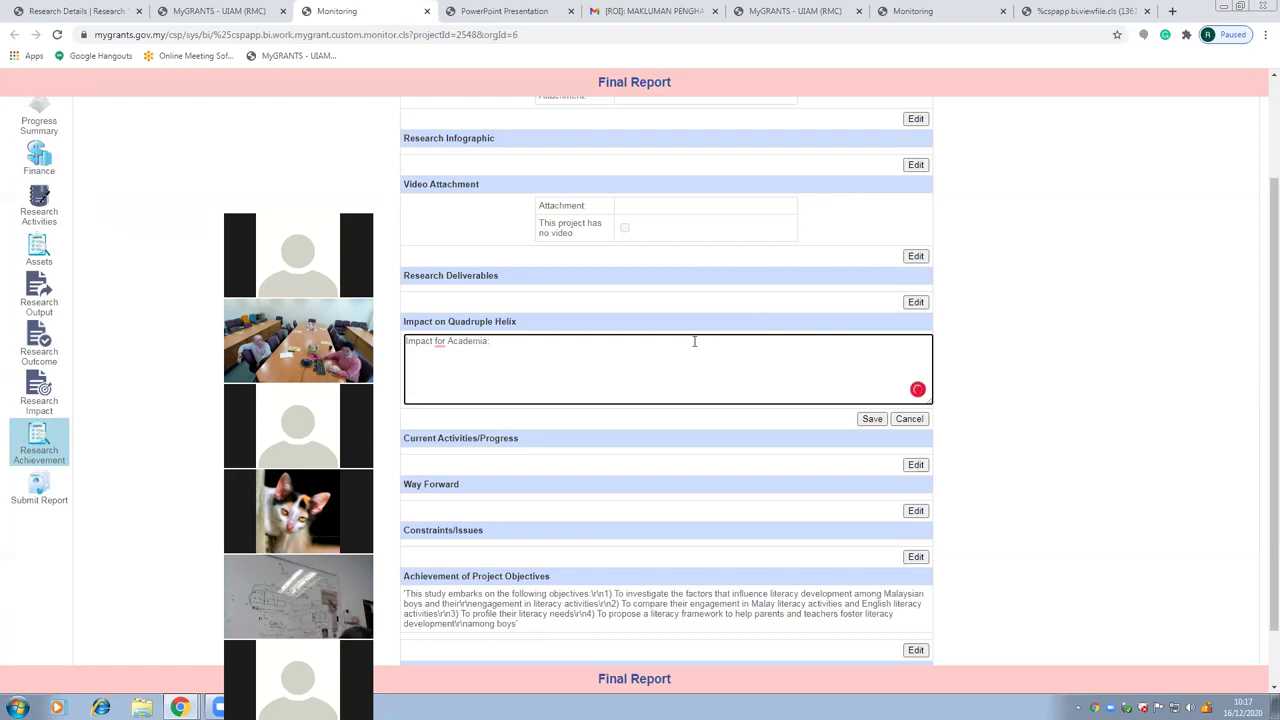
click(911, 421)
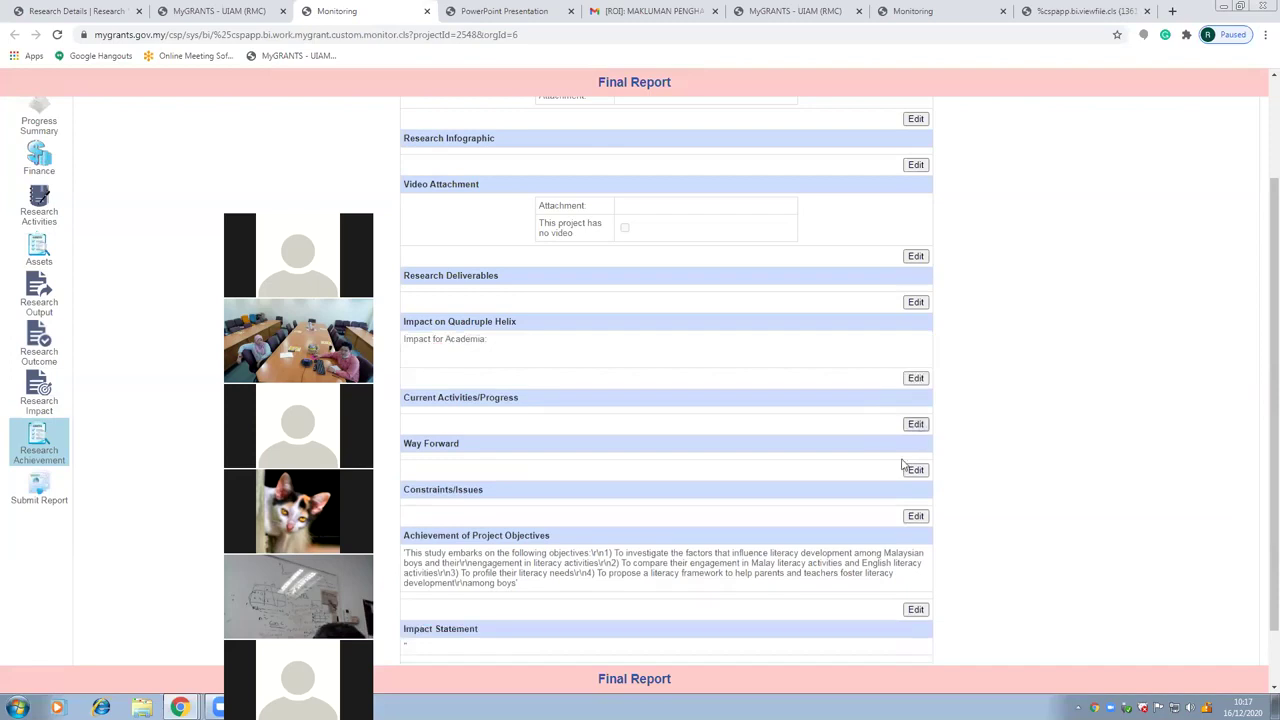
Clear the sample text from Impact on Quadruple Helix, save the empty entry, and close the developer tools
scroll(652, 452, down, 1)
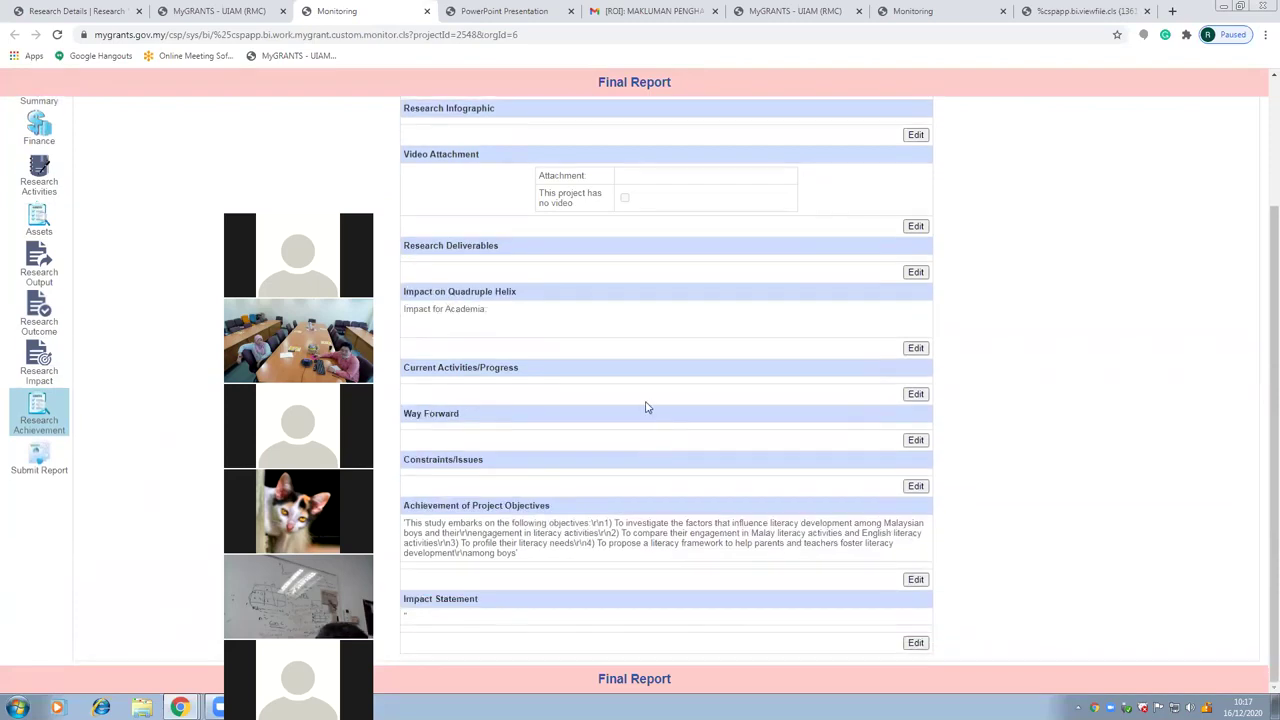
click(916, 349)
key(ctrl+a)
key(BackSpace)
key(F12)
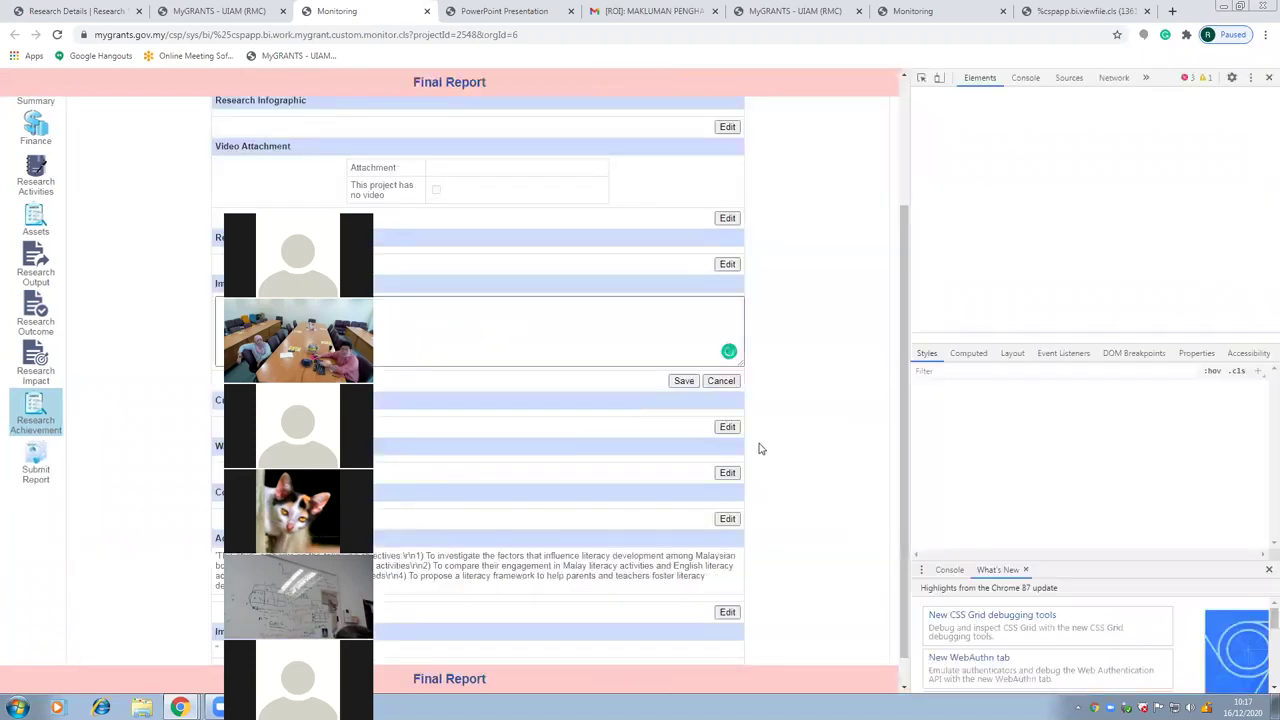
click(725, 388)
click(1268, 78)
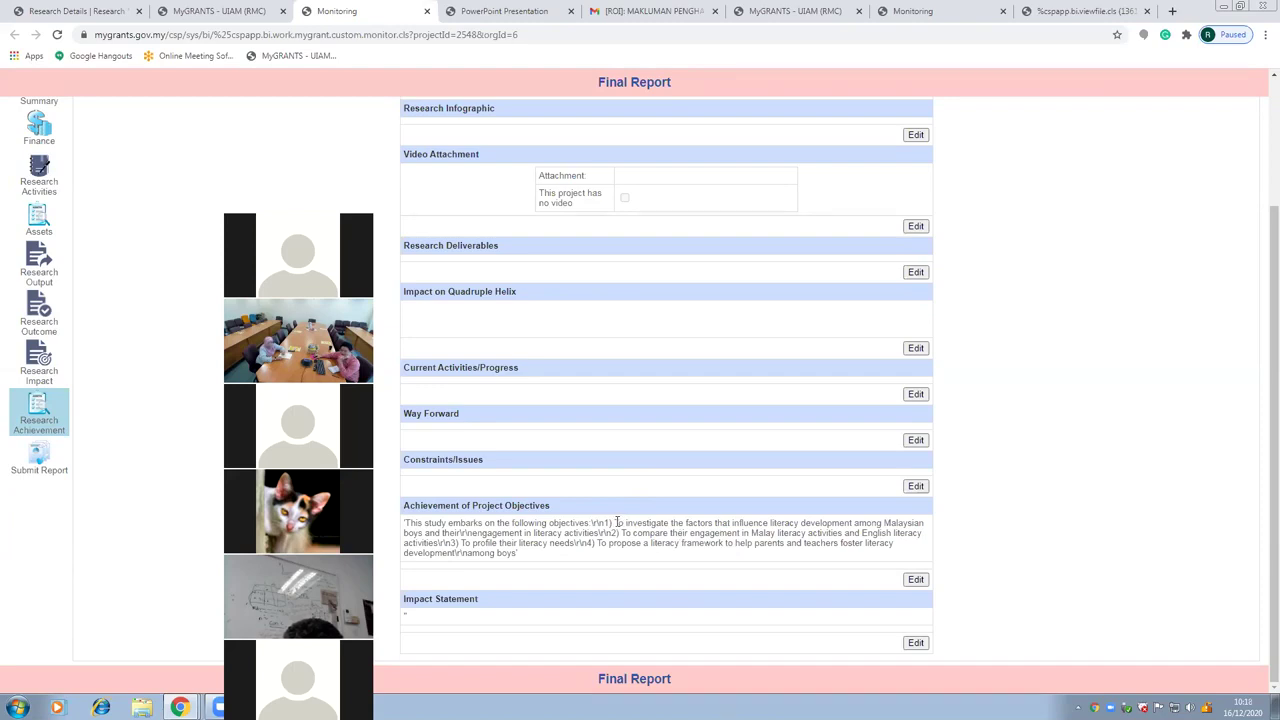
click(915, 579)
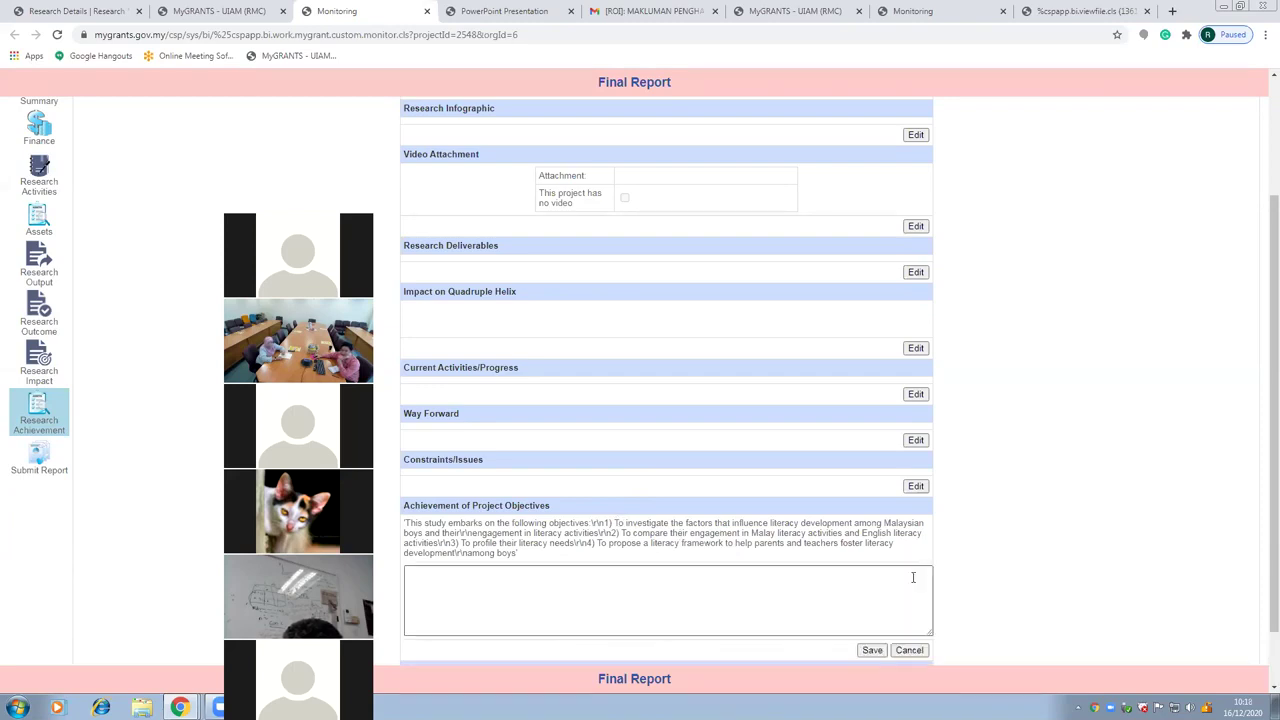
click(485, 580)
text(1.)
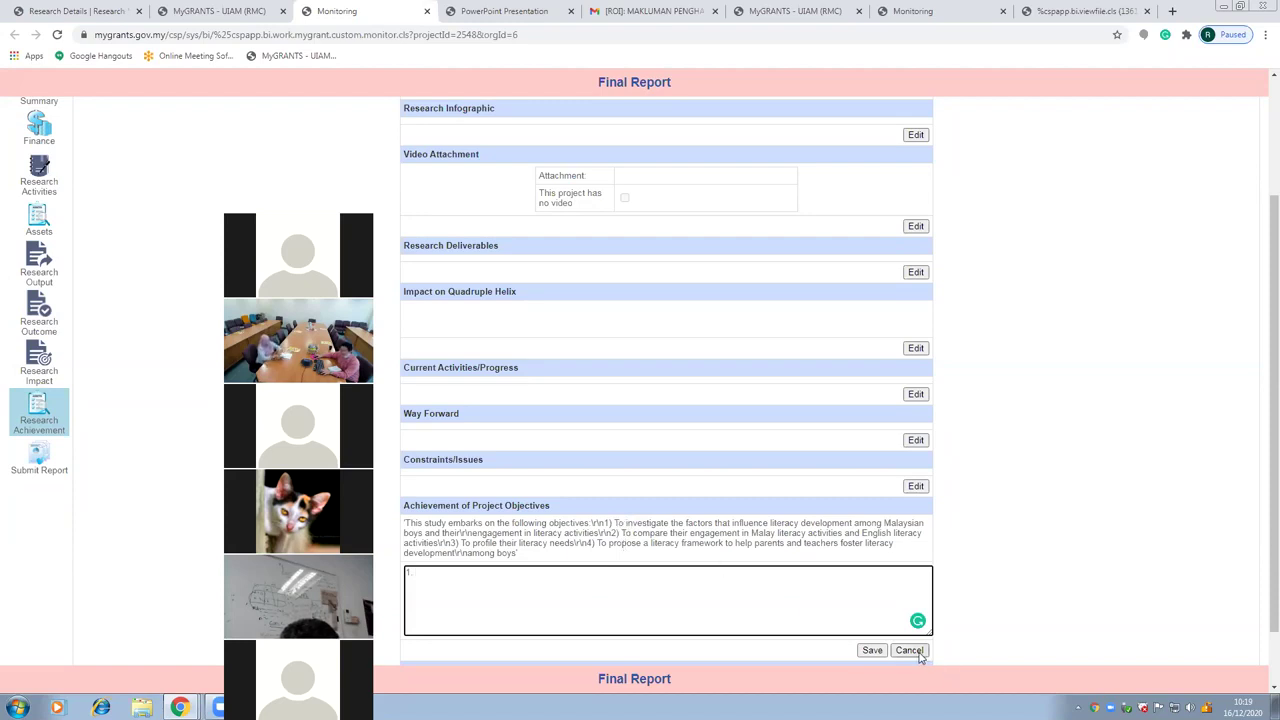
click(918, 651)
click(686, 591)
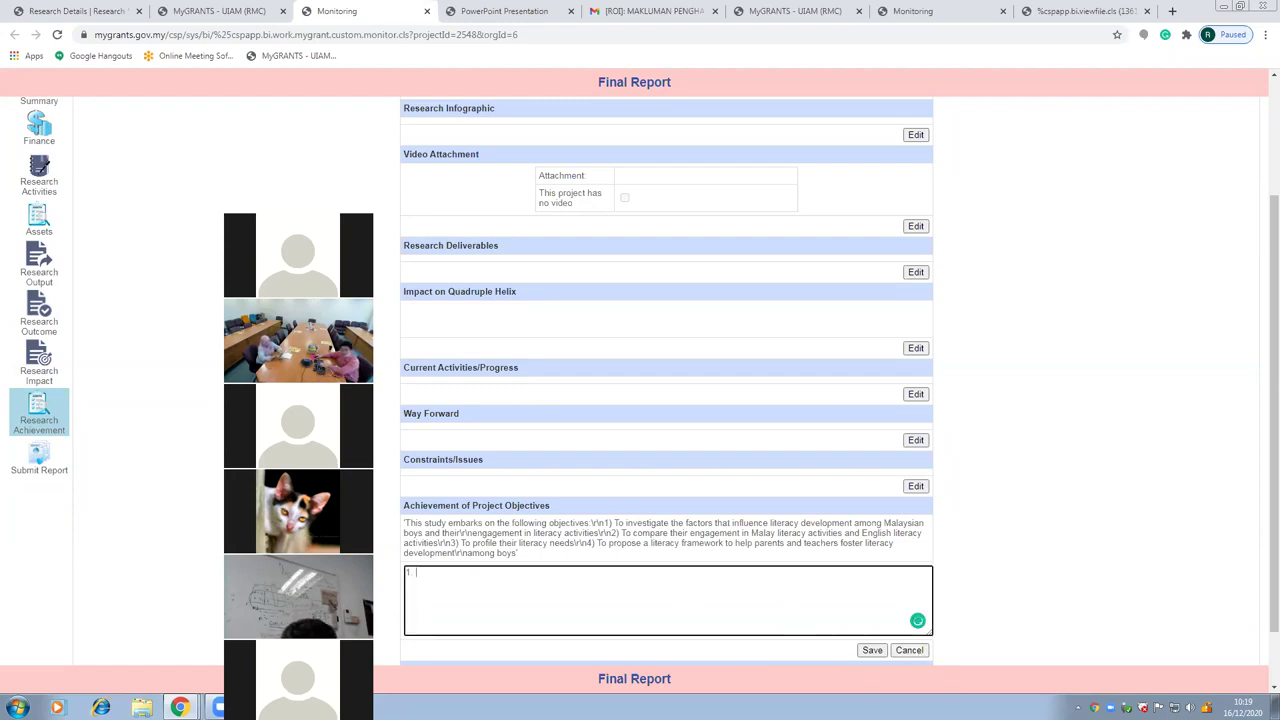
click(909, 650)
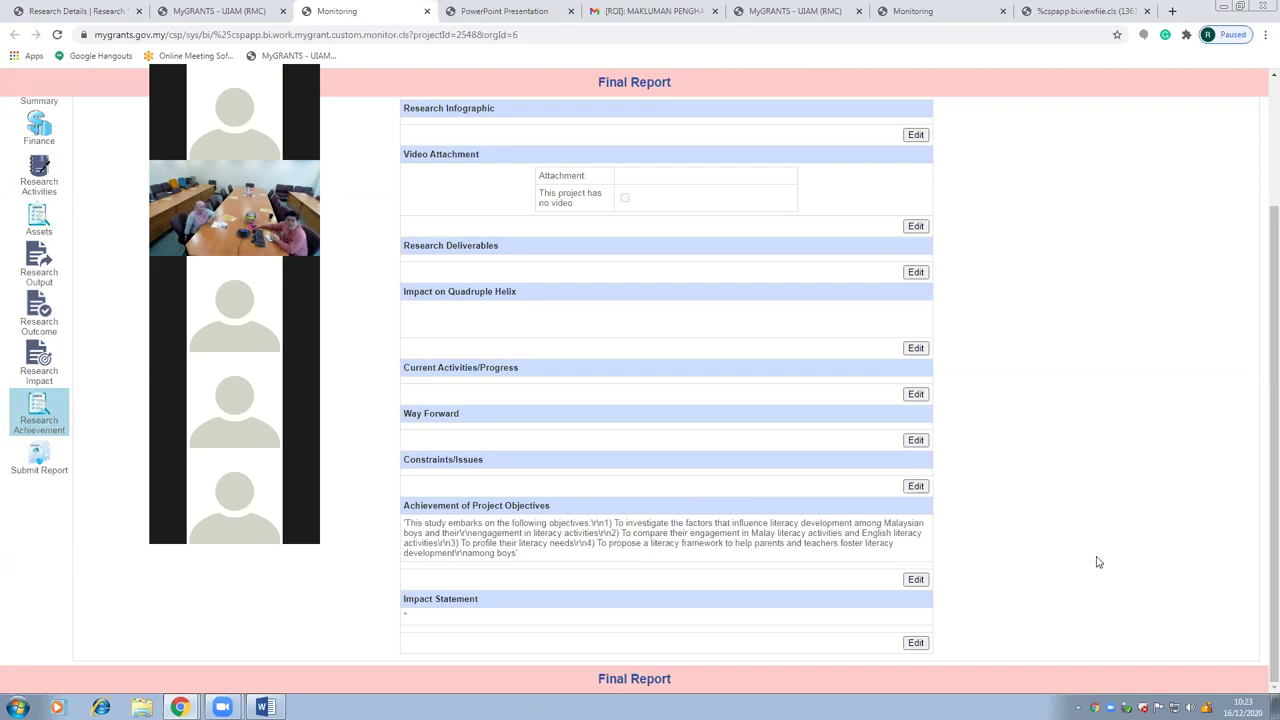
Search the on-going FRGS projects by the project leader's name and compare the progress report and final report lists
click(260, 14)
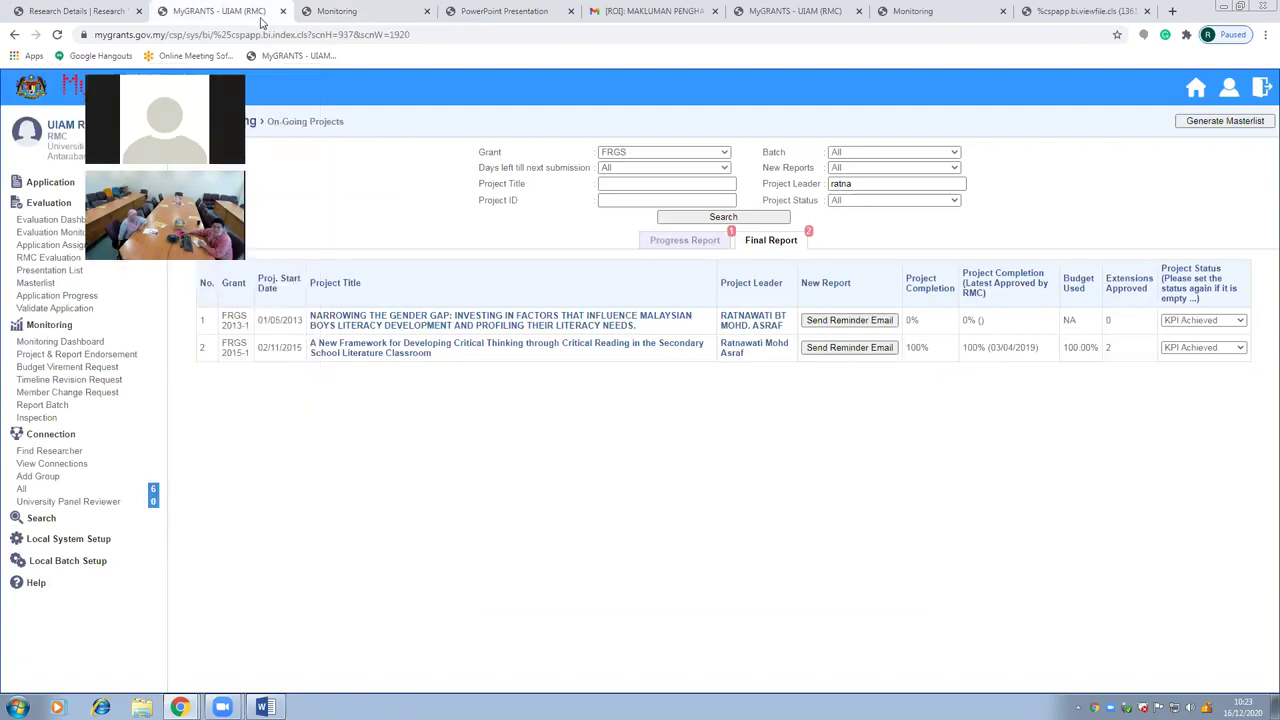
drag(860, 184, 763, 196)
text(zahir)
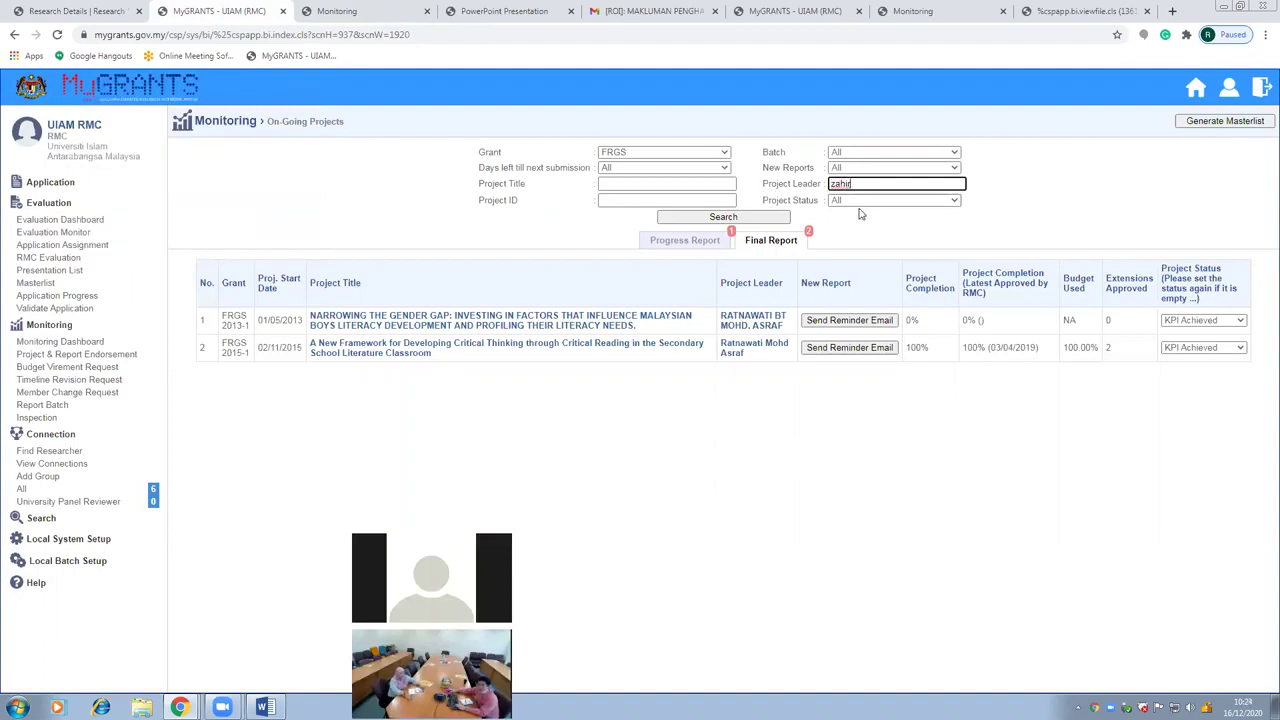
click(730, 218)
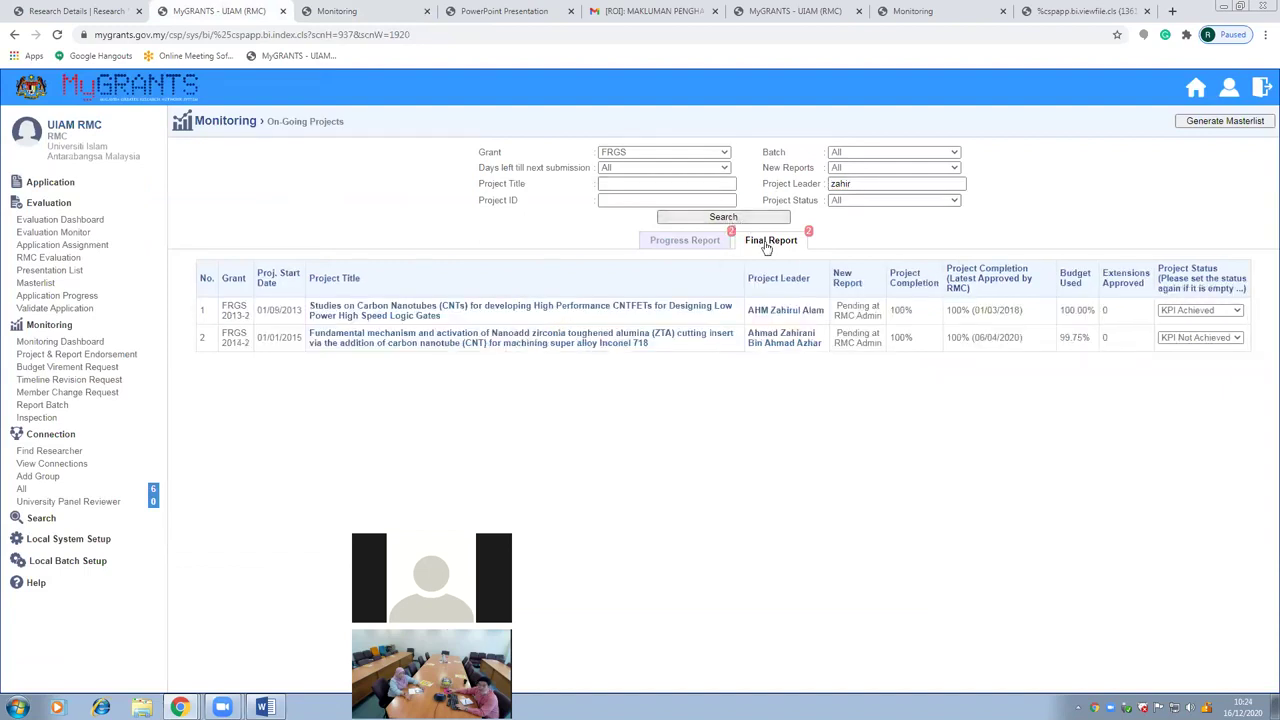
click(705, 243)
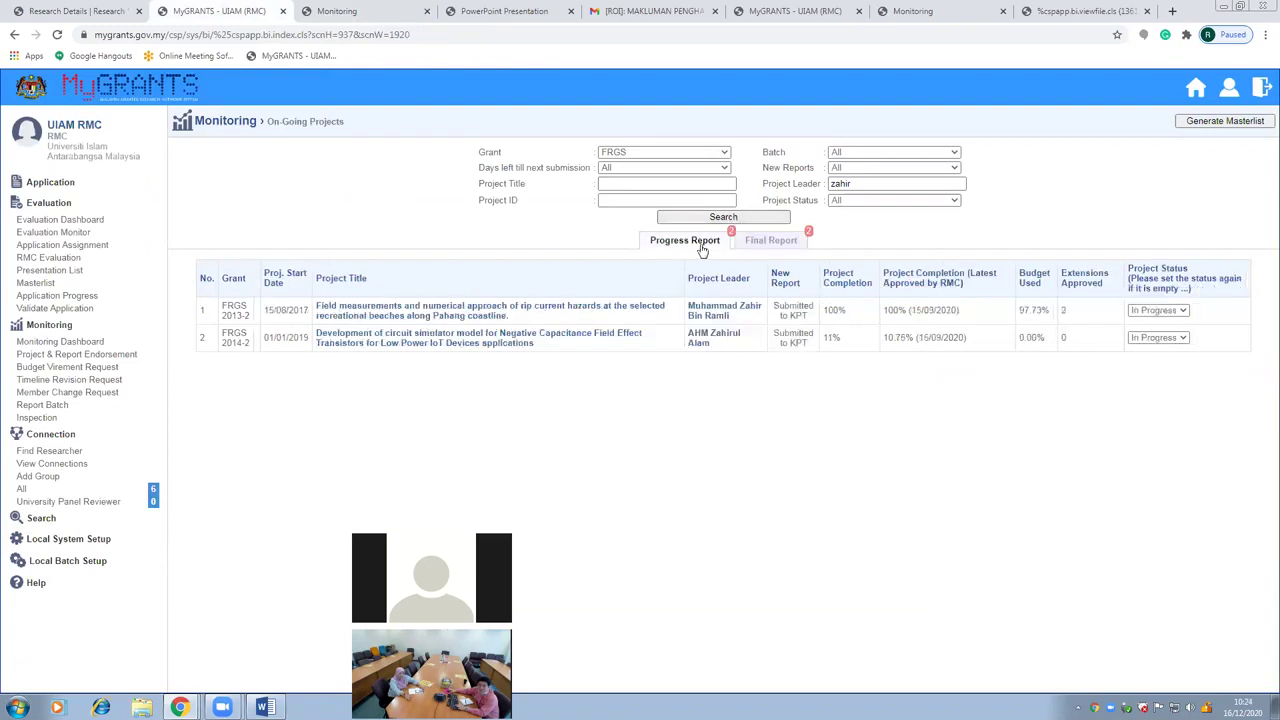
click(767, 249)
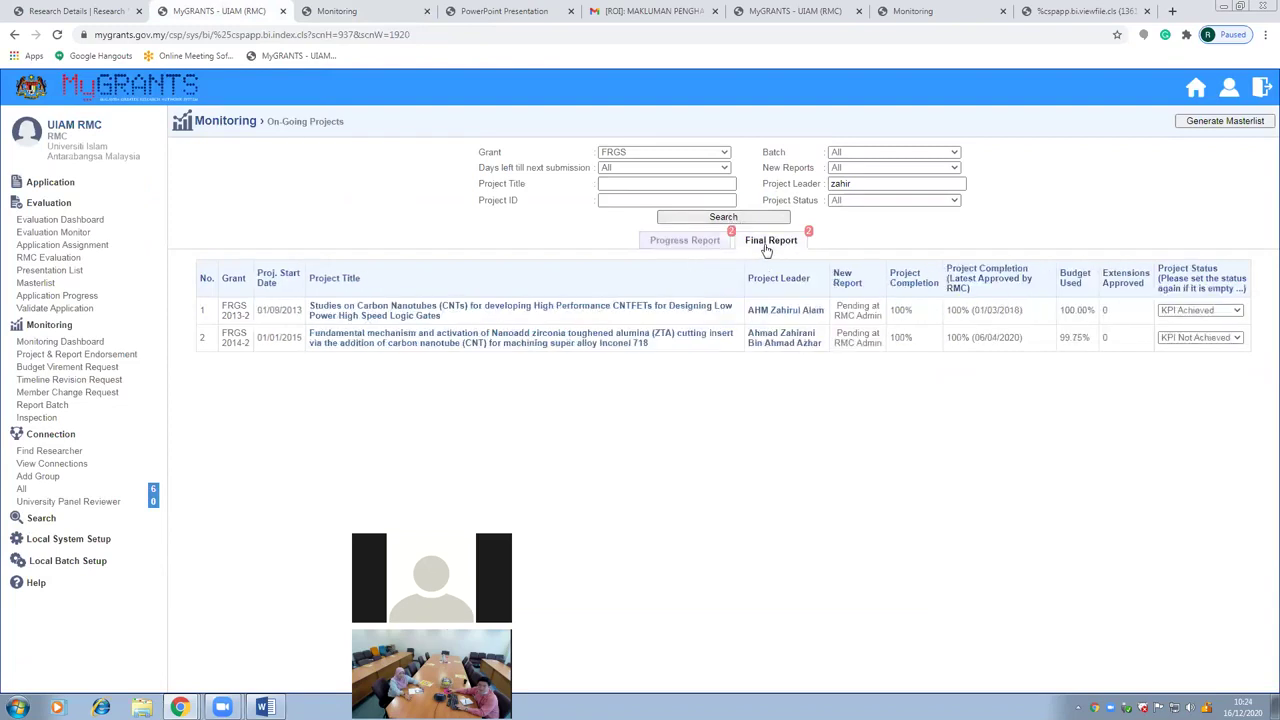
Open the final report of the FRGS 2014-2 ZTA cutting insert project and view its Research Achievement section
click(546, 340)
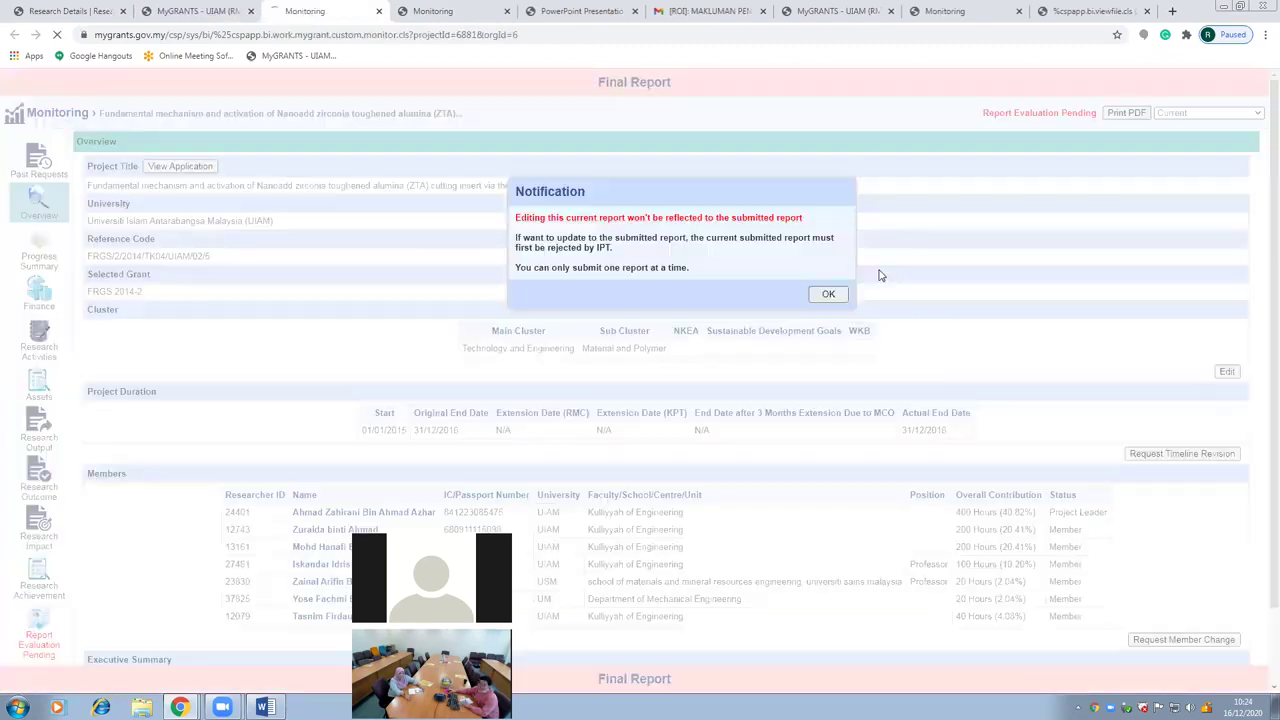
click(828, 294)
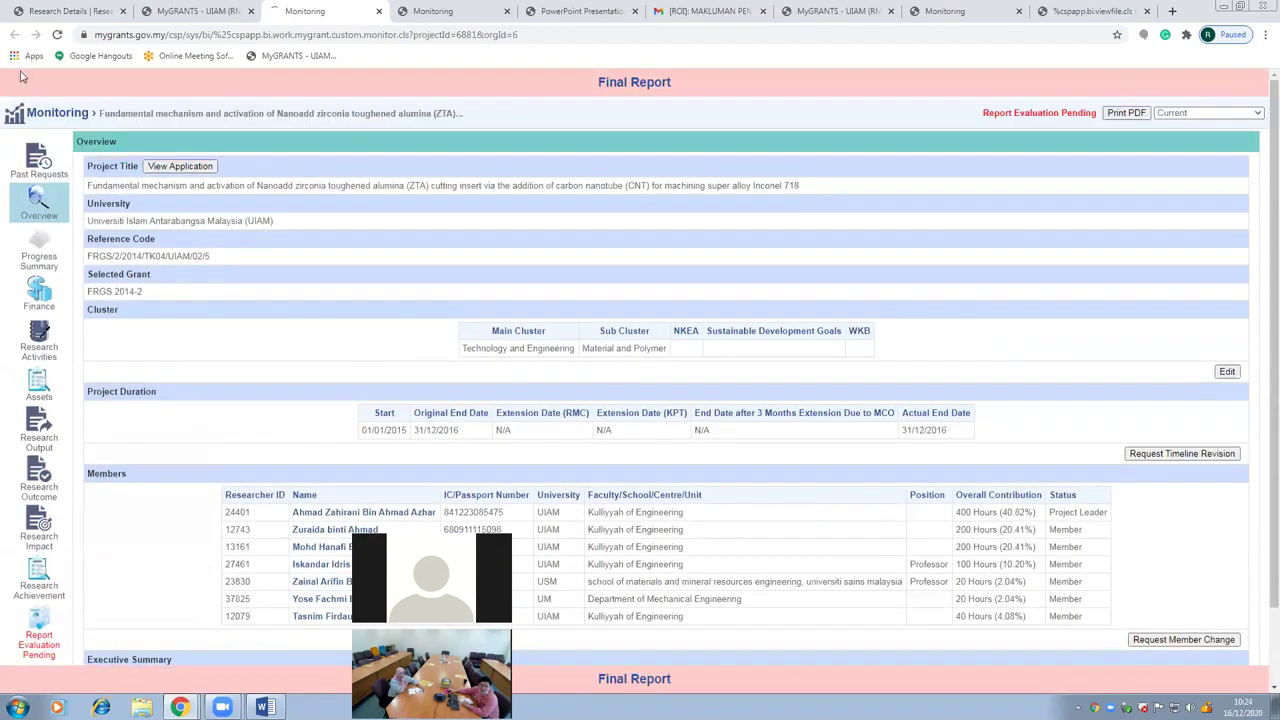
click(195, 11)
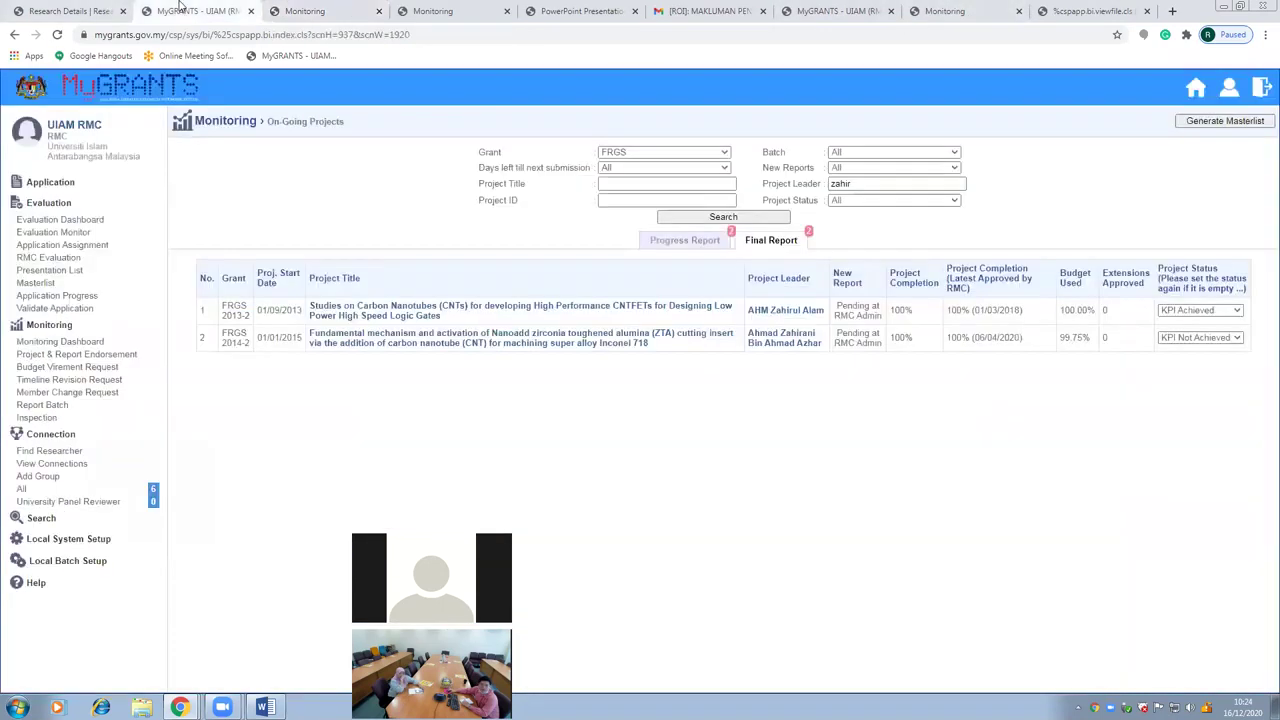
click(617, 342)
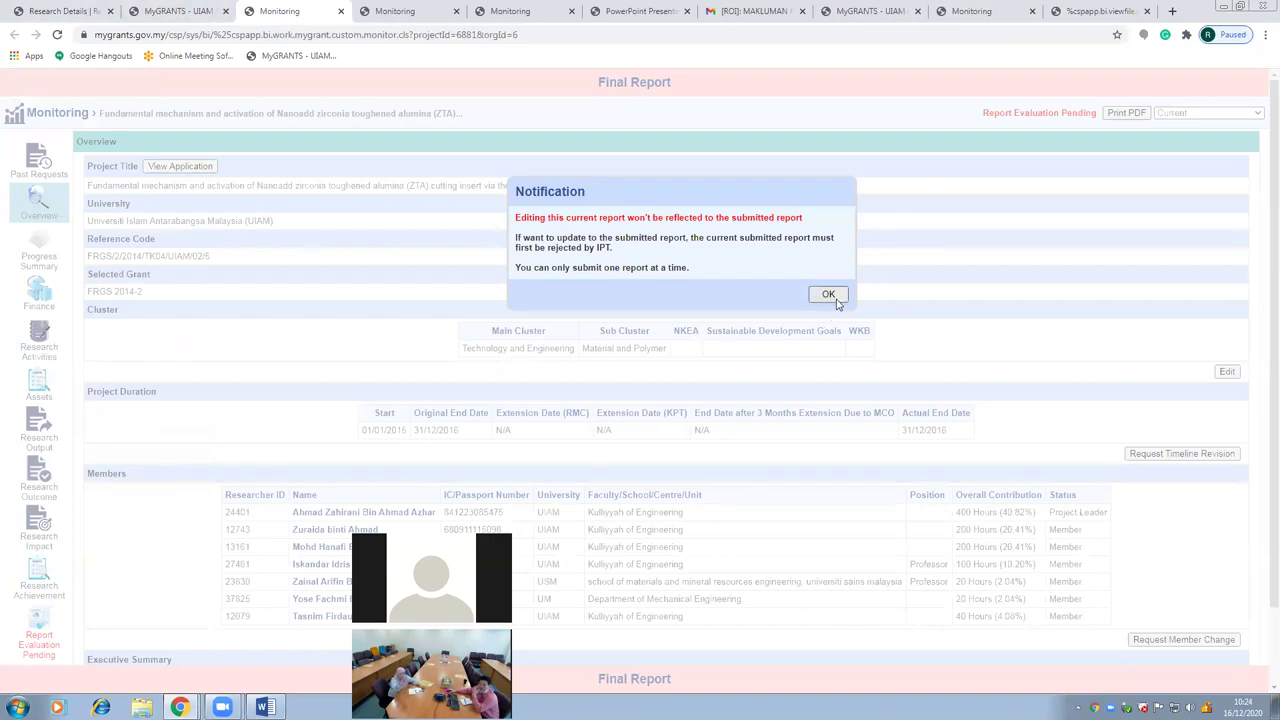
click(828, 294)
click(35, 505)
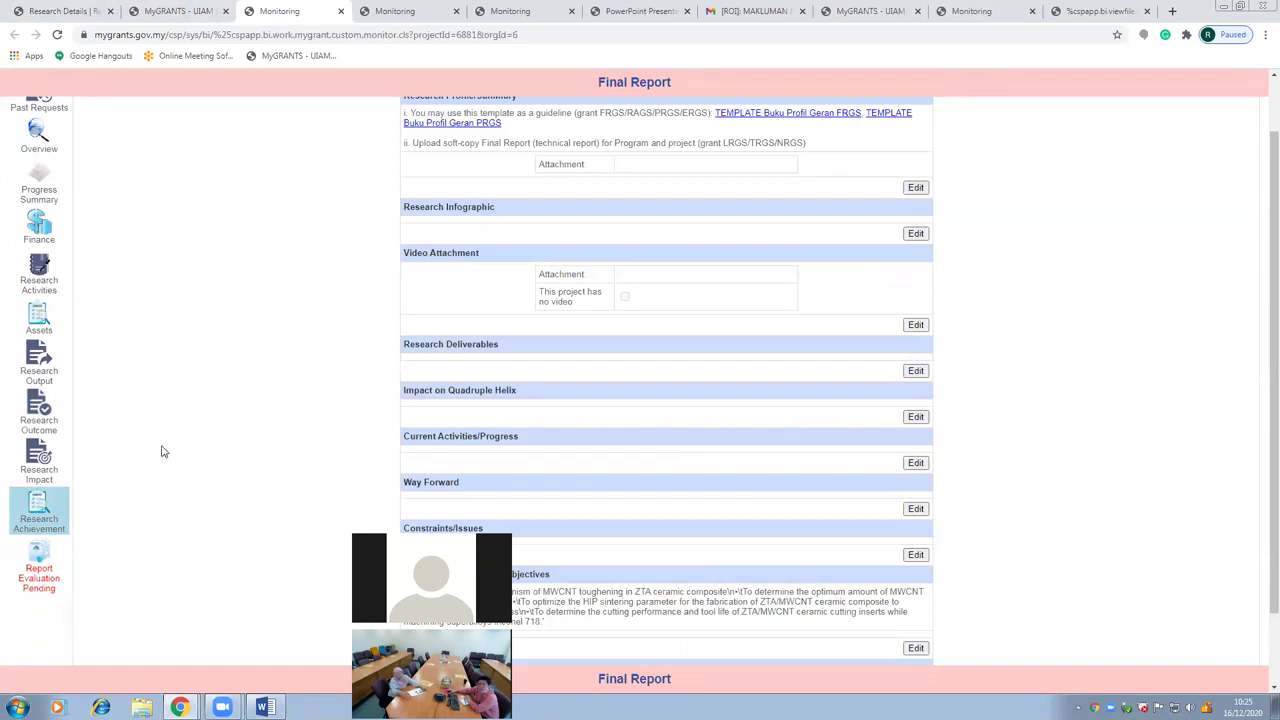
mouse_move(44, 466)
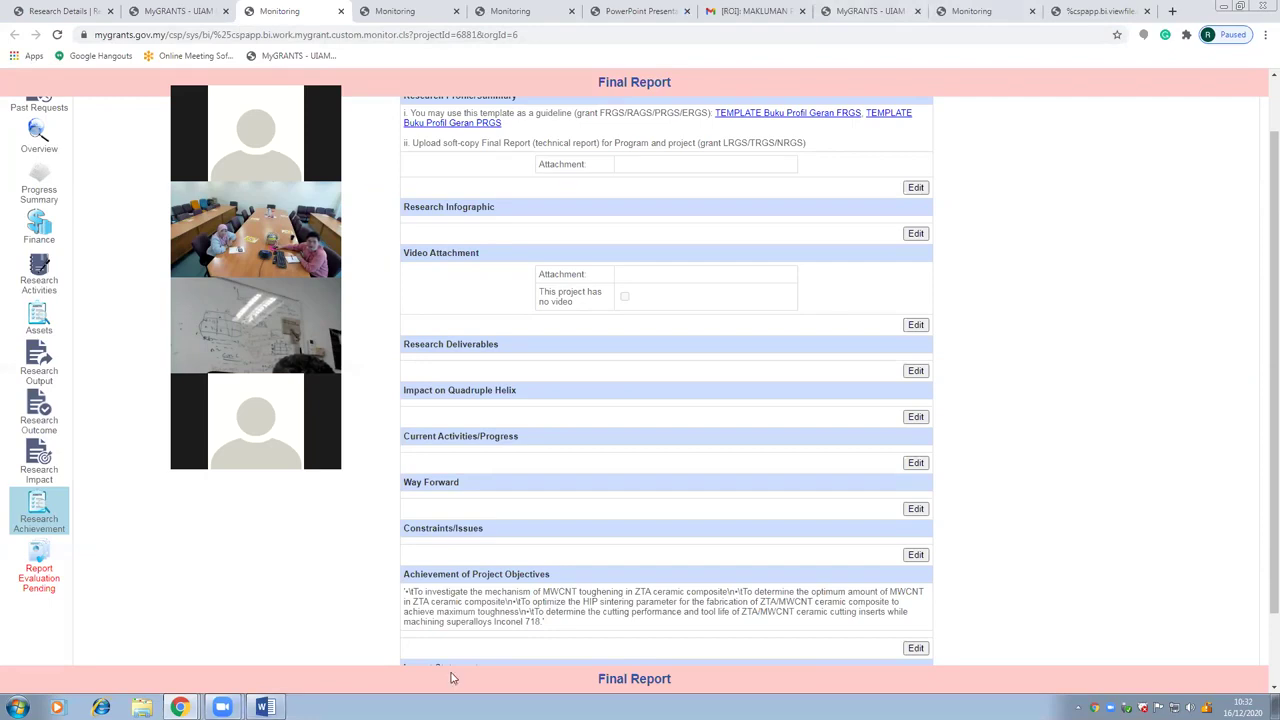
Switch to Gmail, preview the [SLAID RMC] Bengkel ROI attachment down to its Framework slides, and close the preview
click(430, 11)
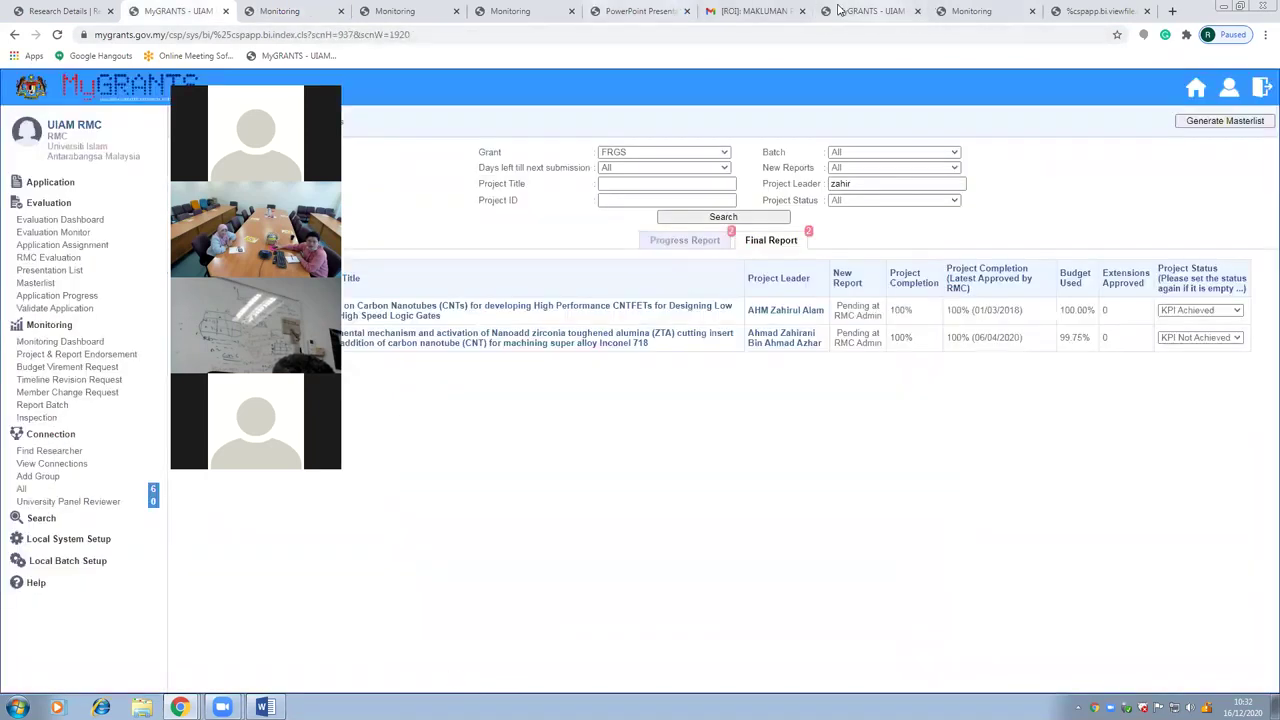
click(755, 11)
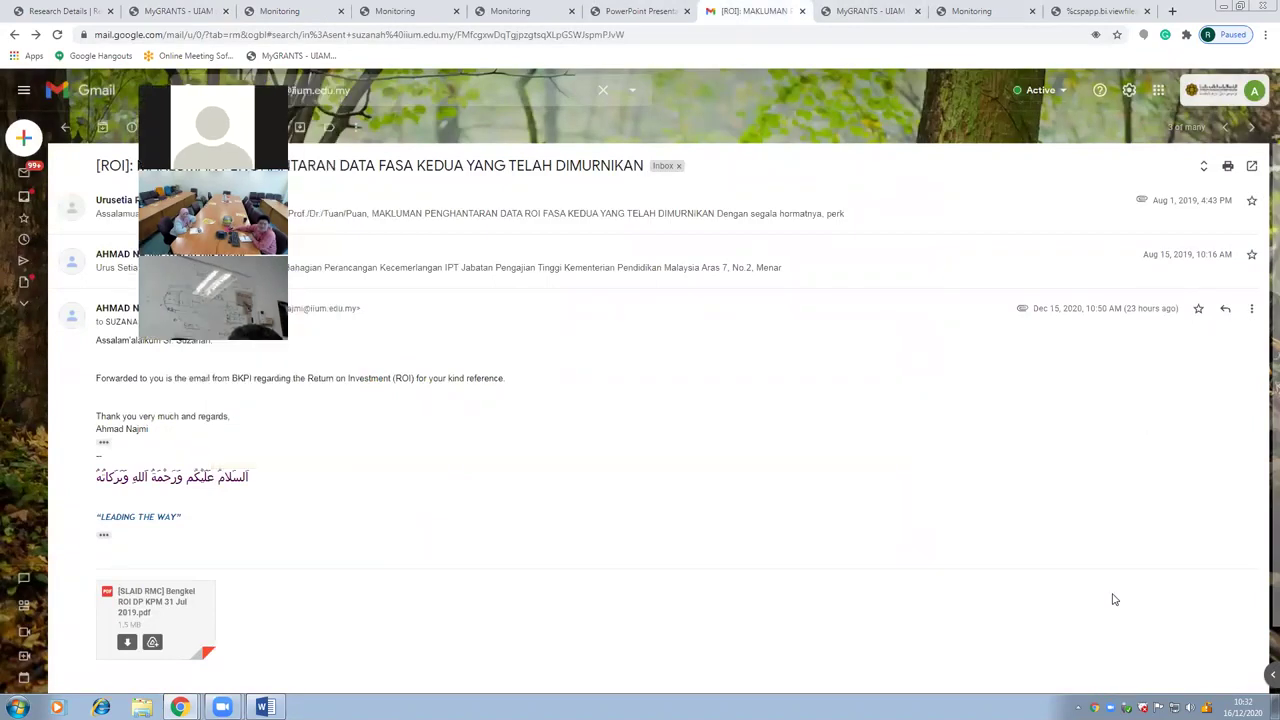
click(155, 610)
scroll(714, 510, down, 15)
scroll(715, 509, down, 1)
scroll(715, 509, up, 1)
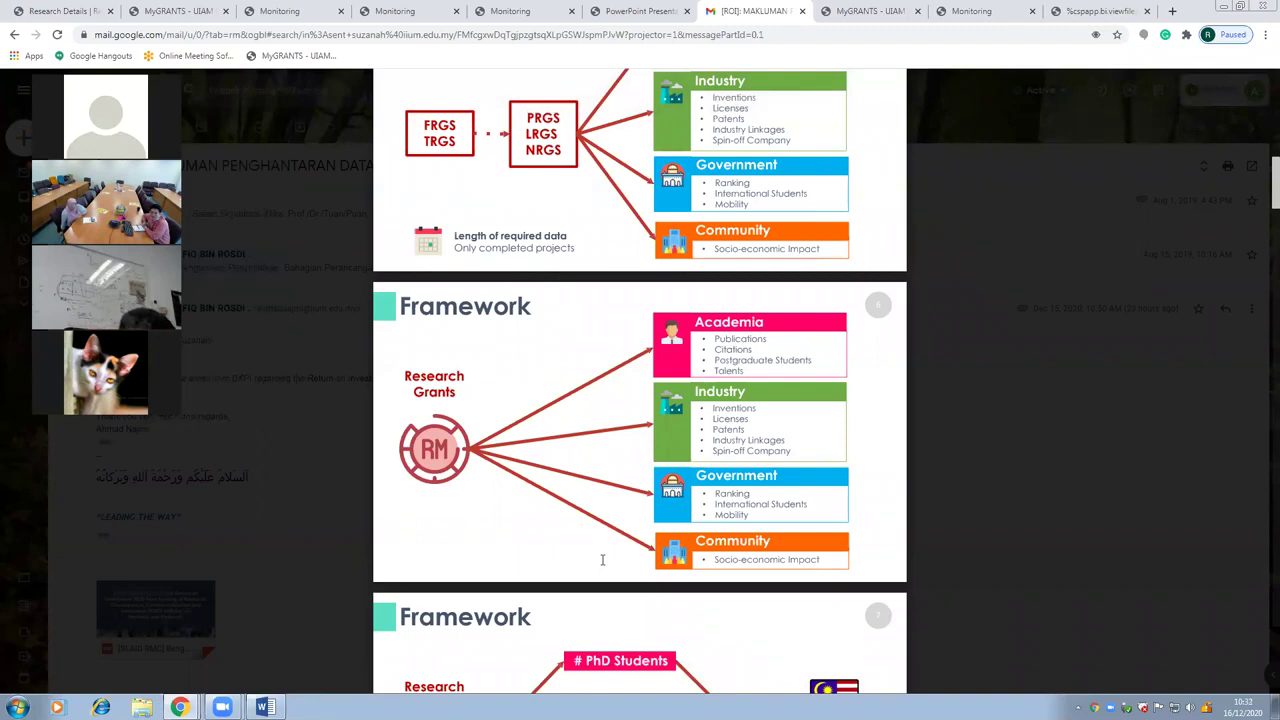
click(966, 343)
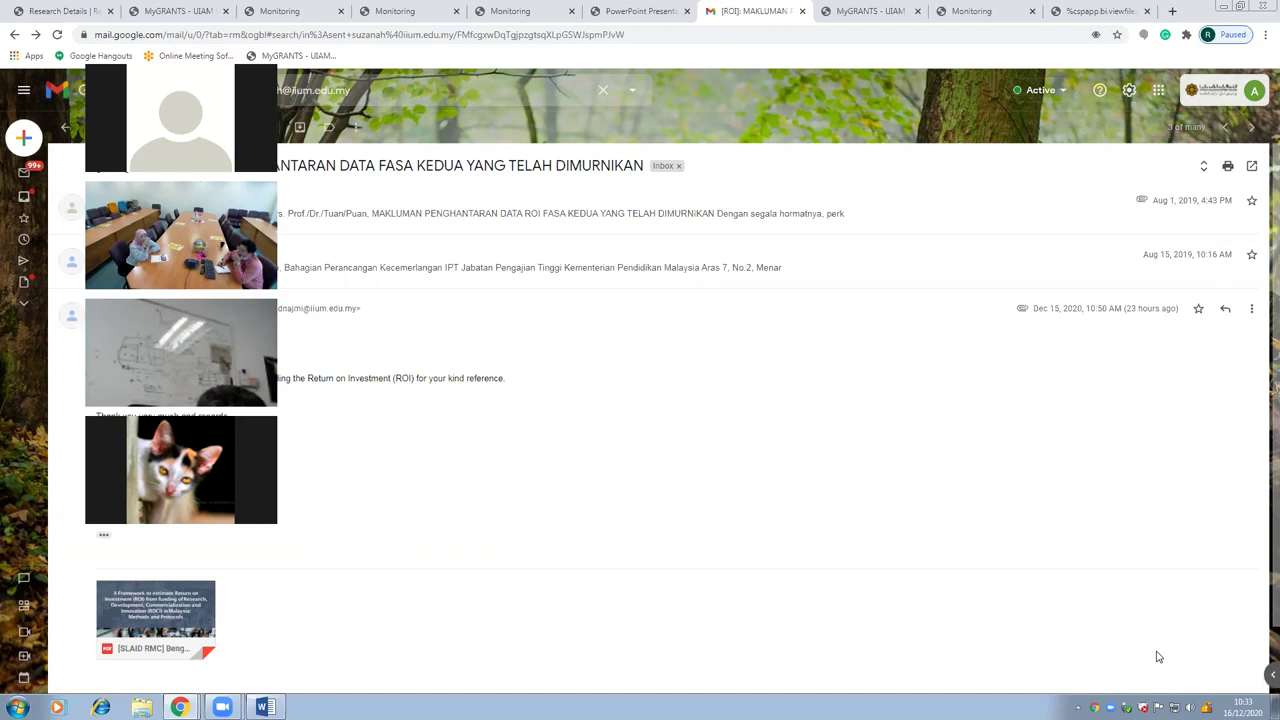
Search on-going projects by another project leader's name and view the Research Output of the Transboundary Haze Pollution final report
click(490, 10)
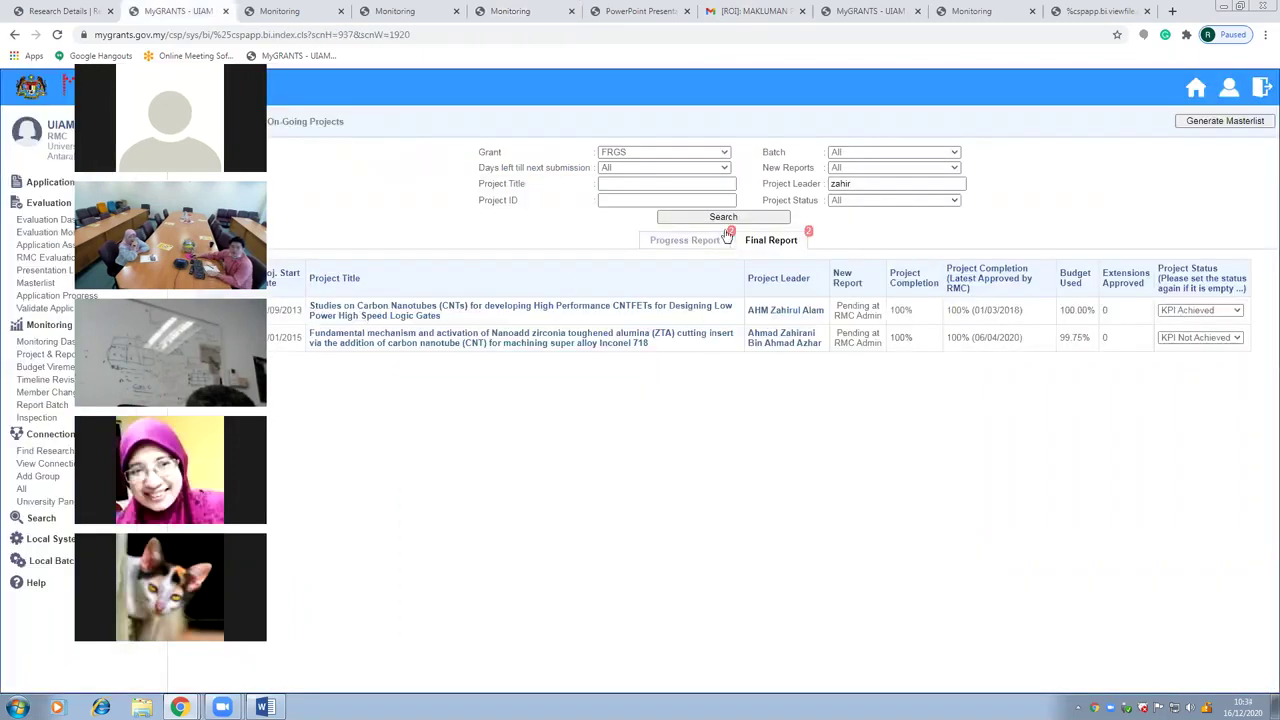
double_click(845, 183)
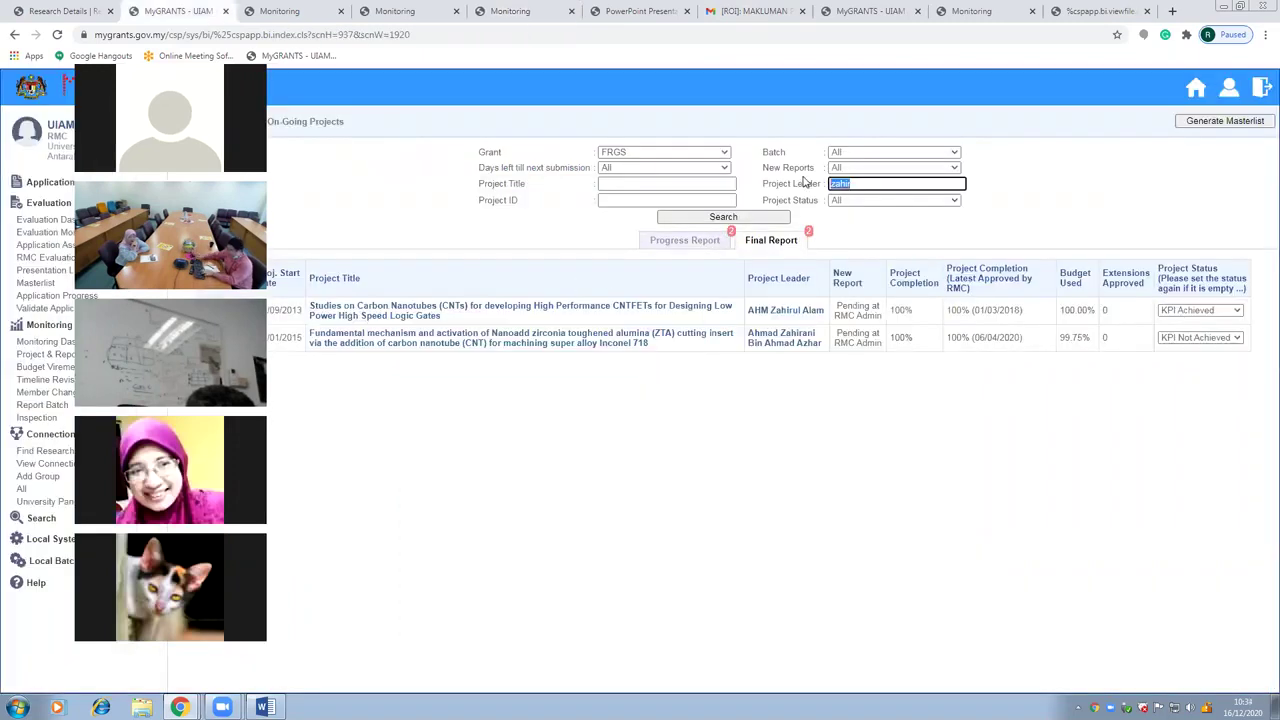
text(malzatun)
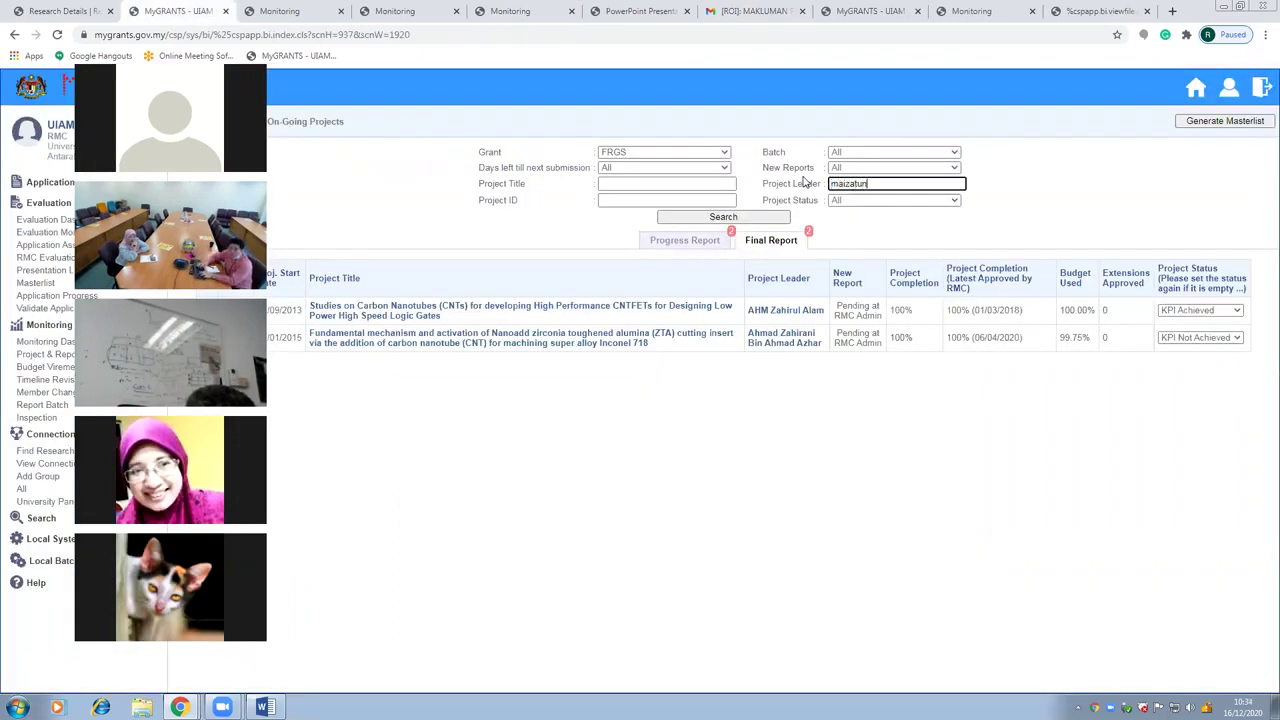
click(774, 218)
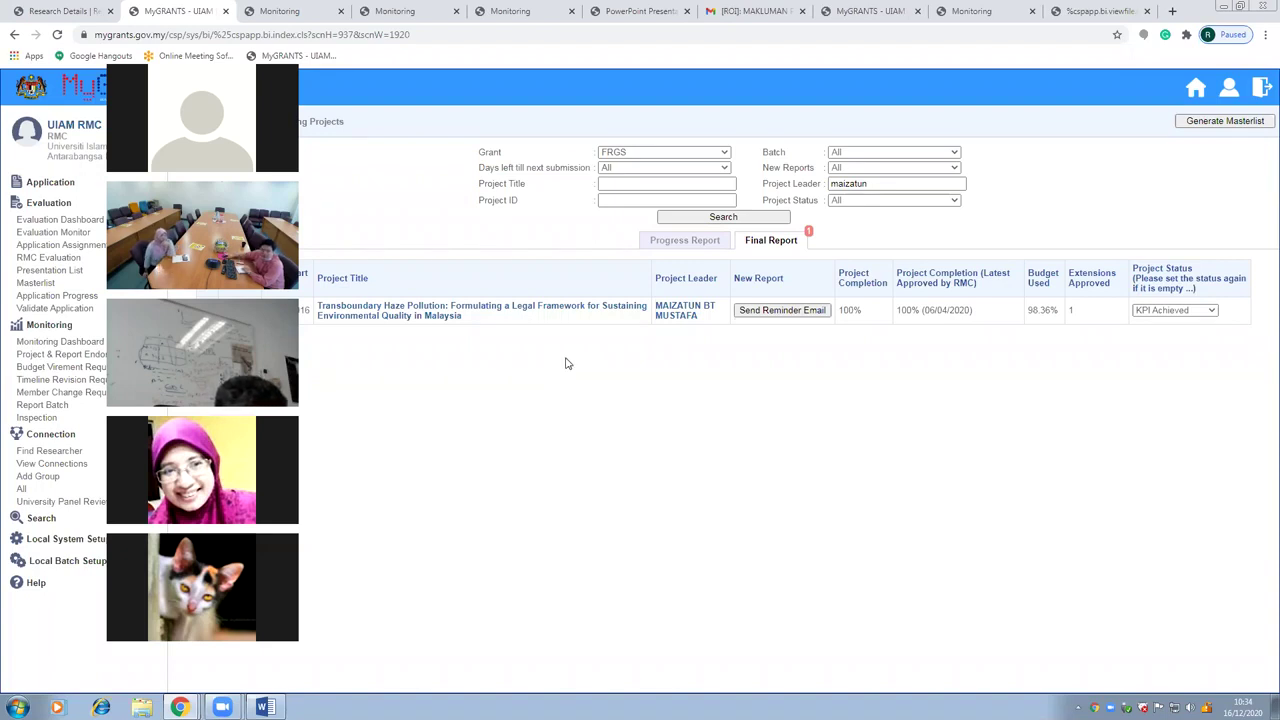
click(537, 311)
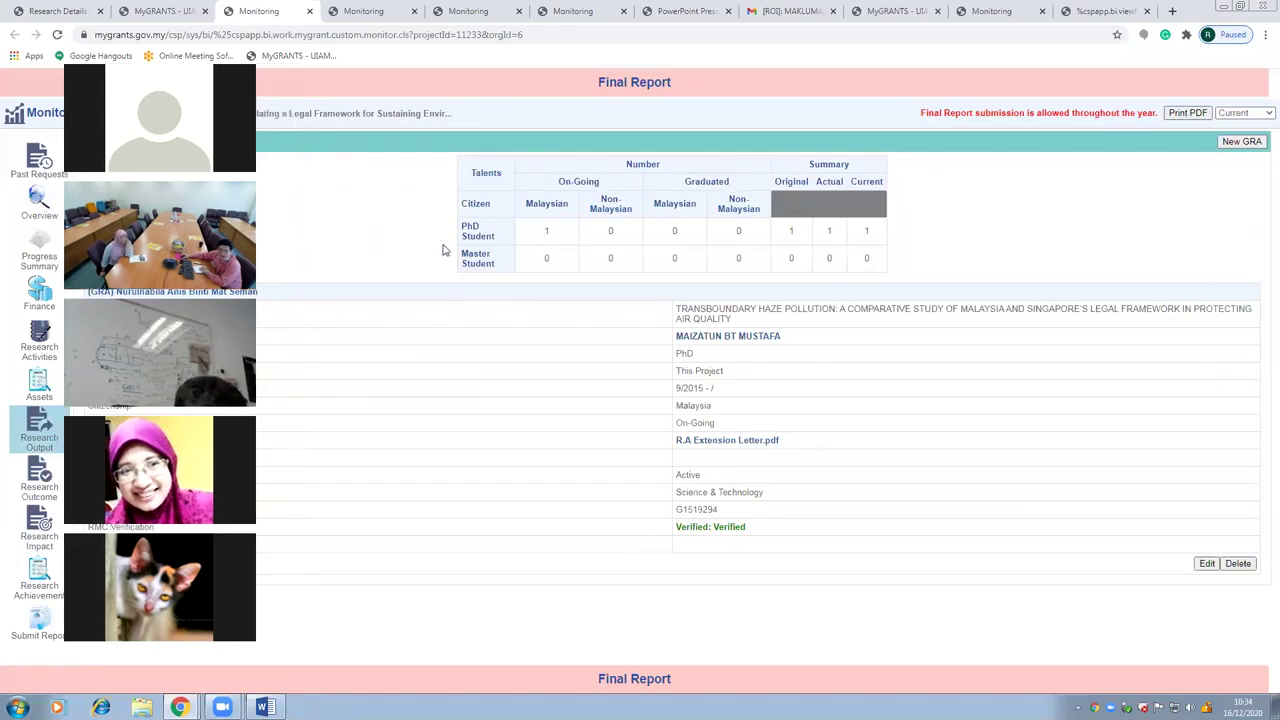
click(309, 11)
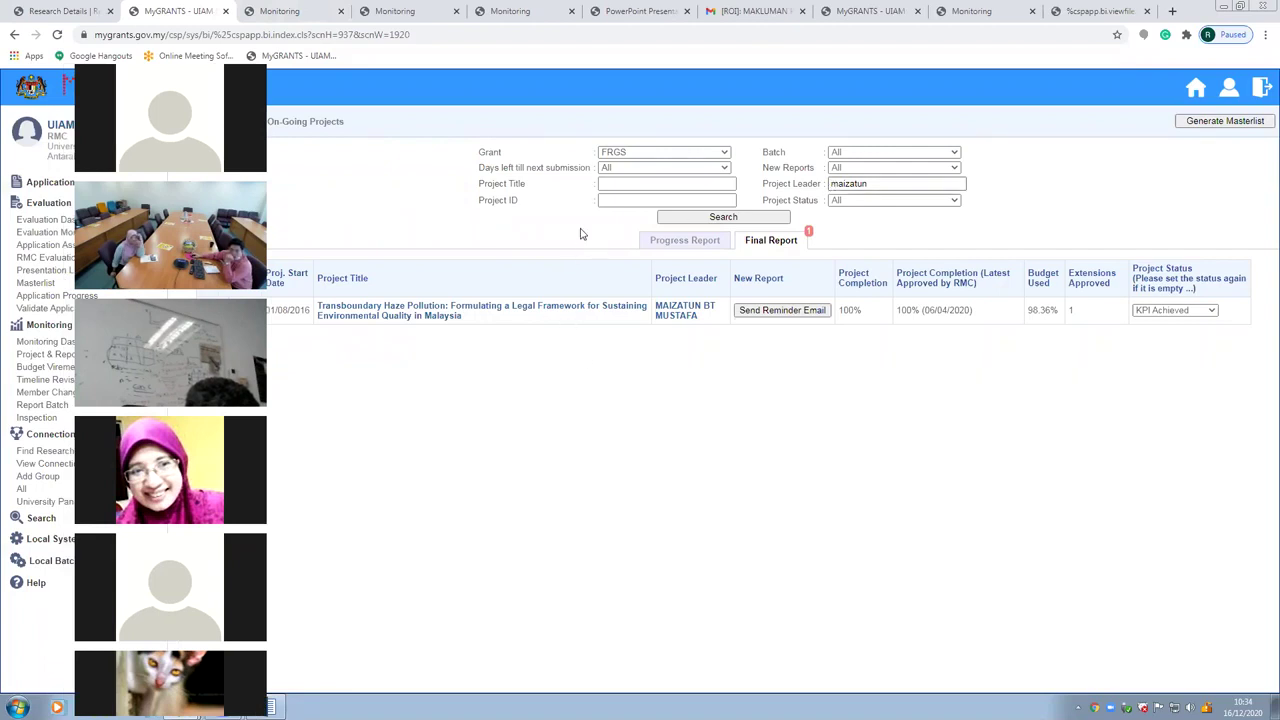
Replace the project leader filter with another leader's name and search the FRGS on-going projects' final reports
mouse_move(868, 185)
mouse_down()
mouse_move(830, 190)
mouse_move(856, 200)
mouse_up()
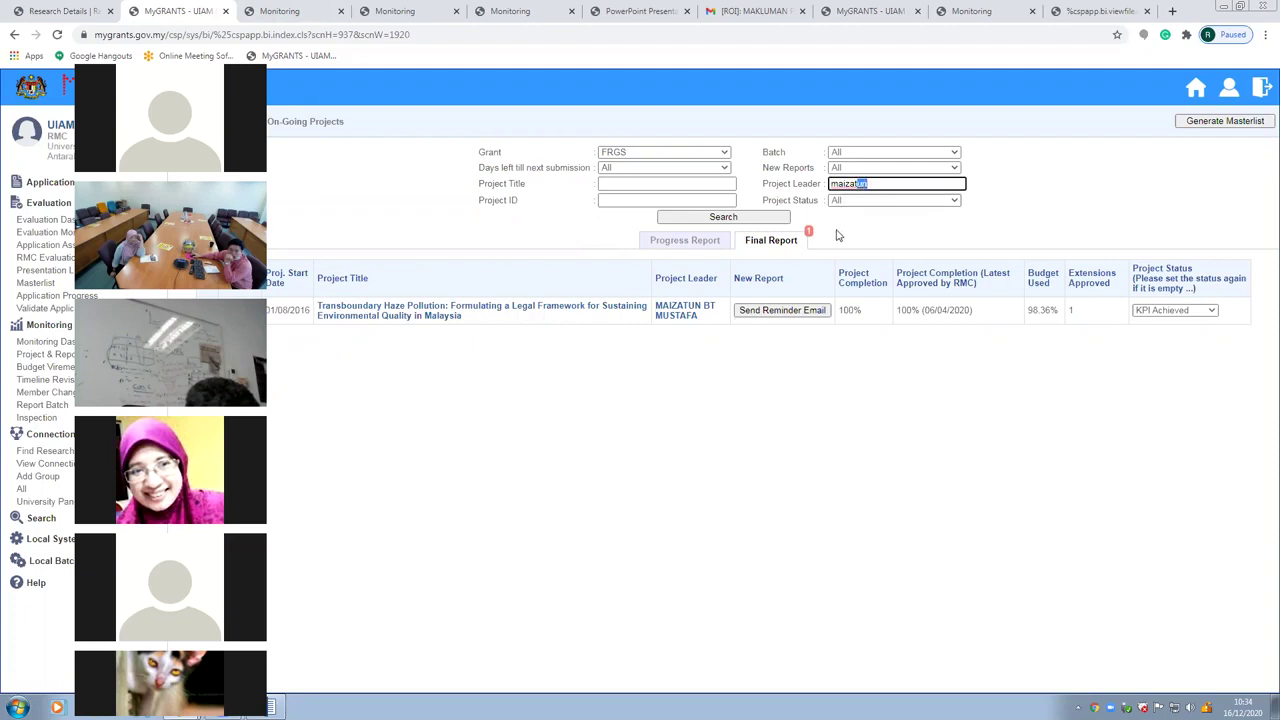
click(841, 233)
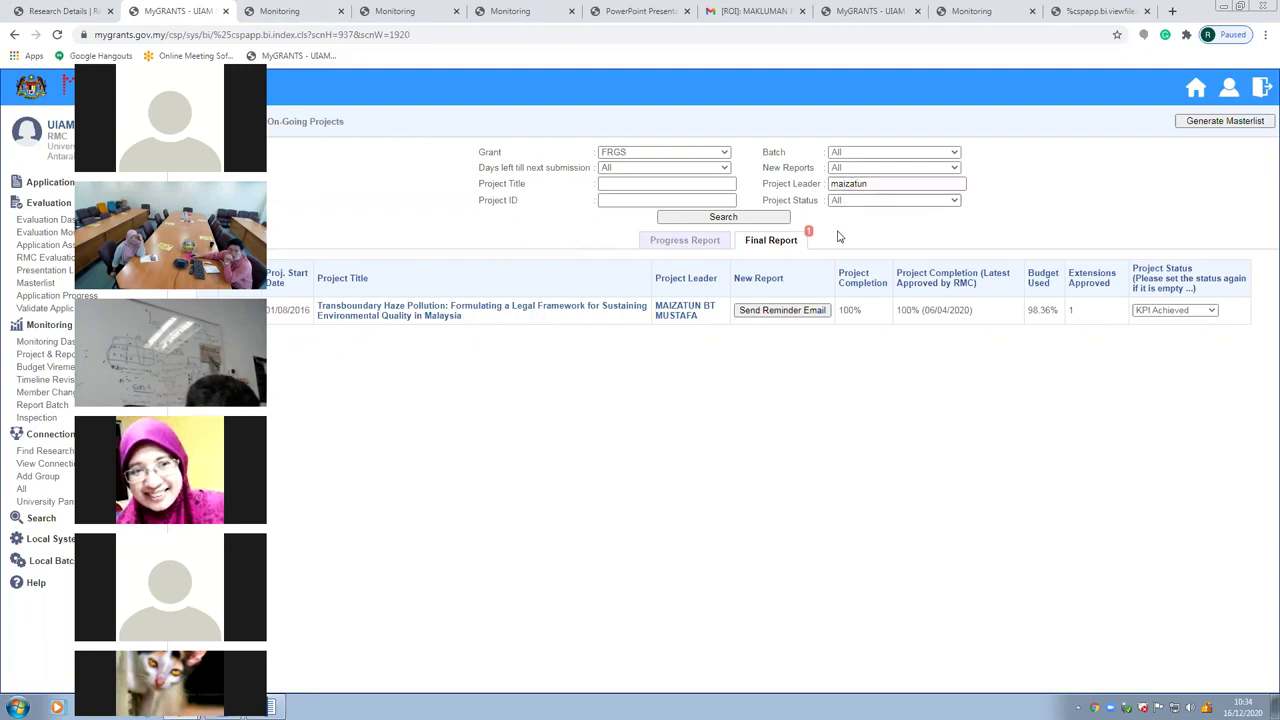
drag(866, 184, 760, 172)
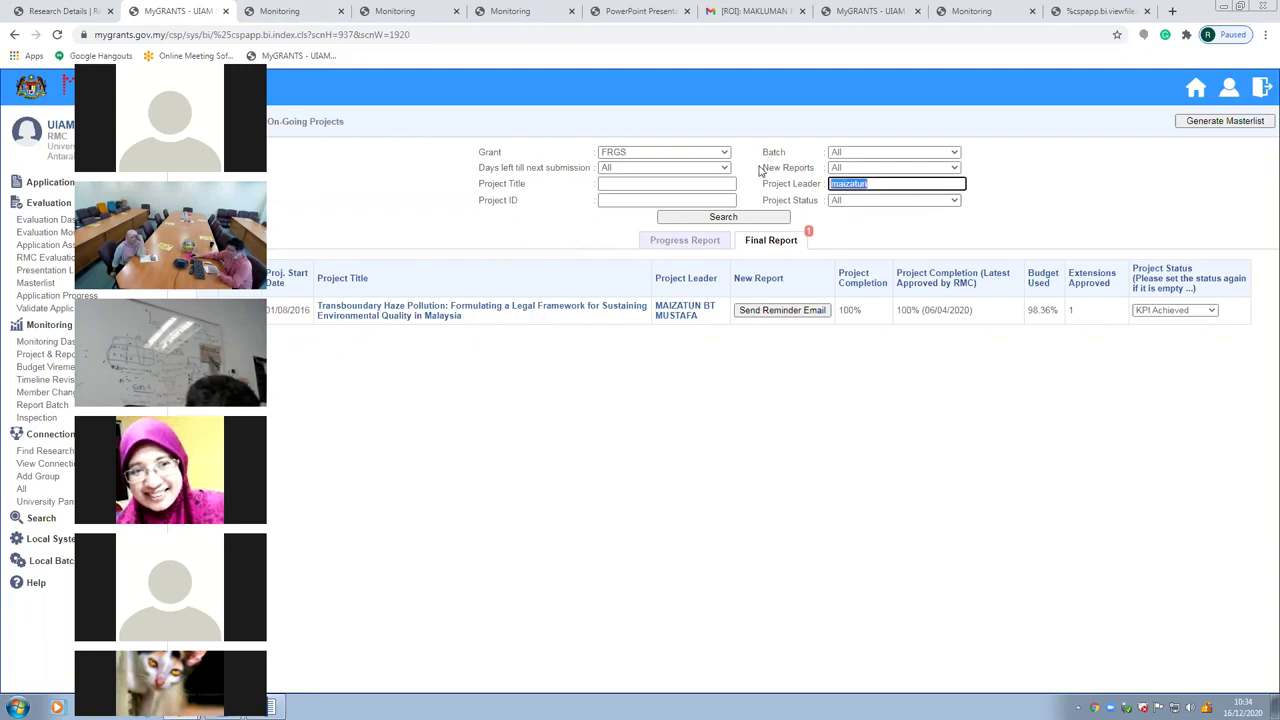
text(aziah)
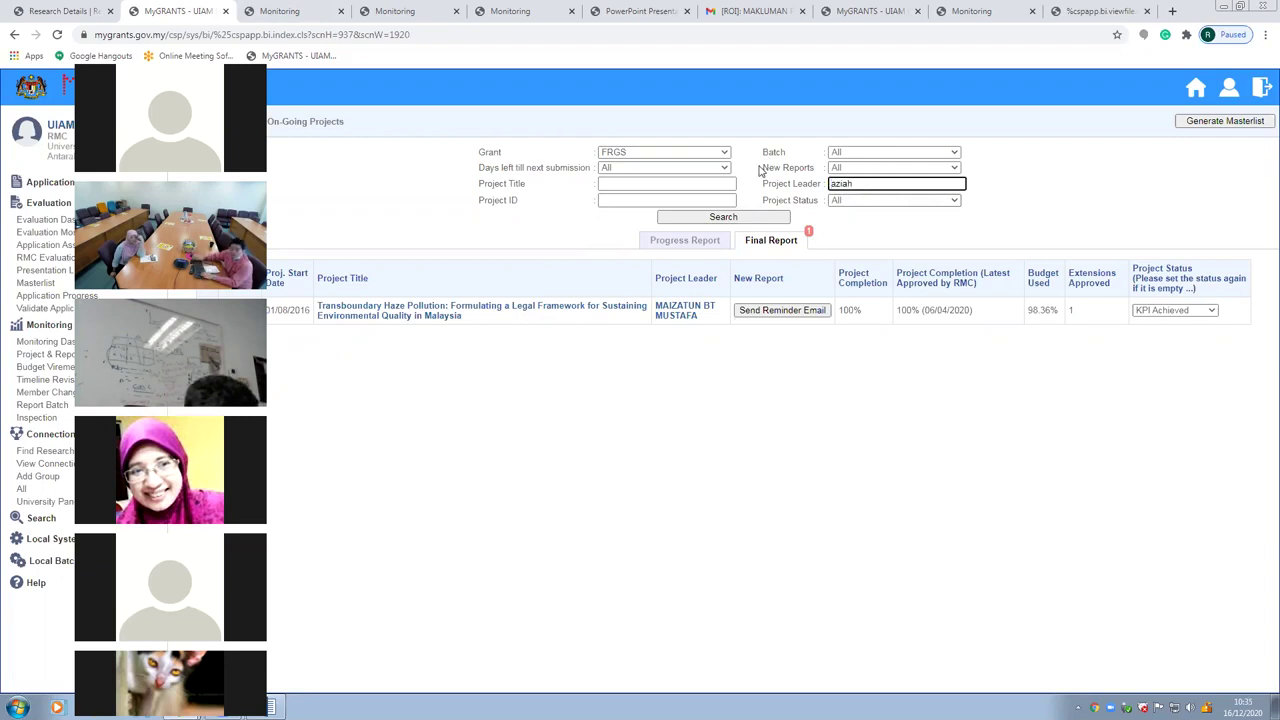
click(768, 218)
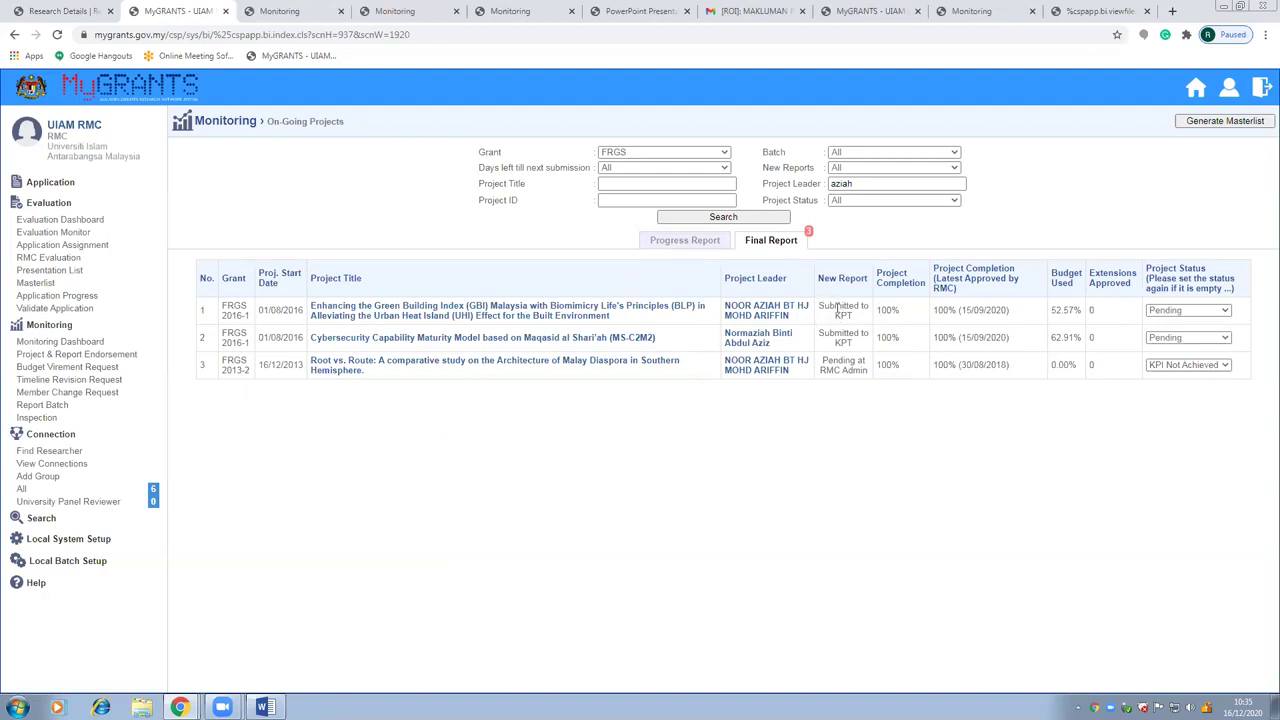
Open the Green Building Index and Biomimicry project's final report, read through its Research Achievement section, and close the report
click(666, 312)
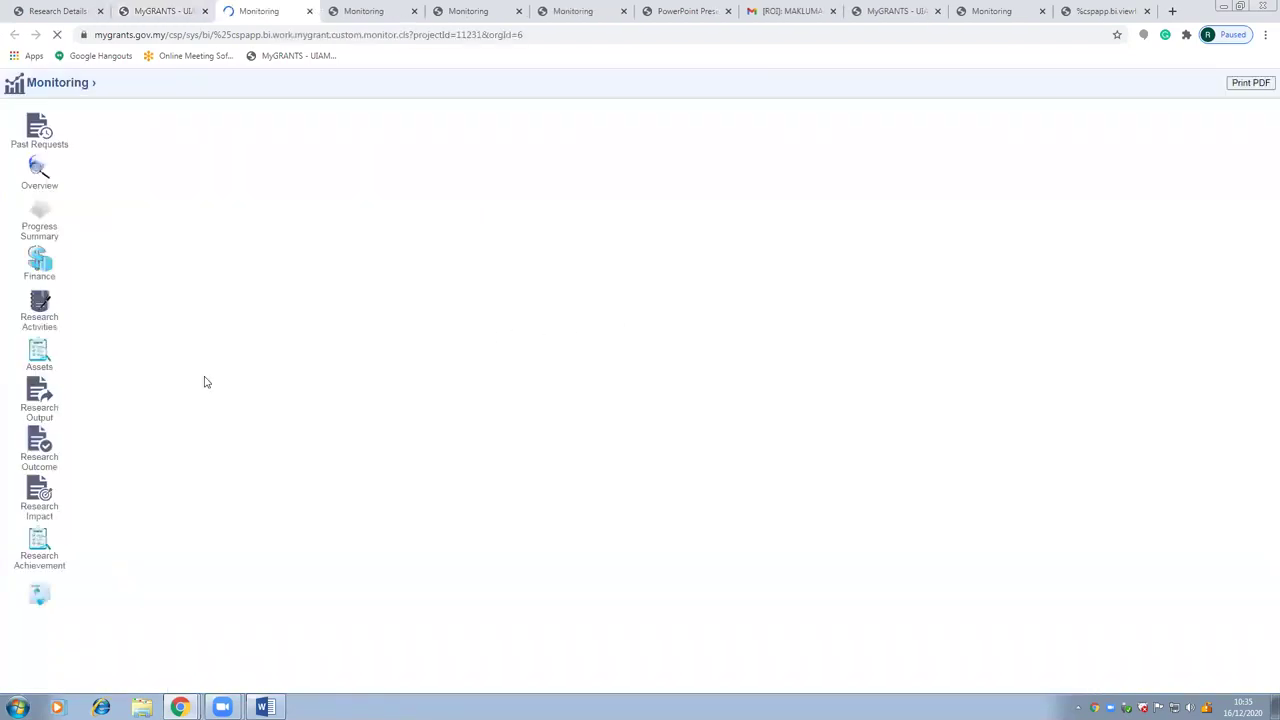
key(Return)
scroll(60, 420, down, 1)
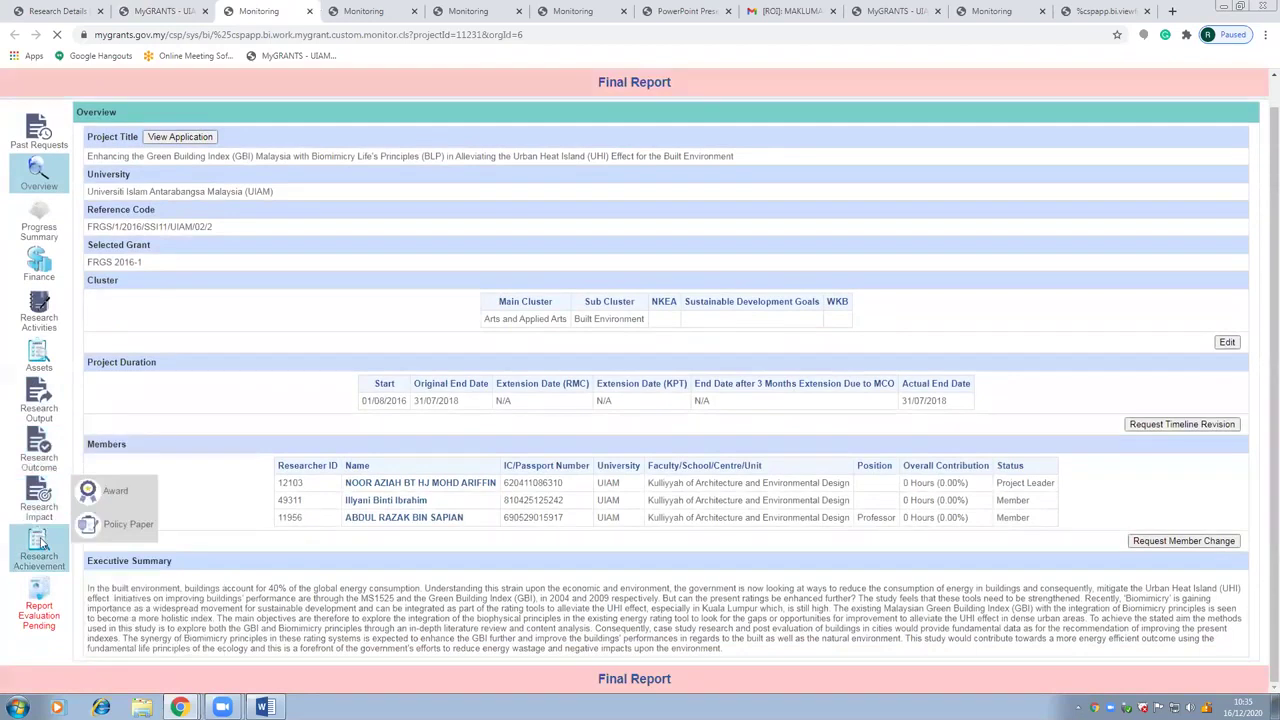
click(40, 541)
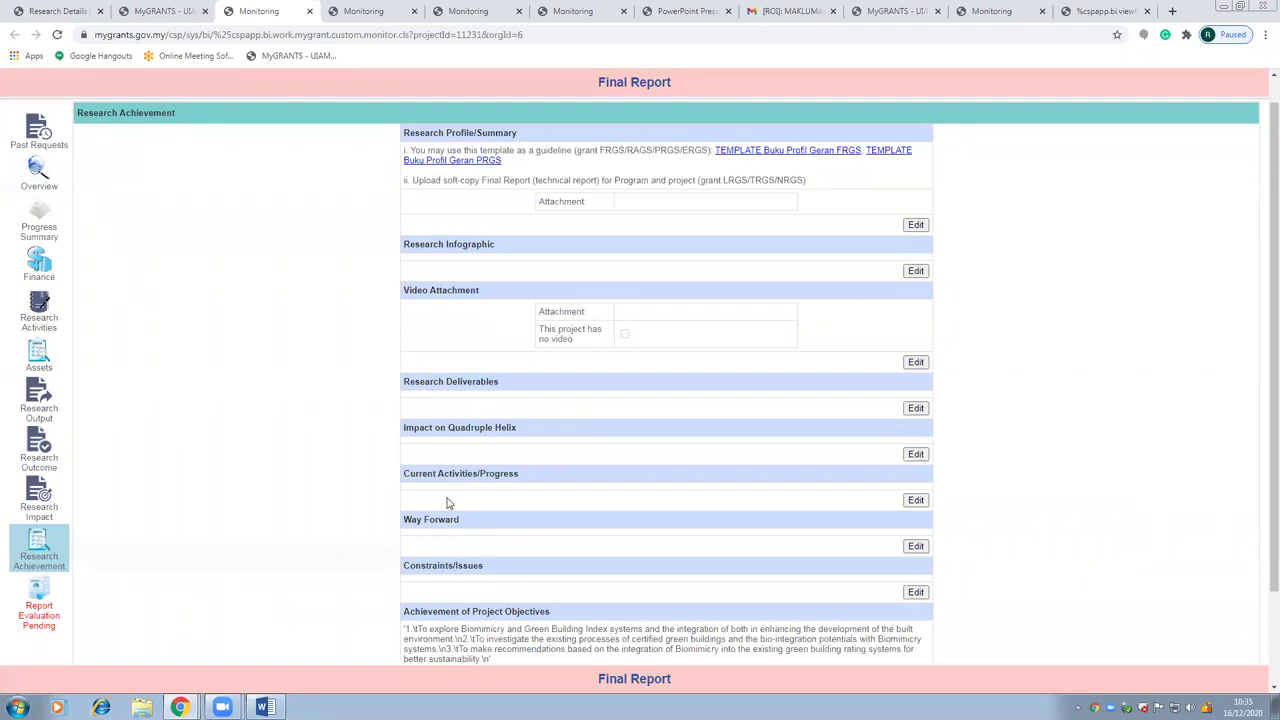
scroll(341, 486, down, 2)
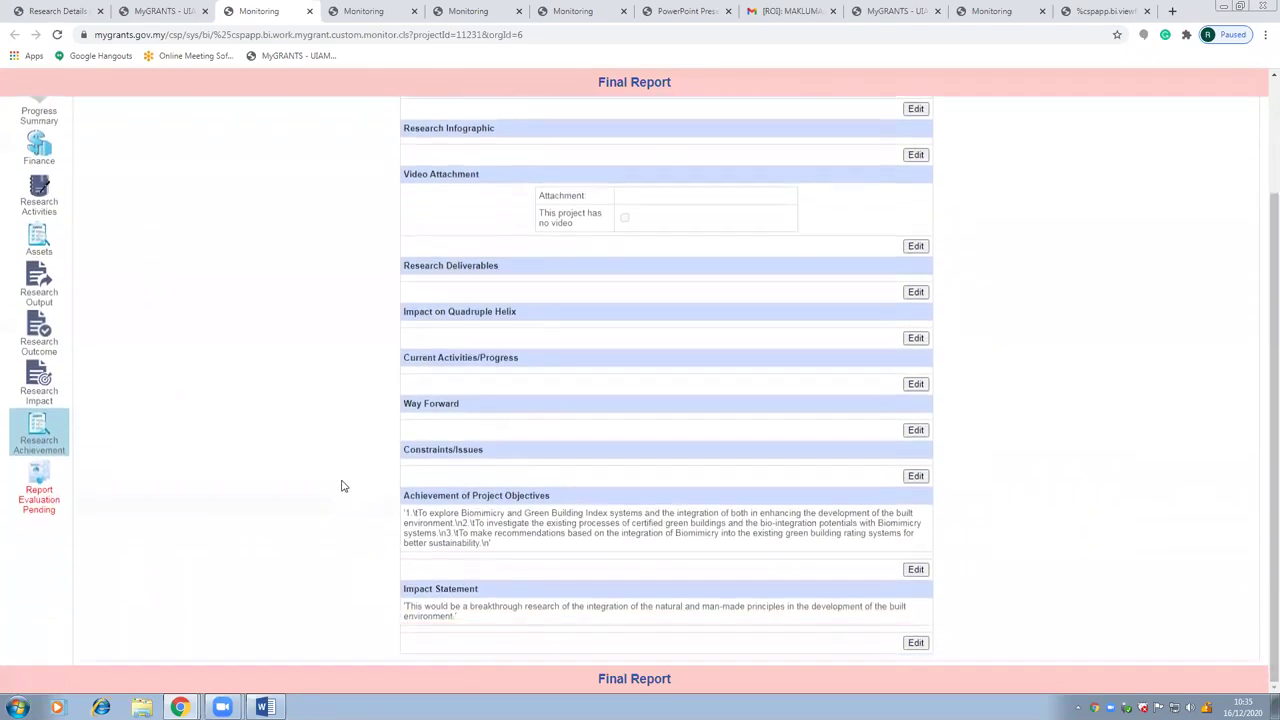
scroll(341, 486, up, 3)
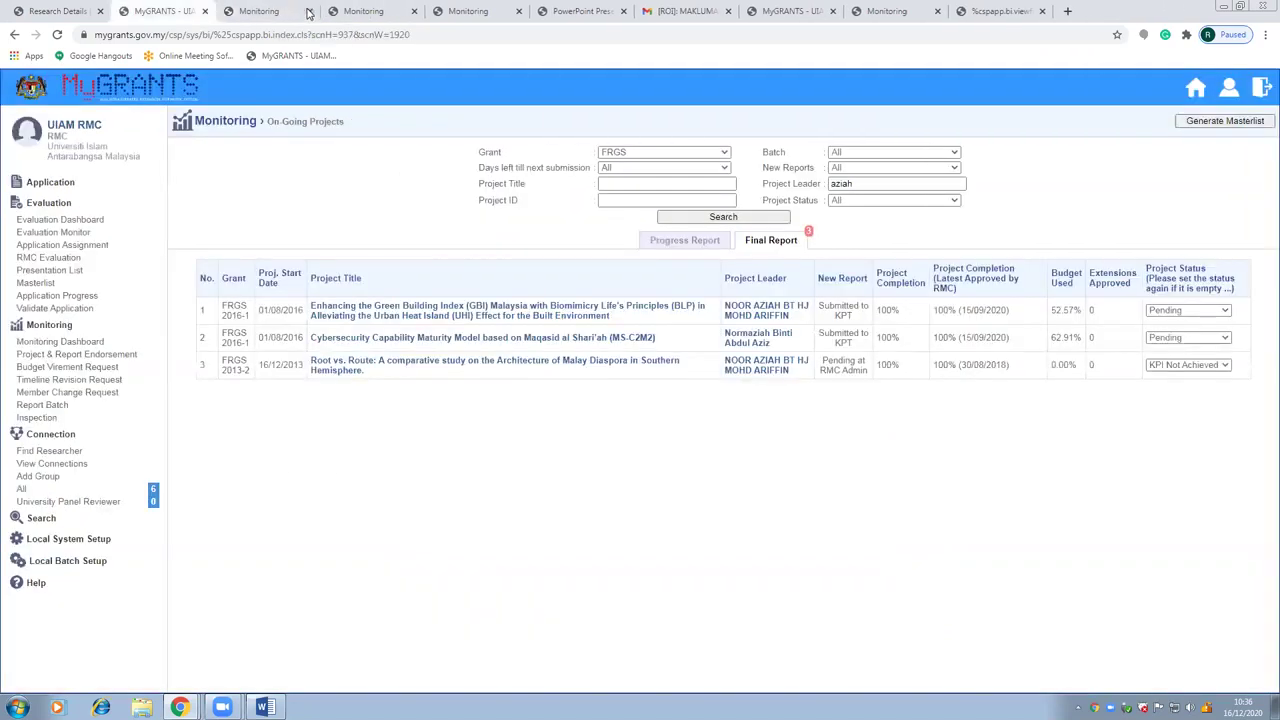
click(309, 11)
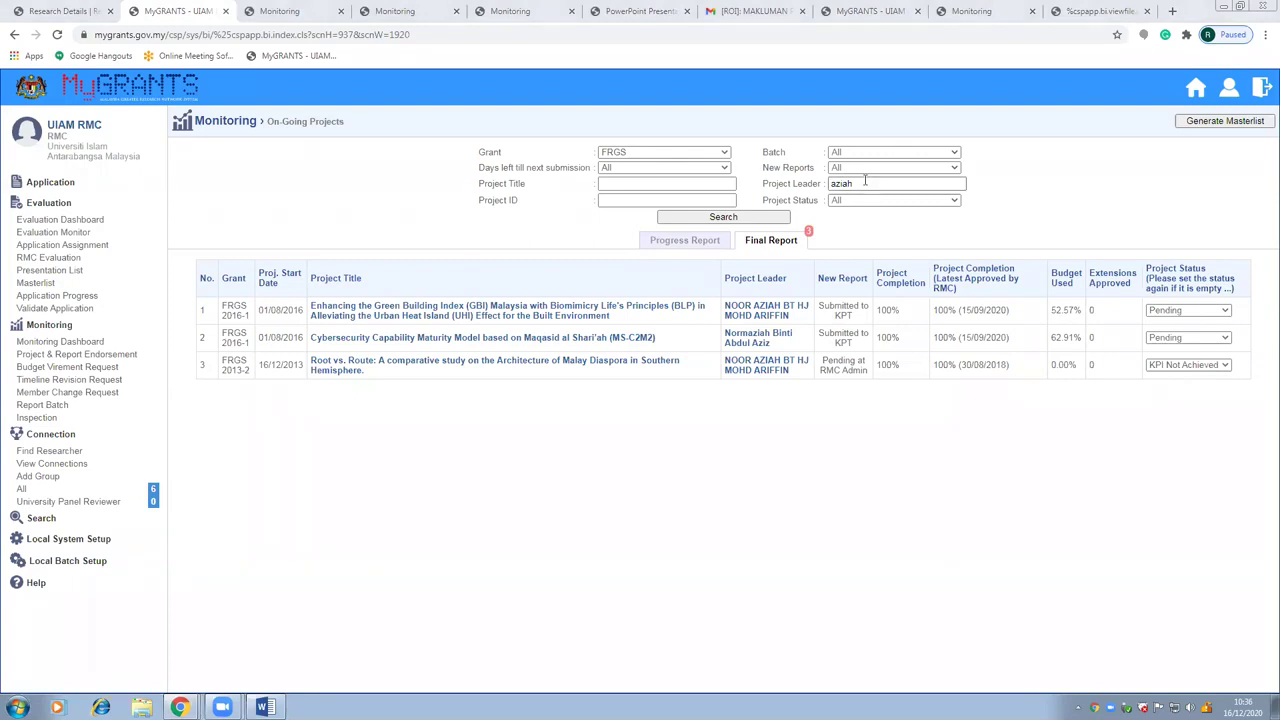
Search by another project leader's name, view the Research Achievement of the Duplex Stainless Steel surface coating final report, and close it
click(773, 177)
text(maleque)
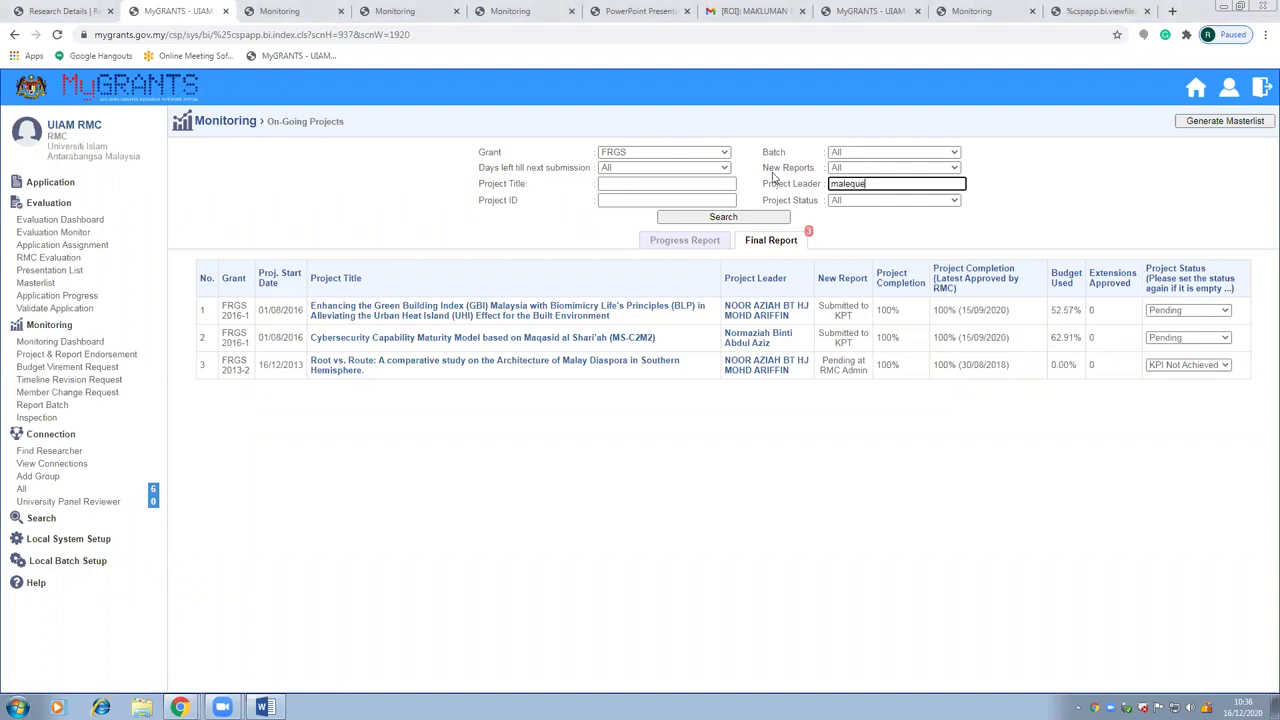
click(740, 218)
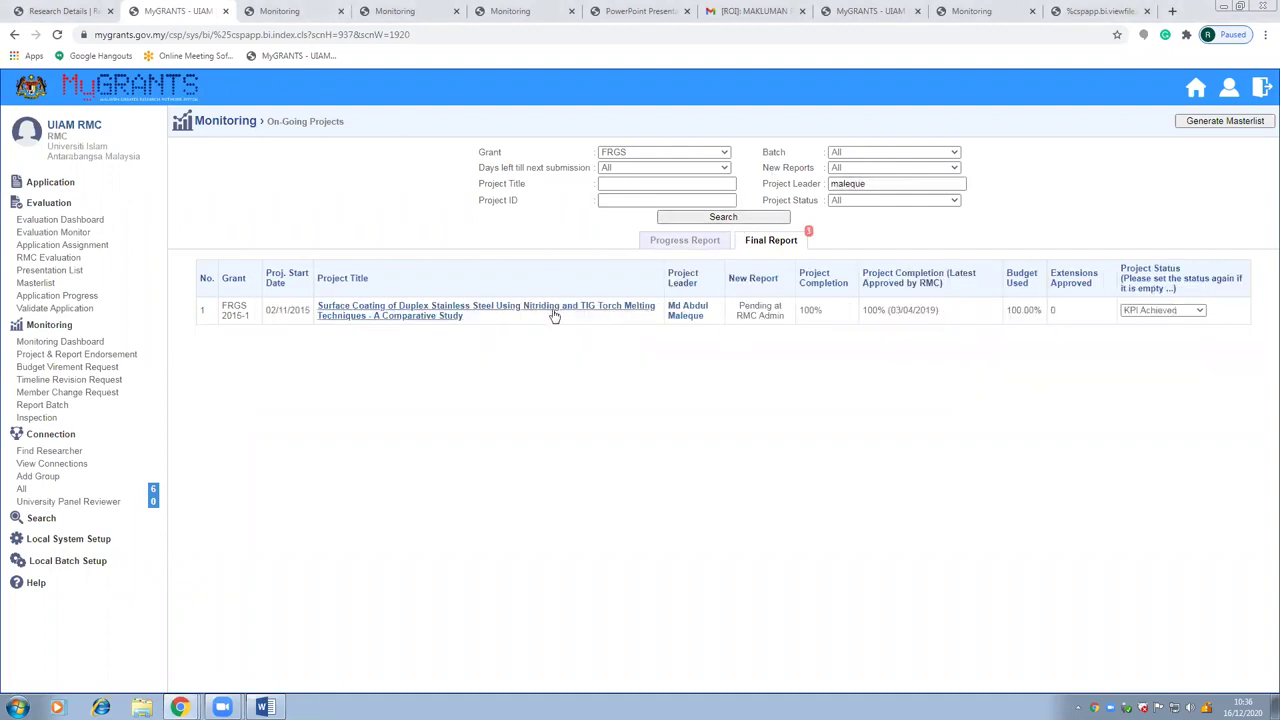
click(555, 314)
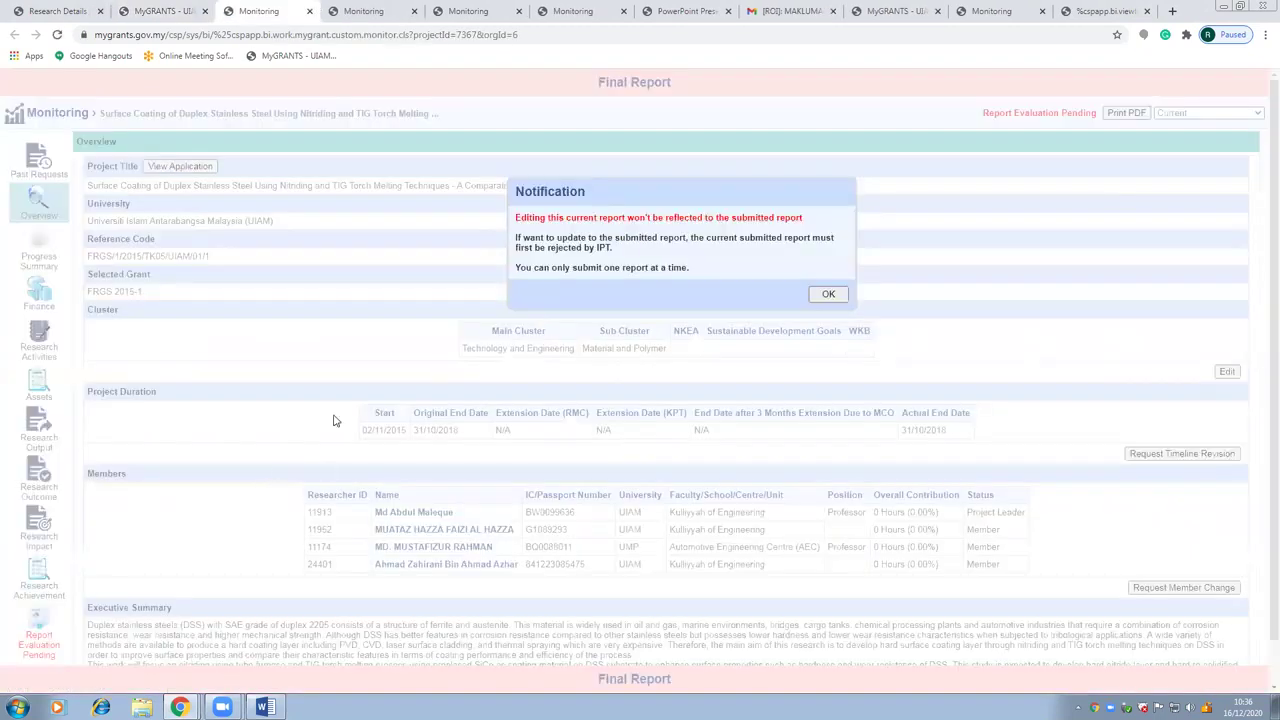
click(810, 294)
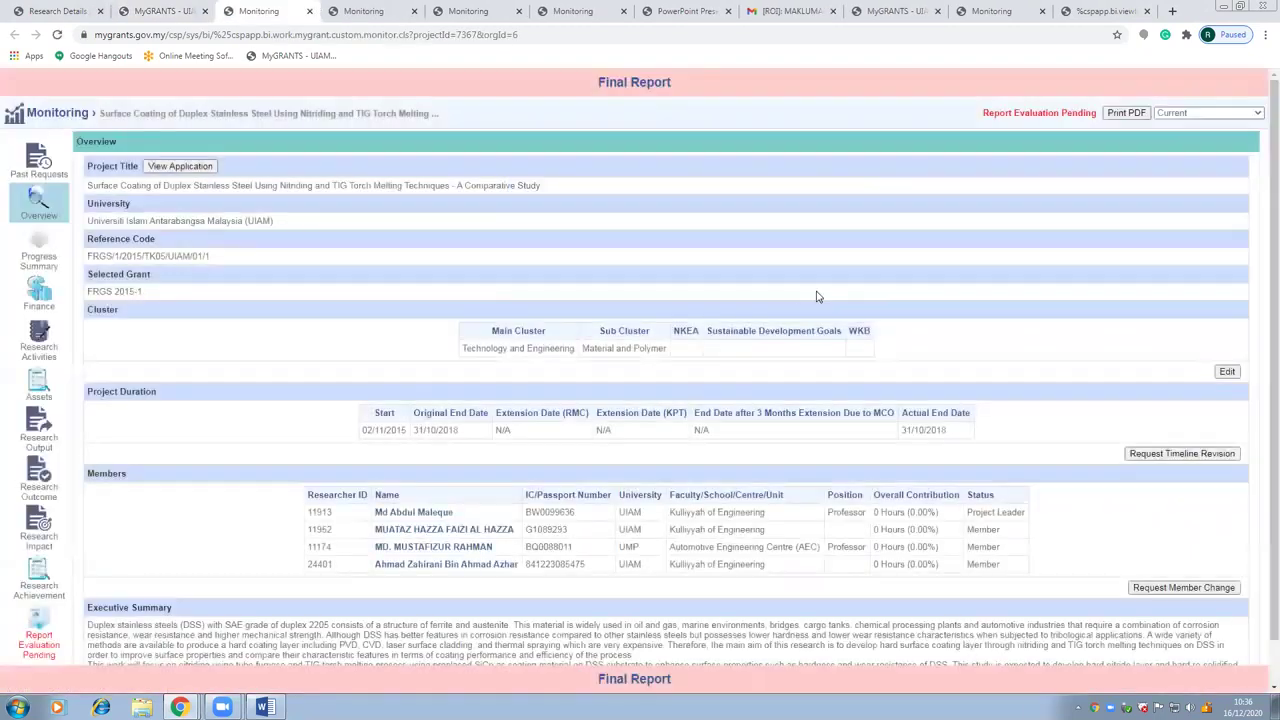
click(42, 573)
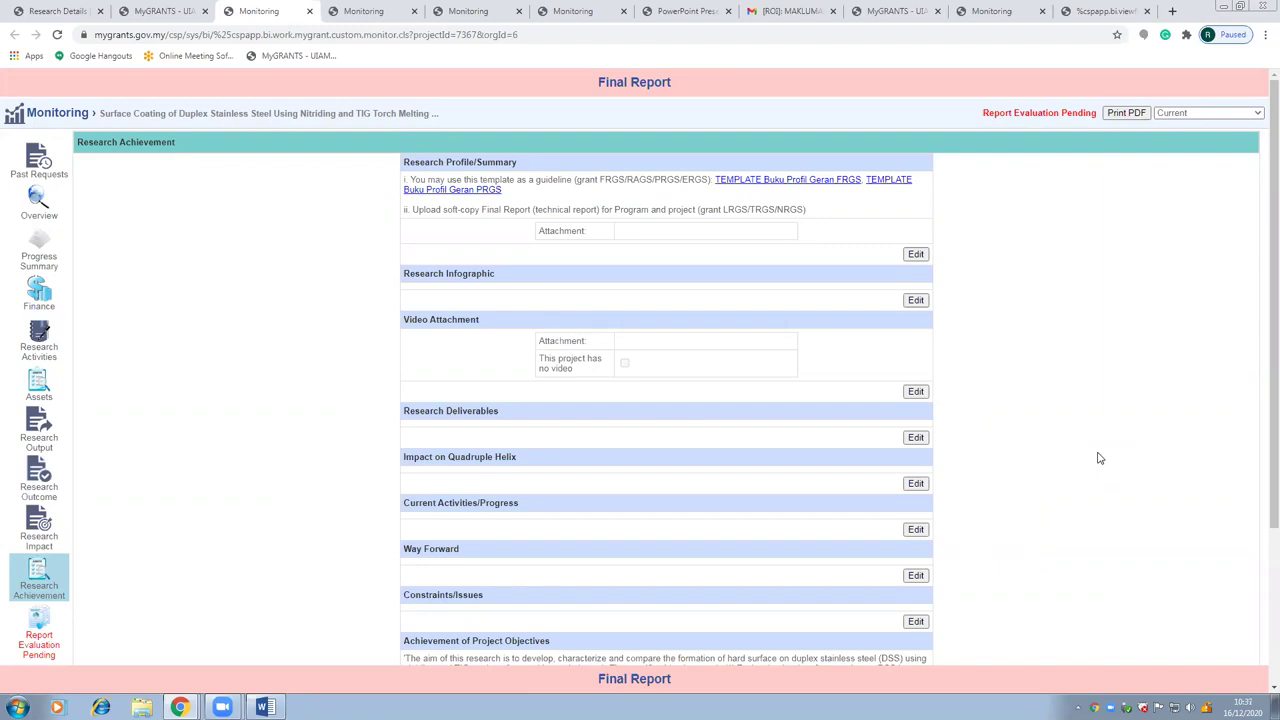
click(310, 11)
click(310, 11)
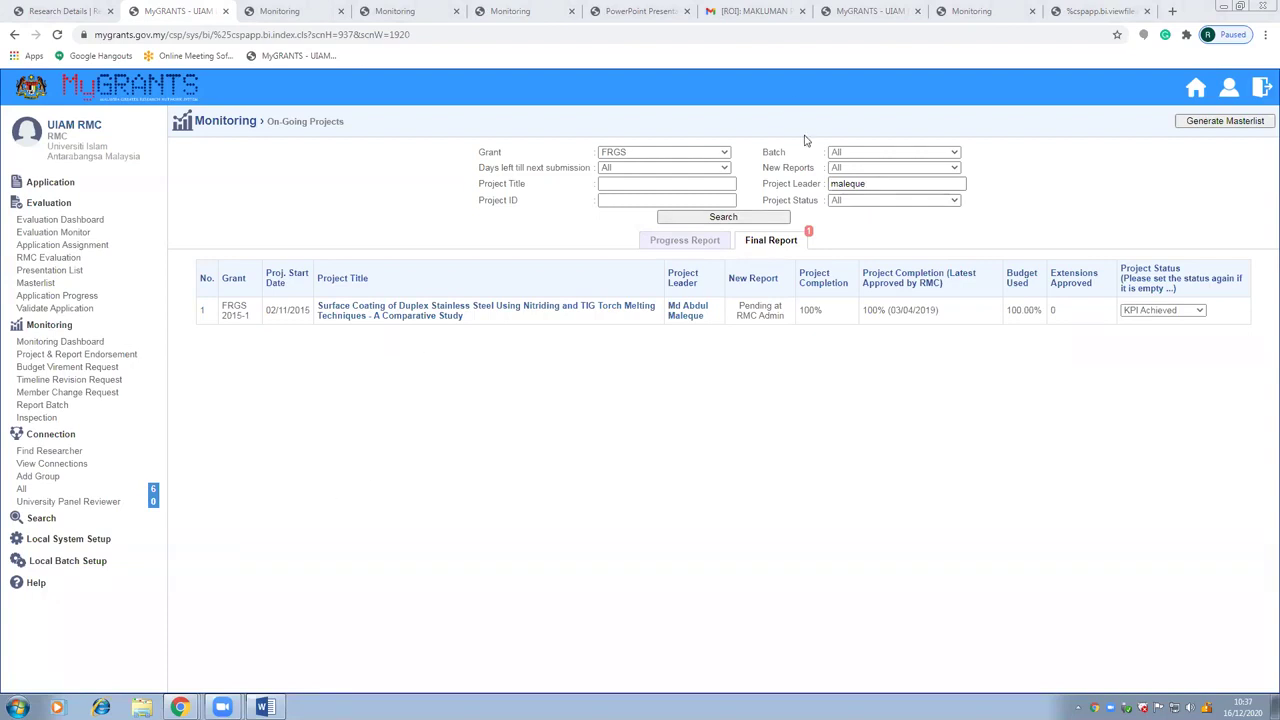
Search by a different project leader's name, view the Research Achievement of the ADHD Multimedia Intervention Model final report, and close it
double_click(870, 185)
text(marini)
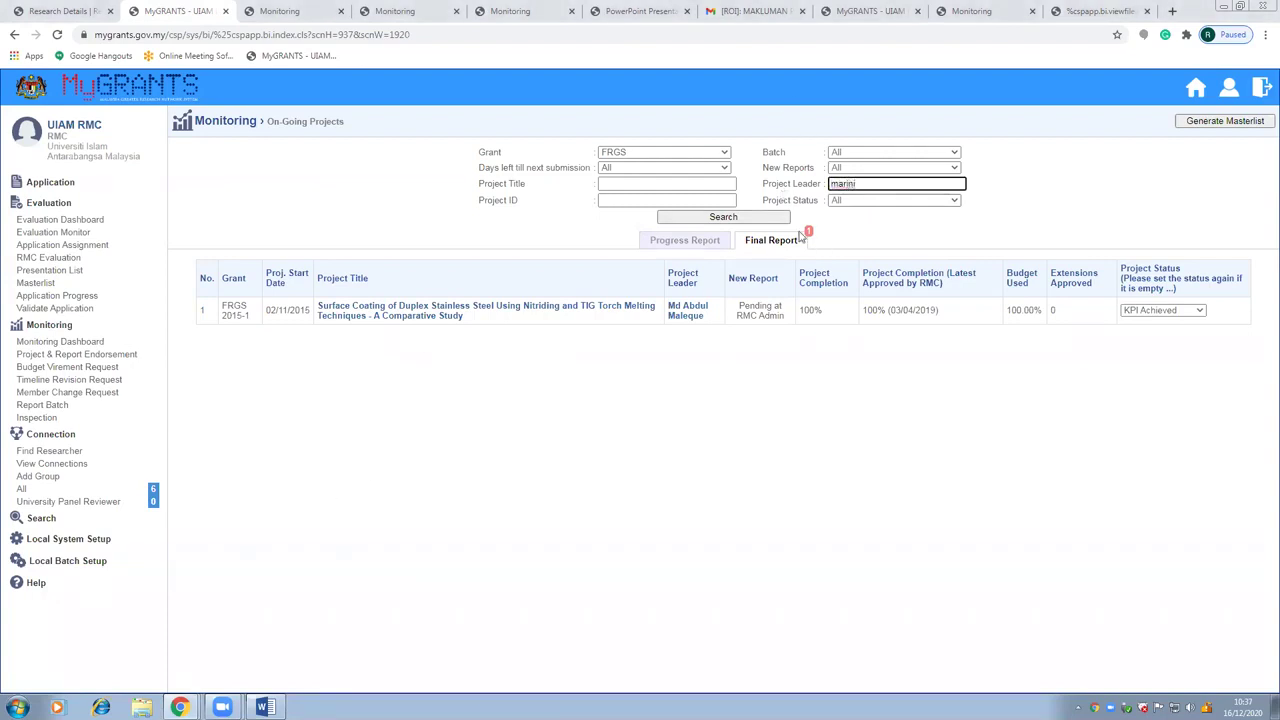
click(777, 219)
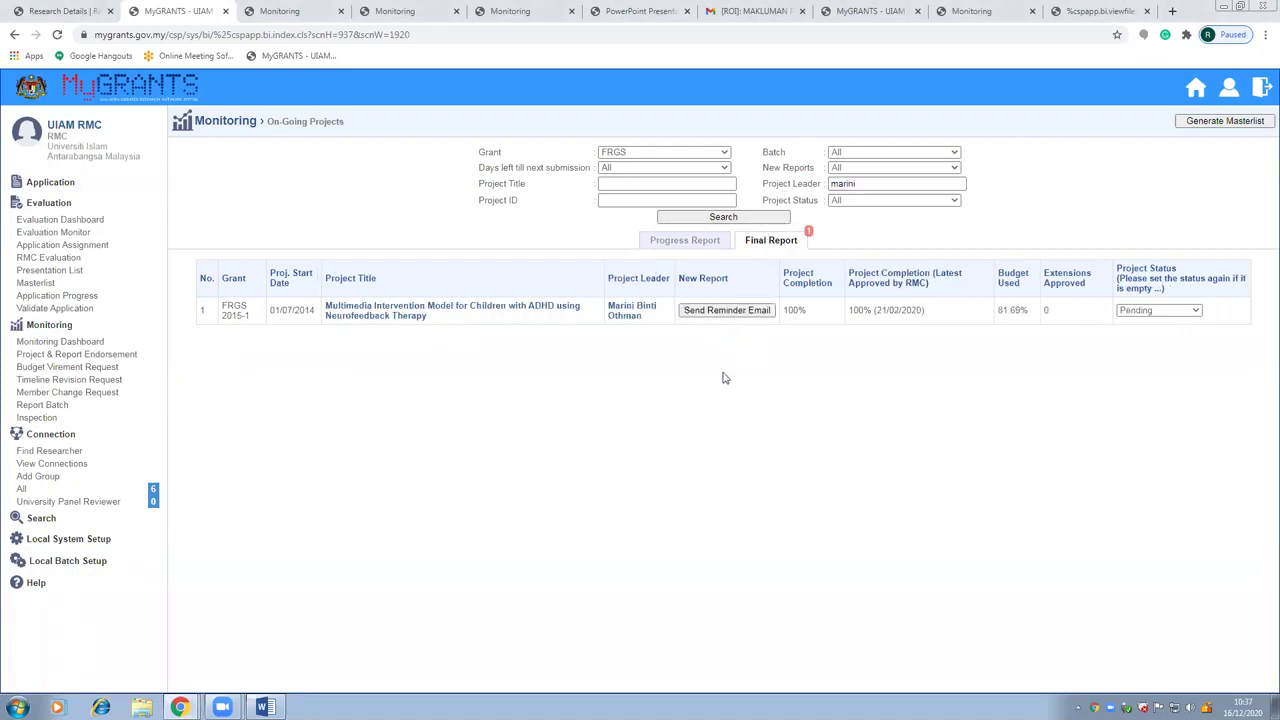
click(541, 310)
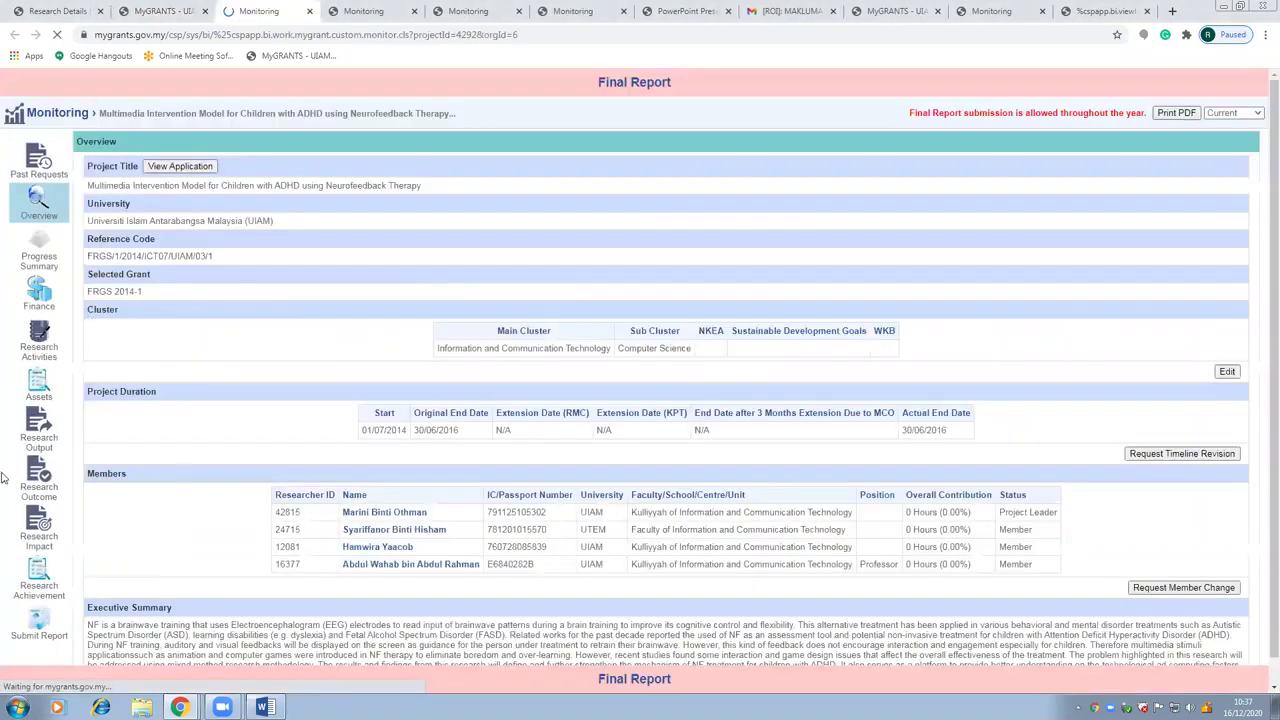
click(39, 580)
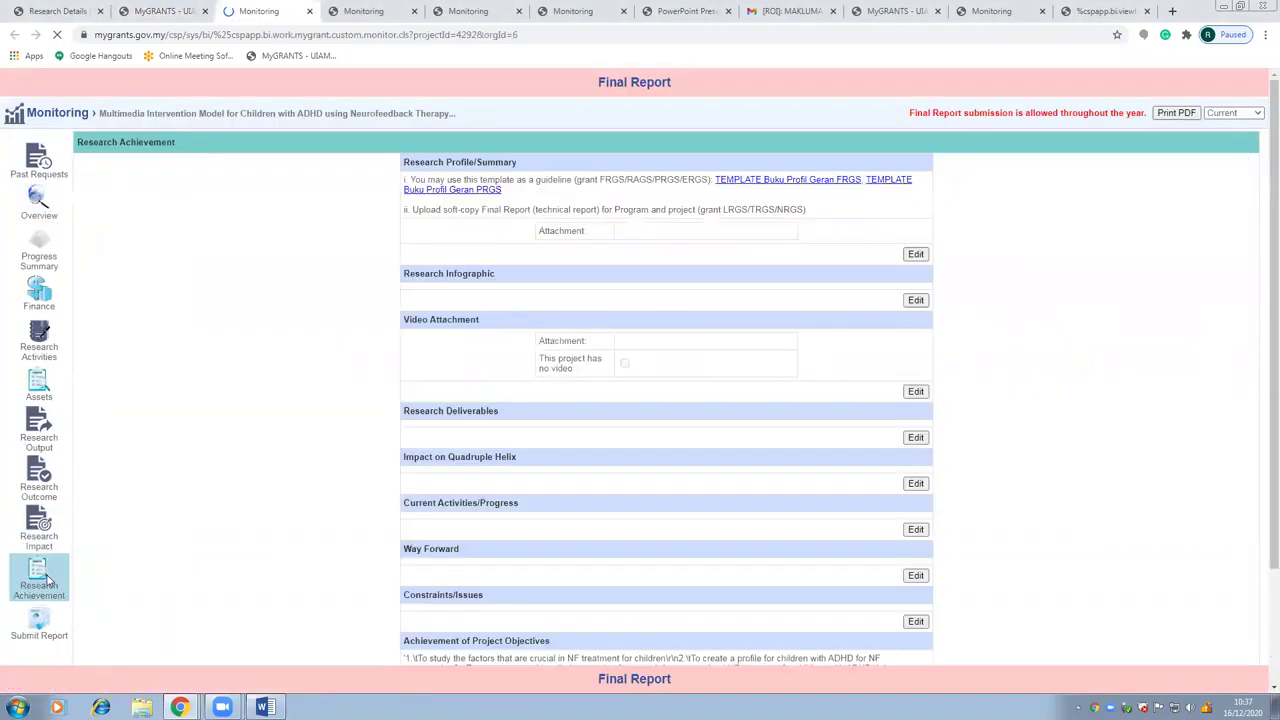
click(311, 11)
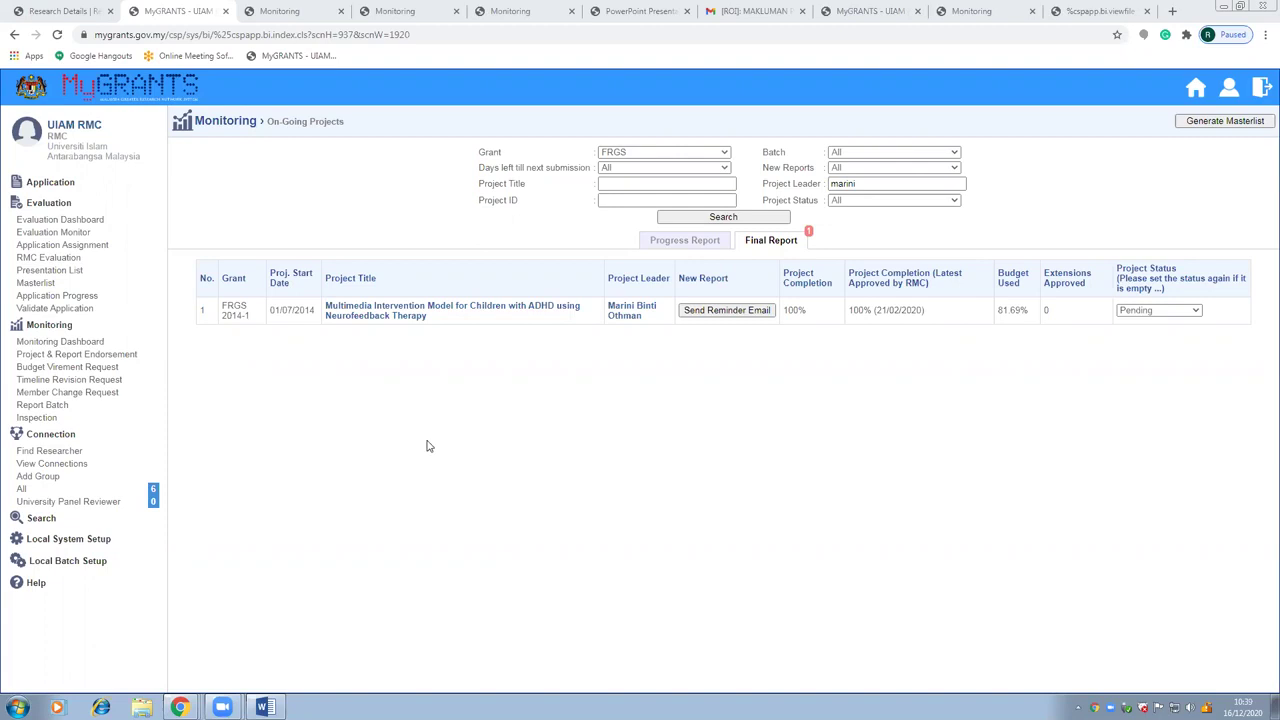
Search by the next project leader's name and view the Research Achievement of the Islamic financing model for abandoned housing final report
drag(886, 184, 752, 176)
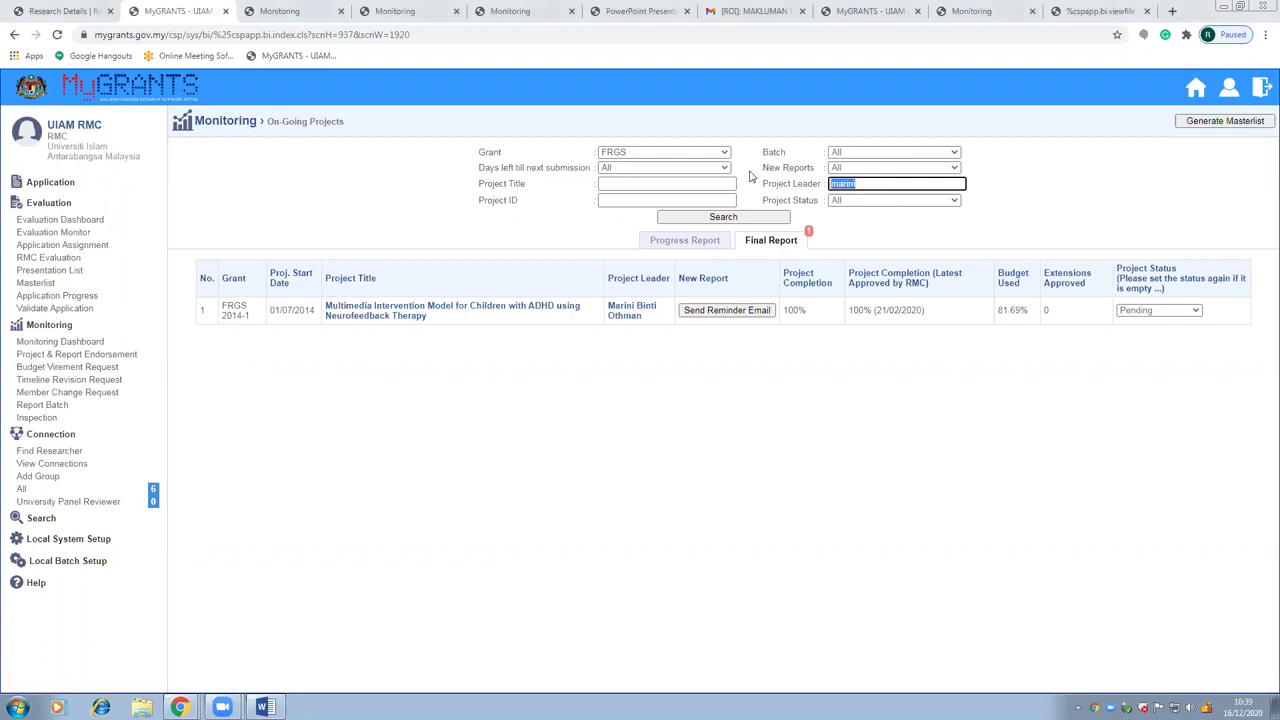
text(dzulja)
click(766, 218)
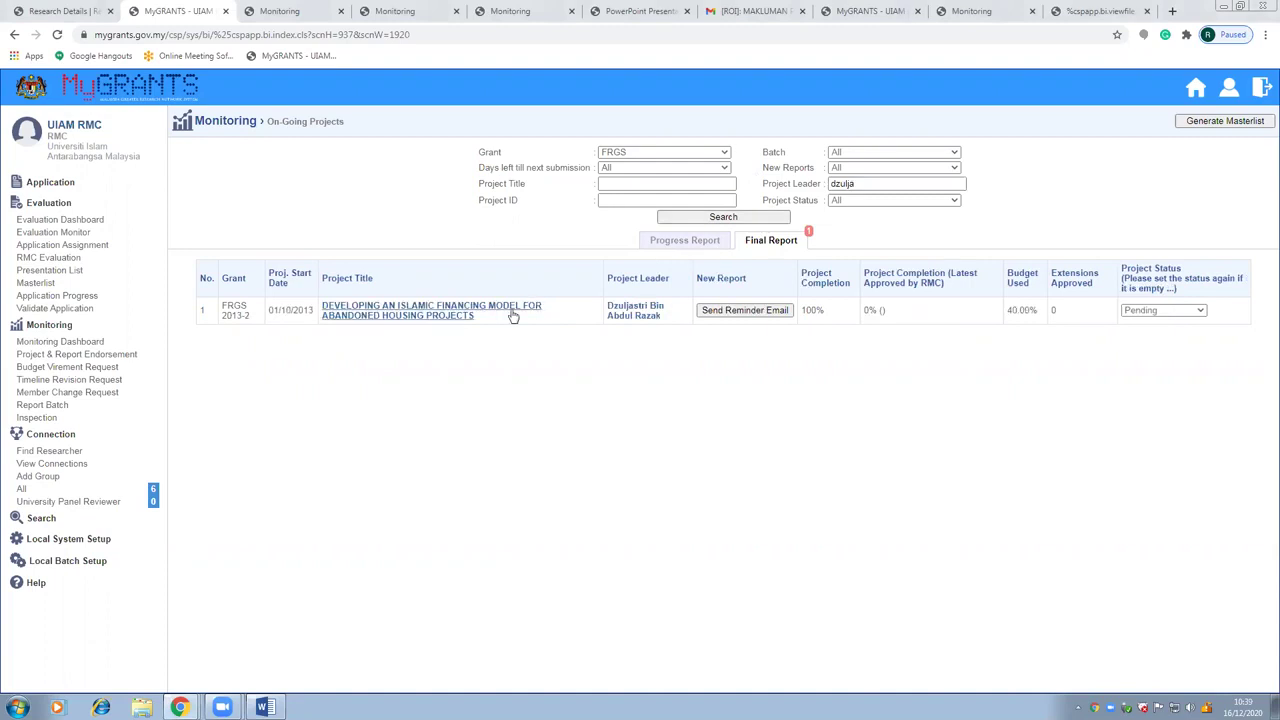
click(513, 314)
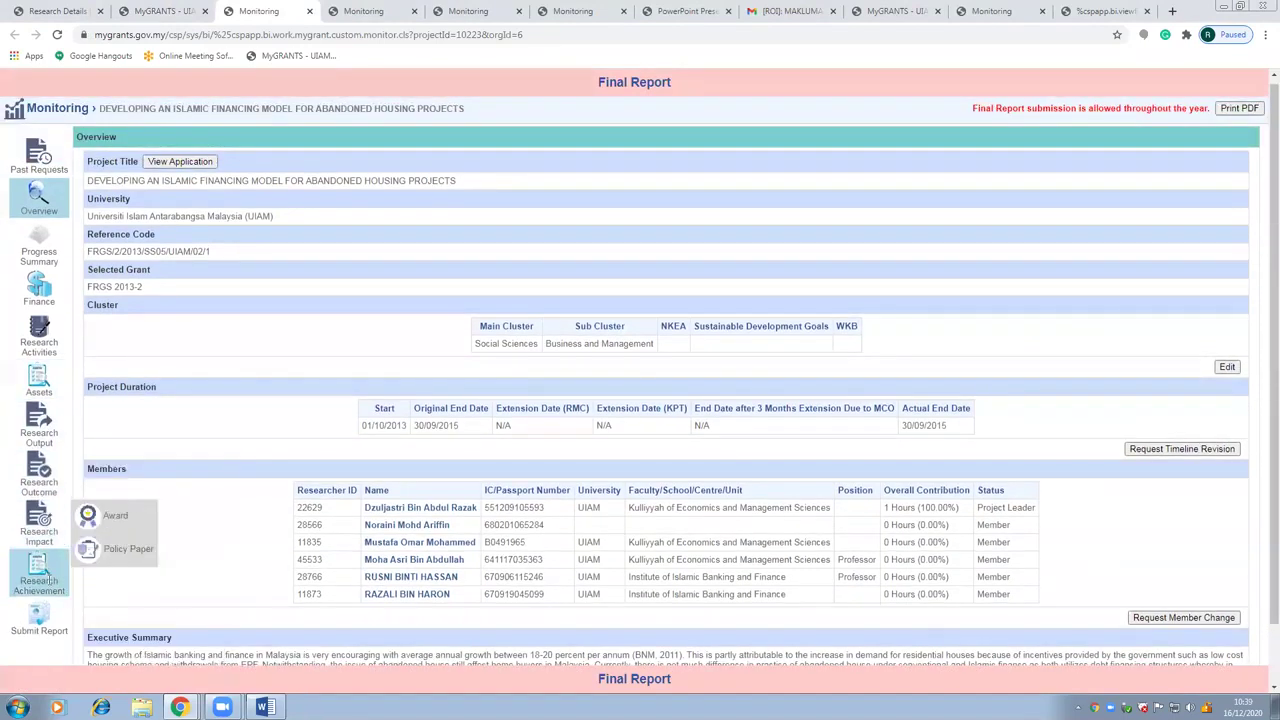
click(45, 577)
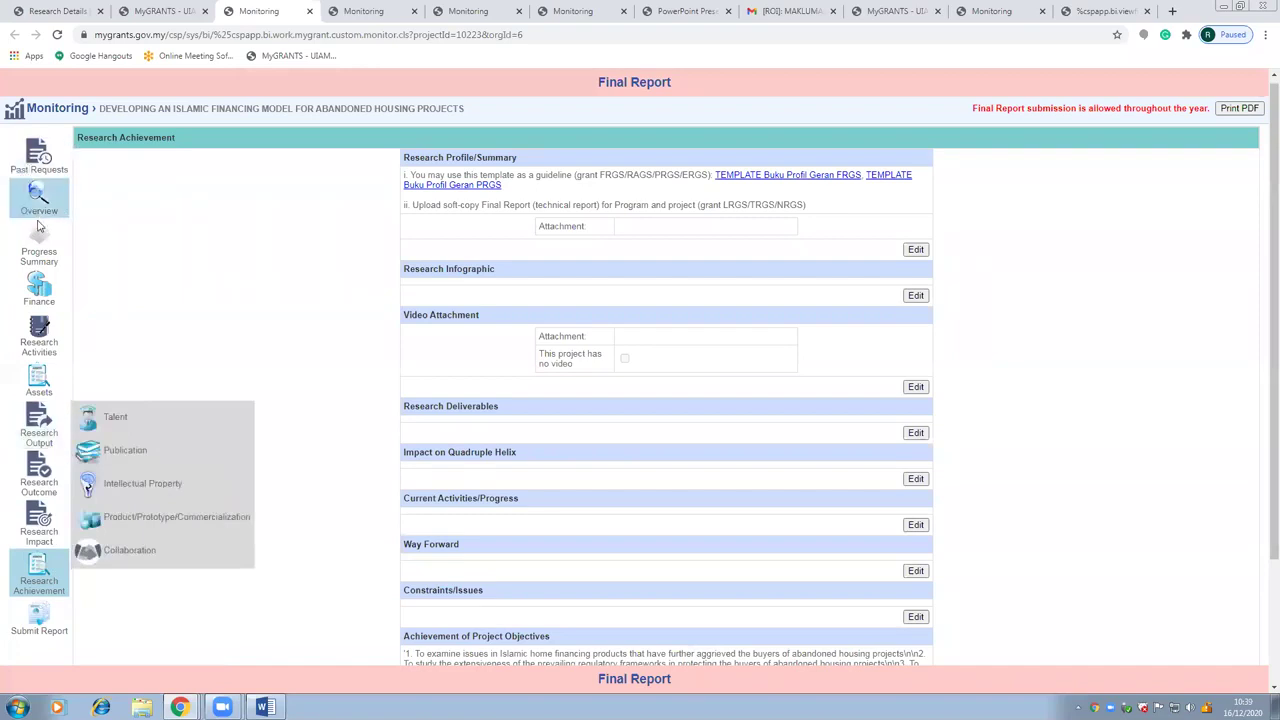
Look at the abandoned housing project's Finance section and review its Progress Summary, including outcomes, milestone and research summary fields
click(40, 250)
click(45, 297)
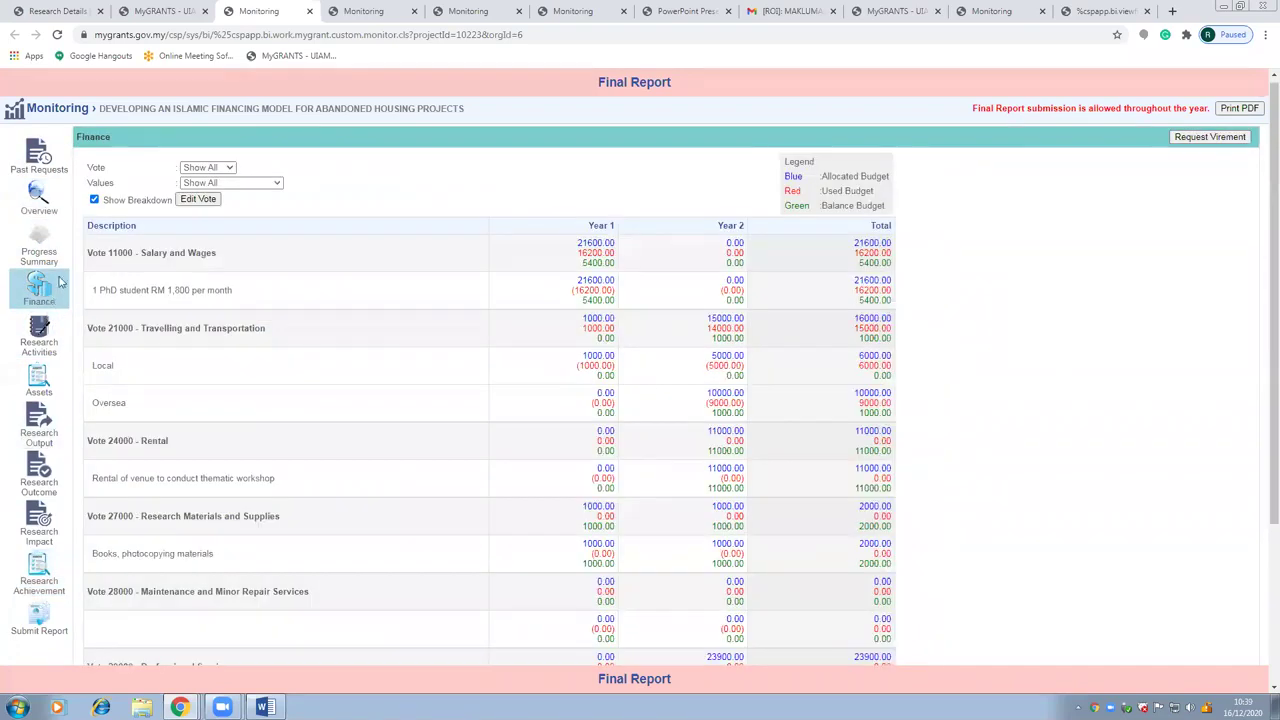
click(57, 262)
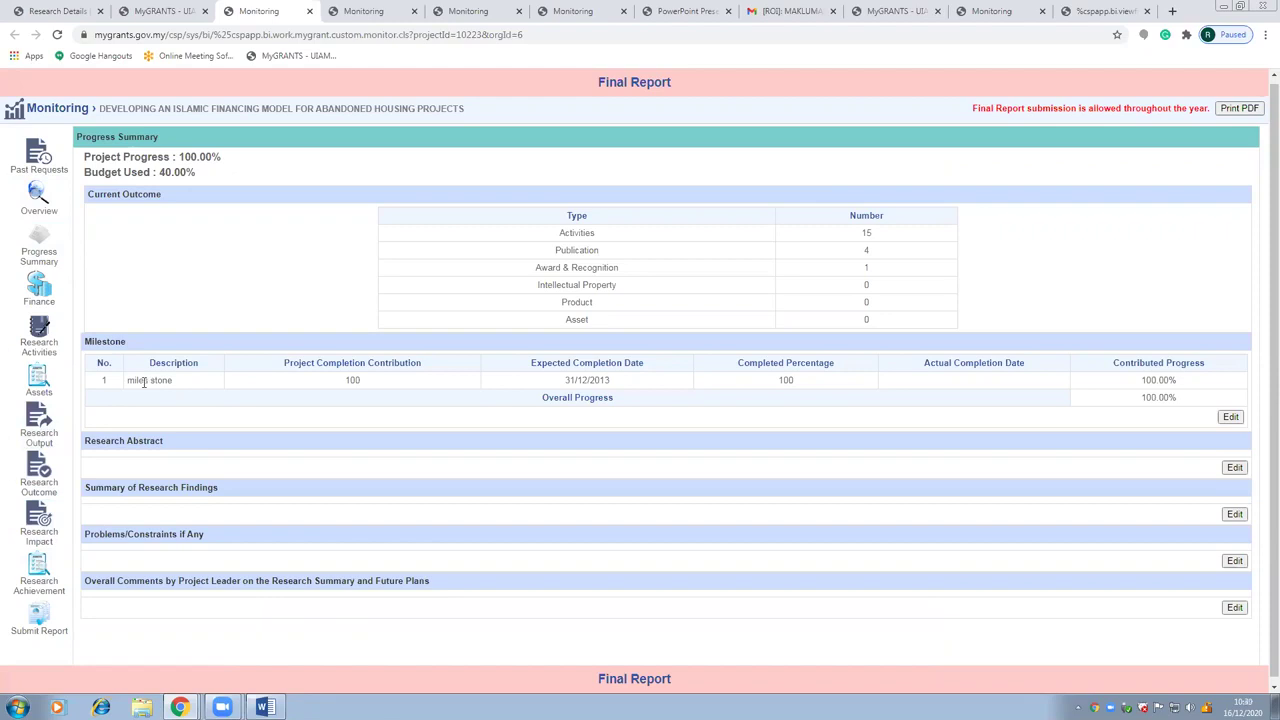
scroll(143, 381, down, 1)
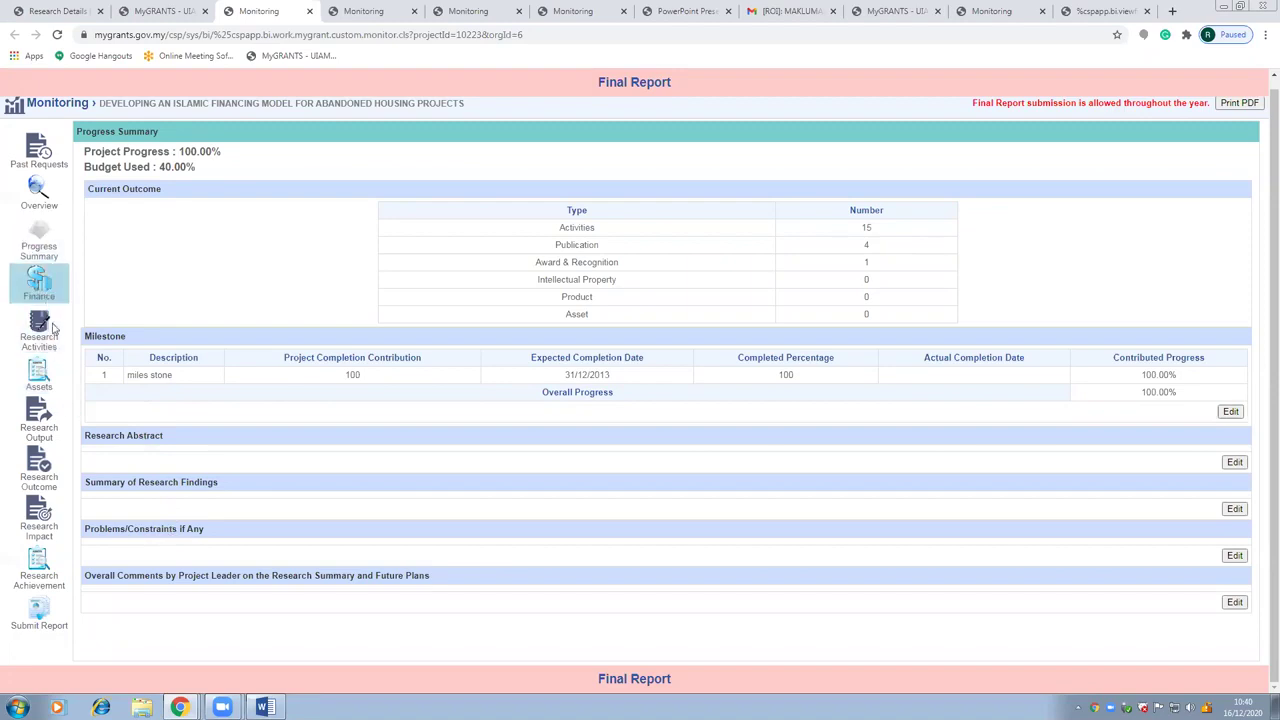
Examine the abandoned housing project's Finance breakdown by vote from Salary and Wages down to the Grand Total
mouse_move(48, 405)
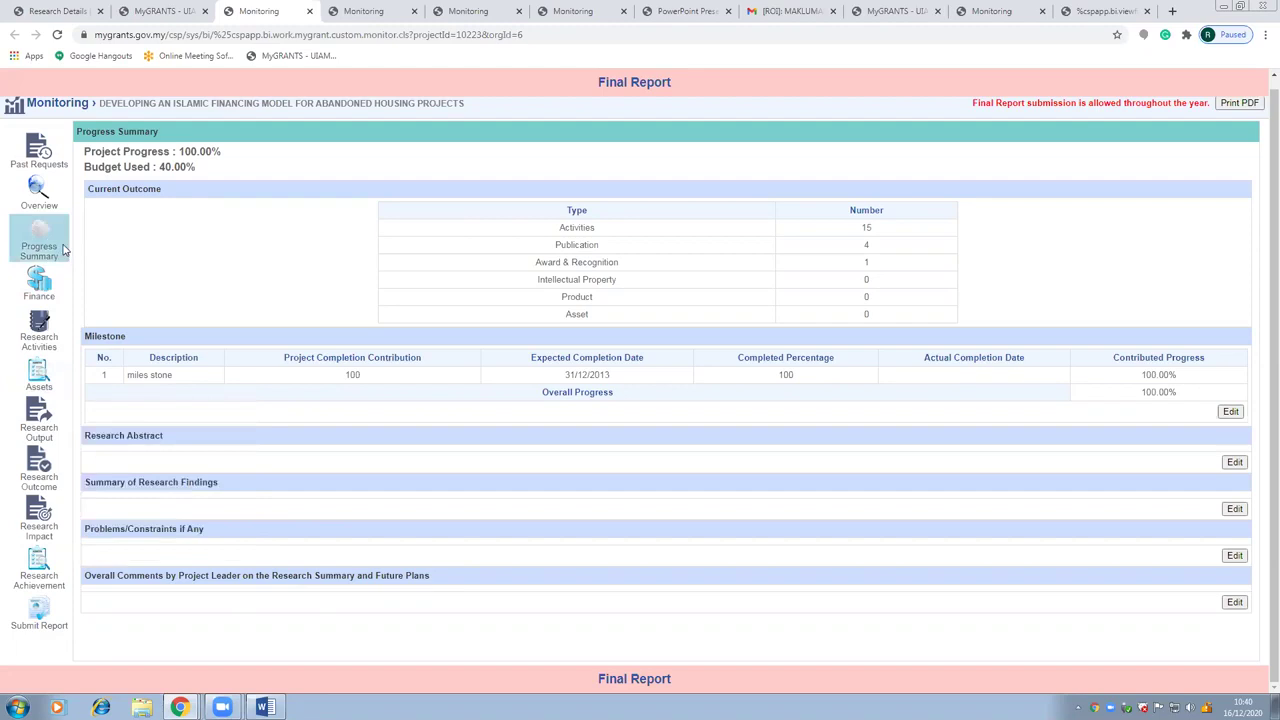
click(58, 298)
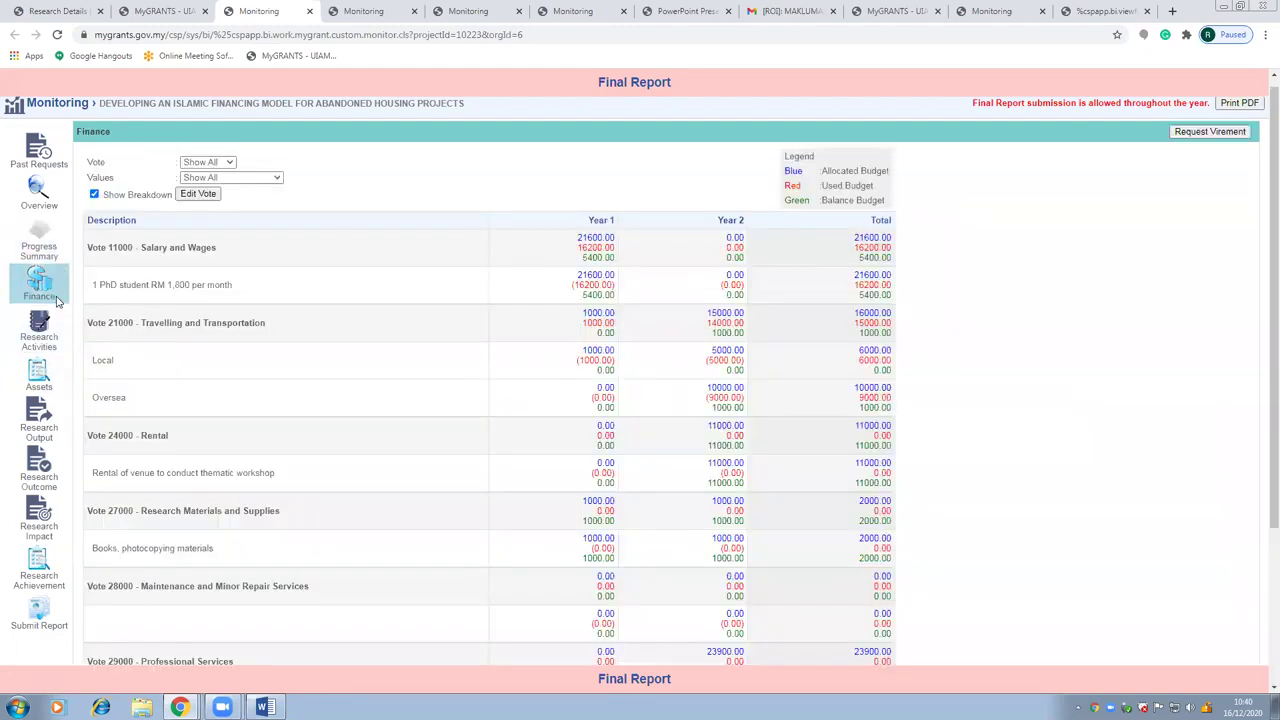
scroll(90, 314, down, 1)
scroll(90, 314, up, 1)
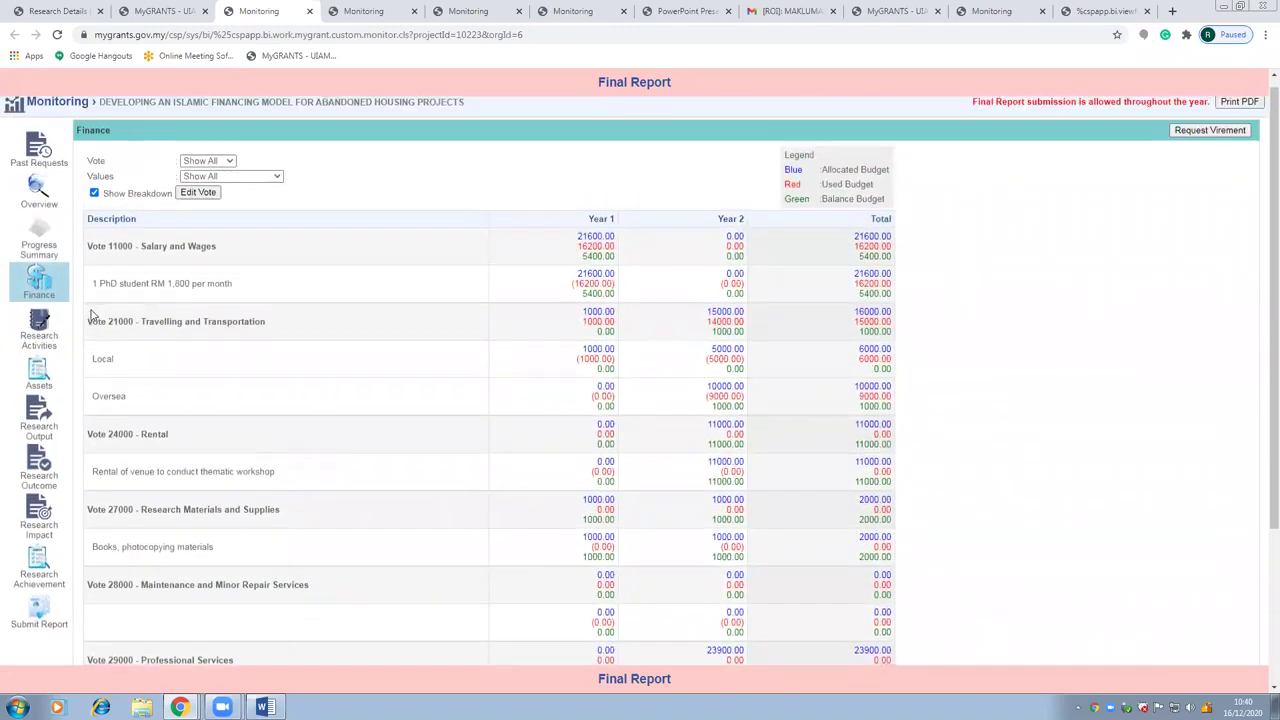
scroll(190, 330, down, 3)
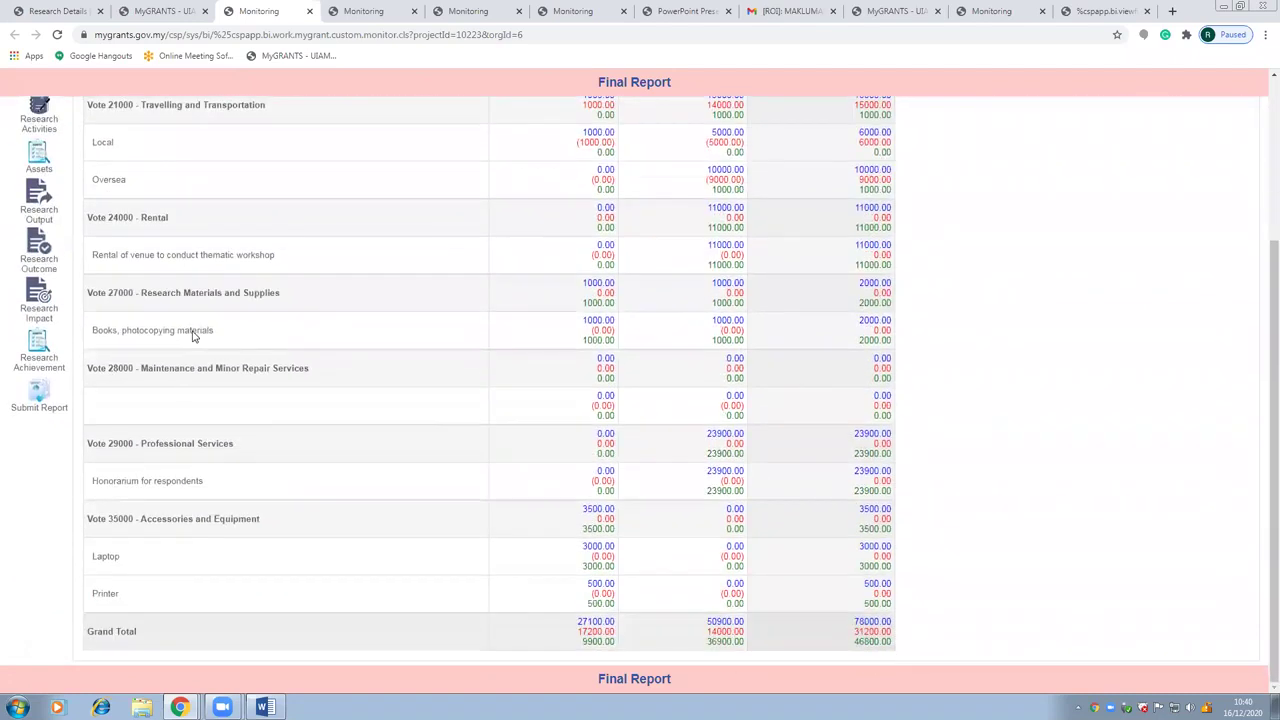
scroll(194, 336, up, 3)
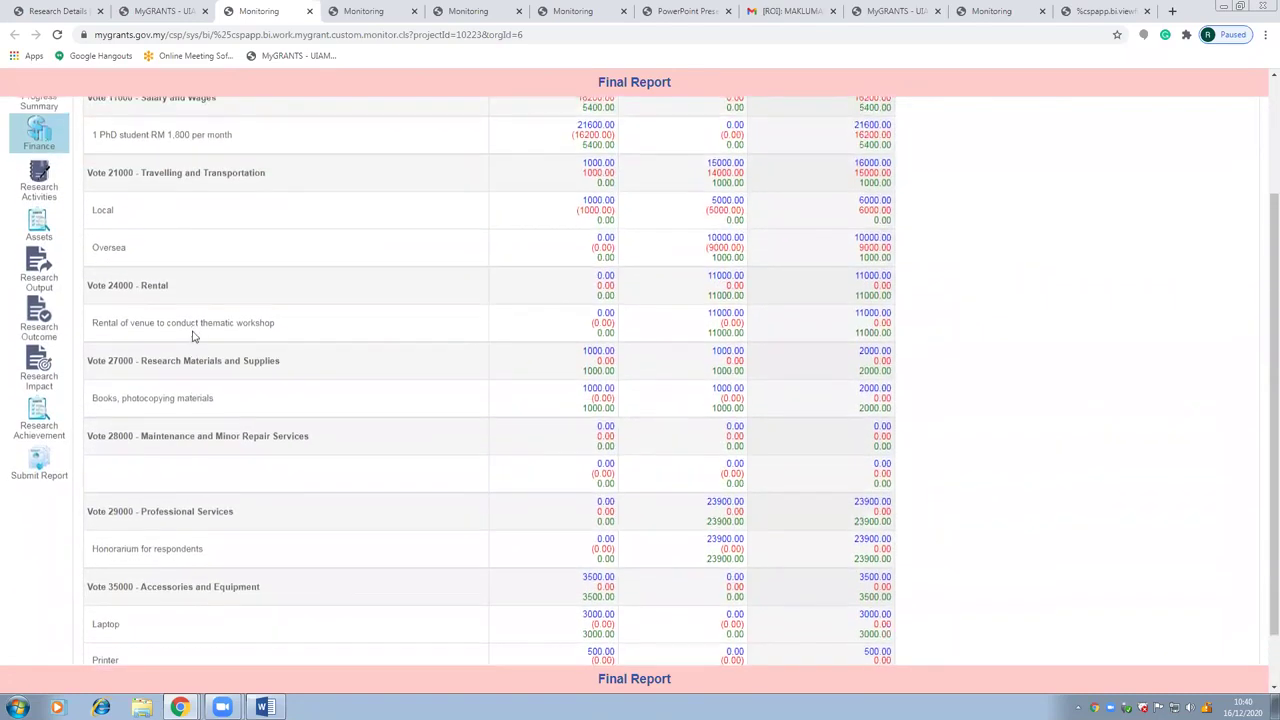
scroll(194, 336, up, 1)
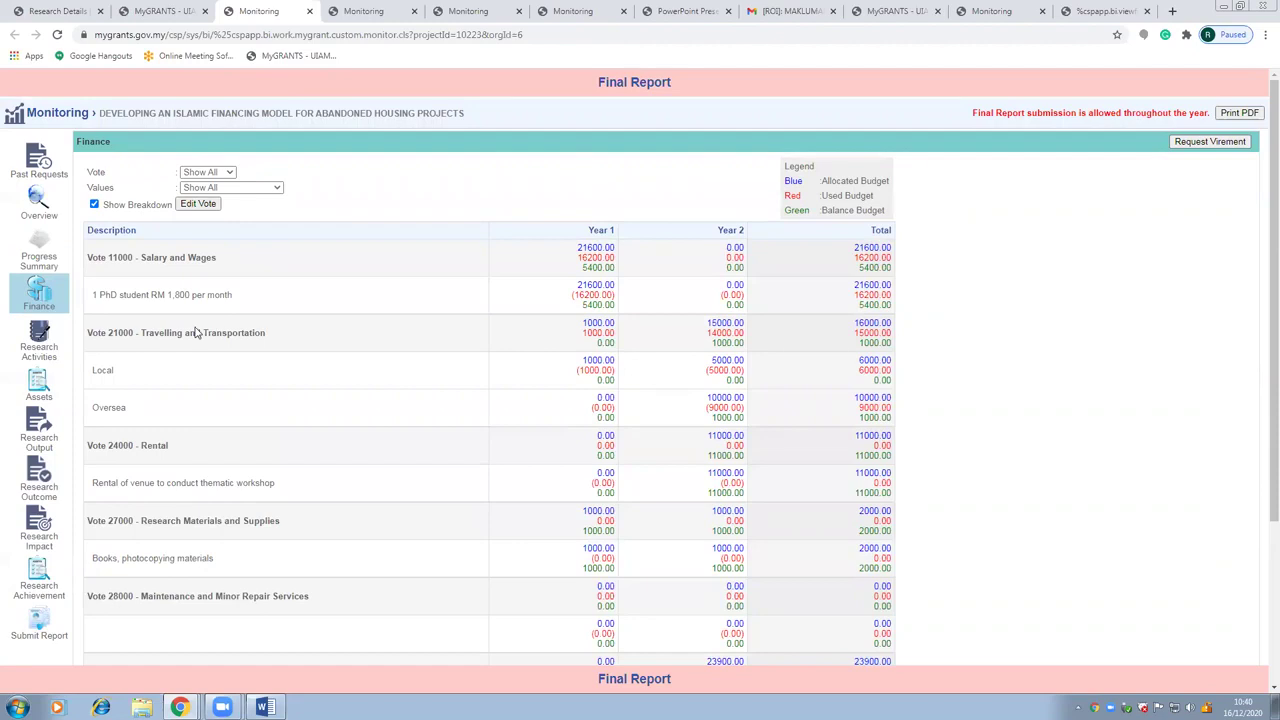
Review the rest of the abandoned housing project's Finance breakdown and its Research Activities timeline and activity details
scroll(190, 318, down, 3)
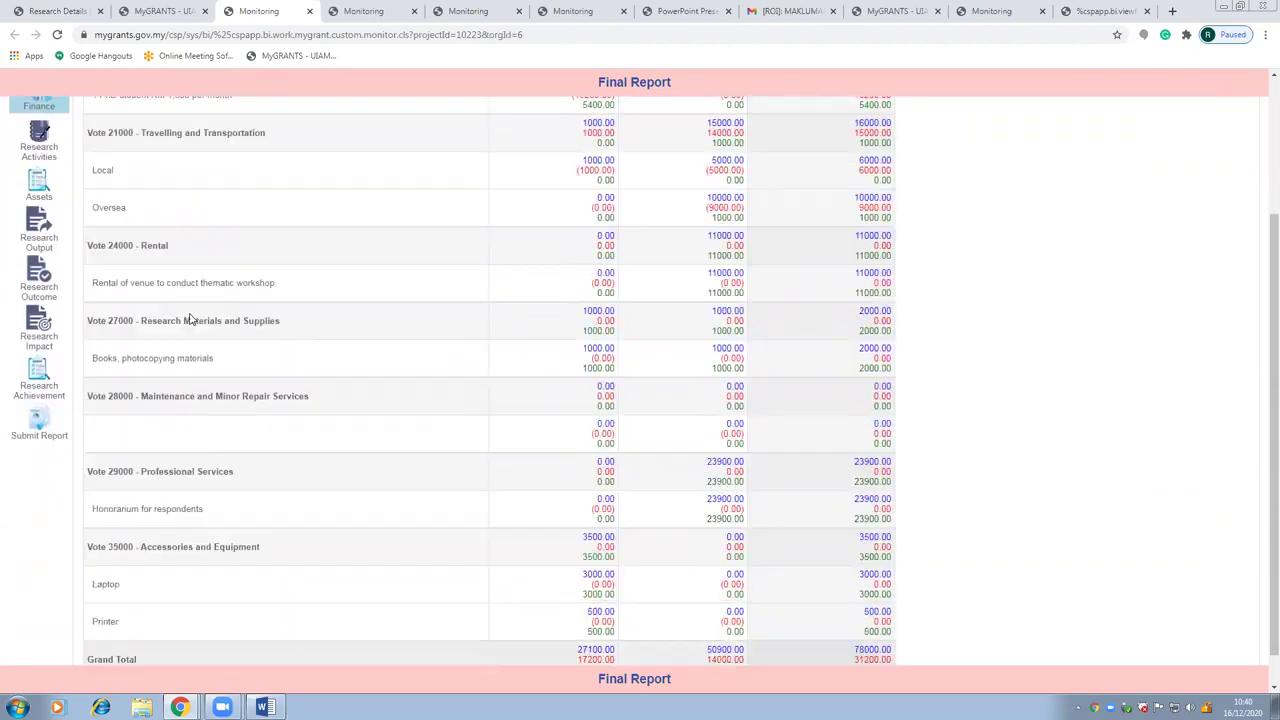
scroll(171, 371, up, 2)
click(39, 285)
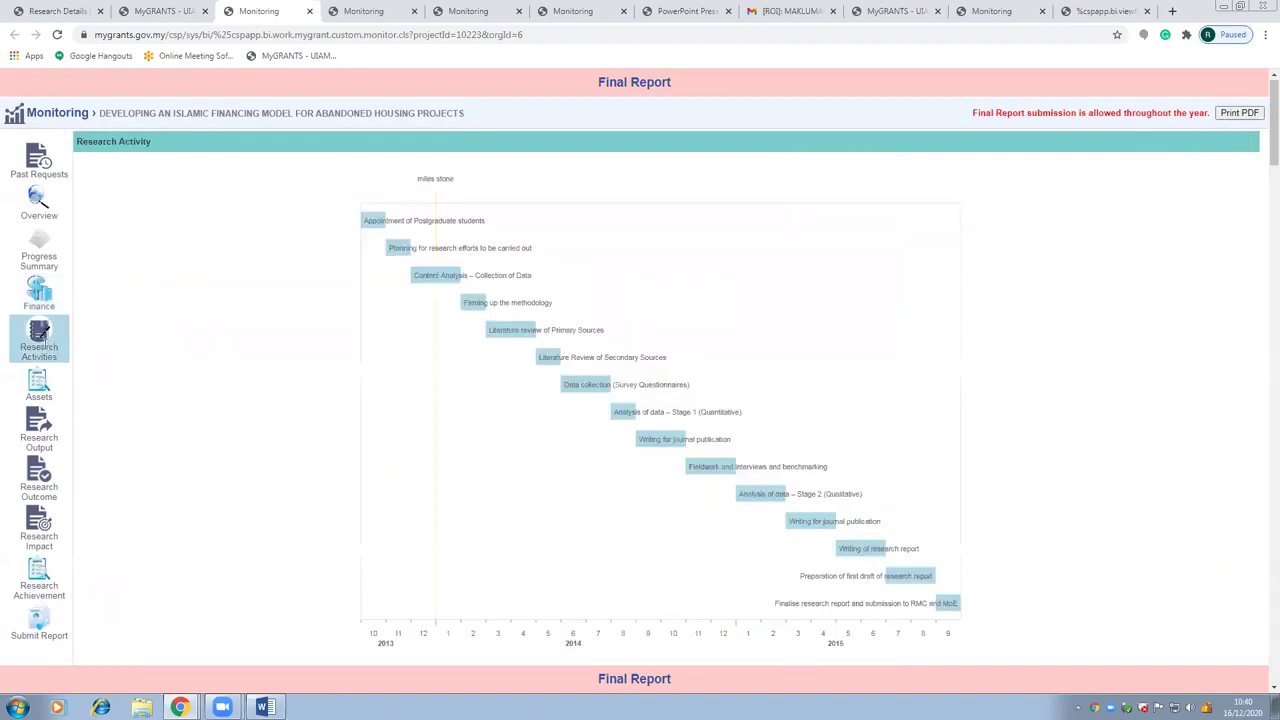
scroll(134, 366, down, 5)
scroll(158, 375, down, 3)
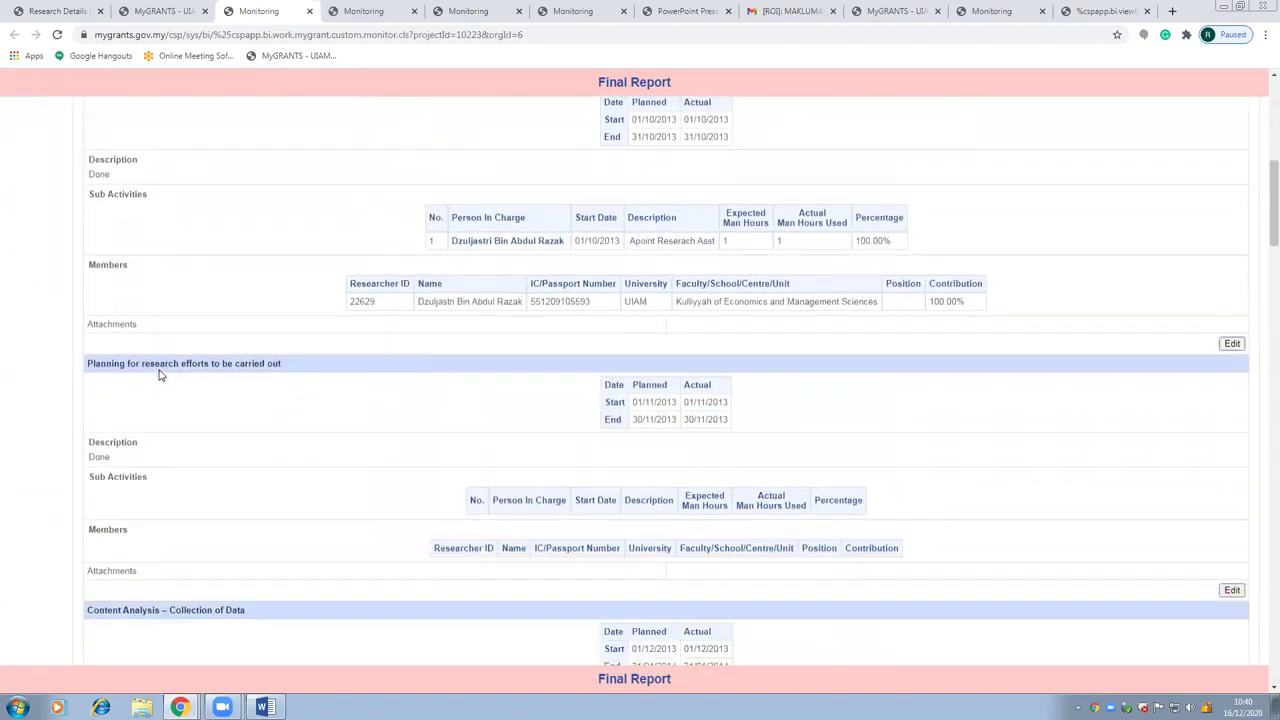
scroll(158, 375, up, 2)
scroll(158, 375, up, 5)
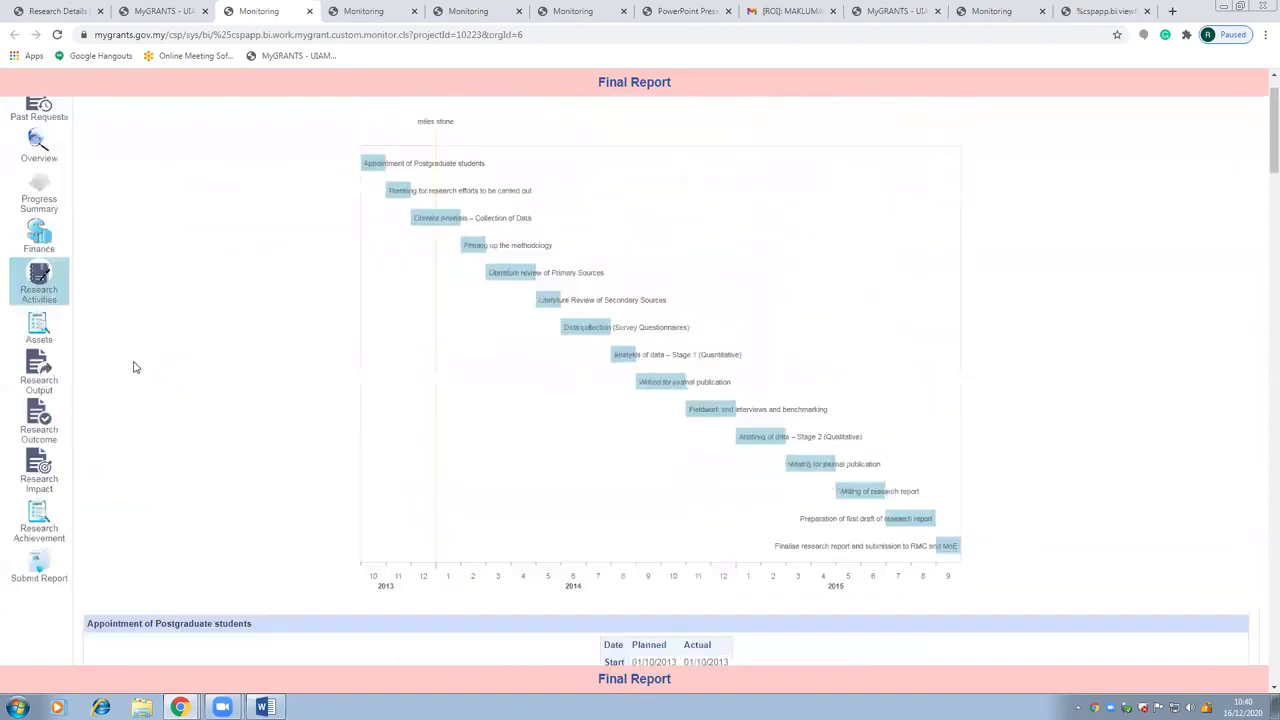
View the abandoned housing project's Assets section and its Talent records under Research Output
click(40, 387)
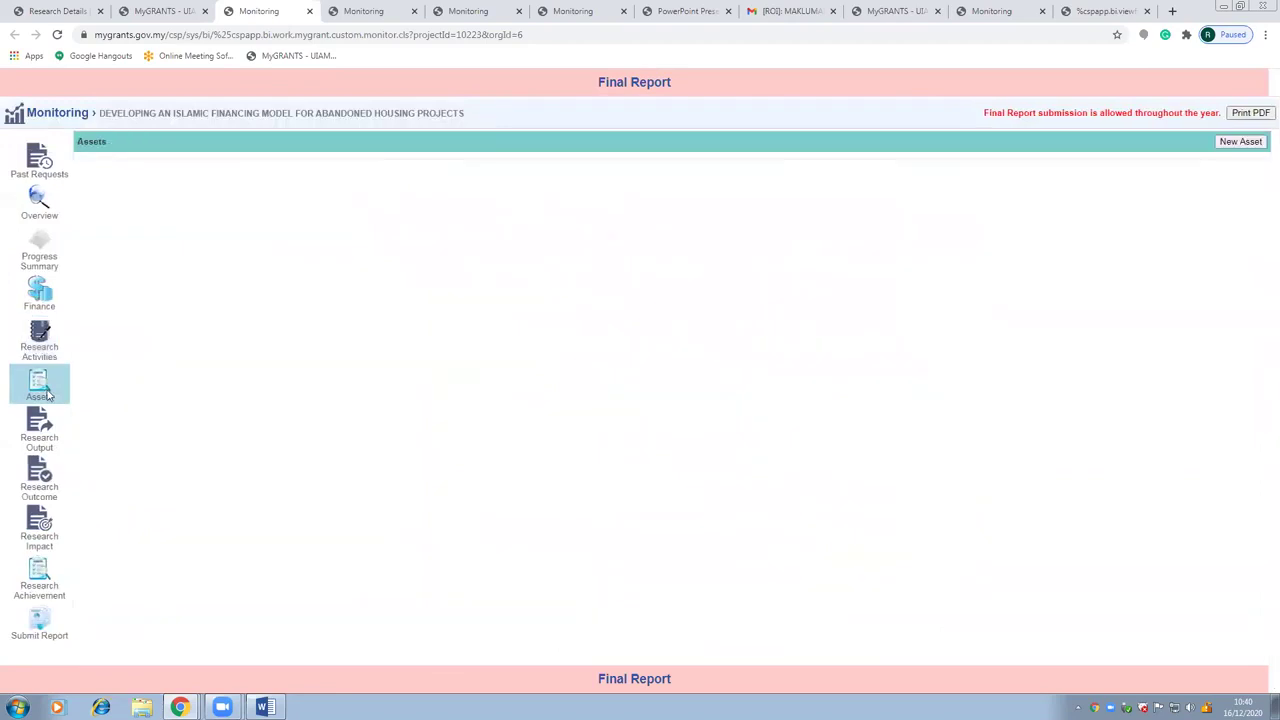
mouse_move(42, 422)
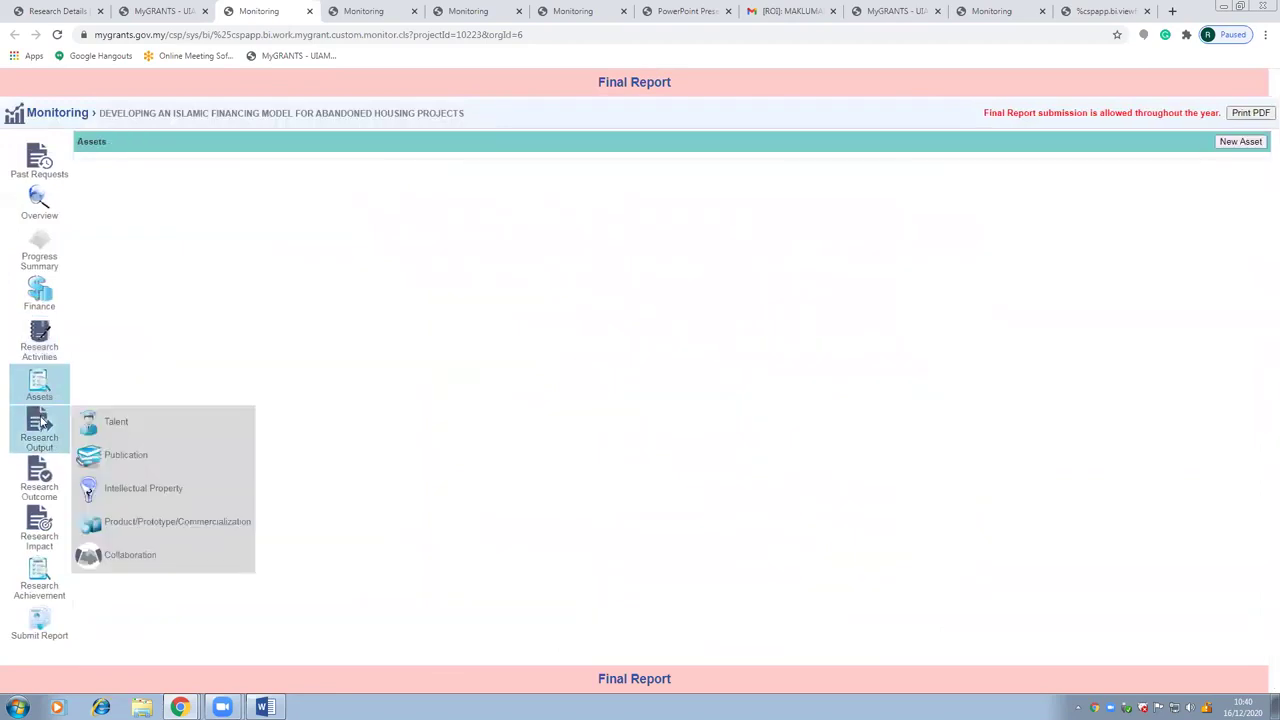
click(114, 426)
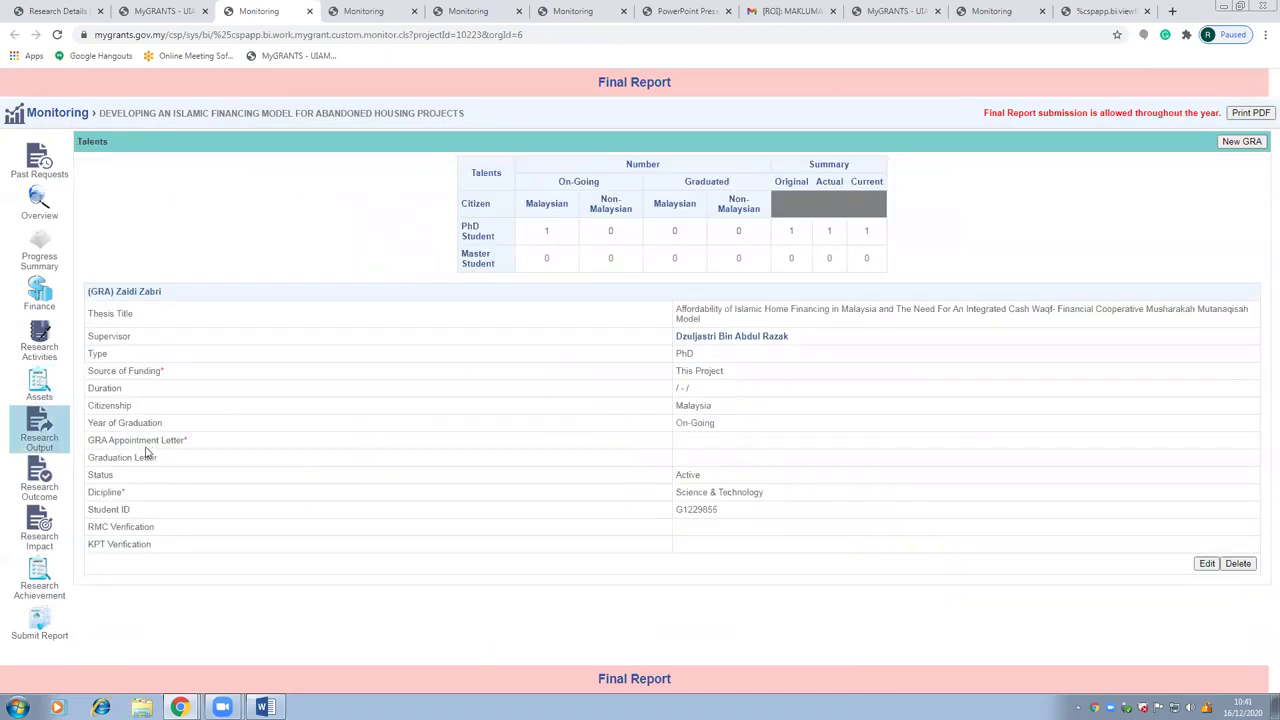
Examine the abandoned housing project's Publication records under Research Output, including the target table, journal paper details and attachment requirements
mouse_move(60, 436)
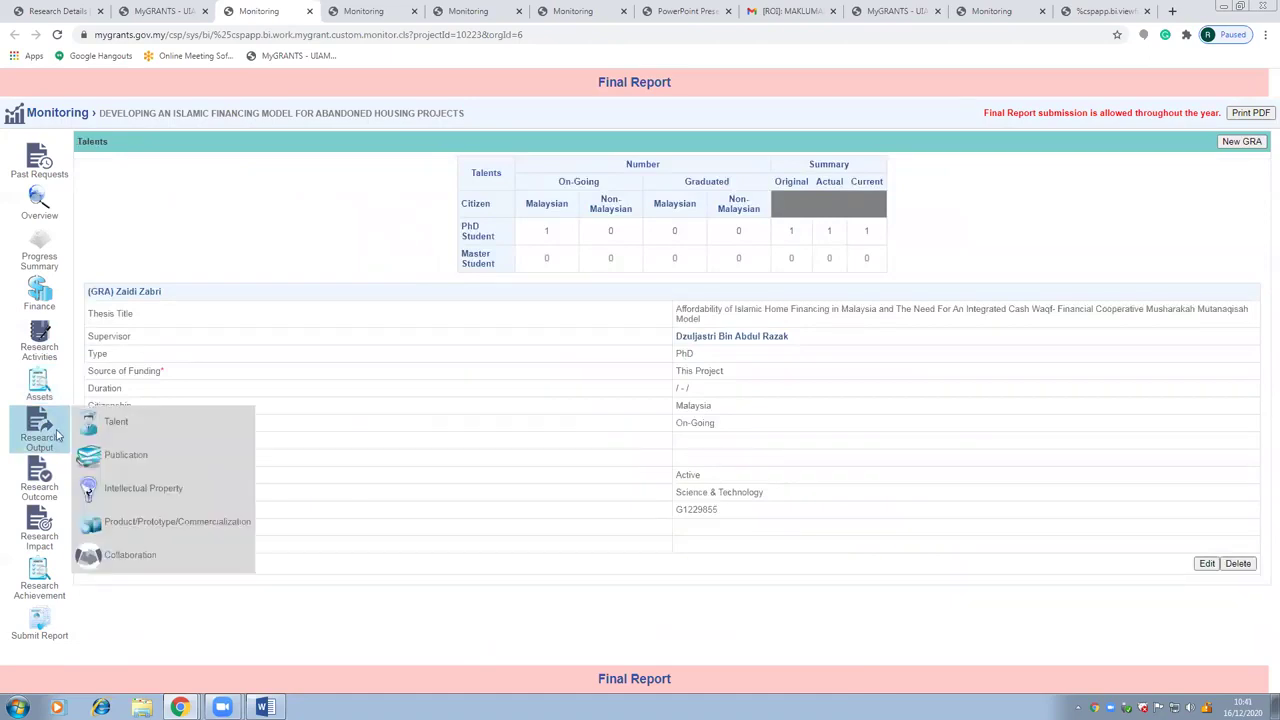
click(127, 455)
scroll(127, 460, down, 3)
scroll(127, 460, down, 1)
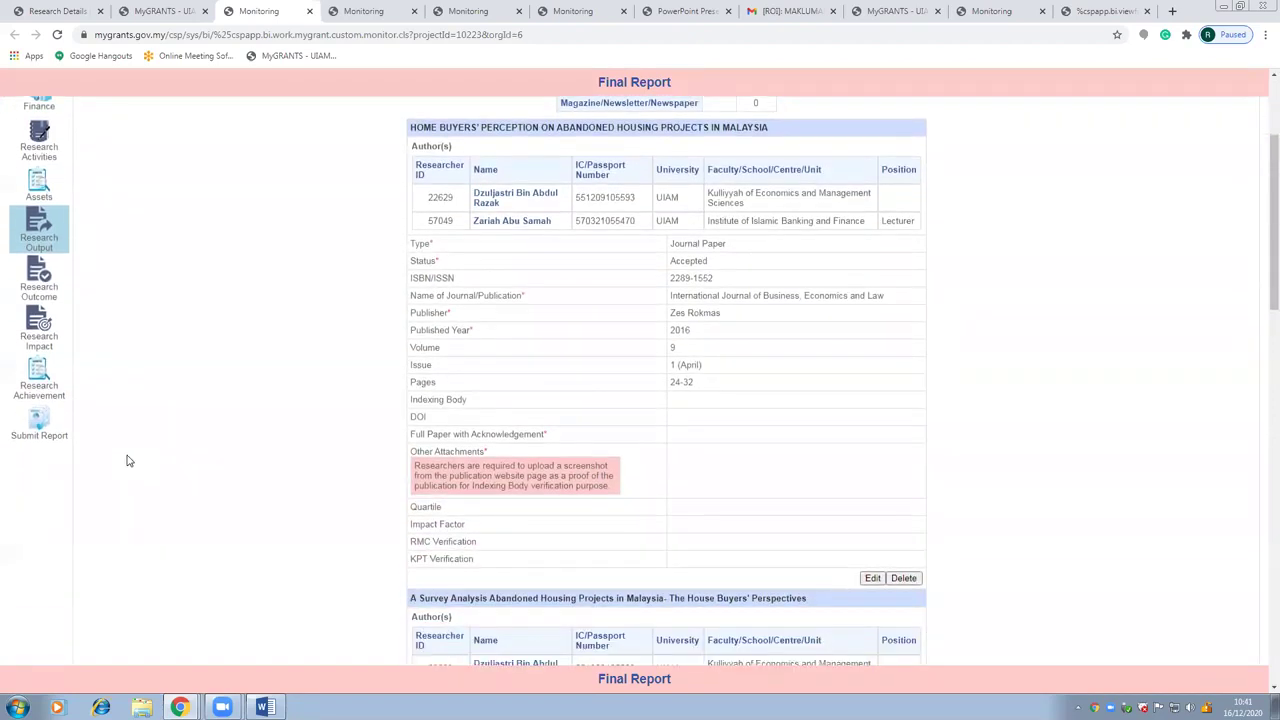
scroll(127, 459, up, 4)
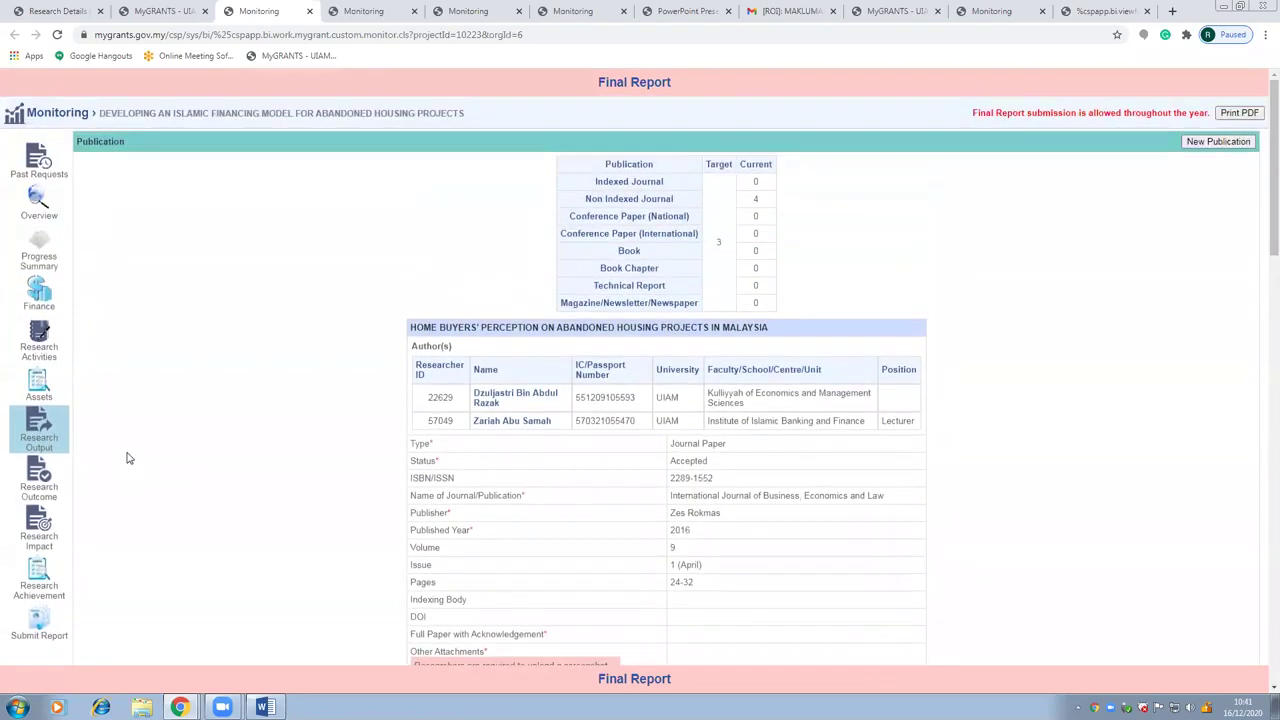
scroll(130, 459, down, 3)
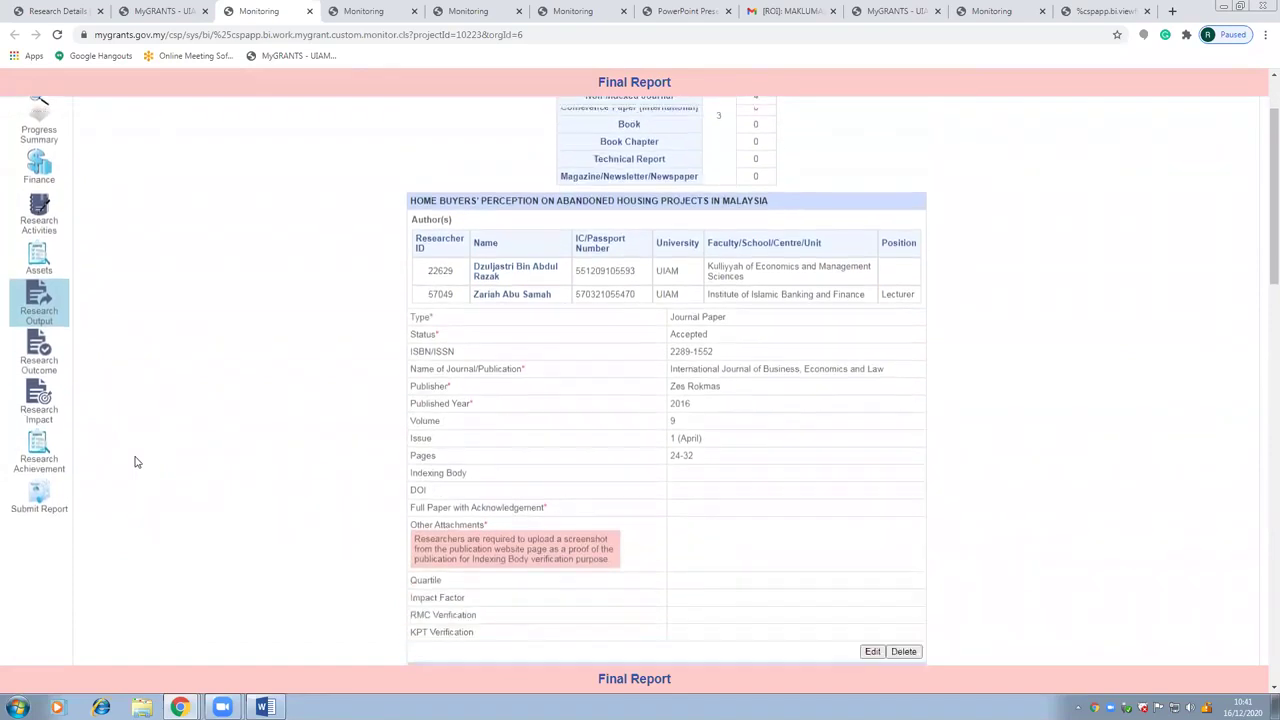
scroll(137, 462, down, 3)
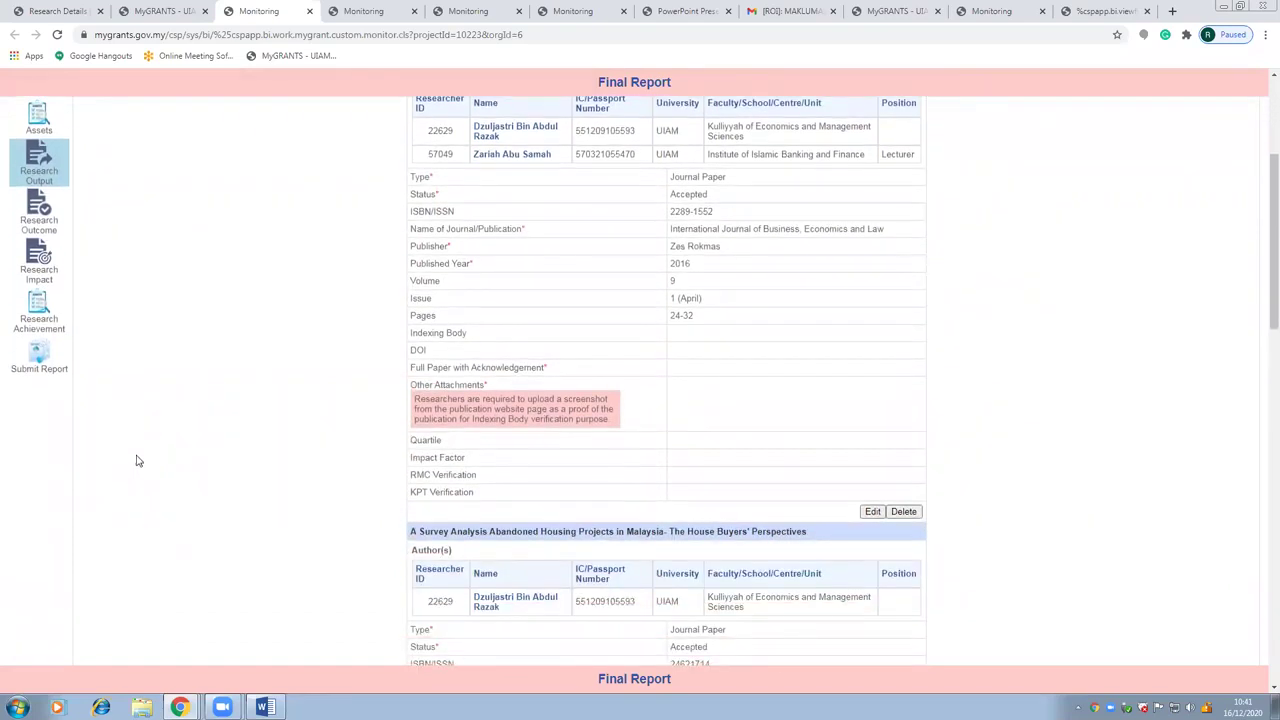
scroll(138, 461, up, 6)
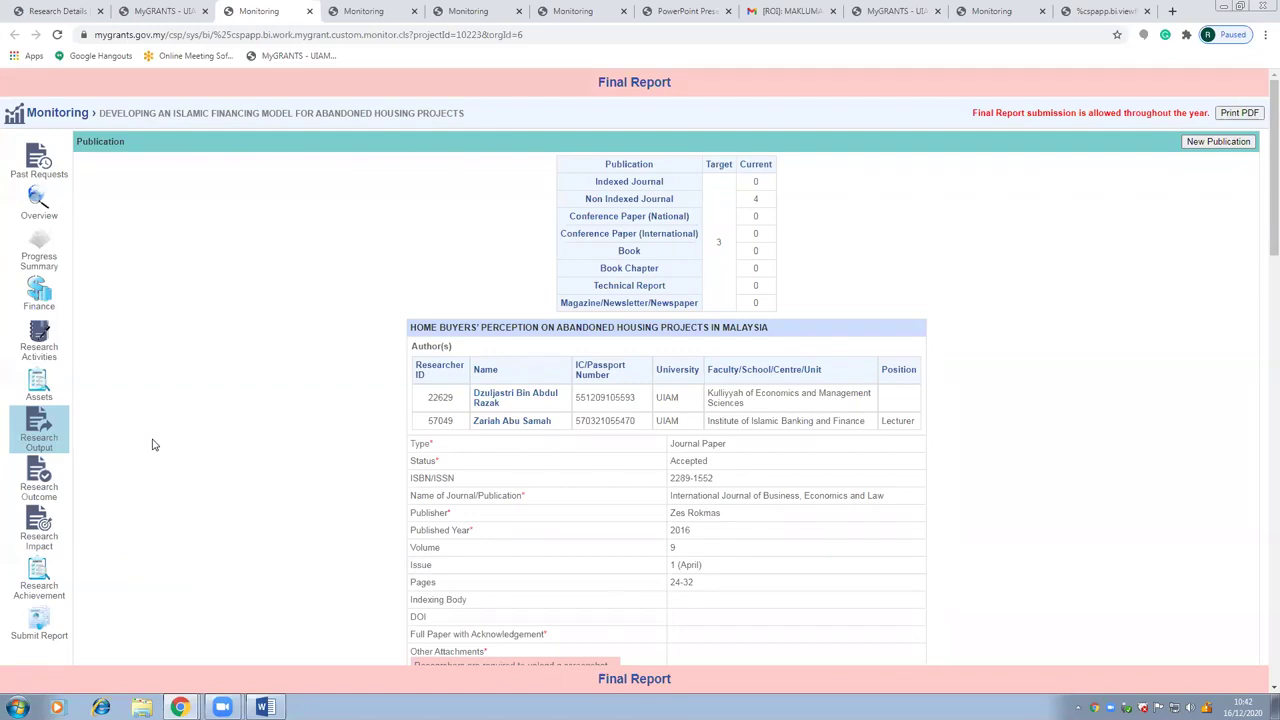
scroll(184, 412, down, 3)
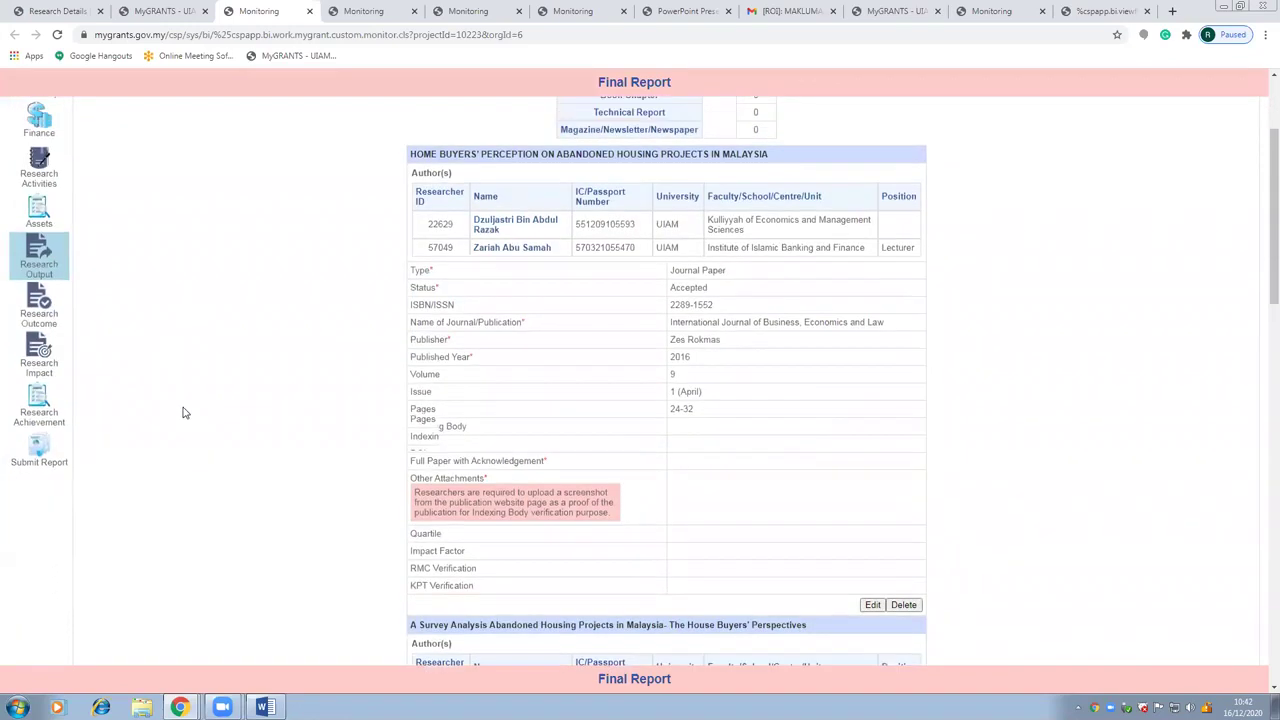
scroll(184, 412, up, 1)
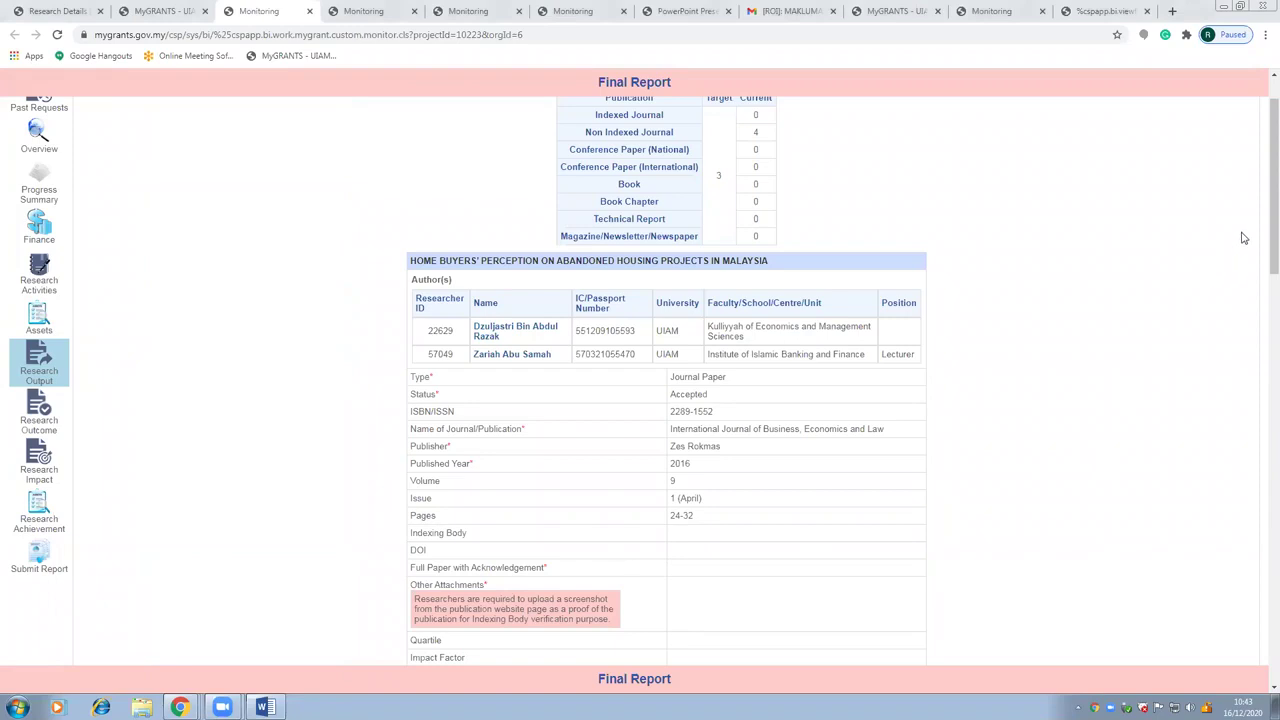
drag(1273, 214, 1260, 257)
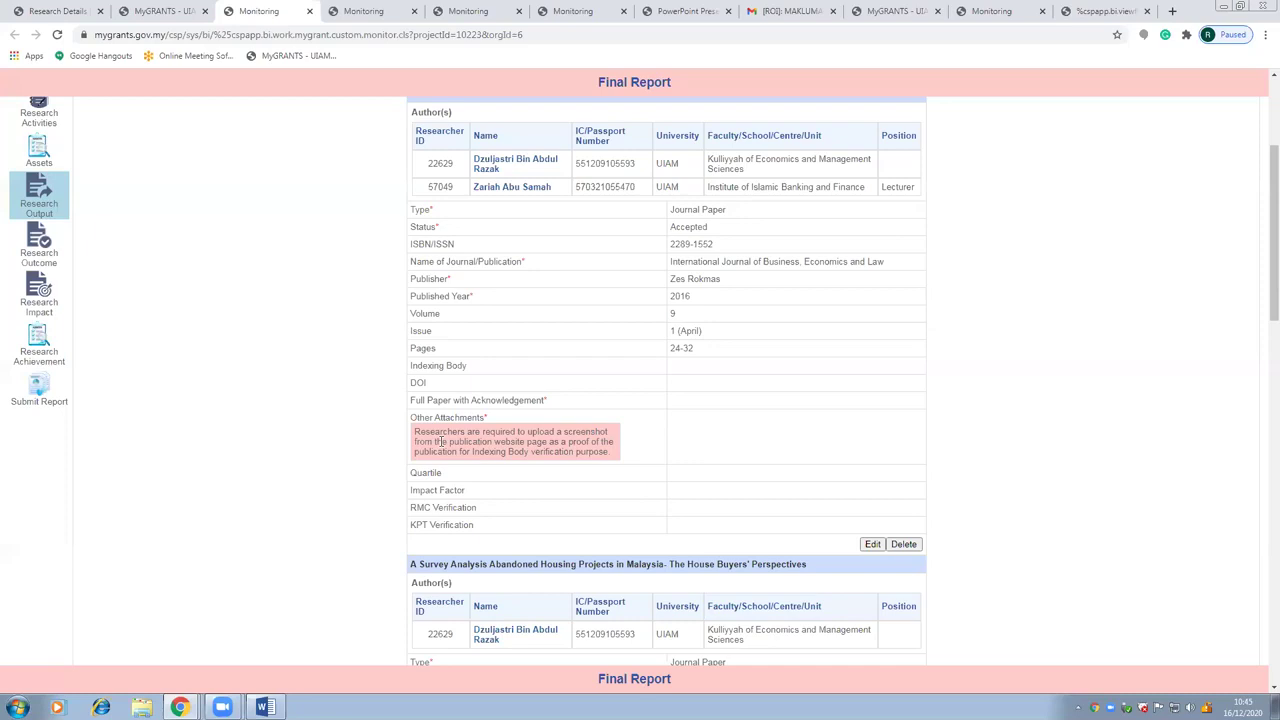
scroll(311, 439, down, 1)
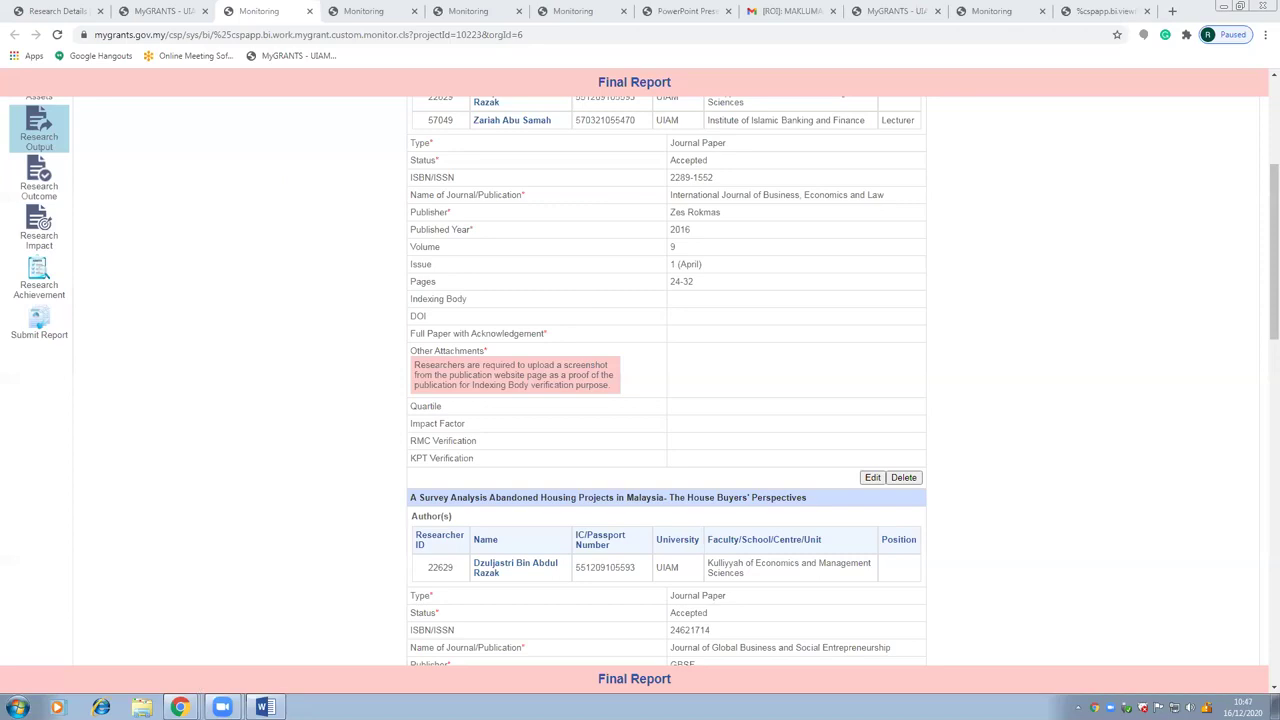
mouse_move(224, 707)
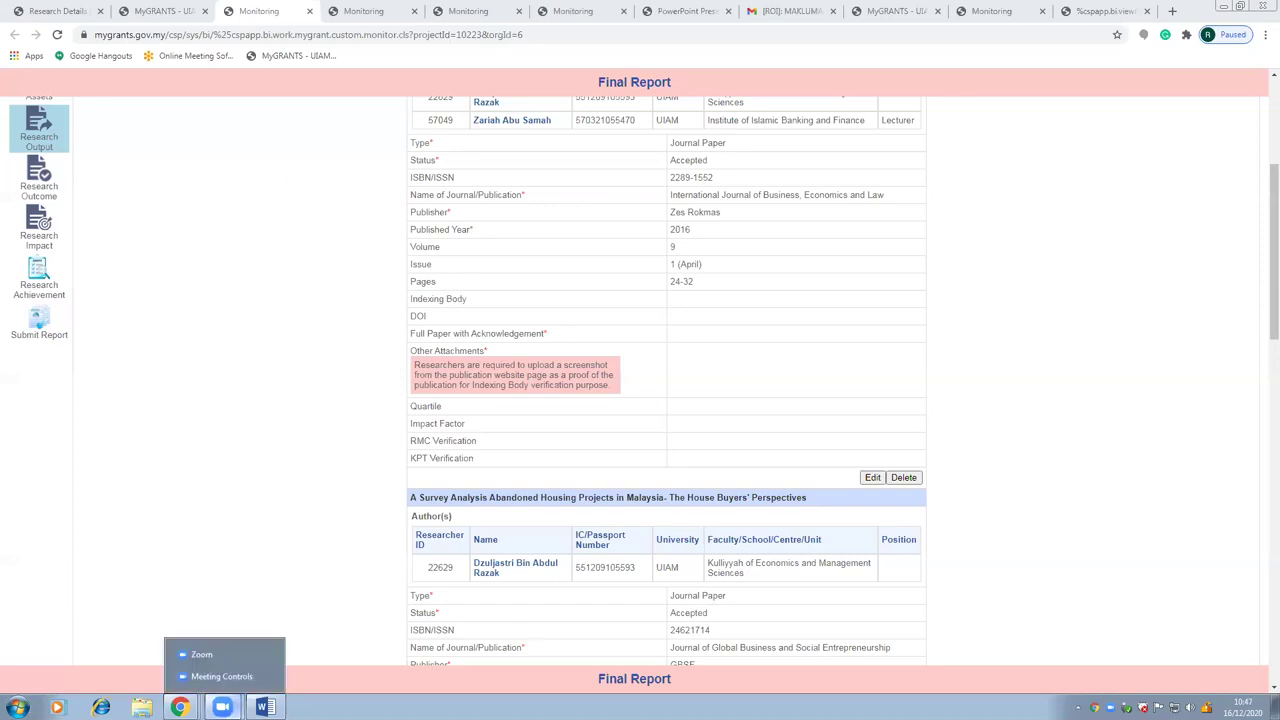
click(228, 660)
mouse_move(224, 707)
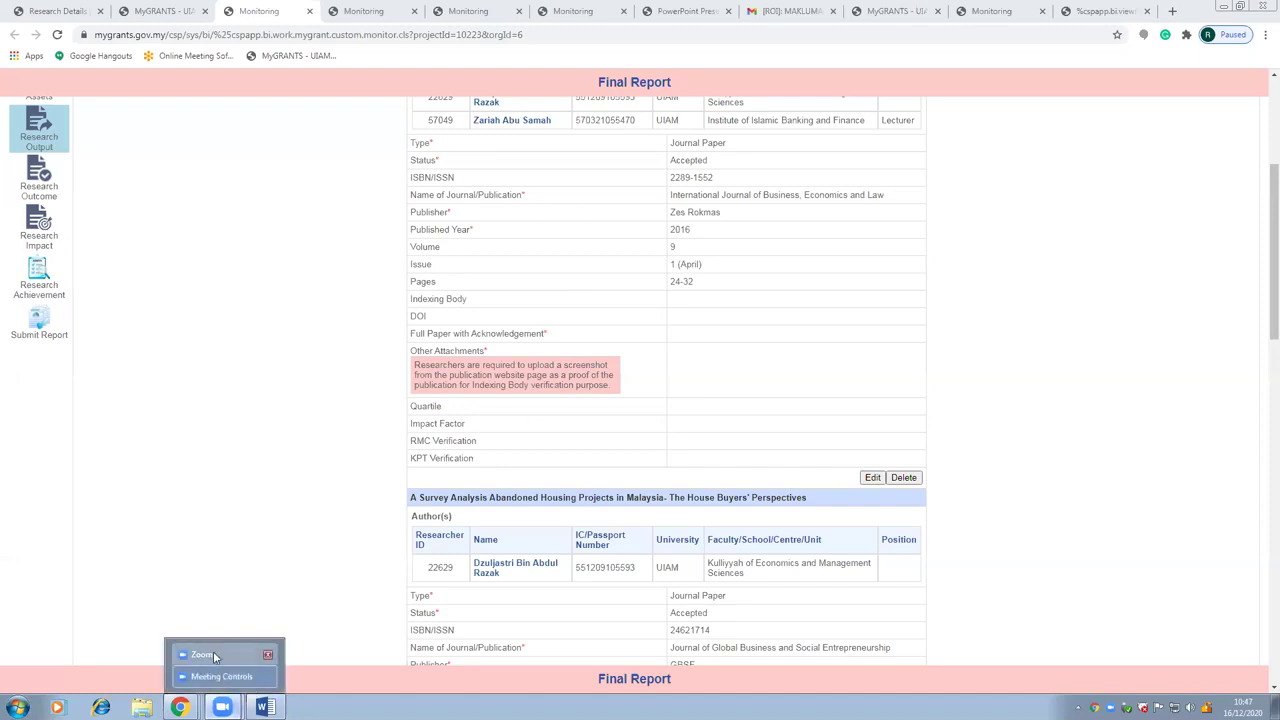
click(213, 656)
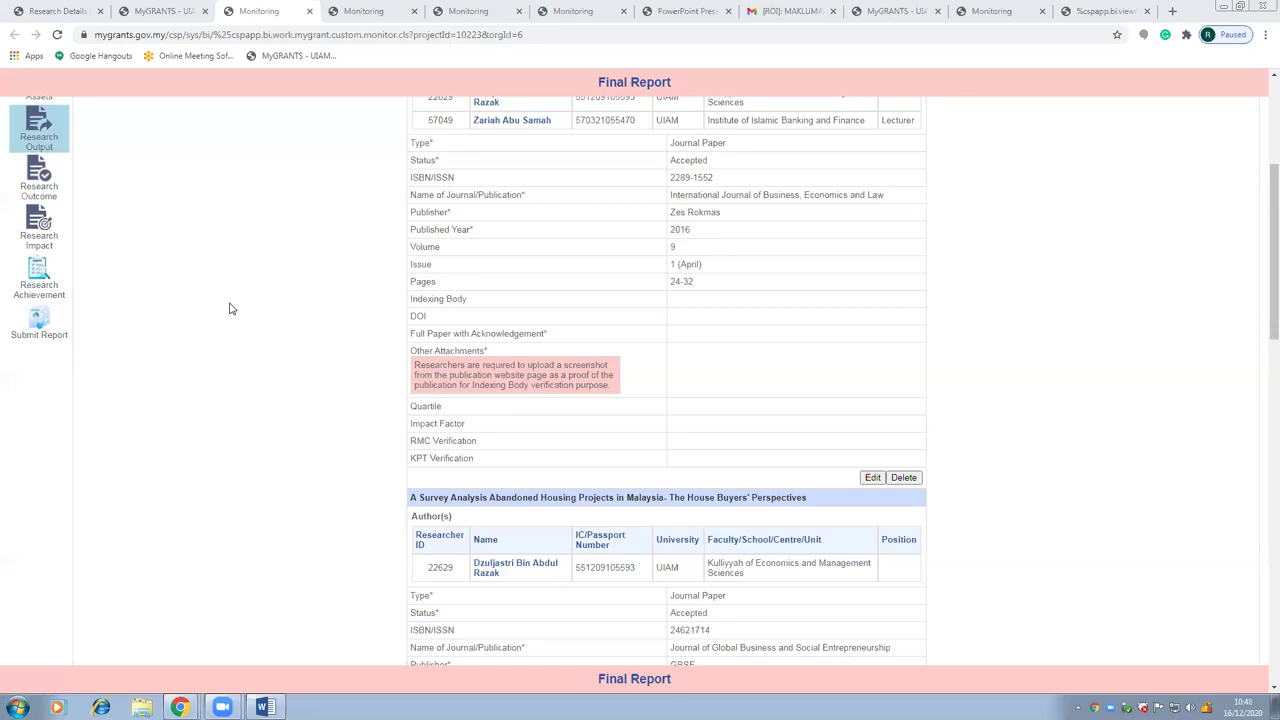
Switch to the IIUM research management site and show 100 entries in the researcher's Project List
click(14, 10)
click(128, 185)
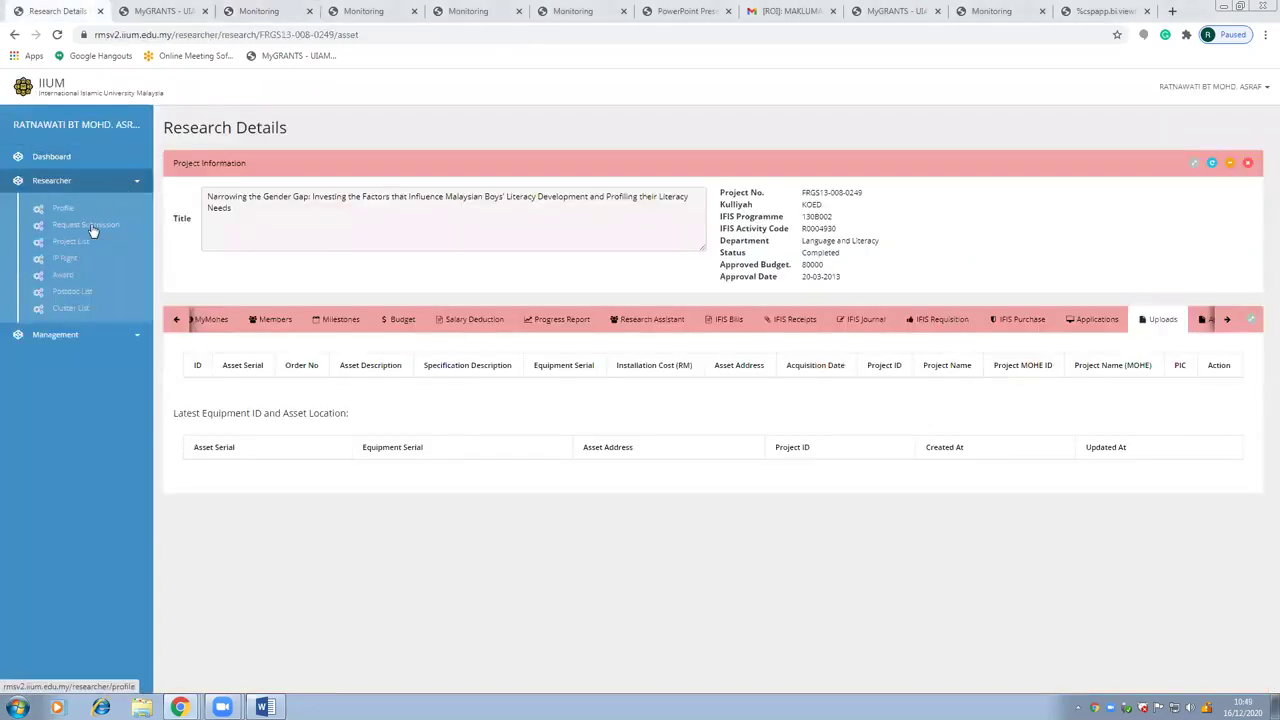
click(72, 242)
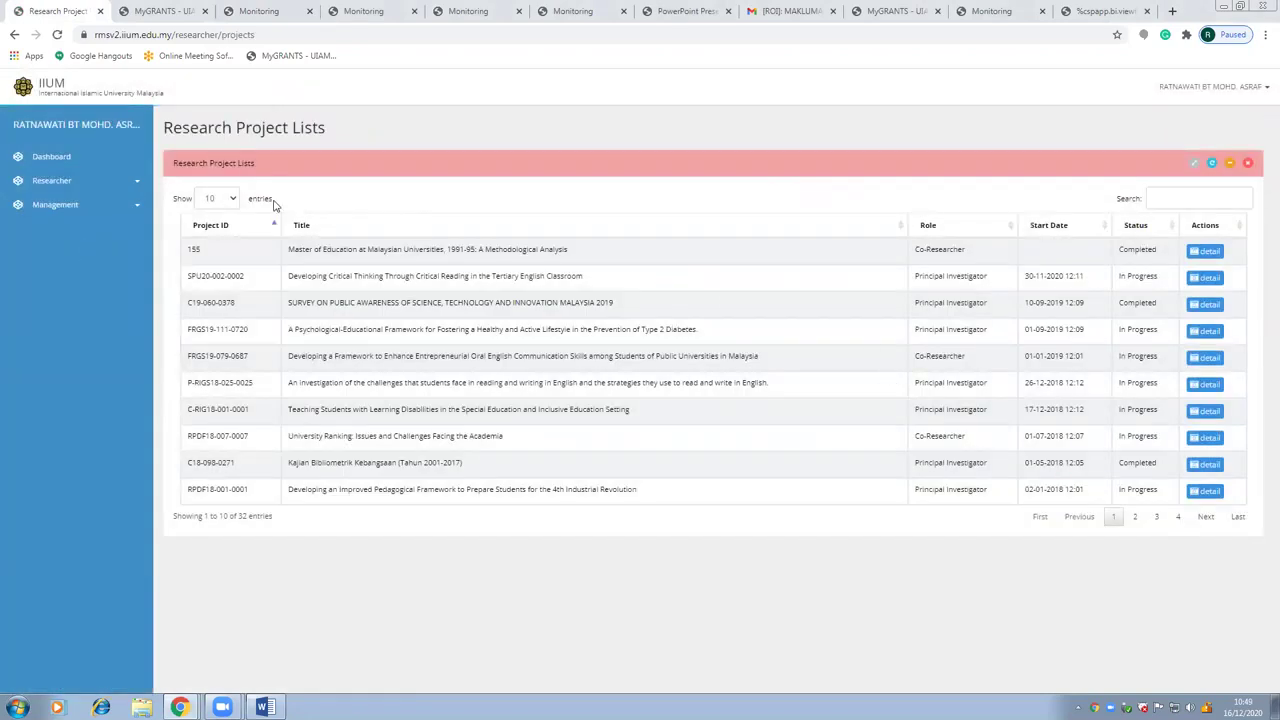
click(233, 203)
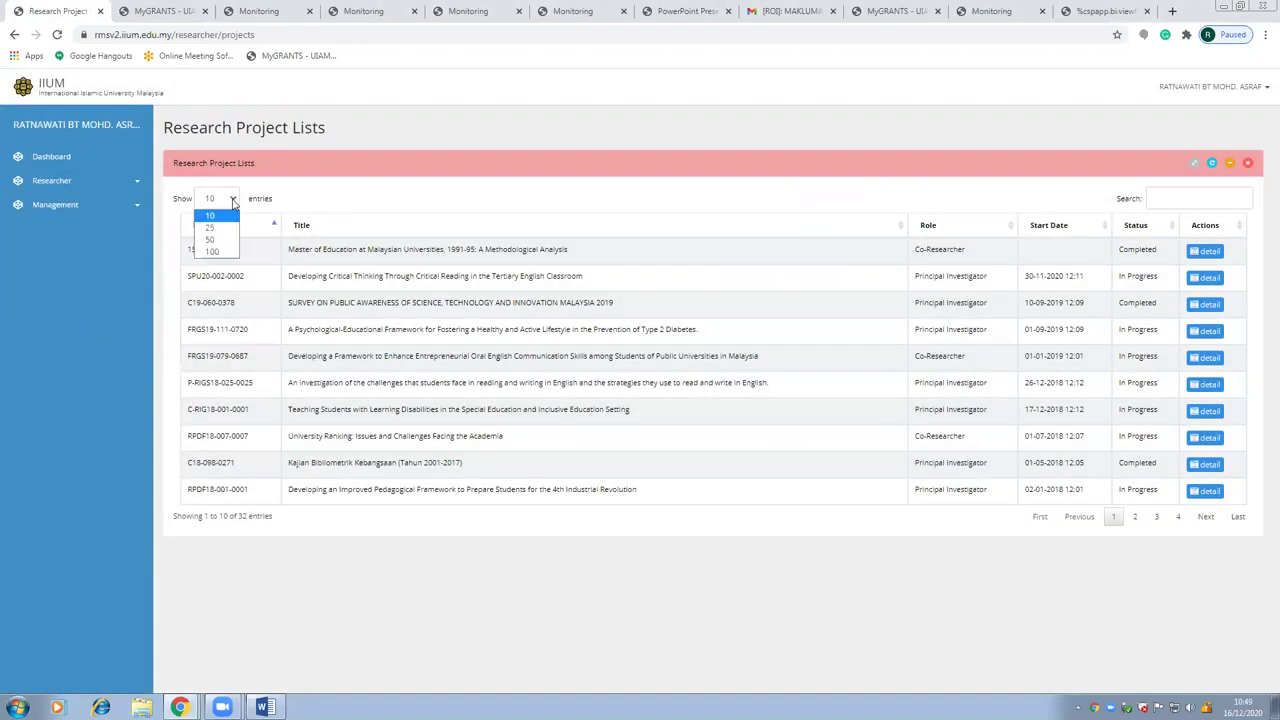
click(222, 216)
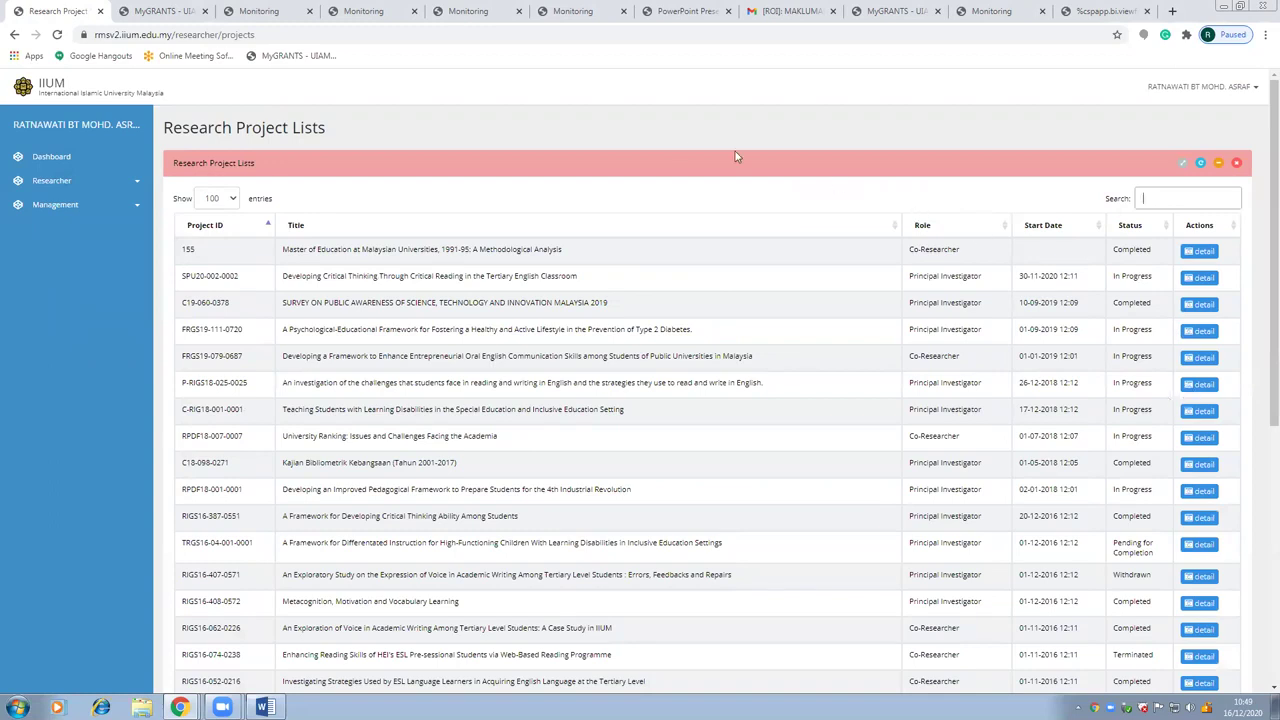
Return to the MyGRANTS project monitoring list, search by another project leader's name and open the Green Building Index final report, acknowledging its notification
click(262, 12)
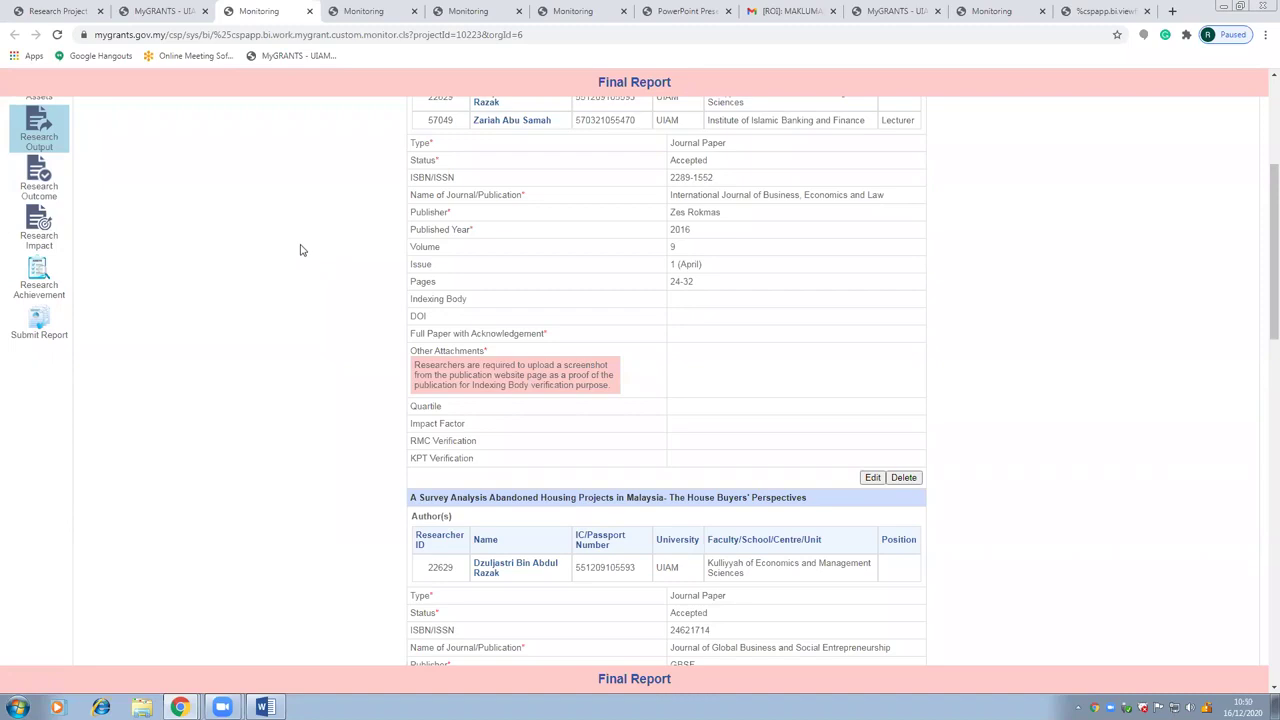
key(ctrl+shift+Tab)
click(884, 188)
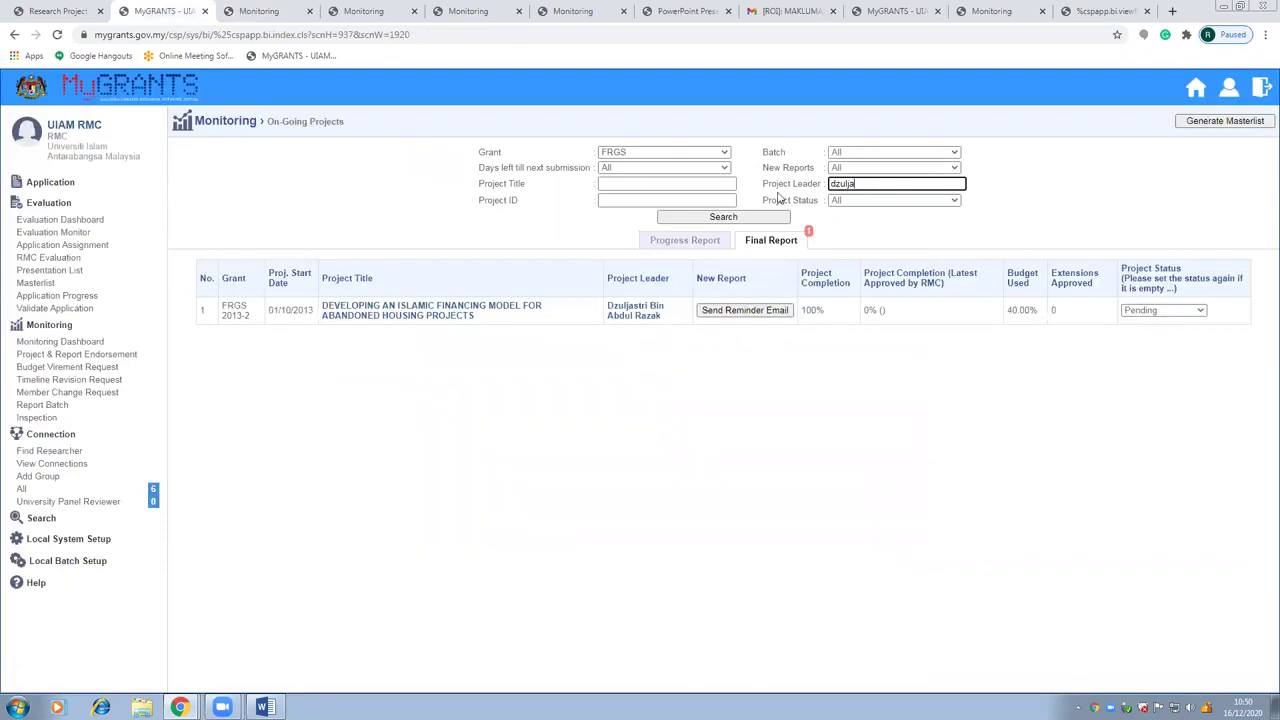
key(ctrl+a)
text(aziah)
click(769, 218)
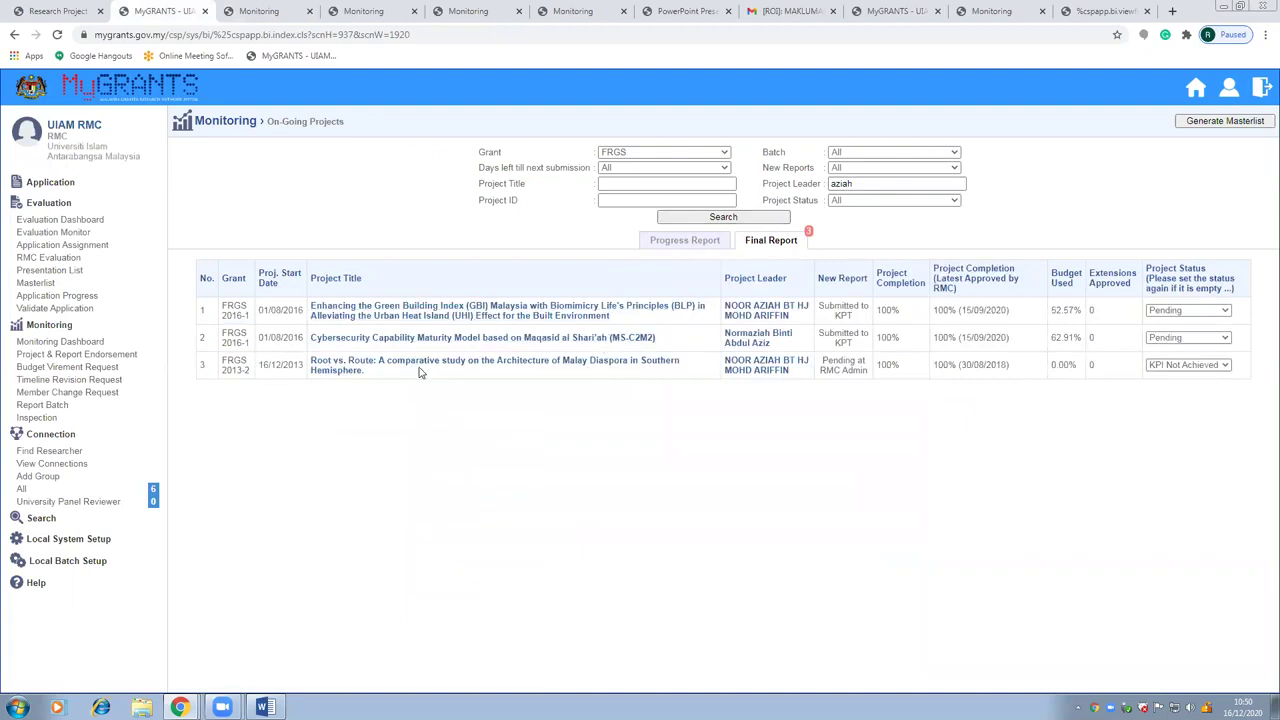
click(477, 320)
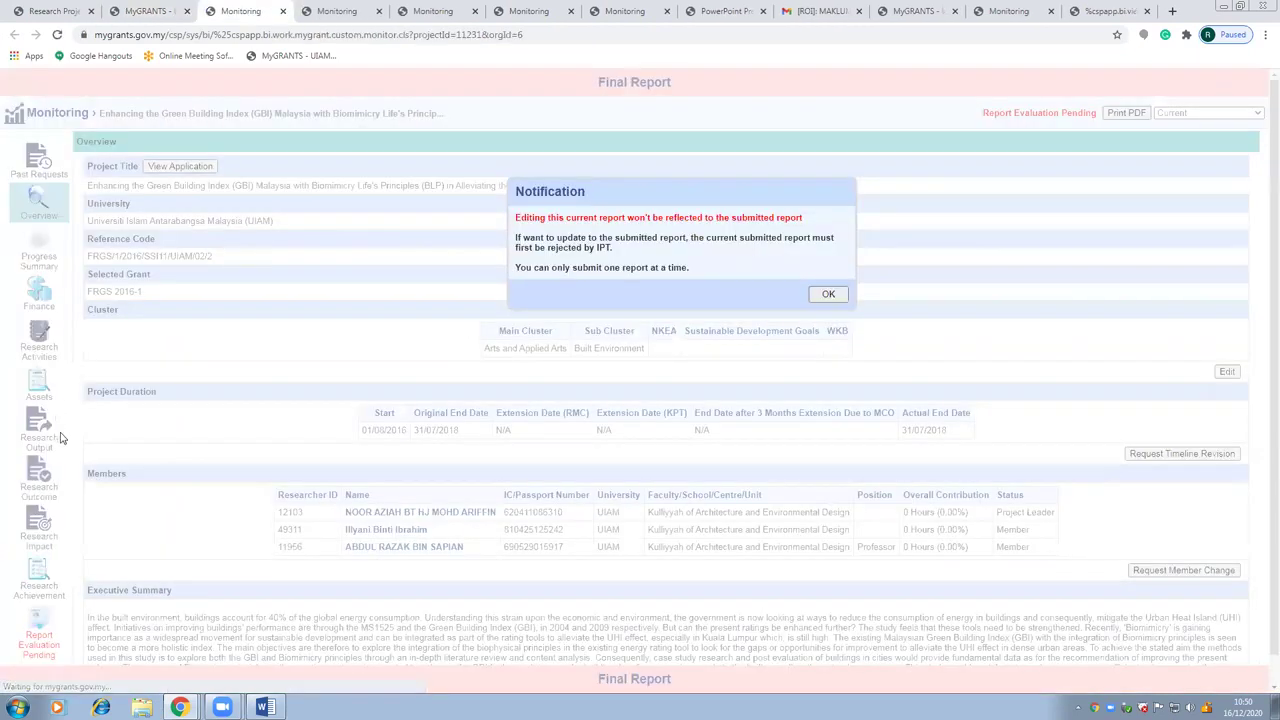
click(828, 294)
Examine the Green Building Index project's Publication records under Research Output, including indexing, uploaded papers, attachments and RMC and KPT verification
mouse_move(34, 430)
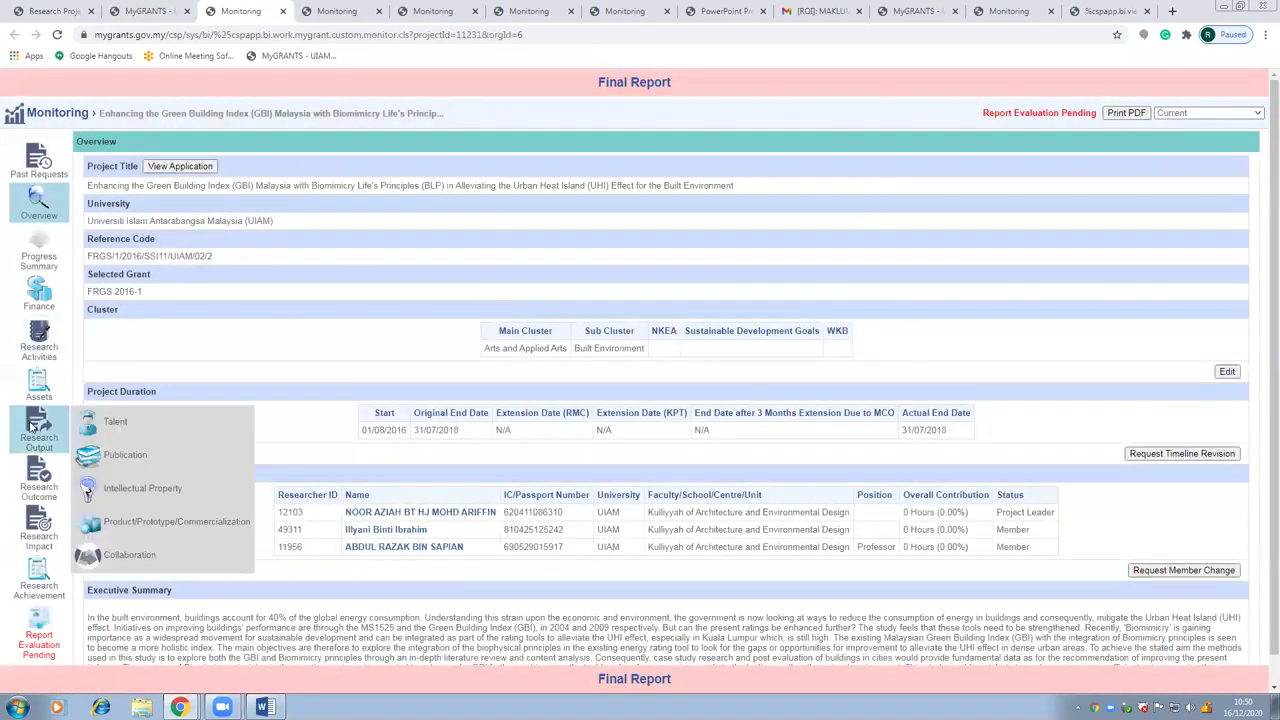
click(78, 456)
scroll(232, 518, down, 5)
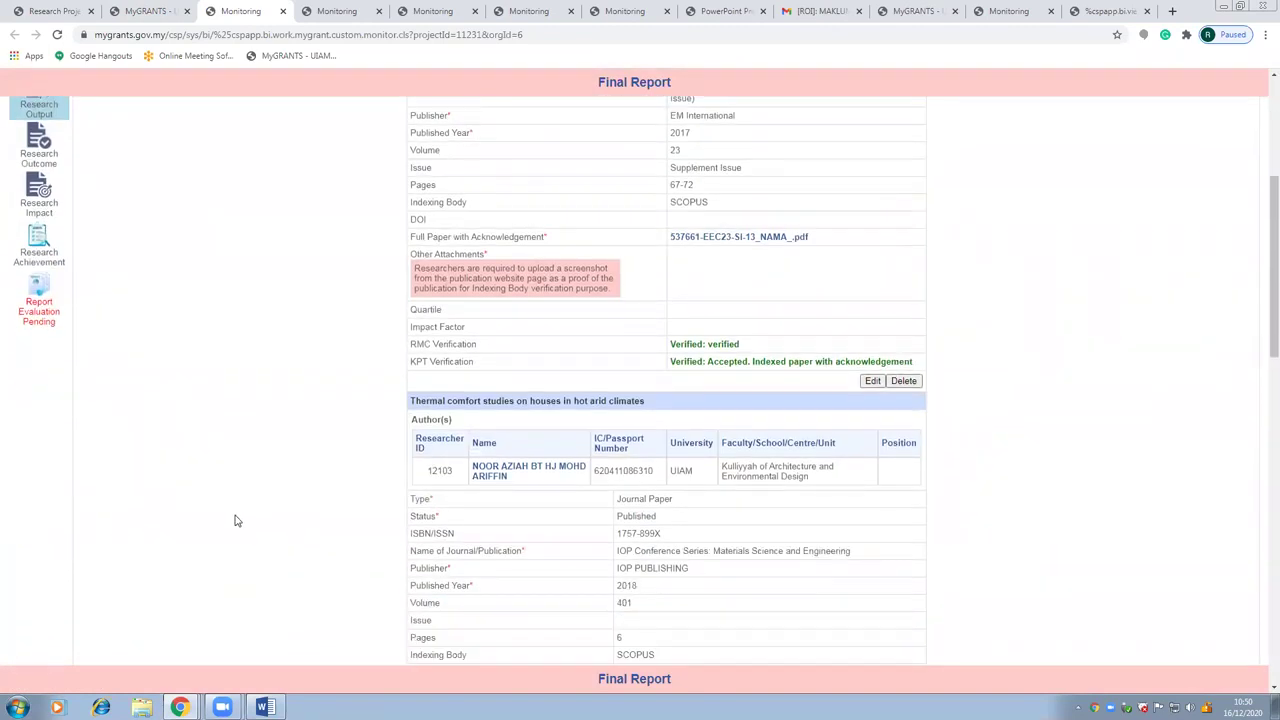
scroll(236, 520, down, 3)
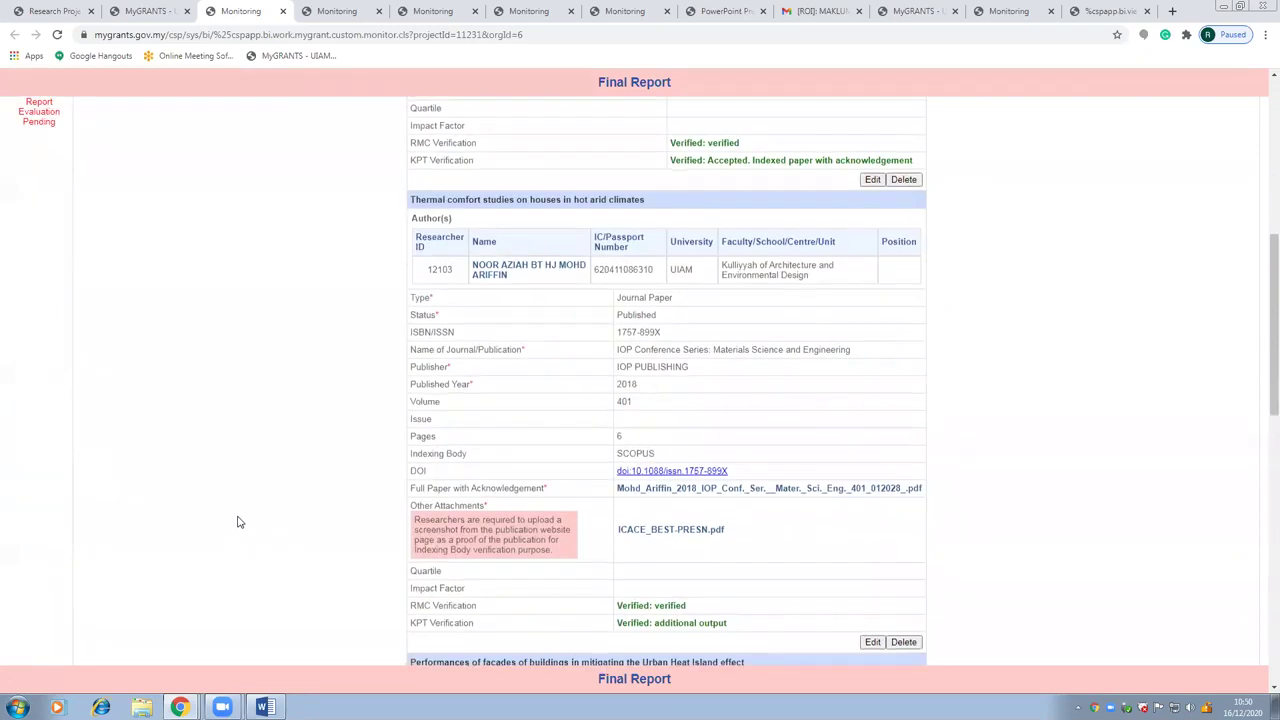
scroll(238, 521, up, 3)
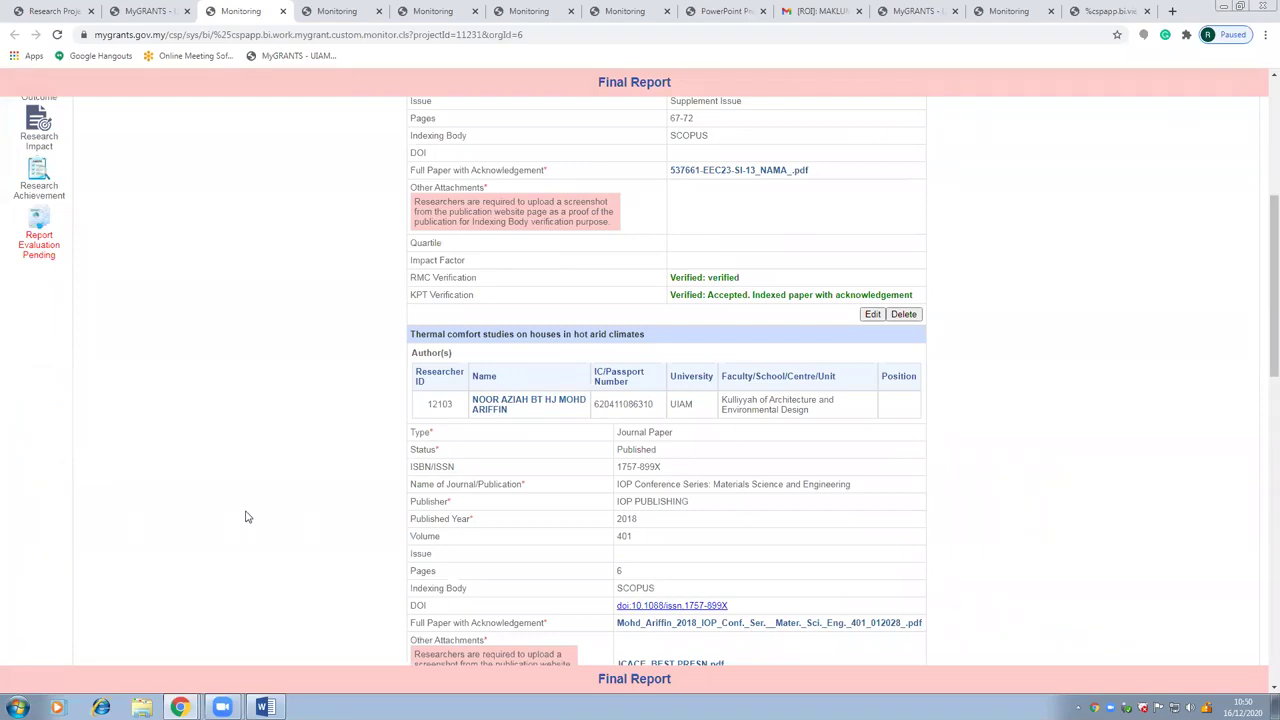
scroll(248, 516, down, 4)
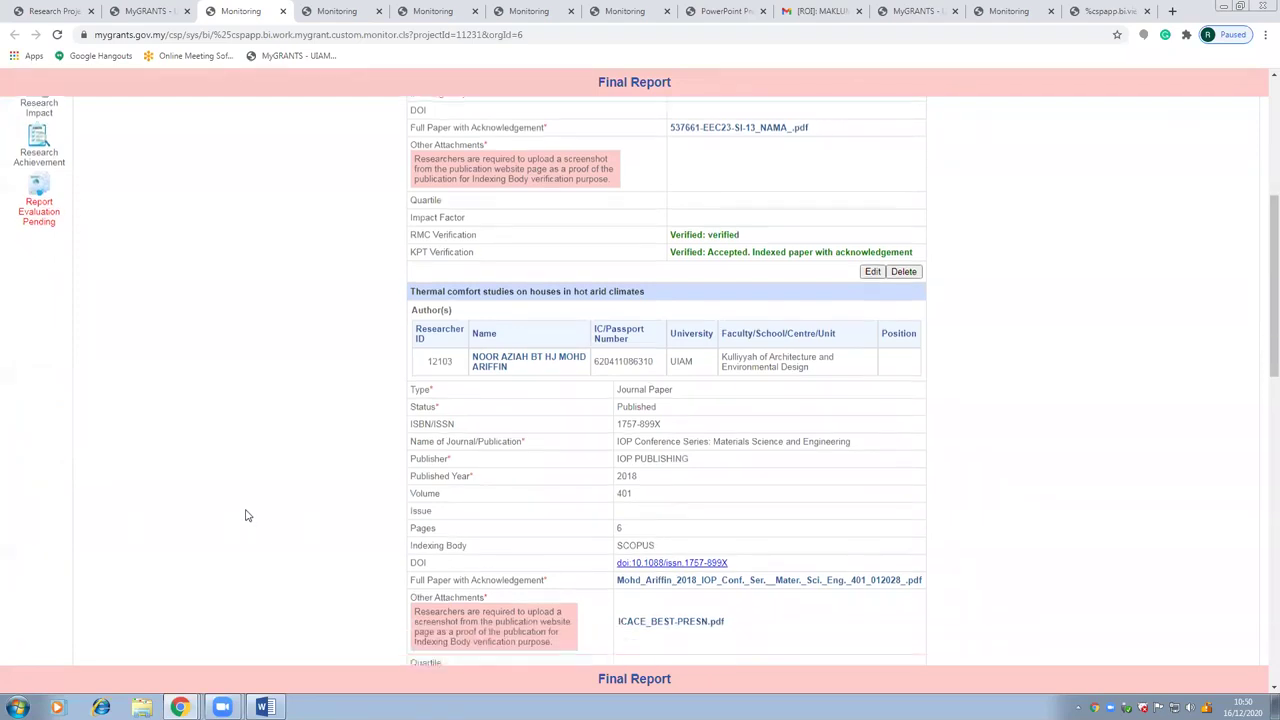
scroll(248, 516, down, 2)
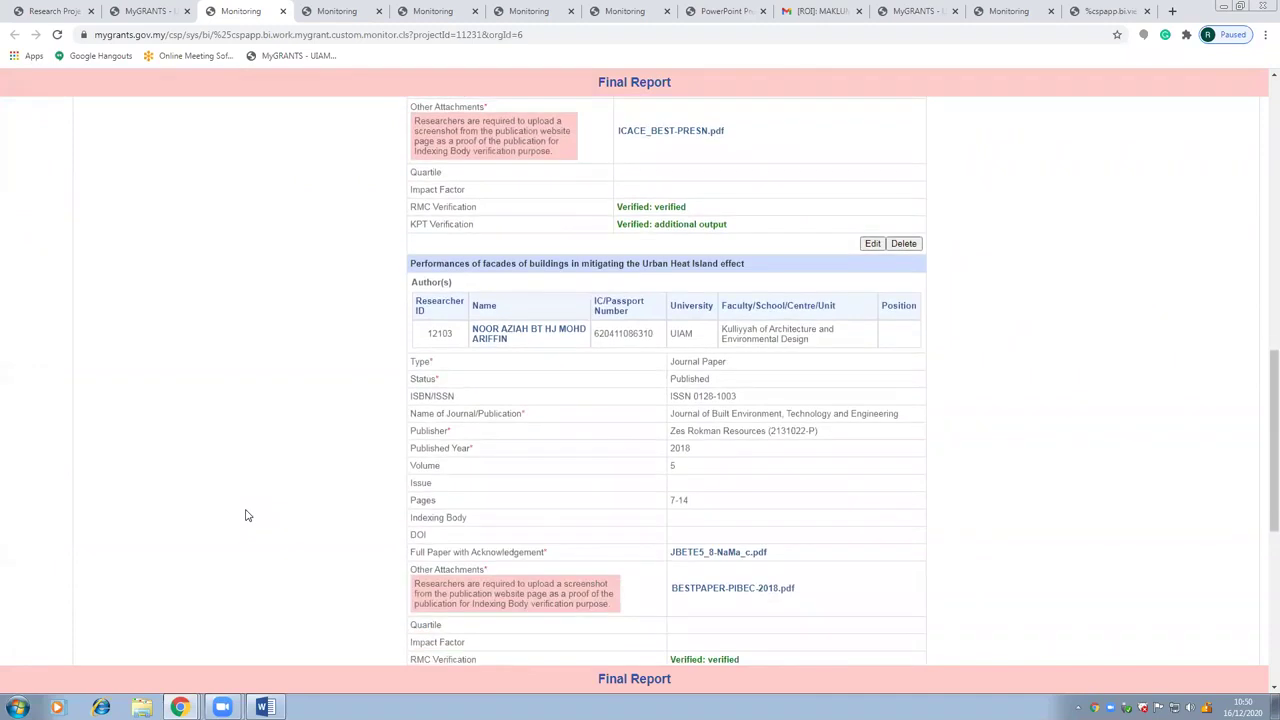
scroll(249, 516, down, 1)
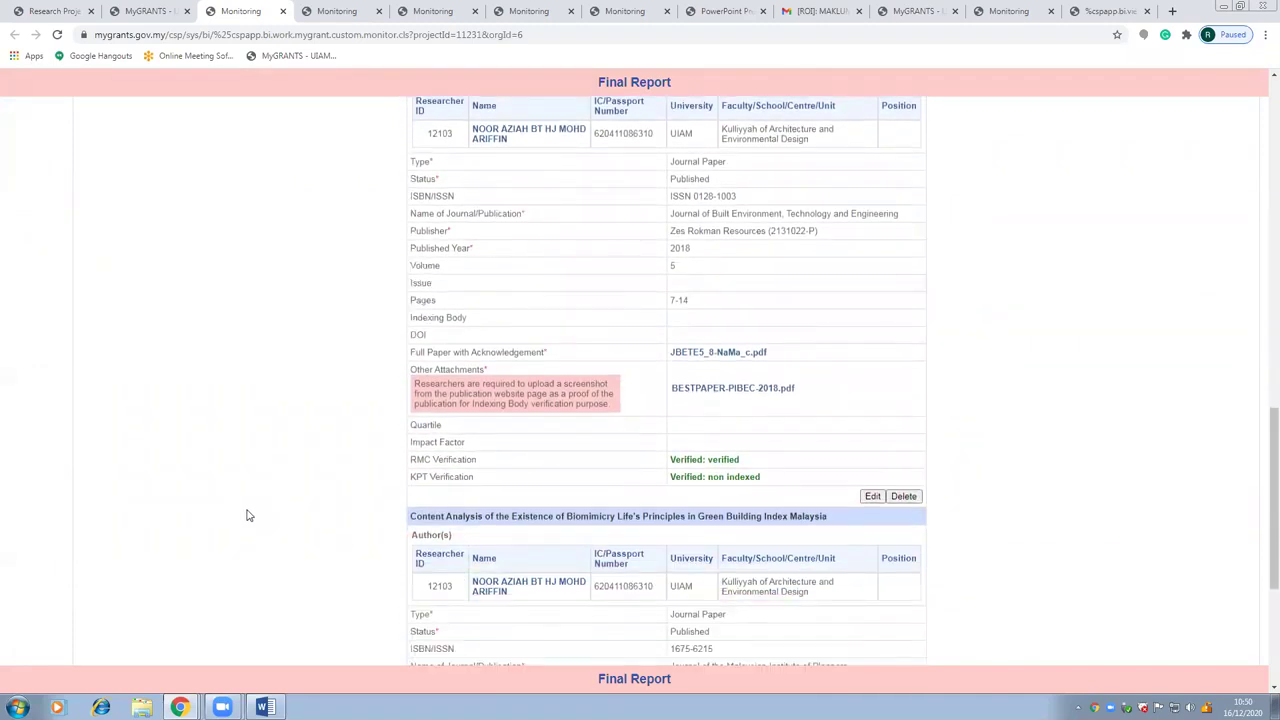
Compare the Green Building Index project's remaining journal papers by indexing body, attachments and verification remarks, and return to its publication target table
scroll(249, 516, down, 1)
scroll(249, 516, down, 2)
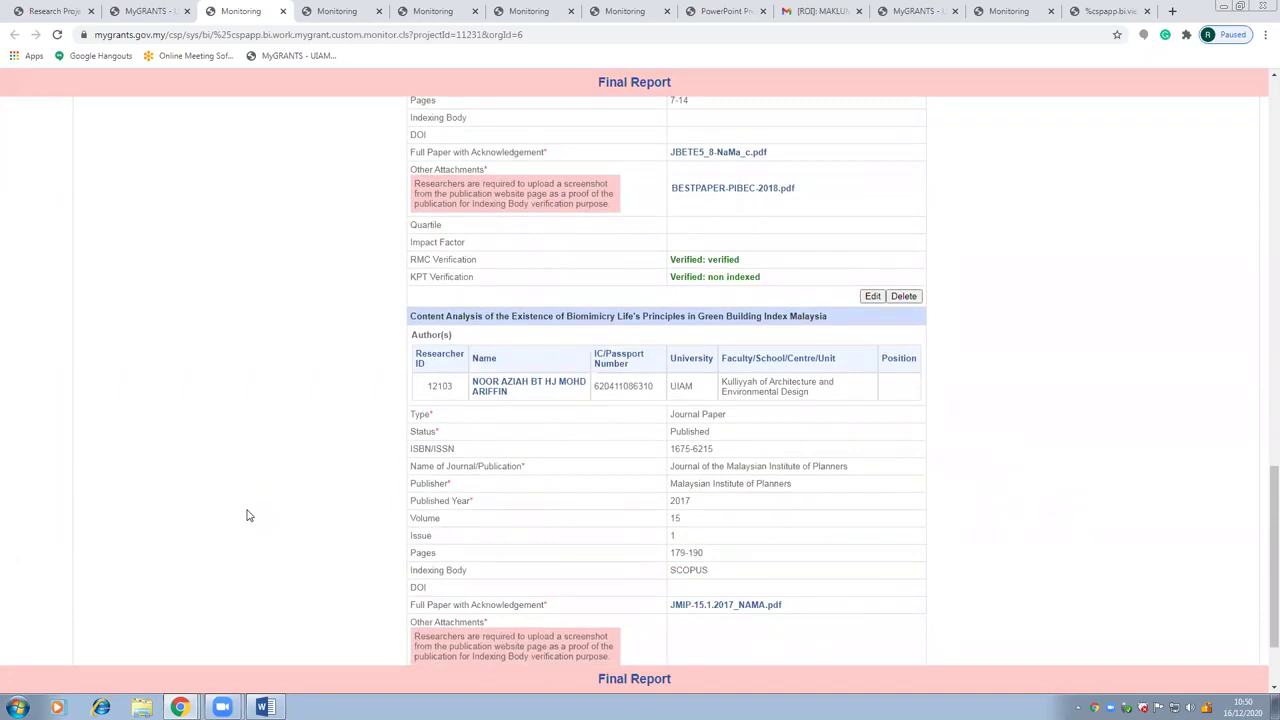
scroll(249, 516, down, 2)
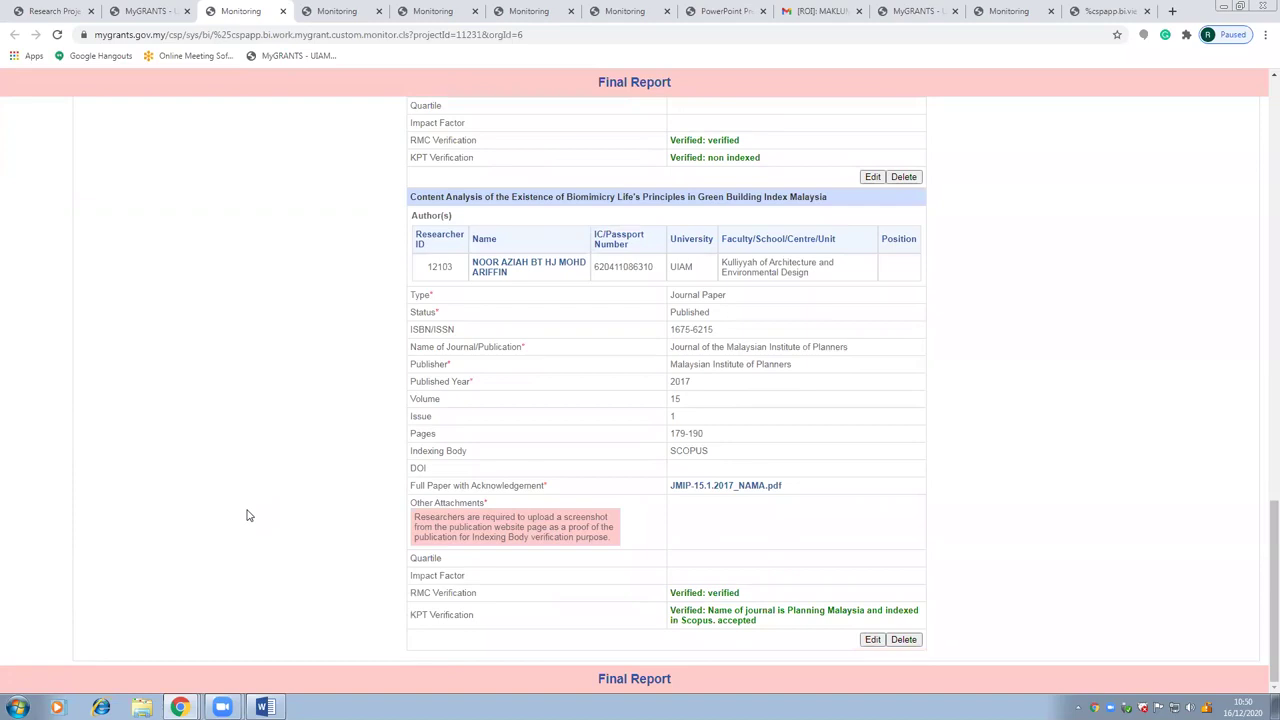
scroll(249, 516, up, 3)
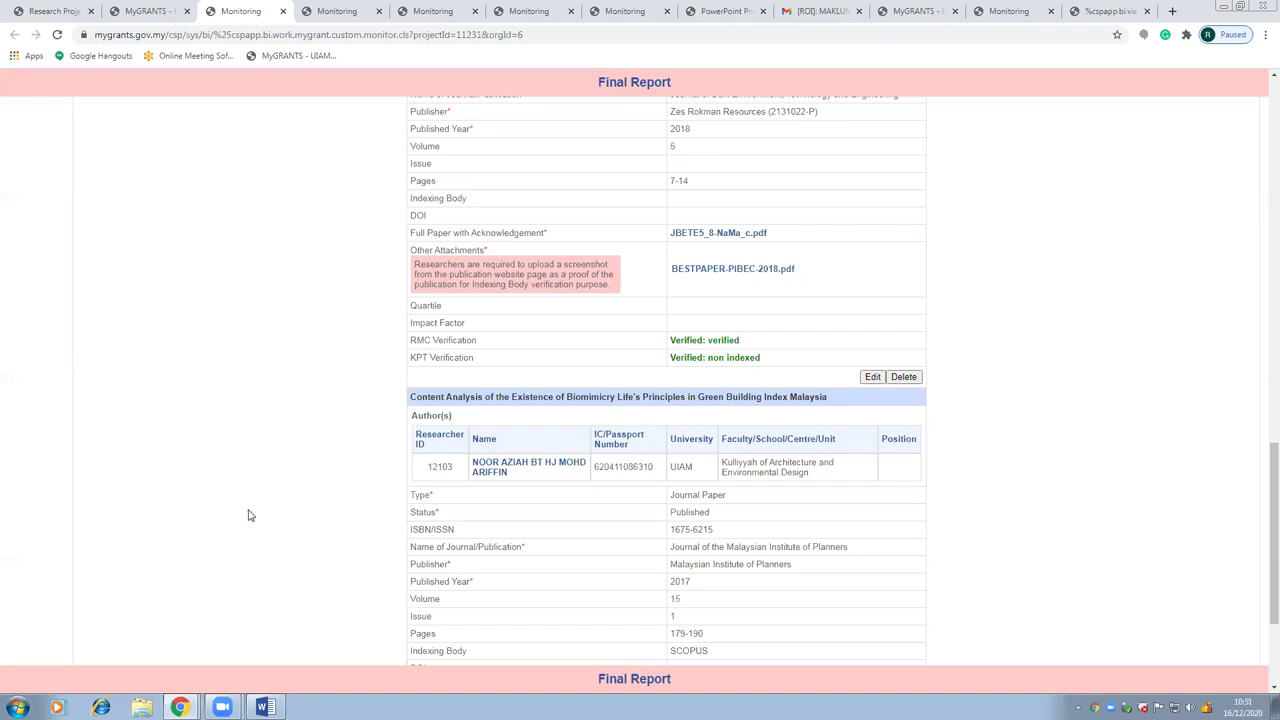
scroll(329, 509, down, 2)
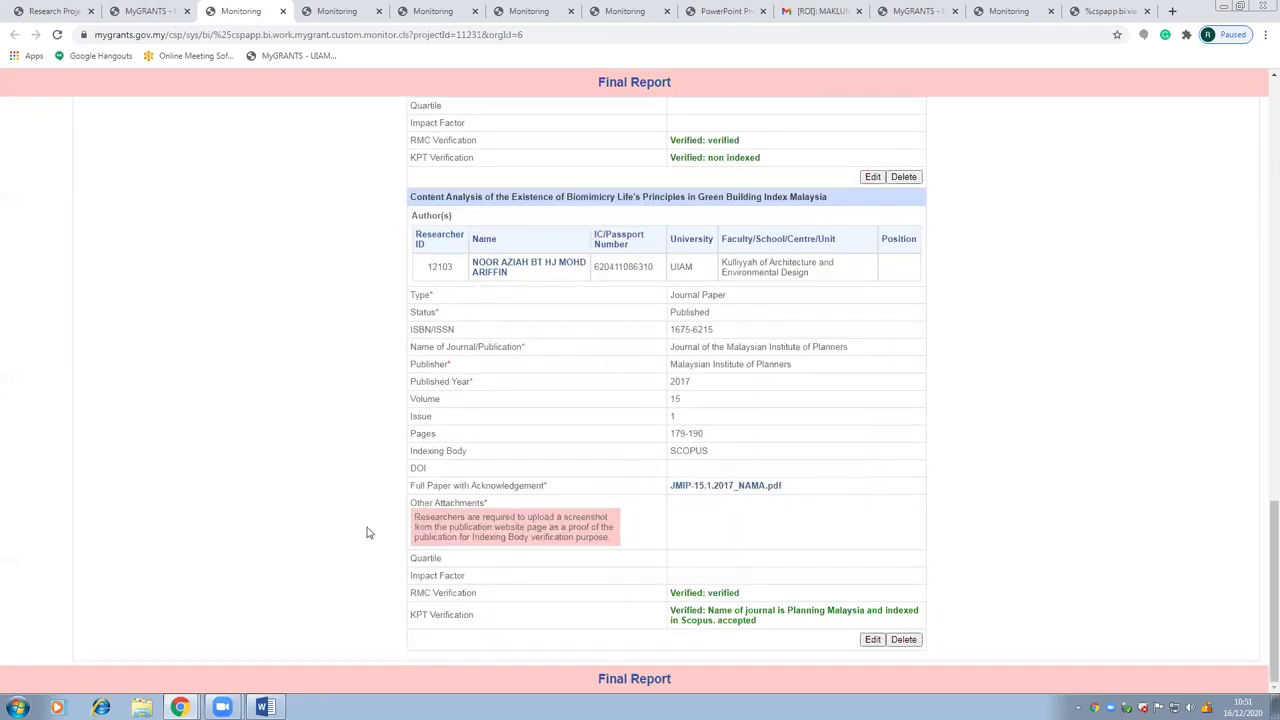
scroll(253, 531, up, 1)
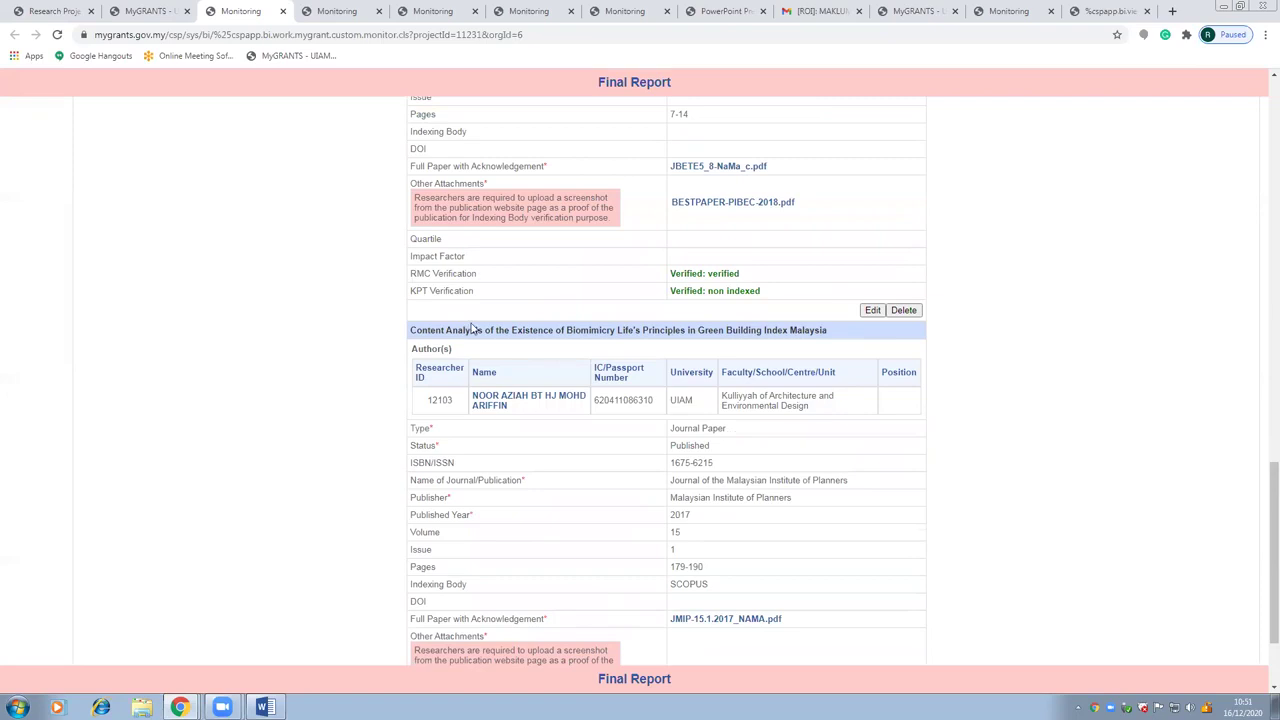
scroll(468, 345, up, 1)
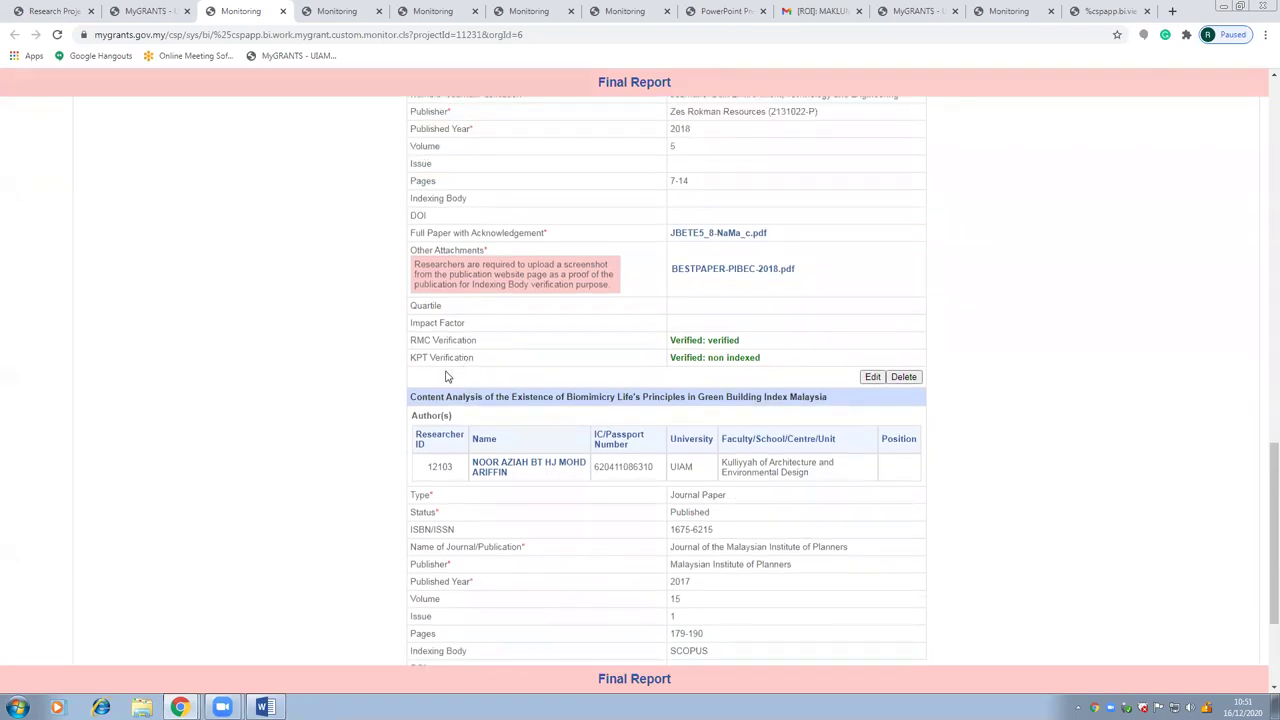
scroll(447, 376, up, 5)
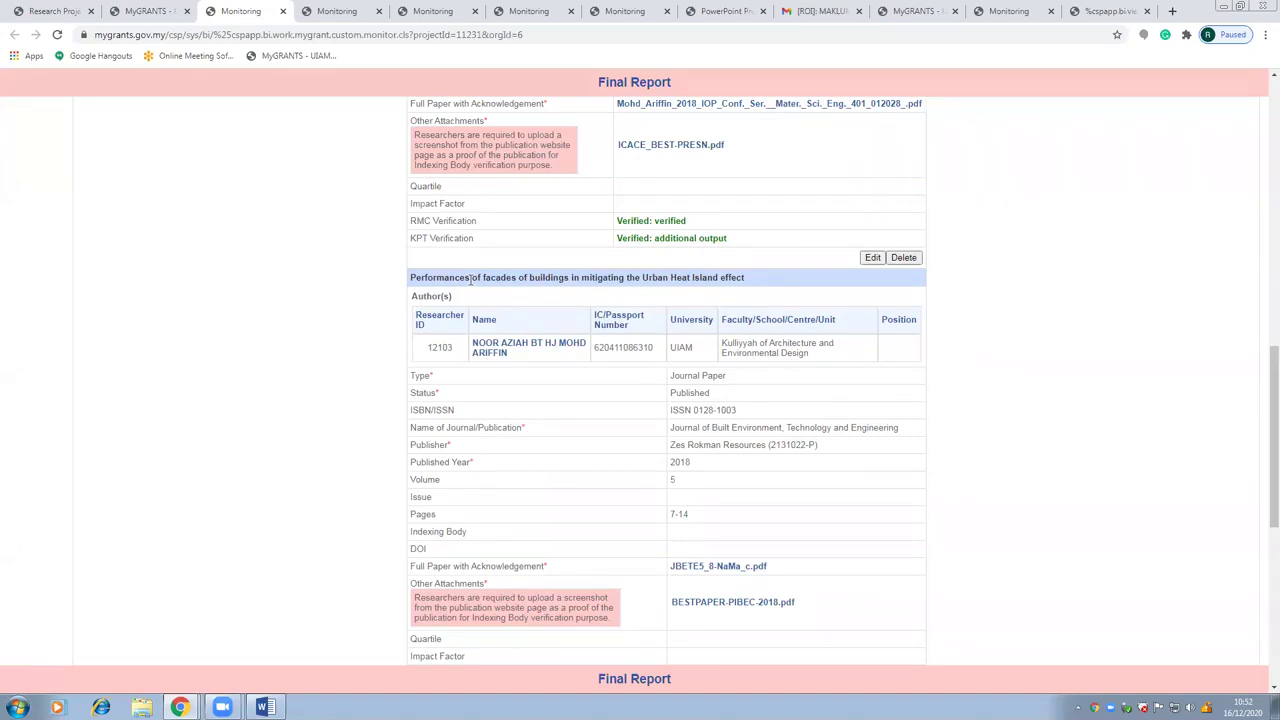
scroll(357, 460, up, 15)
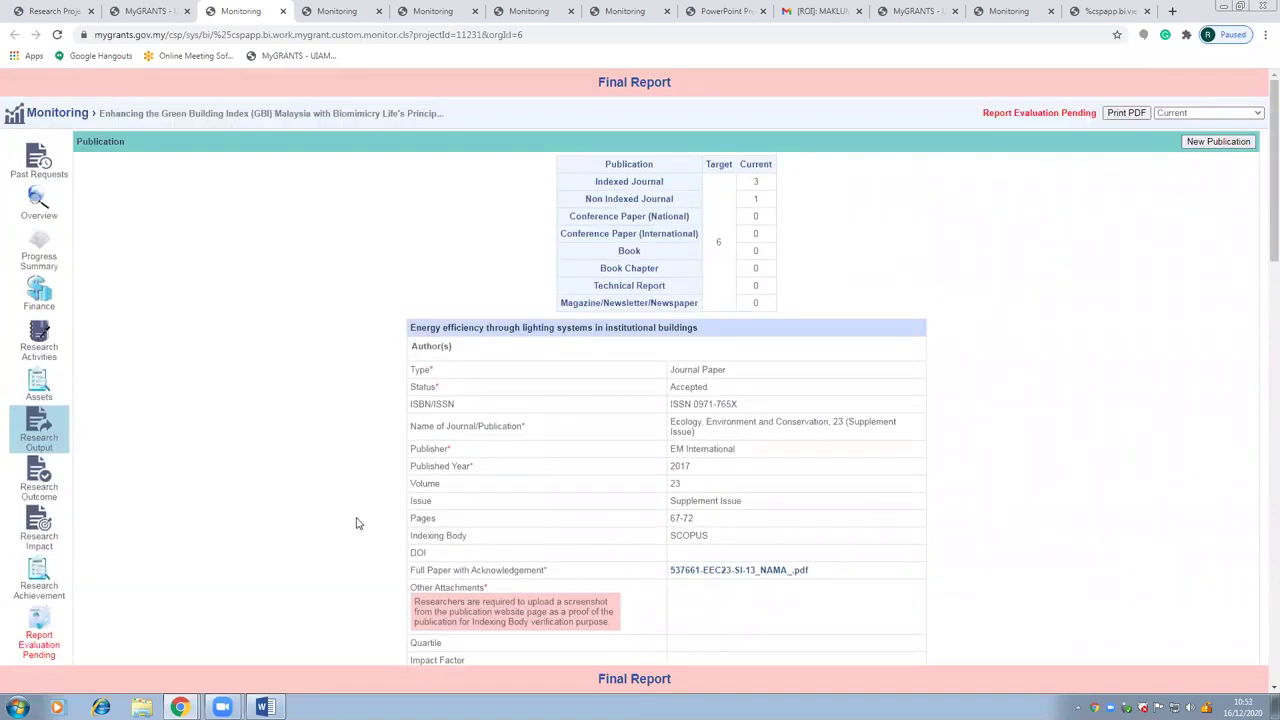
Return to the MyGRANTS ongoing projects list and search the FRGS final reports by another project leader's name
click(356, 9)
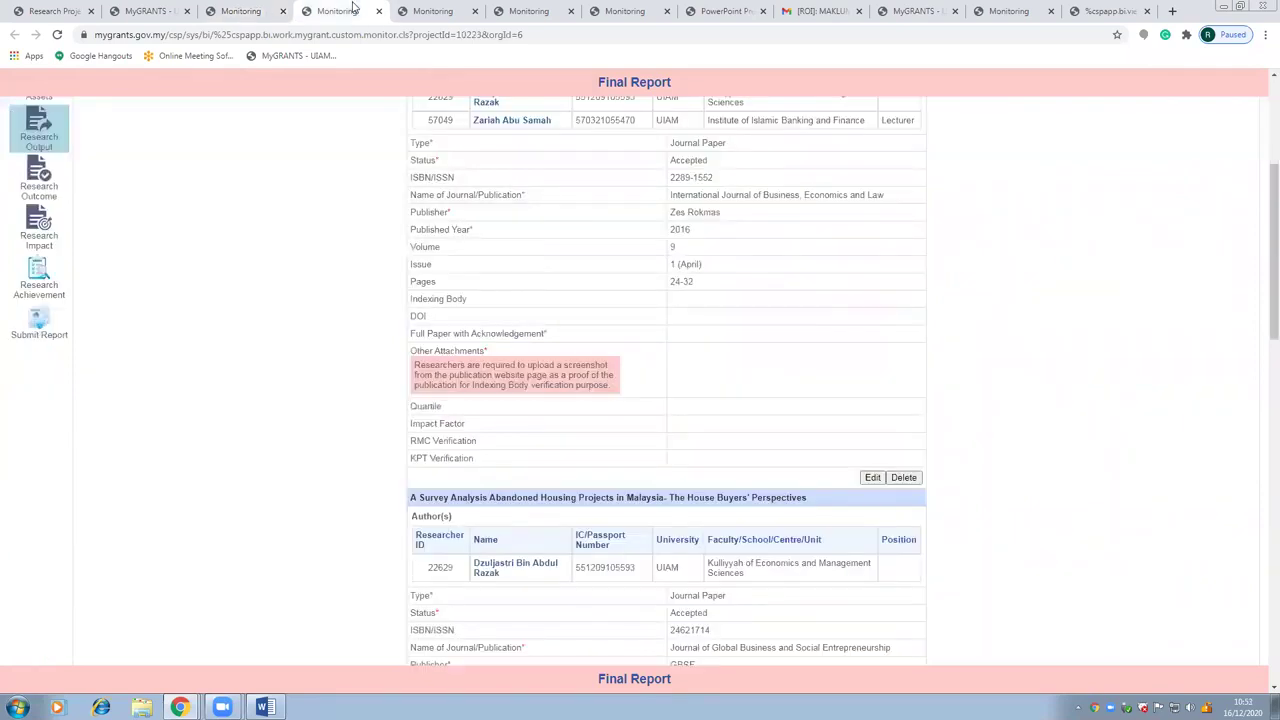
click(160, 9)
double_click(857, 185)
text(zahirul)
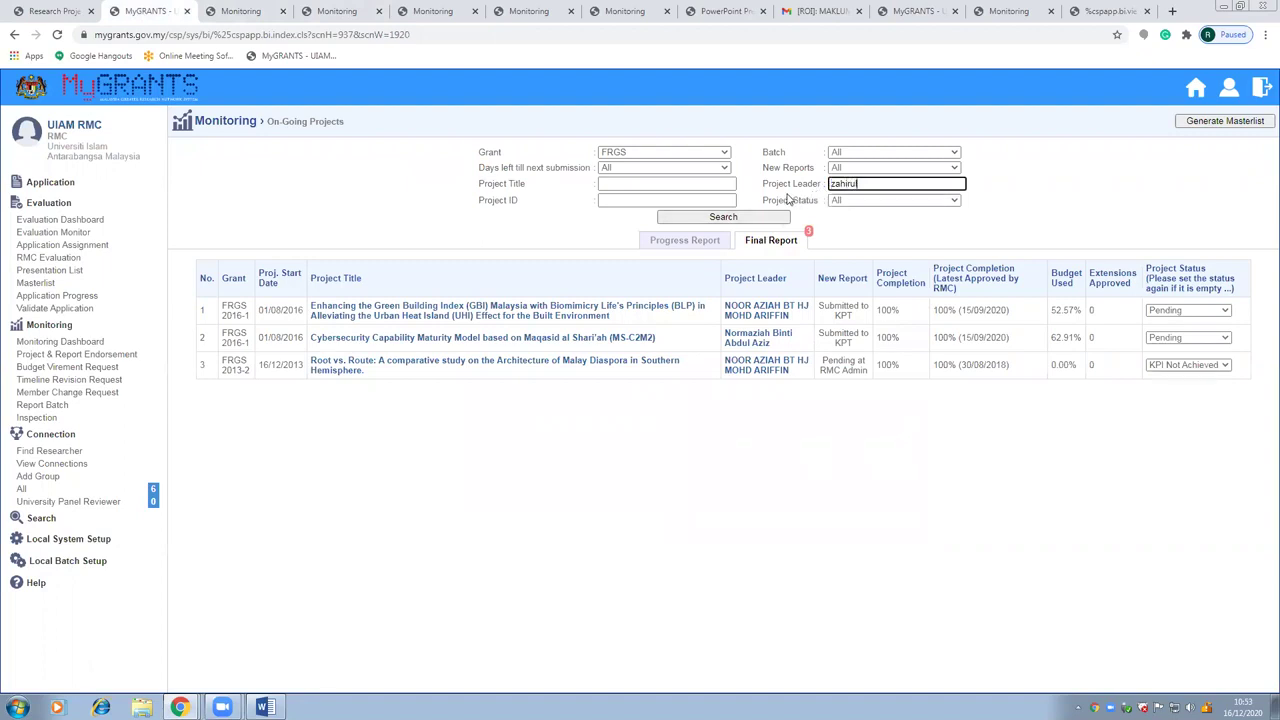
click(760, 217)
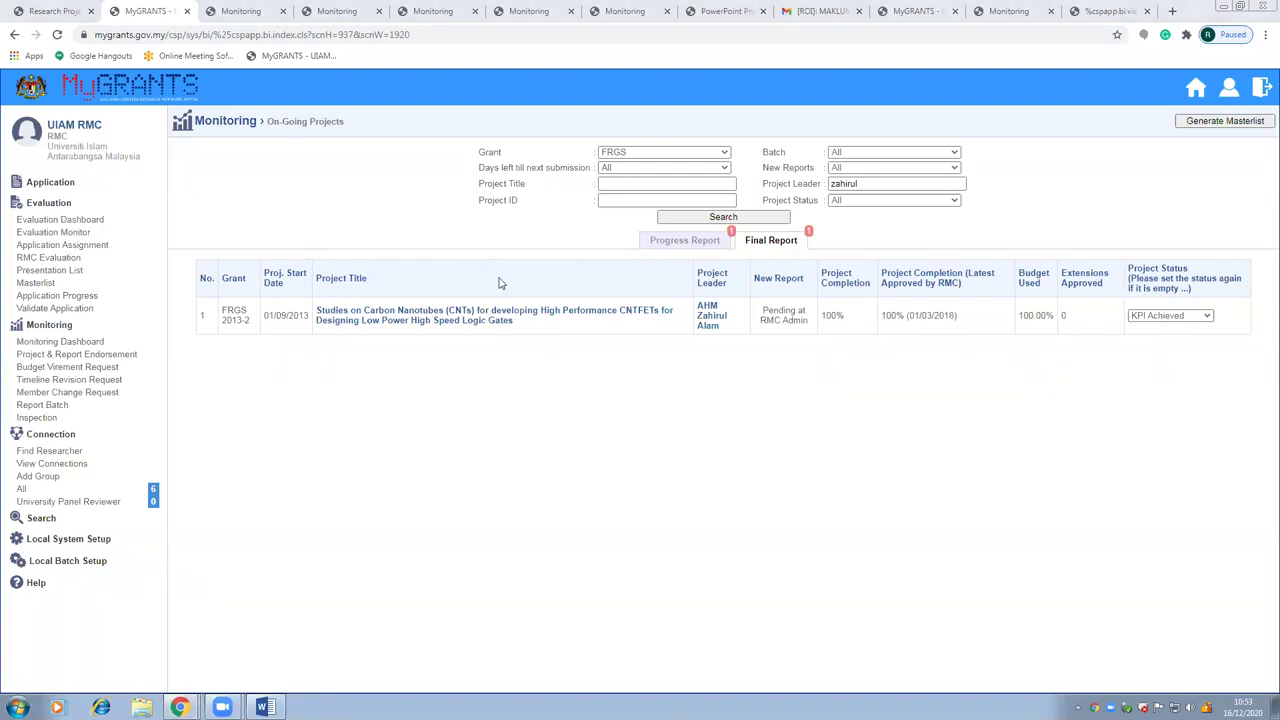
Search the final reports by a different project leader's name and open the 2,4-Disubstituted-1,3 Thiazole Amino Acid project
drag(876, 184, 816, 185)
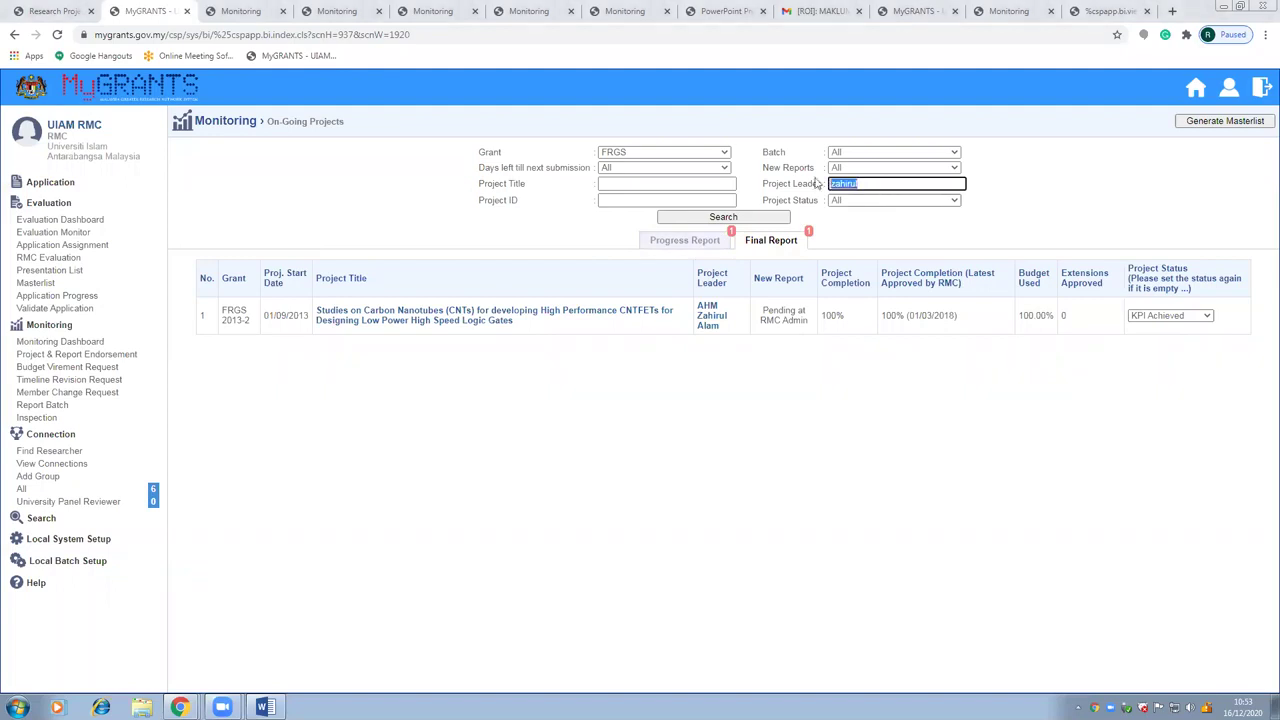
text(ziana)
click(766, 216)
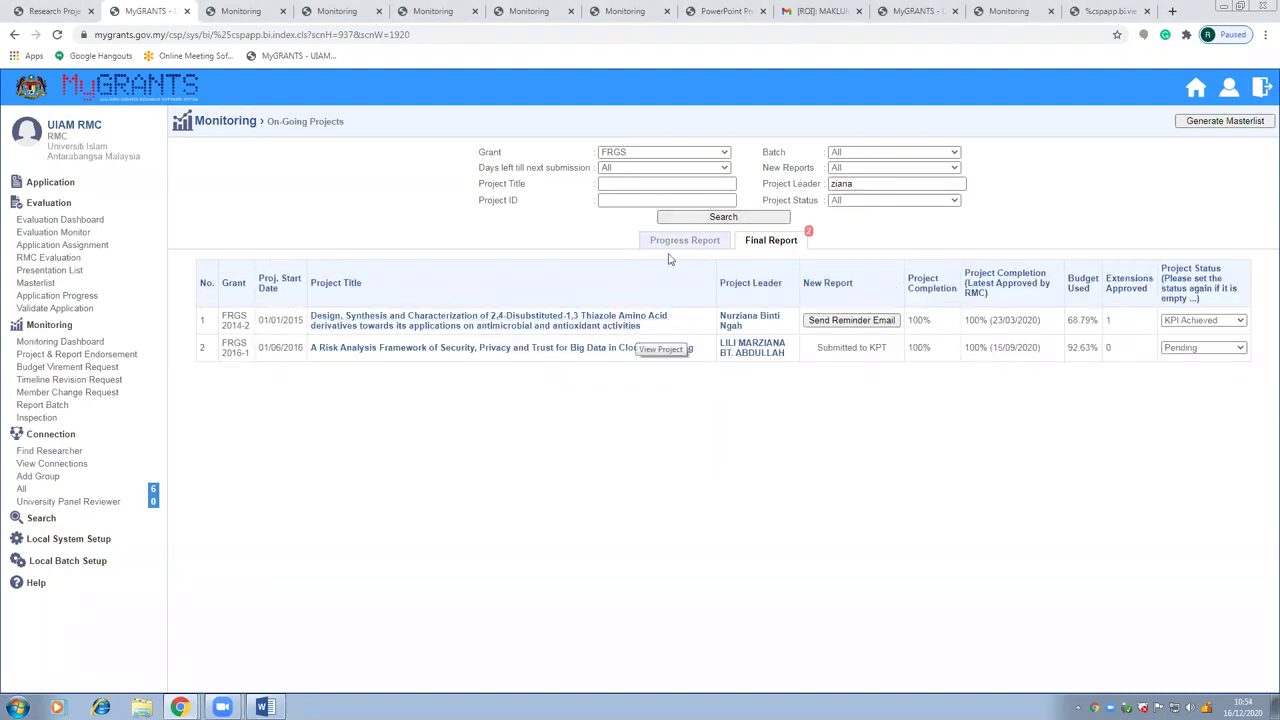
click(620, 320)
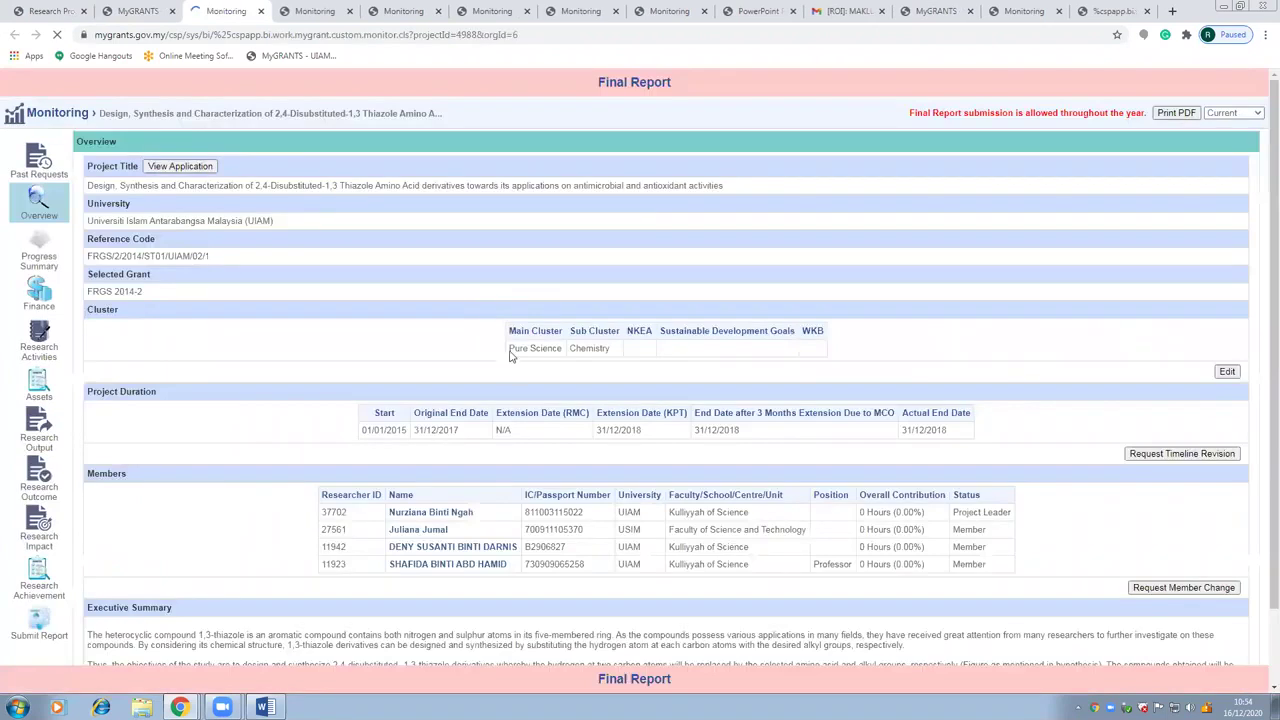
Show the thiazole project's Talent records under Research Output and check the graduate research assistant's details
scroll(514, 374, down, 2)
scroll(508, 328, up, 1)
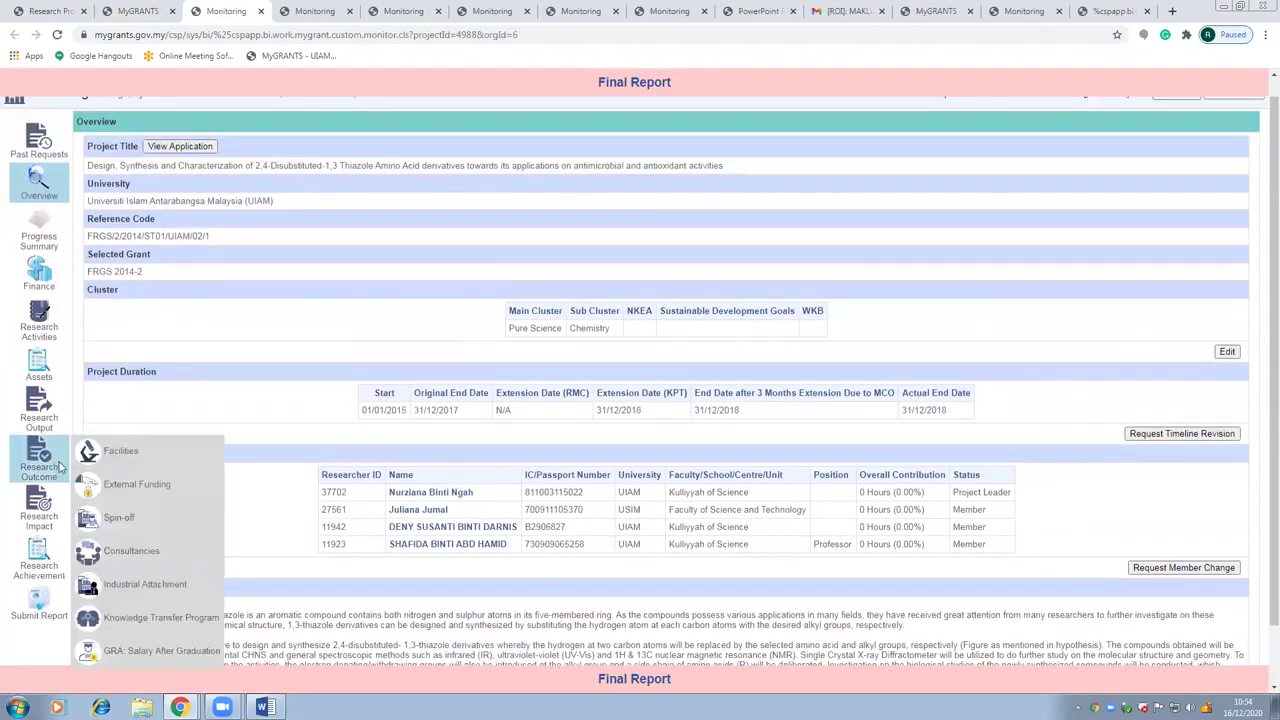
click(93, 401)
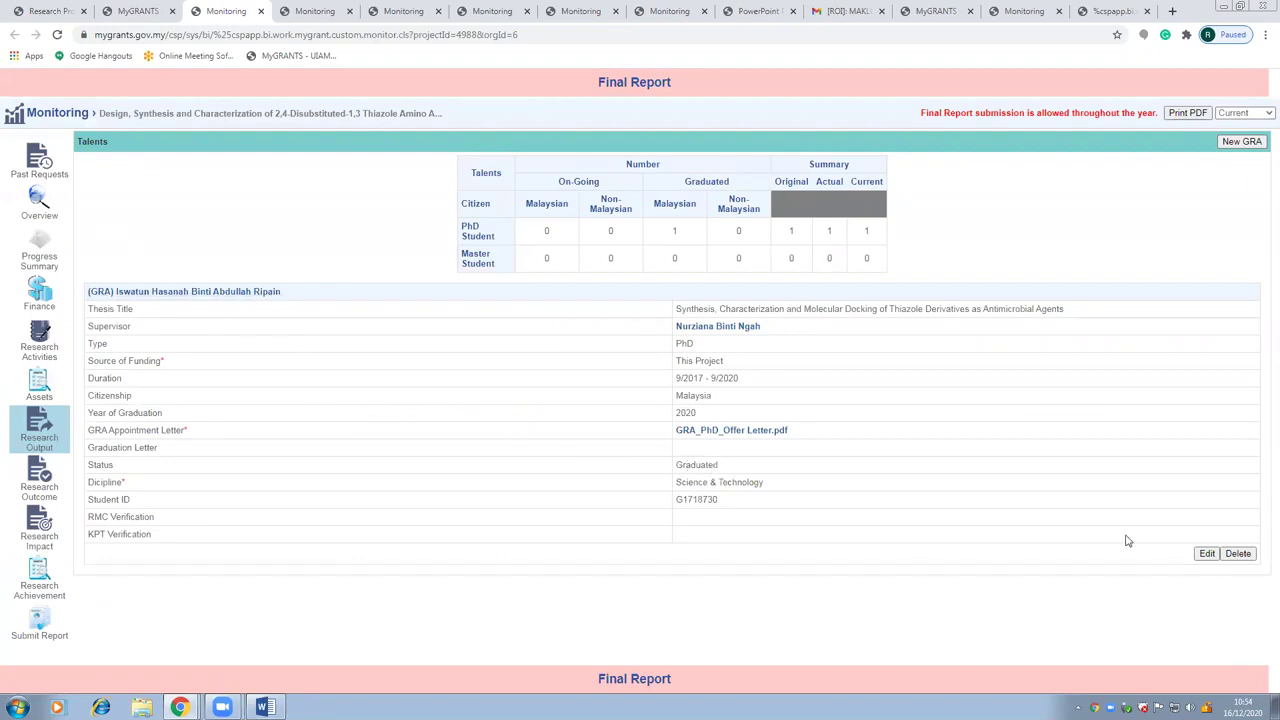
click(1200, 556)
click(1204, 581)
Open the graduate research assistant's user profile, review the Personal Info in its own window, and go back to the thiazole report
click(232, 294)
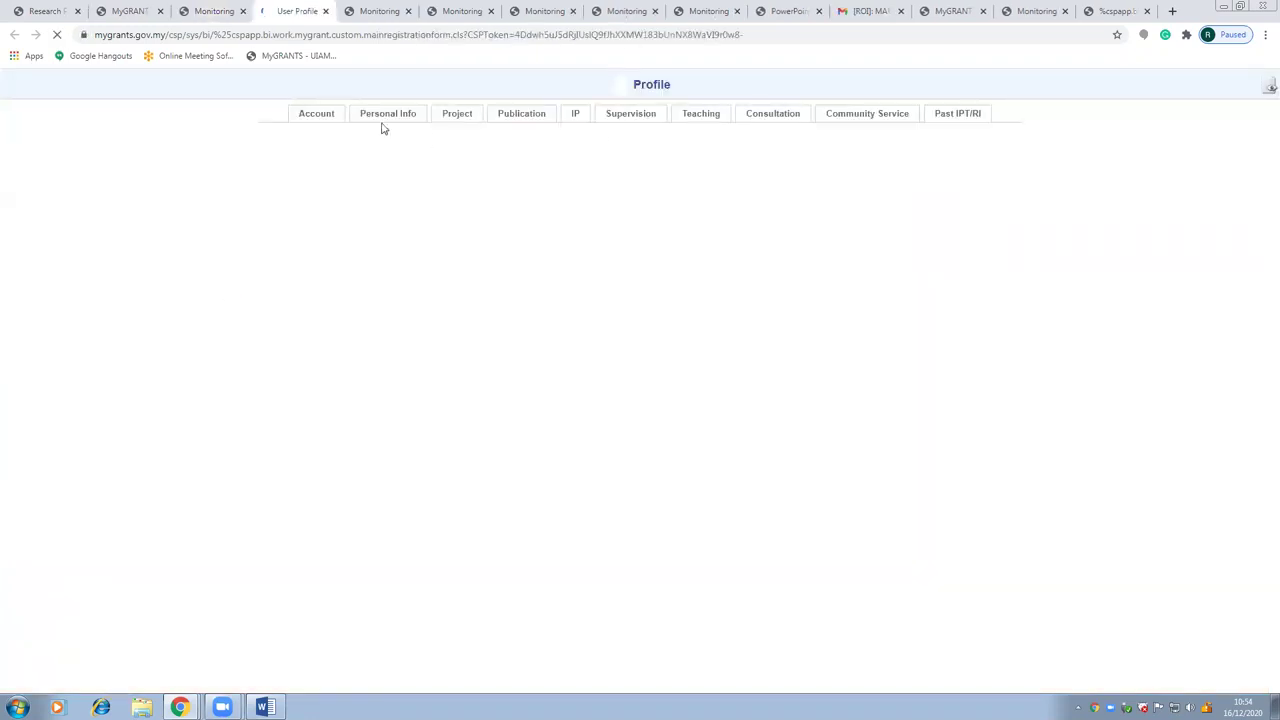
click(477, 268)
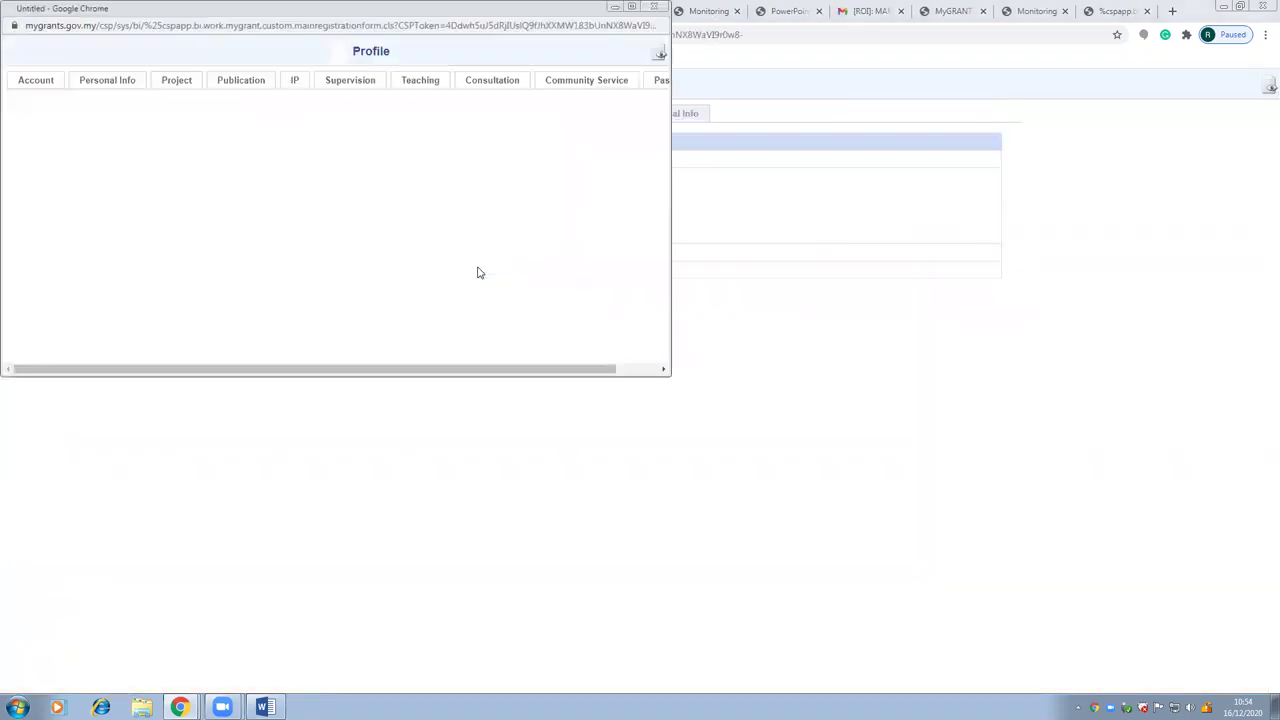
drag(311, 14, 583, 119)
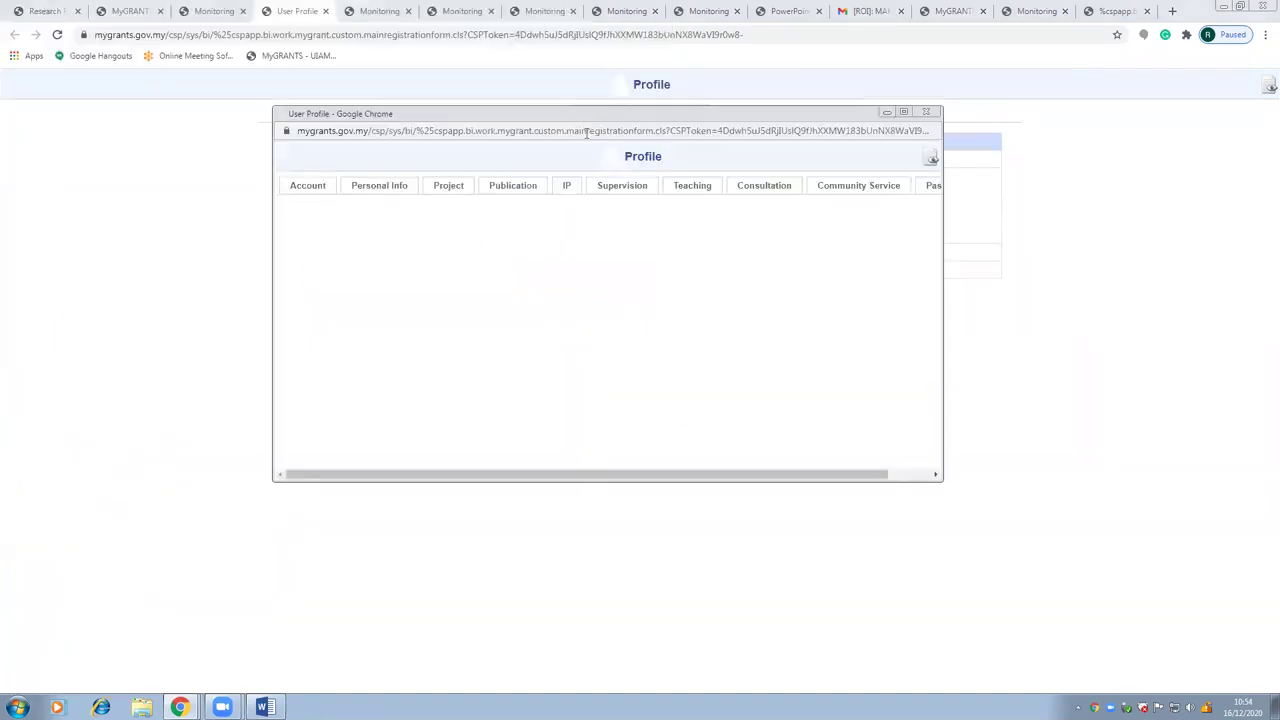
click(627, 188)
scroll(540, 400, down, 1)
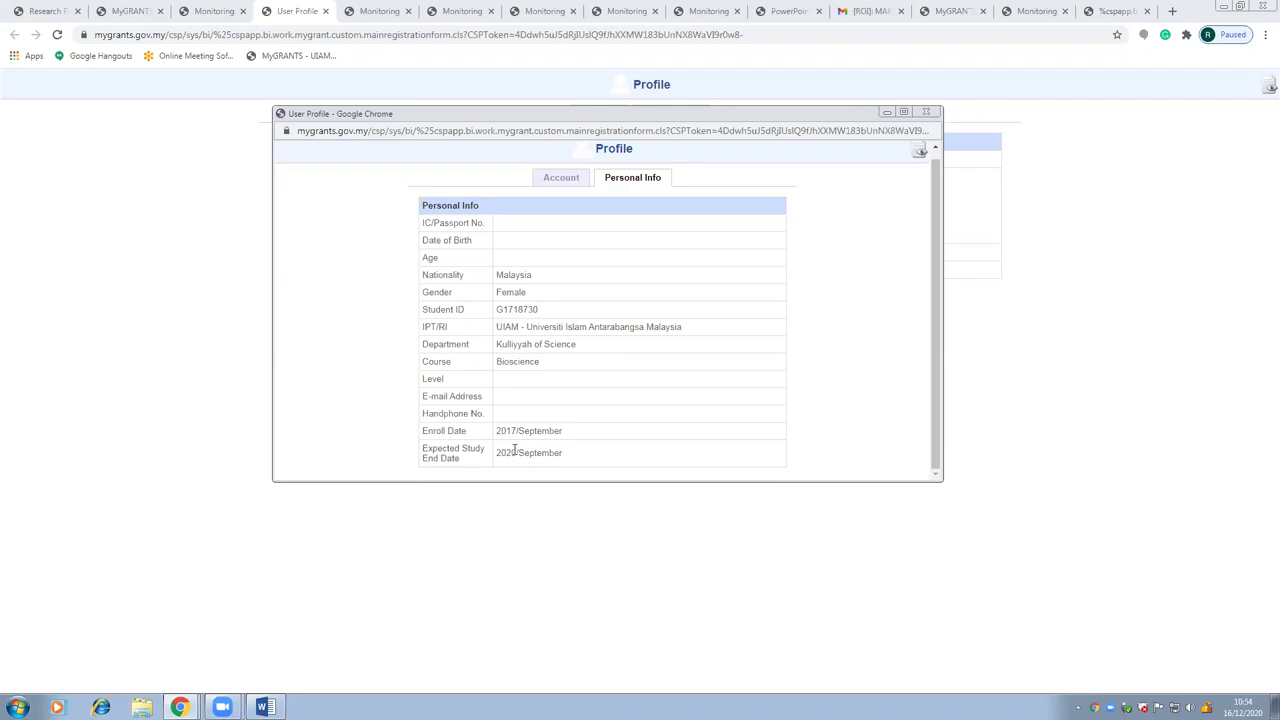
click(927, 113)
click(201, 10)
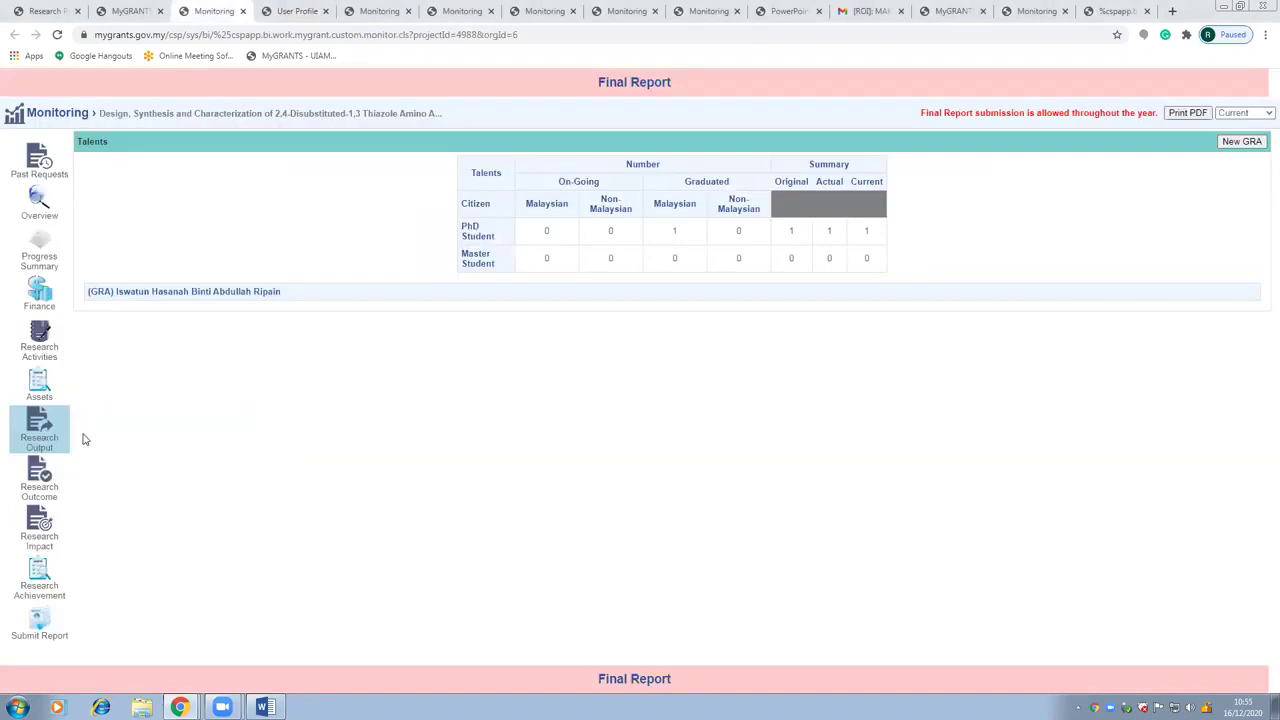
Expand the graduate research assistant's Talent record to review the appointment letter, graduation letter and status
click(48, 436)
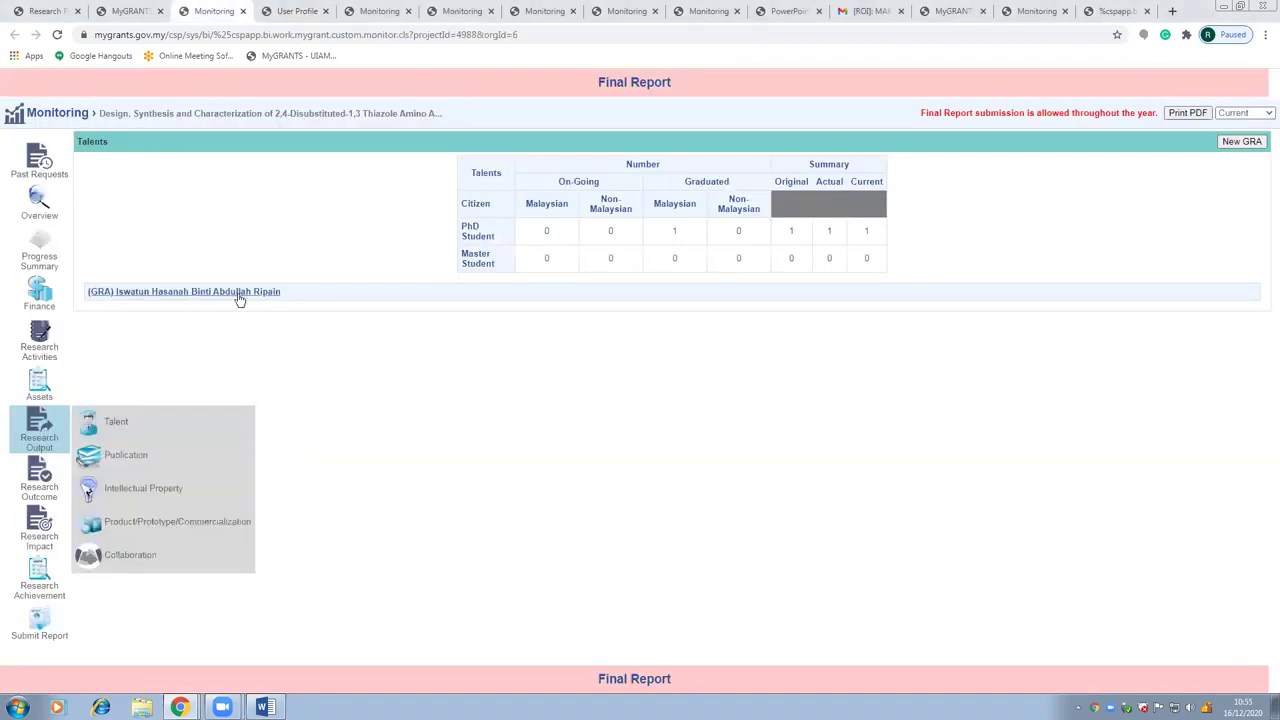
click(276, 293)
click(271, 302)
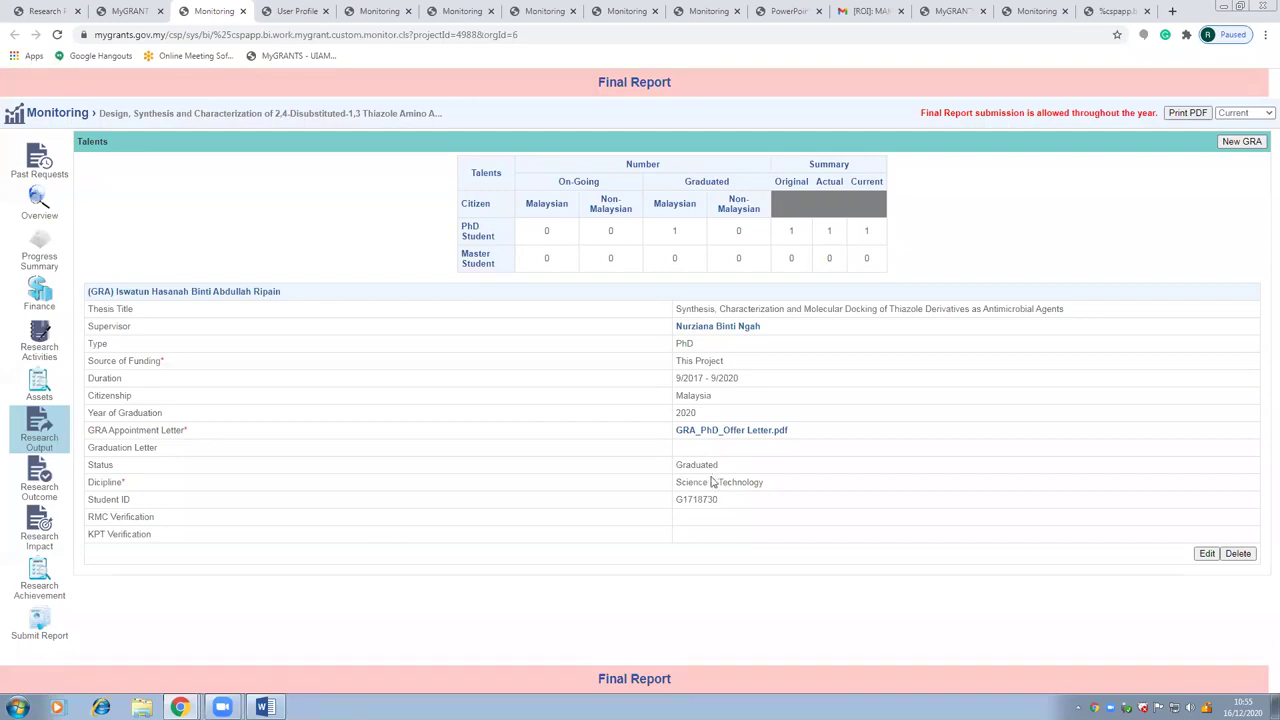
Search the monitoring list by another project leader's name and open the lung cancer respiratory sounds final report, acknowledging its notification
key(ctrl+shift+Tab)
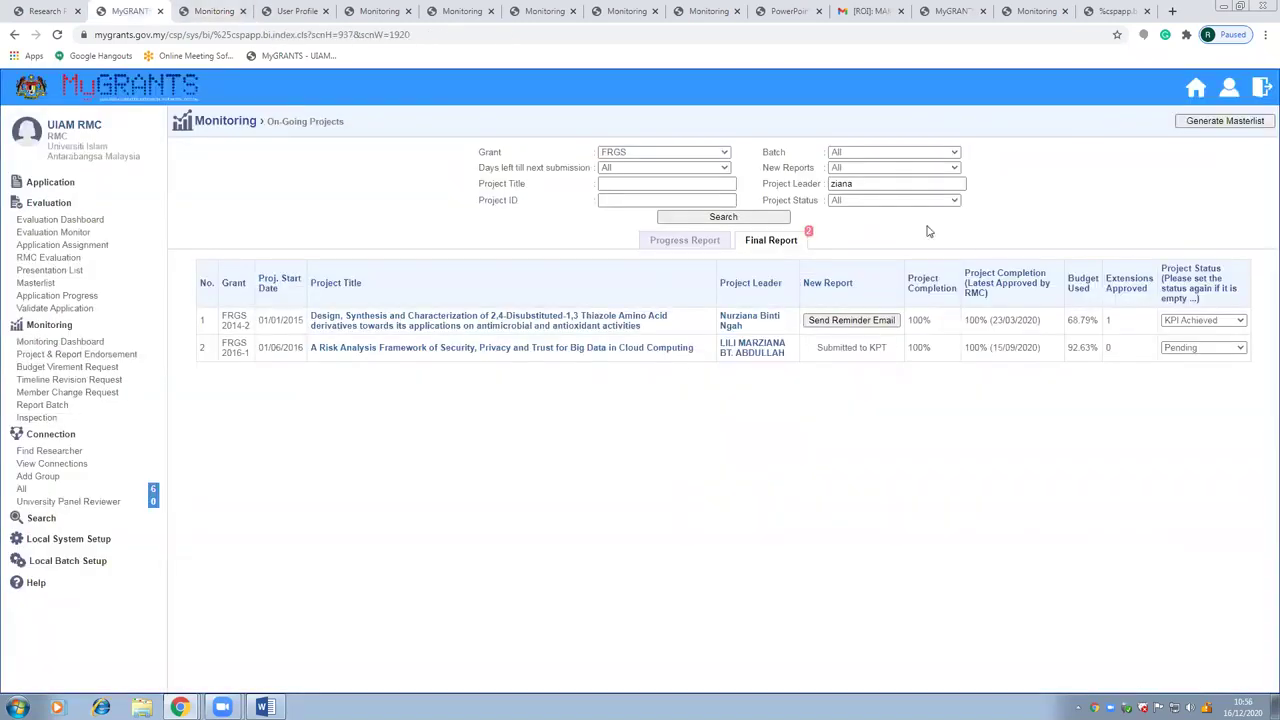
double_click(878, 187)
text(noreha)
click(760, 217)
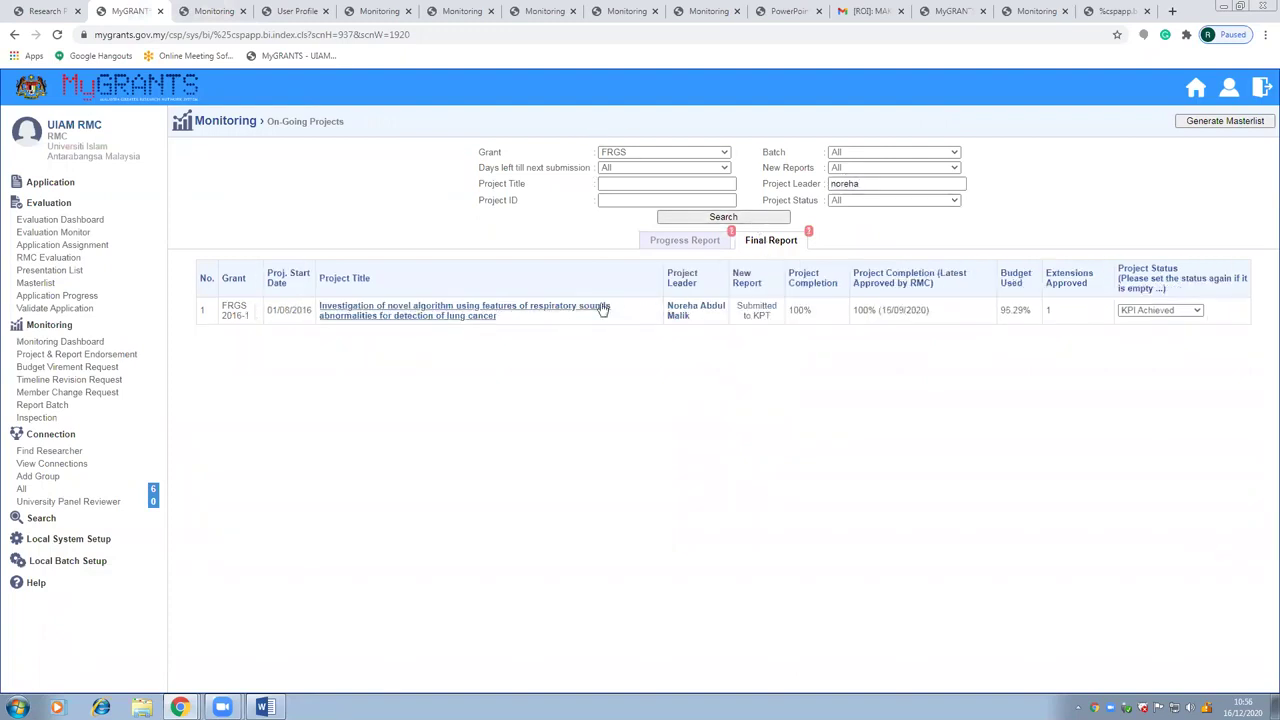
click(603, 310)
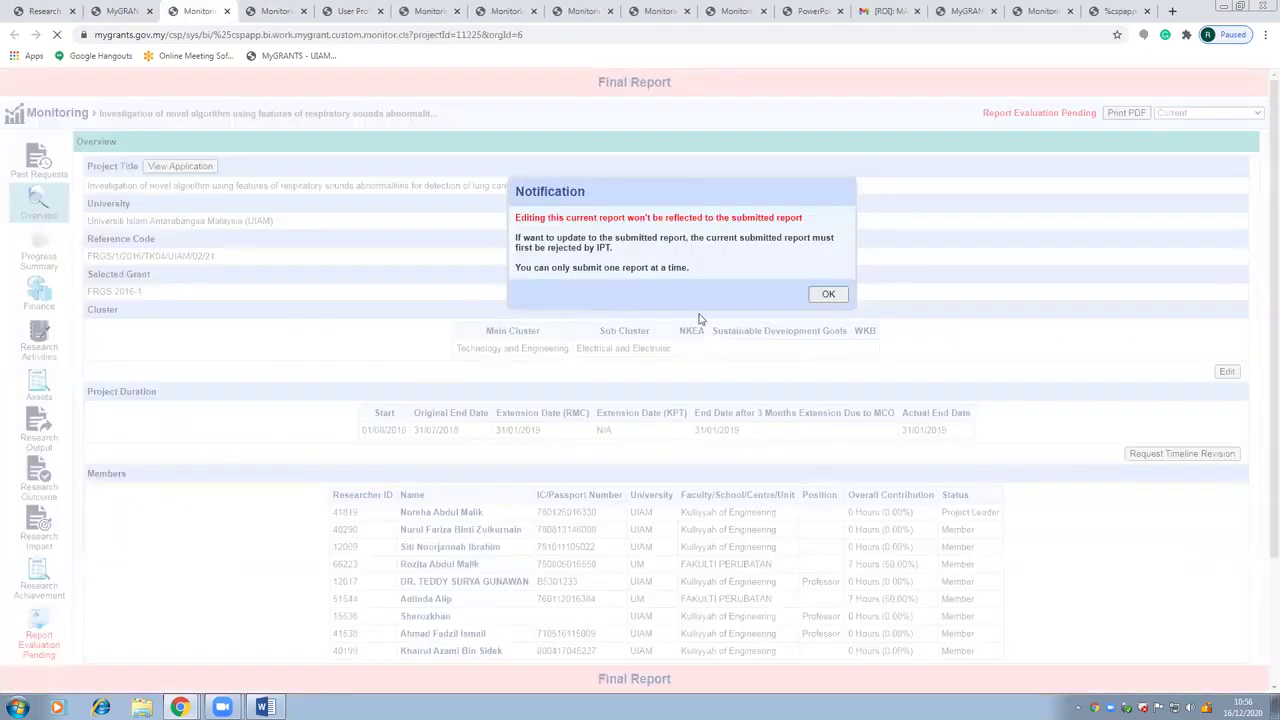
click(828, 294)
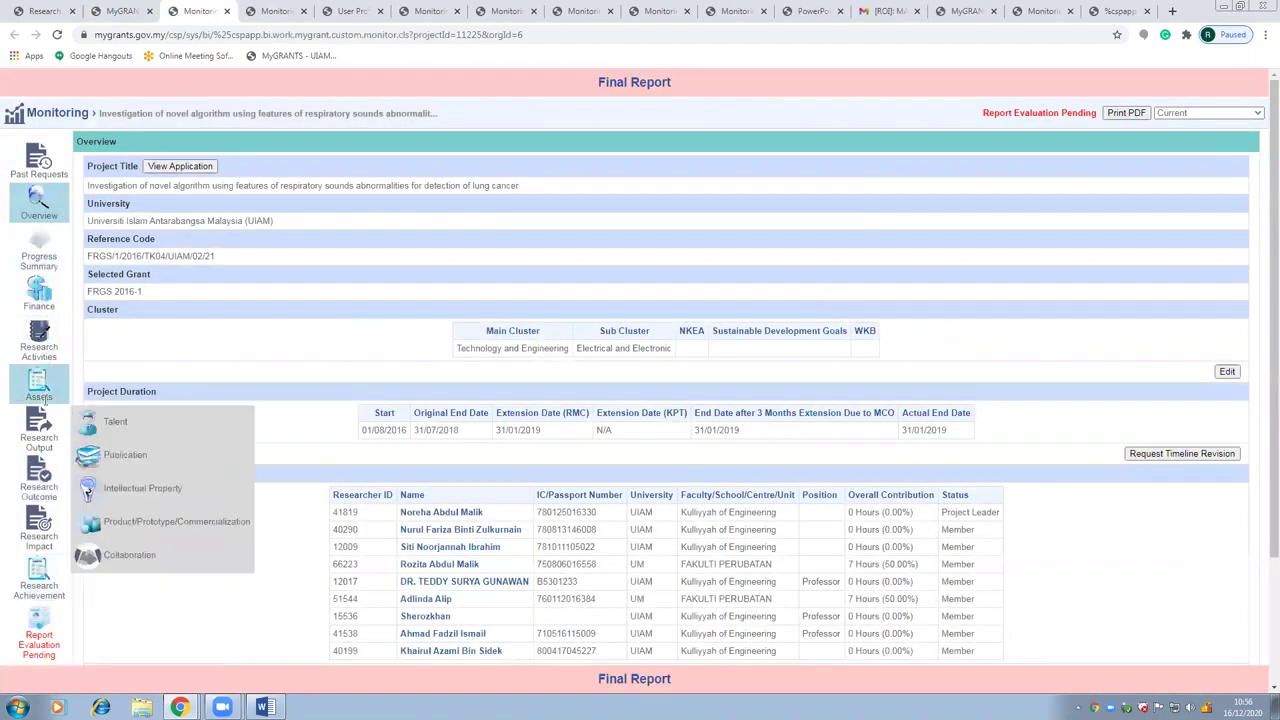
Examine the lung cancer project's Talent records under Research Output, comparing both assistants' appointment duration, letters, status and RMC verification with the summary table
click(128, 436)
scroll(323, 480, down, 2)
scroll(323, 480, down, 1)
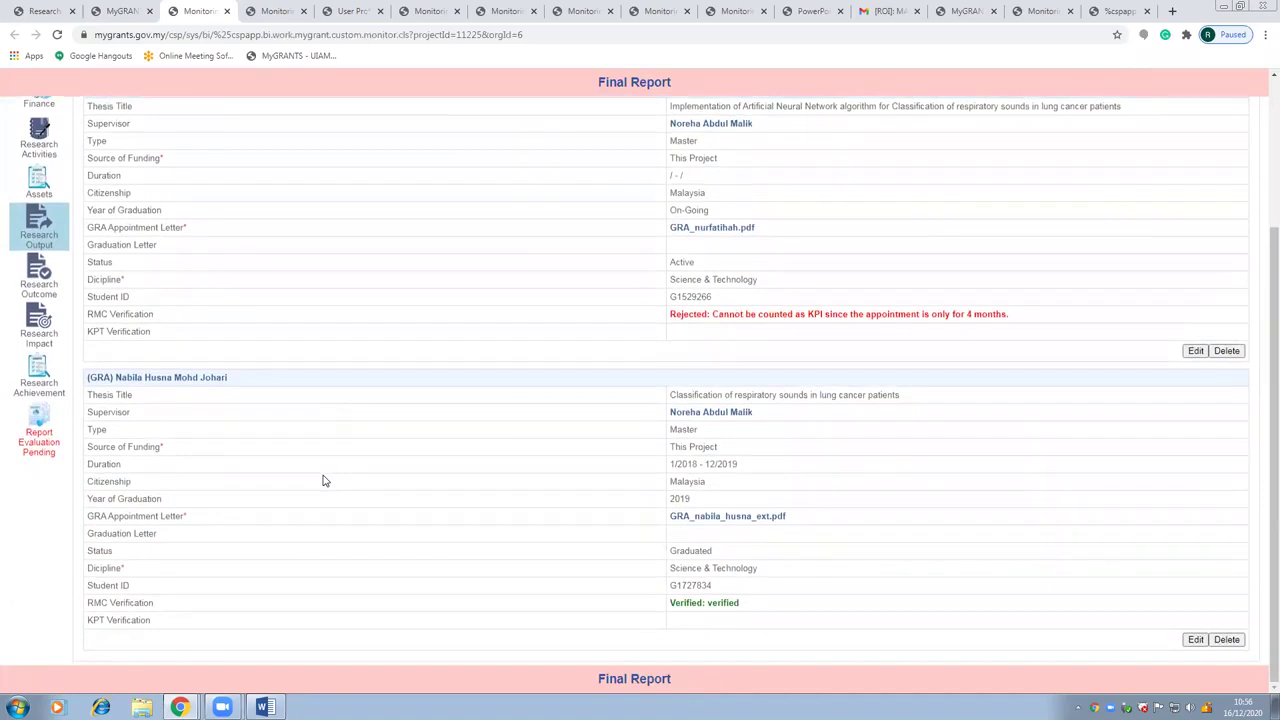
scroll(323, 480, up, 3)
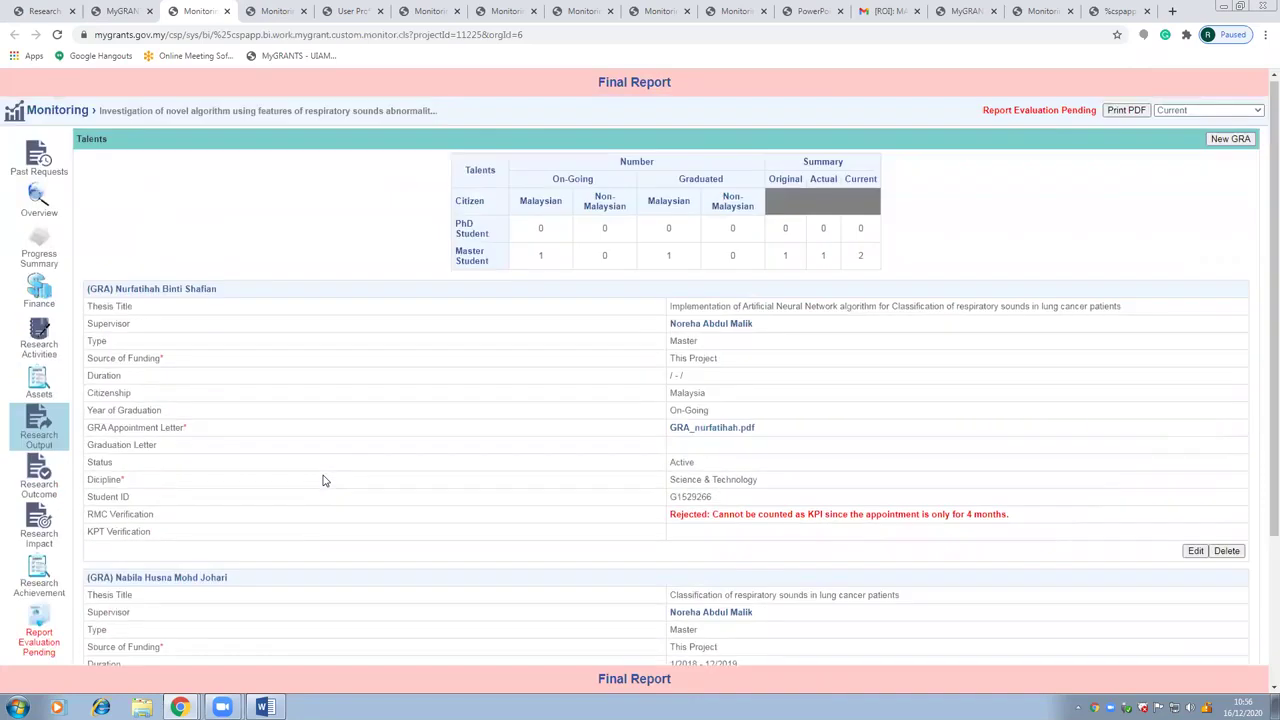
scroll(324, 480, down, 3)
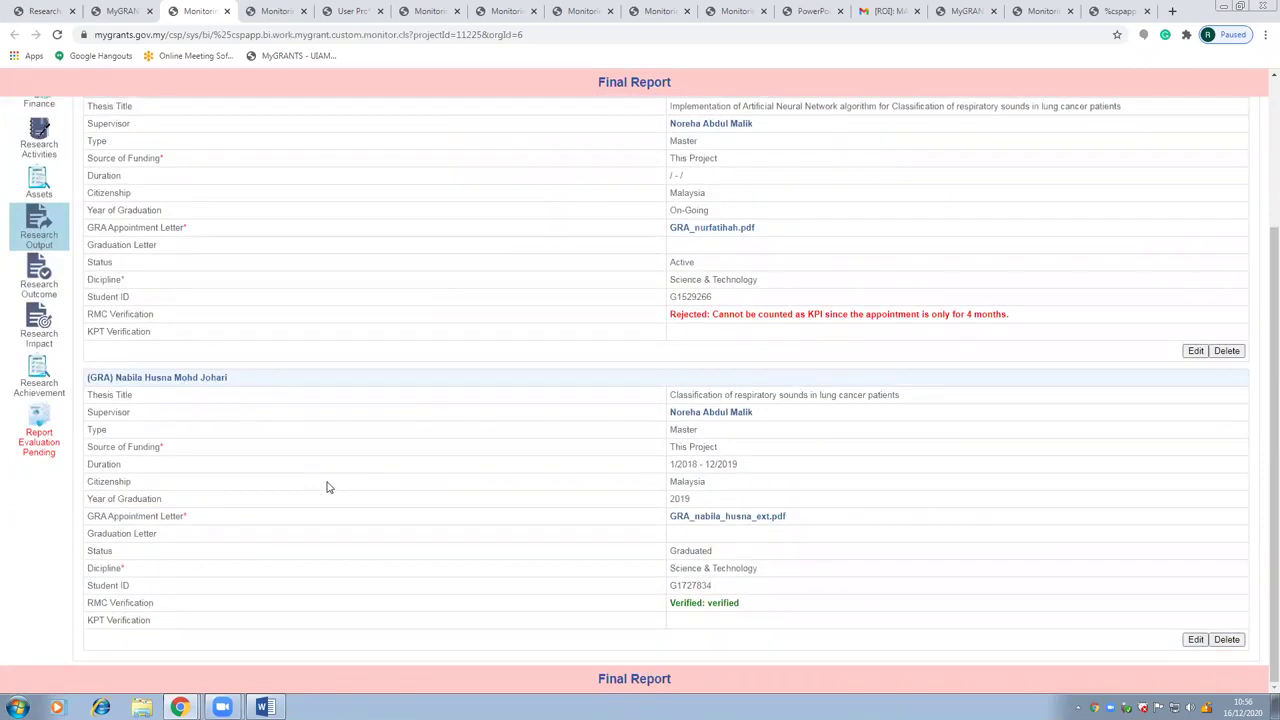
scroll(326, 487, up, 1)
scroll(326, 487, down, 1)
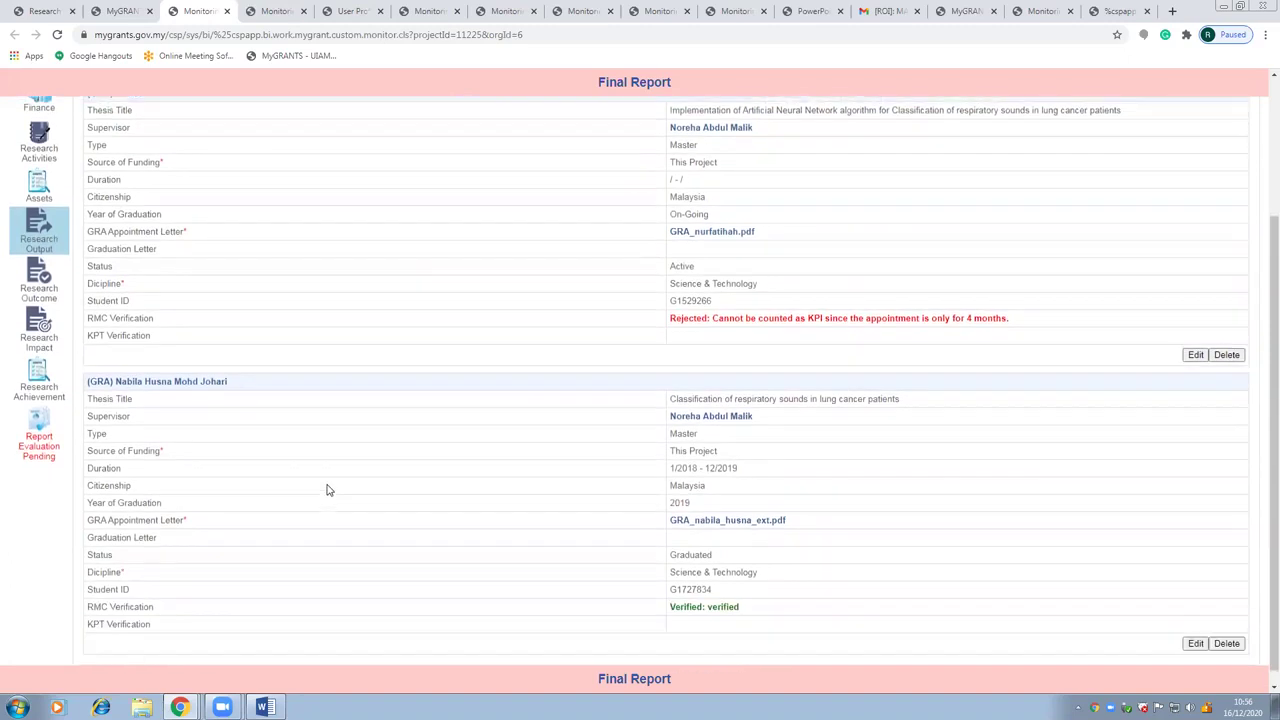
scroll(330, 492, up, 1)
scroll(329, 494, down, 1)
scroll(329, 494, up, 2)
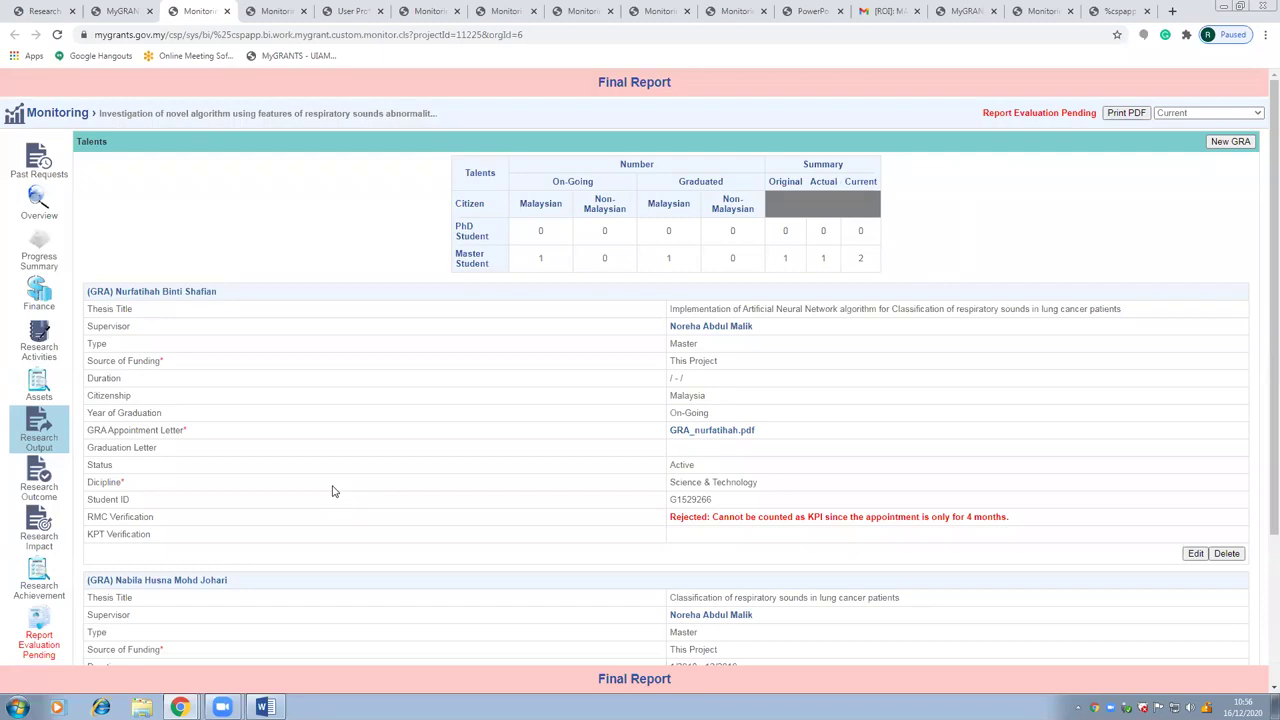
scroll(334, 491, down, 2)
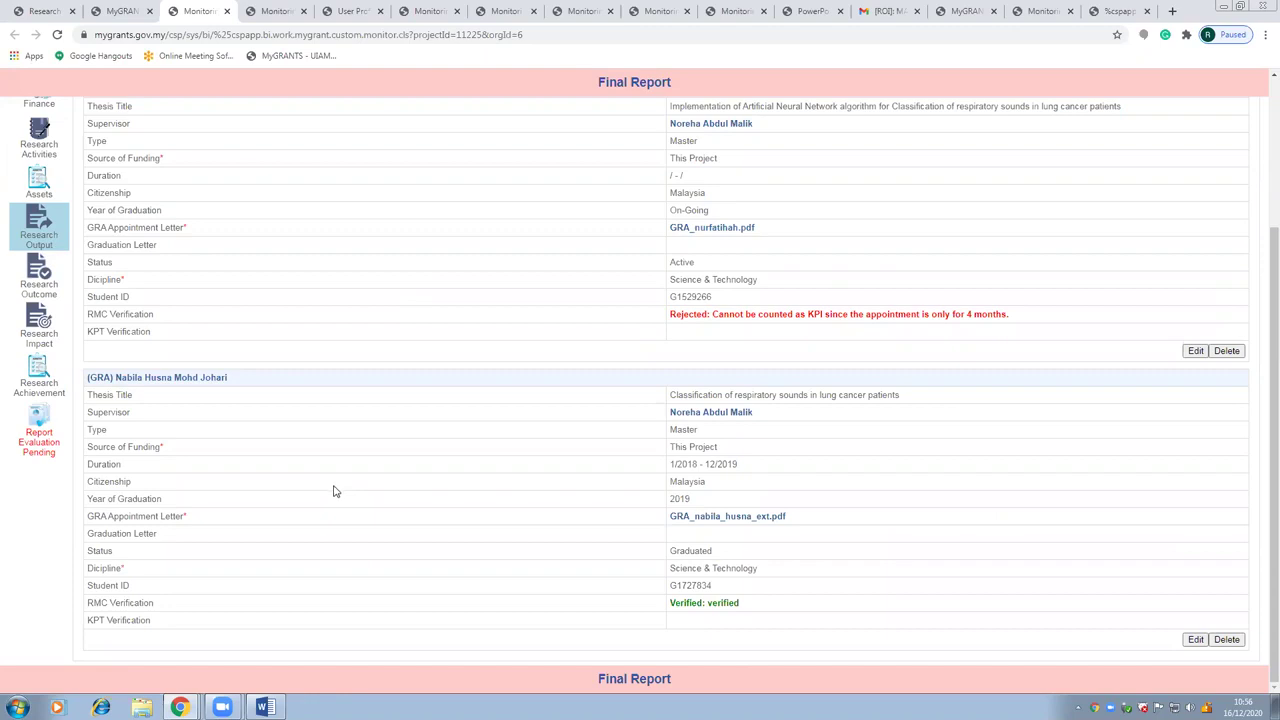
scroll(335, 491, up, 3)
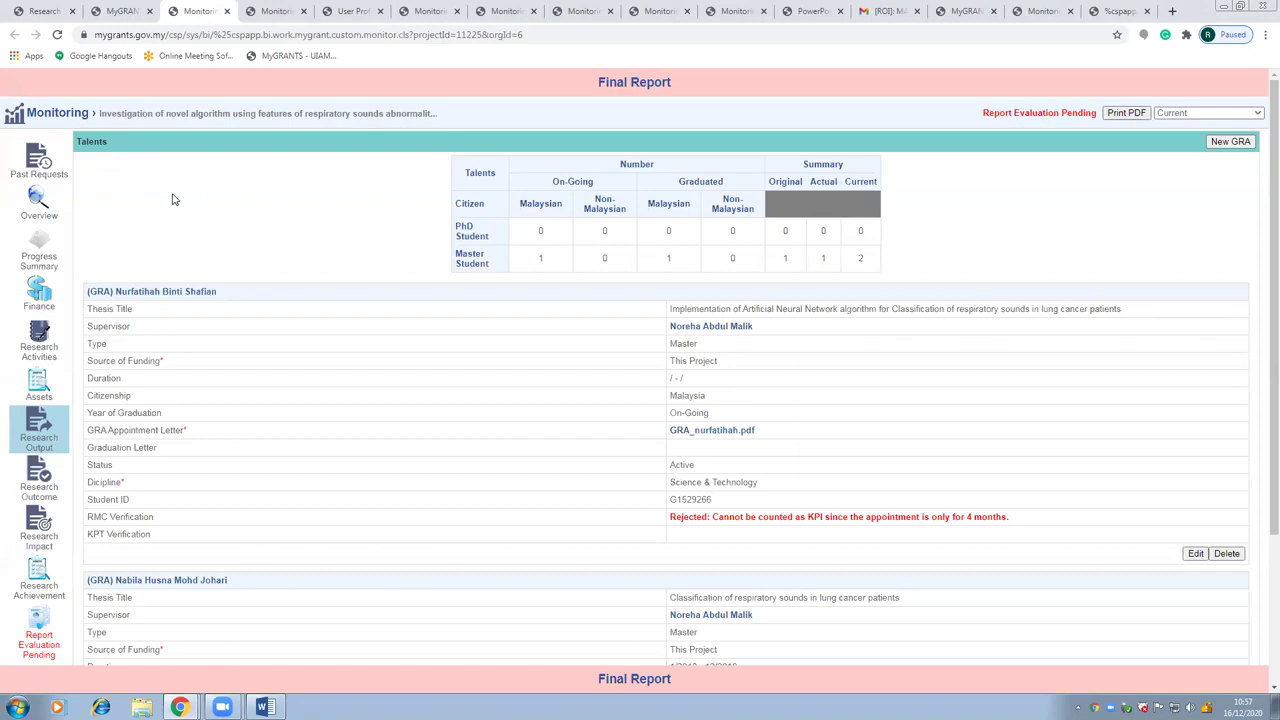
Return to the ongoing projects list and search for the final report of the next project leader by name
click(120, 11)
click(878, 184)
key(BackSpace)
key(BackSpace)
key(BackSpace)
key(BackSpace)
key(BackSpace)
key(BackSpace)
text(imad)
click(760, 218)
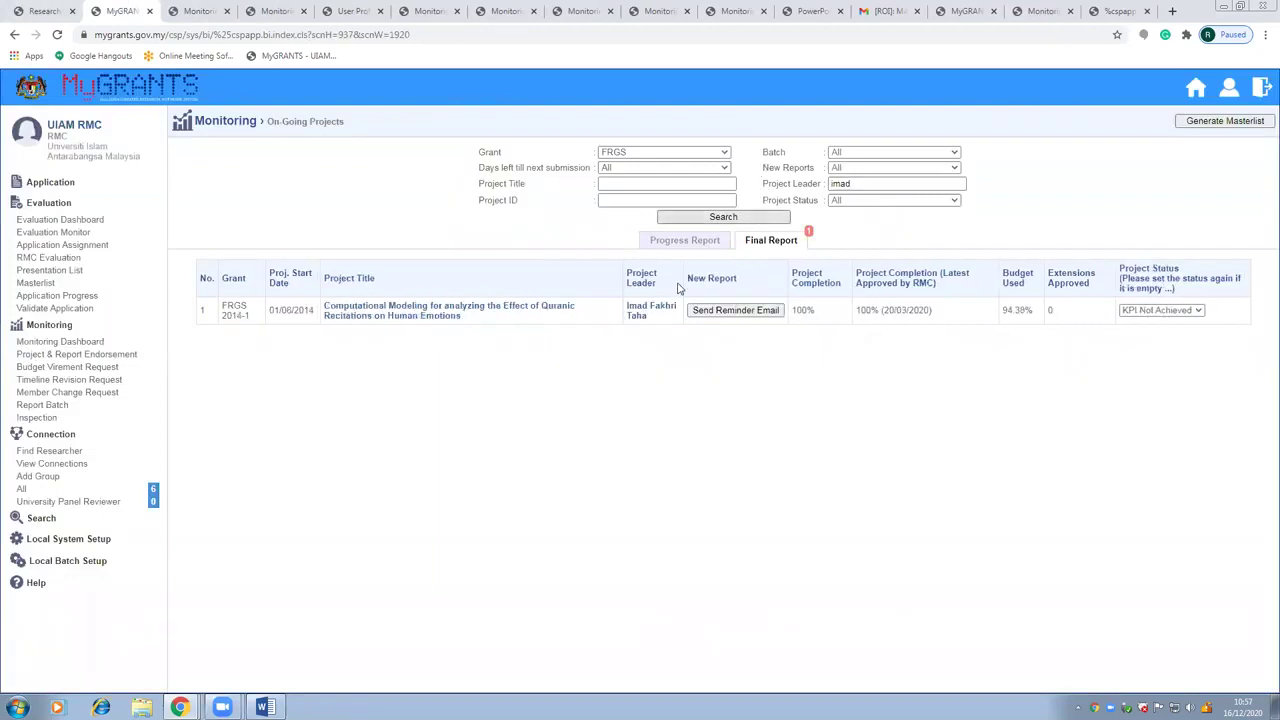
Open the final report of the Quranic recitations and human emotions project and display its Talent records under Research Output
click(508, 312)
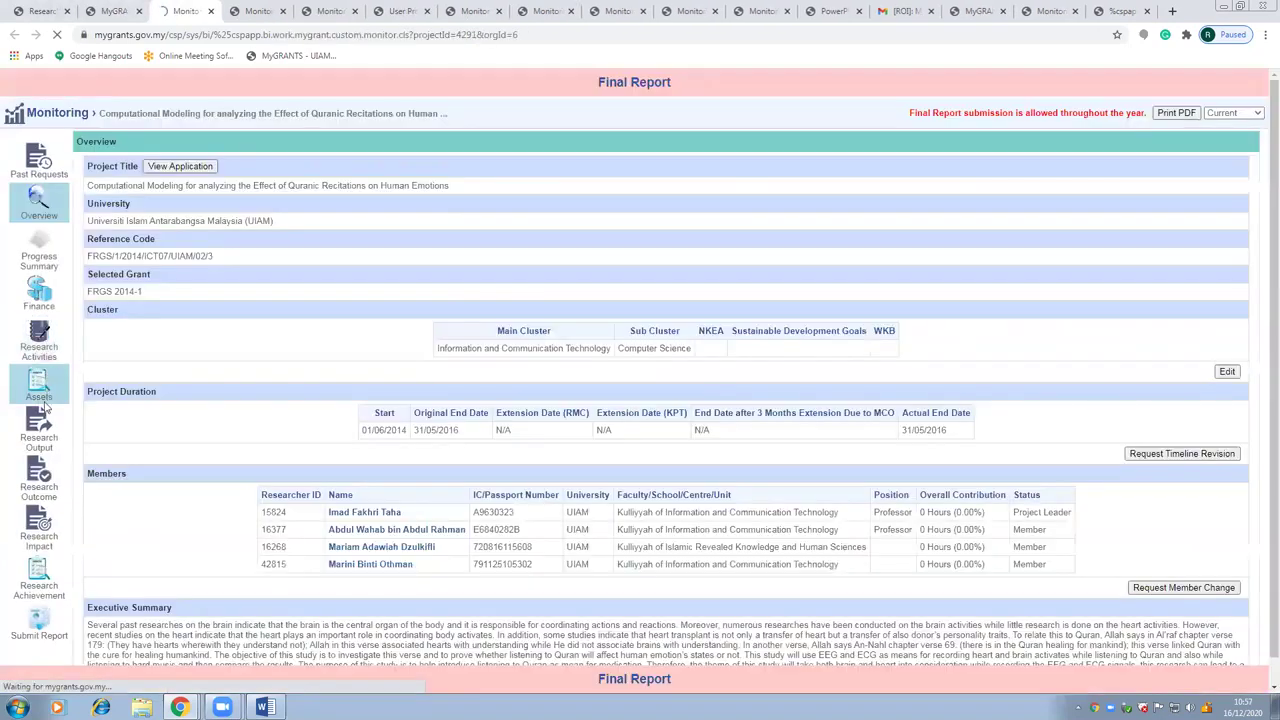
mouse_move(52, 440)
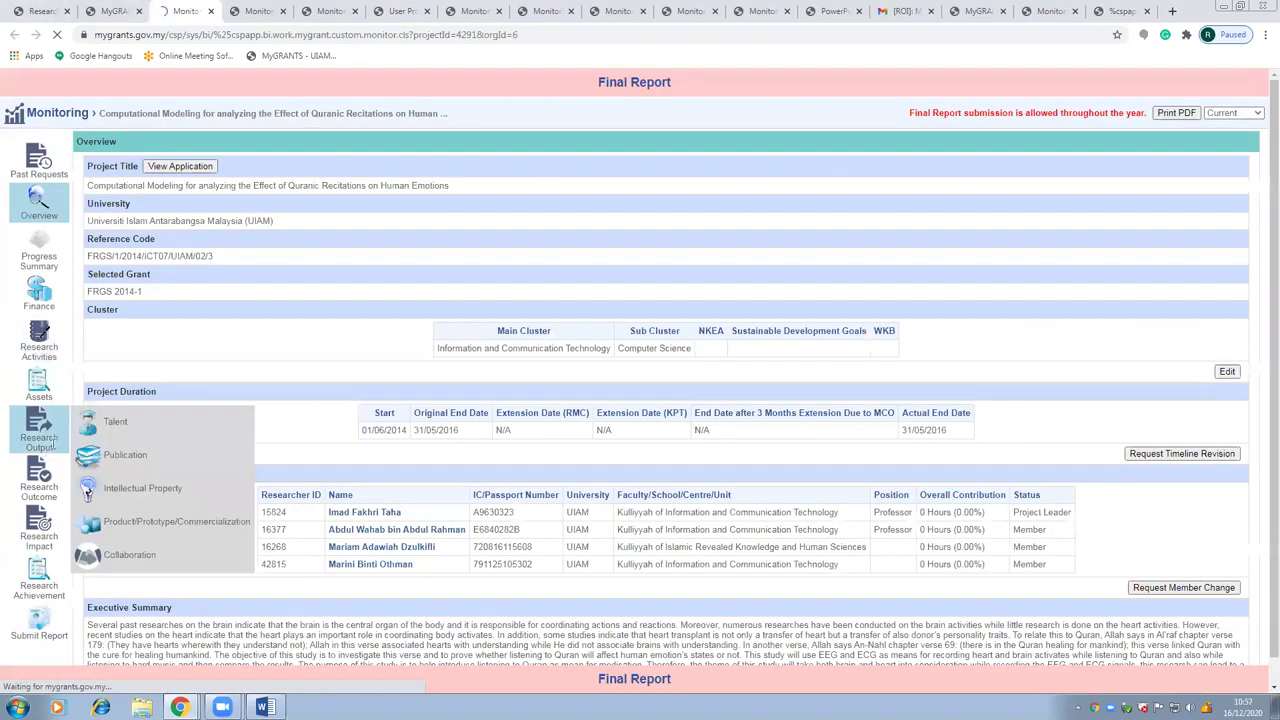
click(116, 424)
Compare the Master and PhD assistants' funding source, duration, letters, status and RMC verification with the talent summary table, and close the report
scroll(300, 465, down, 5)
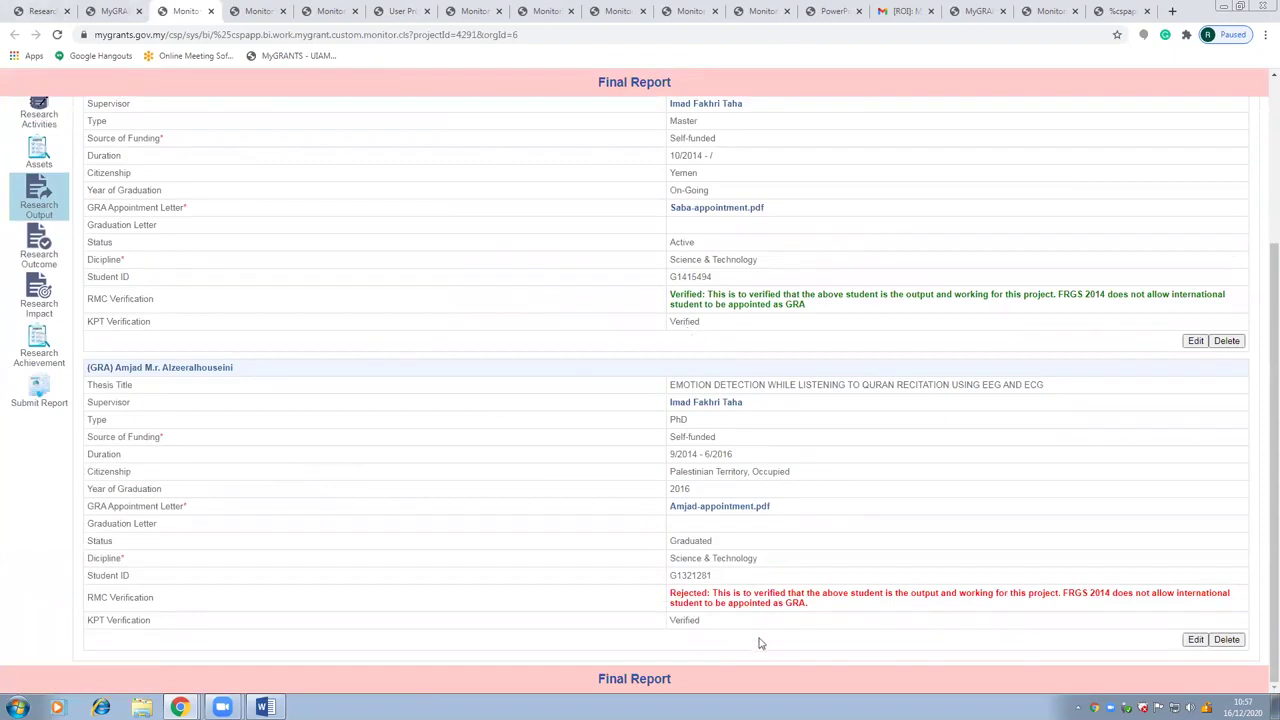
scroll(760, 640, up, 2)
scroll(760, 634, up, 1)
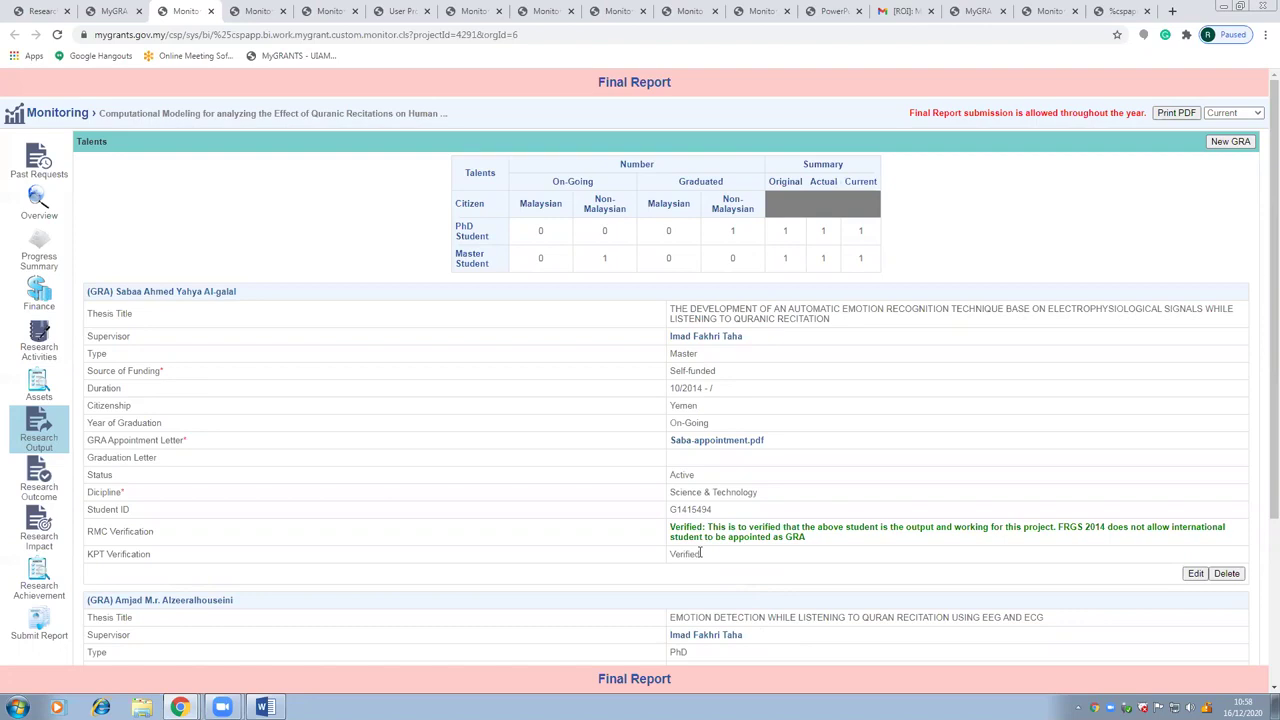
scroll(500, 434, down, 3)
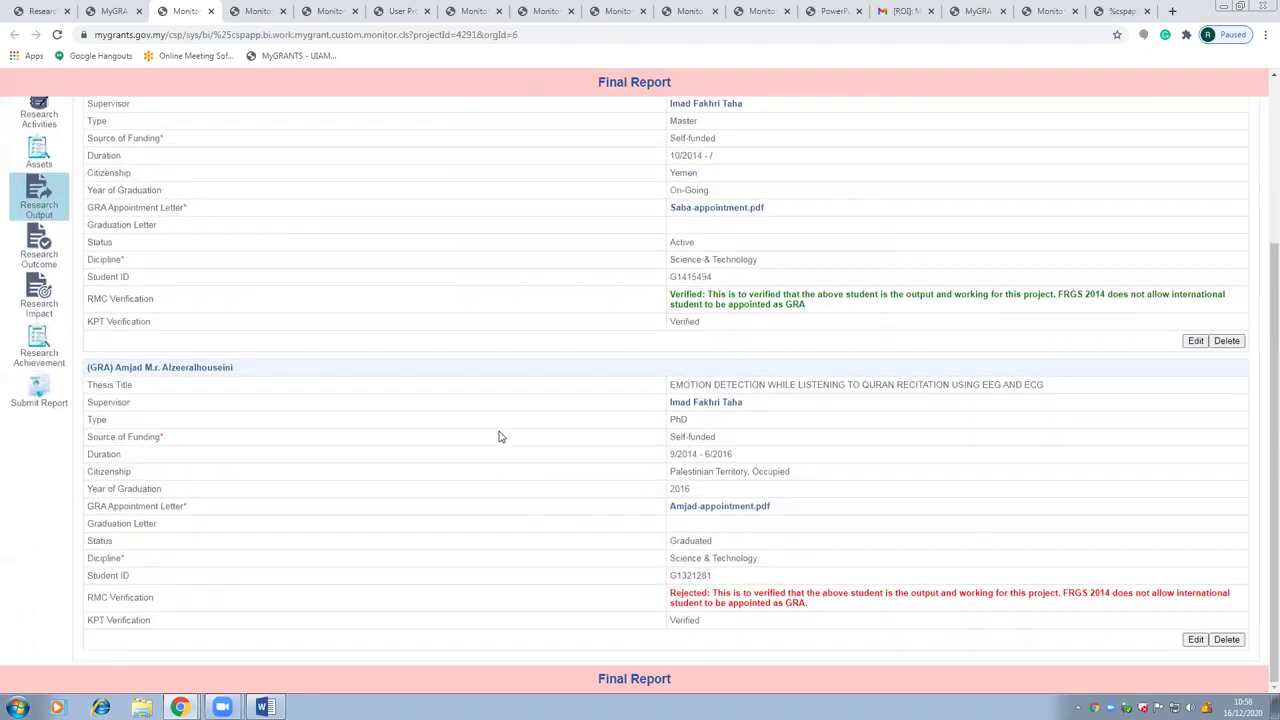
scroll(725, 660, up, 3)
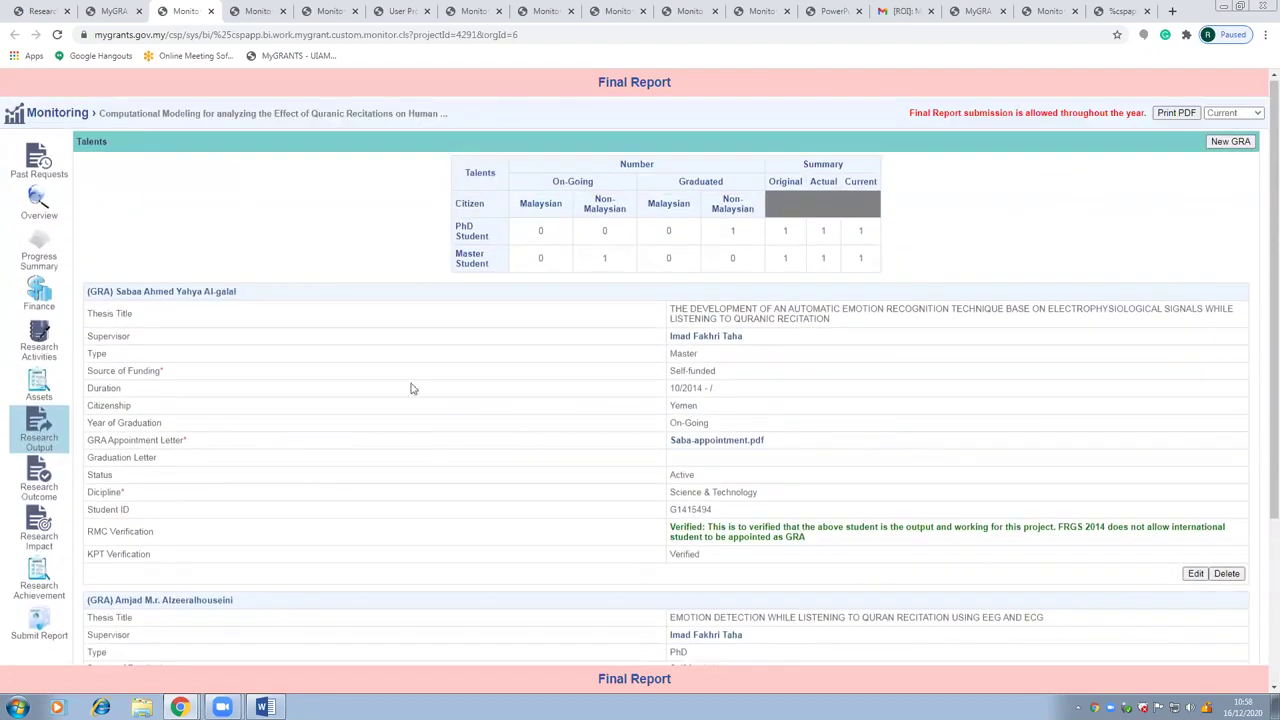
click(211, 11)
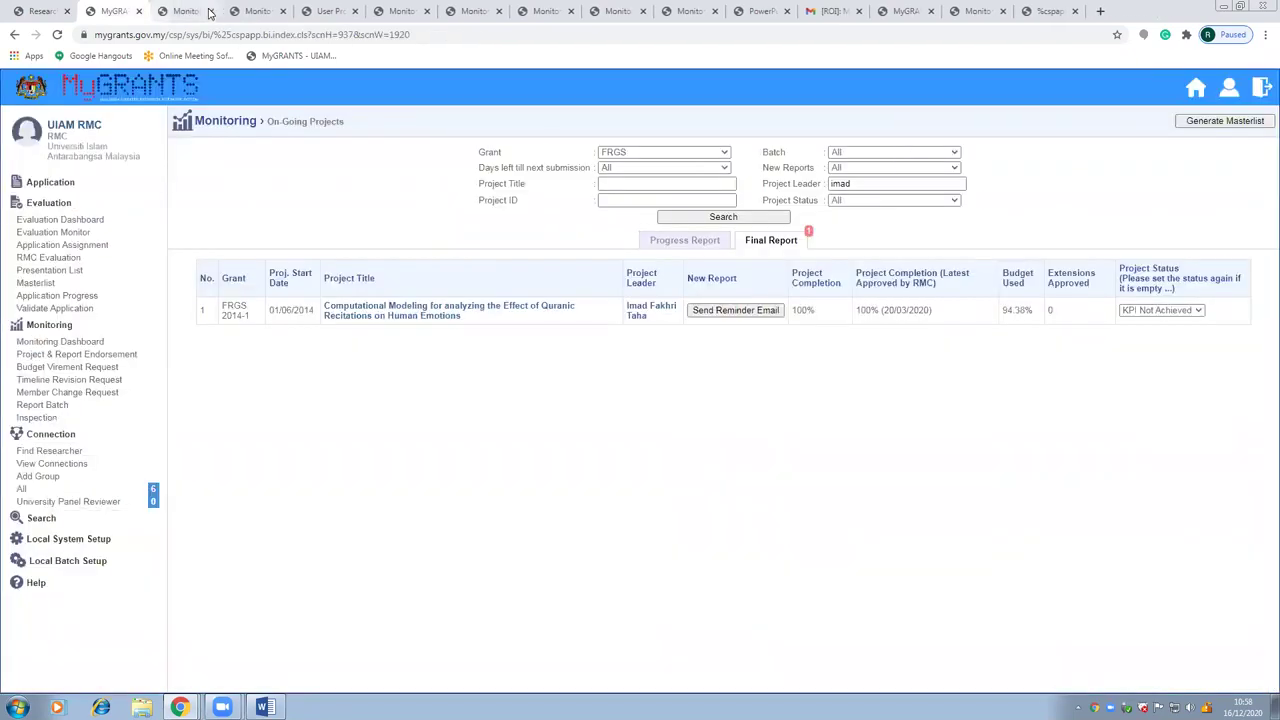